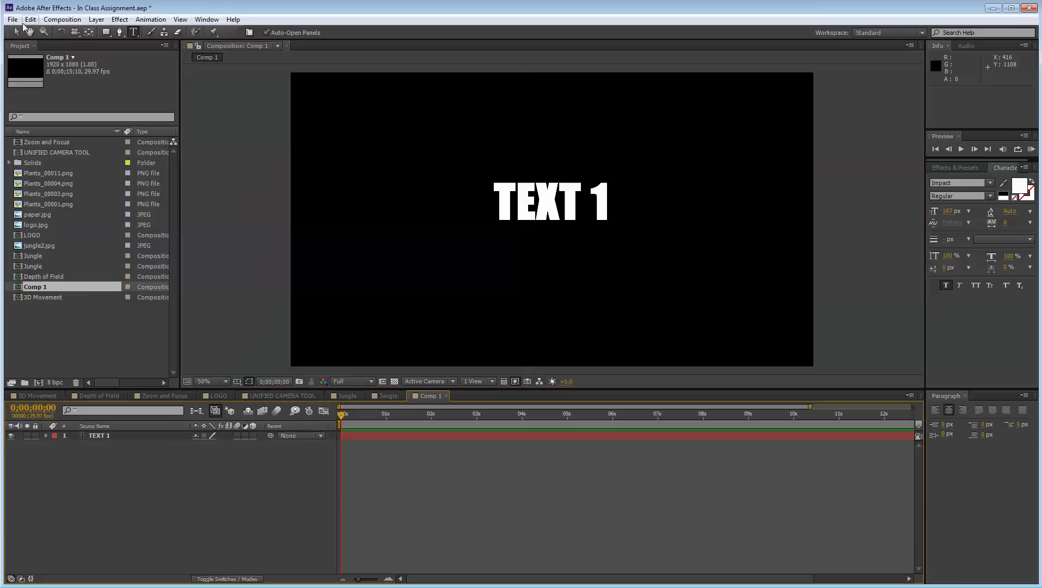
# Move the TEXT 1 layer to about X 674, duplicate it, and place the copy level with it at about X 1318
pyautogui.click(17, 32)
pyautogui.moveTo(541, 204); pyautogui.dragTo(463, 204)
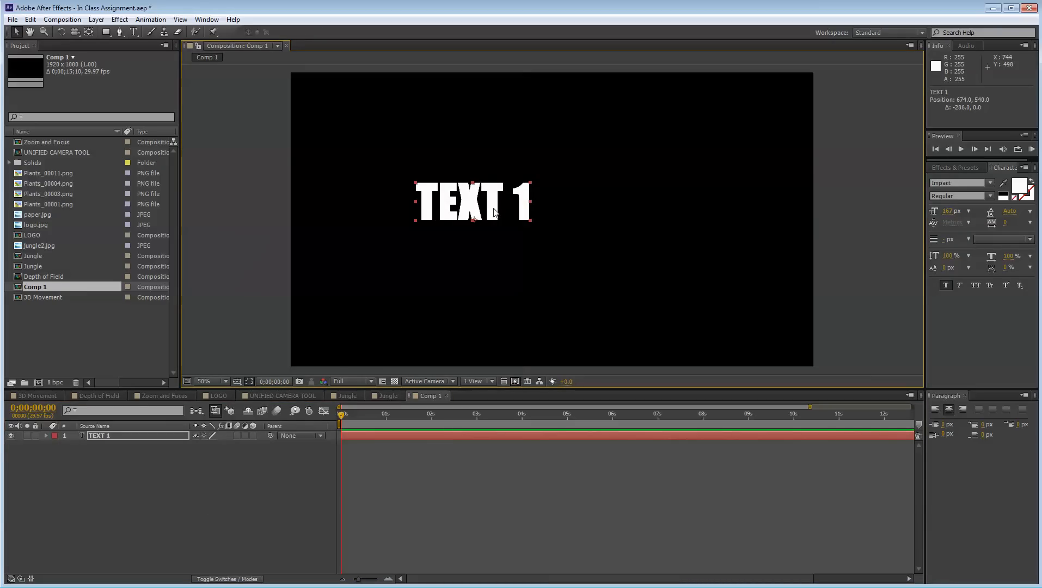
pyautogui.hotkey('ctrl', 'd')
pyautogui.moveTo(495, 212); pyautogui.dragTo(639, 224)
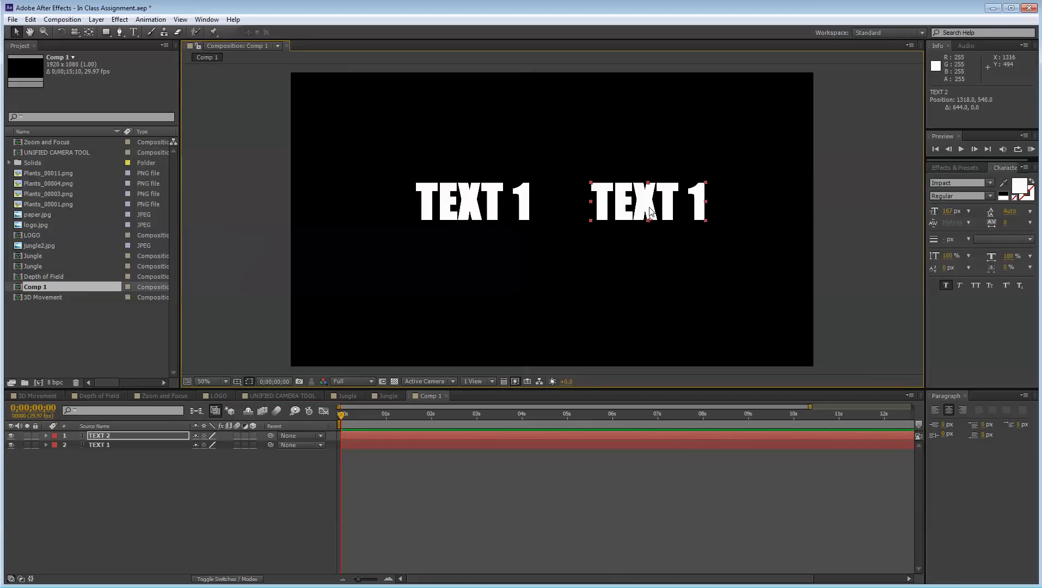
# Change the duplicated text layer's wording to "TEXT 2"
pyautogui.doubleClick(651, 211)
pyautogui.click(693, 202)
pyautogui.press('Delete')
pyautogui.write('2')
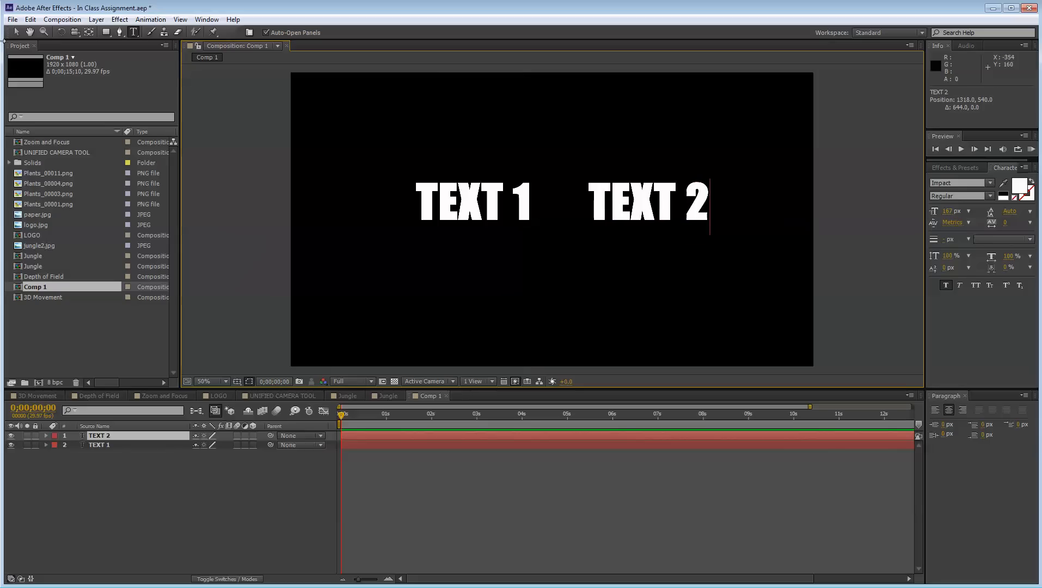
pyautogui.click(16, 32)
pyautogui.click(248, 451)
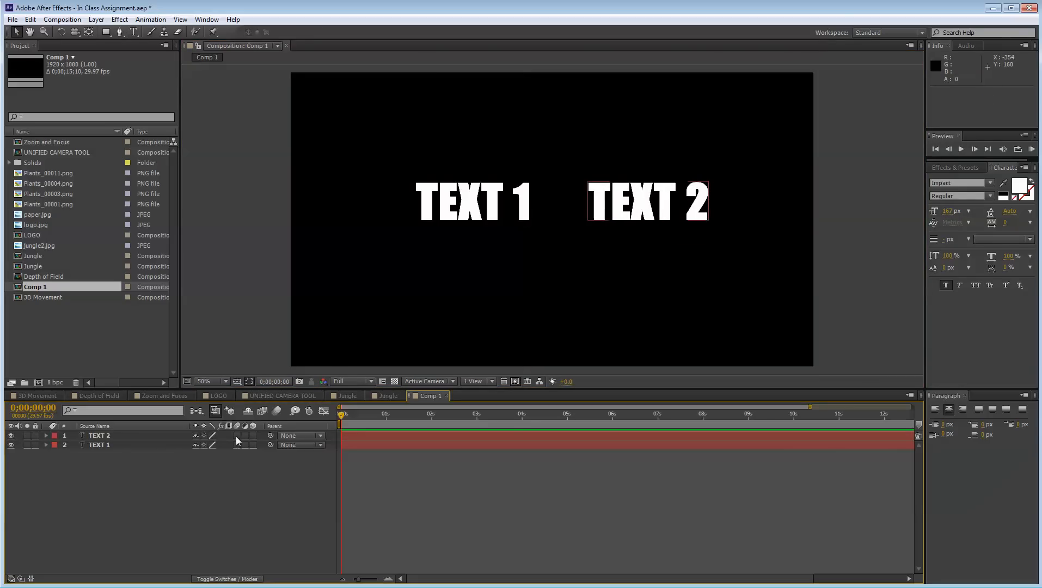
# Enable motion blur for both text layers and the composition, and make both layers 3D
pyautogui.click(237, 436)
pyautogui.click(236, 445)
pyautogui.click(277, 411)
pyautogui.click(254, 445)
pyautogui.click(253, 436)
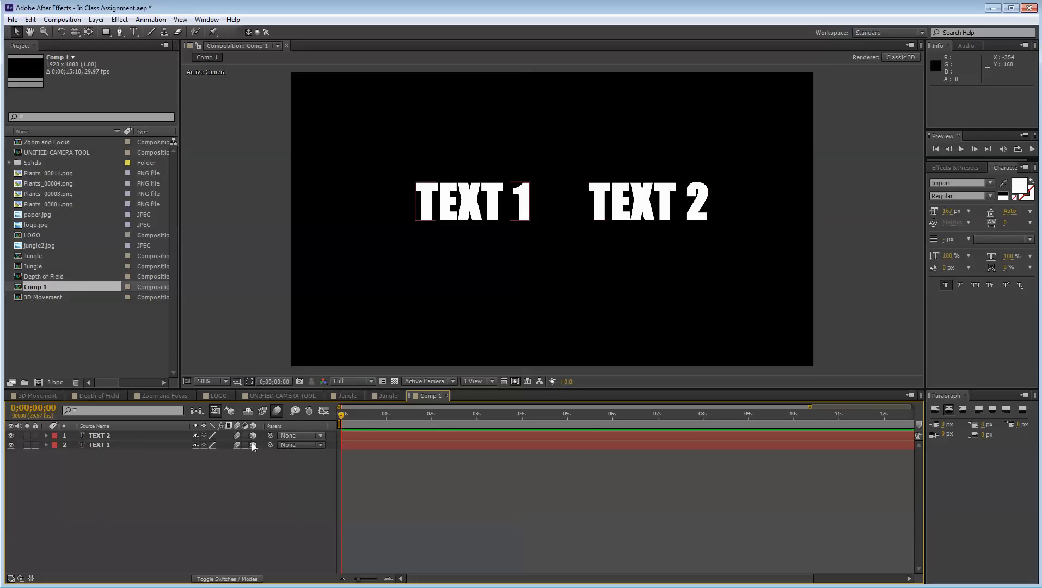
# Move both text layers together about 36 px left and 22 px down
pyautogui.click(125, 447)
pyautogui.click(252, 482)
pyautogui.click(492, 211)
pyautogui.hotkey('ctrl', 'a')
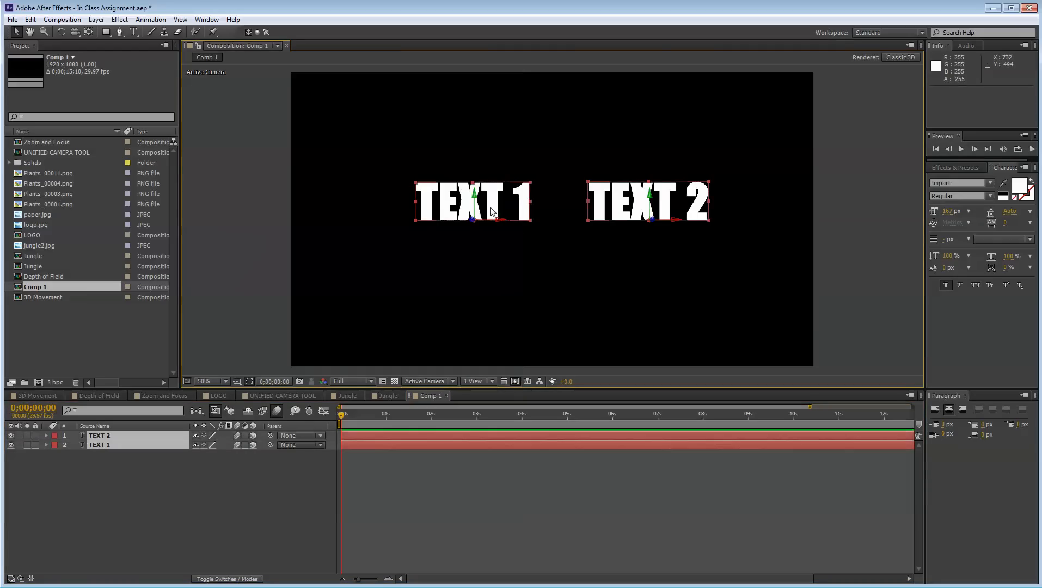
pyautogui.moveTo(490, 208); pyautogui.dragTo(481, 214)
pyautogui.click(143, 473)
# Push TEXT 2 back in depth to a Z position of about 4015
pyautogui.click(123, 436)
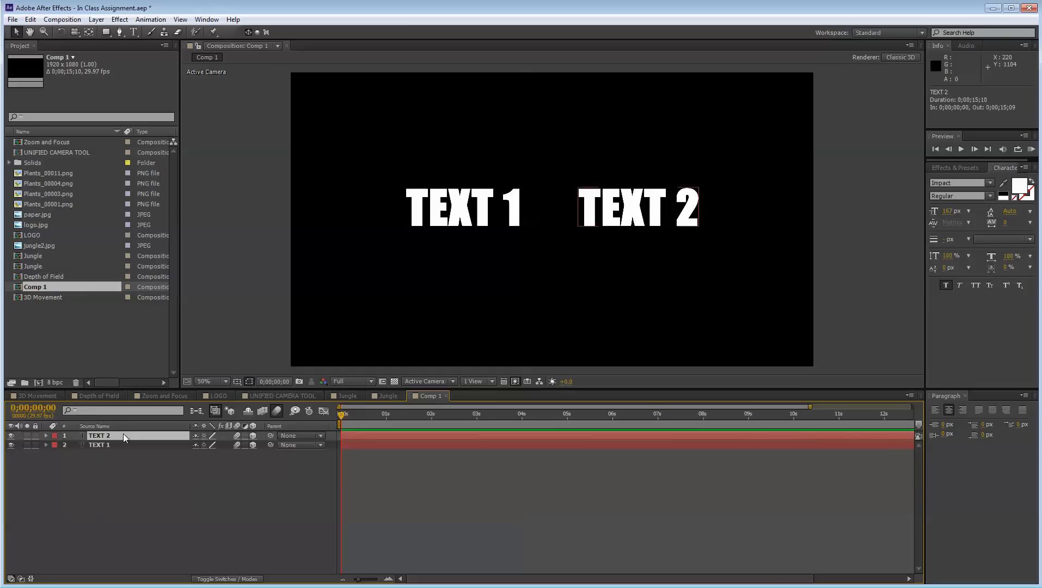
pyautogui.press('p')
pyautogui.moveTo(231, 444); pyautogui.dragTo(856, 441)
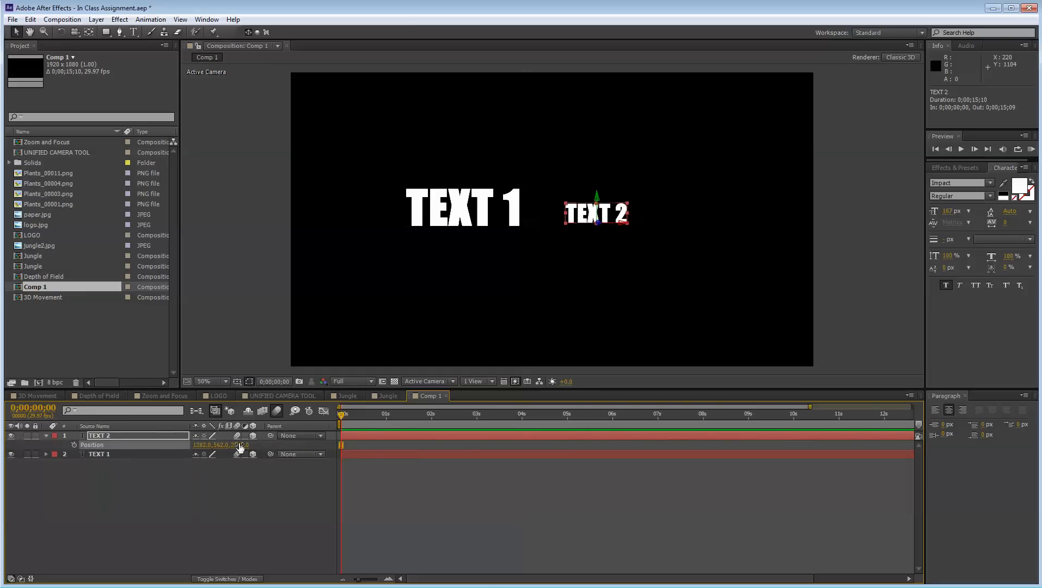
pyautogui.moveTo(241, 445); pyautogui.dragTo(811, 358)
# Move TEXT 1 slightly right and down so it lines up beside the smaller TEXT 2
pyautogui.moveTo(495, 209); pyautogui.dragTo(516, 218)
pyautogui.click(598, 235)
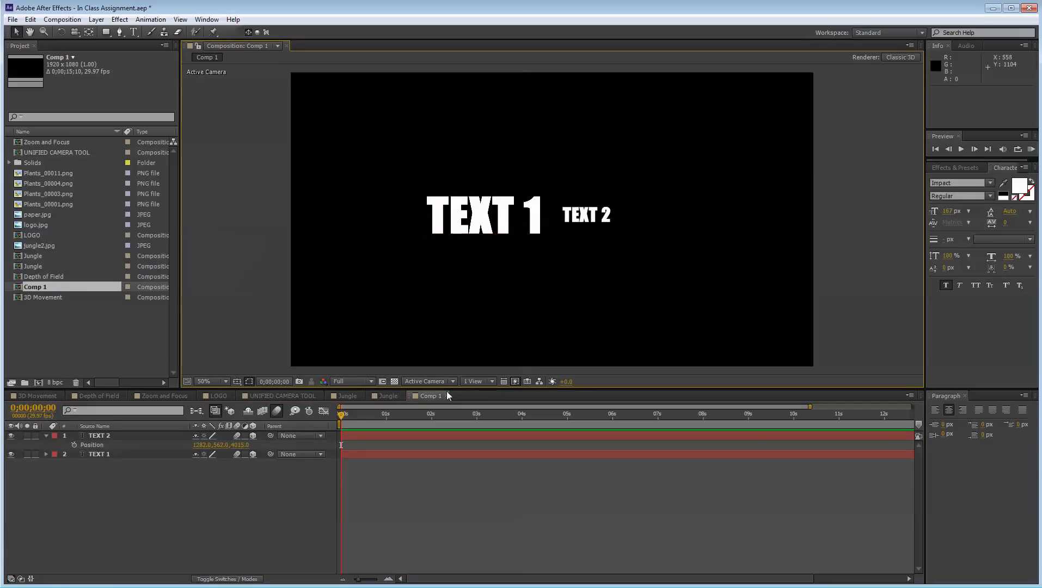
pyautogui.click(497, 210)
pyautogui.click(599, 212)
pyautogui.click(305, 480)
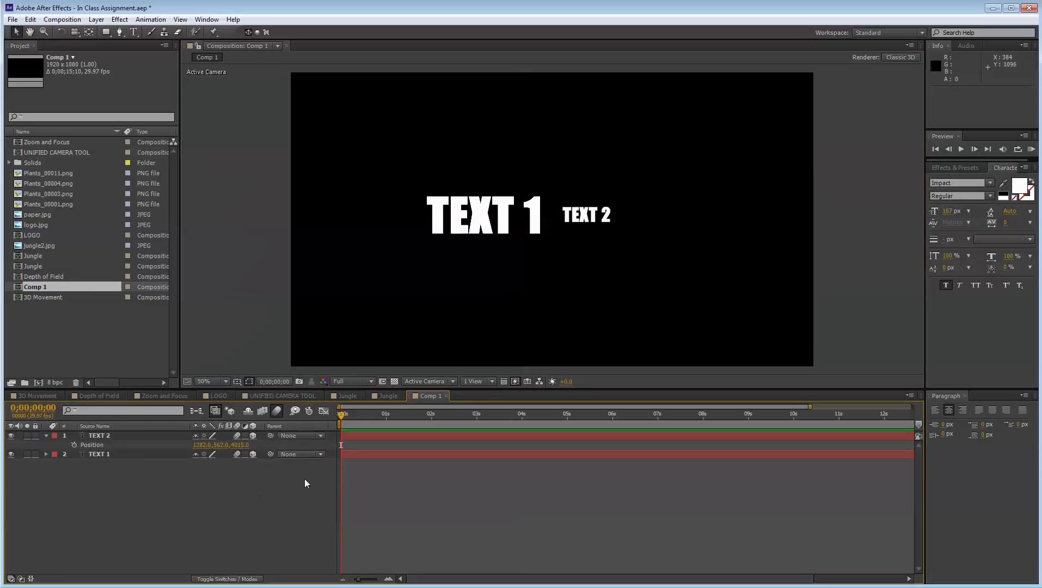
# View the scene in Custom View 1 and move TEXT 2 along its Z axis to about 3920
pyautogui.click(450, 382)
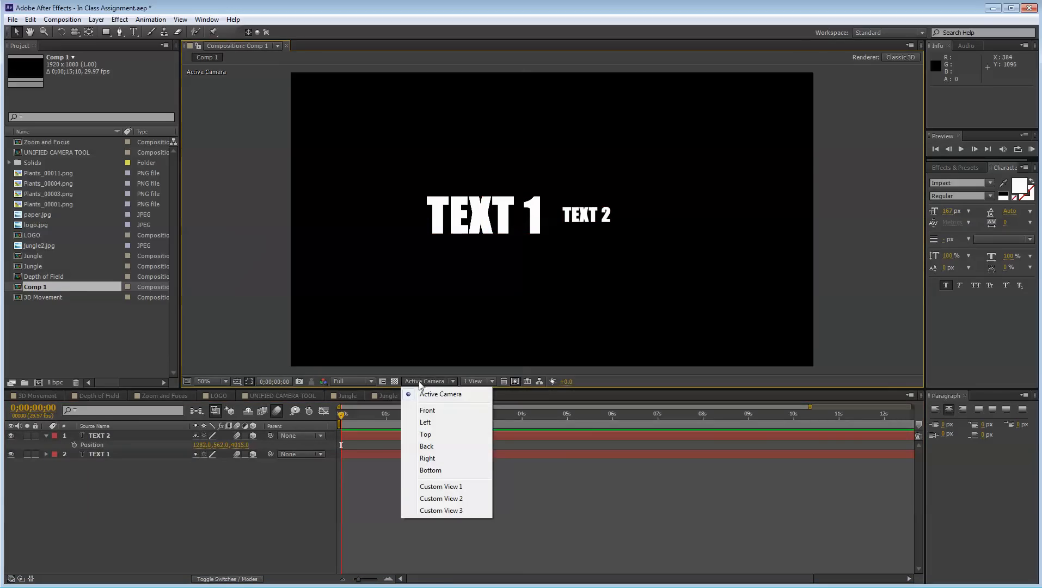
pyautogui.click(451, 487)
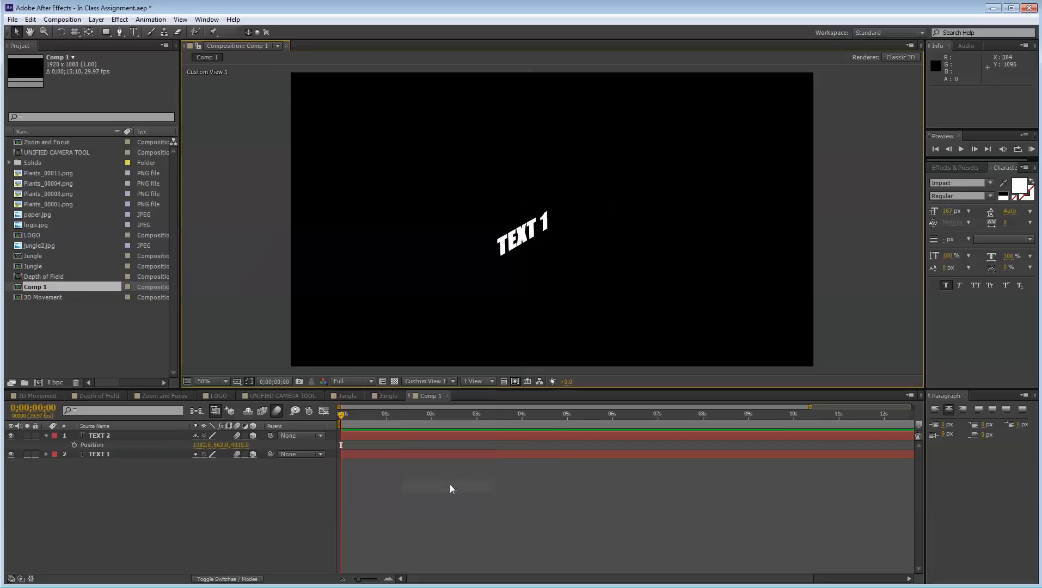
pyautogui.click(523, 235)
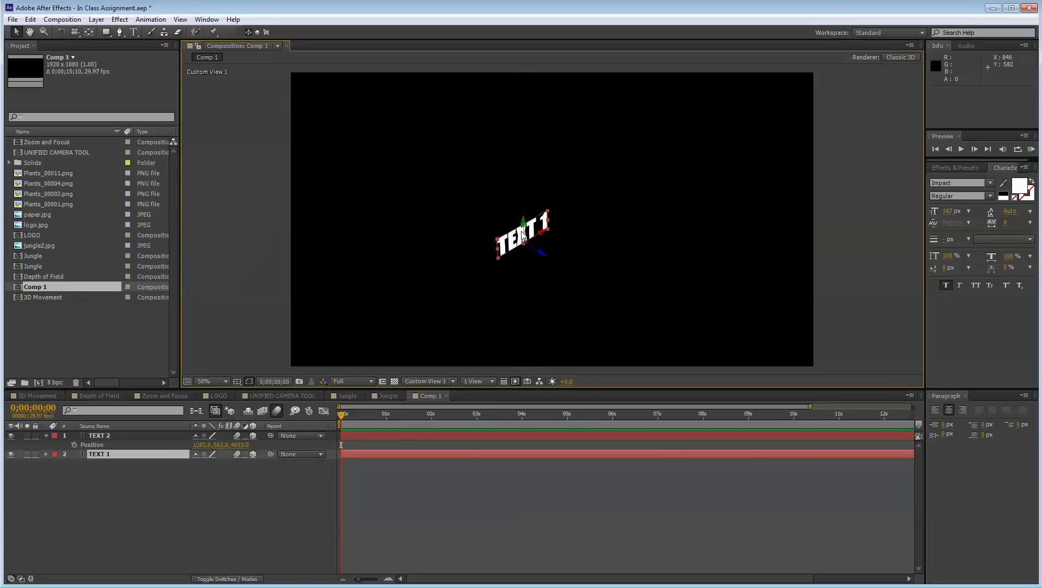
pyautogui.scroll(-3, 521, 231)
pyautogui.scroll(1, 516, 228)
pyautogui.click(417, 125)
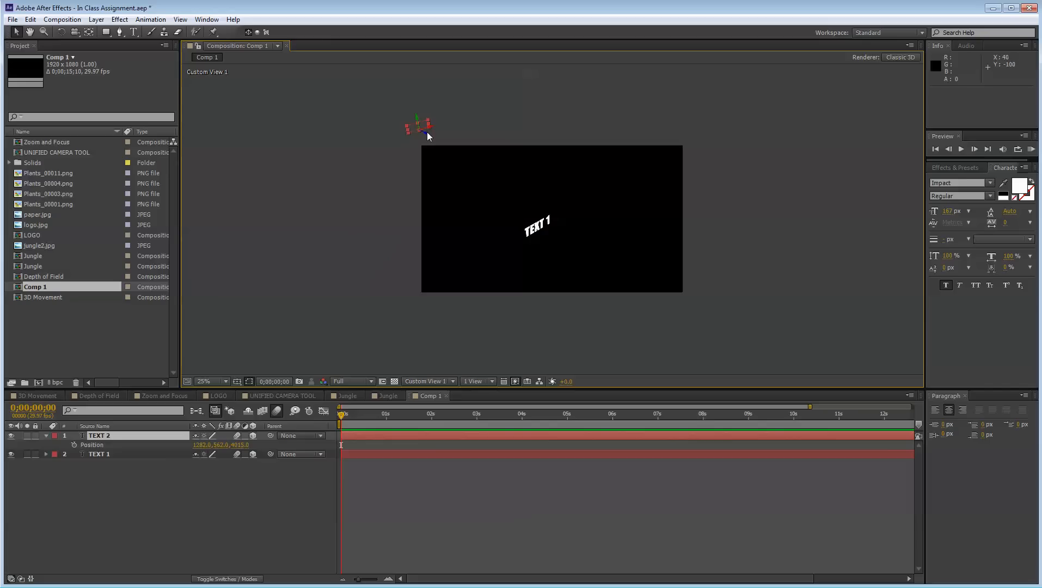
pyautogui.moveTo(425, 136); pyautogui.dragTo(413, 193)
# Compare the text layout in the Active Camera and Front views, finishing in Active Camera with the composition fitted to the viewer
pyautogui.click(430, 382)
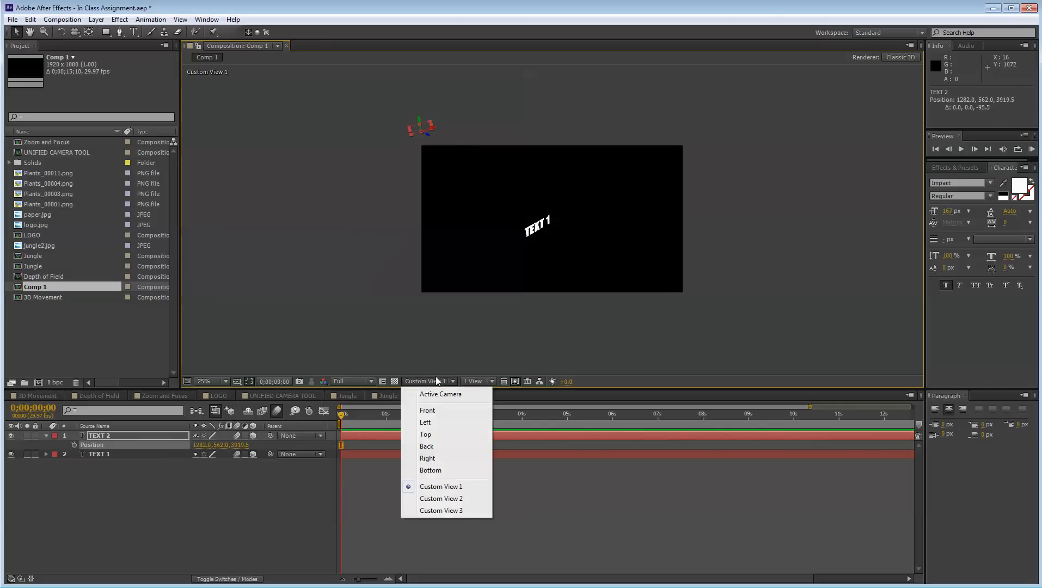
pyautogui.click(444, 395)
pyautogui.click(201, 491)
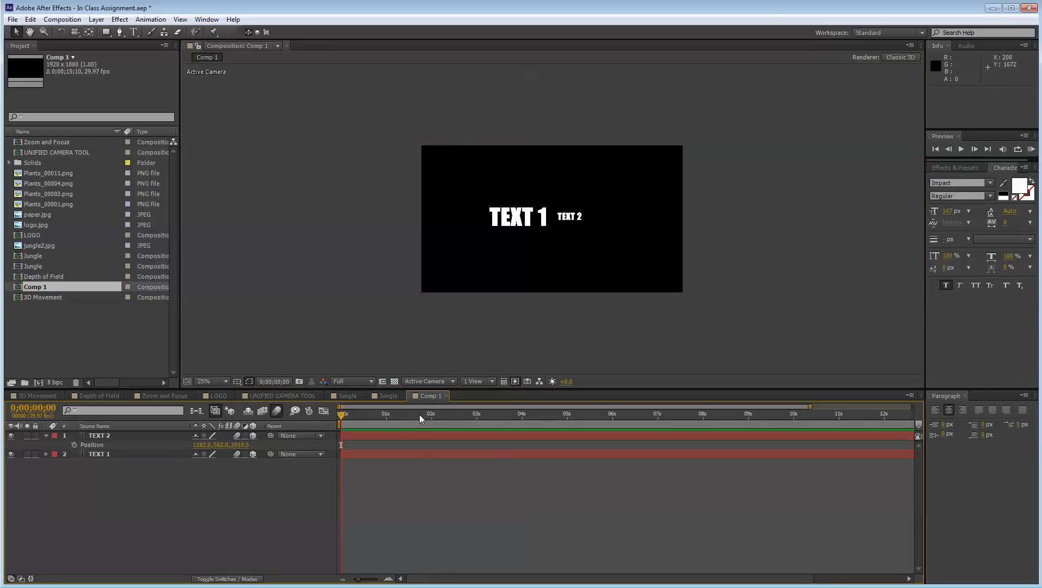
pyautogui.click(424, 381)
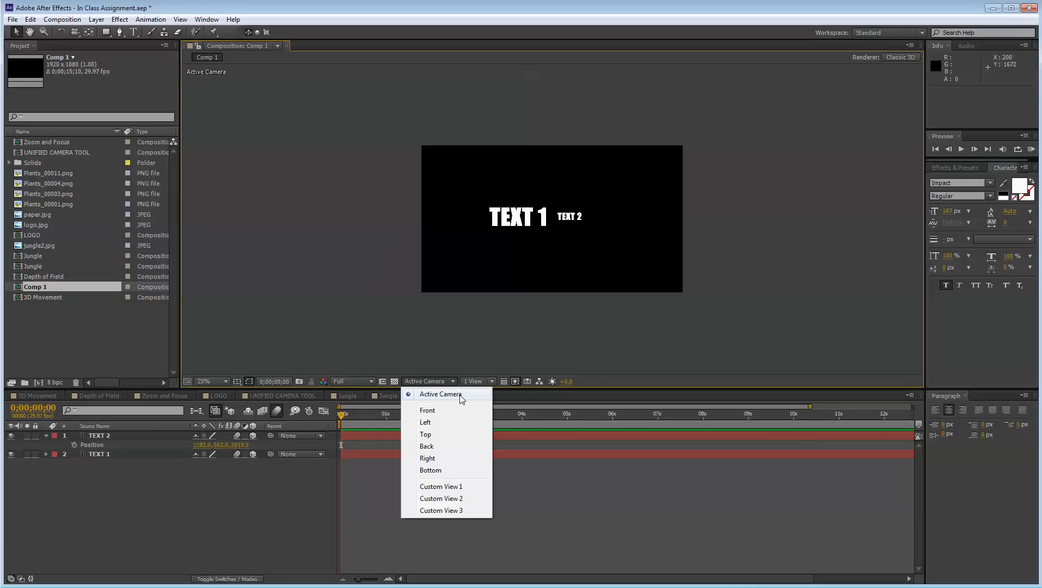
pyautogui.click(435, 412)
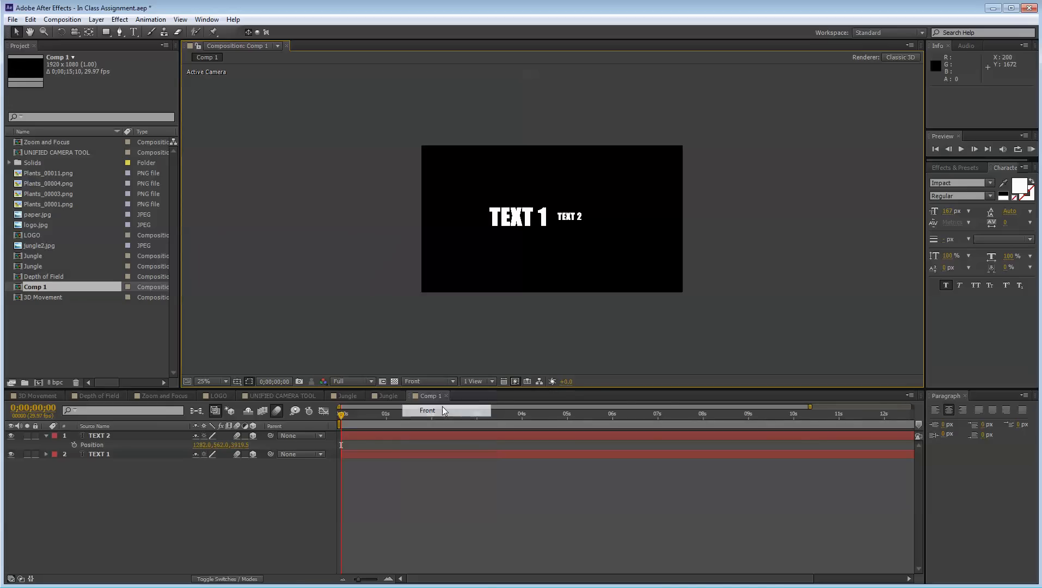
pyautogui.click(432, 383)
pyautogui.click(432, 393)
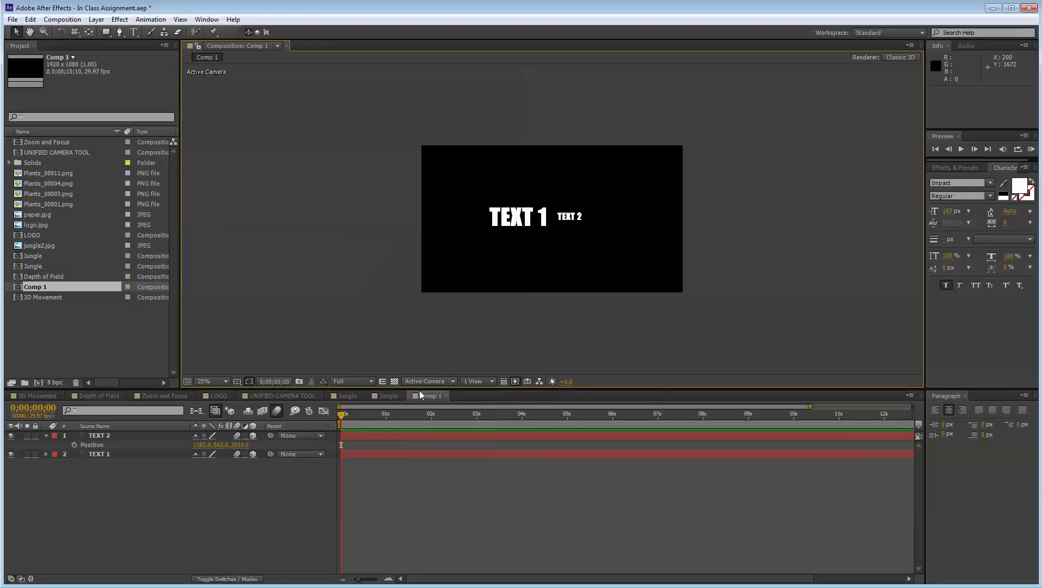
pyautogui.click(223, 454)
pyautogui.scroll(2, 540, 283)
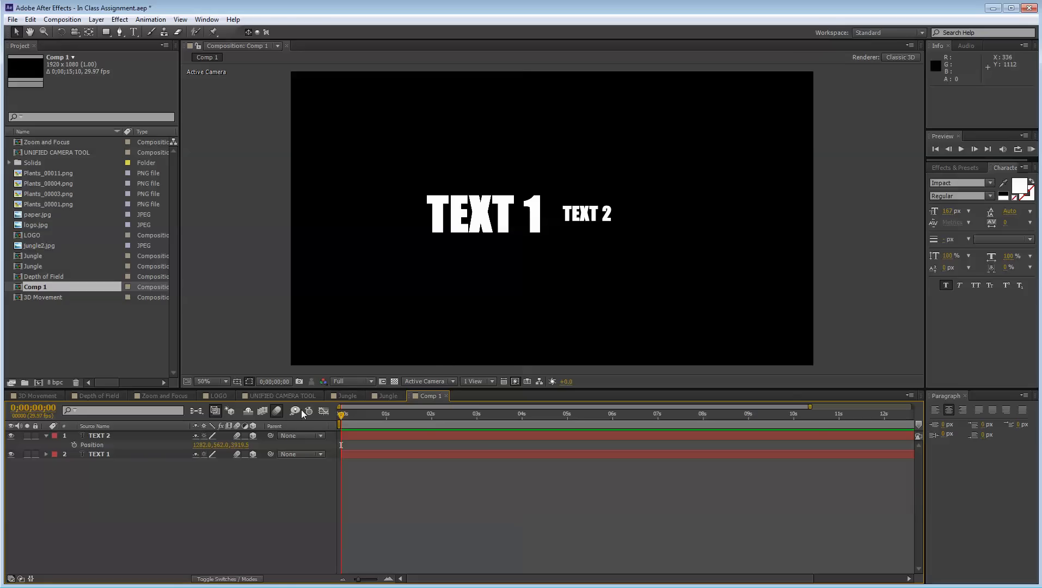
pyautogui.click(216, 383)
pyautogui.click(234, 406)
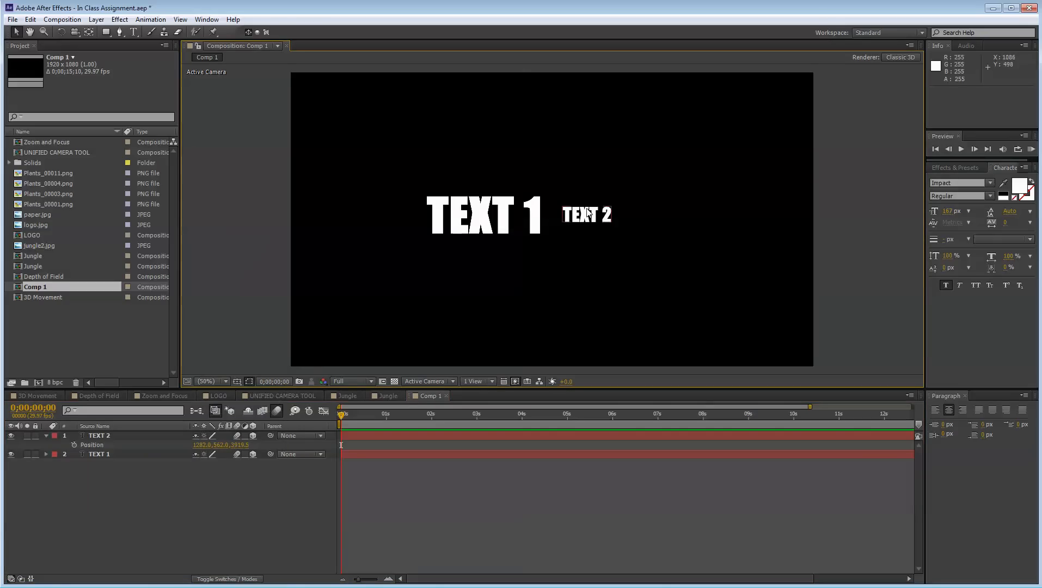
# Spread the texts by moving TEXT 2 right to about X 1761 and nudging TEXT 1 slightly right
pyautogui.moveTo(589, 215); pyautogui.dragTo(644, 216)
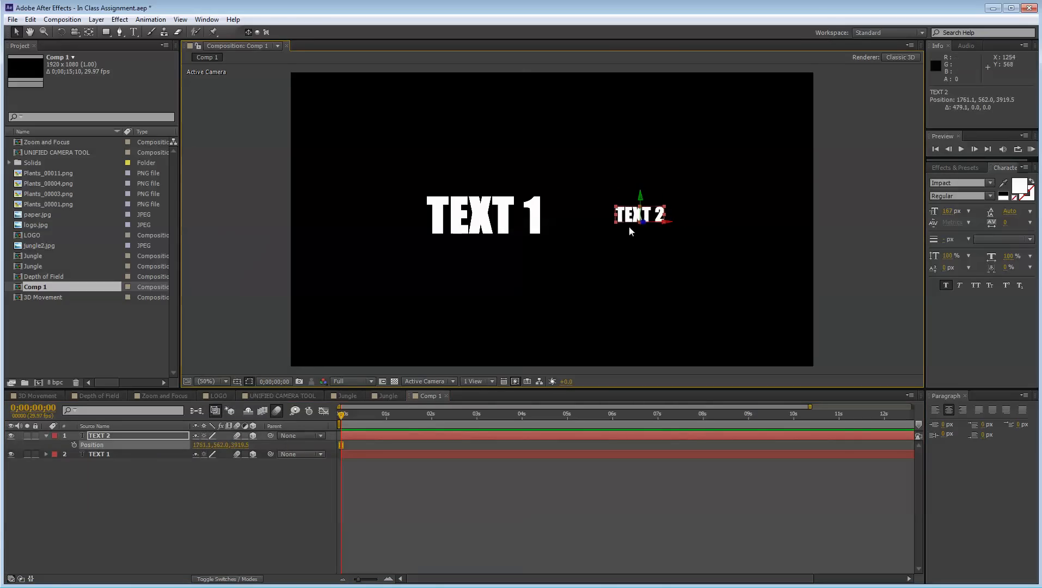
pyautogui.moveTo(483, 229); pyautogui.dragTo(494, 229)
pyautogui.click(395, 295)
# Add a two-node camera to the composition with the 35mm preset
pyautogui.rightClick(102, 484)
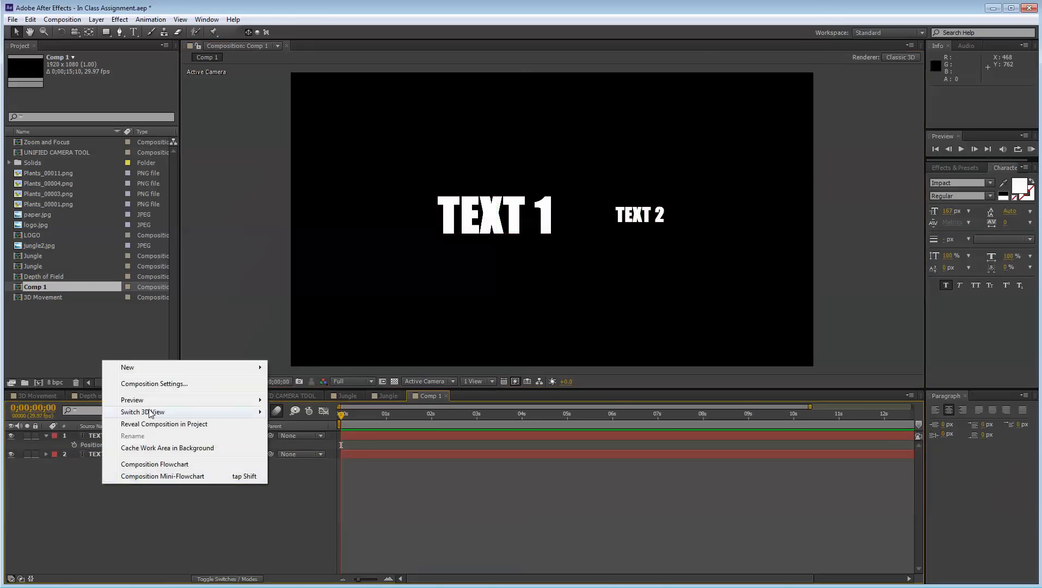
pyautogui.moveTo(161, 370)
pyautogui.click(311, 421)
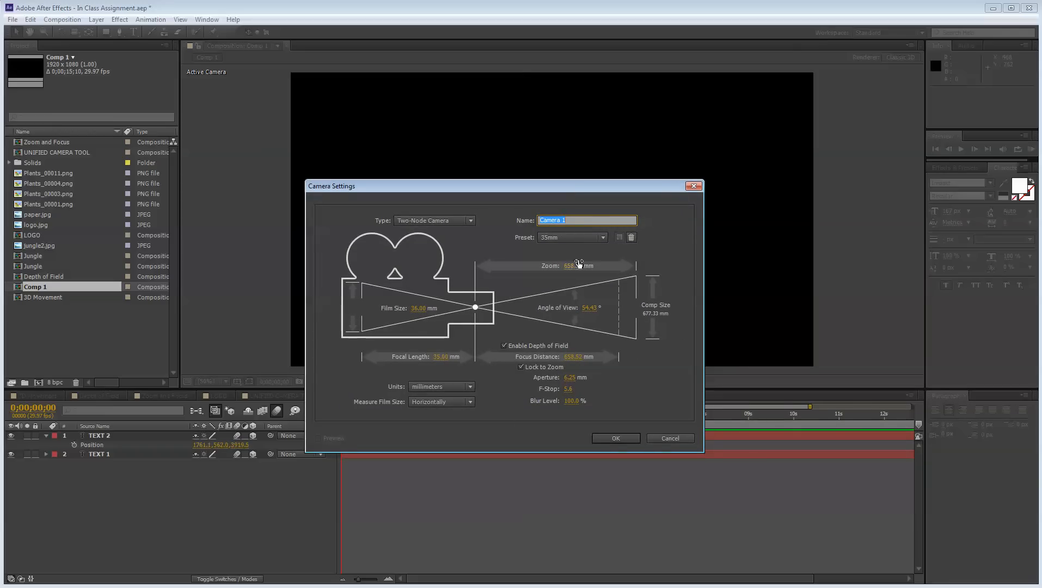
pyautogui.click(603, 239)
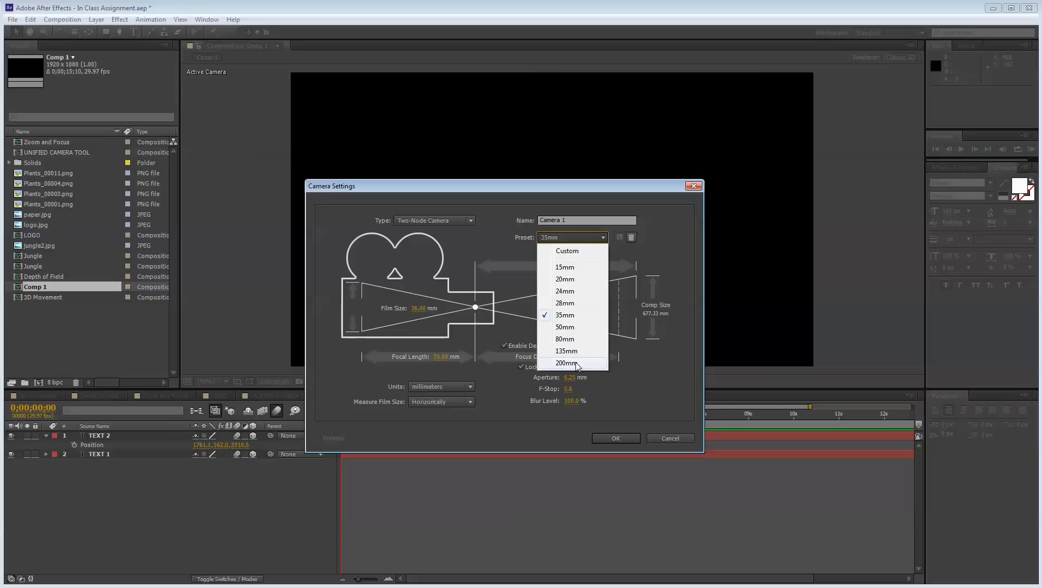
pyautogui.click(577, 317)
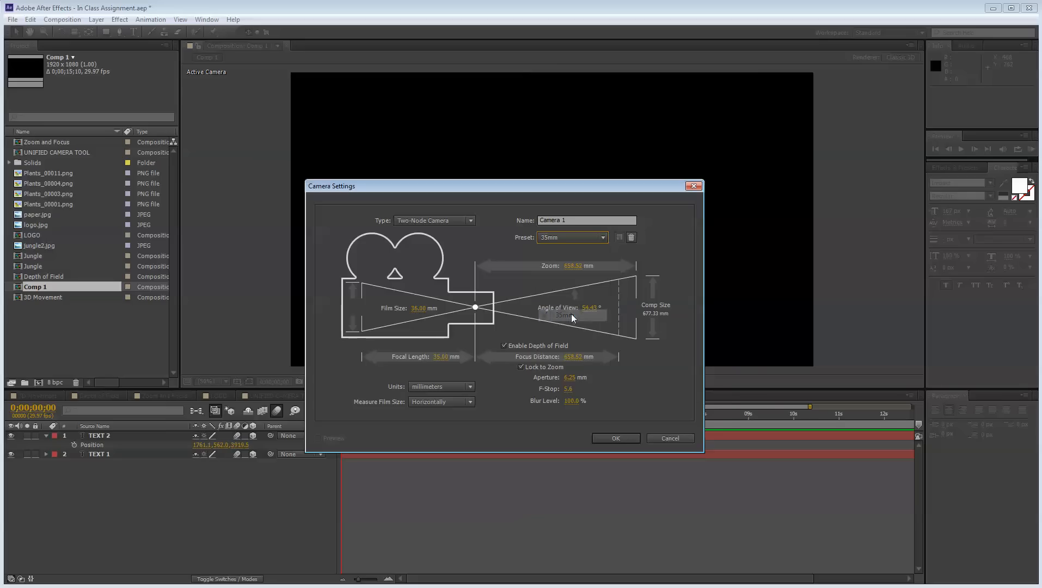
pyautogui.click(591, 241)
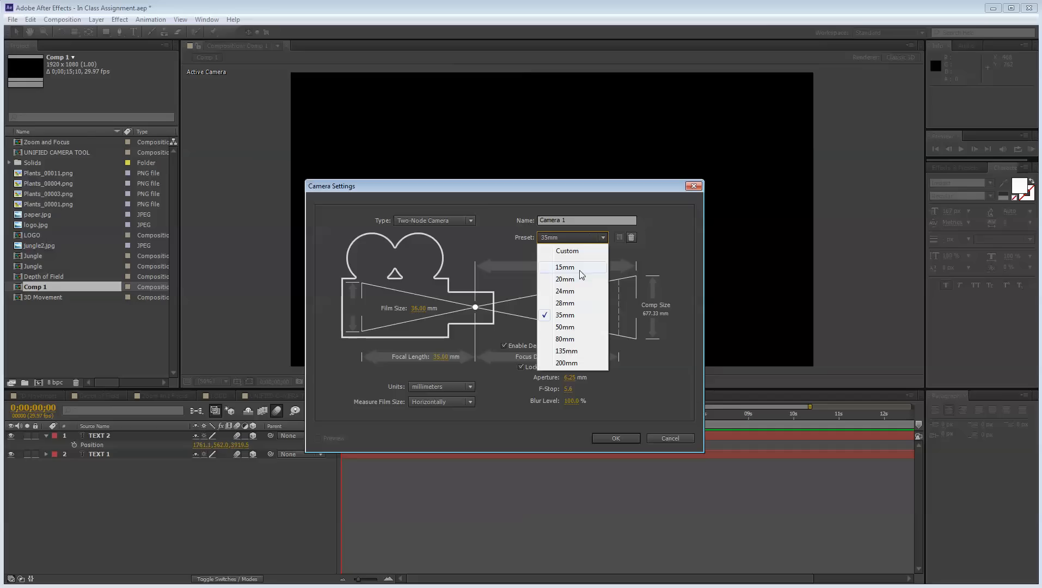
pyautogui.click(669, 228)
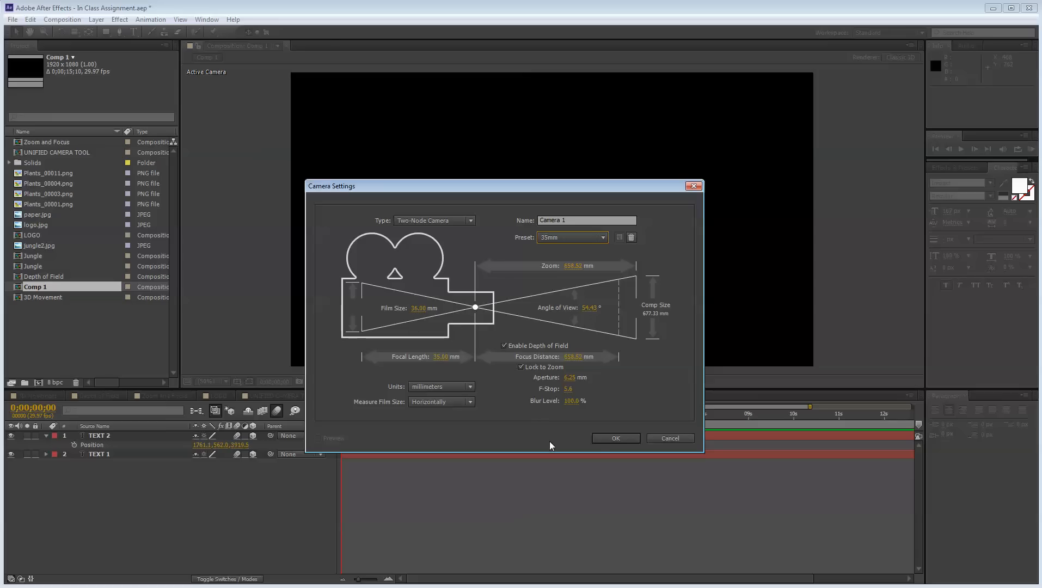
pyautogui.click(574, 237)
pyautogui.click(637, 395)
pyautogui.click(612, 437)
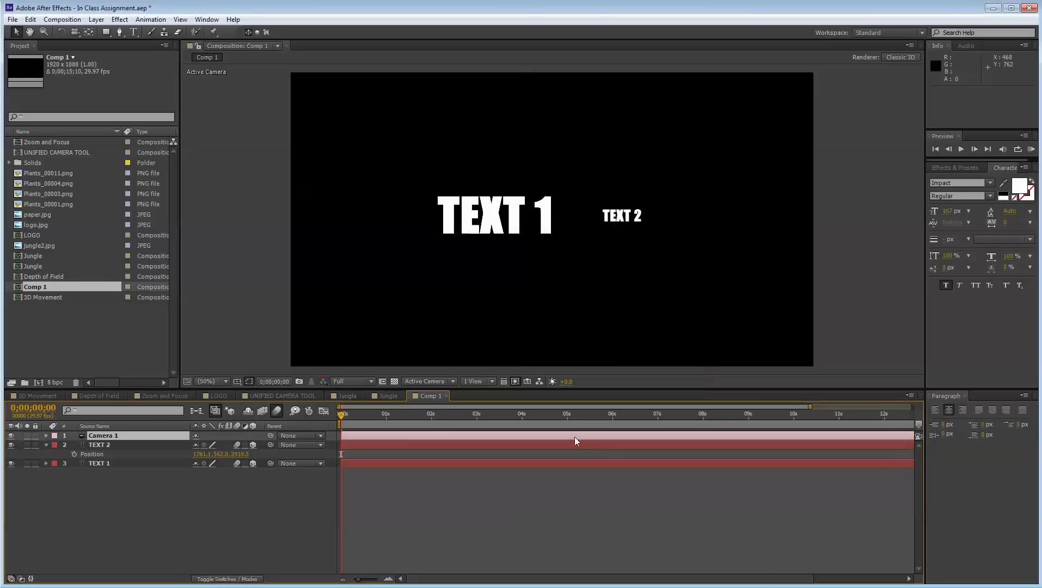
# Collapse TEXT 2's properties and expand the camera's Transform properties, selecting Point of Interest
pyautogui.click(46, 445)
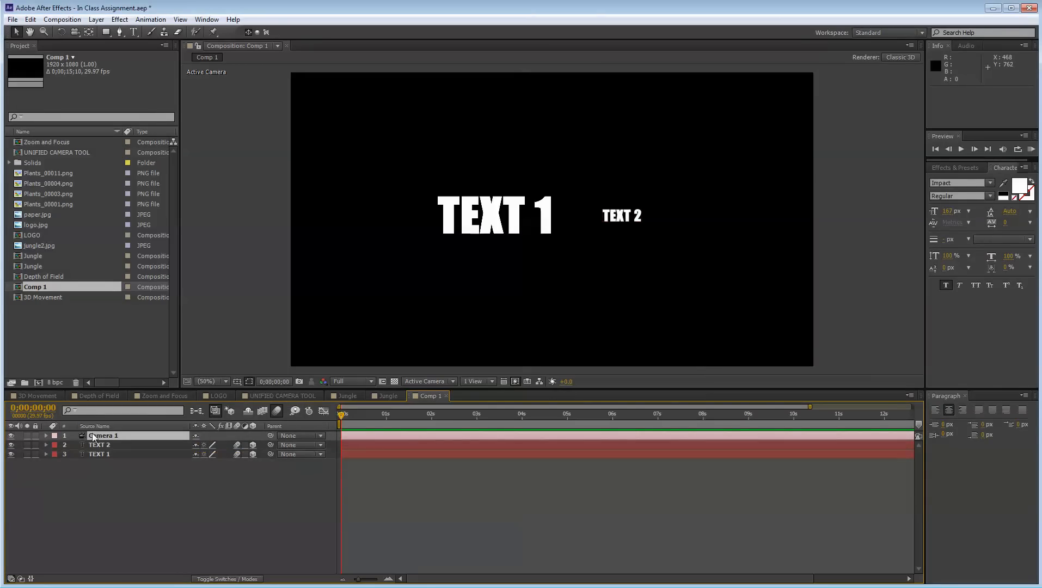
pyautogui.click(100, 437)
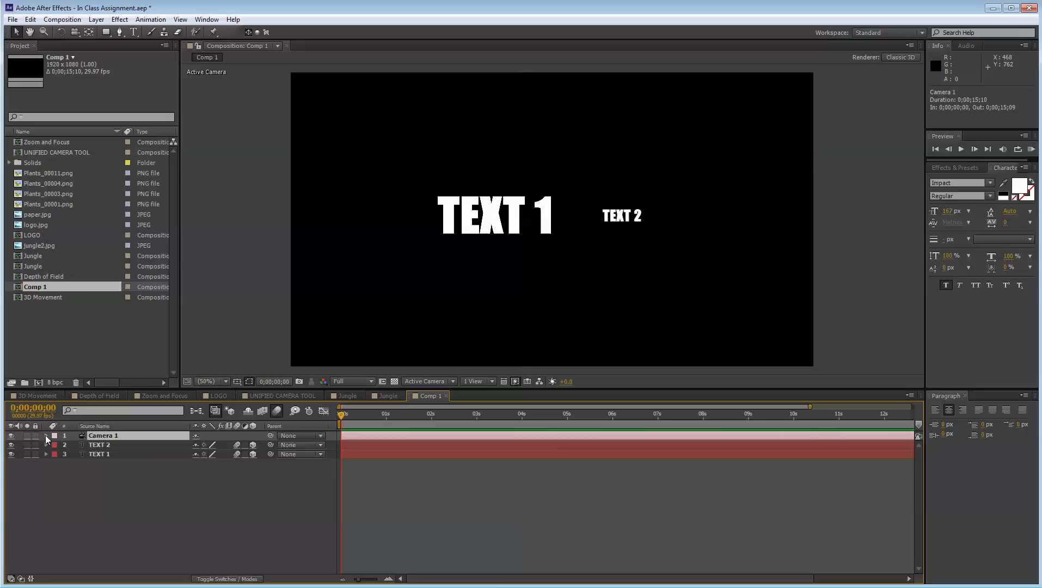
pyautogui.click(45, 436)
pyautogui.click(55, 445)
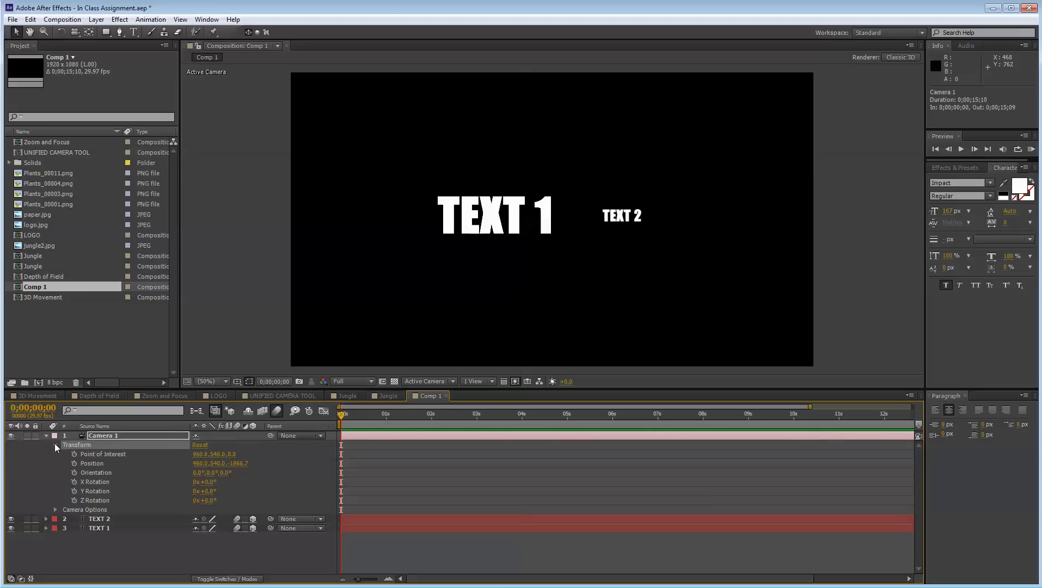
pyautogui.click(103, 456)
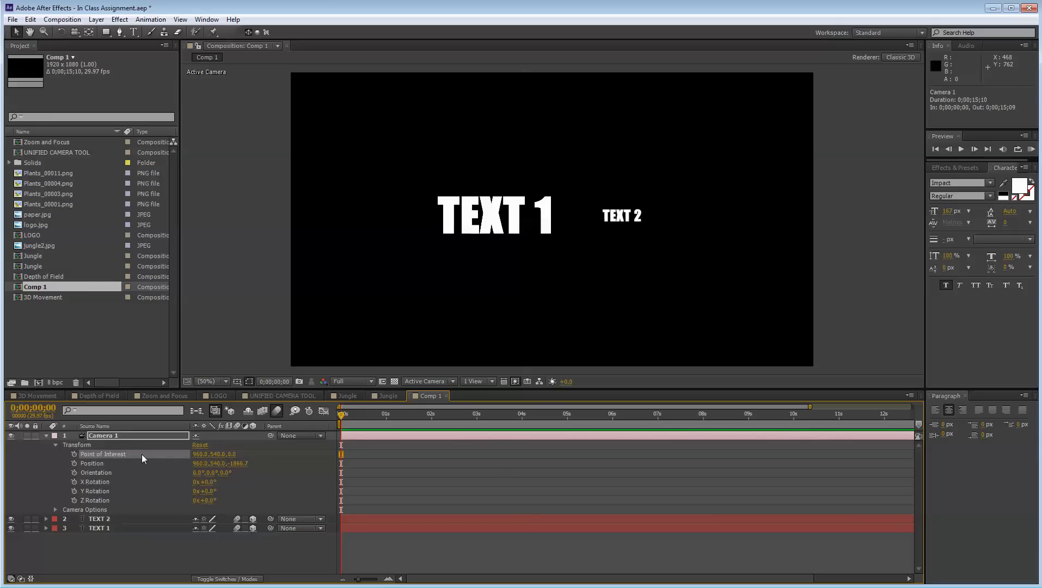
# Examine the camera, its field of view and its point of interest relative to TEXT 1 in Custom View 1
pyautogui.click(428, 381)
pyautogui.click(446, 502)
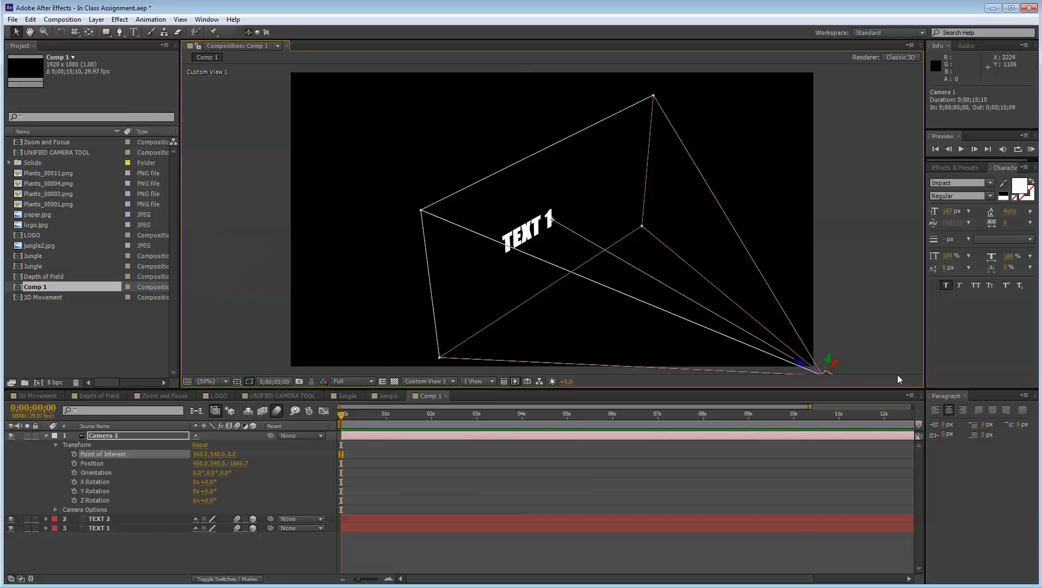
pyautogui.press('space')
pyautogui.moveTo(789, 311); pyautogui.dragTo(689, 275)
pyautogui.press('space')
pyautogui.moveTo(629, 262); pyautogui.dragTo(616, 248)
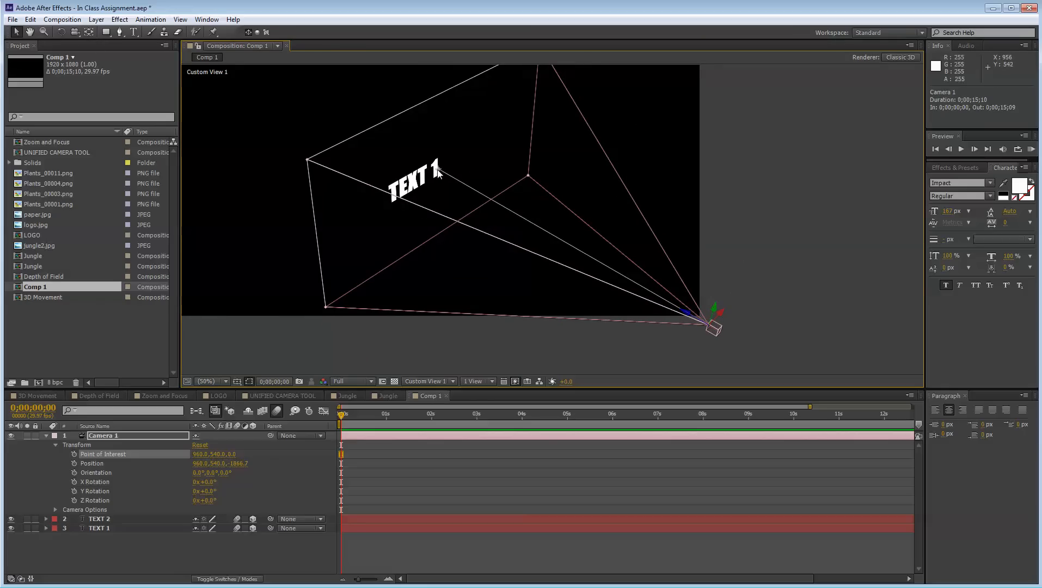
# Try moving the camera's point of interest away from TEXT 1 in Custom View 1, undoing each move
pyautogui.moveTo(438, 169); pyautogui.dragTo(491, 94)
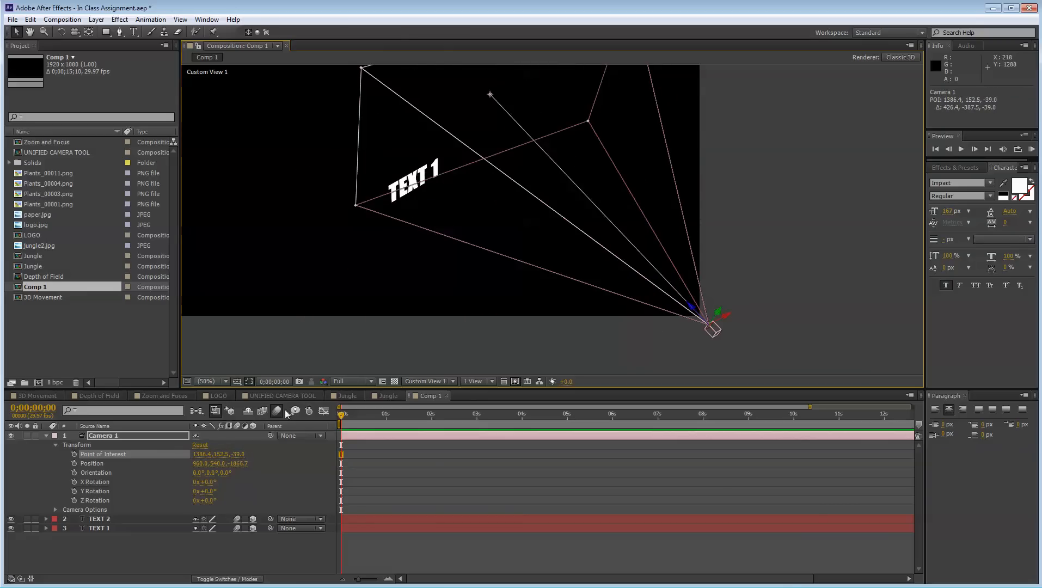
pyautogui.hotkey('ctrl', 'z')
pyautogui.moveTo(439, 170); pyautogui.dragTo(402, 184)
pyautogui.hotkey('ctrl', 'z')
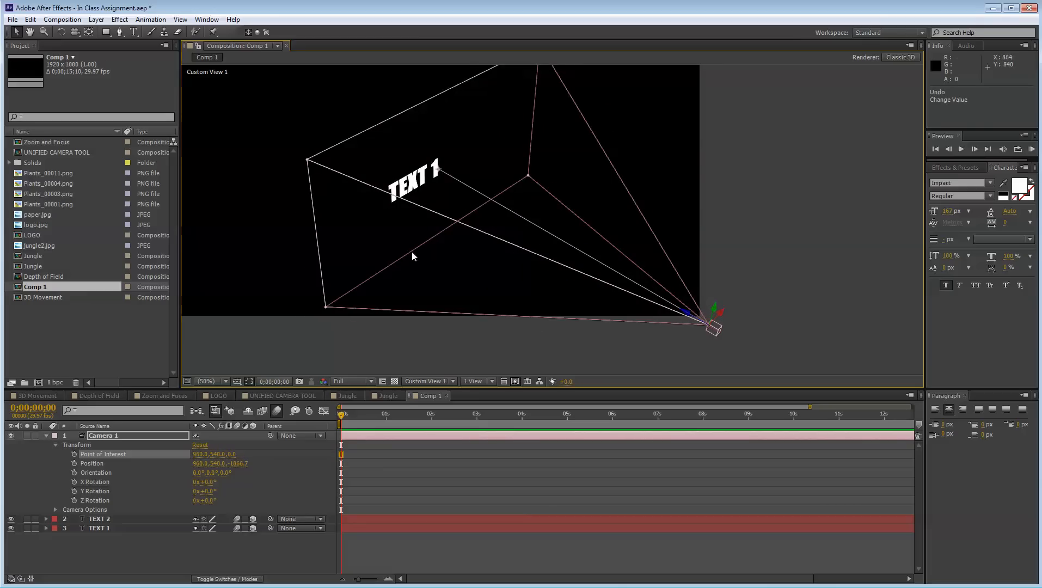
pyautogui.moveTo(197, 463); pyautogui.dragTo(434, 218)
pyautogui.click(439, 167)
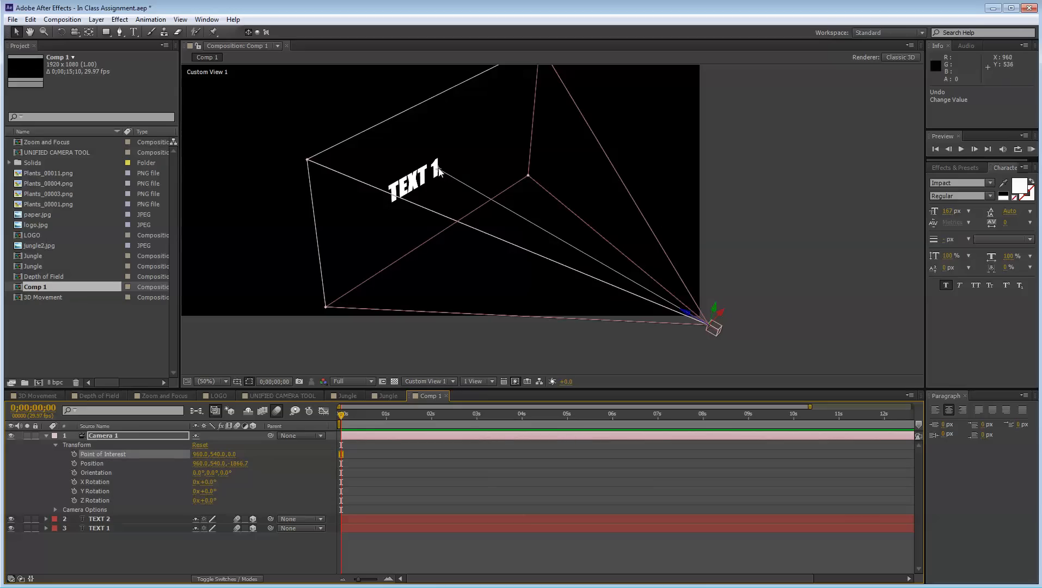
# Review the camera's Transform properties, from Point of Interest and Position to Orientation and the axis rotations
pyautogui.click(265, 470)
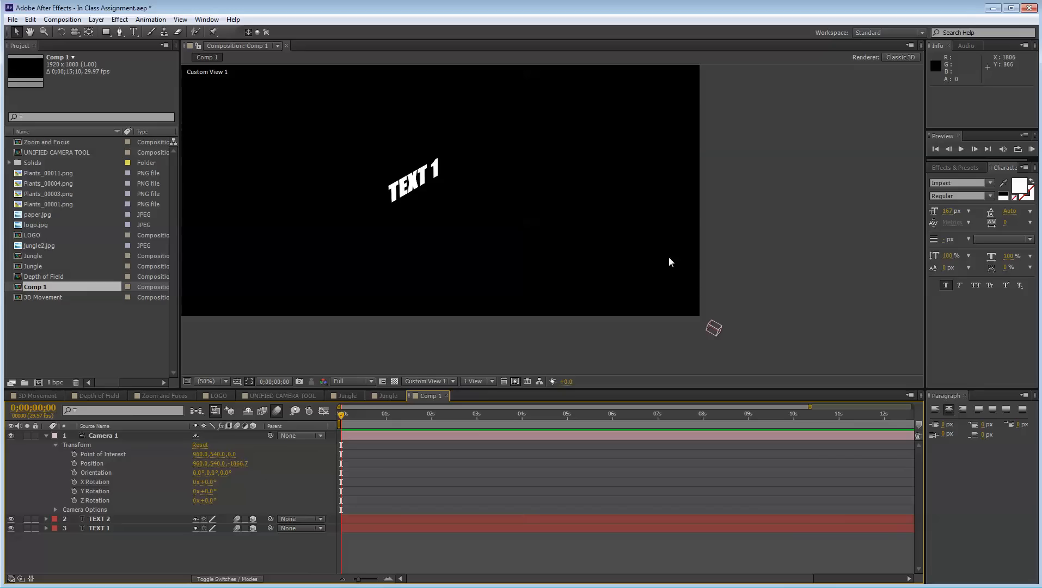
pyautogui.click(715, 339)
pyautogui.click(117, 456)
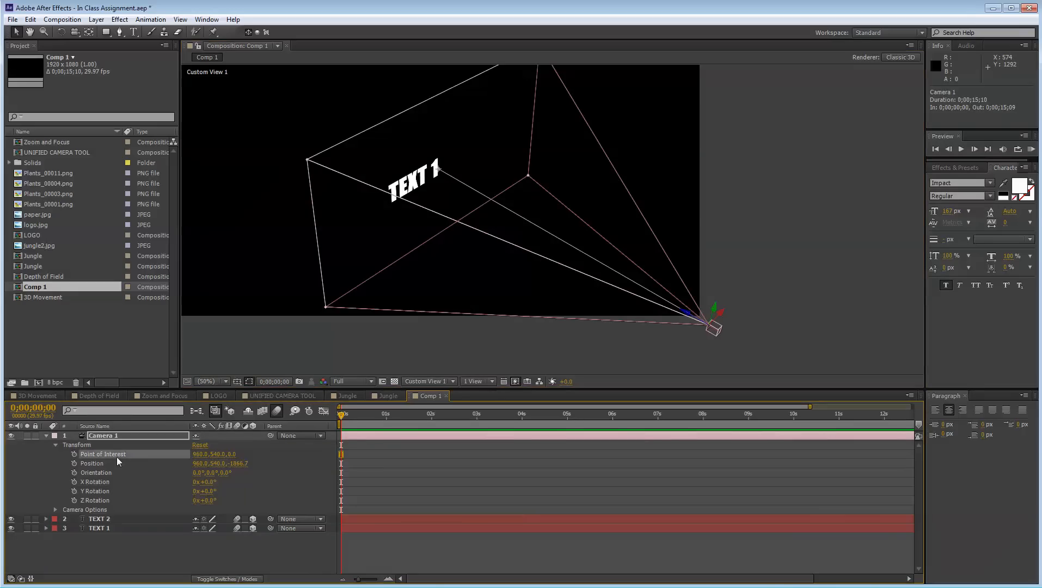
pyautogui.click(99, 463)
pyautogui.click(99, 473)
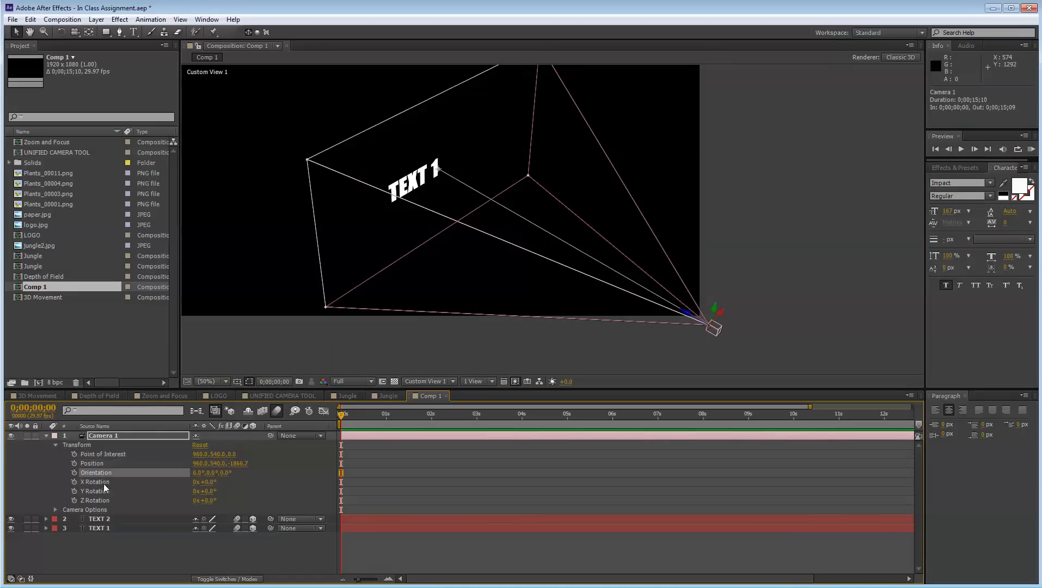
pyautogui.click(102, 501)
pyautogui.click(98, 481)
pyautogui.click(100, 473)
pyautogui.click(139, 561)
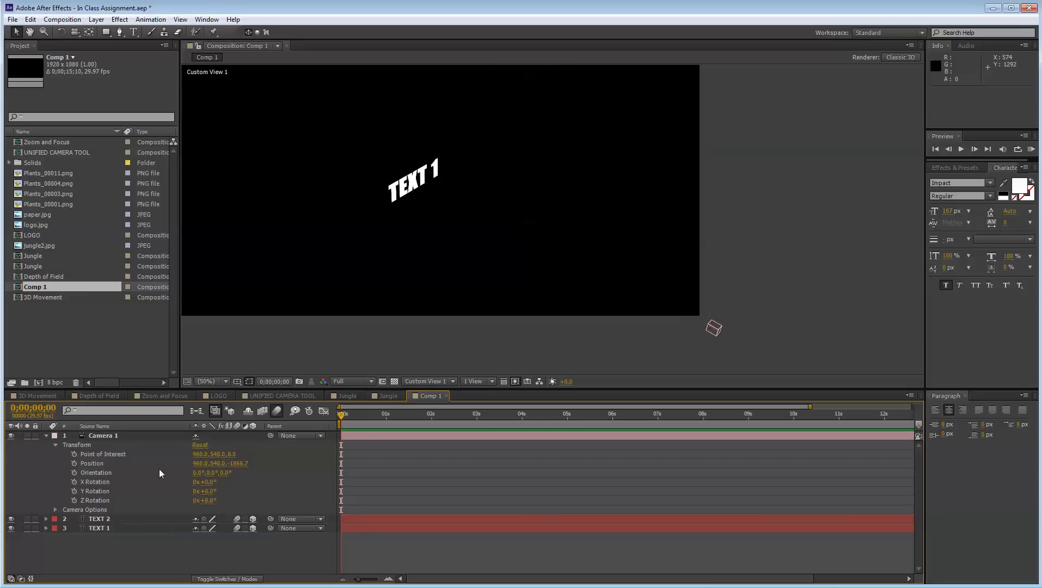
pyautogui.click(95, 482)
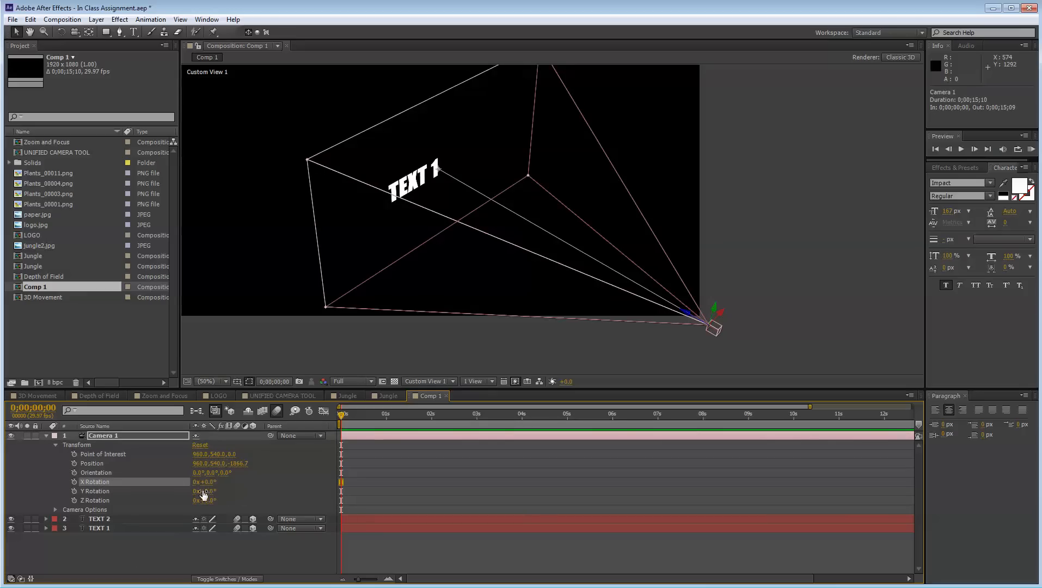
# Try rotating the camera with its rotation properties and undo the changes
pyautogui.moveTo(206, 491); pyautogui.dragTo(242, 502)
pyautogui.hotkey('ctrl', 'z')
pyautogui.hotkey('ctrl', 'z')
pyautogui.moveTo(185, 495); pyautogui.dragTo(171, 449)
pyautogui.hotkey('ctrl', 'z')
pyautogui.hotkey('ctrl', 'z')
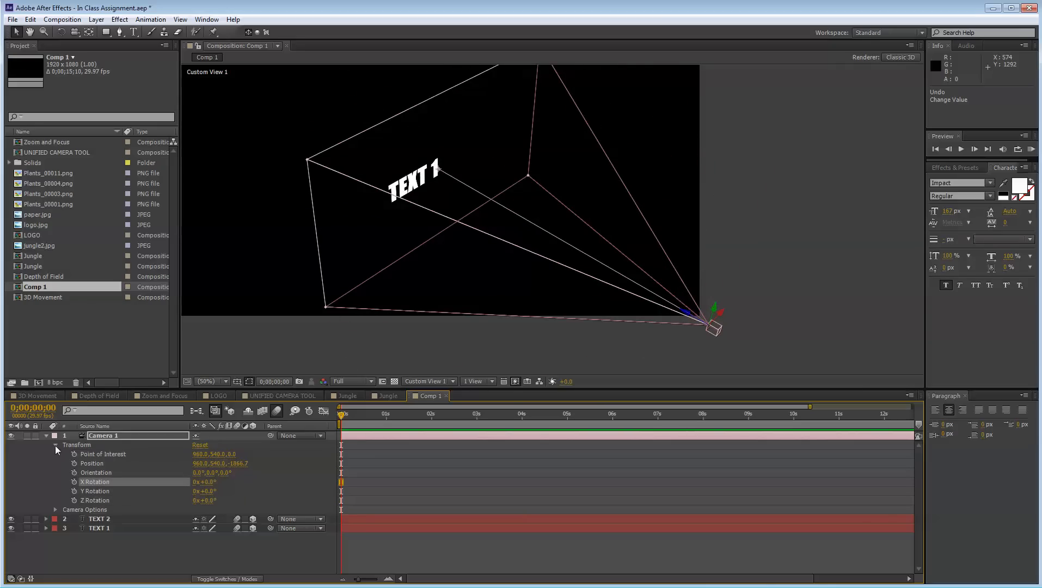
# Collapse the camera's Transform group, expand Camera Options, and enlarge the timeline area to show all its properties
pyautogui.click(55, 445)
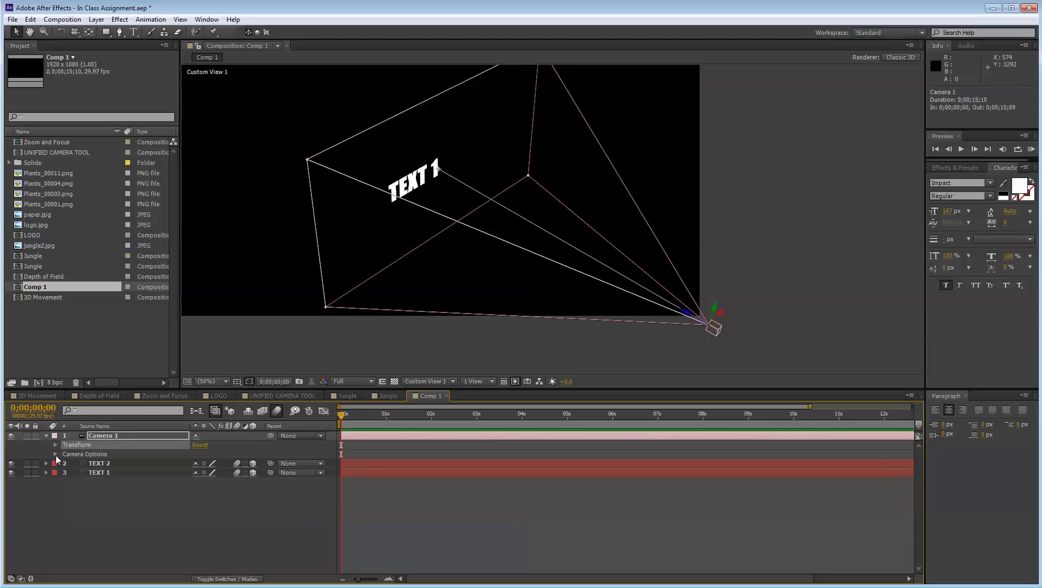
pyautogui.click(56, 454)
pyautogui.click(87, 448)
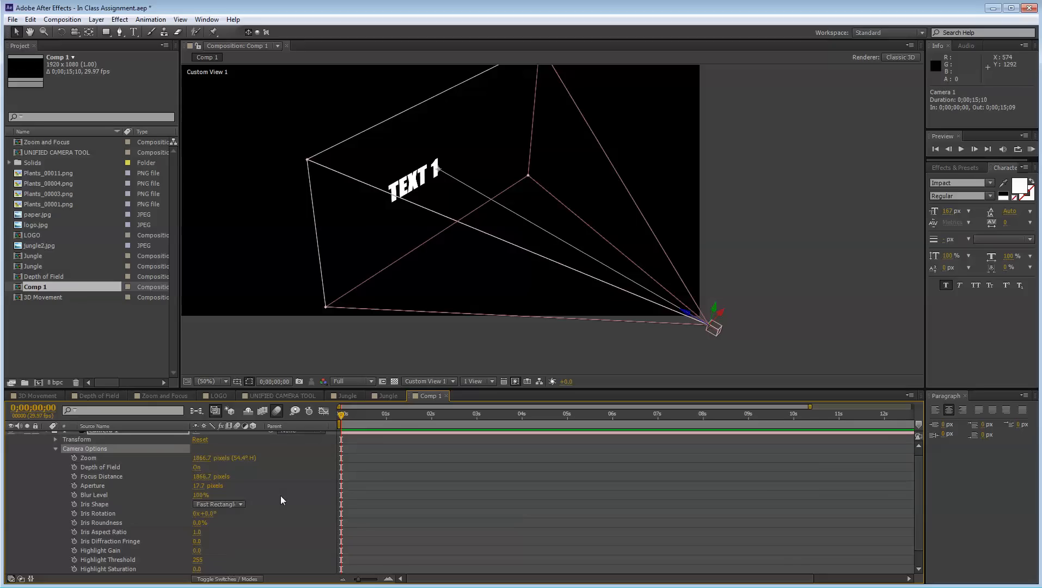
pyautogui.scroll(-1, 280, 496)
pyautogui.moveTo(343, 389); pyautogui.dragTo(356, 337)
pyautogui.moveTo(567, 231); pyautogui.dragTo(521, 192)
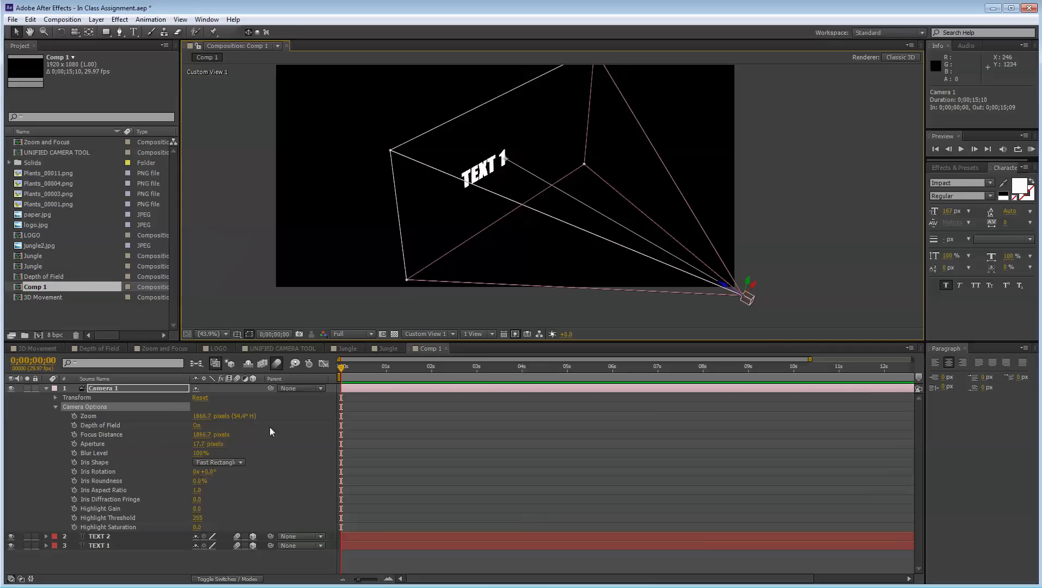
# Review the camera options from Zoom through Blur Level, and select the properties from Iris Shape to Highlight Saturation
pyautogui.click(118, 417)
pyautogui.click(118, 428)
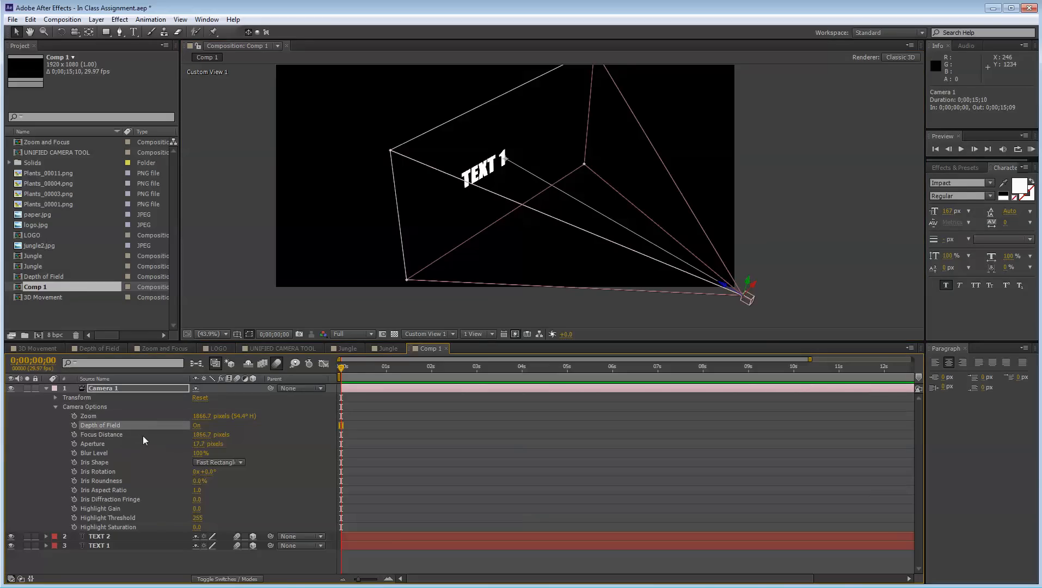
pyautogui.click(142, 436)
pyautogui.click(147, 443)
pyautogui.click(148, 453)
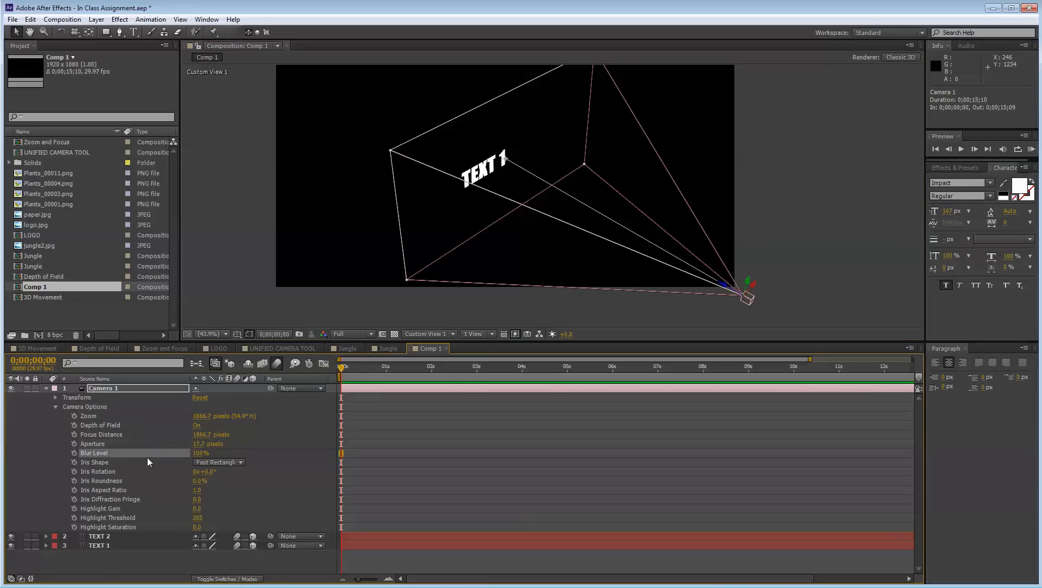
pyautogui.moveTo(149, 459); pyautogui.dragTo(129, 492)
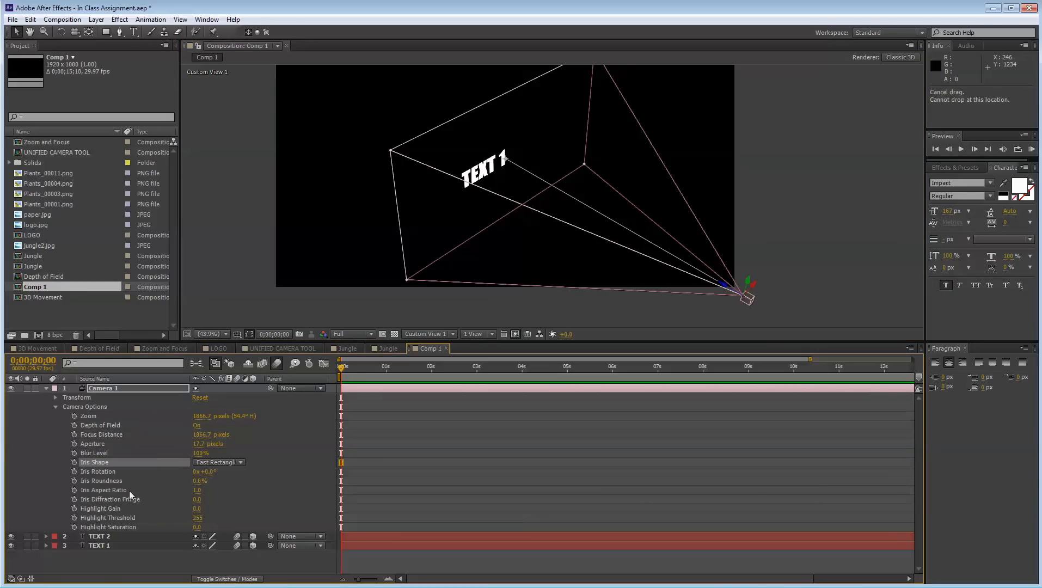
pyautogui.keyDown('shift'); pyautogui.click(129, 526); pyautogui.keyUp('shift')
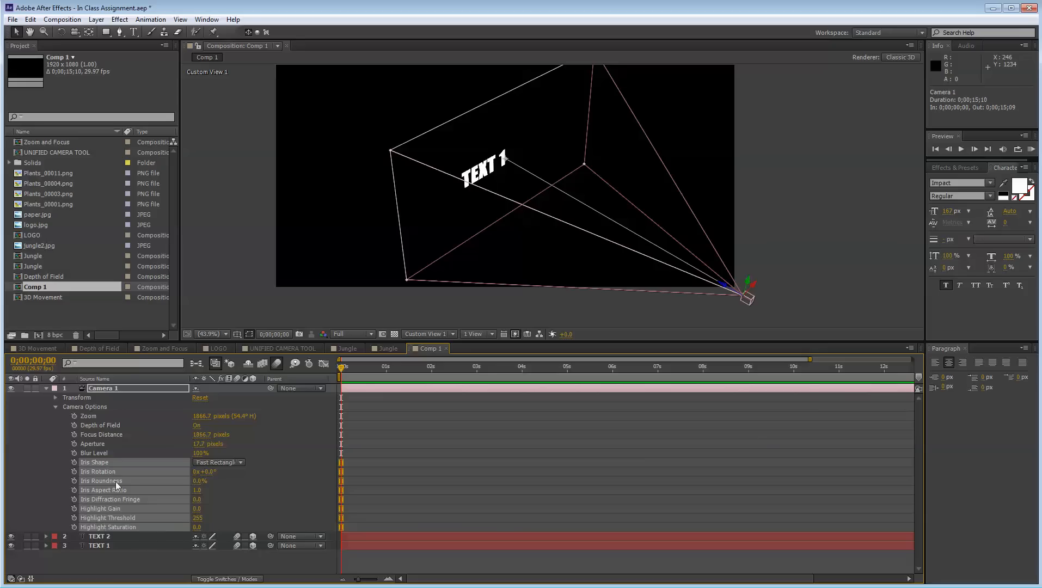
# Compare the iris and highlight property group with the main group, ending with Zoom through Blur Level selected
pyautogui.click(216, 530)
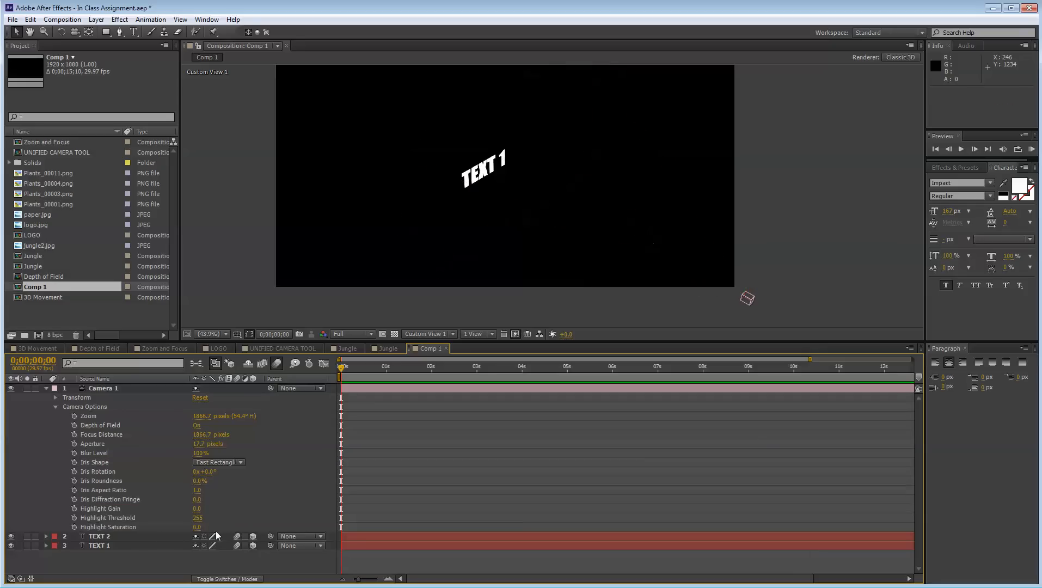
pyautogui.click(126, 528)
pyautogui.keyDown('shift'); pyautogui.click(101, 464); pyautogui.keyUp('shift')
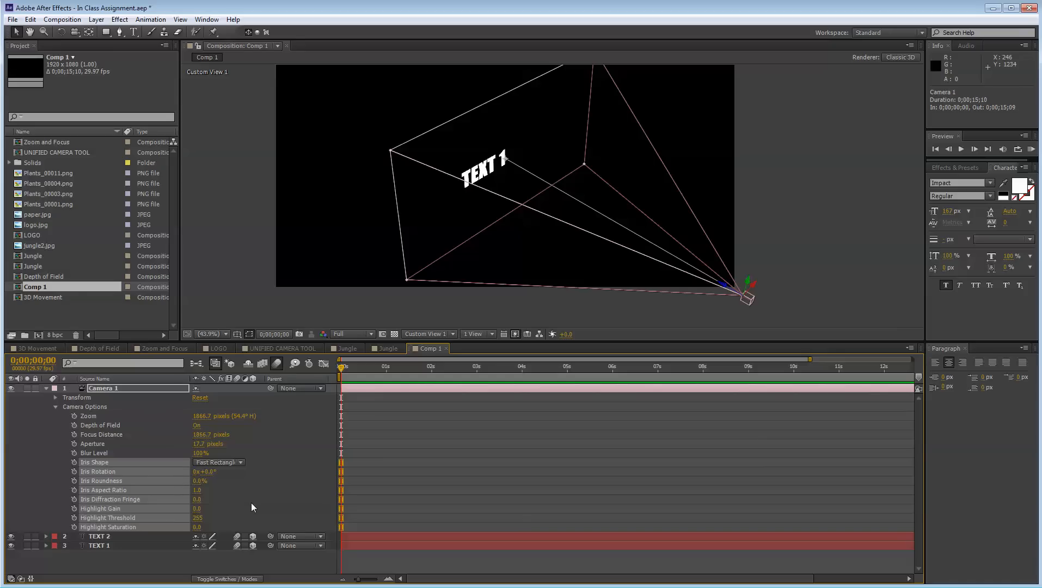
pyautogui.click(266, 509)
pyautogui.click(96, 452)
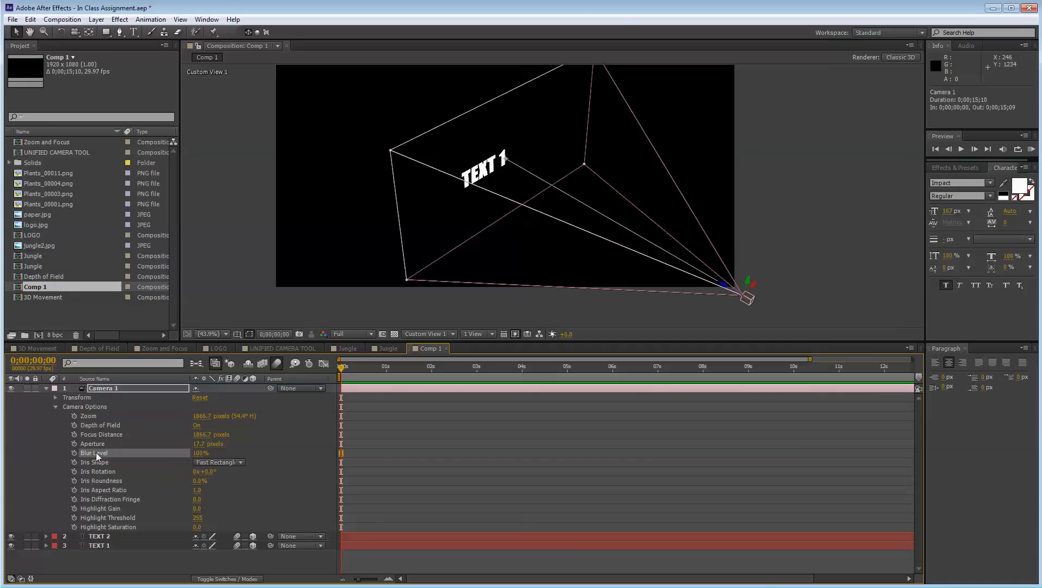
pyautogui.keyDown('shift'); pyautogui.click(94, 416); pyautogui.keyUp('shift')
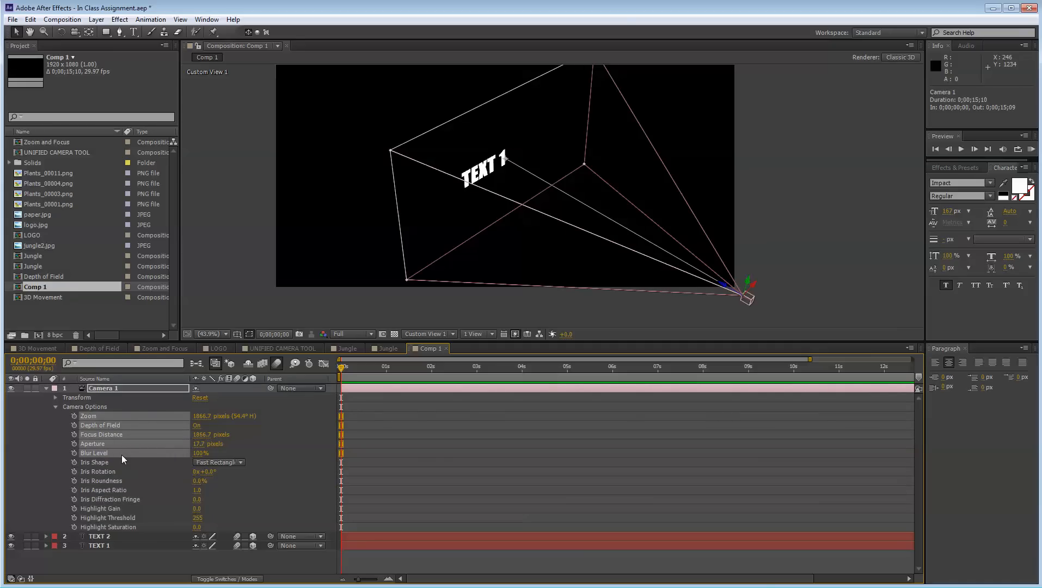
# Switch the composition to the Active Camera view and reposition the frame within the viewer
pyautogui.click(434, 333)
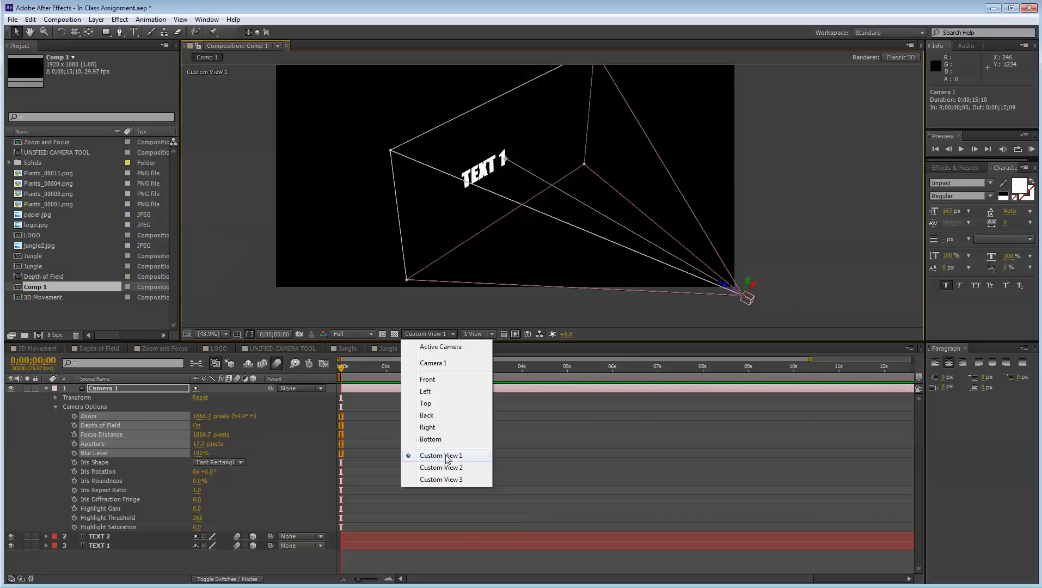
pyautogui.click(446, 347)
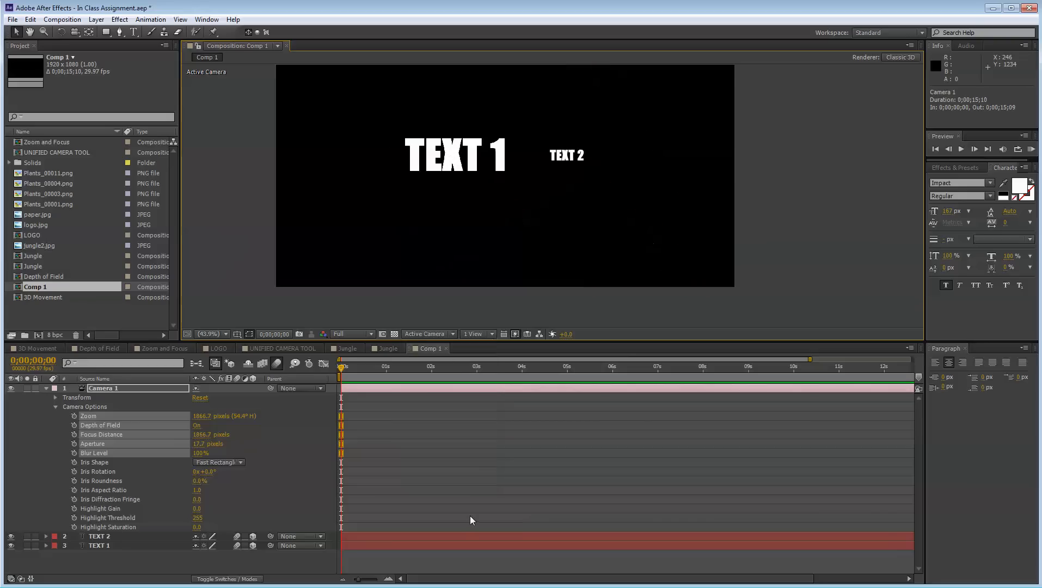
pyautogui.click(226, 334)
pyautogui.click(227, 333)
pyautogui.press('h')
pyautogui.moveTo(467, 203); pyautogui.dragTo(502, 245)
pyautogui.press('v')
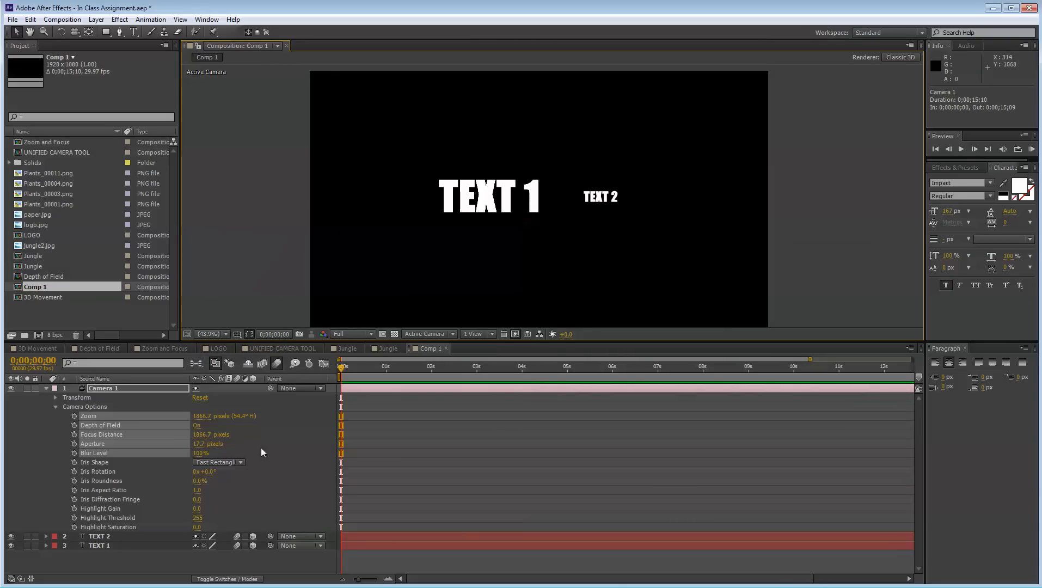
# Try the 15mm preset in Camera 1's settings, restore the 35mm preset, and accept the settings
pyautogui.click(262, 451)
pyautogui.click(206, 416)
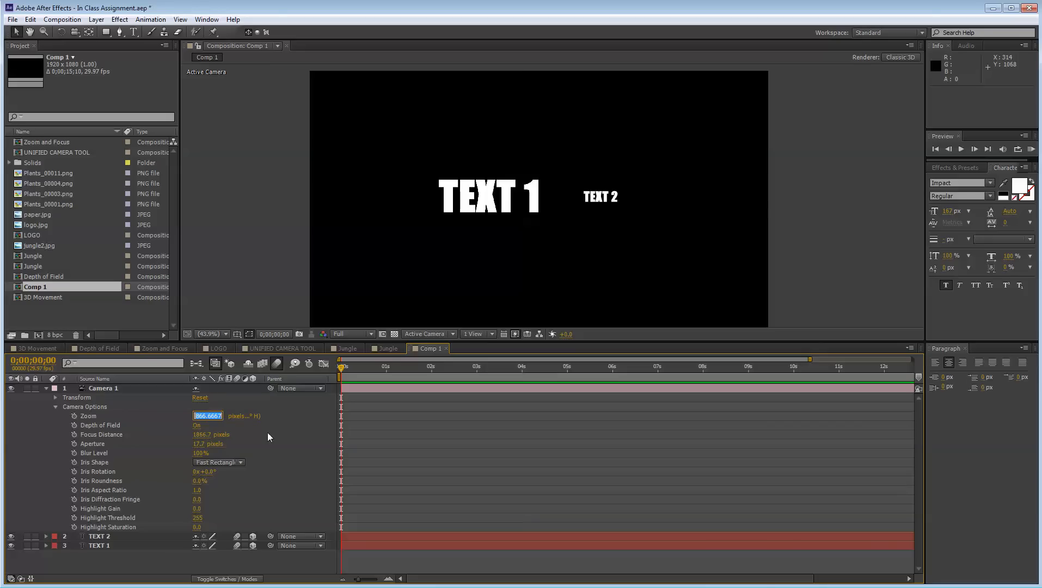
pyautogui.click(270, 418)
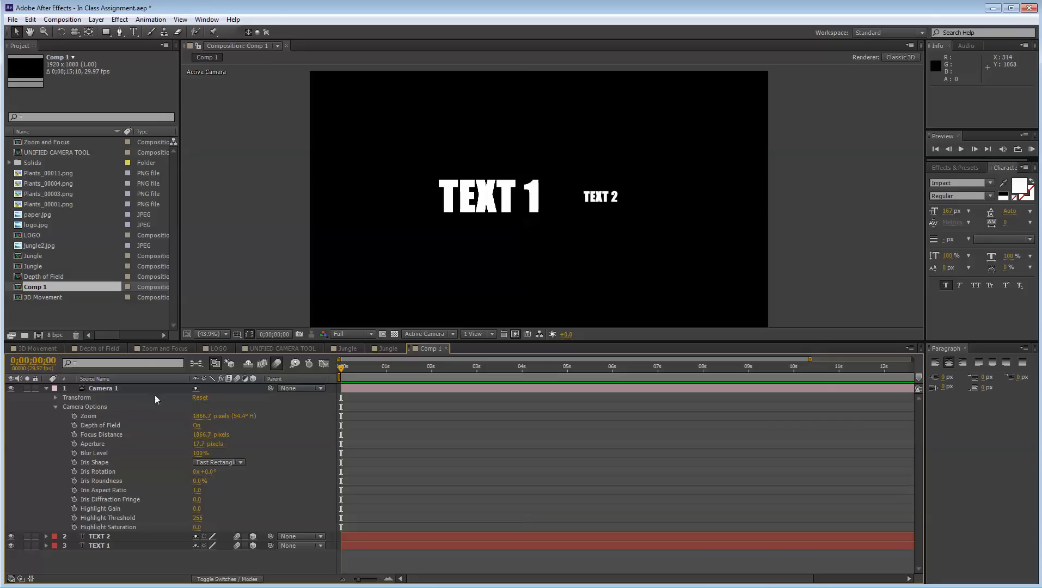
pyautogui.doubleClick(101, 387)
pyautogui.click(584, 233)
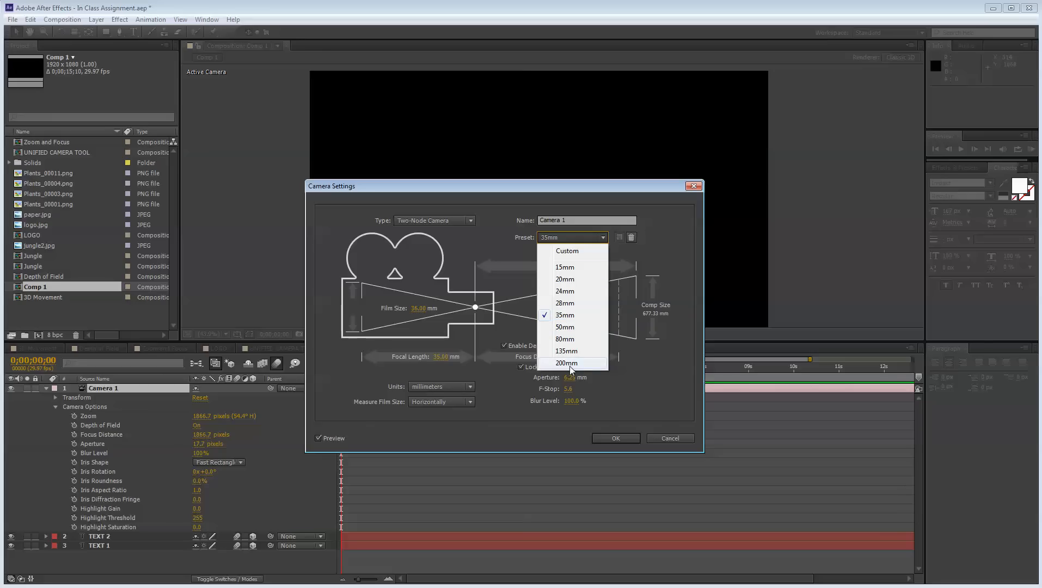
pyautogui.click(564, 267)
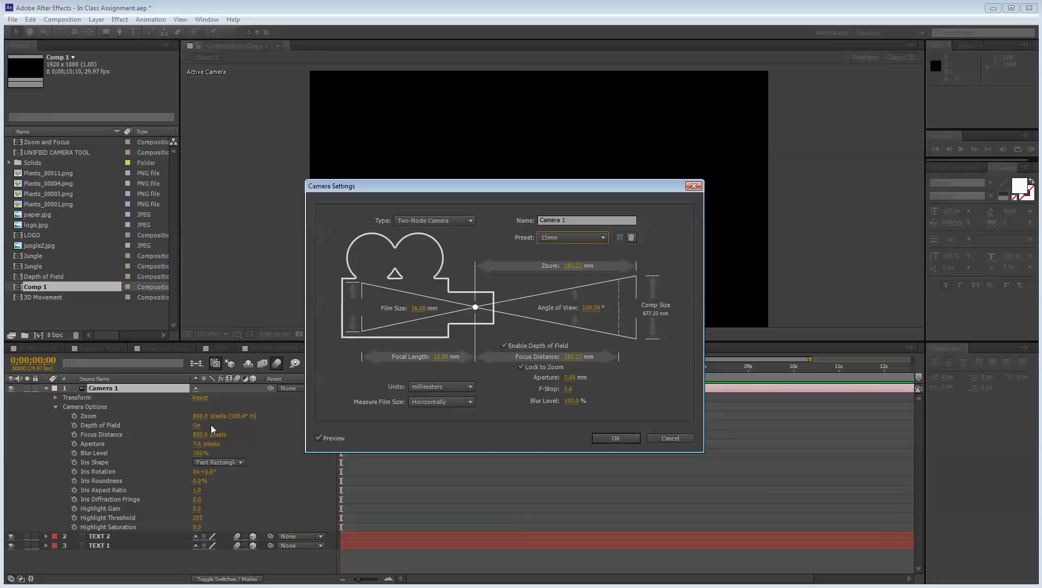
pyautogui.click(572, 237)
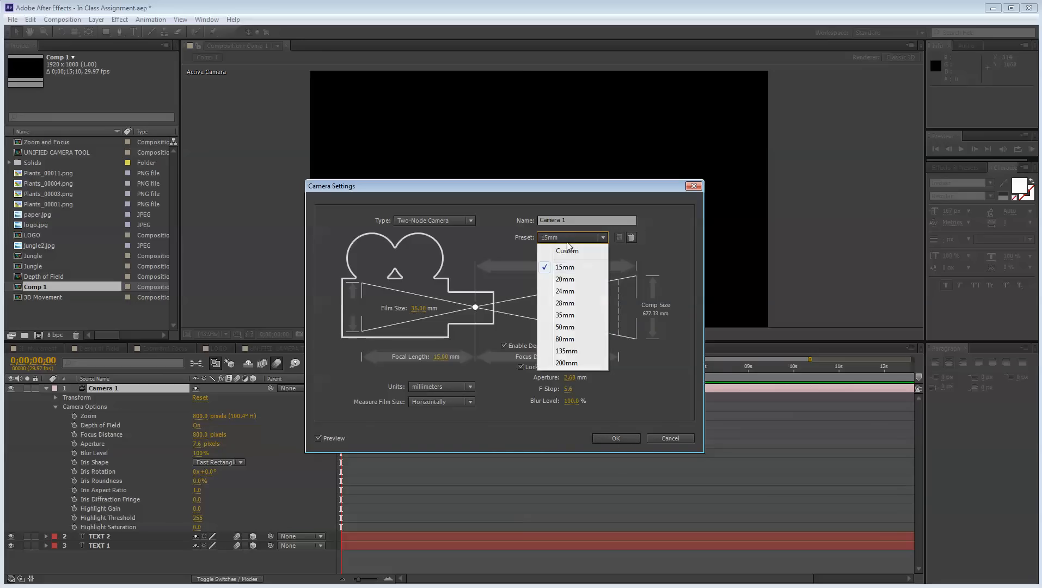
pyautogui.click(566, 318)
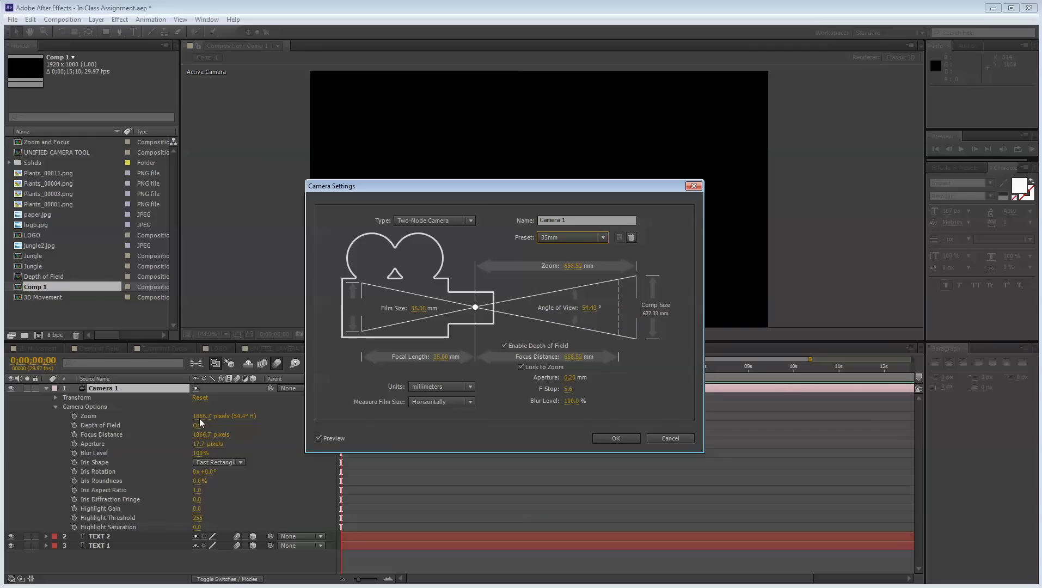
pyautogui.click(616, 438)
# Examine the camera's Zoom and Depth of Field options alongside TEXT 2 and TEXT 1 in the camera view
pyautogui.click(99, 416)
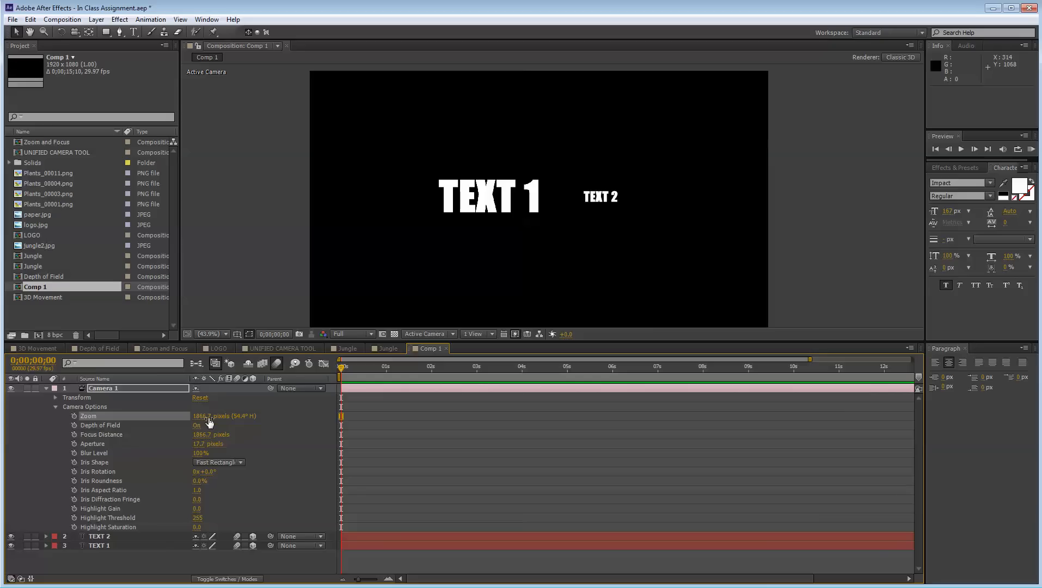
pyautogui.click(271, 417)
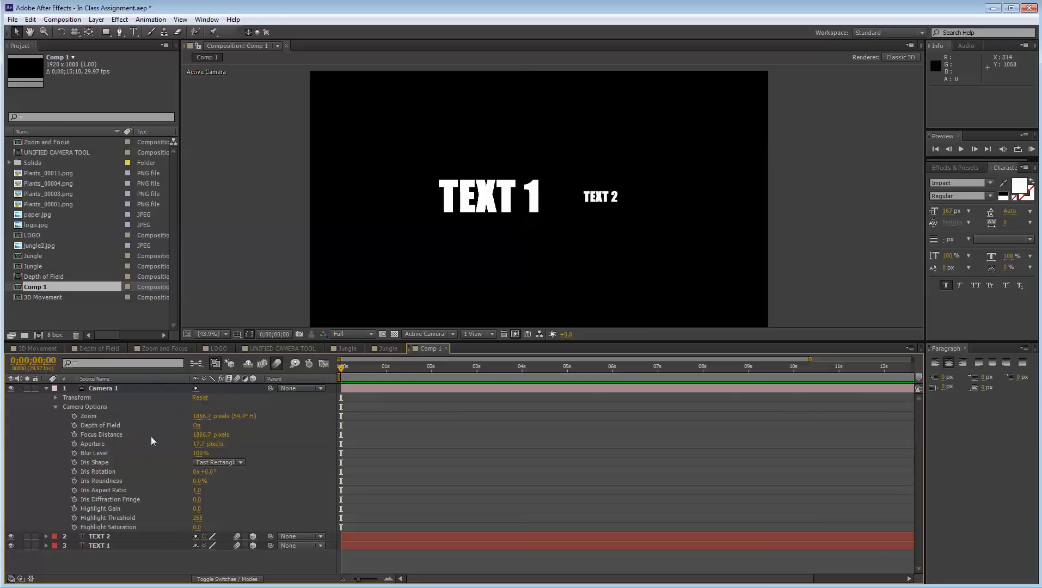
pyautogui.click(109, 427)
pyautogui.click(600, 196)
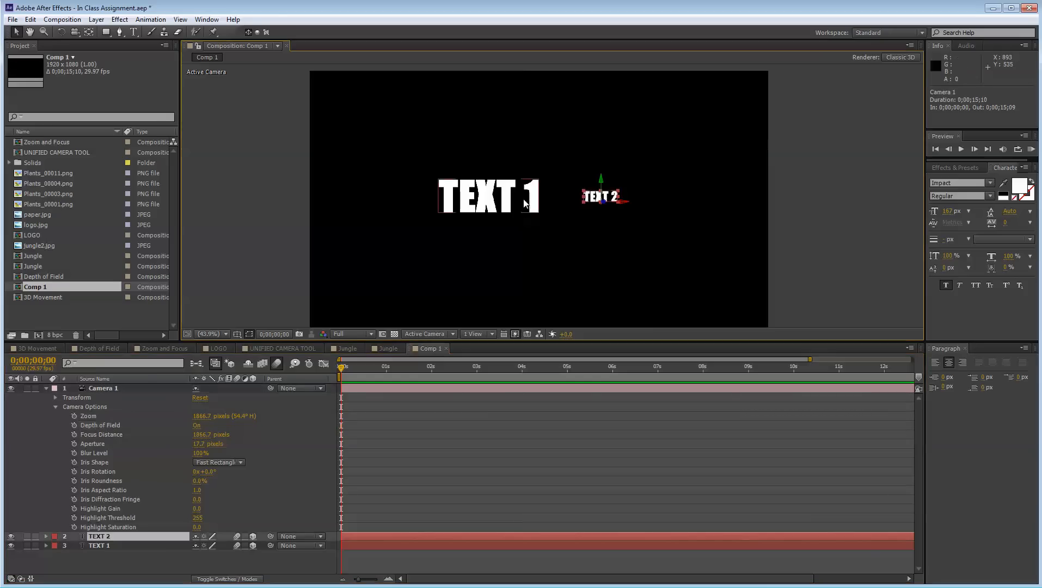
pyautogui.click(473, 188)
pyautogui.click(763, 214)
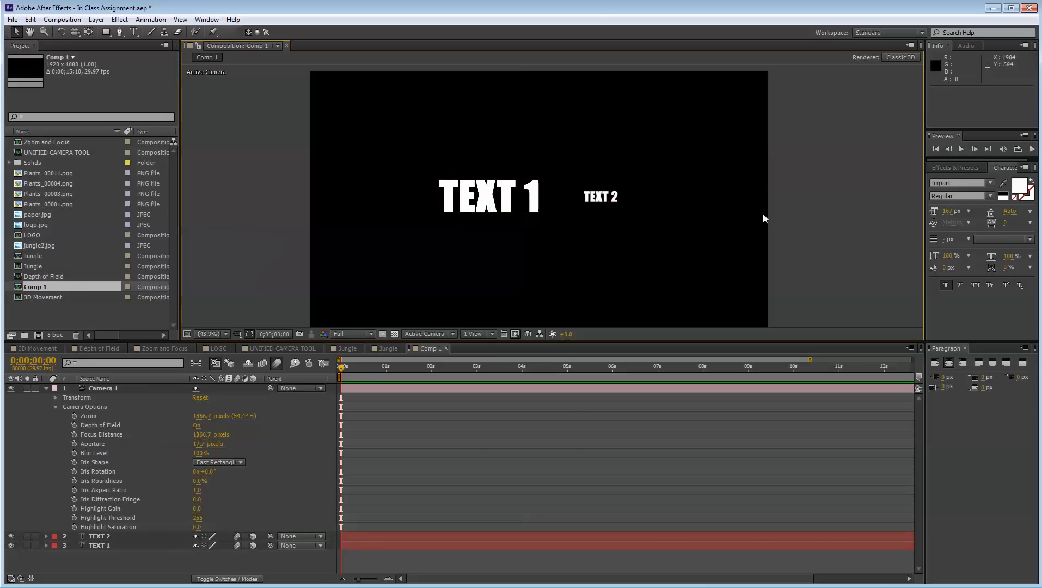
# Switch the composition from the Active Camera view to Custom View 1, keeping the single-view layout
pyautogui.click(477, 334)
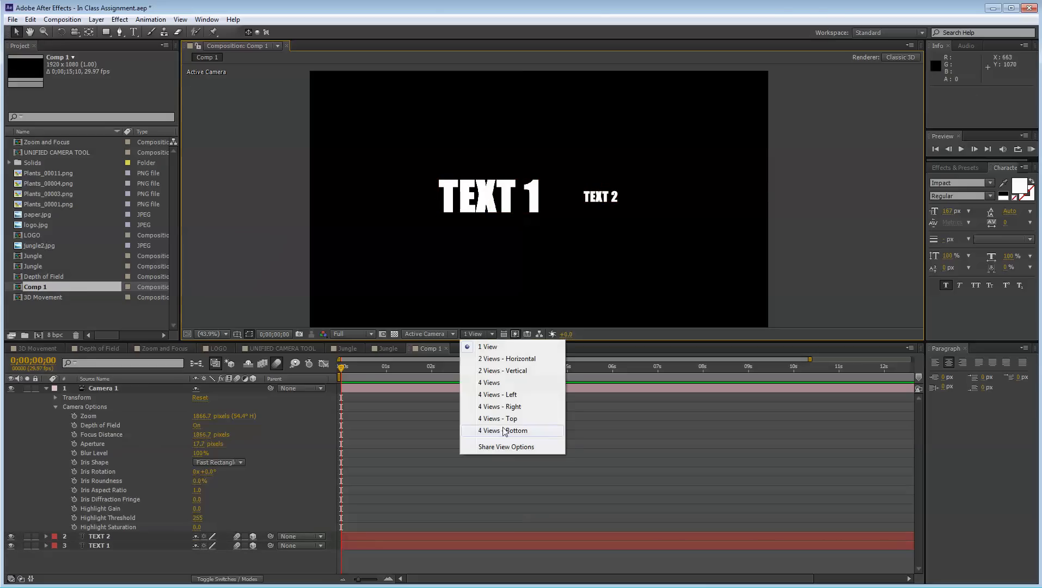
pyautogui.click(424, 334)
pyautogui.click(433, 455)
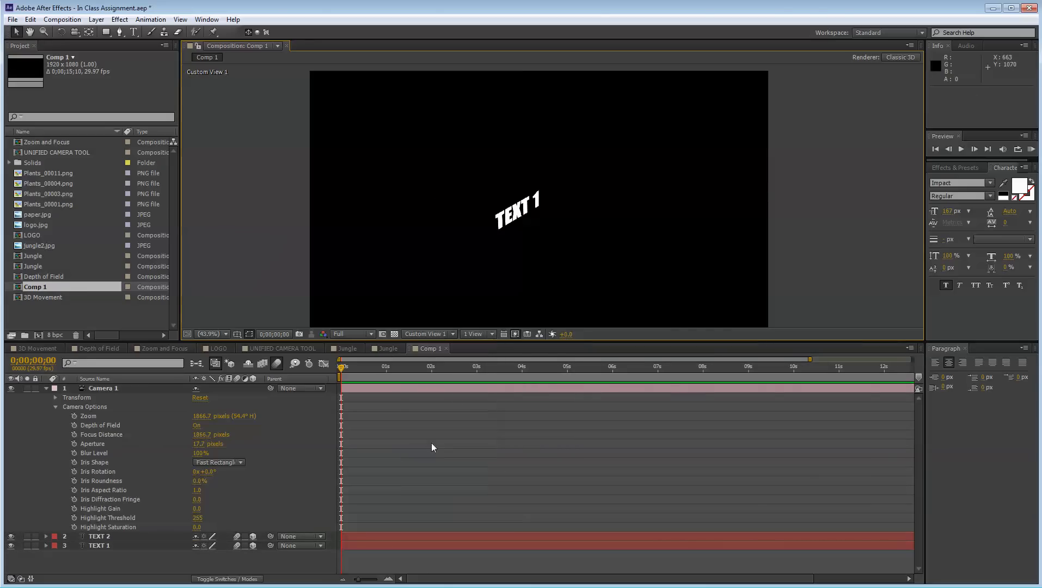
# Try raising Camera 1's Focus Distance to about 2216.7 pixels in Custom View 1, and undo the change
pyautogui.click(99, 389)
pyautogui.press('space')
pyautogui.moveTo(656, 246); pyautogui.dragTo(626, 213)
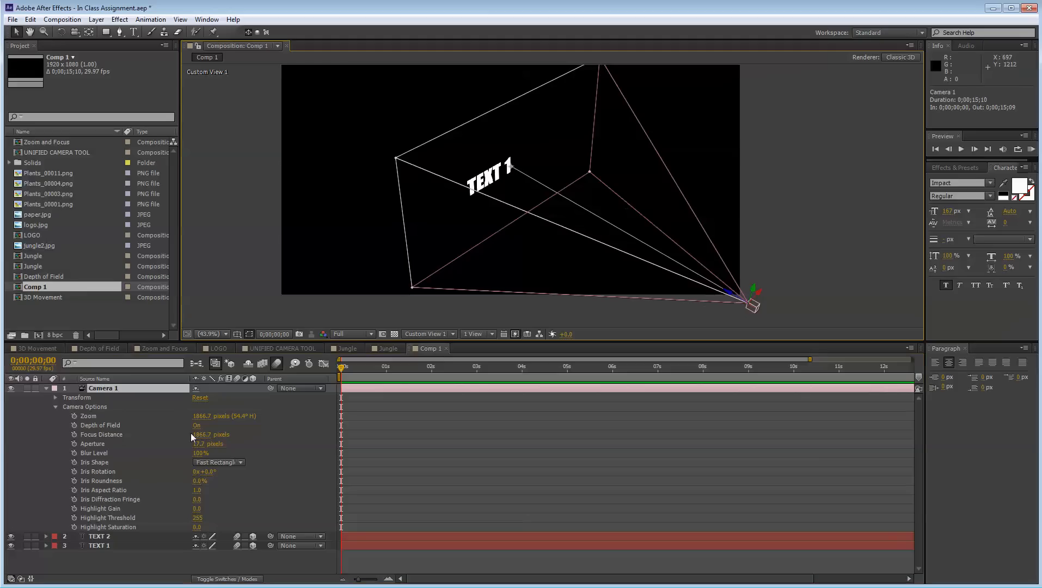
pyautogui.click(258, 428)
pyautogui.click(133, 434)
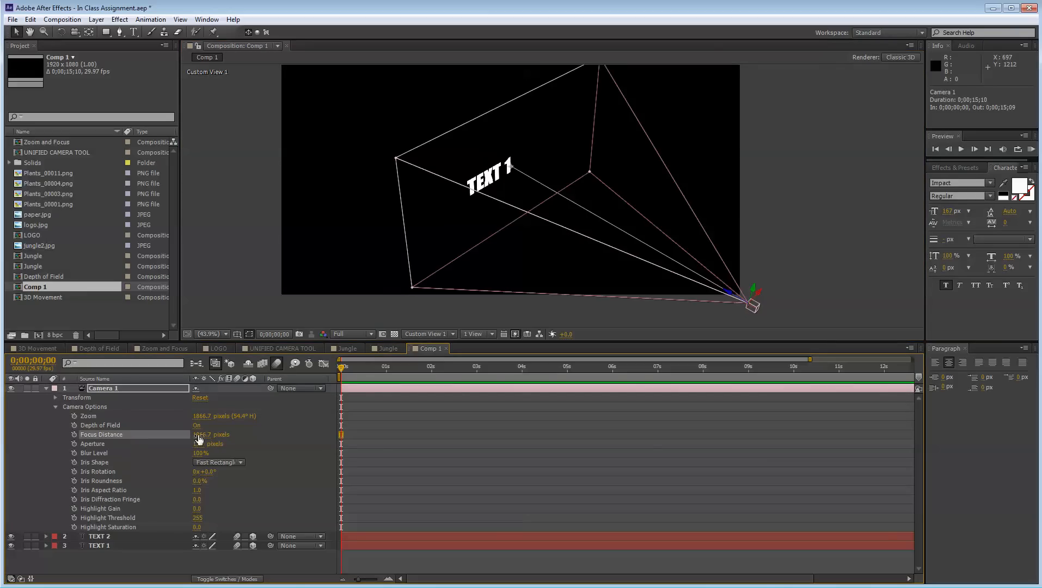
pyautogui.moveTo(200, 434); pyautogui.dragTo(222, 421)
pyautogui.hotkey('ctrl', 'z')
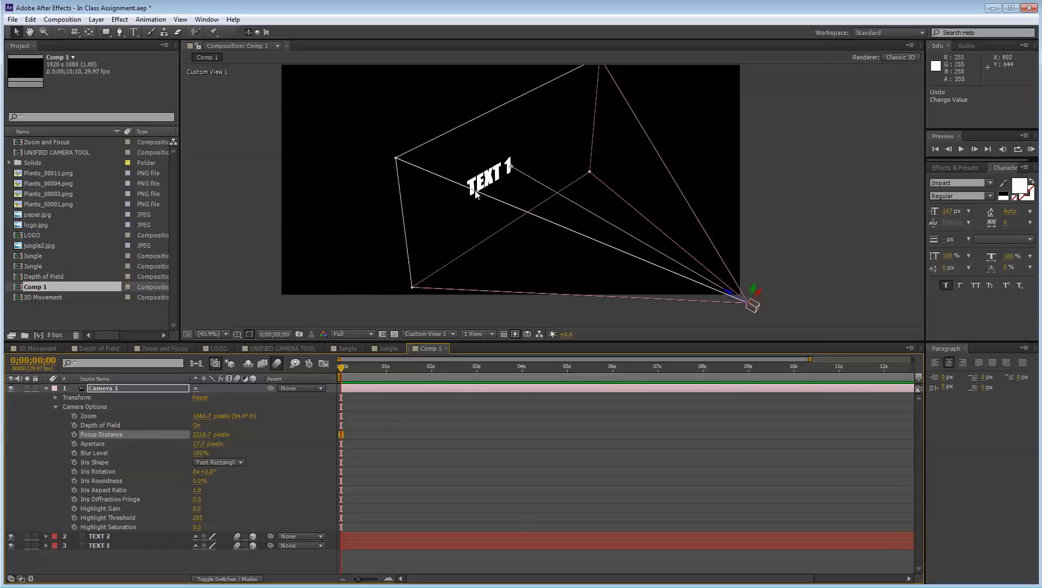
# Pull Custom View 1 back with the Track Z Camera Tool until the camera and both text layers fit in the frame
pyautogui.press('space')
pyautogui.moveTo(444, 170); pyautogui.dragTo(552, 282)
pyautogui.click(426, 107)
pyautogui.press('space')
pyautogui.moveTo(573, 230); pyautogui.dragTo(529, 210)
pyautogui.scroll(-2, 538, 219)
pyautogui.press('space')
pyautogui.moveTo(595, 244); pyautogui.dragTo(579, 228)
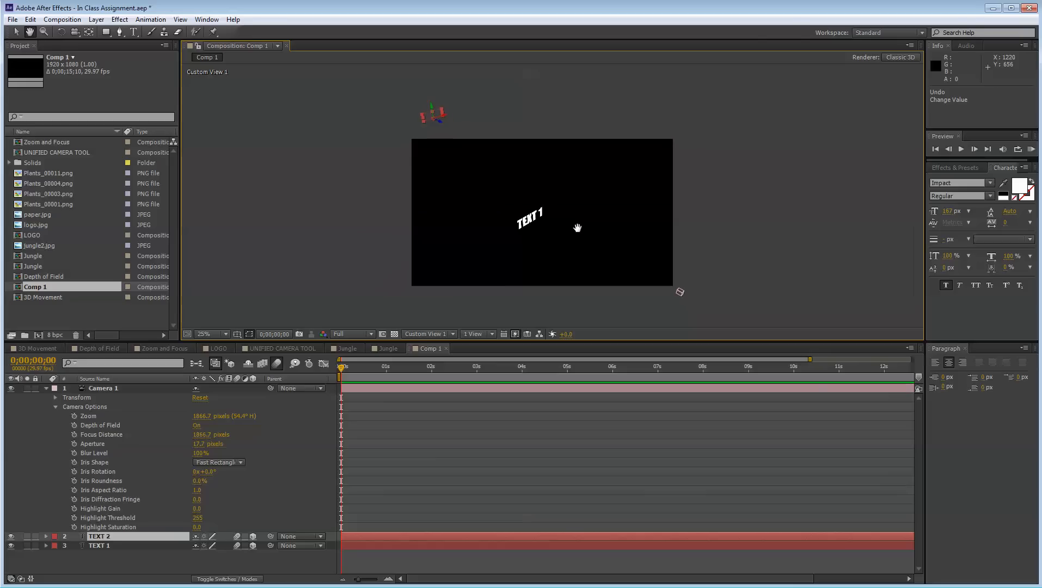
pyautogui.click(76, 32)
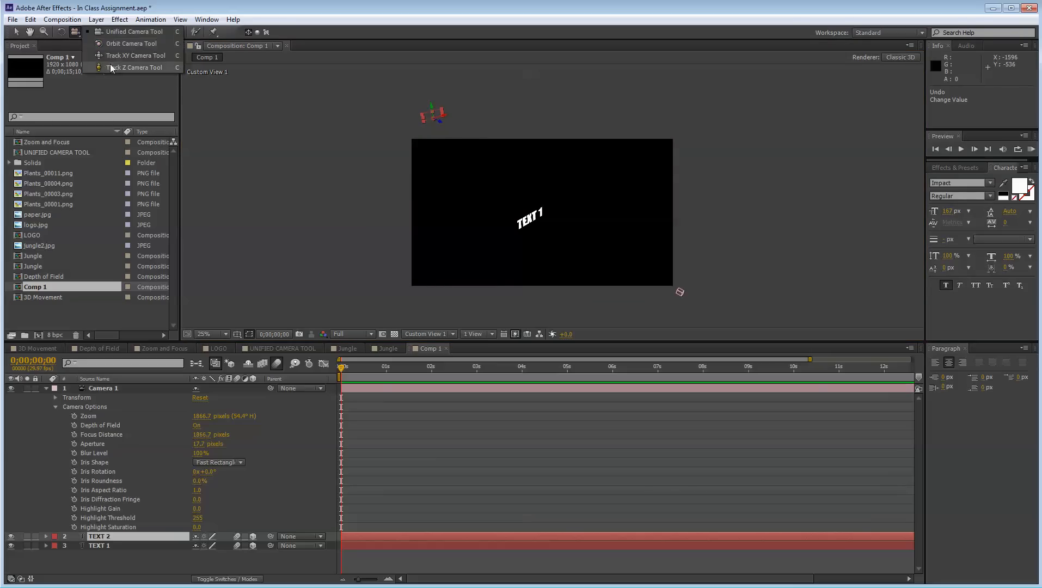
pyautogui.click(110, 67)
pyautogui.moveTo(598, 199); pyautogui.dragTo(622, 407)
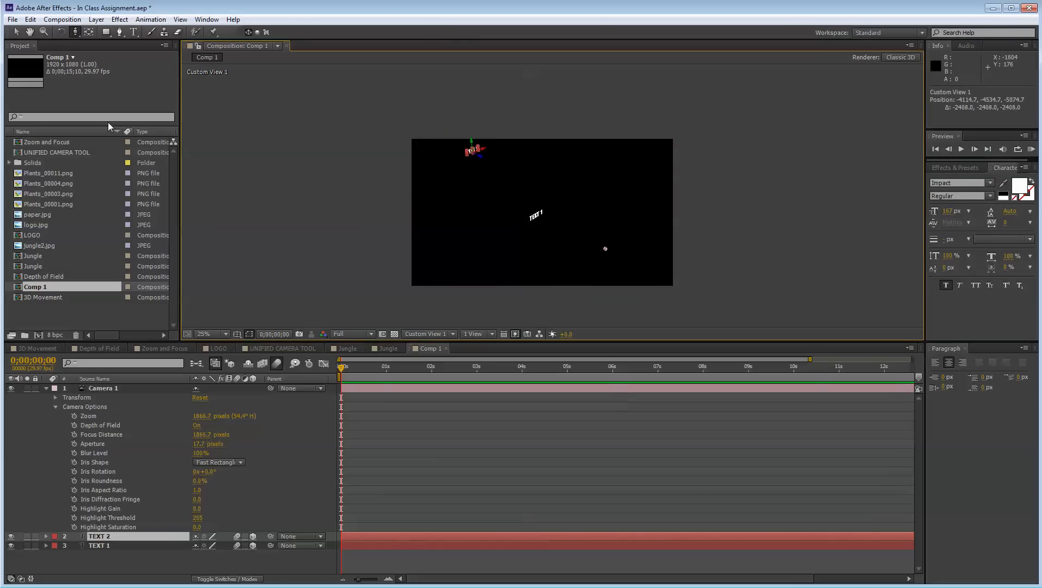
# Shift Custom View 1 slightly with the Track XY Camera Tool, return to the Selection Tool and deselect the layers
pyautogui.moveTo(77, 32); pyautogui.dragTo(113, 58)
pyautogui.click(113, 58)
pyautogui.moveTo(420, 171); pyautogui.dragTo(431, 184)
pyautogui.click(17, 33)
pyautogui.click(629, 262)
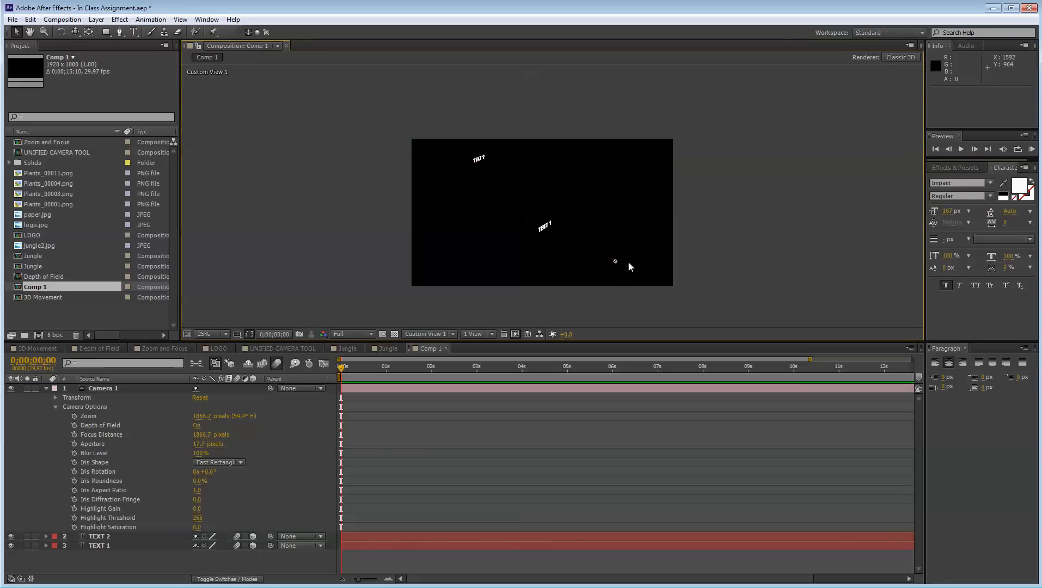
# Try raising Camera 1's Focus Distance to about 2033.7 pixels in the pulled-back view, and undo the change
pyautogui.click(616, 262)
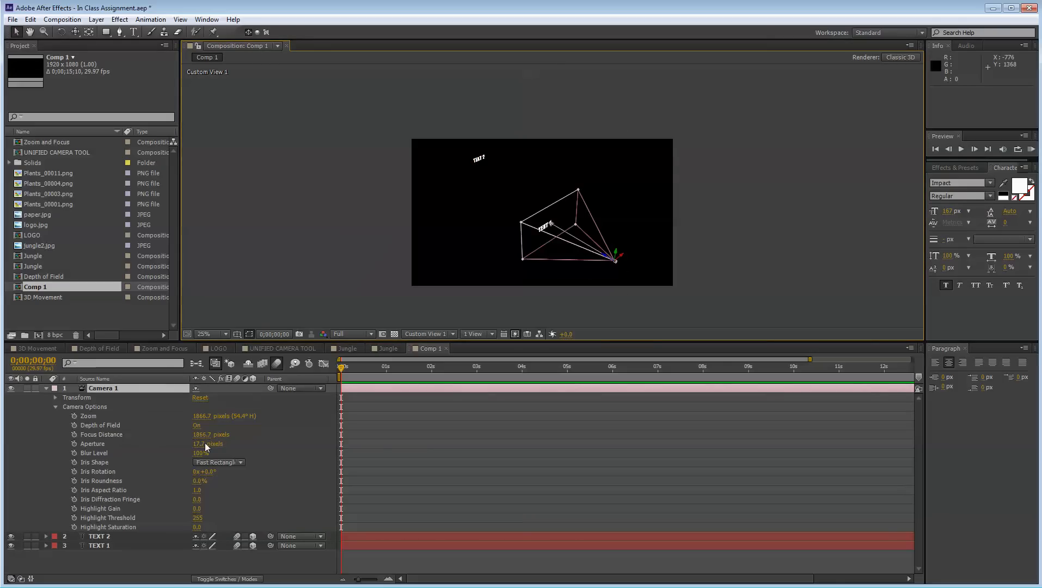
pyautogui.moveTo(201, 435)
pyautogui.mouseDown()
pyautogui.moveTo(321, 434)
pyautogui.moveTo(212, 434)
pyautogui.mouseUp()
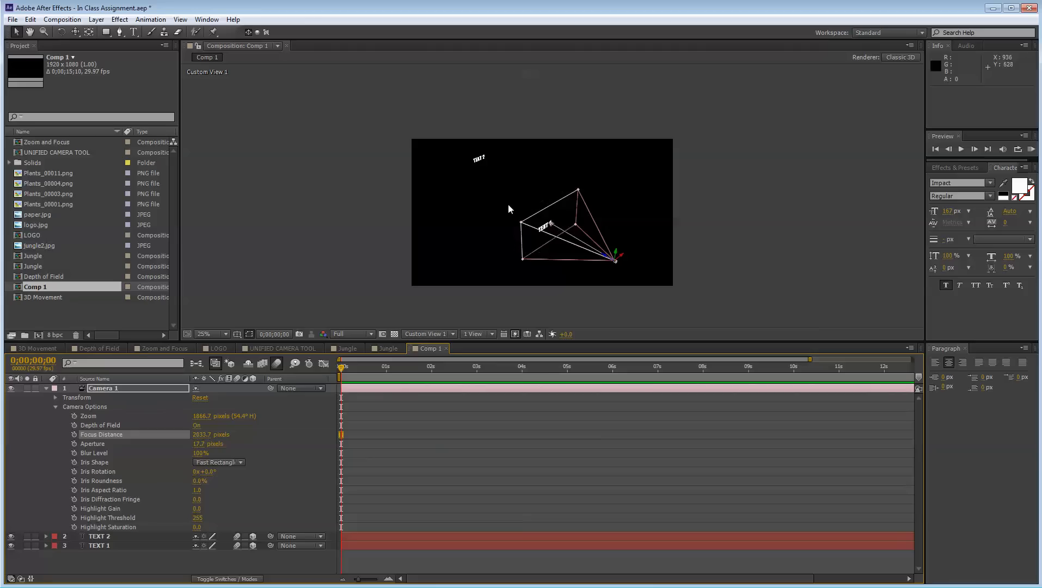
pyautogui.hotkey('ctrl', 'z')
# Switch the composition to the Active Camera view and use a side-by-side 2 Views layout
pyautogui.click(427, 334)
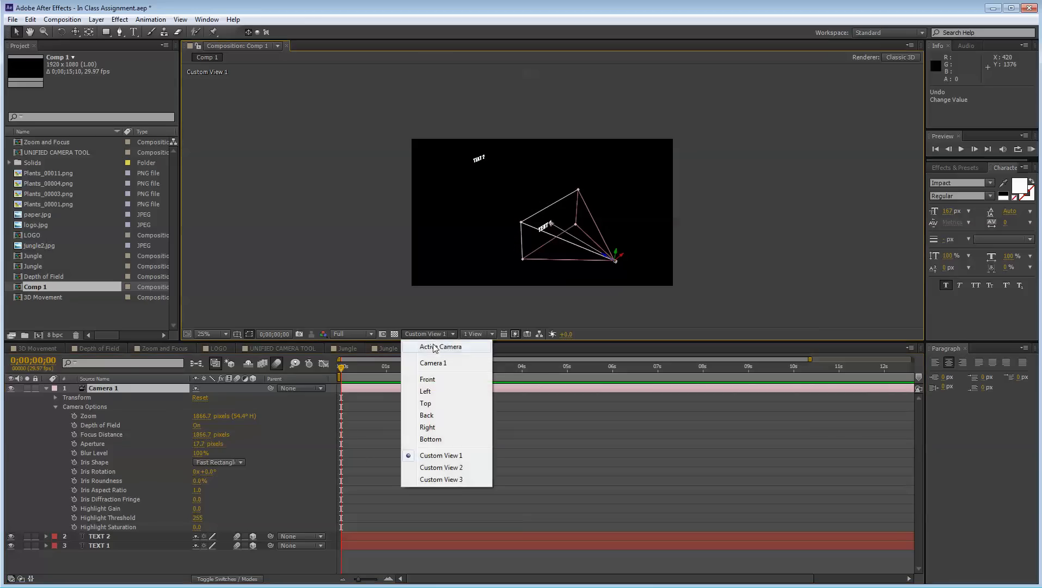
pyautogui.click(434, 346)
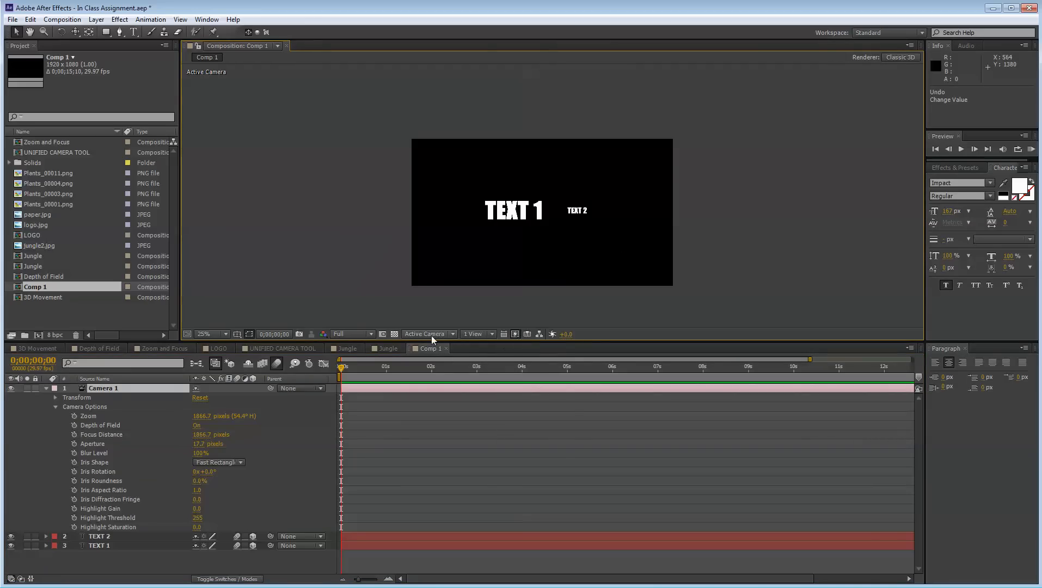
pyautogui.click(472, 335)
pyautogui.click(486, 361)
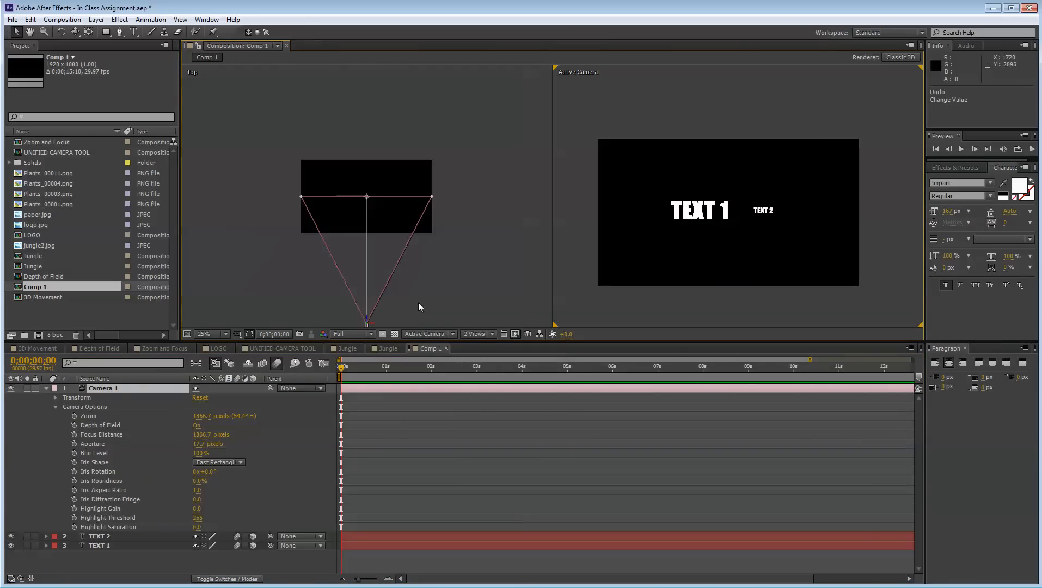
# Move TEXT 2 in the Top view so it sits closer in depth to TEXT 1, and deselect it
pyautogui.click(428, 282)
pyautogui.press('space')
pyautogui.moveTo(414, 252)
pyautogui.mouseDown()
pyautogui.moveTo(411, 212)
pyautogui.moveTo(419, 270)
pyautogui.mouseUp()
pyautogui.click(364, 288)
pyautogui.press('space')
pyautogui.scroll(-1, 409, 238)
pyautogui.press('space')
pyautogui.click(367, 303)
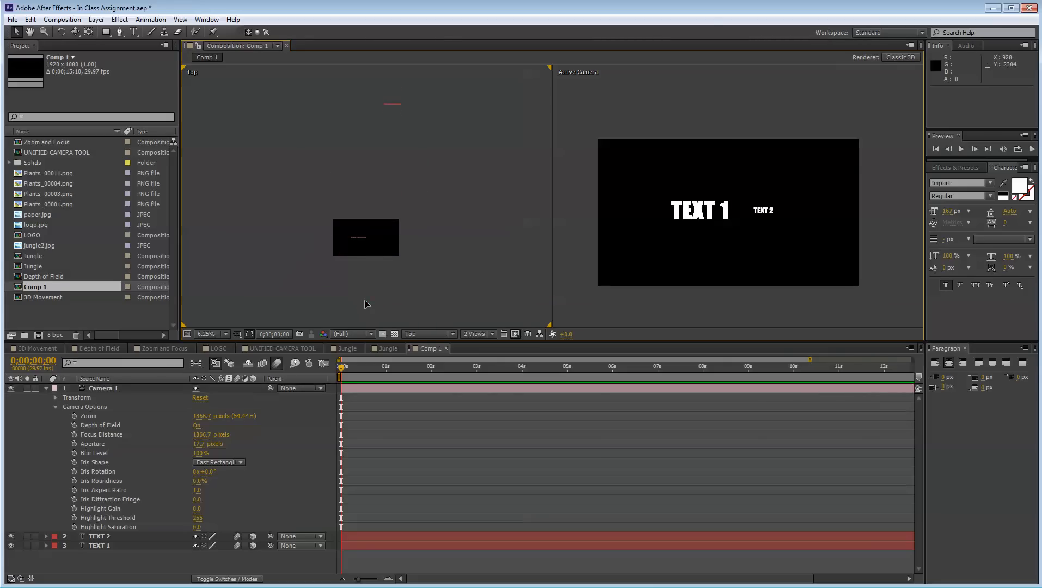
pyautogui.click(367, 304)
pyautogui.click(409, 241)
pyautogui.click(360, 238)
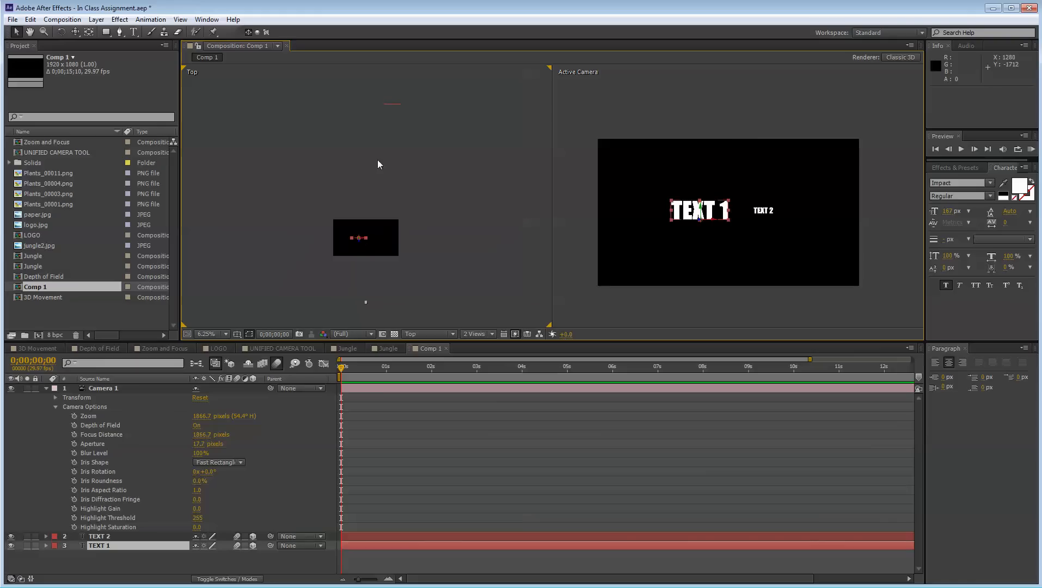
pyautogui.click(394, 105)
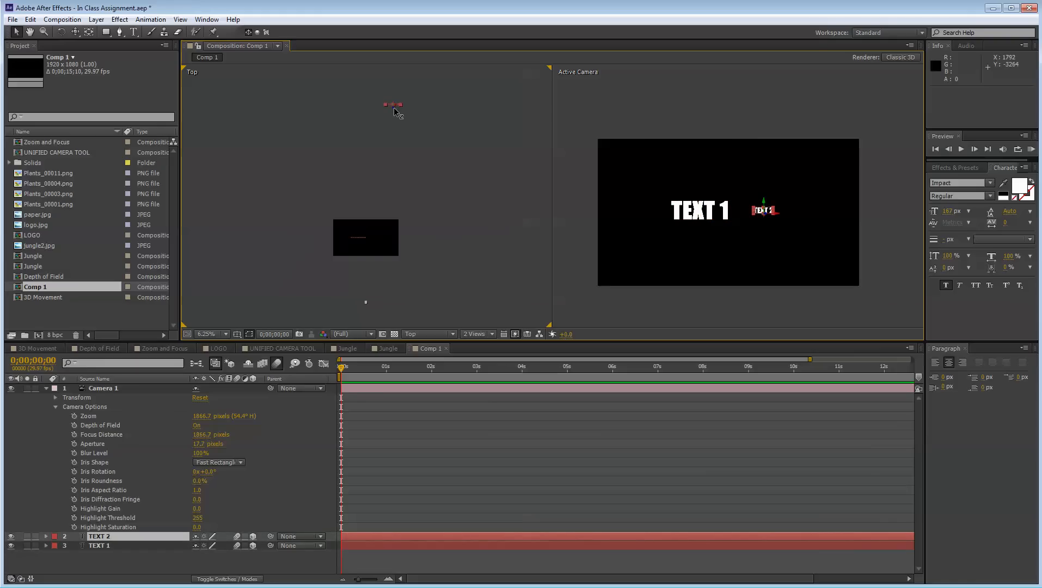
pyautogui.moveTo(394, 111); pyautogui.dragTo(385, 185)
pyautogui.click(416, 182)
pyautogui.click(440, 168)
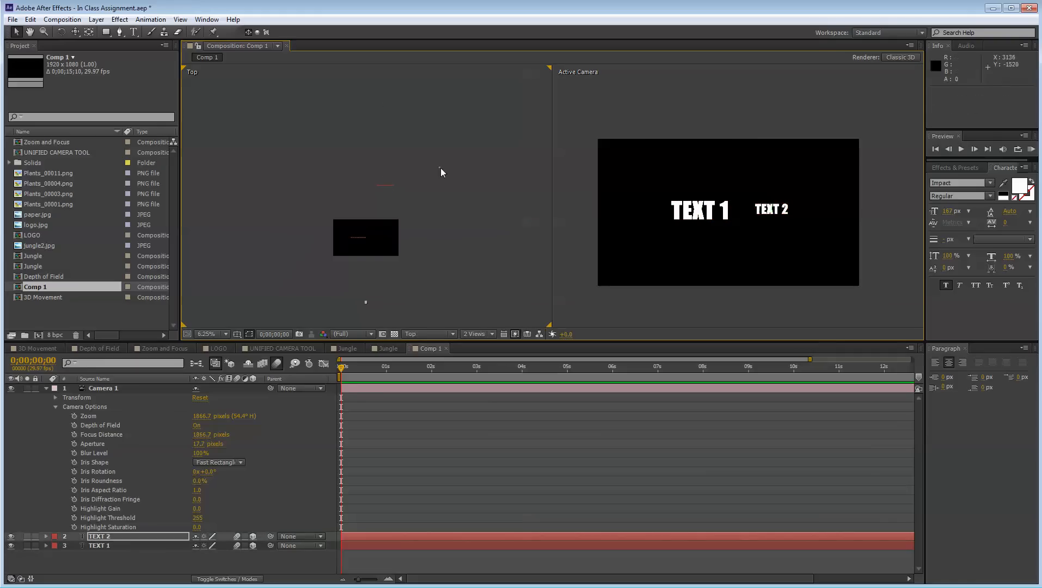
# Set the Top view's magnification to 12.5% and fit the Active Camera view to its viewer
pyautogui.moveTo(388, 306); pyautogui.dragTo(385, 271)
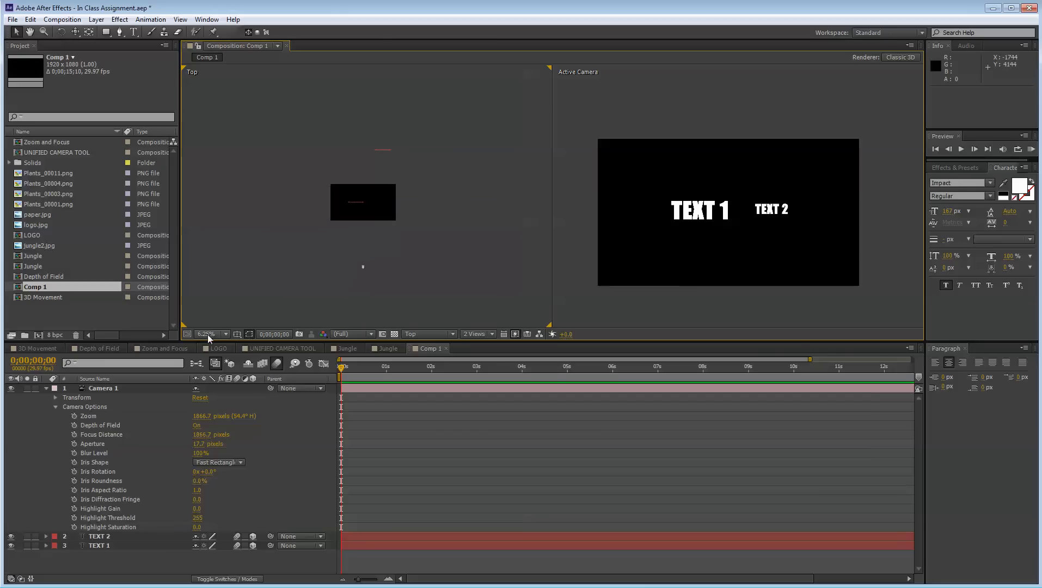
pyautogui.scroll(1, 334, 235)
pyautogui.moveTo(335, 235); pyautogui.dragTo(338, 210)
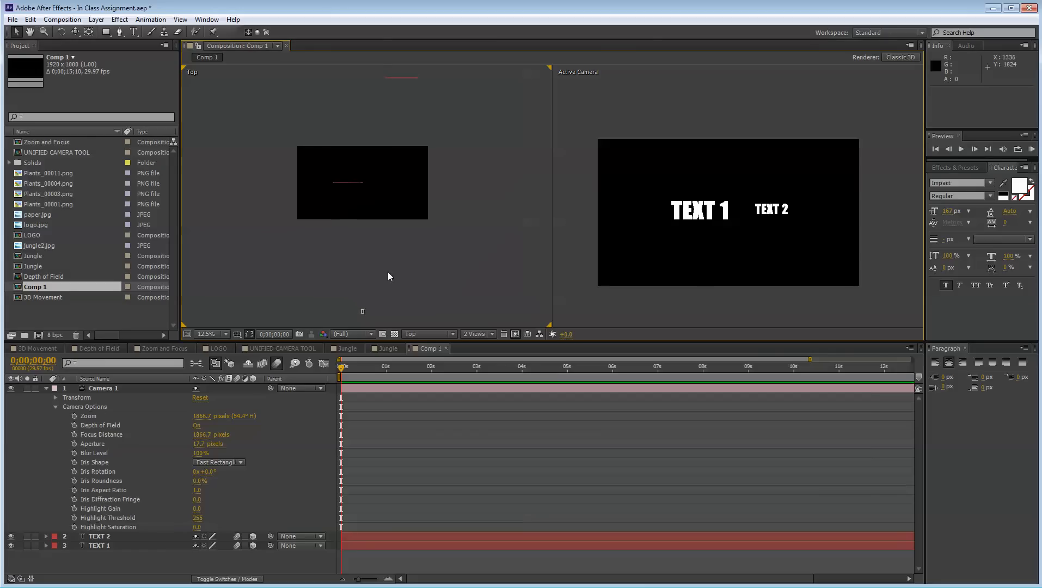
pyautogui.click(363, 311)
pyautogui.click(436, 170)
pyautogui.moveTo(268, 148); pyautogui.dragTo(358, 204)
pyautogui.moveTo(354, 69); pyautogui.dragTo(521, 120)
pyautogui.click(681, 291)
pyautogui.click(225, 332)
# Increase Camera 1's Aperture to about 328.7 pixels and check the blur on TEXT 2
pyautogui.click(210, 436)
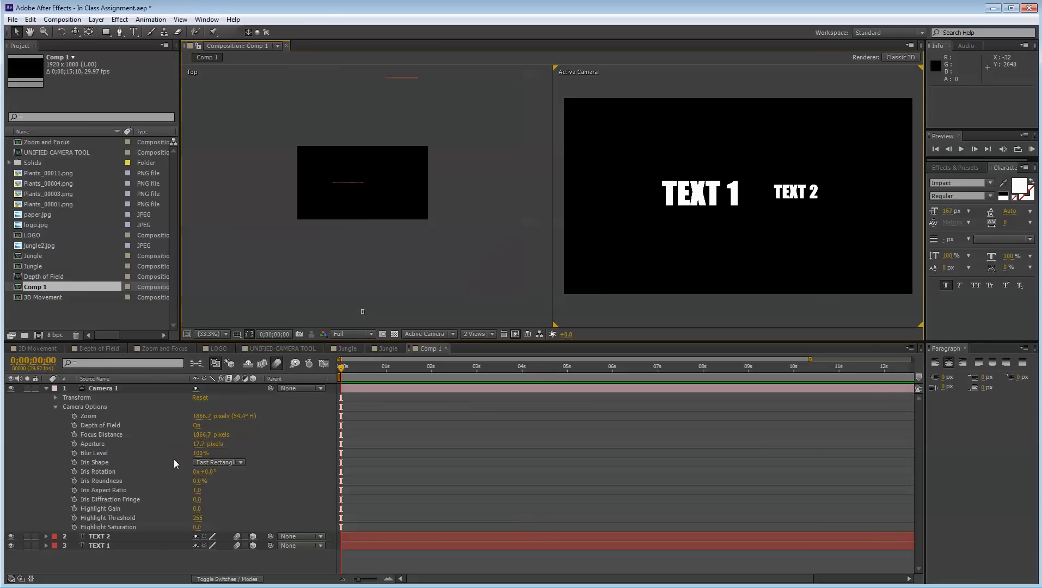
pyautogui.click(803, 200)
pyautogui.click(793, 318)
pyautogui.click(240, 449)
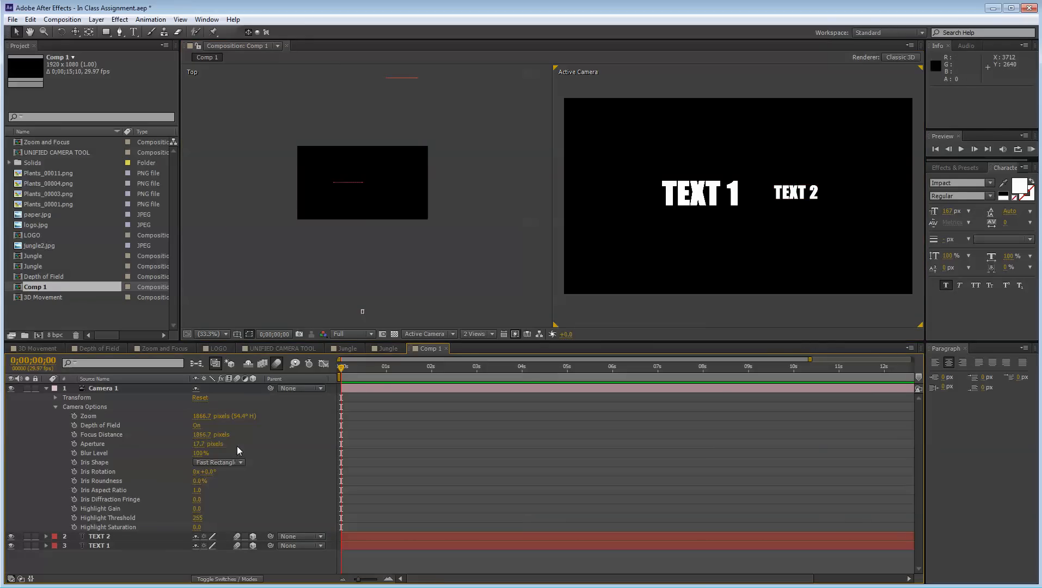
pyautogui.click(102, 444)
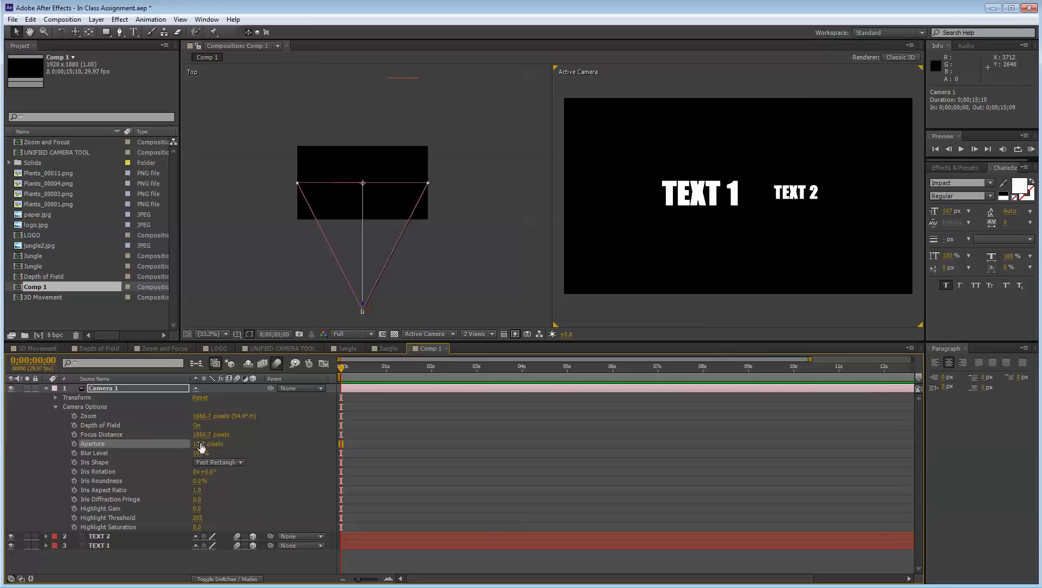
pyautogui.moveTo(252, 448); pyautogui.dragTo(369, 438)
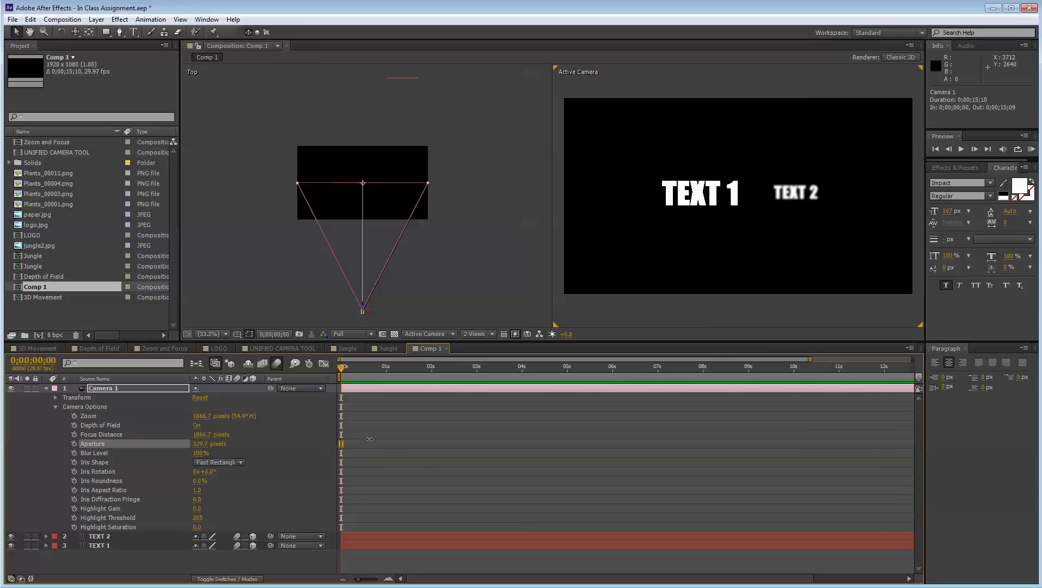
pyautogui.click(809, 195)
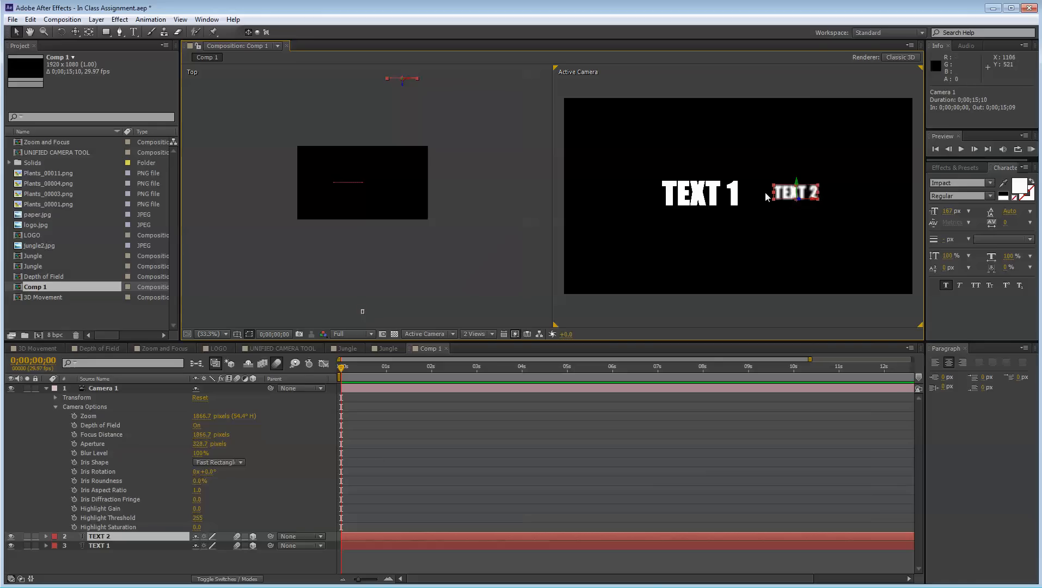
pyautogui.click(697, 309)
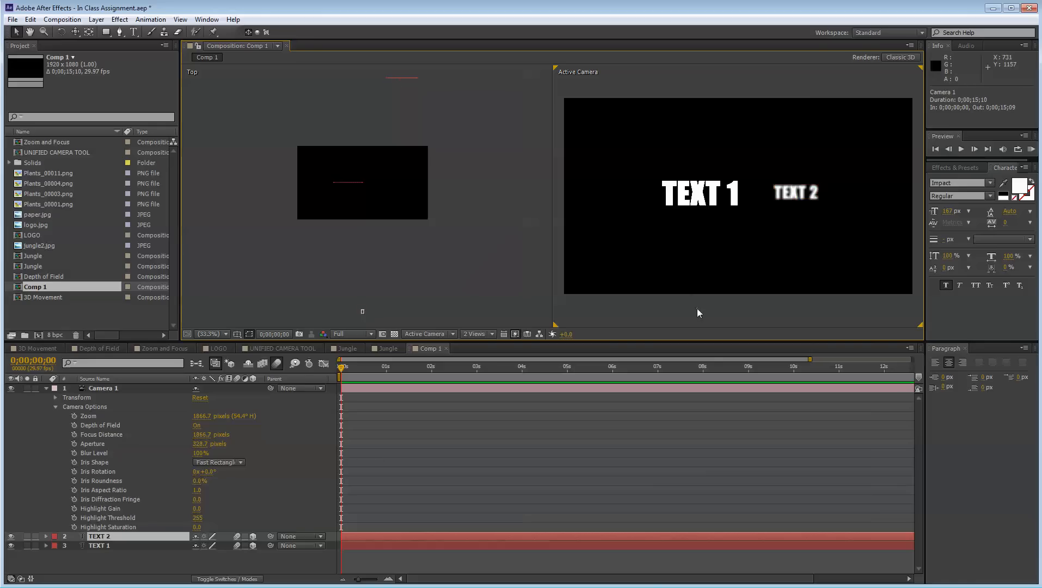
# Raise Camera 1's Focus Distance to about 3402.7 pixels so the focus plane reaches TEXT 2
pyautogui.click(362, 309)
pyautogui.click(146, 443)
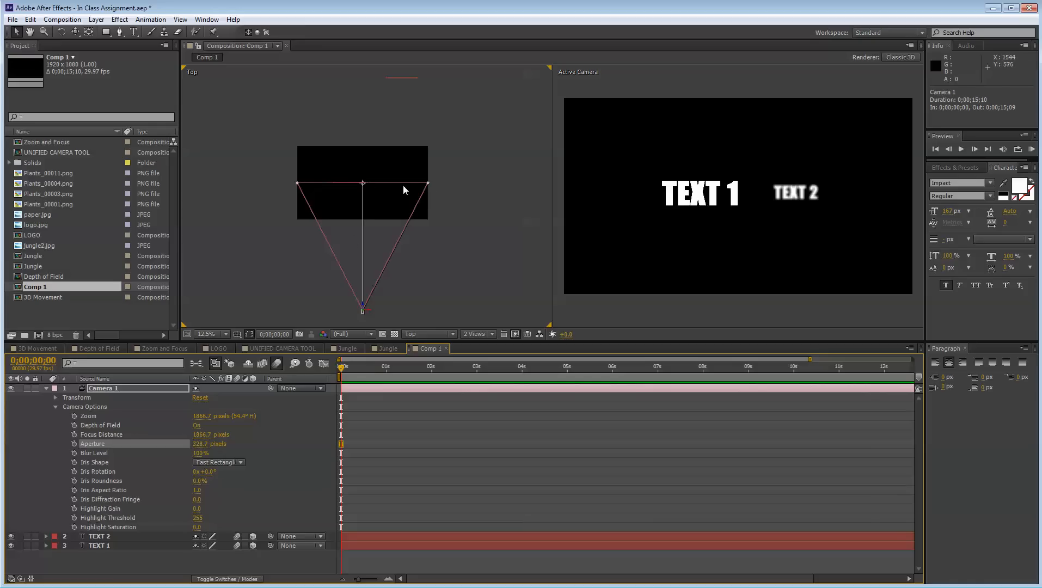
pyautogui.click(102, 436)
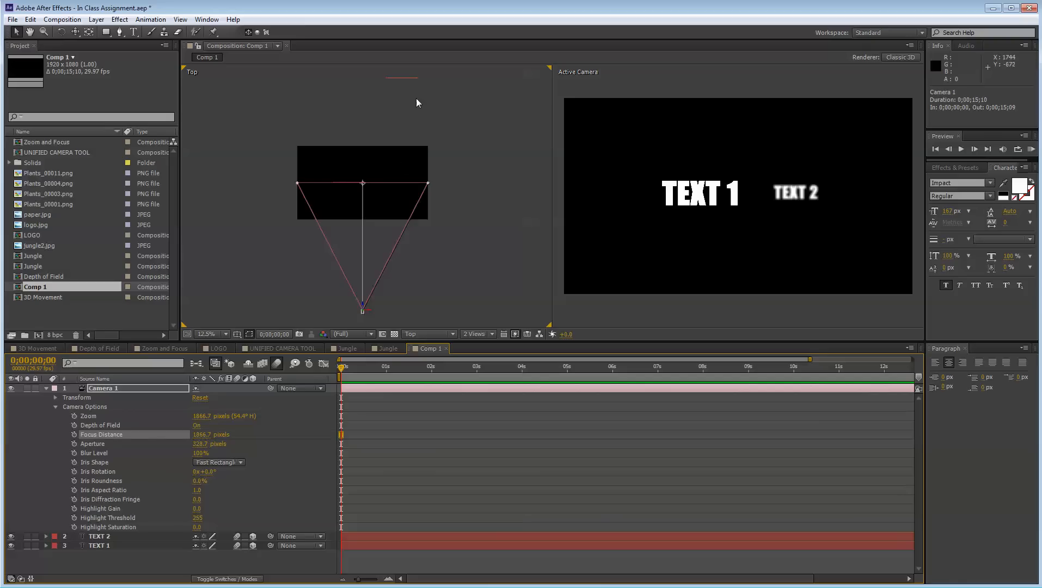
pyautogui.moveTo(431, 81); pyautogui.dragTo(360, 75)
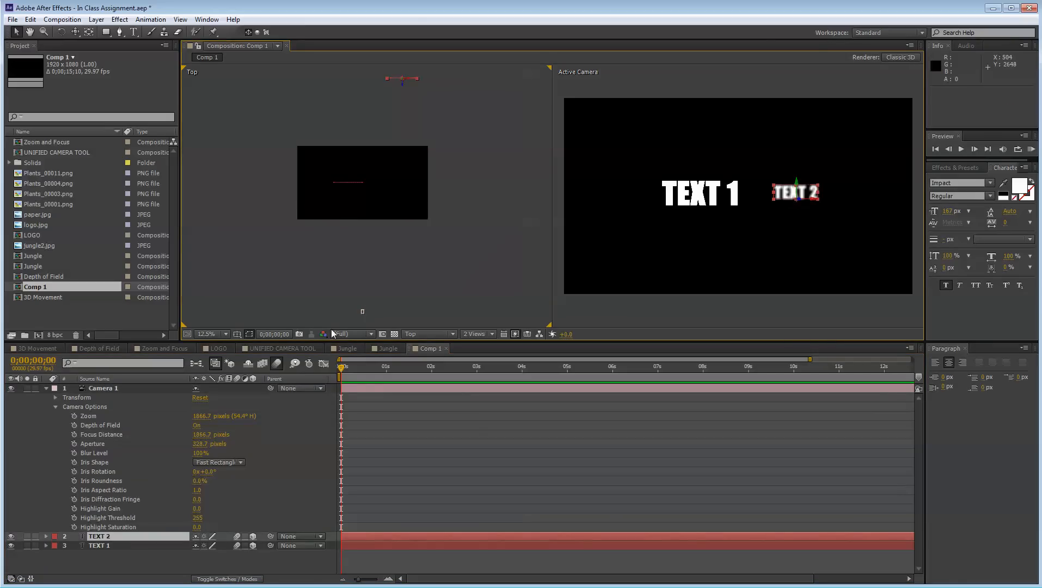
pyautogui.click(268, 431)
pyautogui.moveTo(195, 439); pyautogui.dragTo(986, 382)
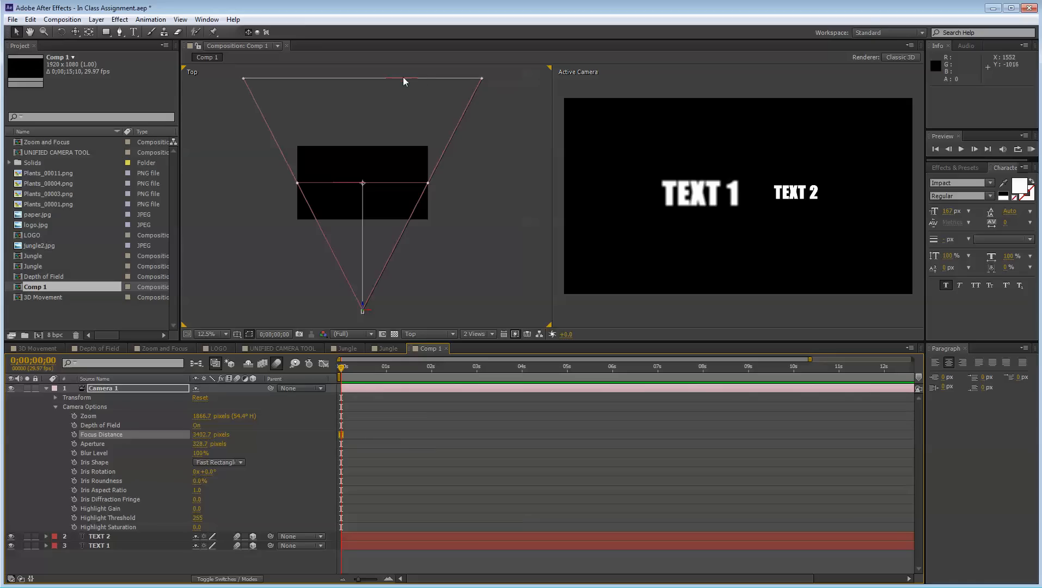
pyautogui.click(806, 196)
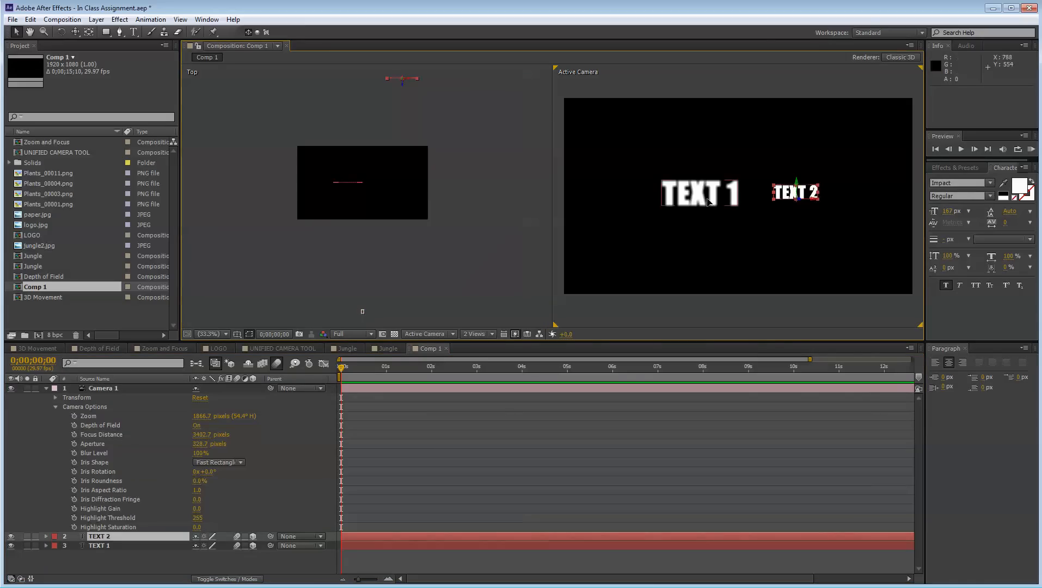
pyautogui.click(690, 304)
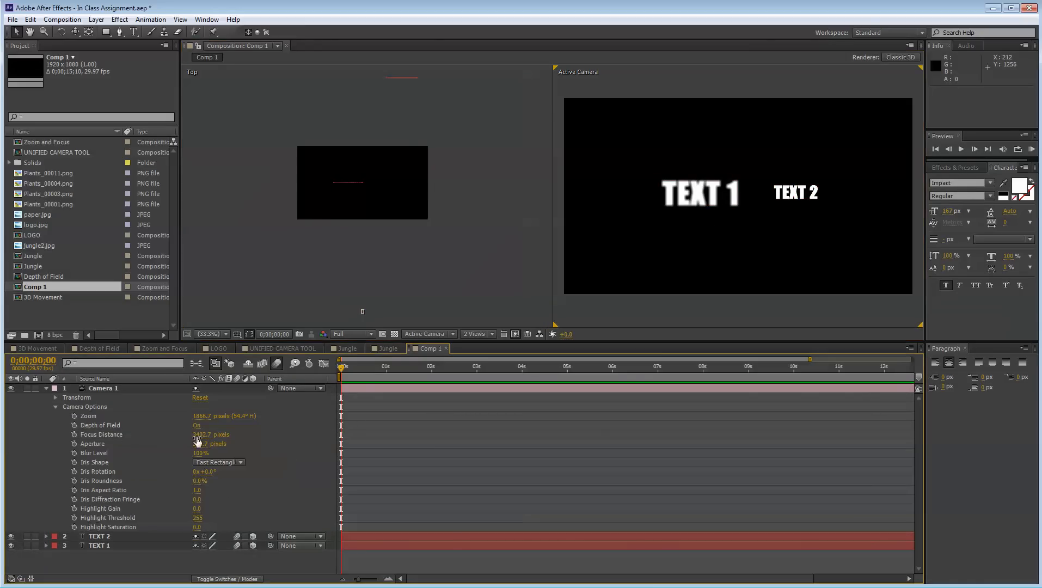
# Lower Camera 1's Focus Distance to about 1874.7 pixels so the focus plane lies at TEXT 1, and deselect the camera
pyautogui.moveTo(200, 435); pyautogui.dragTo(237, 501)
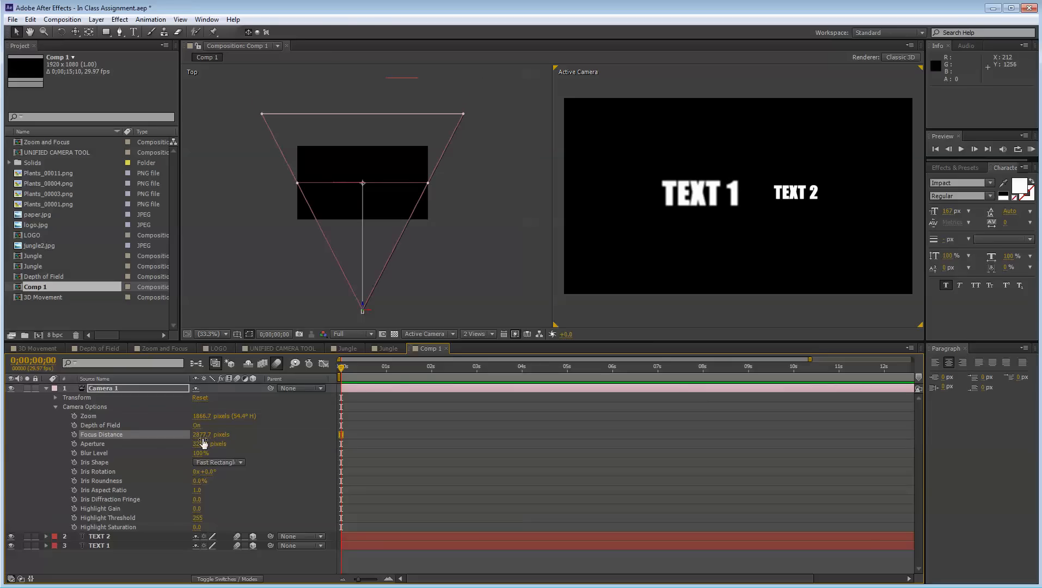
pyautogui.moveTo(200, 434); pyautogui.dragTo(162, 452)
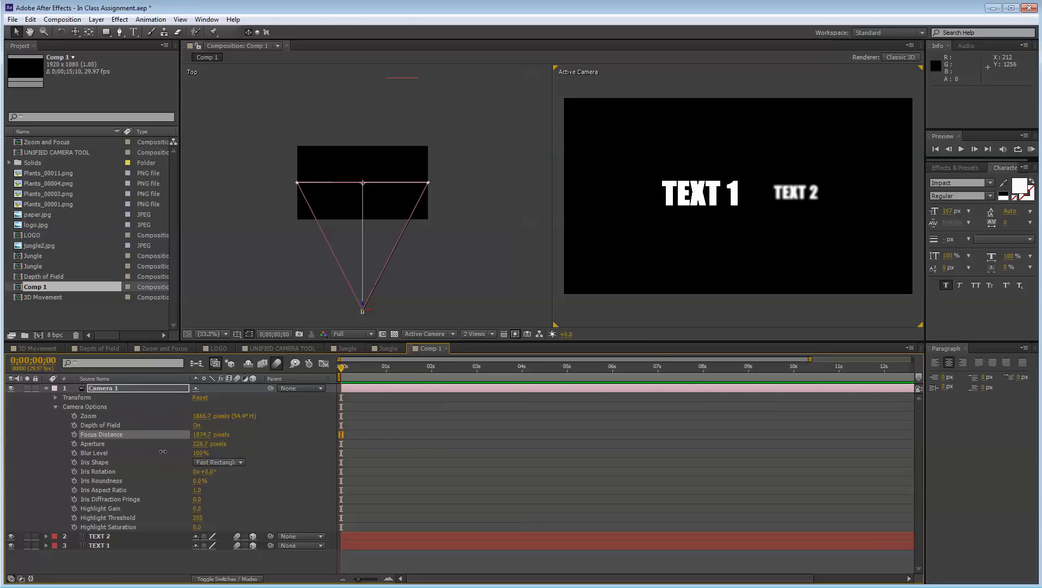
pyautogui.click(274, 465)
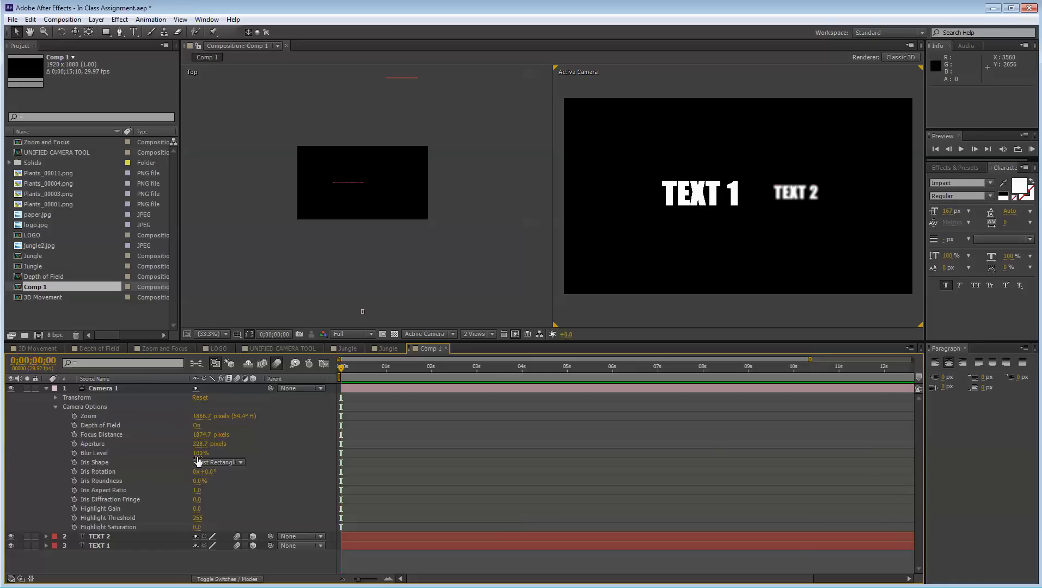
# Try a different Blur Level for Camera 1 and undo the change
pyautogui.moveTo(199, 453); pyautogui.dragTo(316, 461)
pyautogui.hotkey('ctrl', 'z')
# Move TEXT 2 far back from the camera in the Top view, to a Z position of about 5295.5
pyautogui.click(402, 78)
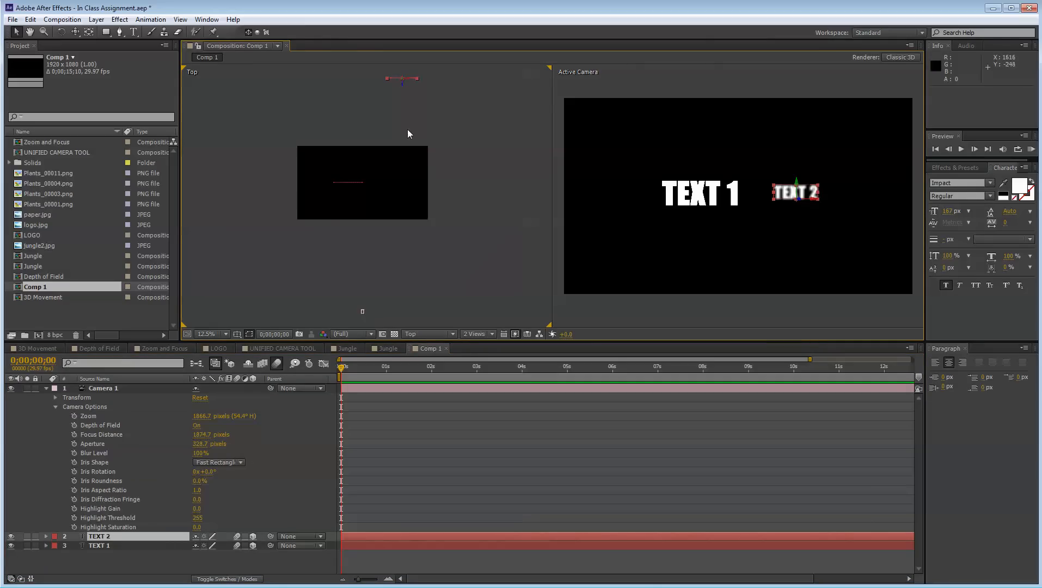
pyautogui.press(',')
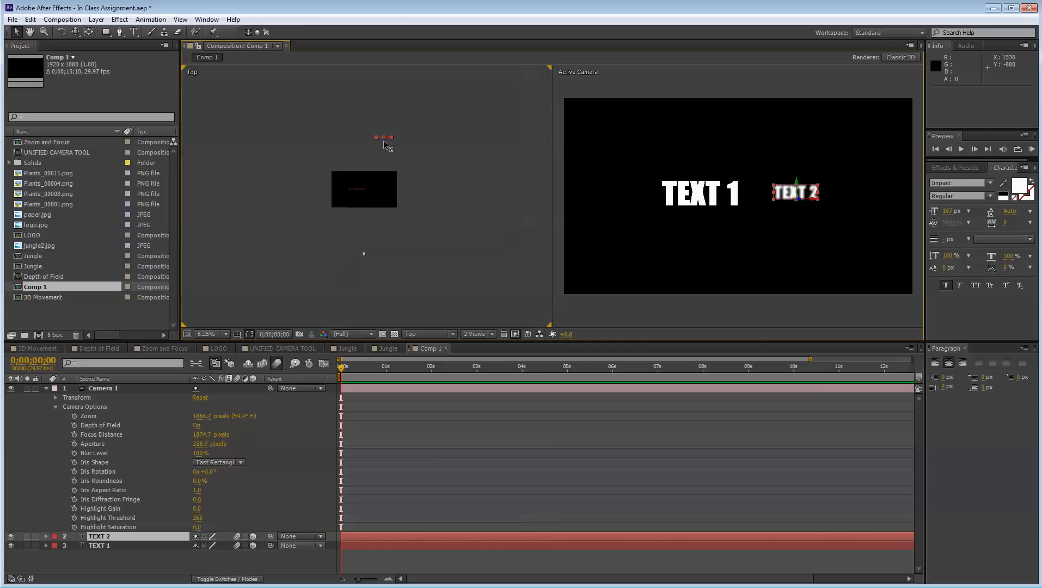
pyautogui.moveTo(383, 143); pyautogui.dragTo(403, 16)
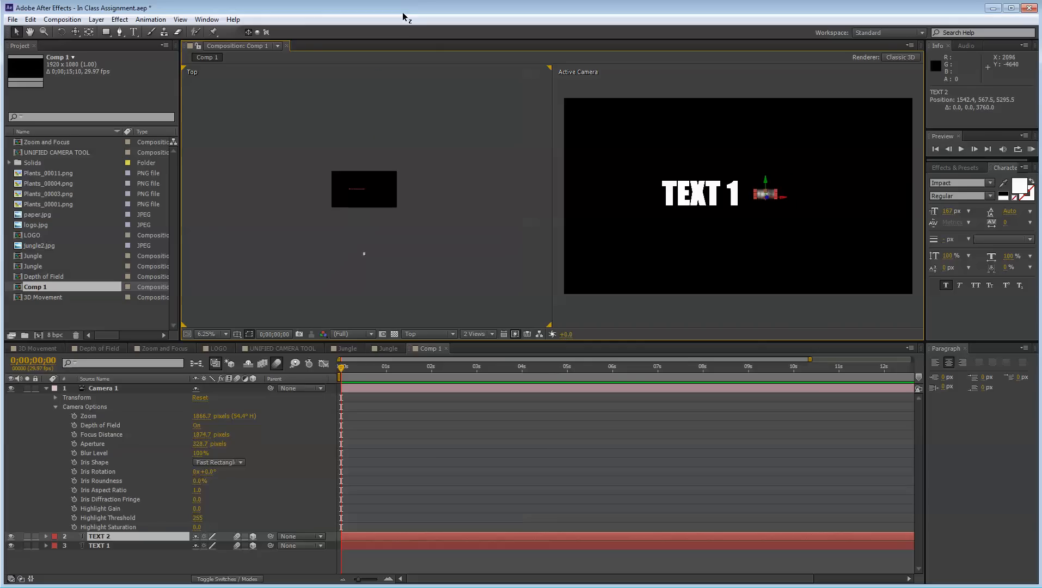
pyautogui.click(632, 305)
pyautogui.press(',')
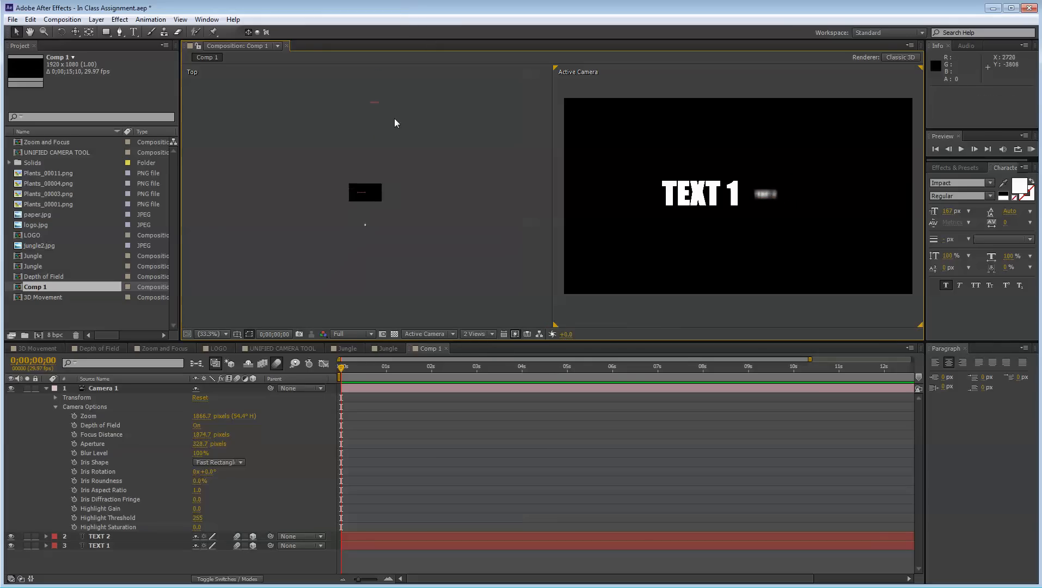
# Bring TEXT 2 forward between TEXT 1 and the camera, to a Z position of about -1104.5, and check its blur
pyautogui.click(375, 103)
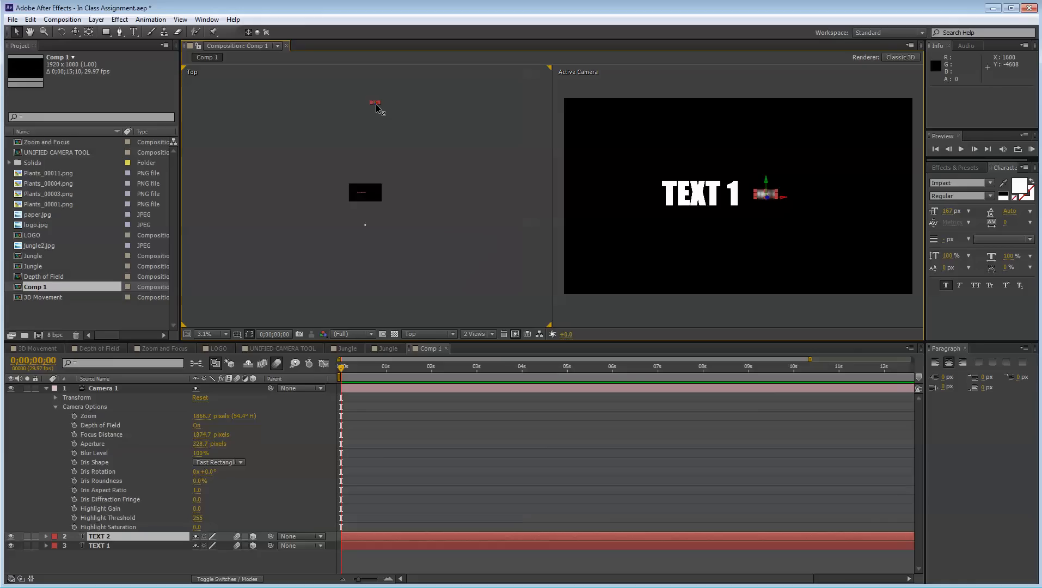
pyautogui.moveTo(376, 107); pyautogui.dragTo(389, 216)
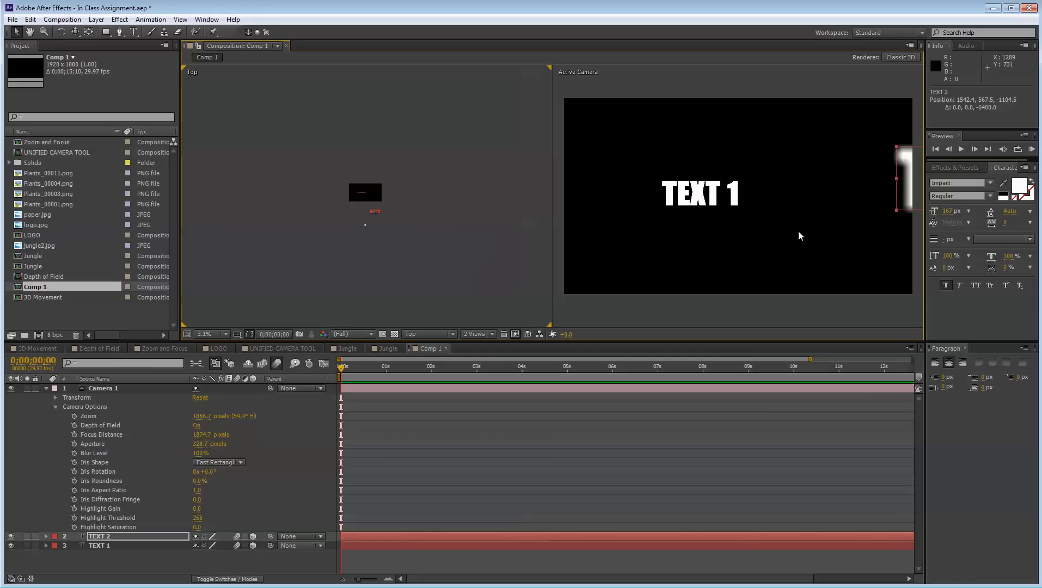
pyautogui.moveTo(880, 218); pyautogui.dragTo(727, 201)
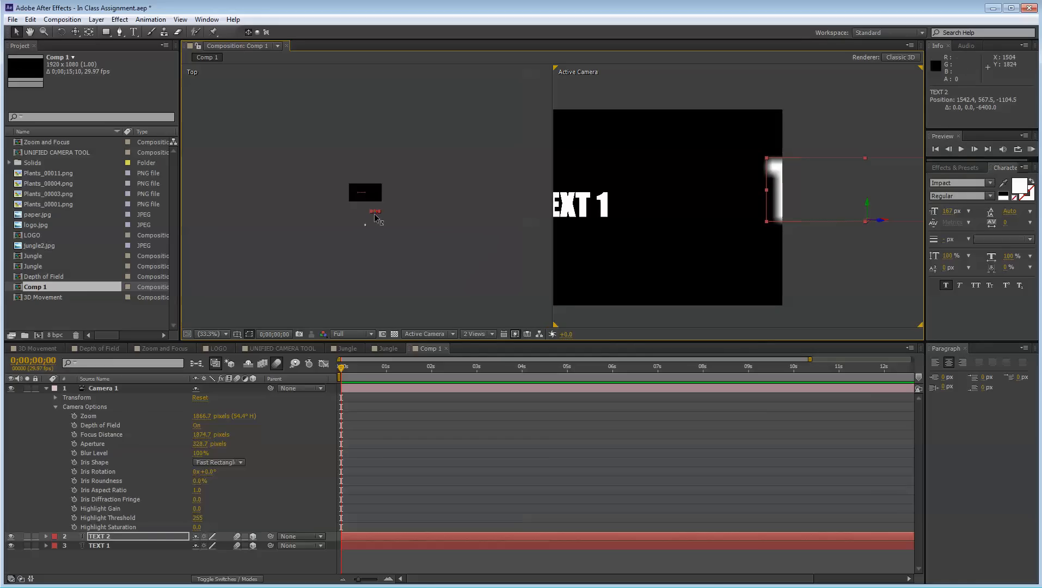
# Move TEXT 2 back behind TEXT 1 to a Z position of about 1007.5 and reframe both views
pyautogui.moveTo(376, 218); pyautogui.dragTo(378, 178)
pyautogui.scroll(2, 375, 207)
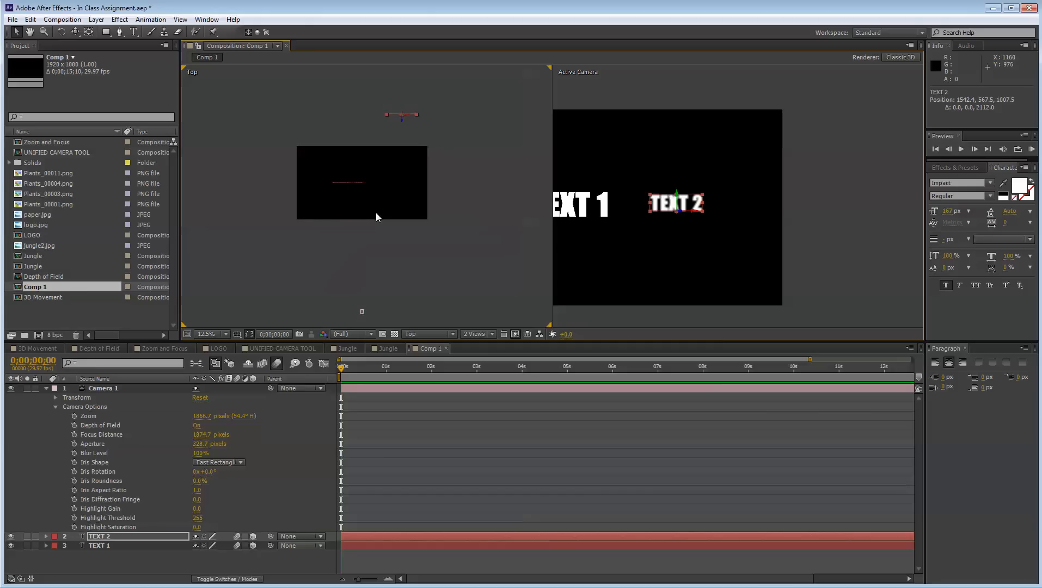
pyautogui.press('space')
pyautogui.moveTo(407, 234); pyautogui.dragTo(415, 221)
pyautogui.click(818, 319)
pyautogui.press('space')
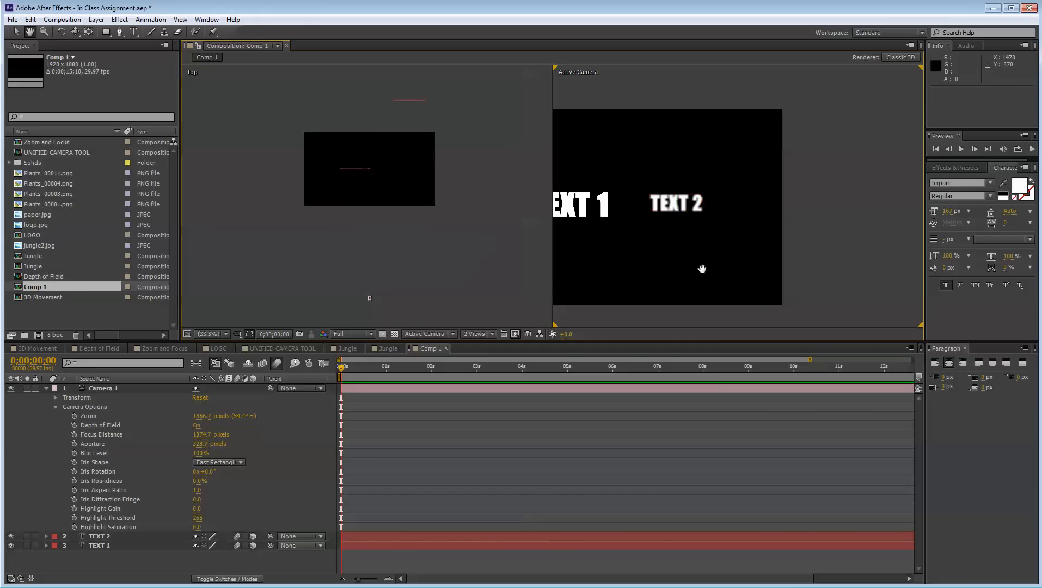
pyautogui.moveTo(702, 269); pyautogui.dragTo(763, 259)
pyautogui.press('space')
pyautogui.moveTo(642, 272); pyautogui.dragTo(689, 283)
pyautogui.click(224, 336)
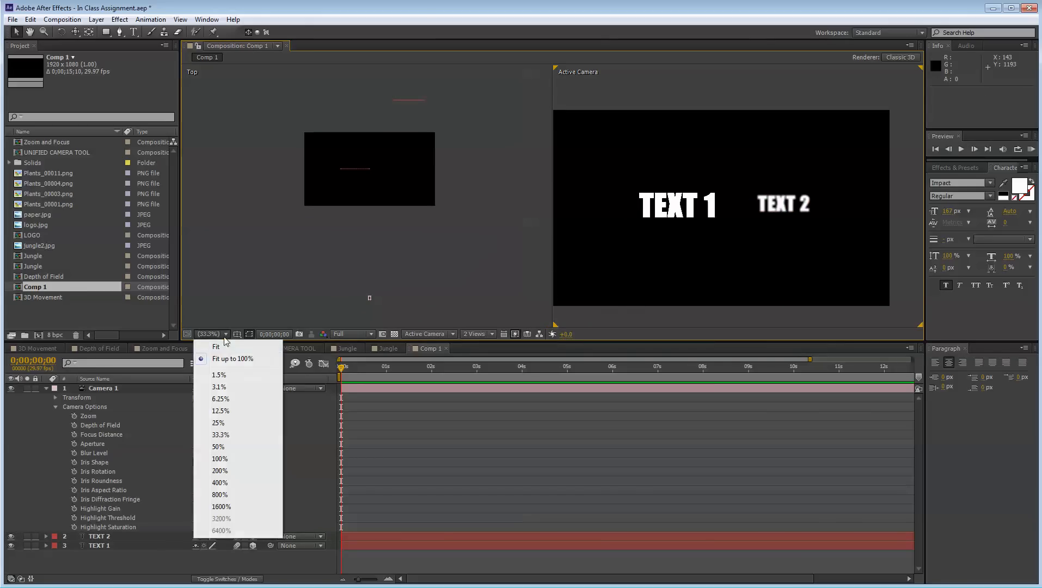
pyautogui.click(328, 443)
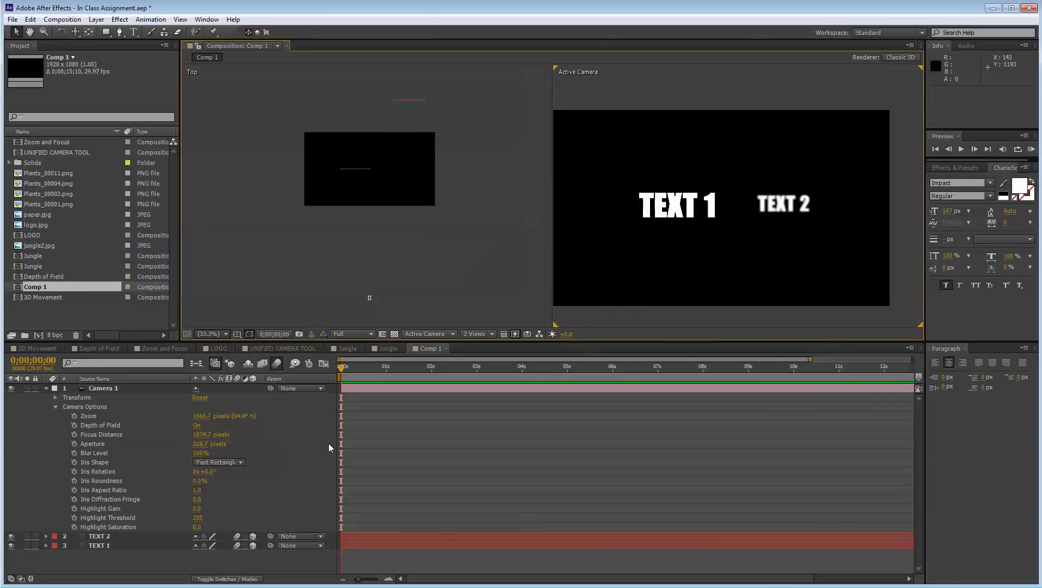
# Review Camera 1's Zoom, Depth of Field, Focus Distance, Aperture and Blur Level options
pyautogui.click(94, 417)
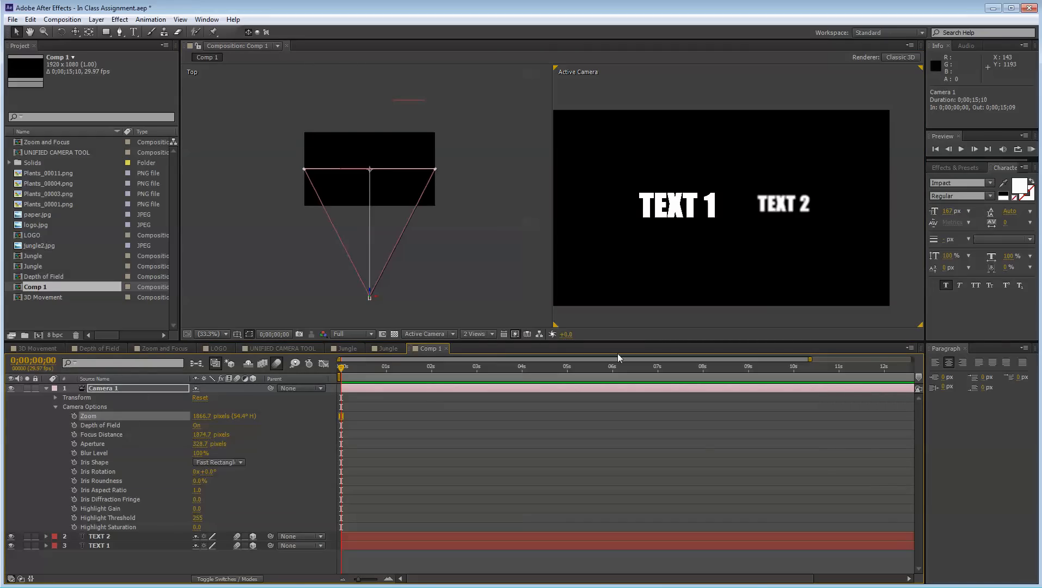
pyautogui.click(259, 436)
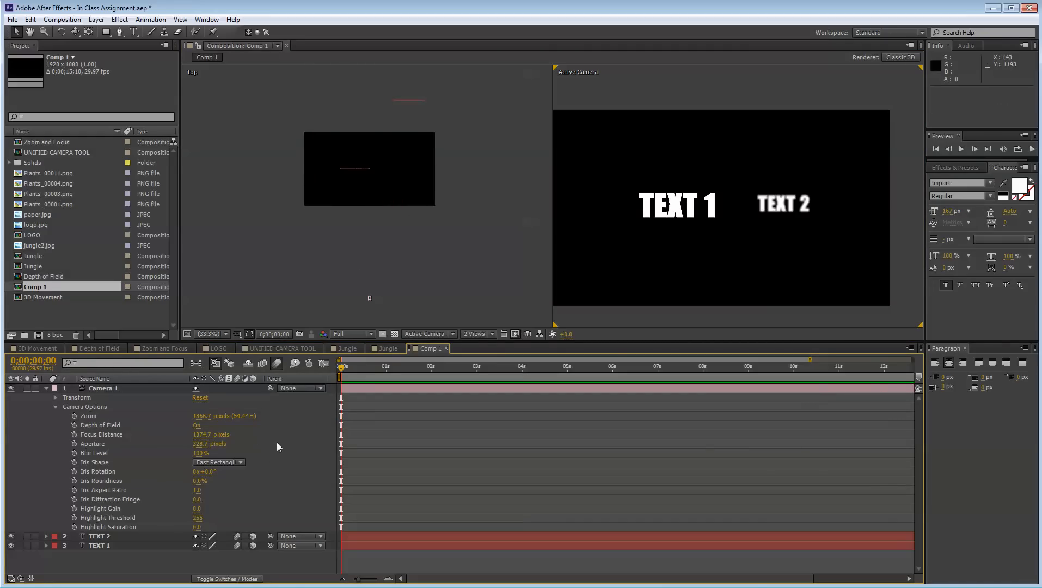
pyautogui.click(88, 417)
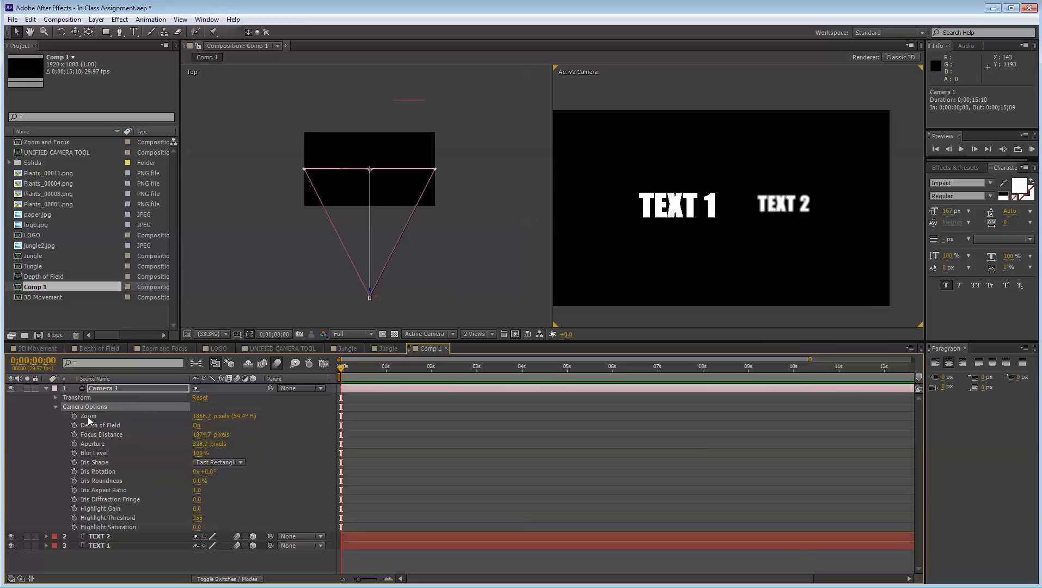
pyautogui.click(99, 427)
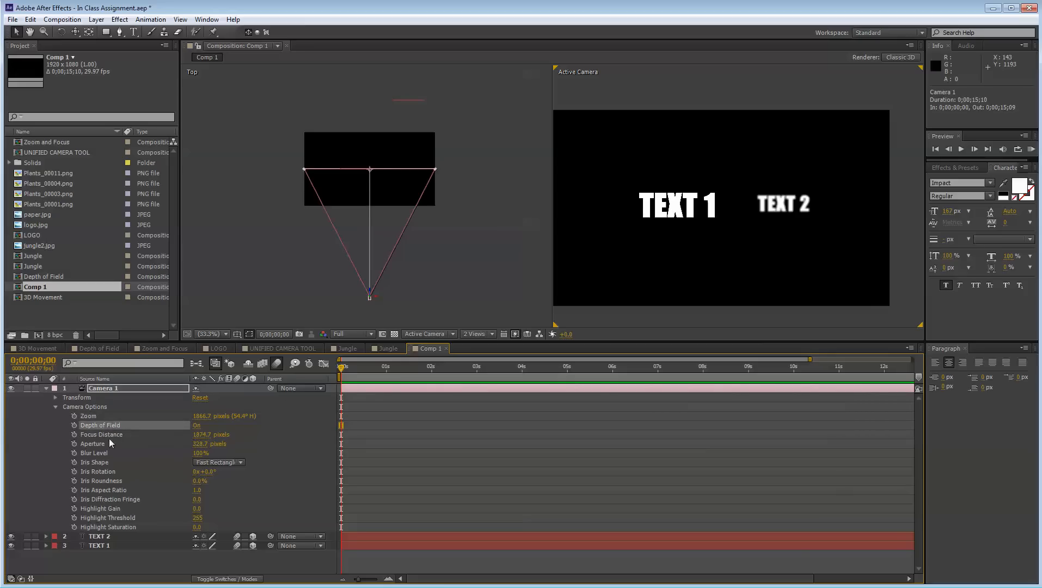
pyautogui.click(107, 435)
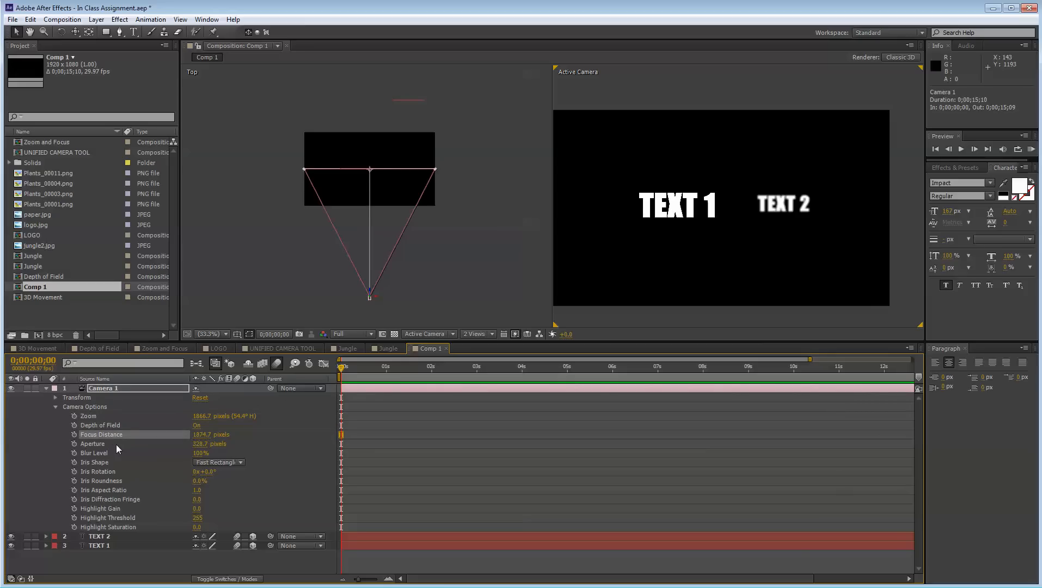
pyautogui.click(115, 445)
pyautogui.click(117, 451)
pyautogui.click(286, 462)
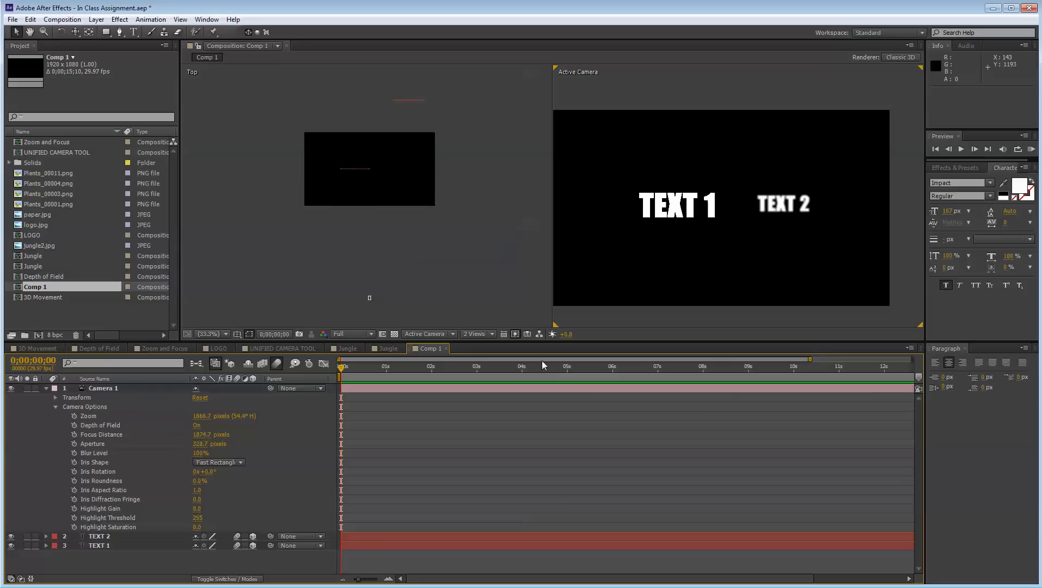
pyautogui.click(566, 314)
# Enable keyframing for Camera 1's Zoom and Focus Distance at 0;00;00;00
pyautogui.click(73, 416)
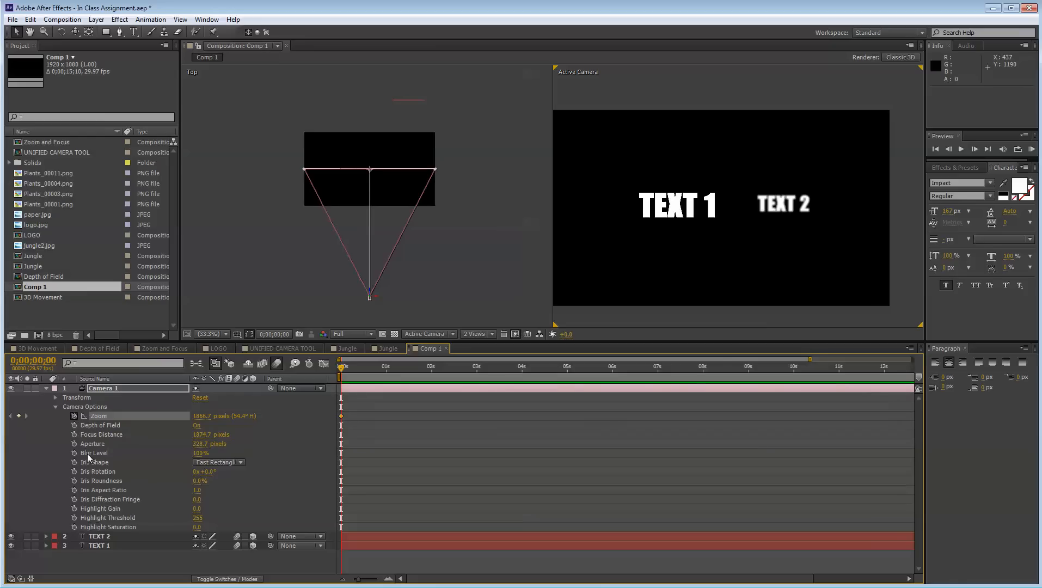
pyautogui.click(74, 434)
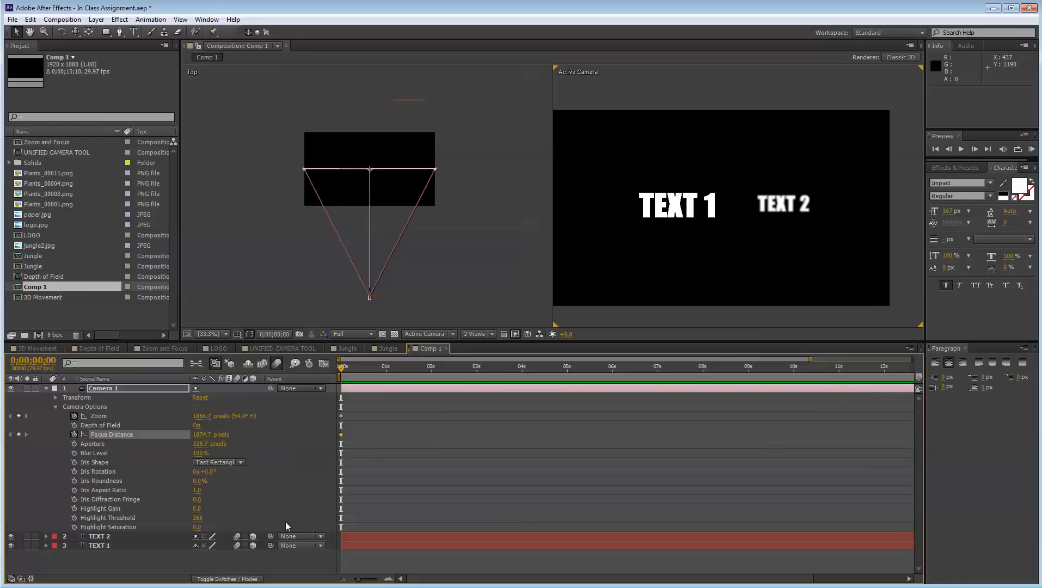
pyautogui.click(258, 434)
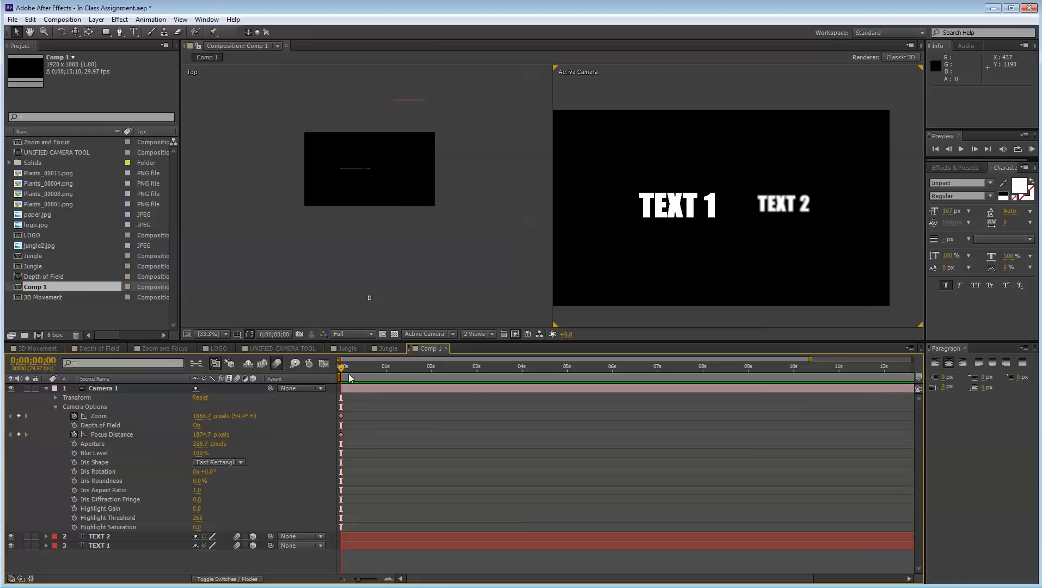
# Add a Zoom keyframe for Camera 1 at 0;00;00;14 with a value of about 2813.7 pixels
pyautogui.click(370, 297)
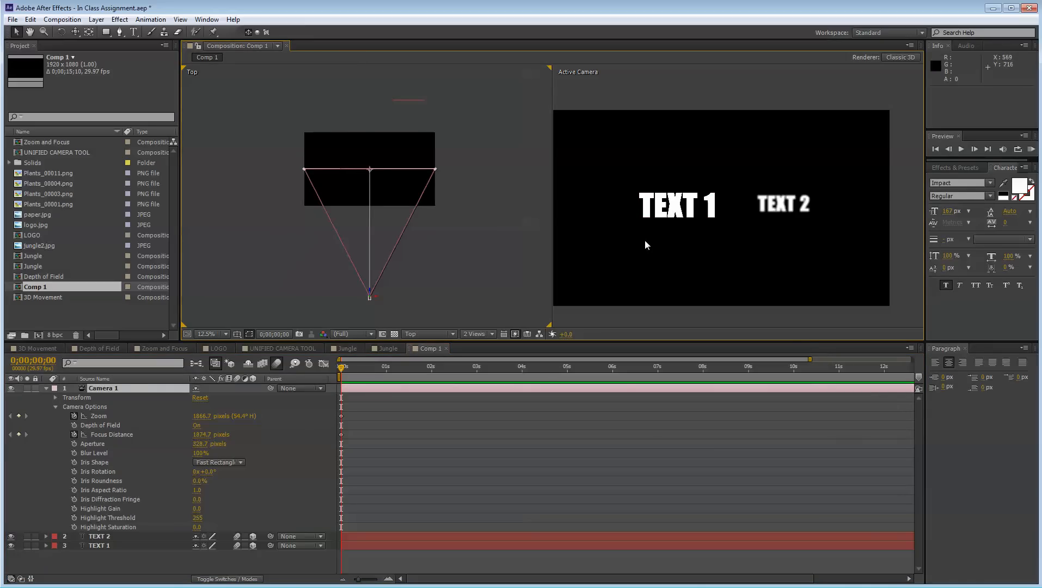
pyautogui.moveTo(342, 367); pyautogui.dragTo(362, 375)
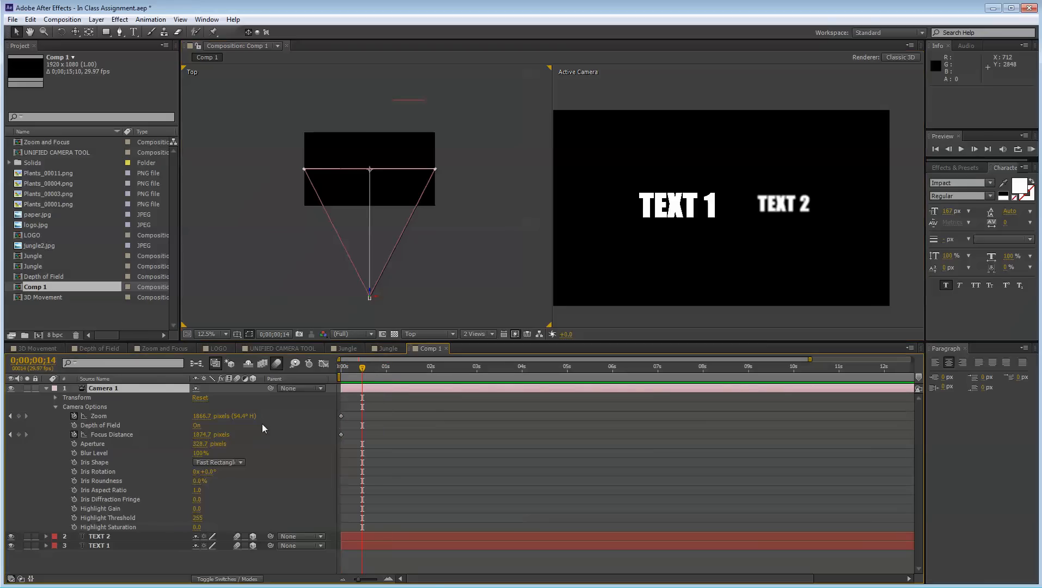
pyautogui.moveTo(209, 416); pyautogui.dragTo(325, 440)
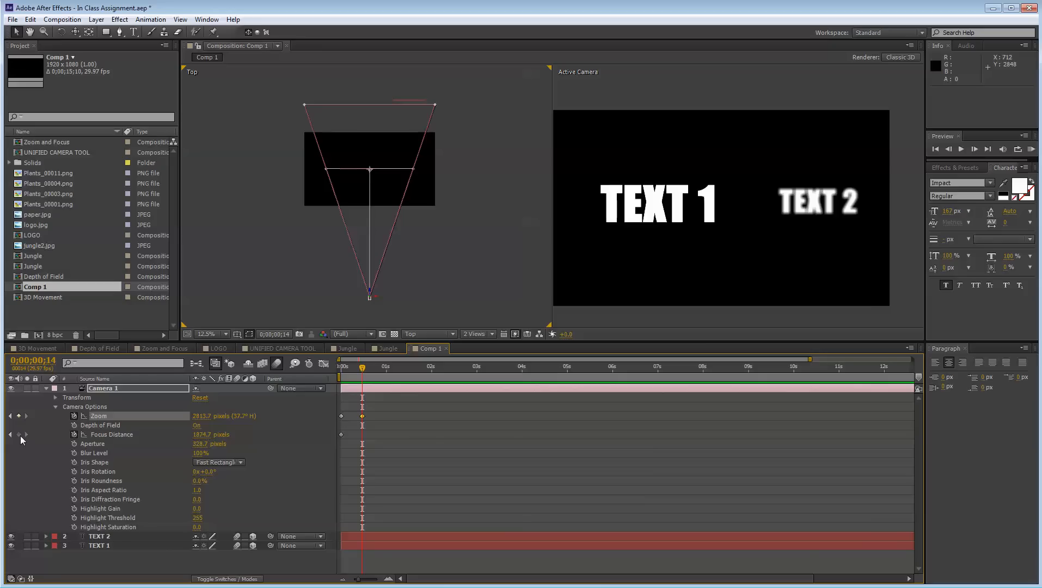
# Shift the start of the Focus Distance animation to 0;00;00;14 so it begins at the second Zoom keyframe
pyautogui.click(342, 434)
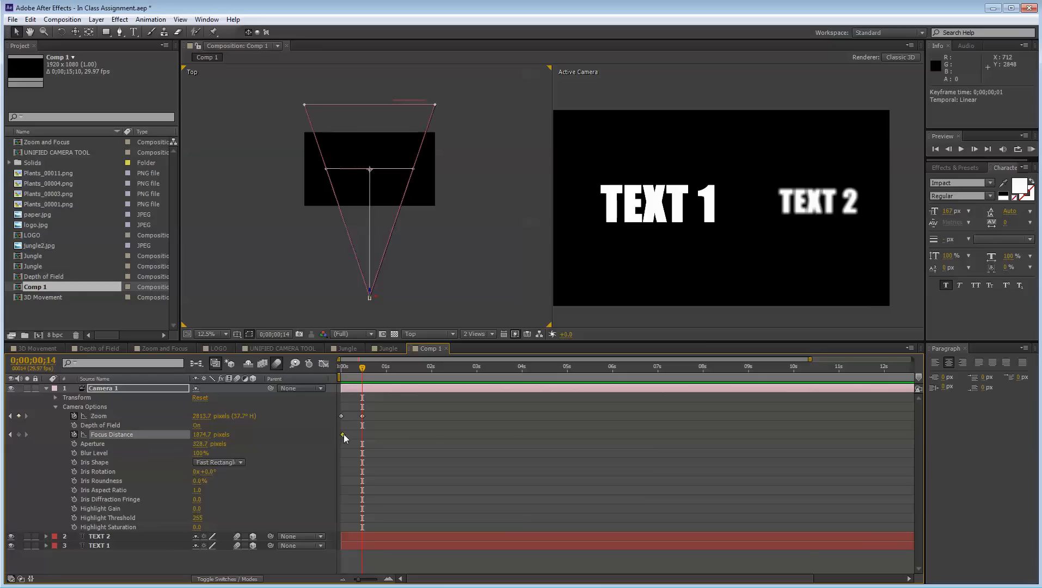
pyautogui.moveTo(357, 437); pyautogui.dragTo(363, 438)
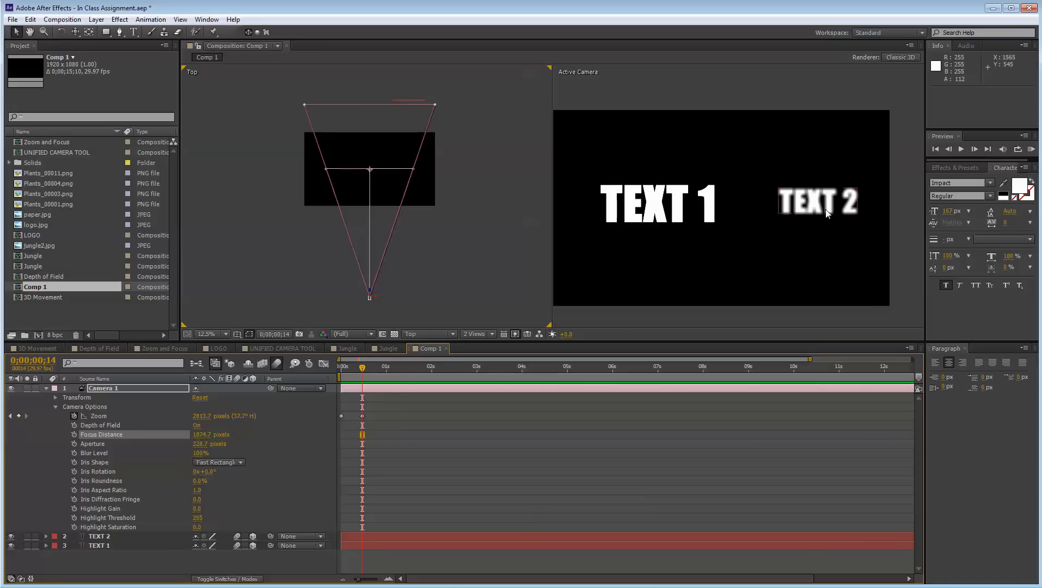
pyautogui.click(74, 435)
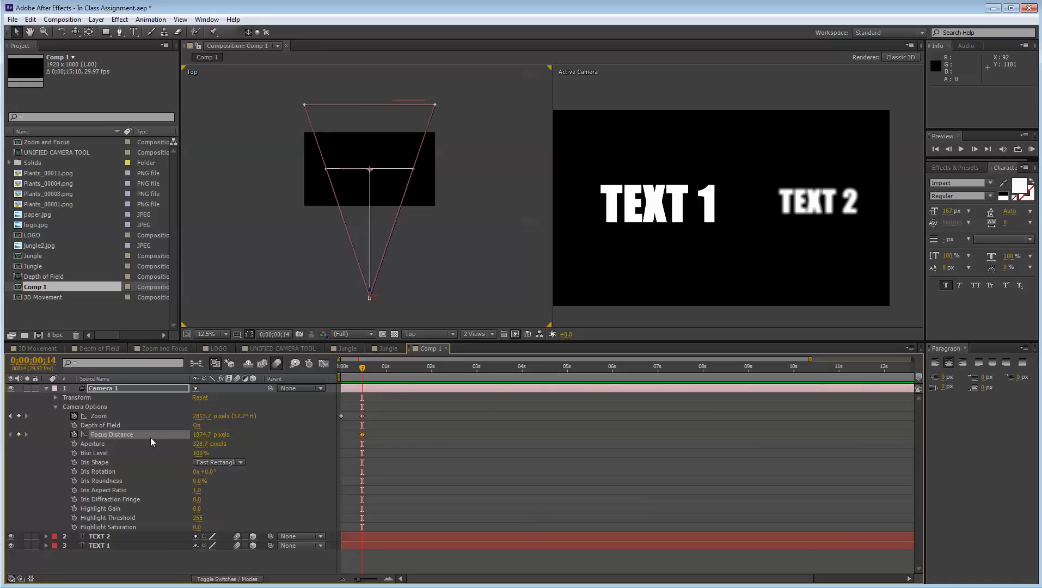
# Add a Focus Distance keyframe of about 2873.7 pixels at 0;00;00;27 to focus TEXT 2, and return to the start of the timeline
pyautogui.click(381, 368)
pyautogui.click(413, 434)
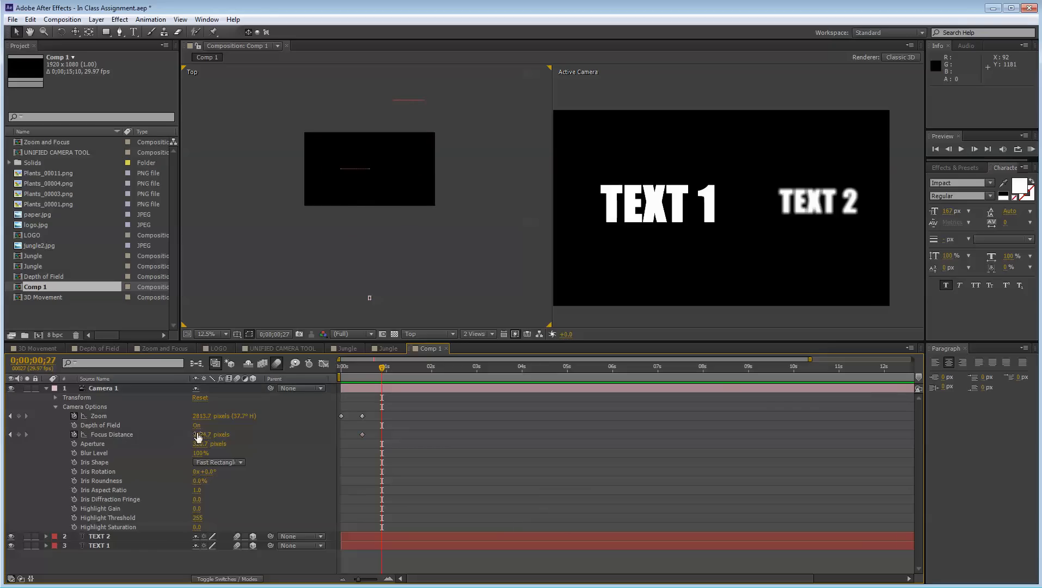
pyautogui.moveTo(198, 436); pyautogui.dragTo(715, 410)
pyautogui.click(415, 433)
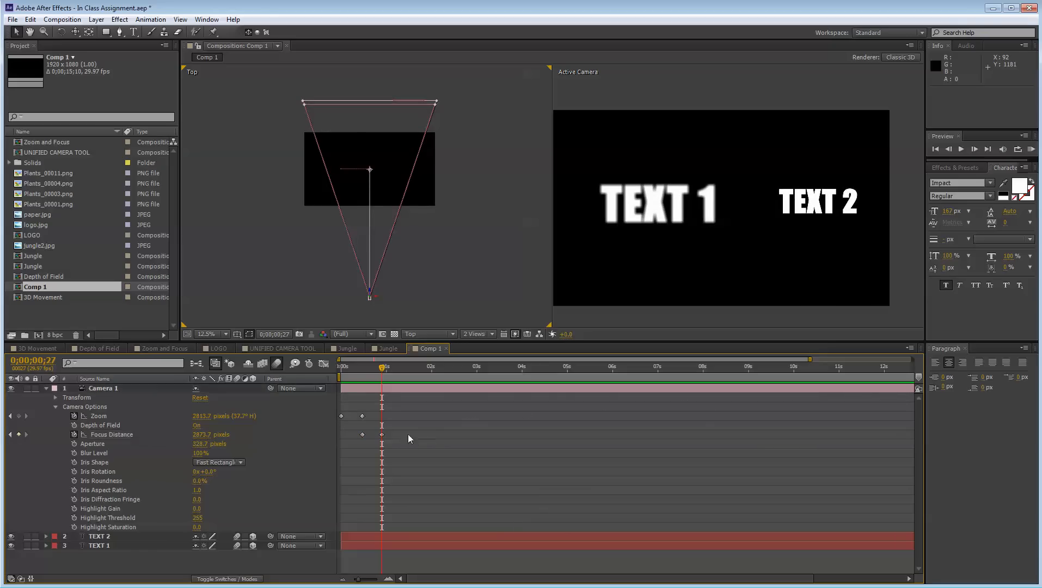
pyautogui.moveTo(385, 367); pyautogui.dragTo(338, 374)
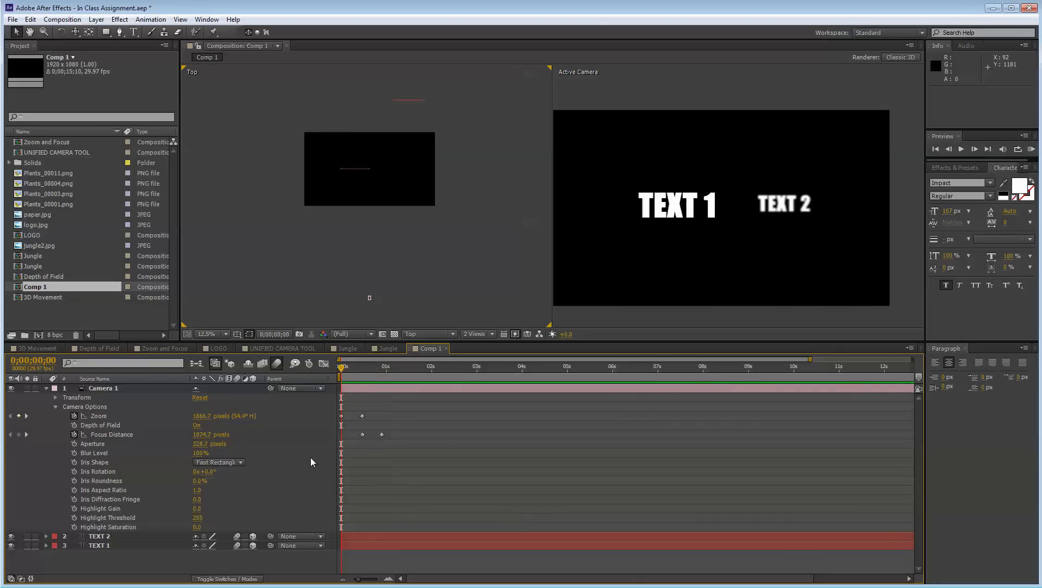
# Delete all Zoom and Focus Distance keyframes from Camera 1
pyautogui.click(109, 416)
pyautogui.keyDown('shift'); pyautogui.click(115, 453); pyautogui.keyUp('shift')
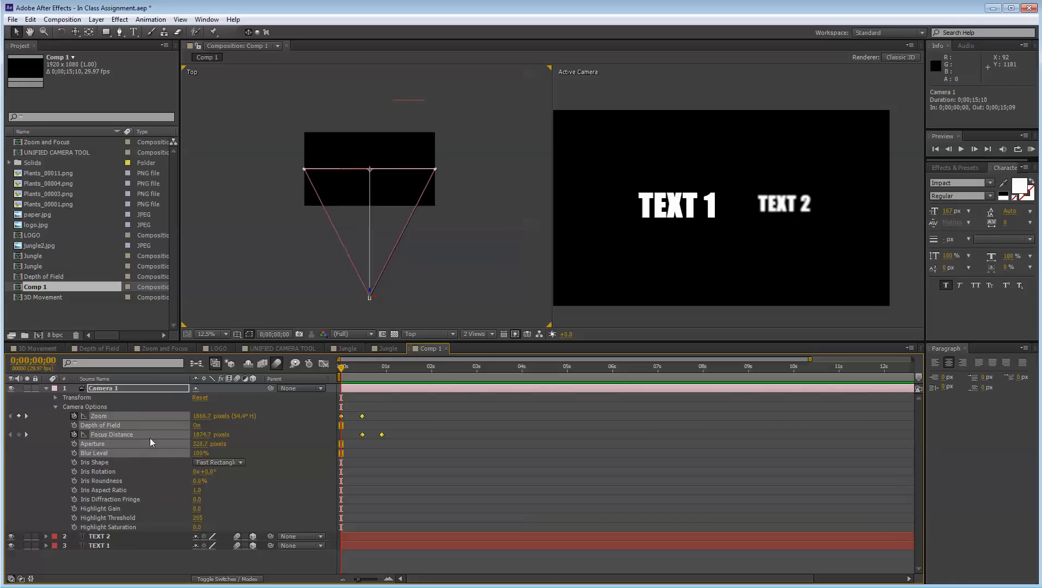
pyautogui.click(406, 437)
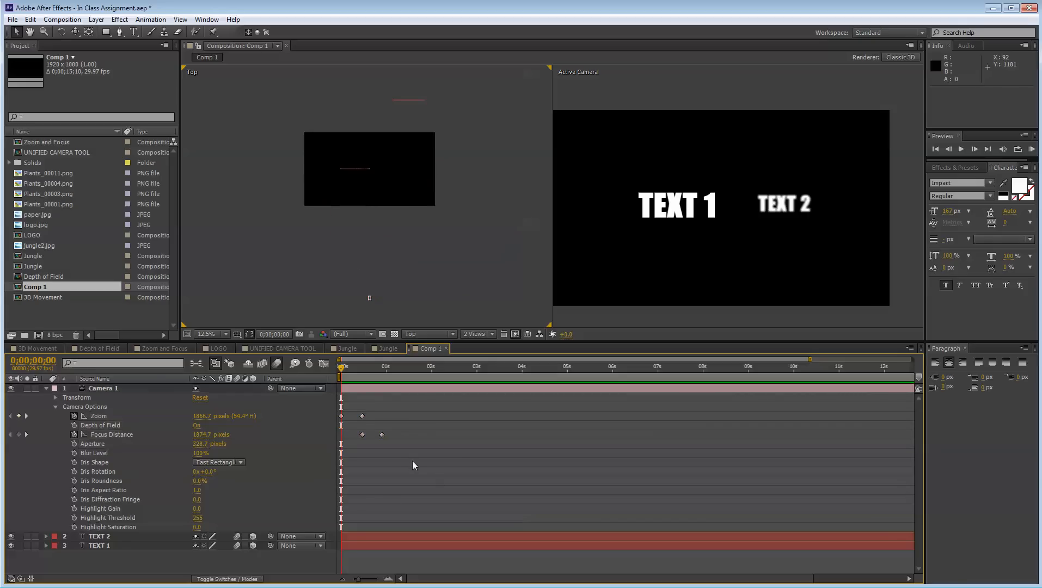
pyautogui.moveTo(412, 460); pyautogui.dragTo(320, 392)
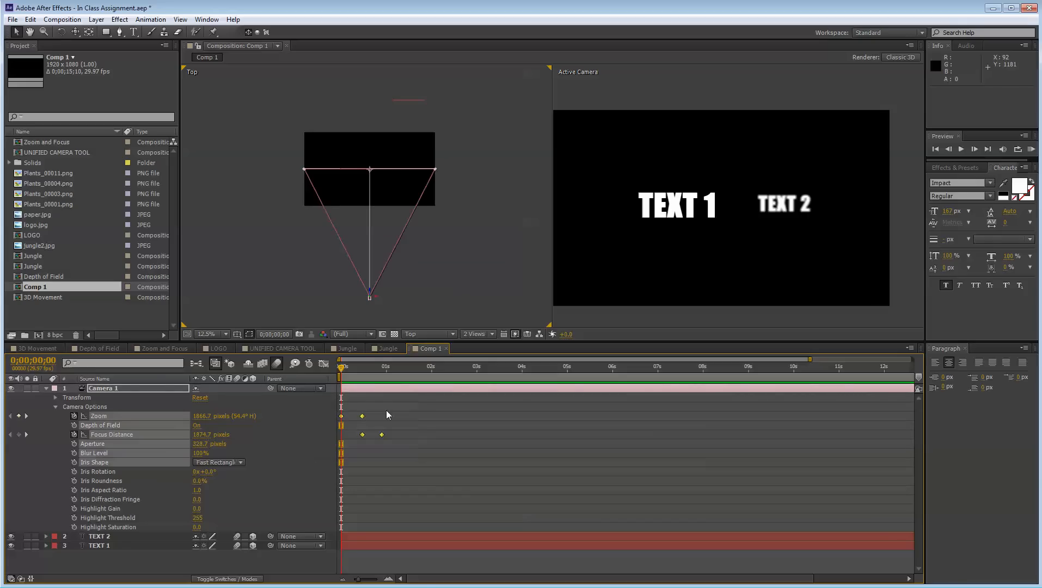
pyautogui.press('Delete')
pyautogui.click(305, 426)
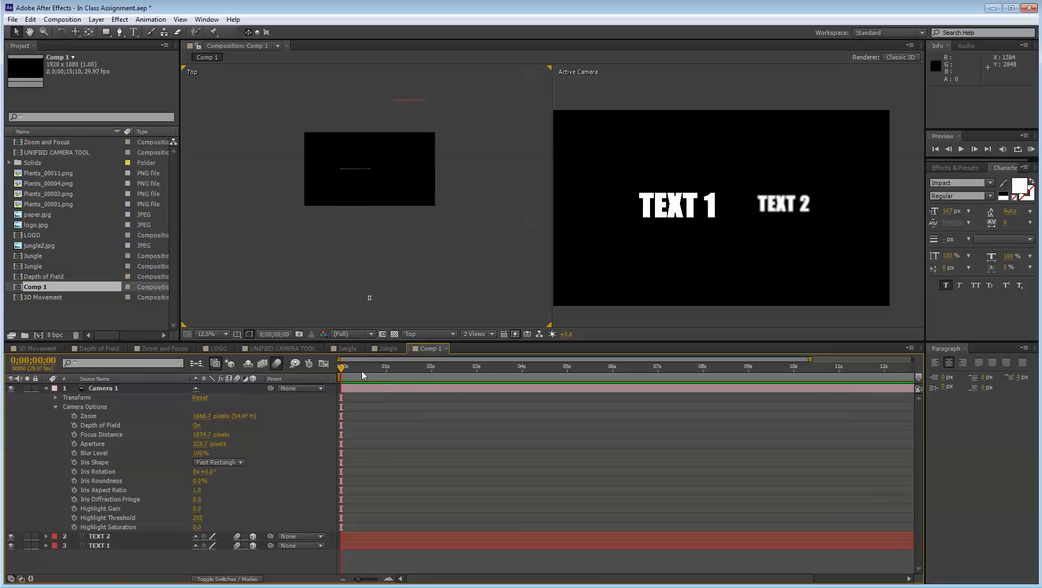
# Collapse Camera 1's Camera Options and expand its Transform properties
pyautogui.click(104, 396)
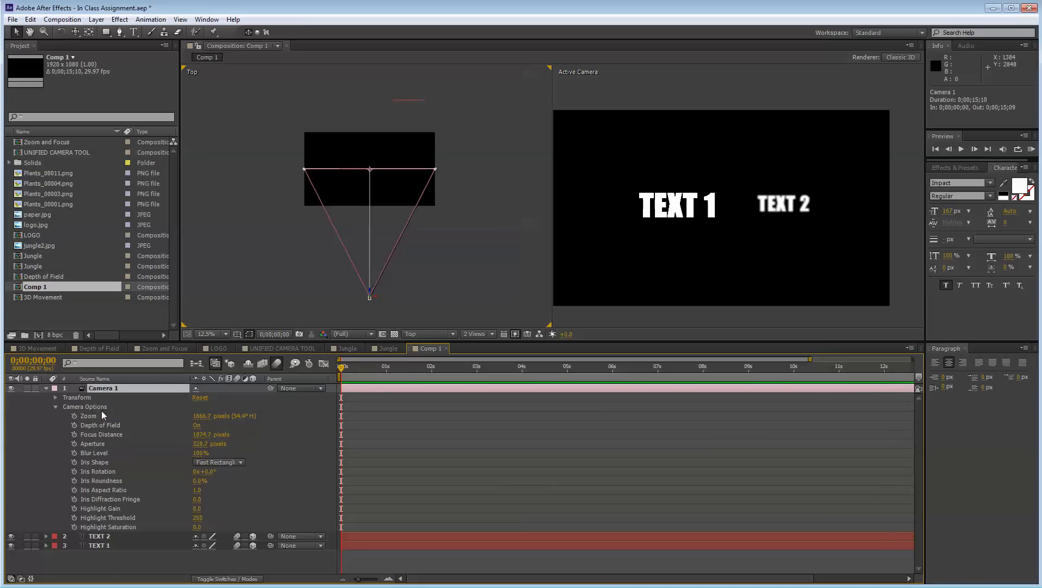
pyautogui.click(55, 407)
pyautogui.click(53, 397)
pyautogui.click(55, 398)
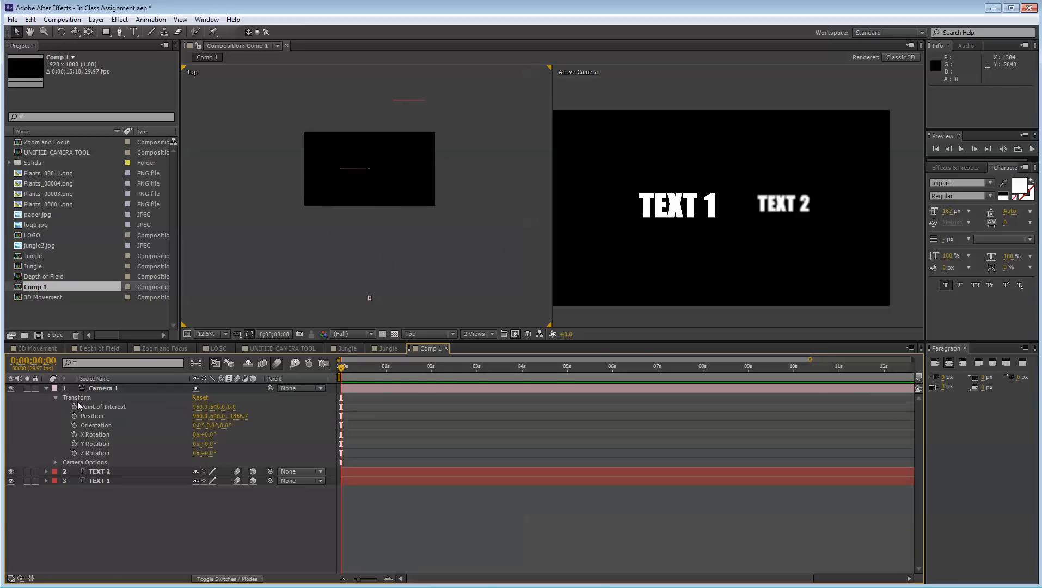
# Review Camera 1's Transform properties, from Point of Interest to Z Rotation, and locate the camera in the Top view
pyautogui.click(82, 407)
pyautogui.click(95, 417)
pyautogui.click(99, 426)
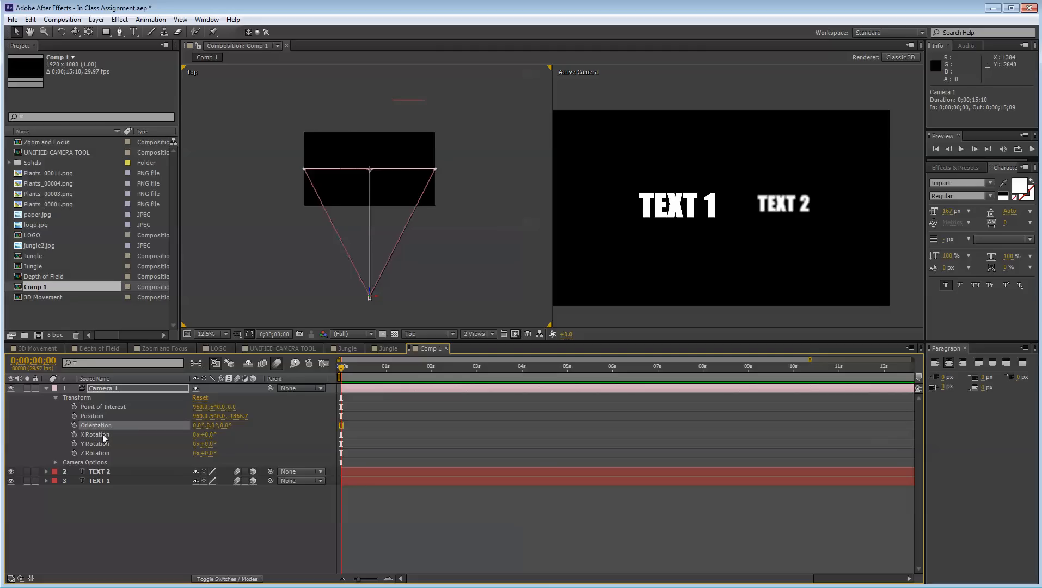
pyautogui.click(102, 434)
pyautogui.click(103, 454)
pyautogui.click(184, 525)
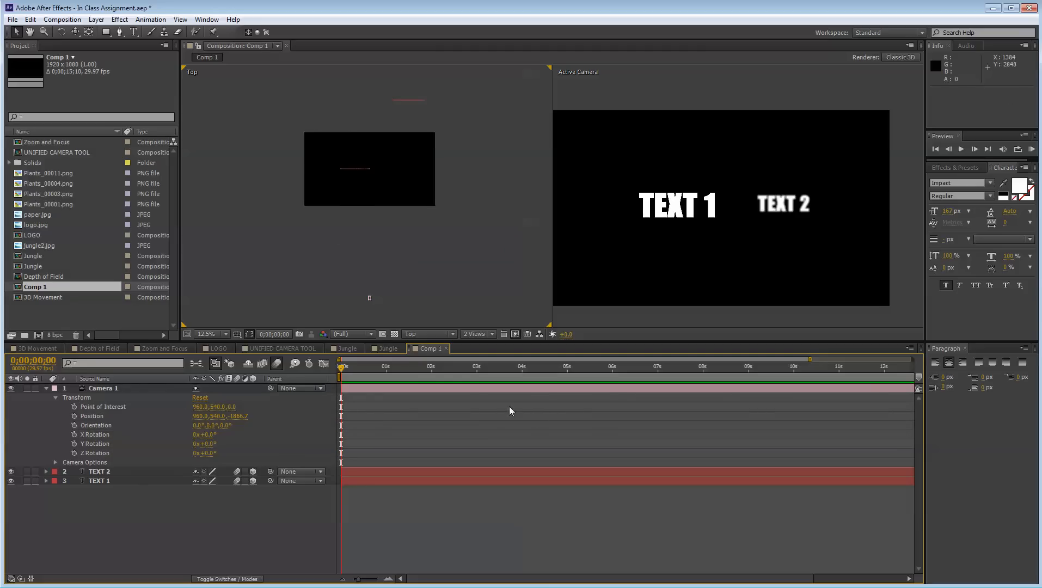
pyautogui.click(369, 298)
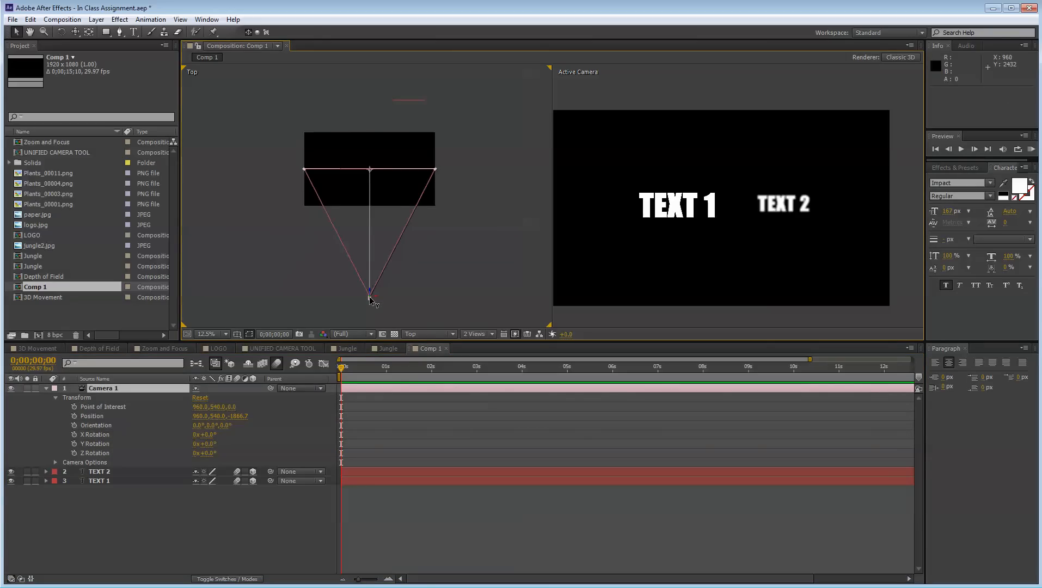
# Delete the TEXT 2 layer from Comp 1
pyautogui.click(380, 94)
pyautogui.moveTo(380, 94); pyautogui.dragTo(485, 132)
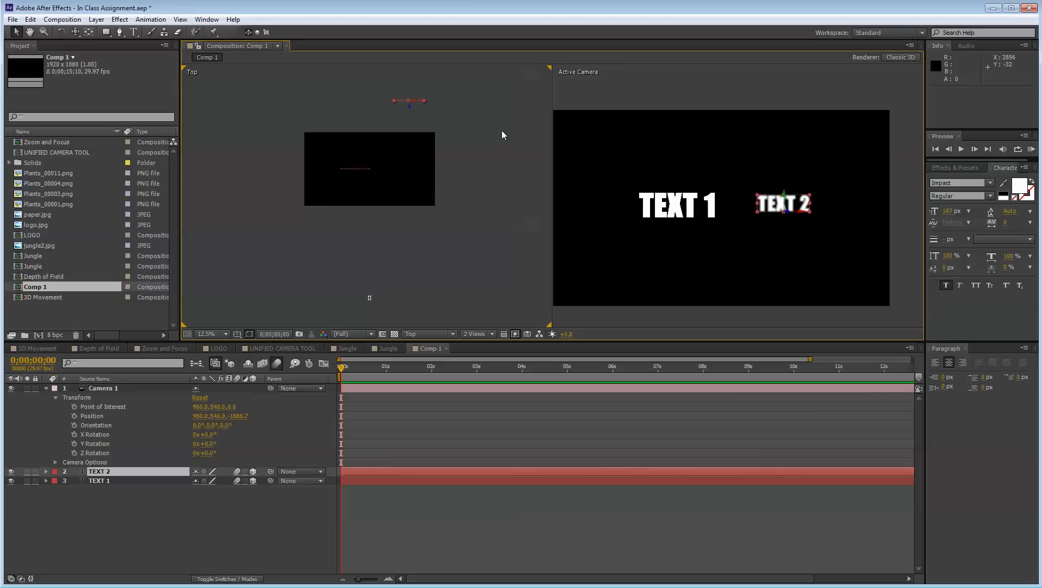
pyautogui.press('Delete')
# Move TEXT 1 horizontally to about the centre of the frame, at position 964.0, 590.0, 0.0
pyautogui.moveTo(712, 216); pyautogui.dragTo(749, 214)
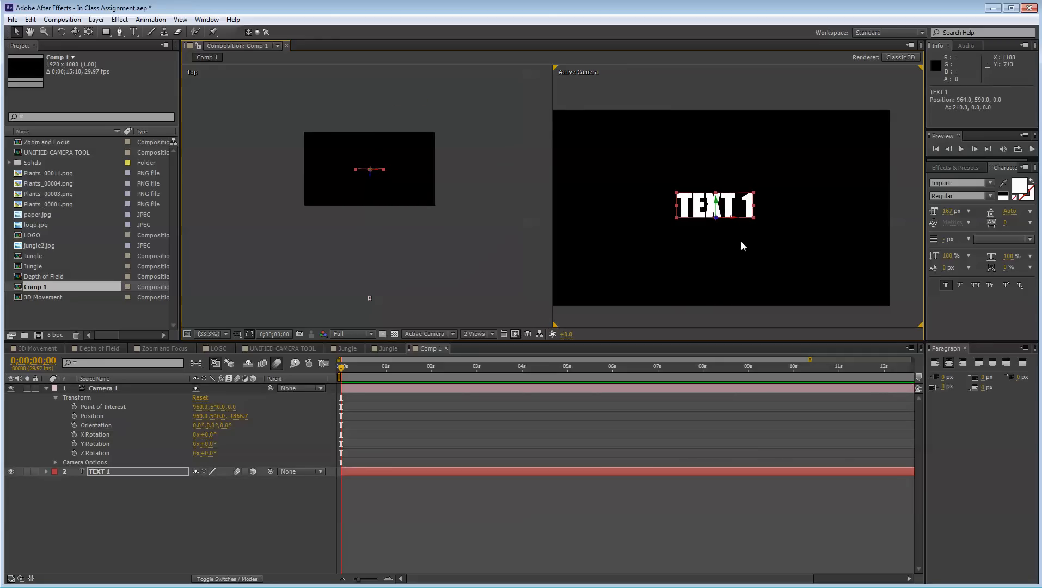
pyautogui.click(585, 322)
pyautogui.press('h')
pyautogui.moveTo(642, 255); pyautogui.dragTo(670, 252)
pyautogui.press('v')
pyautogui.click(289, 484)
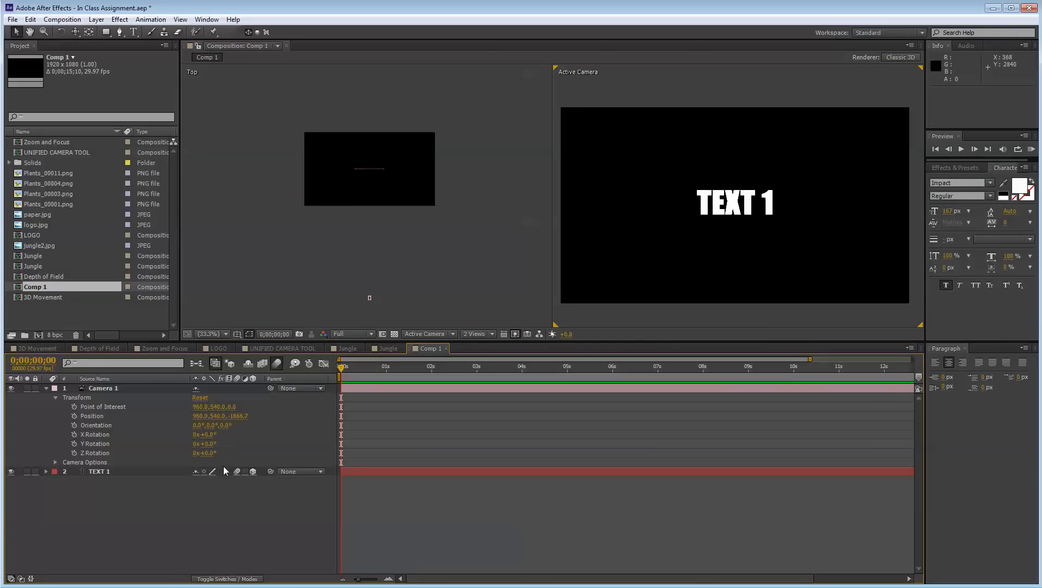
# Start animating Camera 1's Position with a keyframe at 0;00;00;00
pyautogui.click(135, 409)
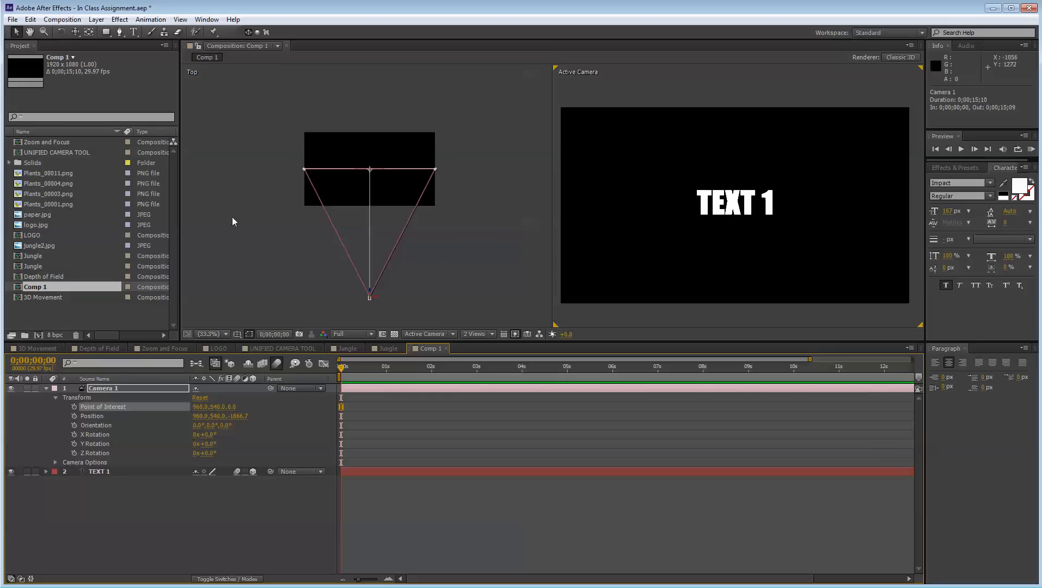
pyautogui.click(433, 219)
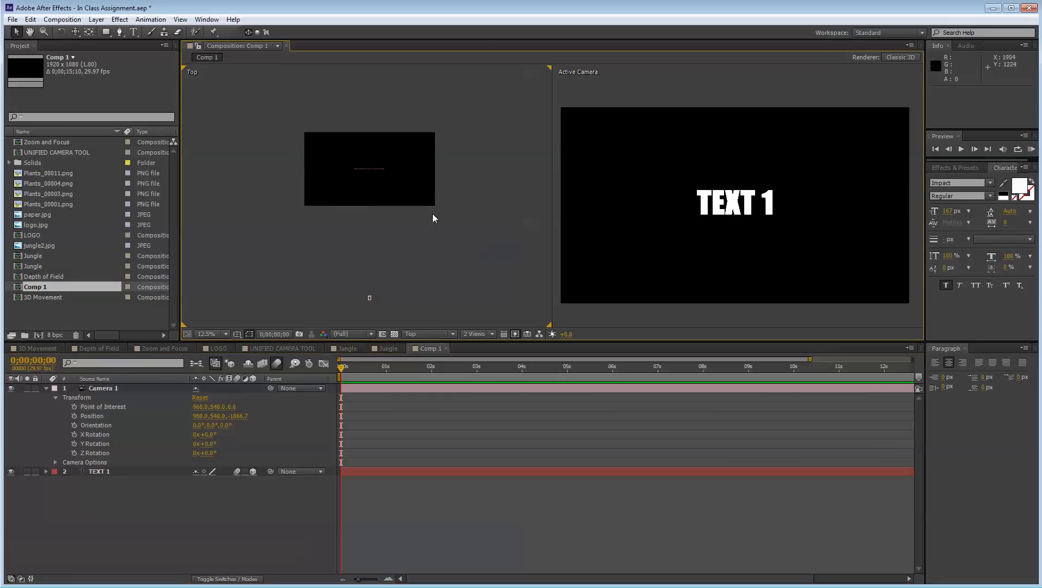
pyautogui.click(368, 170)
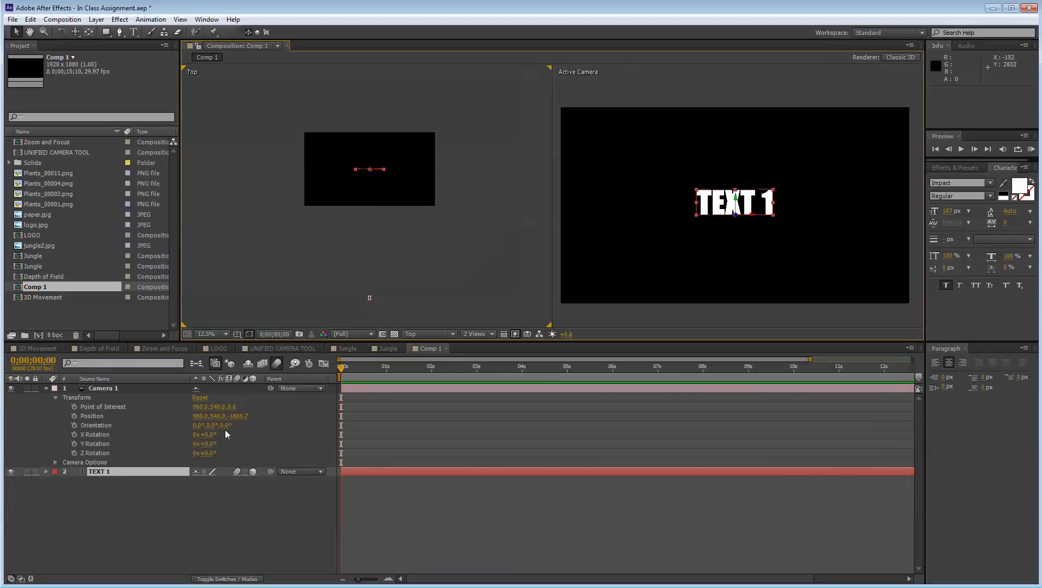
pyautogui.click(371, 299)
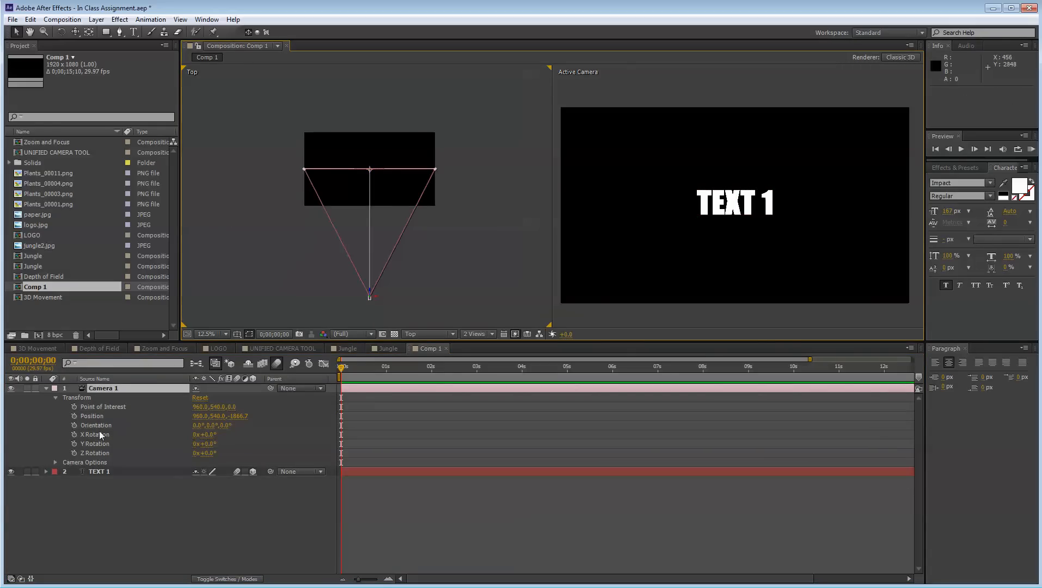
pyautogui.click(74, 416)
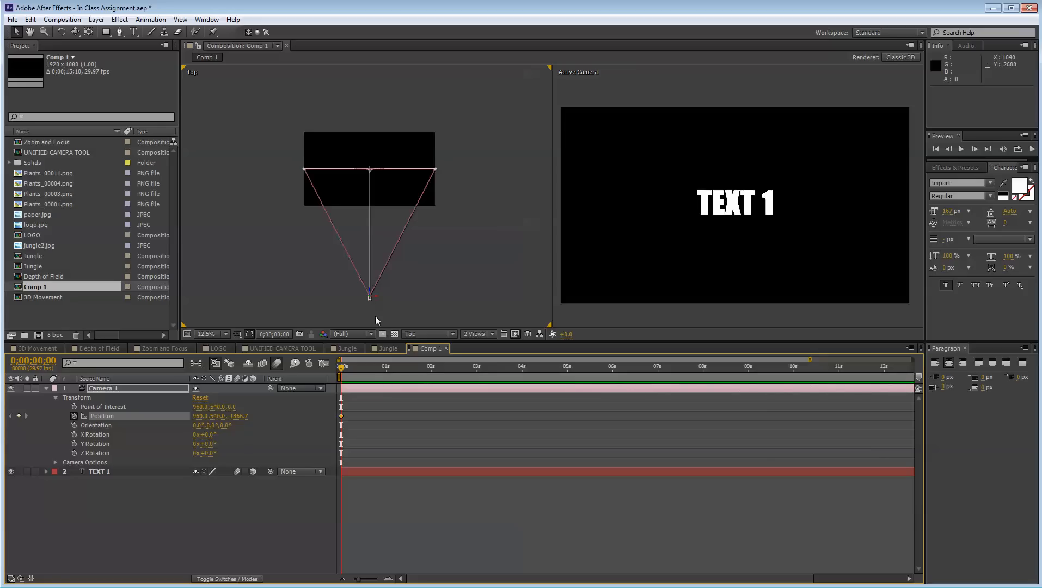
# Add a Camera 1 Position keyframe at 0;00;01;00 with a Z value of about 1869.3, behind TEXT 1
pyautogui.moveTo(361, 366); pyautogui.dragTo(321, 371)
pyautogui.moveTo(376, 370); pyautogui.dragTo(386, 370)
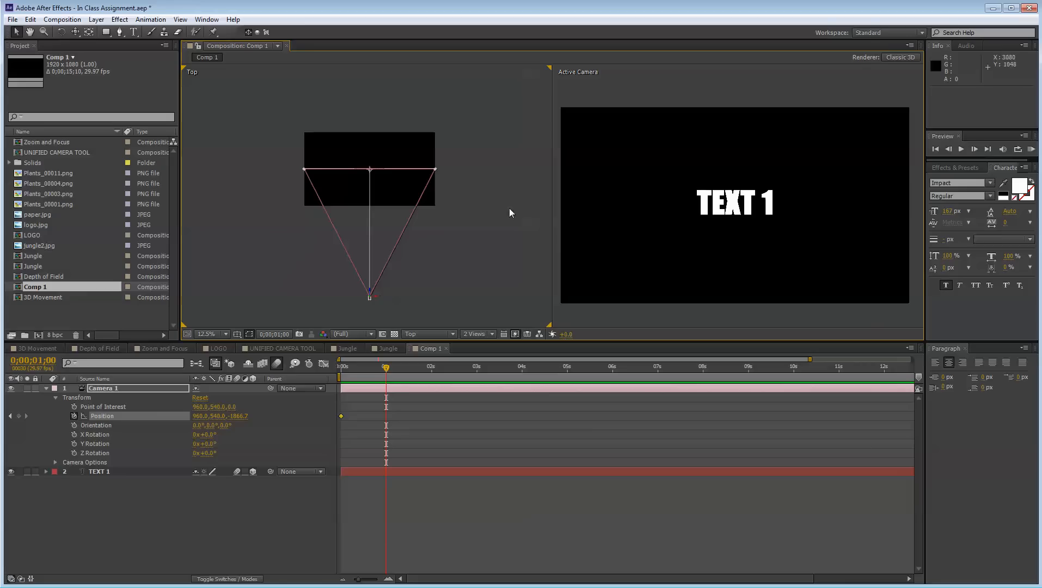
pyautogui.moveTo(372, 295); pyautogui.dragTo(377, 164)
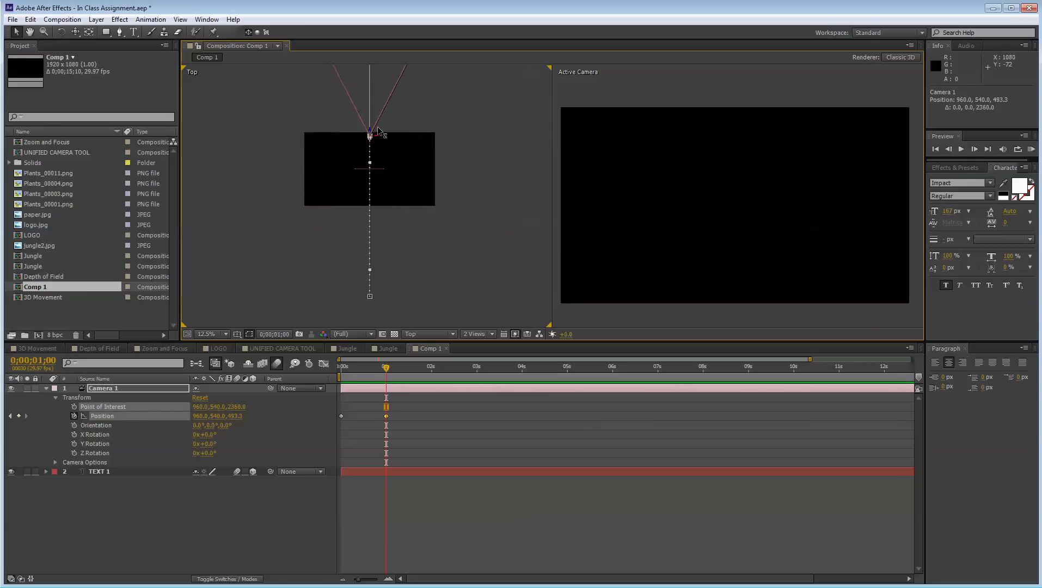
pyautogui.hotkey('ctrl', 'z')
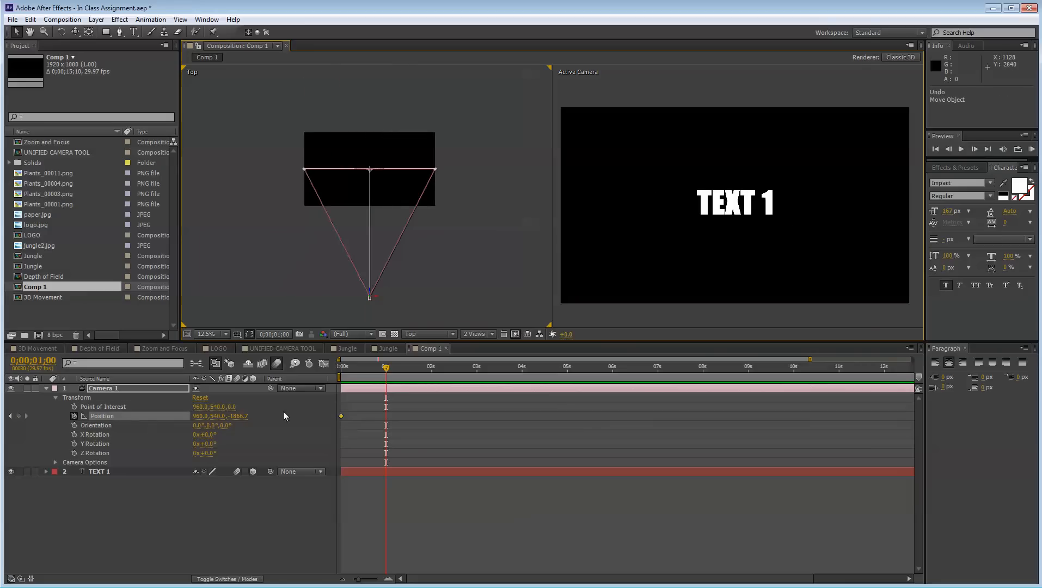
pyautogui.moveTo(238, 417); pyautogui.dragTo(261, 449)
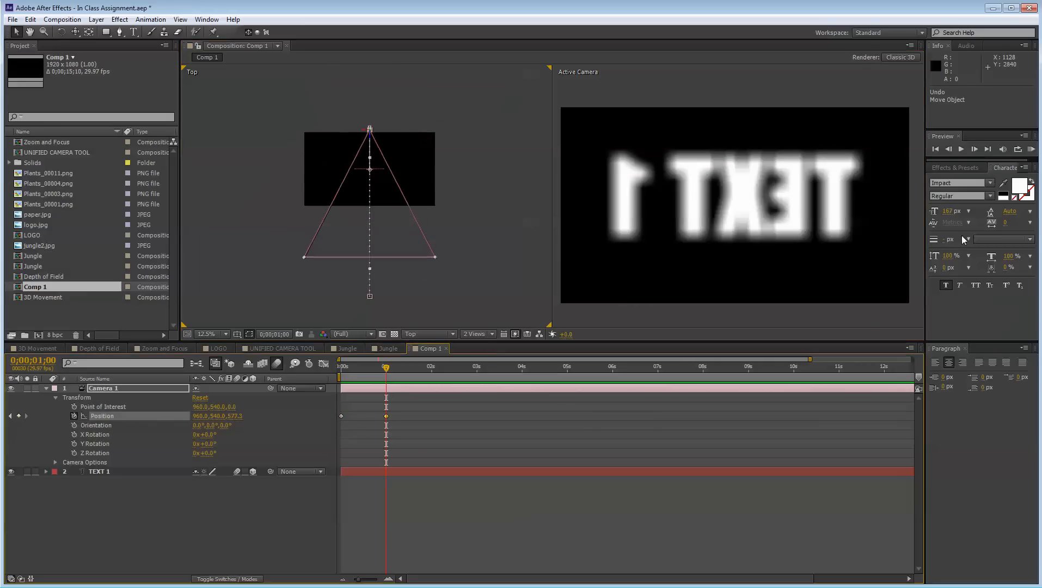
pyautogui.moveTo(235, 416); pyautogui.dragTo(868, 344)
# Scrub the first second of the animation to check how the camera travels through TEXT 1
pyautogui.moveTo(385, 372)
pyautogui.mouseDown()
pyautogui.moveTo(325, 374)
pyautogui.moveTo(364, 378)
pyautogui.moveTo(377, 362)
pyautogui.moveTo(390, 374)
pyautogui.moveTo(334, 370)
pyautogui.moveTo(369, 368)
pyautogui.mouseUp()
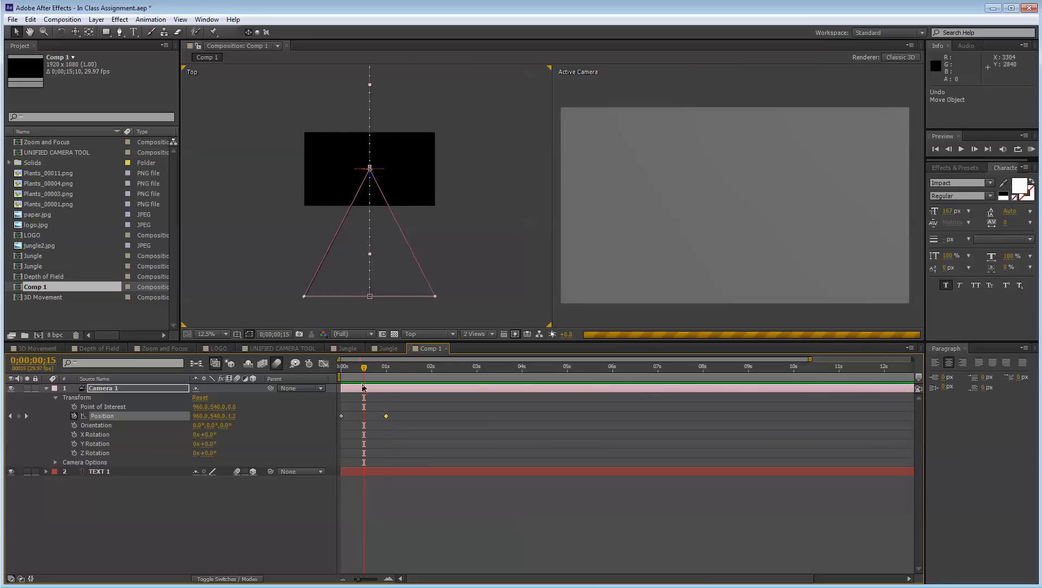
pyautogui.moveTo(377, 370); pyautogui.dragTo(378, 370)
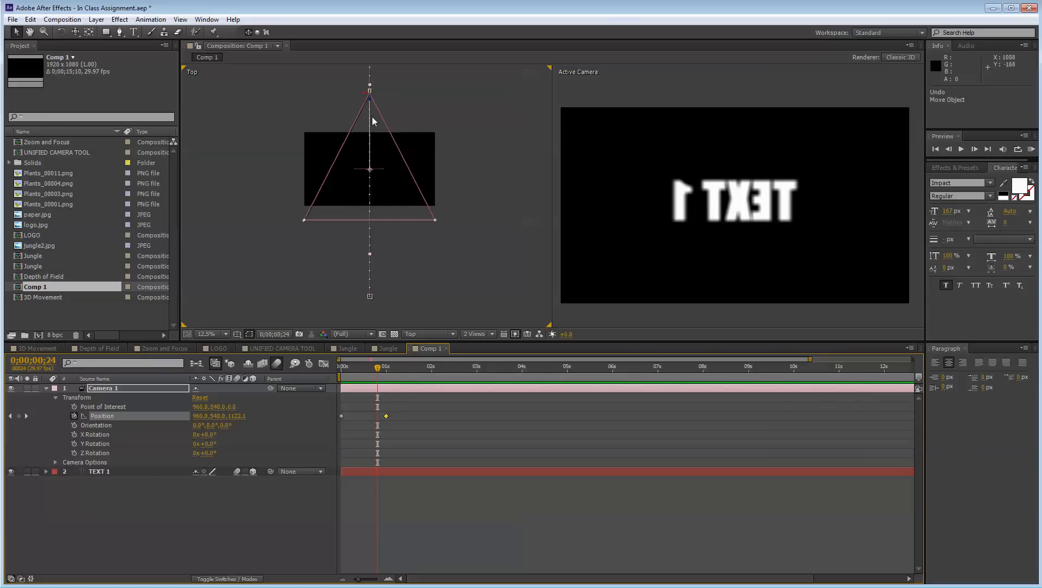
pyautogui.moveTo(380, 368); pyautogui.dragTo(385, 366)
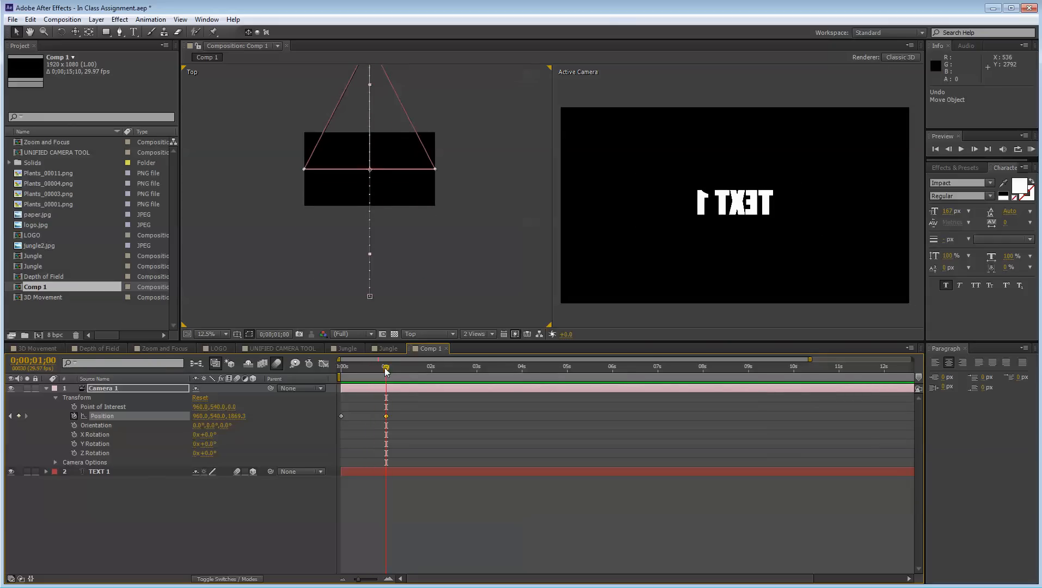
pyautogui.press('h')
pyautogui.moveTo(389, 210); pyautogui.dragTo(368, 182)
pyautogui.press('v')
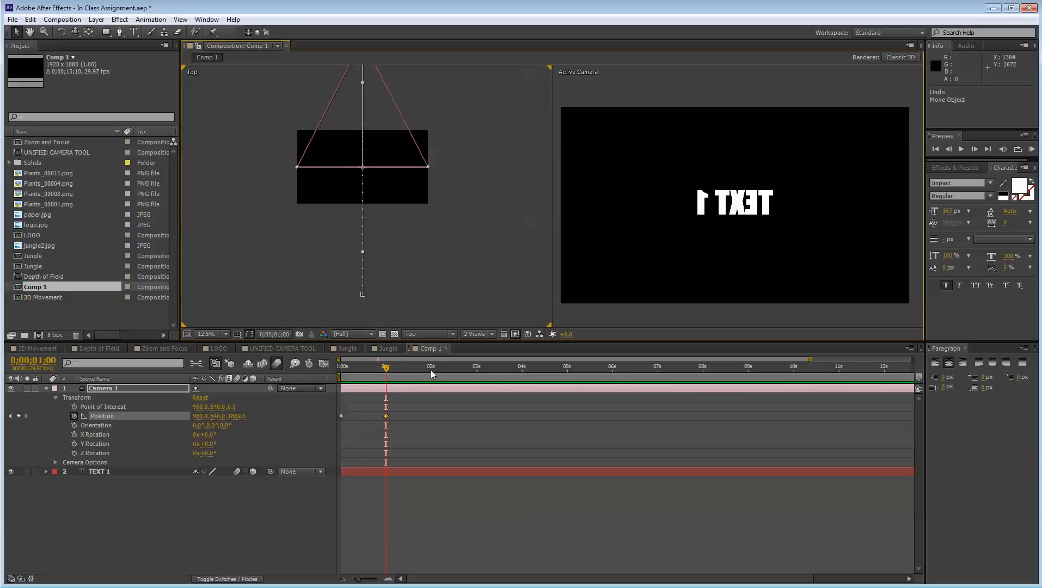
# Reset Camera 1's Position to 960.0, 540.0, -1866.7 at 0;00;01;27 as a third keyframe, and scrub through the move
pyautogui.moveTo(427, 369); pyautogui.dragTo(427, 369)
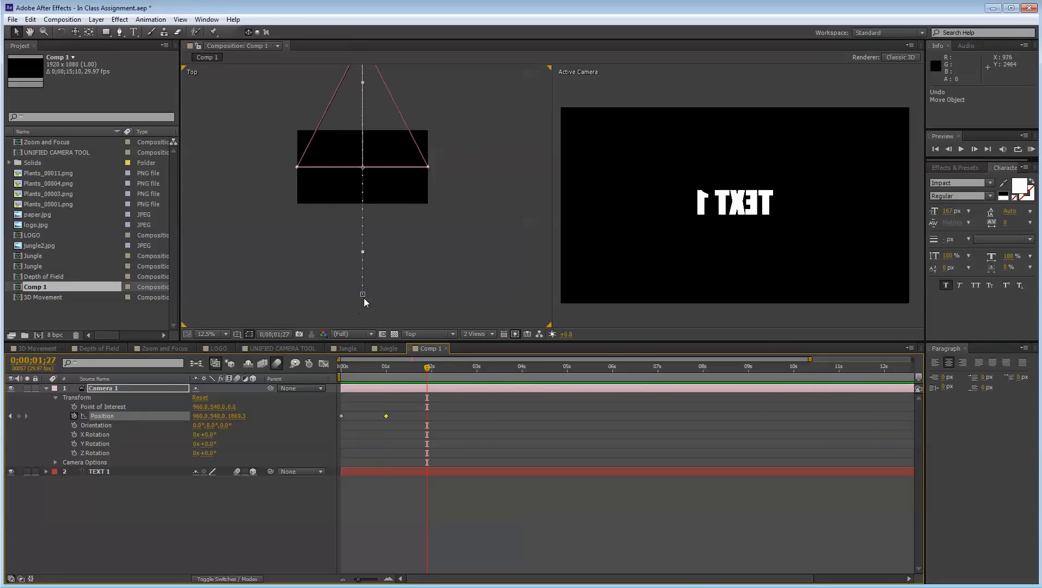
pyautogui.rightClick(97, 415)
pyautogui.click(134, 491)
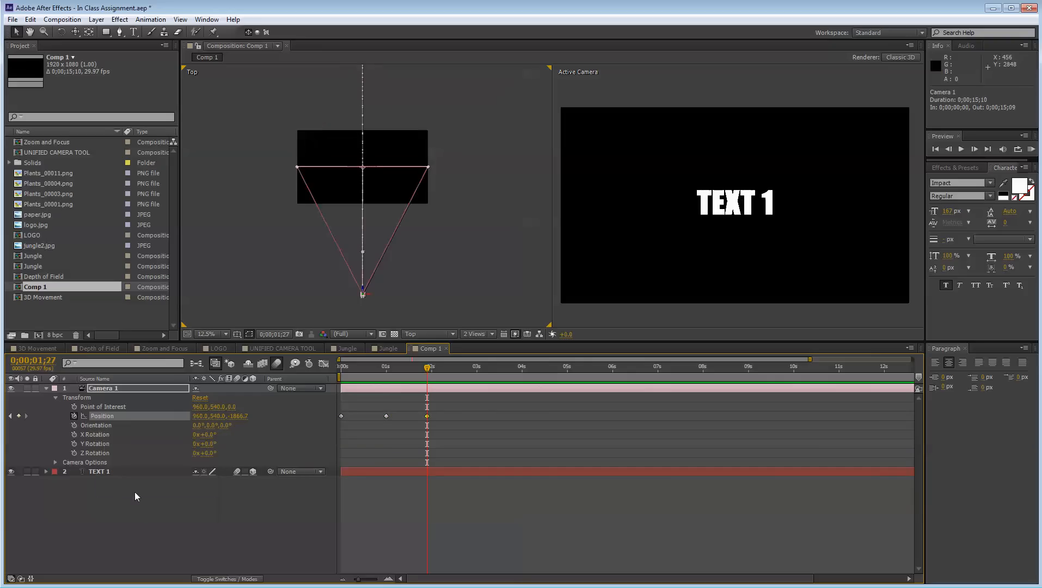
pyautogui.click(469, 442)
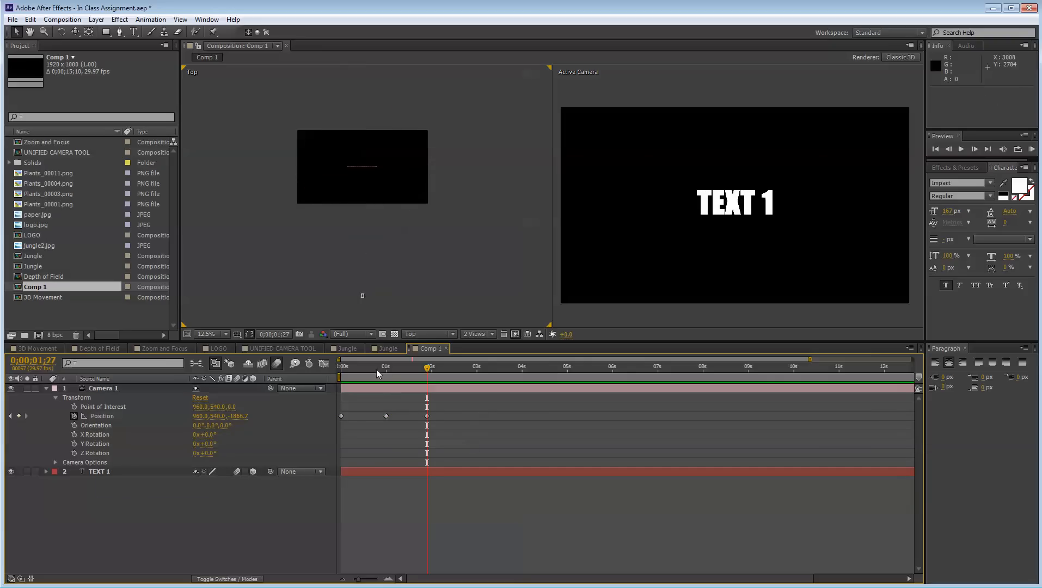
pyautogui.moveTo(342, 367); pyautogui.dragTo(429, 386)
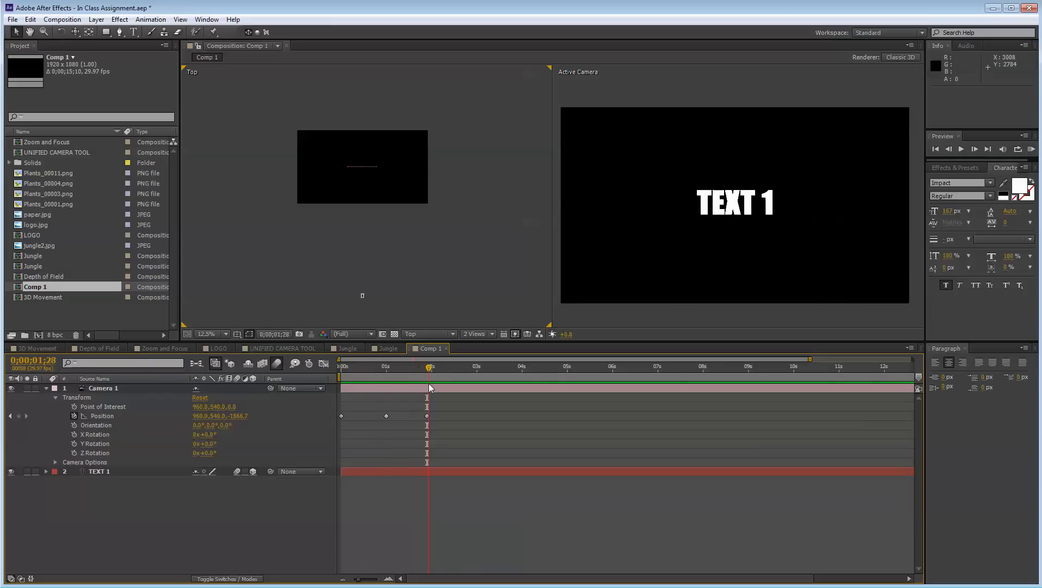
# Select all Camera 1 Position keyframes and pull the first and last path handles outward to opposite sides, curving the motion path around TEXT 1
pyautogui.click(386, 416)
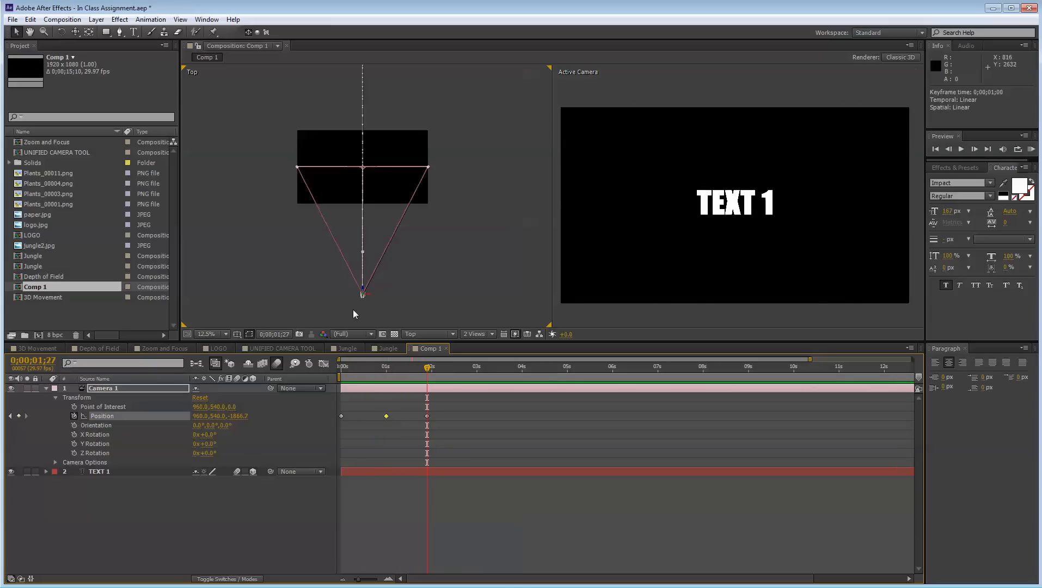
pyautogui.scroll(-1, 386, 207)
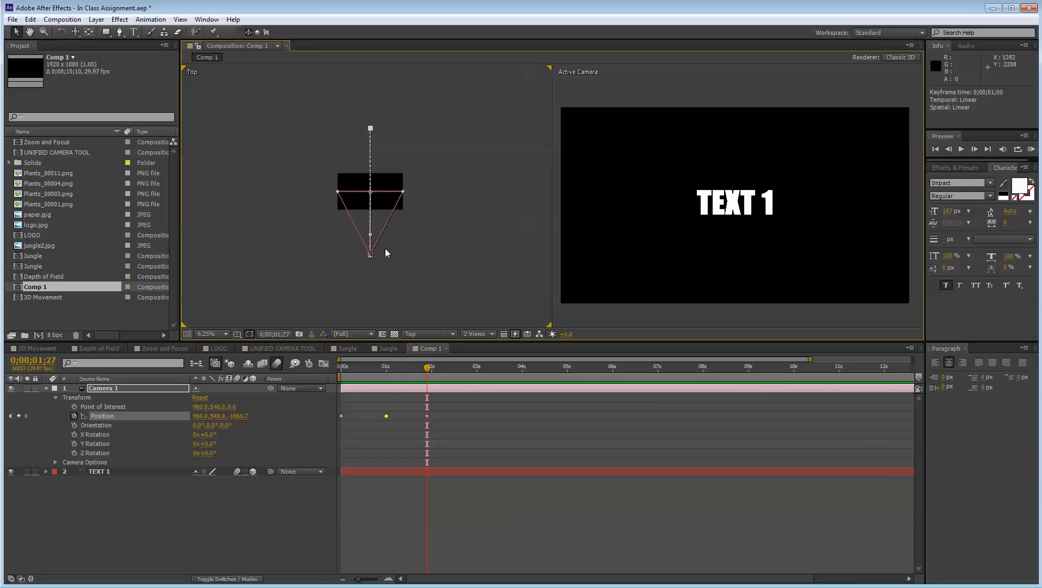
pyautogui.scroll(1, 386, 250)
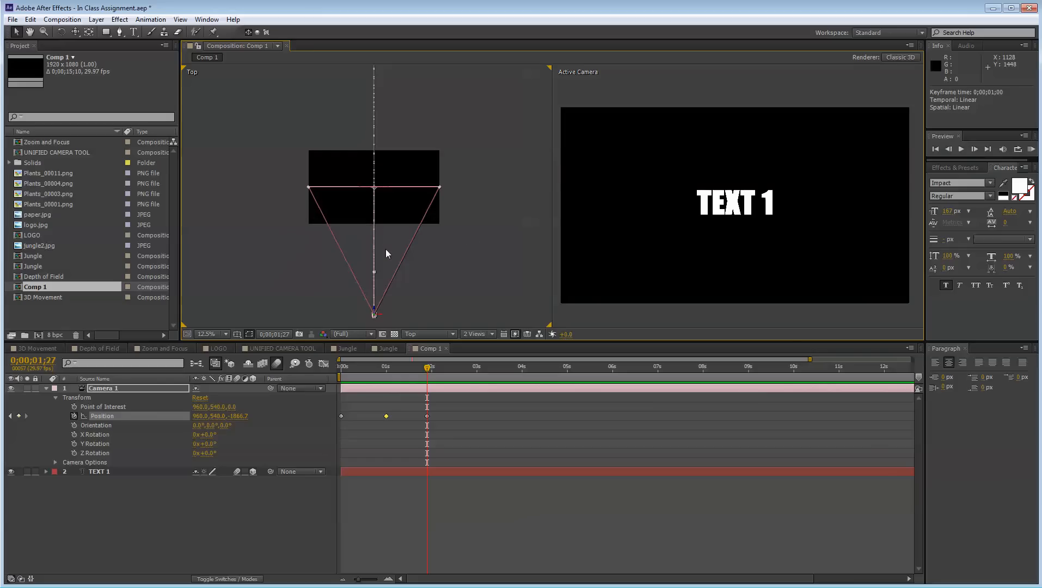
pyautogui.click(374, 317)
pyautogui.click(146, 391)
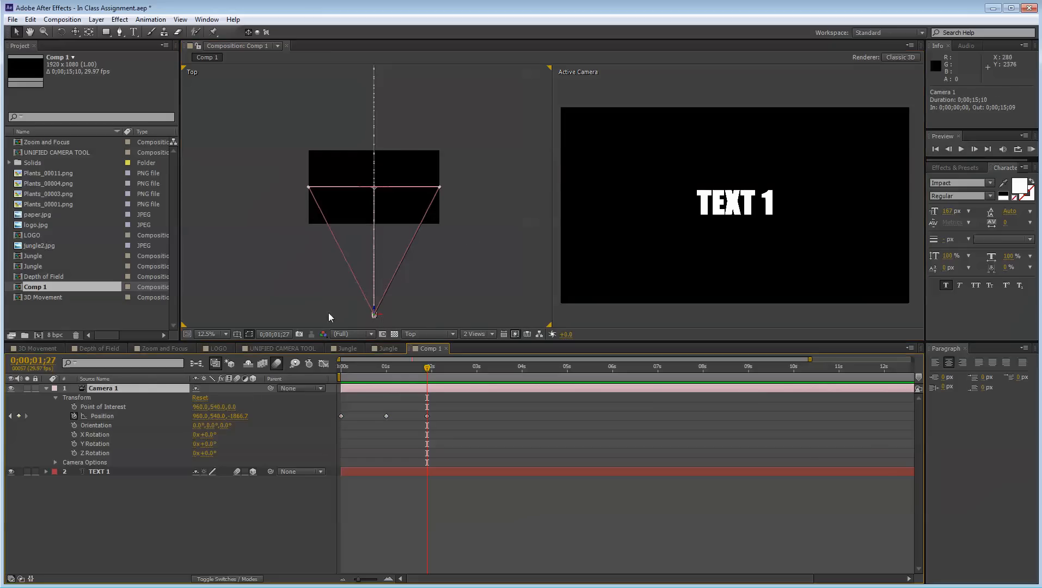
pyautogui.click(375, 317)
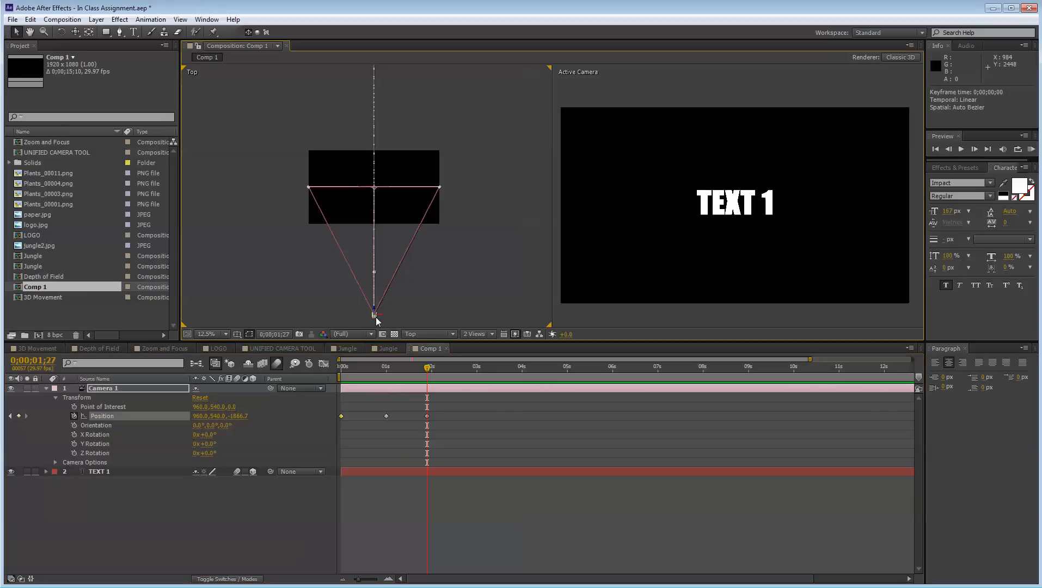
pyautogui.click(96, 417)
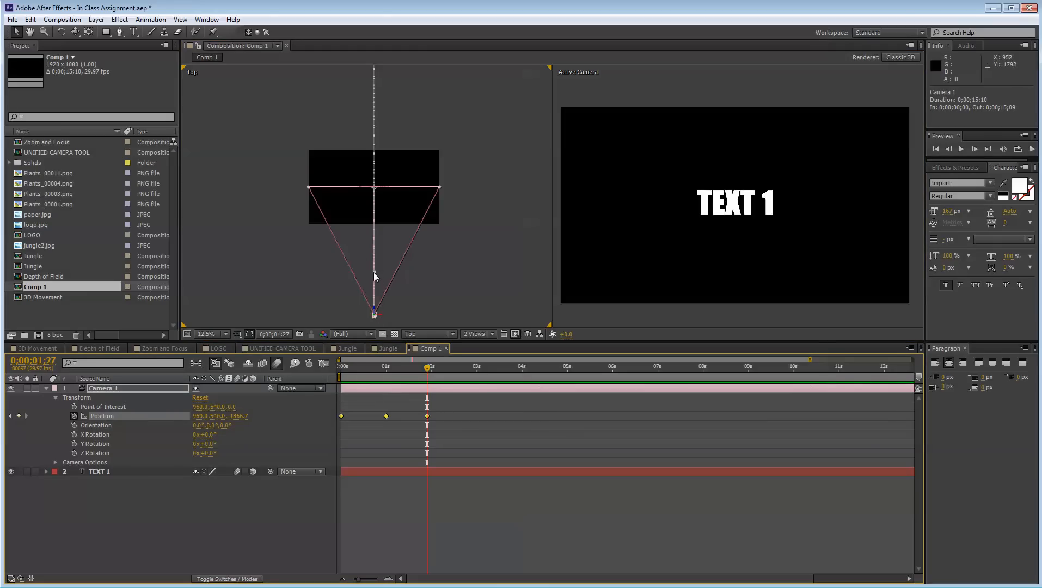
pyautogui.moveTo(373, 272); pyautogui.dragTo(240, 236)
pyautogui.hotkey('ctrl', 'z')
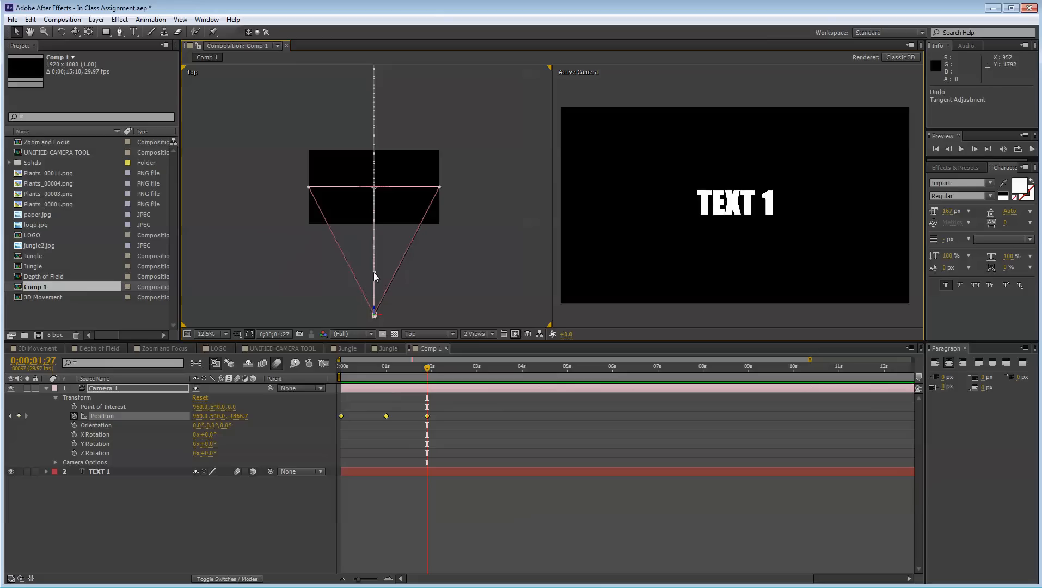
pyautogui.moveTo(374, 272); pyautogui.dragTo(265, 234)
pyautogui.moveTo(375, 272); pyautogui.dragTo(498, 220)
# Go to 0;00;01;00, select the middle Position keyframe and bring the far end of the camera path into close view
pyautogui.press('space')
pyautogui.moveTo(429, 152); pyautogui.dragTo(428, 208)
pyautogui.click(373, 117)
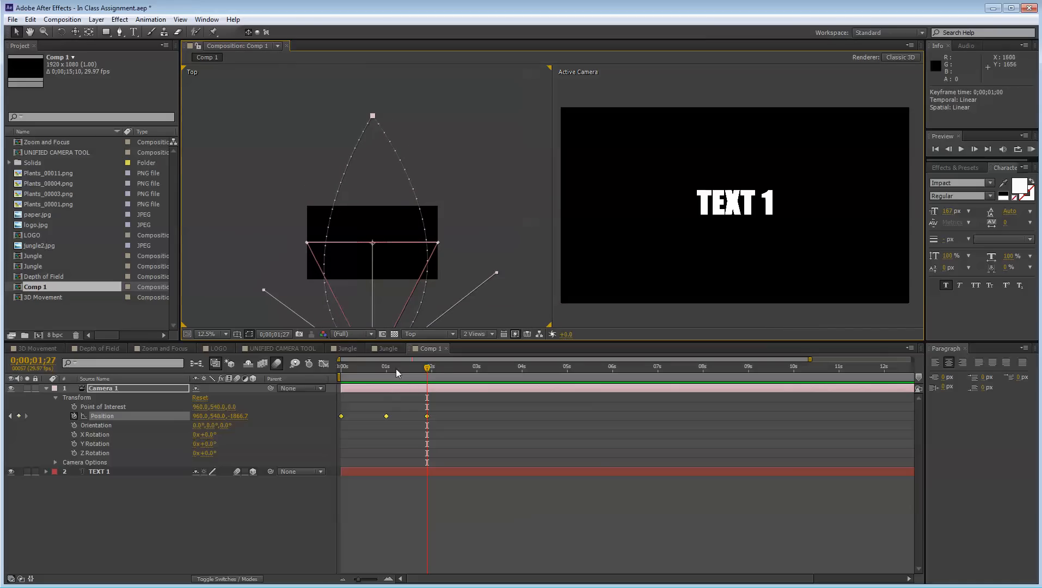
pyautogui.click(386, 367)
pyautogui.click(387, 416)
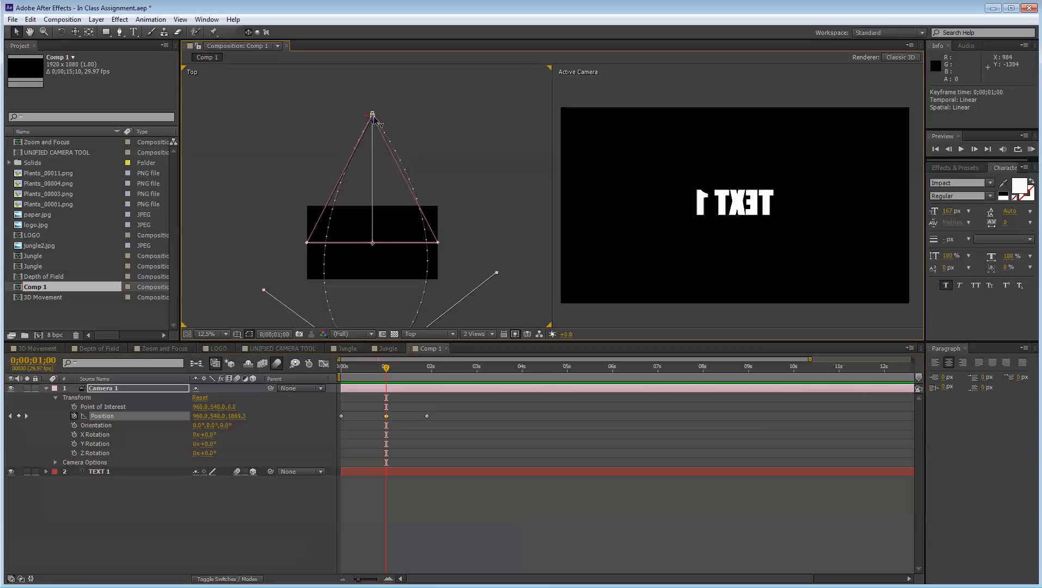
pyautogui.scroll(1, 376, 117)
pyautogui.press('space')
pyautogui.moveTo(377, 120); pyautogui.dragTo(374, 241)
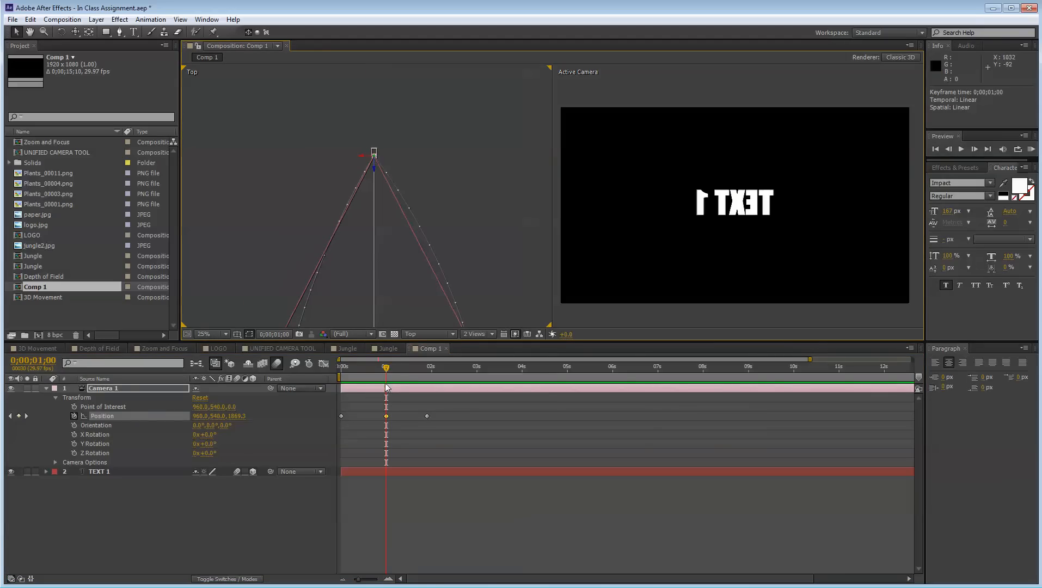
# Move to 0;00;01;09 and examine the whole camera path around TEXT 1 in the Top view, with the middle Position keyframe selected
pyautogui.moveTo(386, 369); pyautogui.dragTo(401, 369)
pyautogui.click(390, 156)
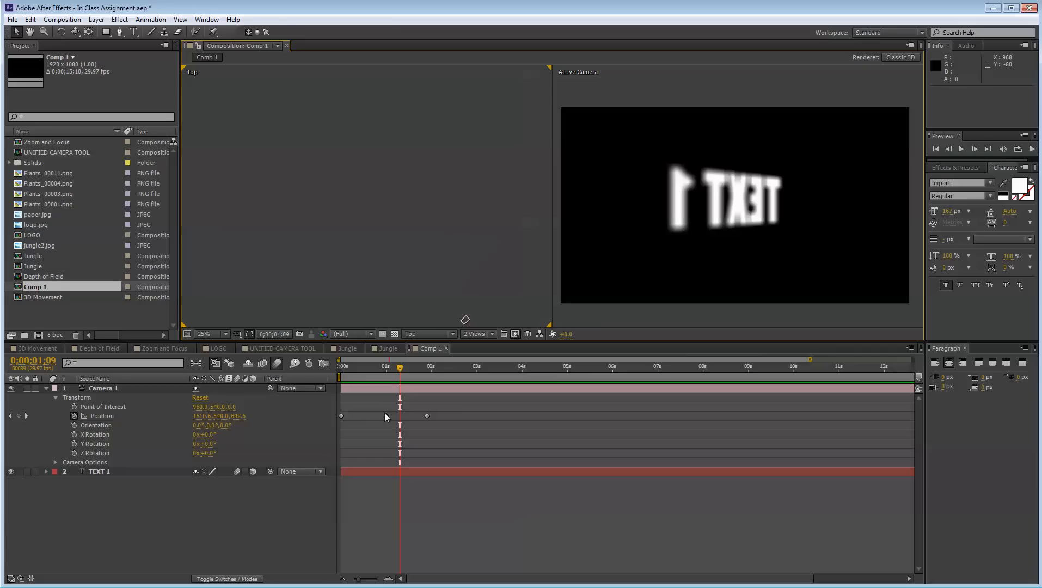
pyautogui.click(386, 417)
pyautogui.click(374, 157)
pyautogui.press('space')
pyautogui.moveTo(435, 276); pyautogui.dragTo(422, 118)
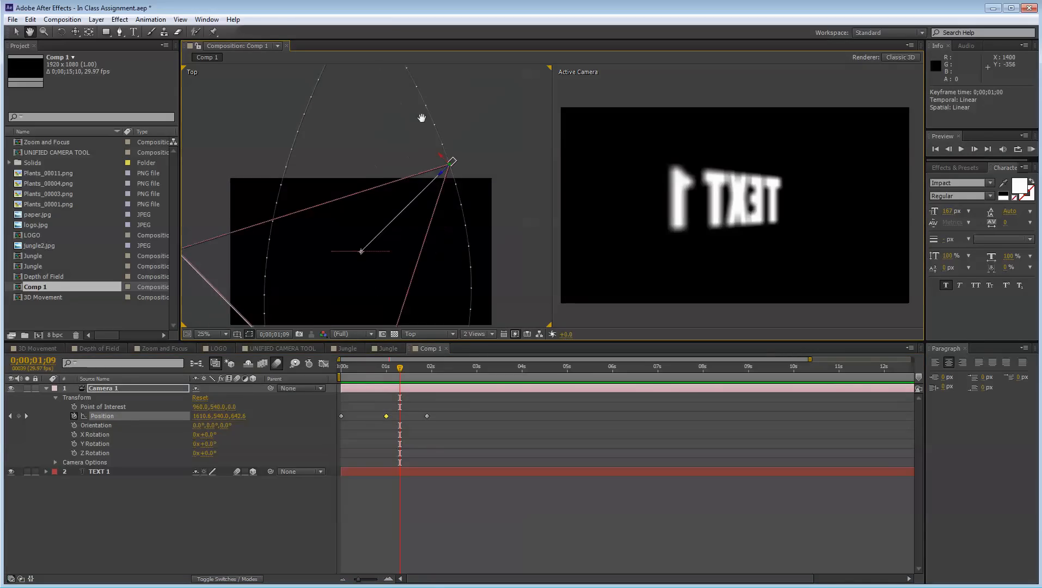
pyautogui.scroll(-1, 421, 118)
pyautogui.press('space')
pyautogui.moveTo(386, 247); pyautogui.dragTo(391, 186)
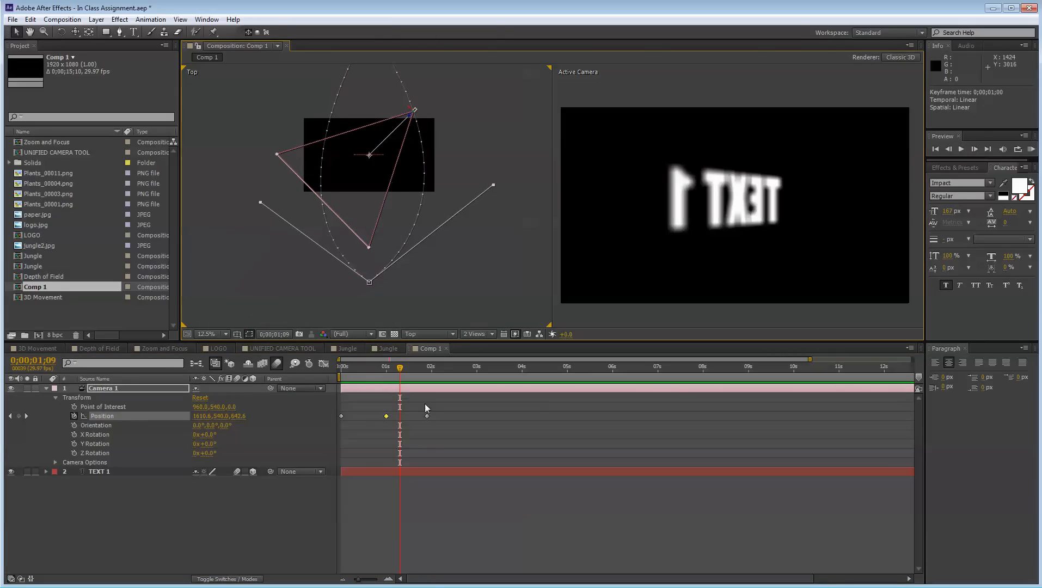
# Apply Easy Ease to Camera 1's last and first Position keyframes, and scrub on to 0;00;01;16
pyautogui.moveTo(432, 408)
pyautogui.mouseDown()
pyautogui.moveTo(317, 443)
pyautogui.moveTo(480, 420)
pyautogui.moveTo(425, 426)
pyautogui.mouseUp()
pyautogui.press('F9')
pyautogui.moveTo(358, 407); pyautogui.dragTo(331, 428)
pyautogui.press('F9')
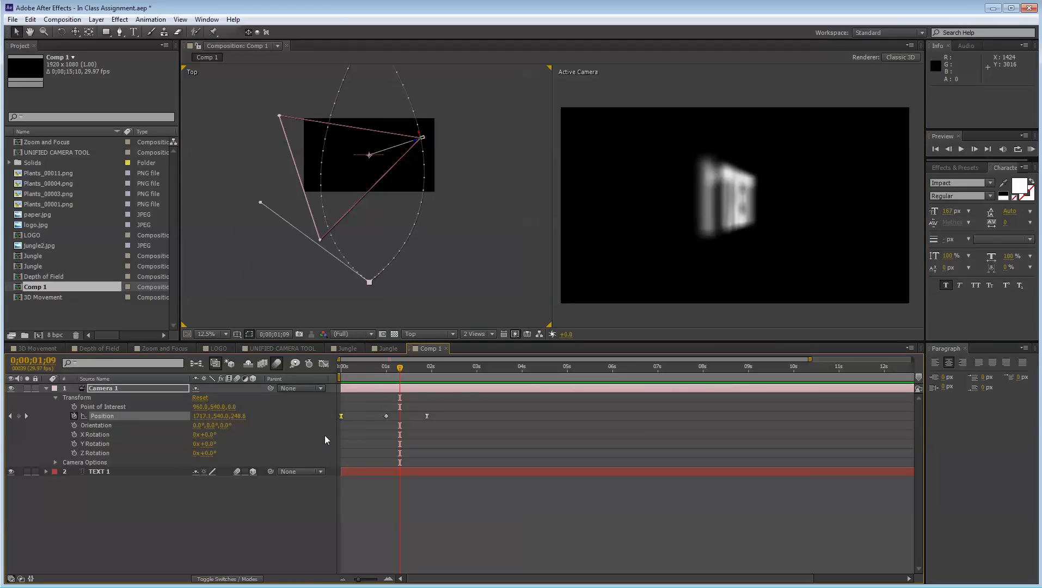
pyautogui.click(397, 436)
pyautogui.moveTo(401, 372)
pyautogui.mouseDown()
pyautogui.moveTo(339, 374)
pyautogui.moveTo(411, 381)
pyautogui.mouseUp()
pyautogui.click(386, 416)
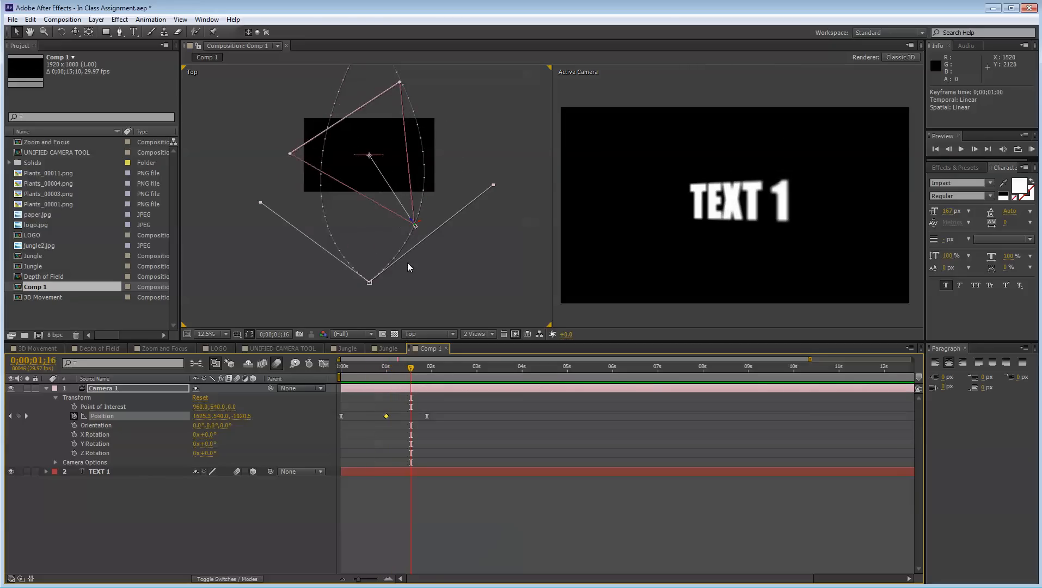
pyautogui.press('space')
pyautogui.moveTo(404, 249); pyautogui.dragTo(409, 300)
pyautogui.rightClick(376, 83)
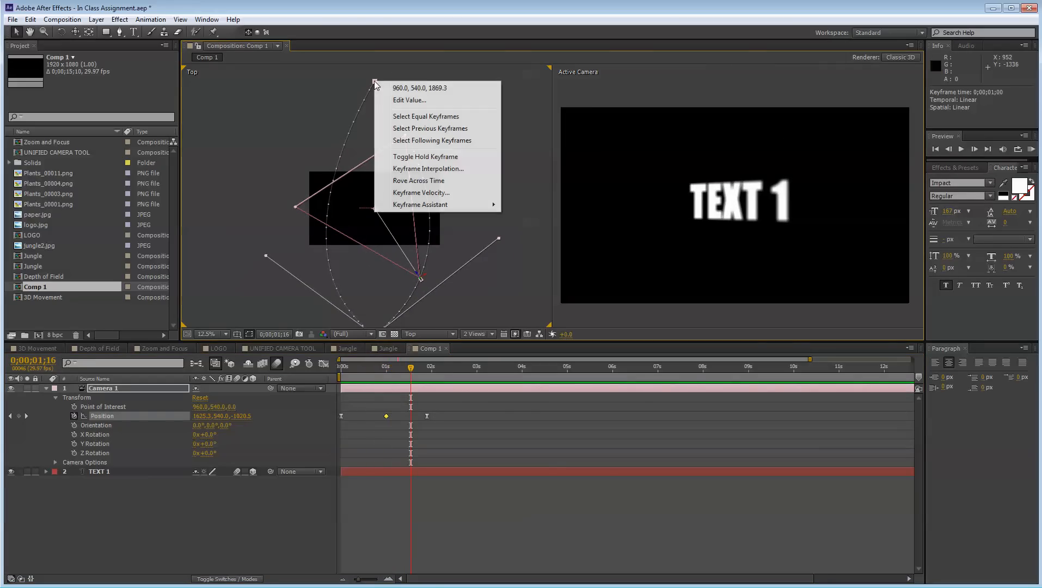
pyautogui.moveTo(420, 210)
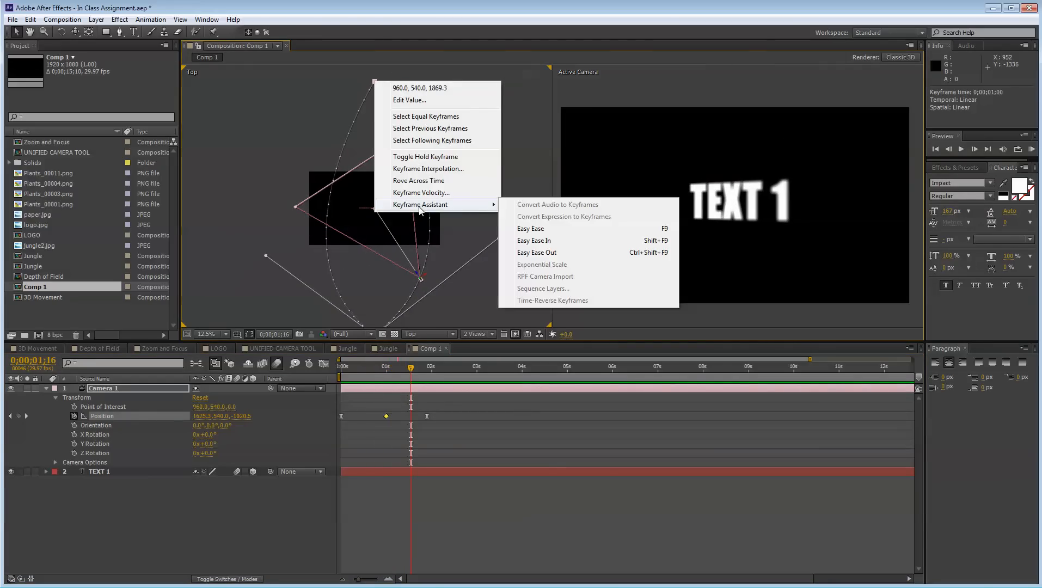
pyautogui.click(436, 170)
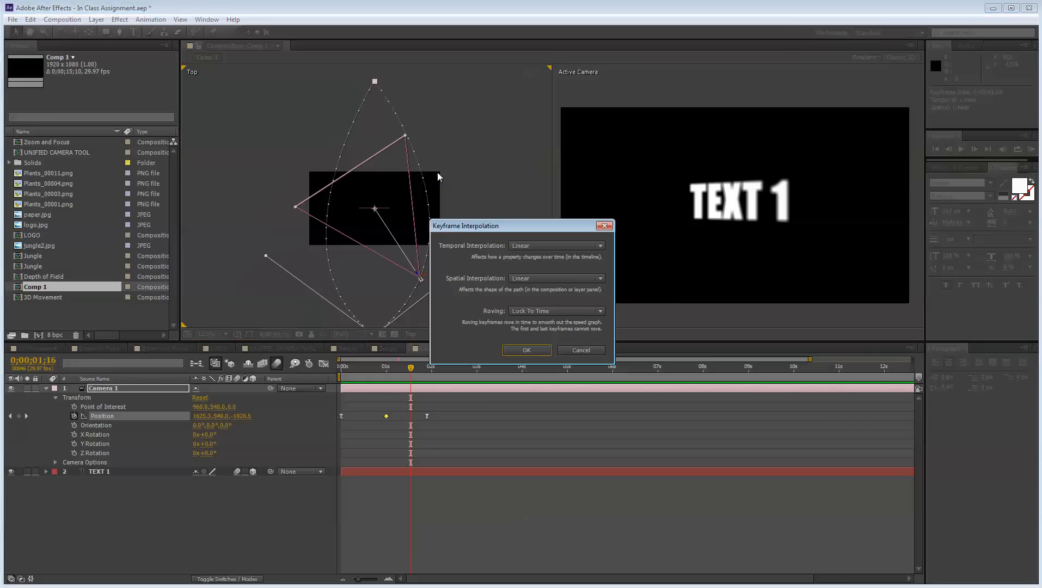
pyautogui.moveTo(528, 233); pyautogui.dragTo(401, 259)
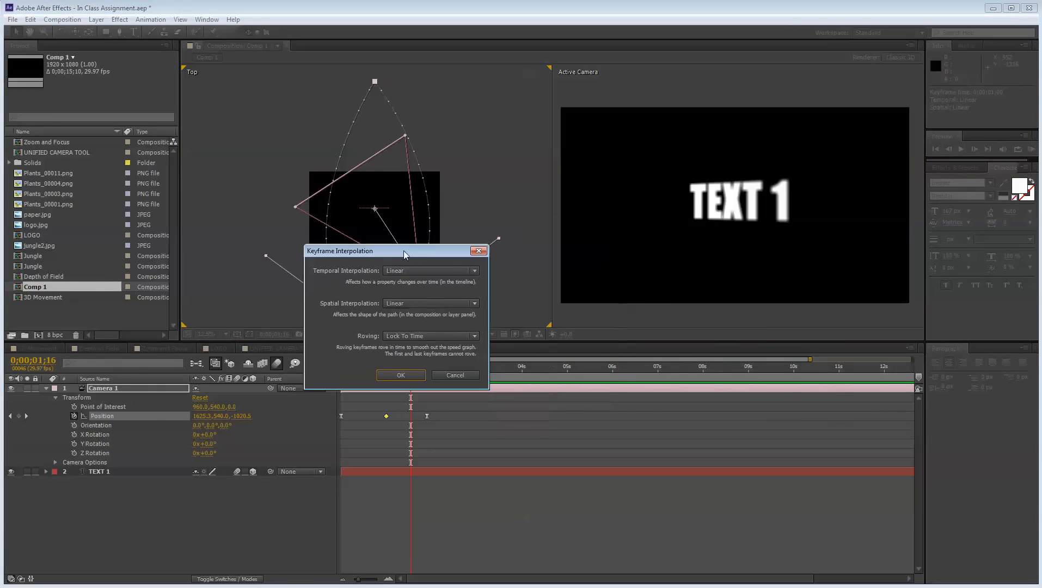
pyautogui.click(460, 378)
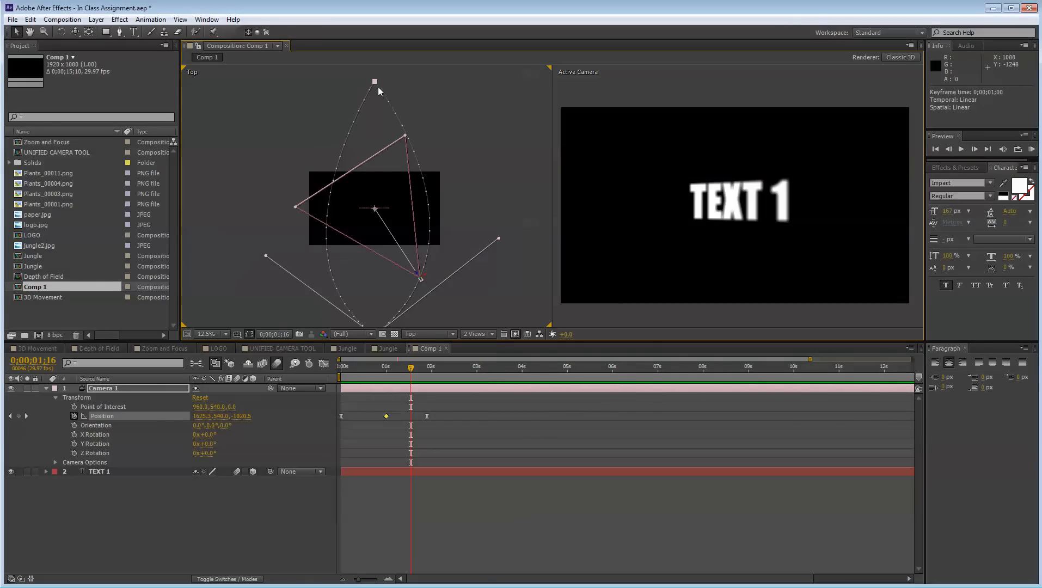
# Select Camera 1's first Position keyframe and pull its path handle farther outward, to about -824, 540, -828
pyautogui.click(379, 255)
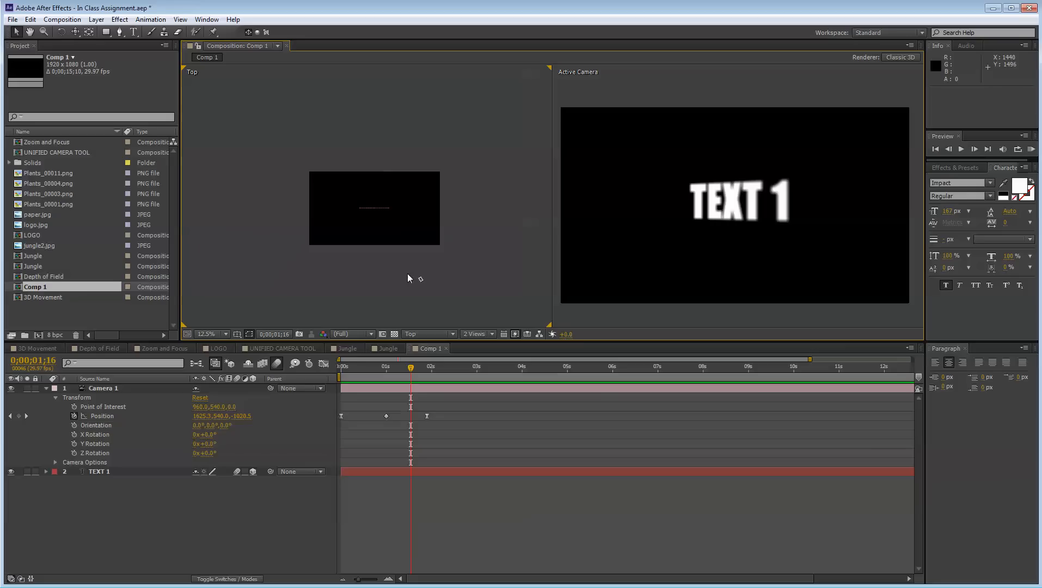
pyautogui.click(419, 281)
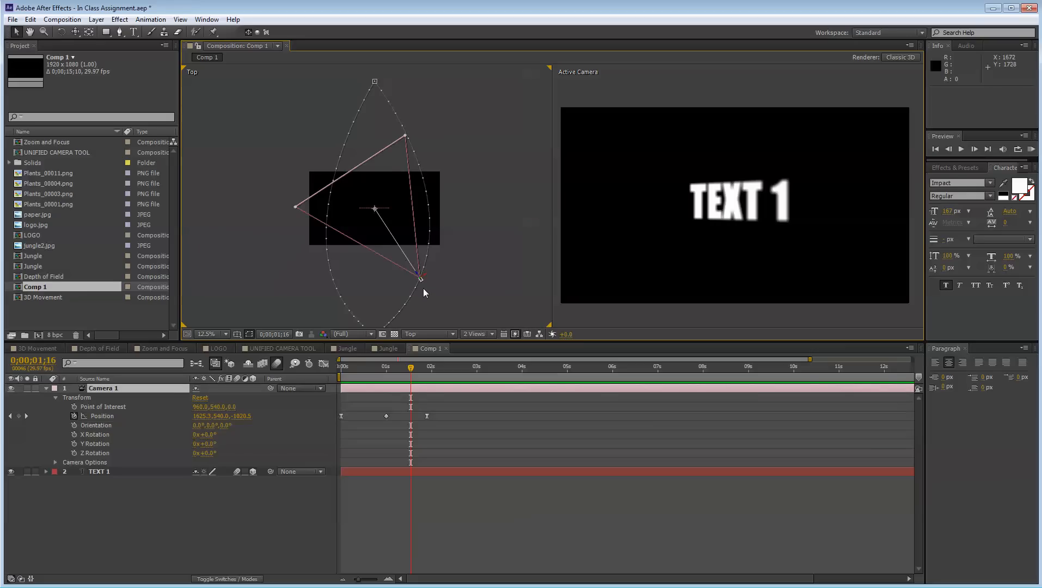
pyautogui.press('space')
pyautogui.moveTo(385, 286); pyautogui.dragTo(379, 238)
pyautogui.click(368, 288)
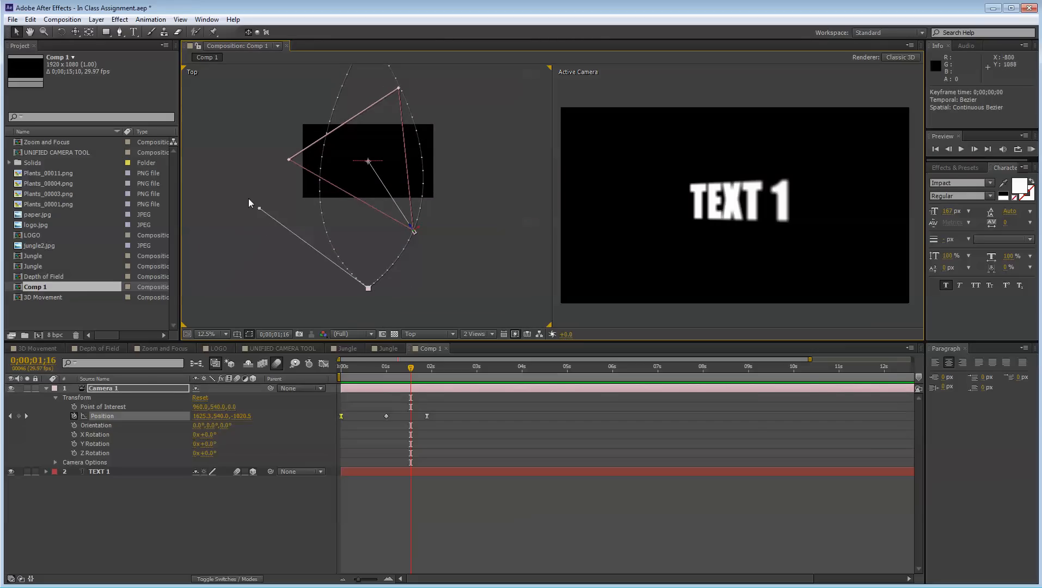
pyautogui.moveTo(261, 208)
pyautogui.mouseDown()
pyautogui.moveTo(125, 207)
pyautogui.moveTo(185, 212)
pyautogui.moveTo(229, 188)
pyautogui.moveTo(250, 196)
pyautogui.moveTo(247, 218)
pyautogui.mouseUp()
# Pull the last Position keyframe's path handle to about 2832, 540, -812 so it roughly mirrors the first keyframe's handle
pyautogui.press('space')
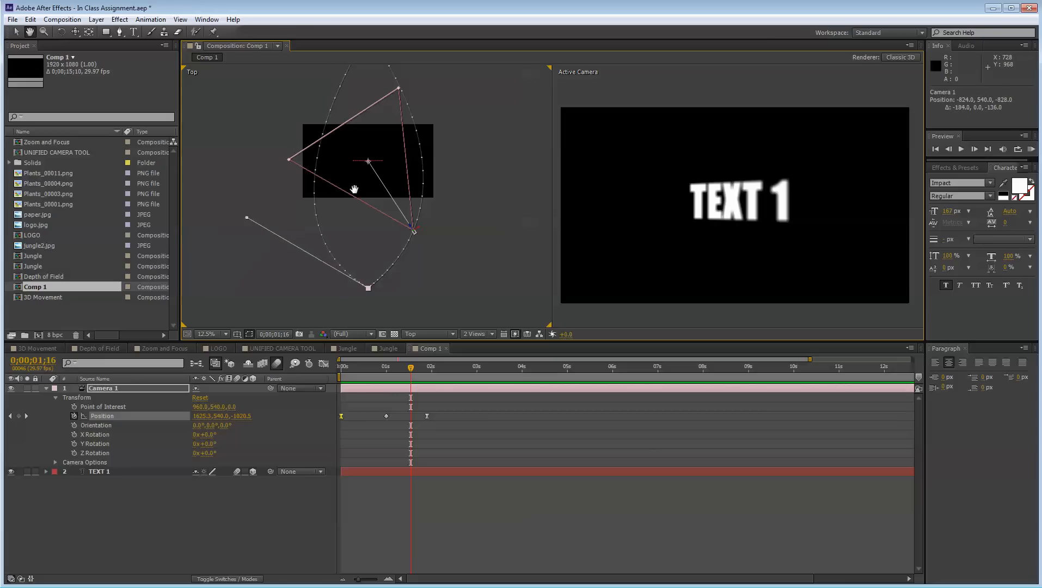
pyautogui.moveTo(355, 189); pyautogui.dragTo(351, 298)
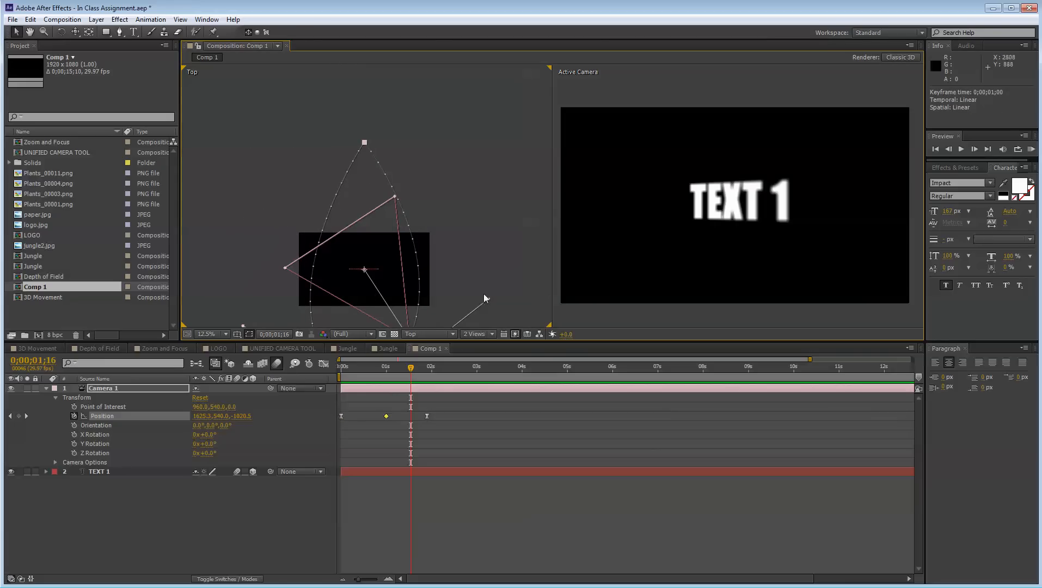
pyautogui.press('space')
pyautogui.moveTo(471, 284); pyautogui.dragTo(475, 235)
# Try Bezier temporal interpolation on the middle Position keyframe at the far end of the camera path
pyautogui.press('space')
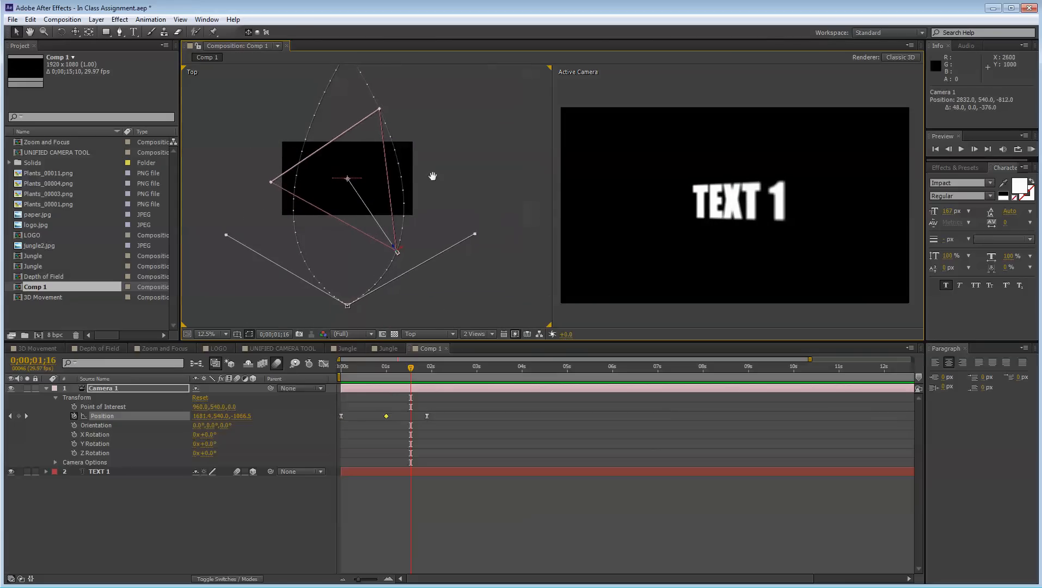
pyautogui.moveTo(433, 176); pyautogui.dragTo(472, 250)
pyautogui.rightClick(386, 126)
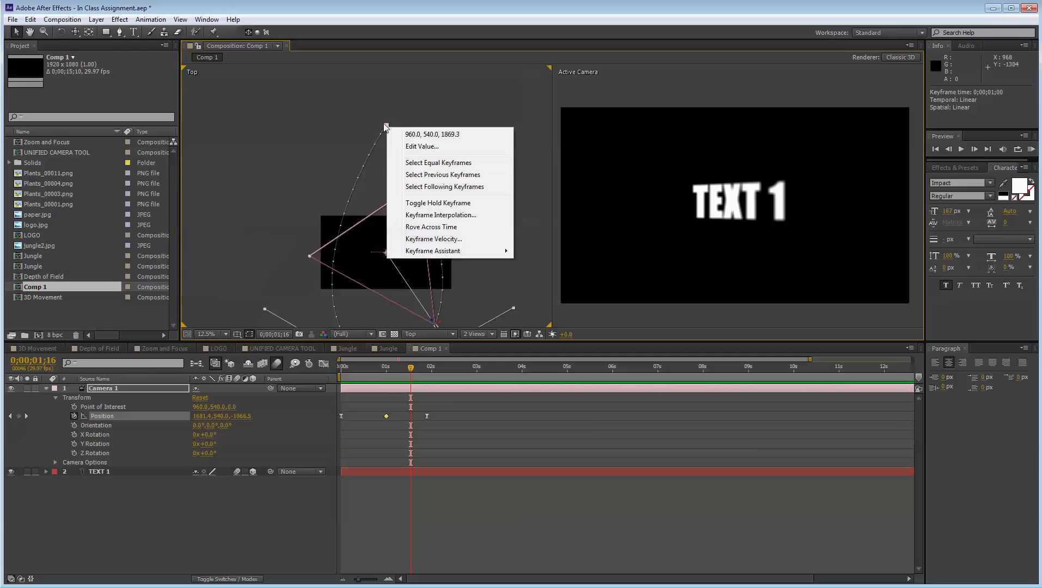
pyautogui.moveTo(459, 258)
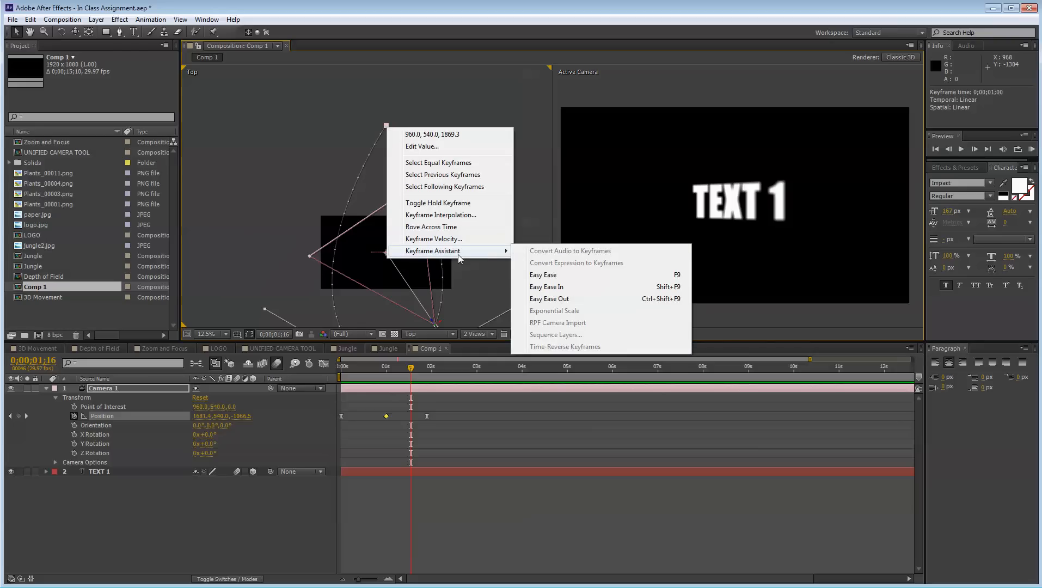
pyautogui.click(460, 217)
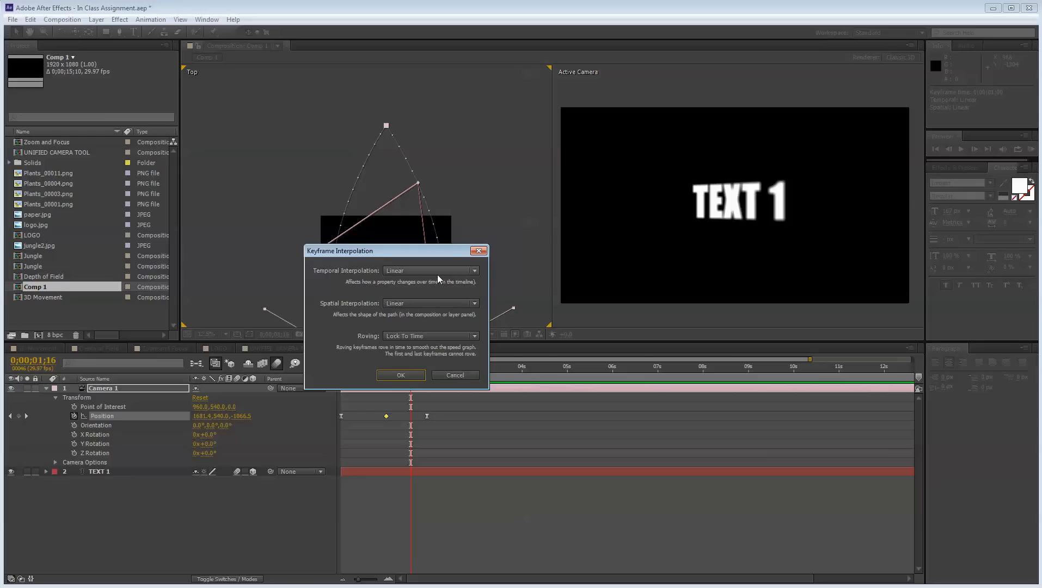
pyautogui.click(436, 273)
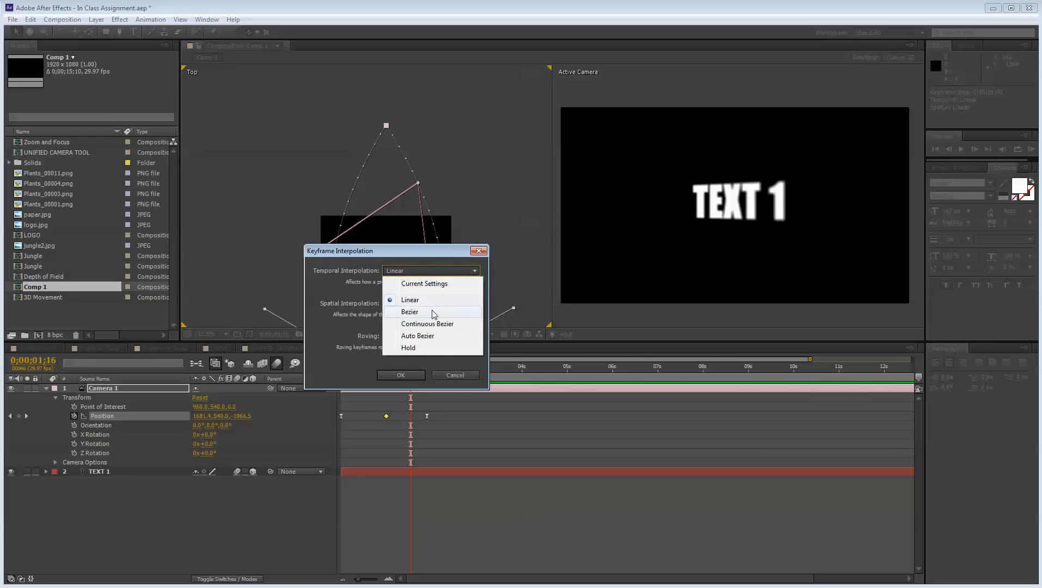
pyautogui.click(432, 310)
pyautogui.click(403, 376)
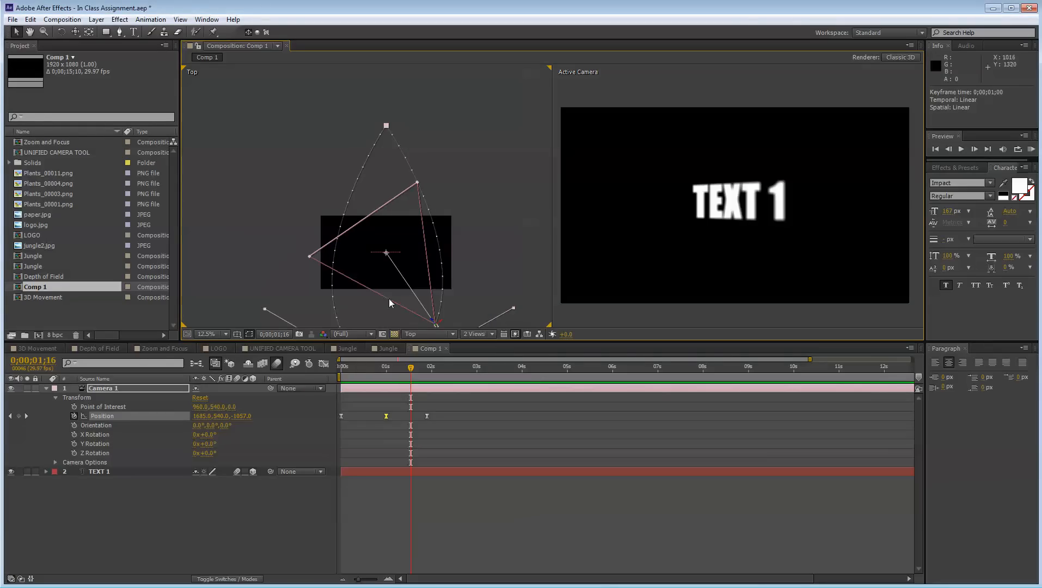
# Try Bezier spatial interpolation on the middle Position keyframe, leaving its temporal interpolation Linear
pyautogui.rightClick(387, 126)
pyautogui.click(435, 215)
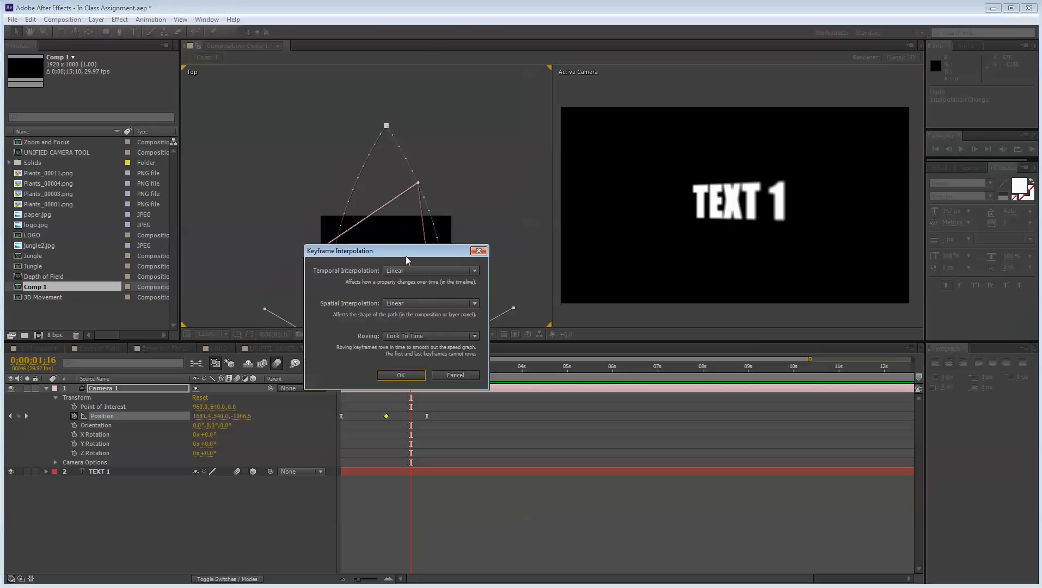
pyautogui.click(407, 303)
pyautogui.click(414, 345)
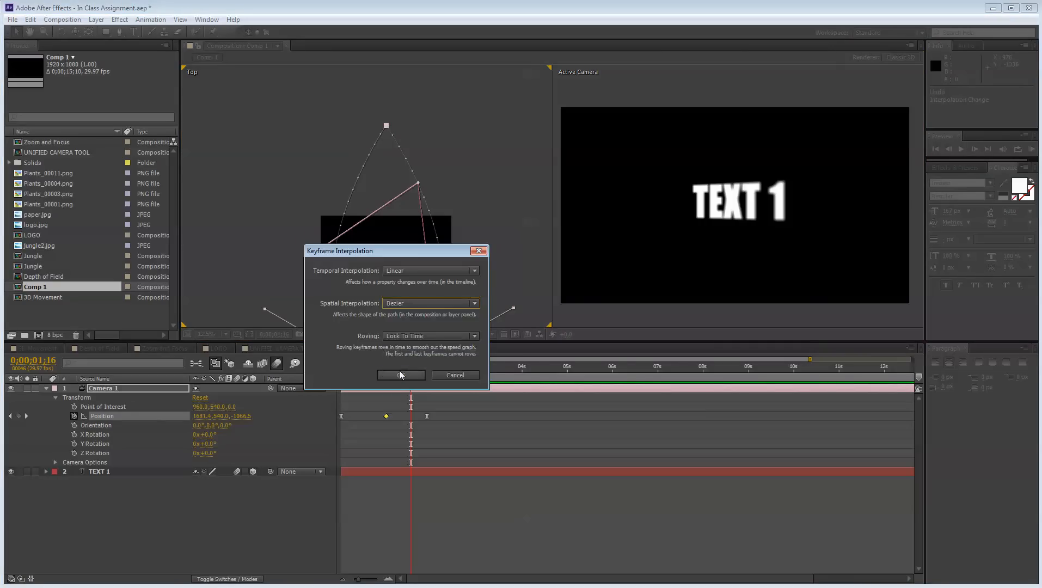
pyautogui.click(401, 375)
# Try Rove Across Time on the middle Position keyframe, and try applying its Keyframe Velocity settings as they are
pyautogui.rightClick(391, 127)
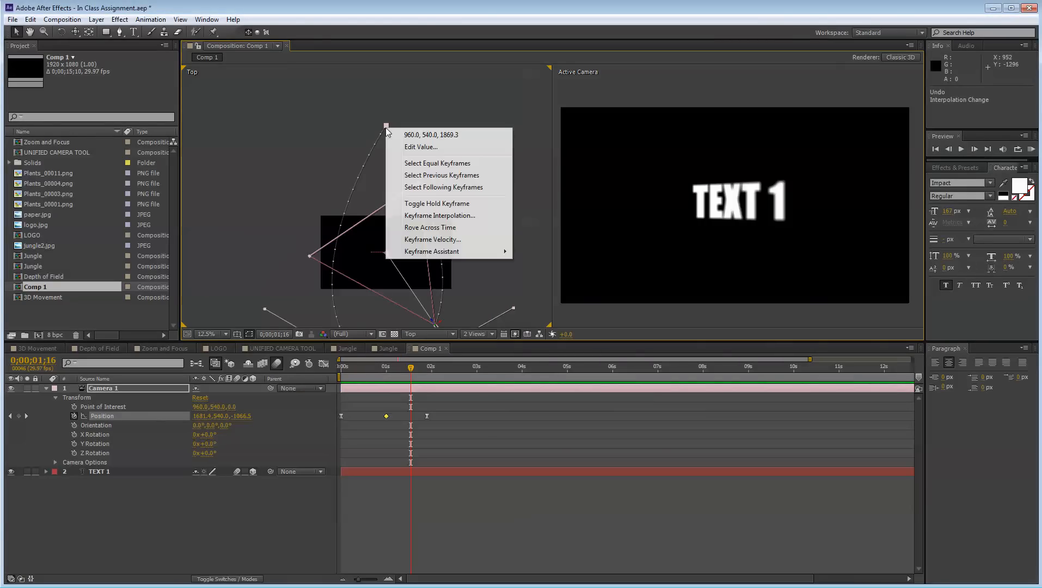
pyautogui.click(435, 228)
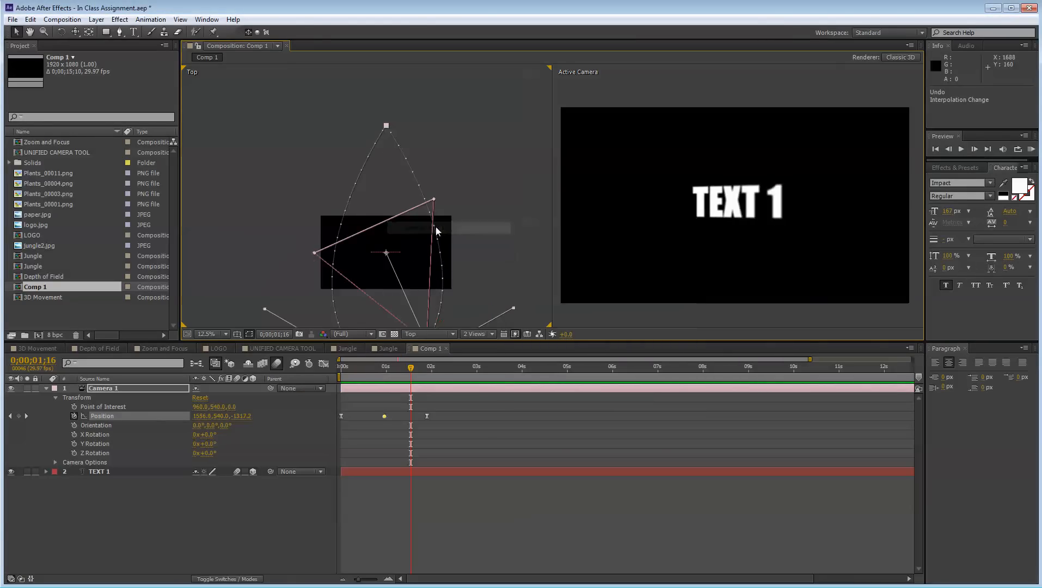
pyautogui.rightClick(390, 125)
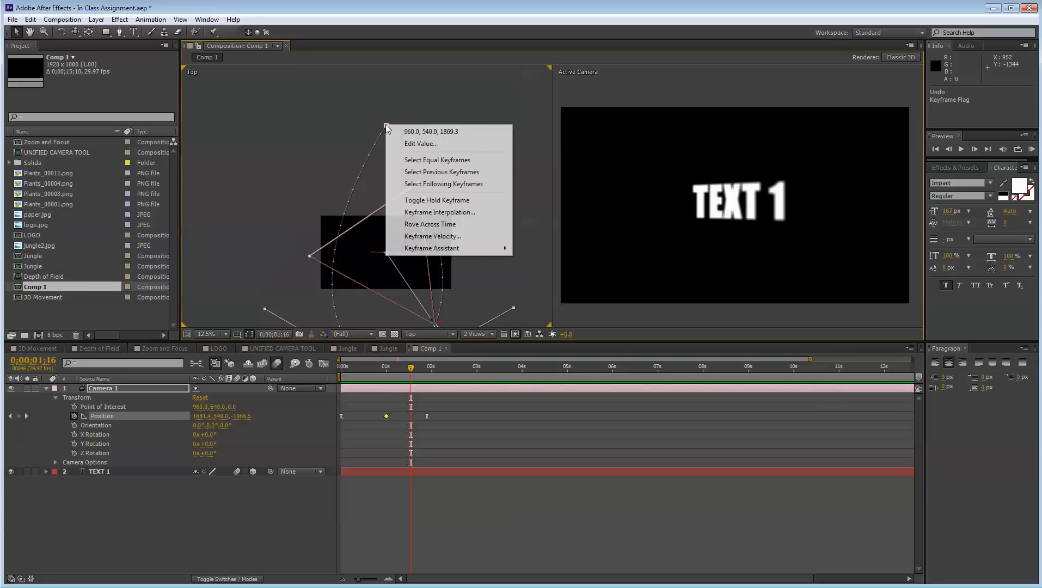
pyautogui.click(444, 236)
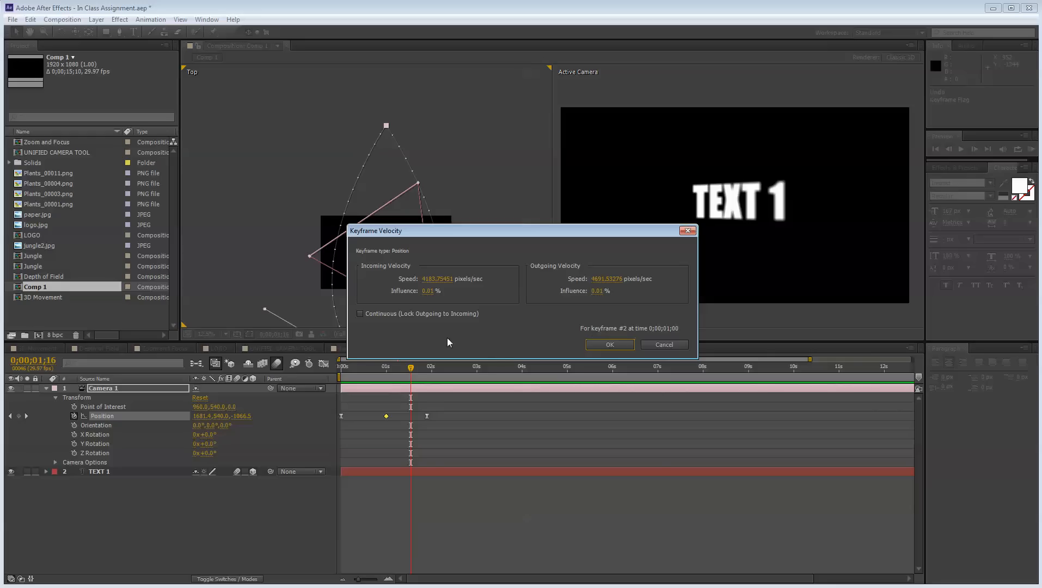
pyautogui.click(599, 344)
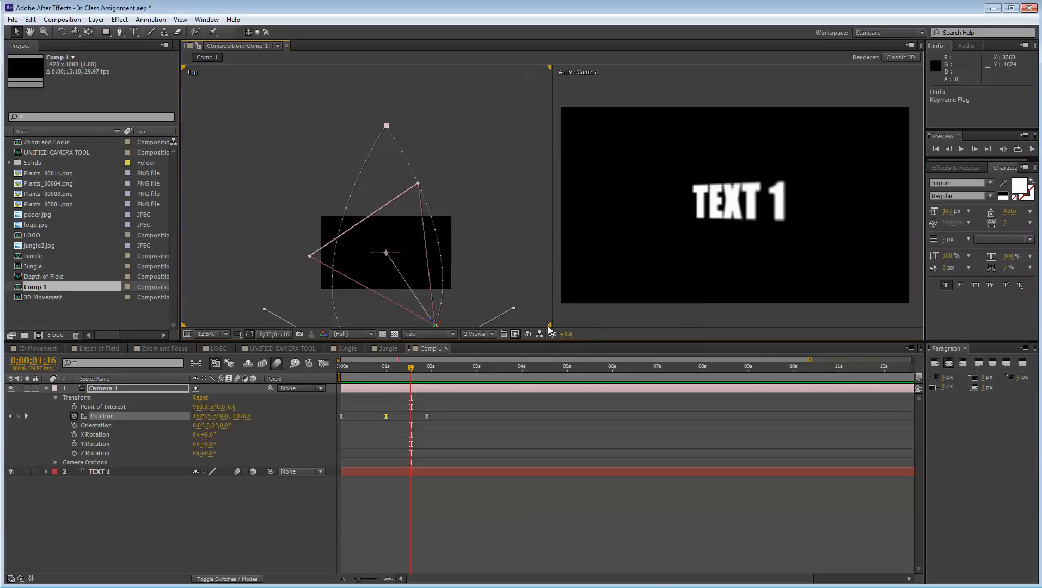
# Try Easy Ease on the middle Position keyframe, and undo it
pyautogui.rightClick(388, 128)
pyautogui.moveTo(436, 248)
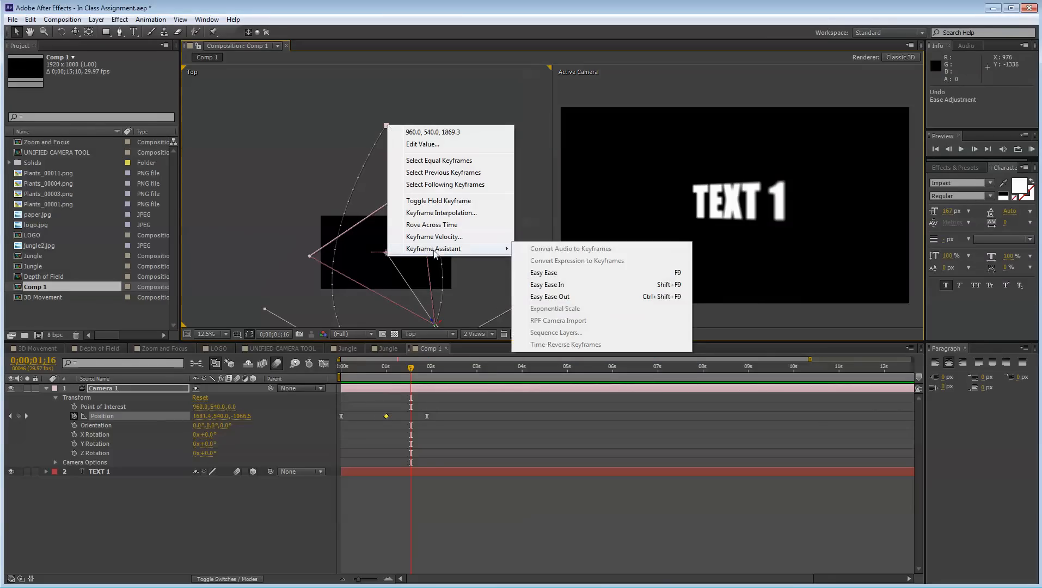
pyautogui.click(544, 273)
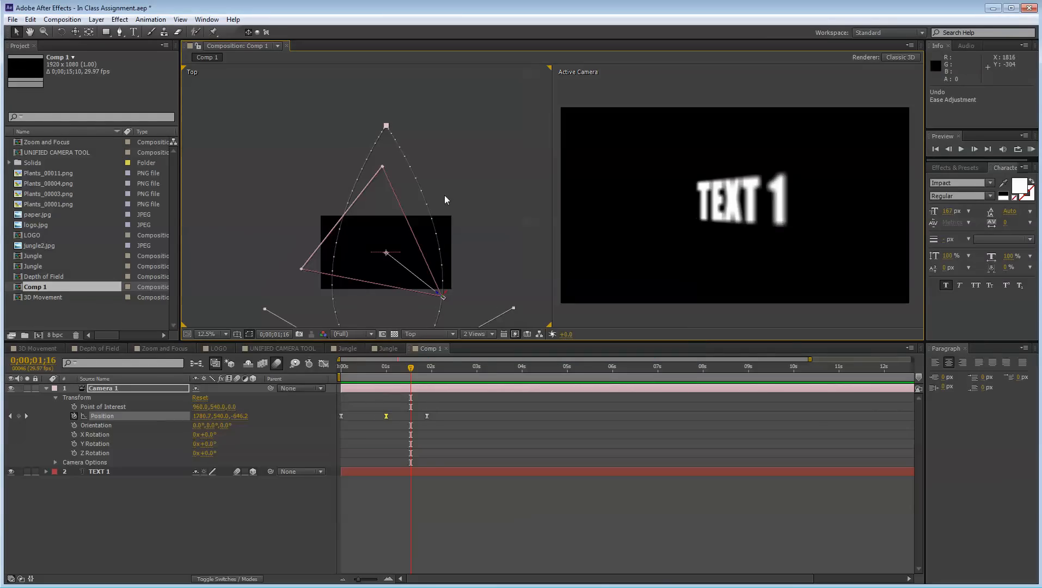
pyautogui.hotkey('ctrl', 'z')
# Select the last Position keyframe, scrub back to 0;00;00;20 and examine both ends of the camera path
pyautogui.click(416, 118)
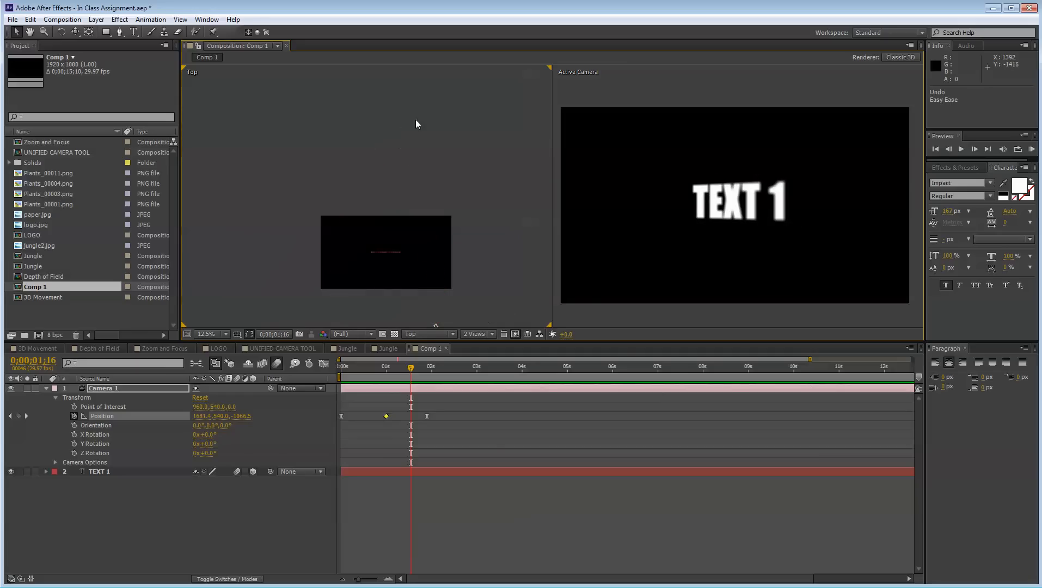
pyautogui.click(427, 416)
pyautogui.press('h')
pyautogui.moveTo(435, 240); pyautogui.dragTo(433, 150)
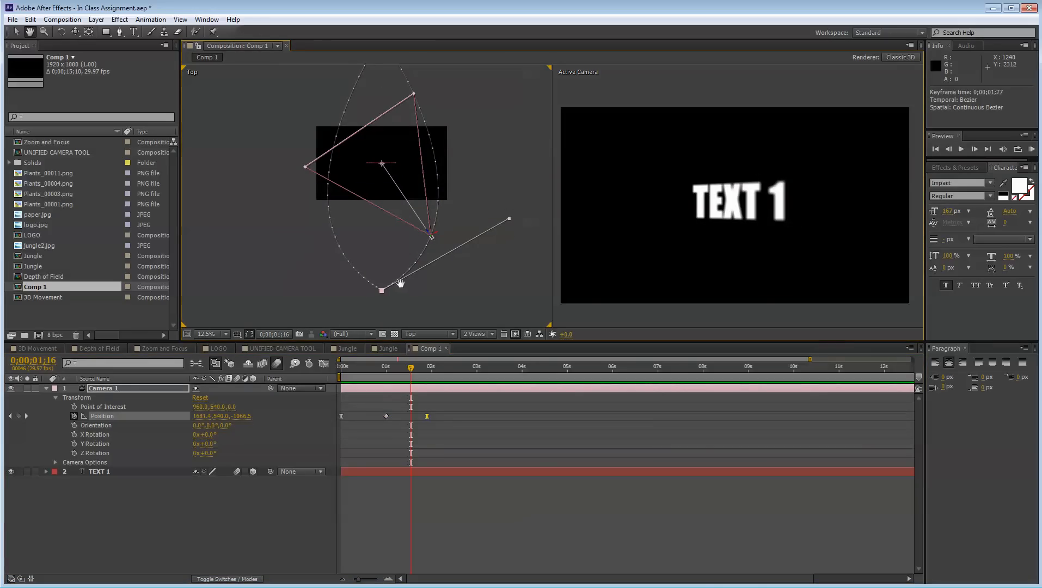
pyautogui.moveTo(401, 283); pyautogui.dragTo(405, 303)
pyautogui.press('v')
pyautogui.moveTo(411, 369); pyautogui.dragTo(371, 375)
pyautogui.press('h')
pyautogui.moveTo(393, 201); pyautogui.dragTo(398, 271)
pyautogui.press('v')
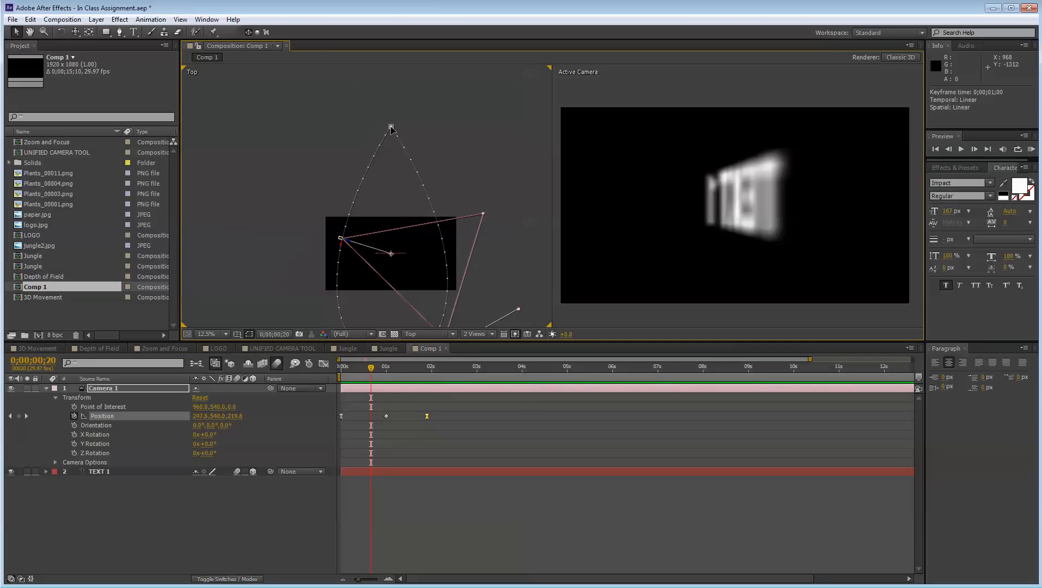
# Try moving the first Position keyframe to about -840, 540, -403 to reshape the camera path, and reselect the middle keyframe
pyautogui.press('h')
pyautogui.moveTo(393, 136); pyautogui.dragTo(366, 66)
pyautogui.press('v')
pyautogui.moveTo(356, 314); pyautogui.dragTo(243, 215)
pyautogui.press('space')
pyautogui.moveTo(348, 135); pyautogui.dragTo(360, 228)
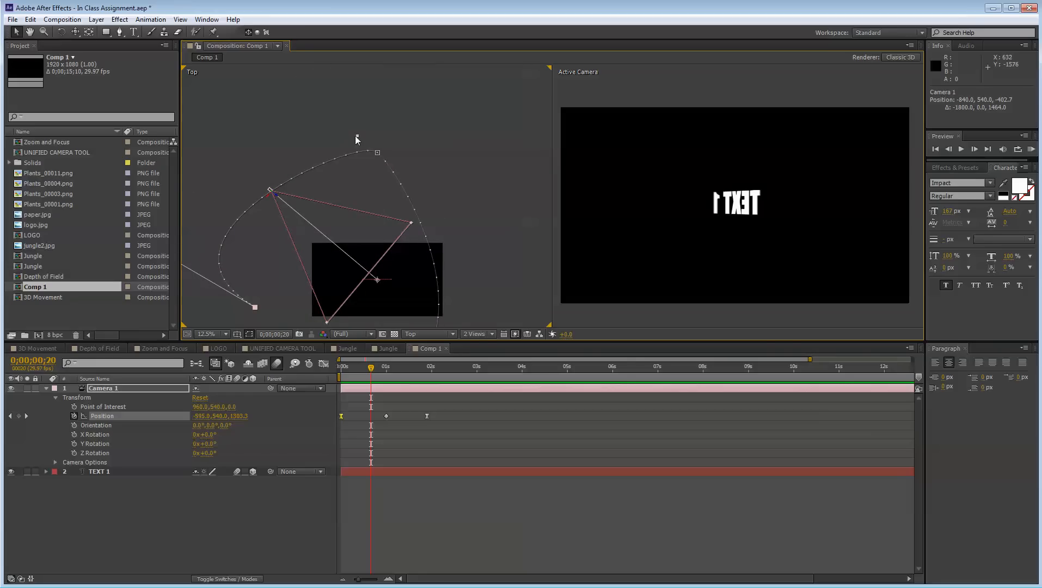
pyautogui.moveTo(357, 137); pyautogui.dragTo(377, 159)
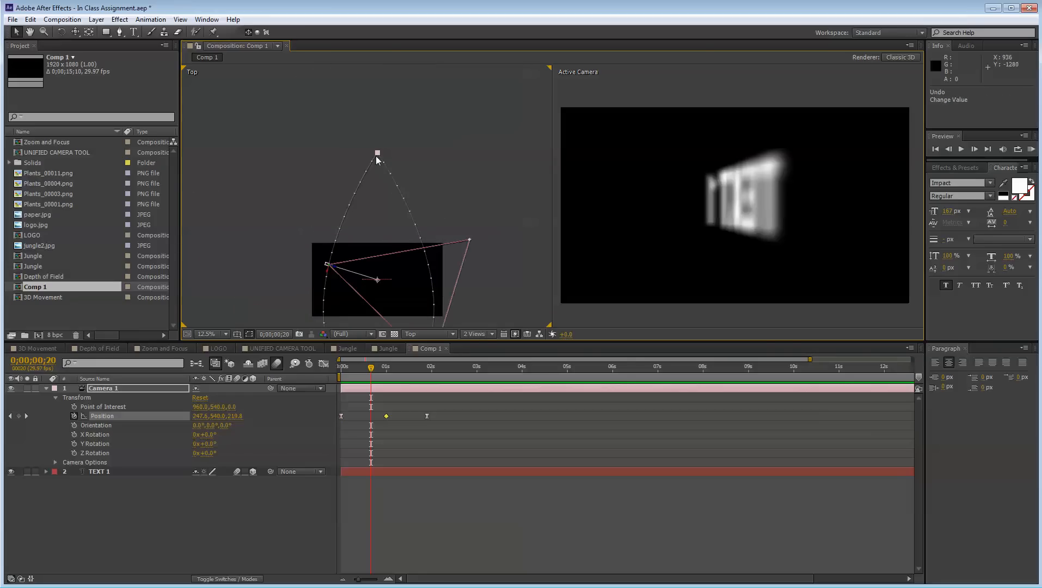
# Try shifting the front keyframe point of Camera 1's motion path in the Top view, and undo the move
pyautogui.click(429, 164)
pyautogui.press(',')
pyautogui.click(380, 388)
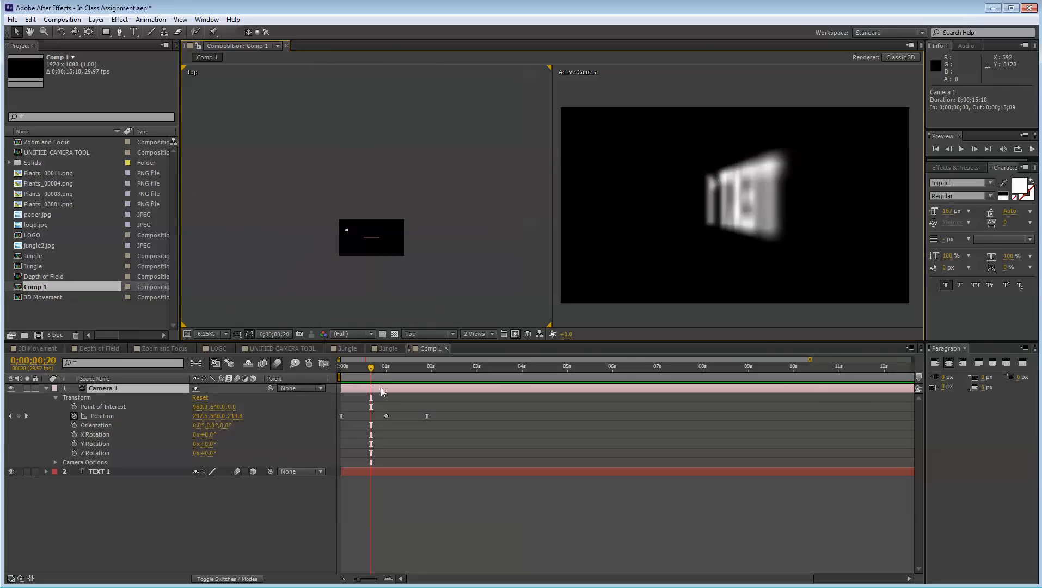
pyautogui.click(386, 417)
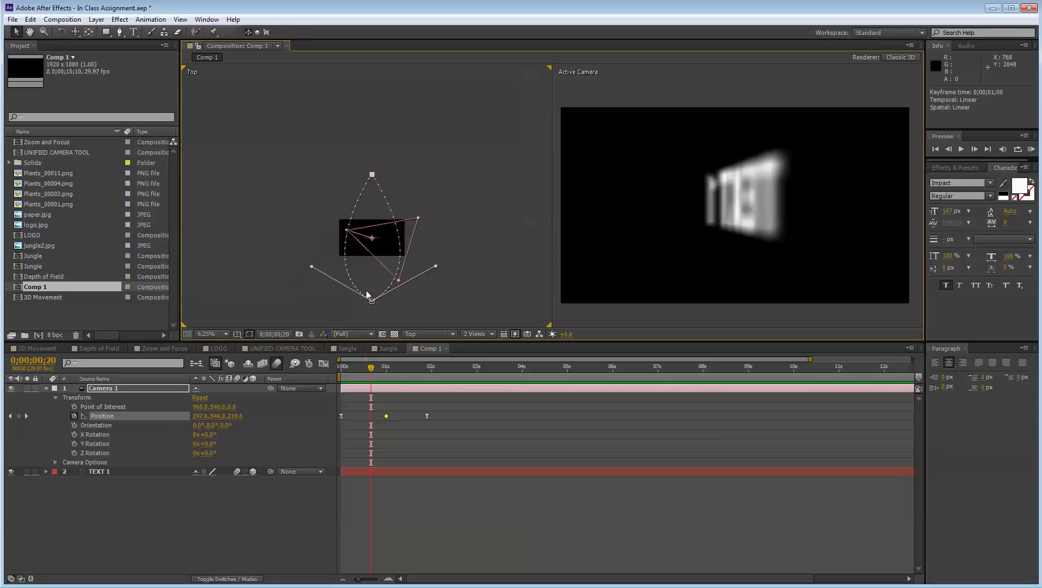
pyautogui.moveTo(371, 301)
pyautogui.mouseDown()
pyautogui.moveTo(314, 274)
pyautogui.moveTo(367, 298)
pyautogui.mouseUp()
pyautogui.hotkey('ctrl', 'z')
pyautogui.hotkey('ctrl', 'z')
# Try reshaping the camera path around the middle Position keyframe in the Top view, and undo the changes
pyautogui.scroll(2, 367, 211)
pyautogui.moveTo(405, 173); pyautogui.dragTo(370, 207)
pyautogui.scroll(3, 378, 244)
pyautogui.moveTo(364, 244); pyautogui.dragTo(372, 175)
pyautogui.hotkey('ctrl', 'z')
pyautogui.hotkey('ctrl', 'z')
pyautogui.scroll(-4, 380, 178)
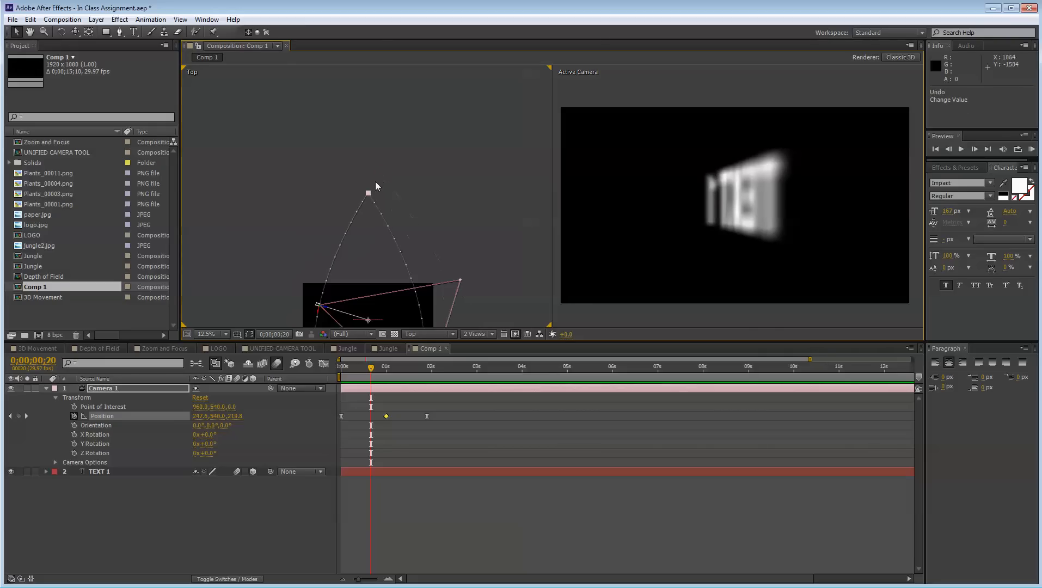
# Pull out curve handles on both sides of the middle Position keyframe to round the camera path behind TEXT 1
pyautogui.moveTo(357, 237); pyautogui.dragTo(353, 93)
pyautogui.moveTo(365, 306); pyautogui.dragTo(307, 283)
pyautogui.moveTo(344, 173); pyautogui.dragTo(345, 339)
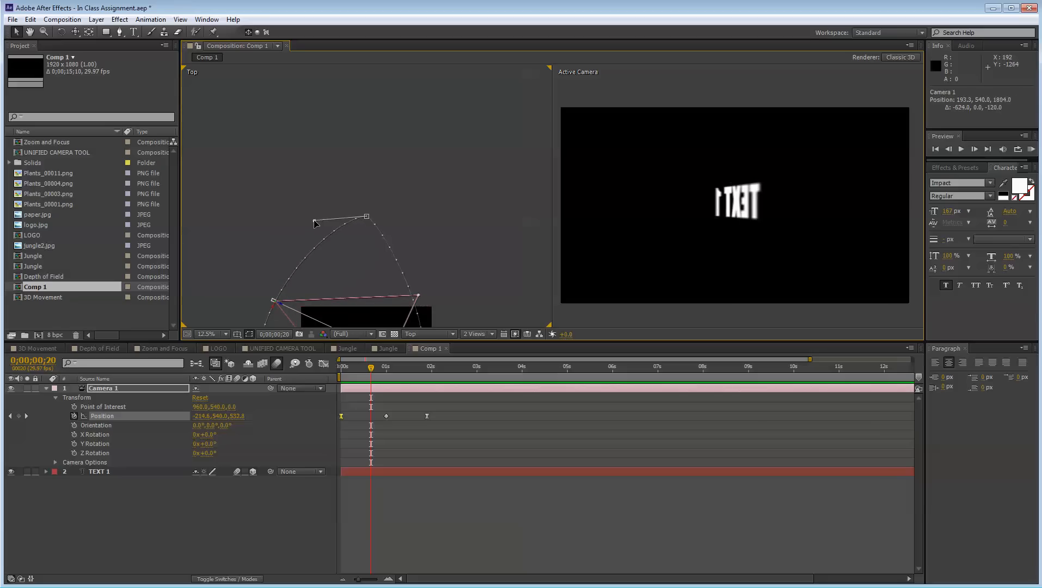
pyautogui.click(366, 216)
pyautogui.moveTo(379, 218); pyautogui.dragTo(425, 219)
# Lengthen both handles of the middle Position keyframe to widen the camera path on each side of TEXT 1
pyautogui.moveTo(387, 267); pyautogui.dragTo(387, 88)
pyautogui.moveTo(312, 269); pyautogui.dragTo(368, 295)
pyautogui.moveTo(371, 201); pyautogui.dragTo(350, 297)
pyautogui.click(349, 133)
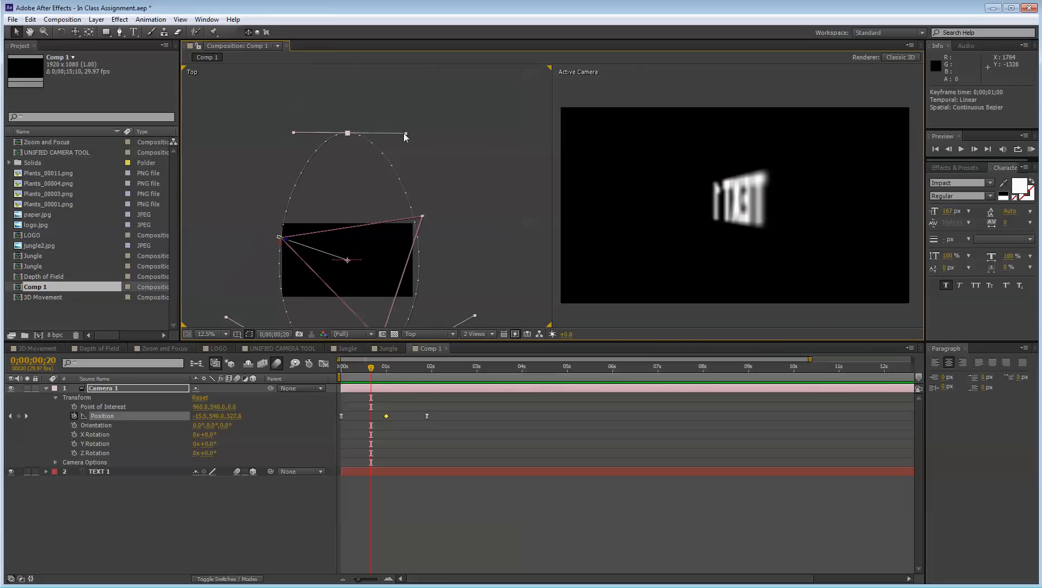
pyautogui.moveTo(405, 134); pyautogui.dragTo(450, 136)
pyautogui.moveTo(292, 137); pyautogui.dragTo(220, 136)
# Level the two handles of the front Position keyframe to smooth the path there, and preview the camera move
pyautogui.moveTo(349, 253); pyautogui.dragTo(349, 130)
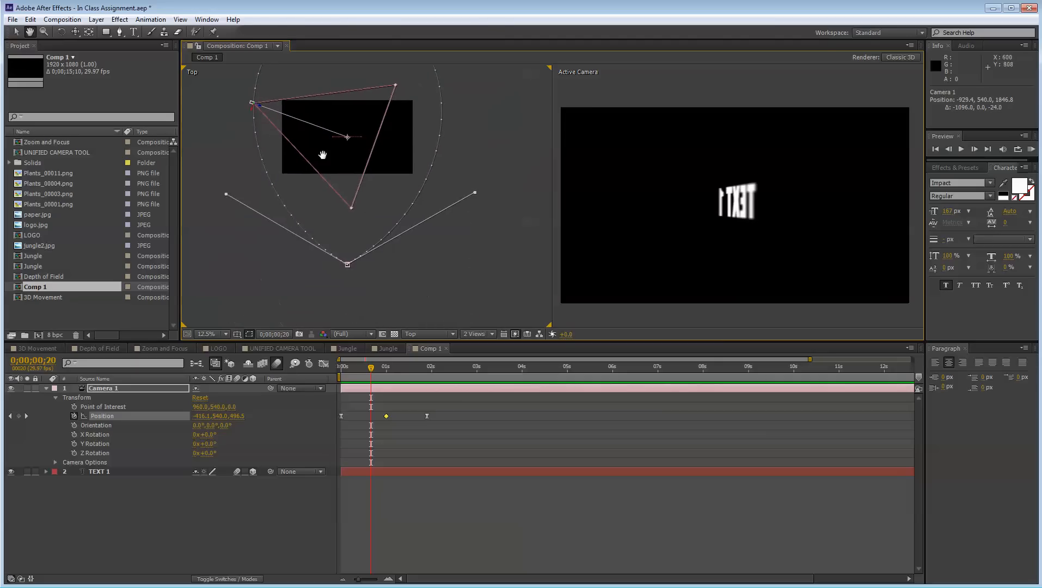
pyautogui.moveTo(222, 193); pyautogui.dragTo(218, 267)
pyautogui.moveTo(475, 194); pyautogui.dragTo(486, 264)
pyautogui.press('h')
pyautogui.press('space')
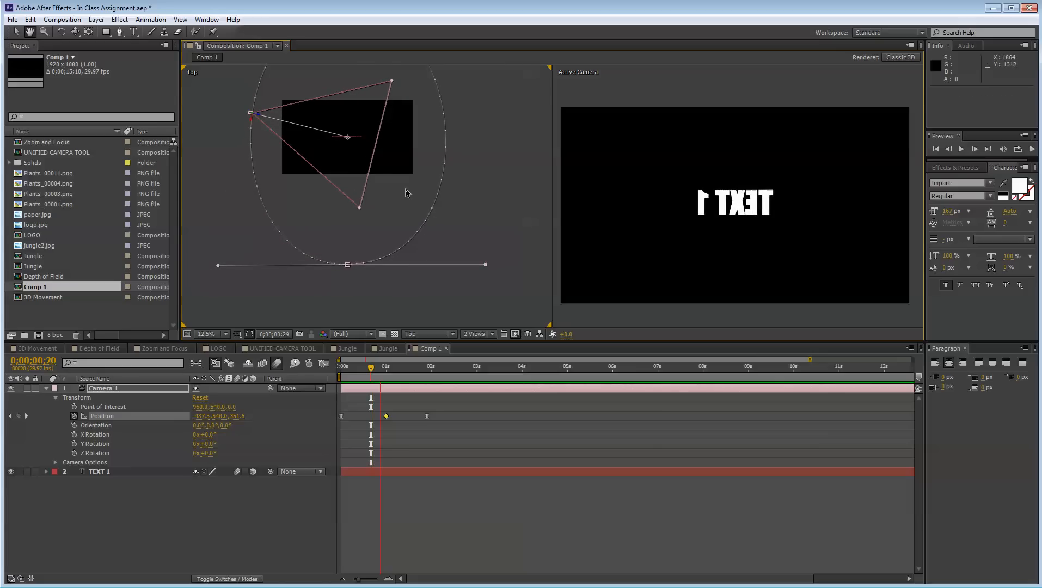
pyautogui.press('space')
# Extend the handles of the middle and front Position keyframes outward until the camera path forms a near-perfect circle around TEXT 1
pyautogui.scroll(-1, 404, 188)
pyautogui.moveTo(407, 195); pyautogui.dragTo(419, 234)
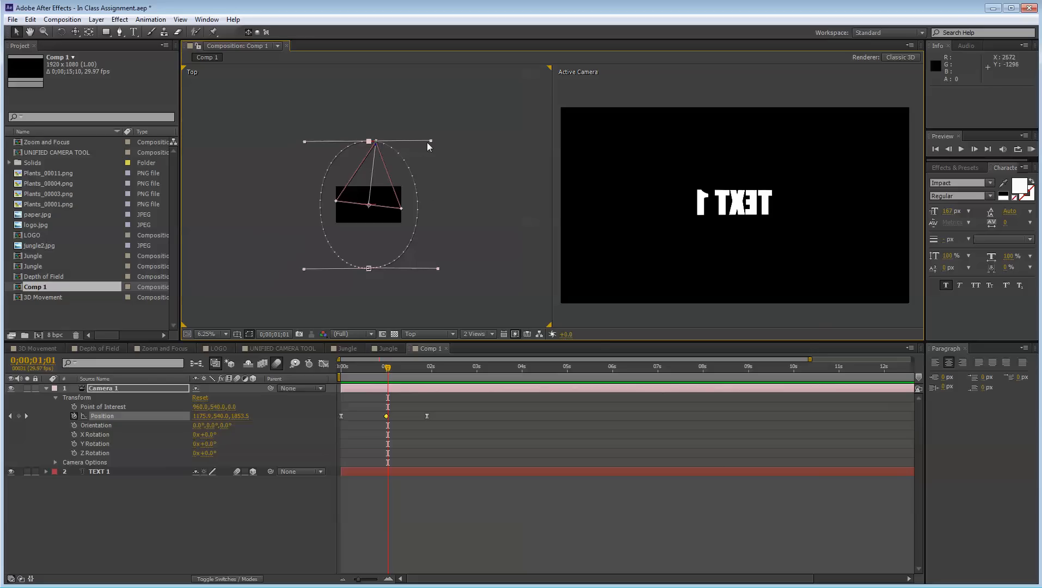
pyautogui.moveTo(431, 141); pyautogui.dragTo(452, 143)
pyautogui.moveTo(306, 142); pyautogui.dragTo(282, 144)
pyautogui.moveTo(303, 270); pyautogui.dragTo(281, 272)
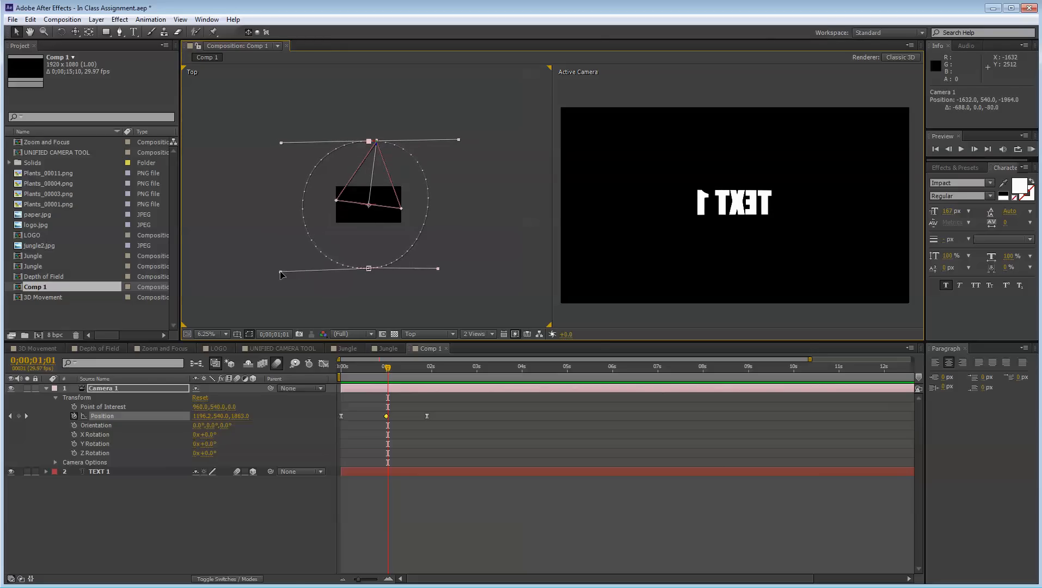
pyautogui.moveTo(440, 270); pyautogui.dragTo(467, 269)
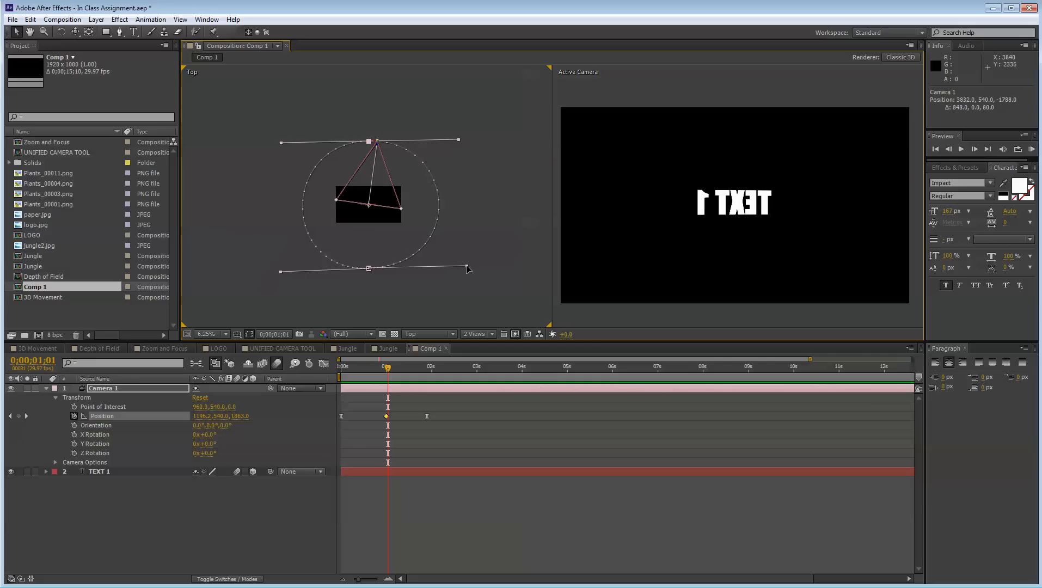
pyautogui.moveTo(280, 271); pyautogui.dragTo(284, 269)
pyautogui.moveTo(467, 266); pyautogui.dragTo(458, 270)
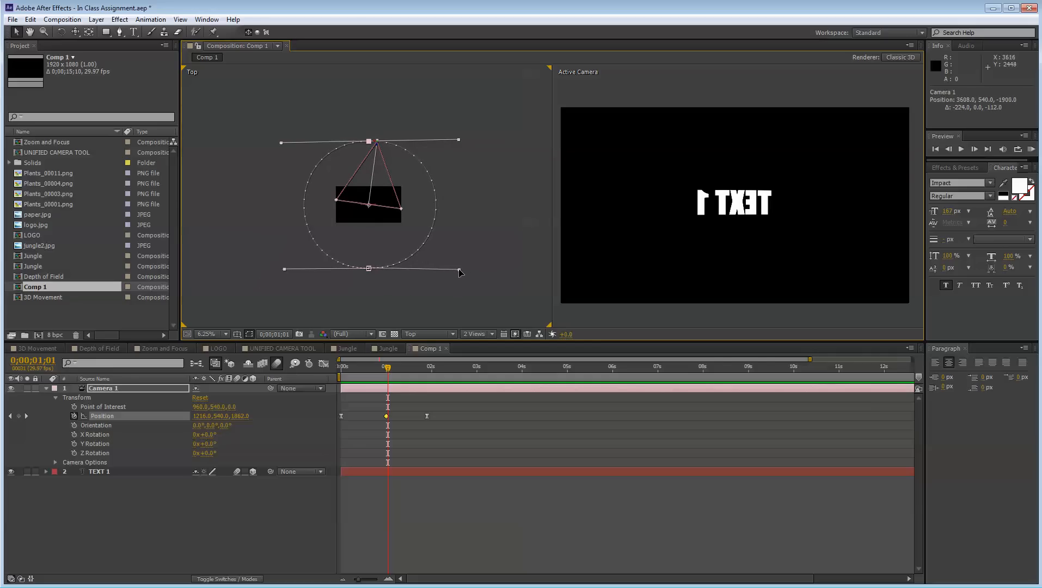
# Scrub to 0;00;00;29 and examine Camera 1's circular path and view of TEXT 1
pyautogui.click(417, 275)
pyautogui.click(395, 388)
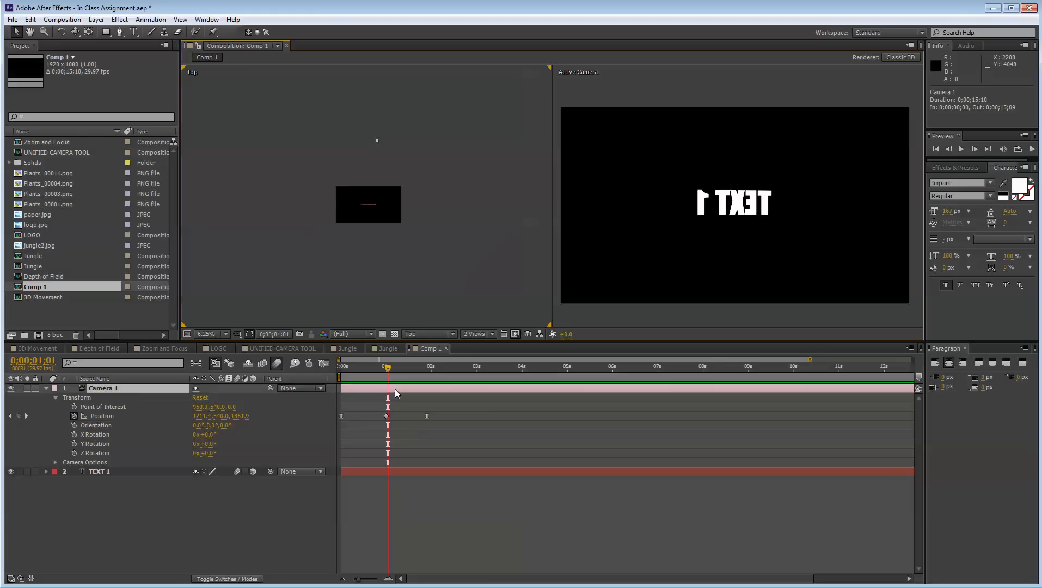
pyautogui.moveTo(388, 368)
pyautogui.mouseDown()
pyautogui.moveTo(343, 370)
pyautogui.moveTo(421, 374)
pyautogui.moveTo(358, 376)
pyautogui.moveTo(336, 358)
pyautogui.moveTo(426, 388)
pyautogui.moveTo(340, 375)
pyautogui.moveTo(405, 370)
pyautogui.moveTo(385, 369)
pyautogui.mouseUp()
pyautogui.click(724, 202)
pyautogui.click(488, 428)
pyautogui.click(393, 391)
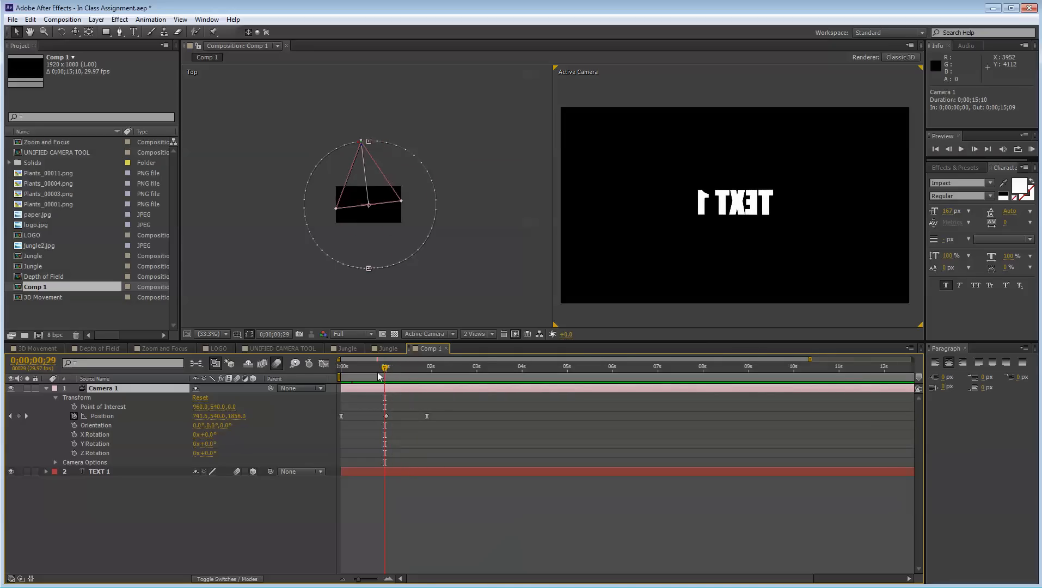
# Try changing Camera 1's Y Rotation, undo the change and deselect the camera
pyautogui.click(97, 443)
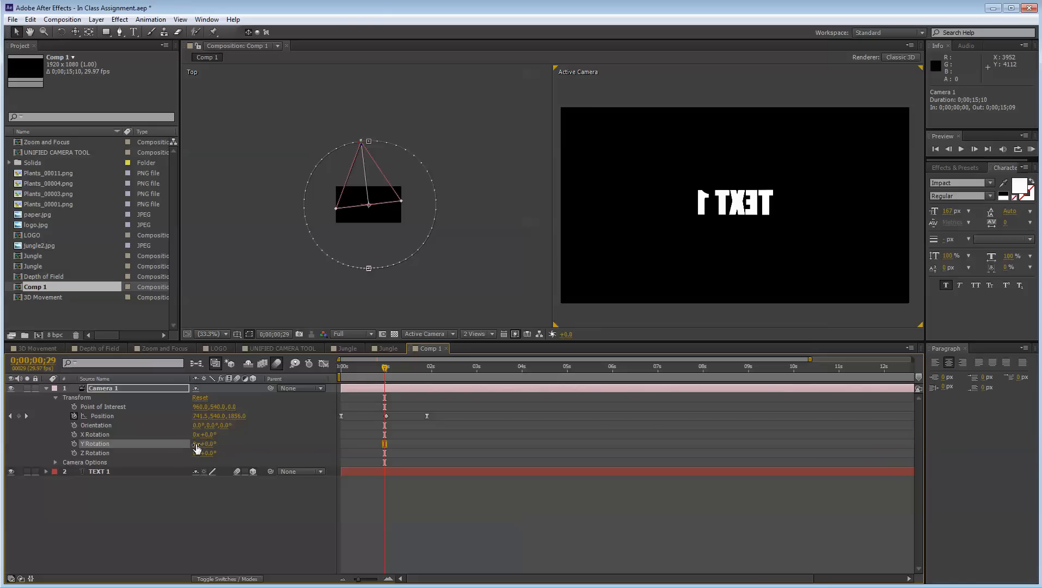
pyautogui.hotkey('ctrl', 'z')
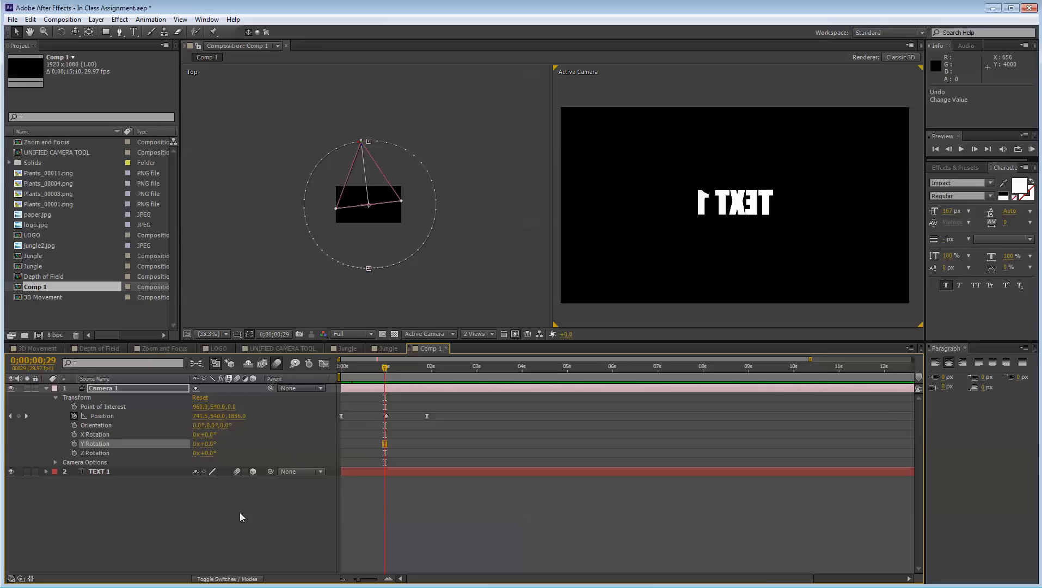
pyautogui.click(223, 512)
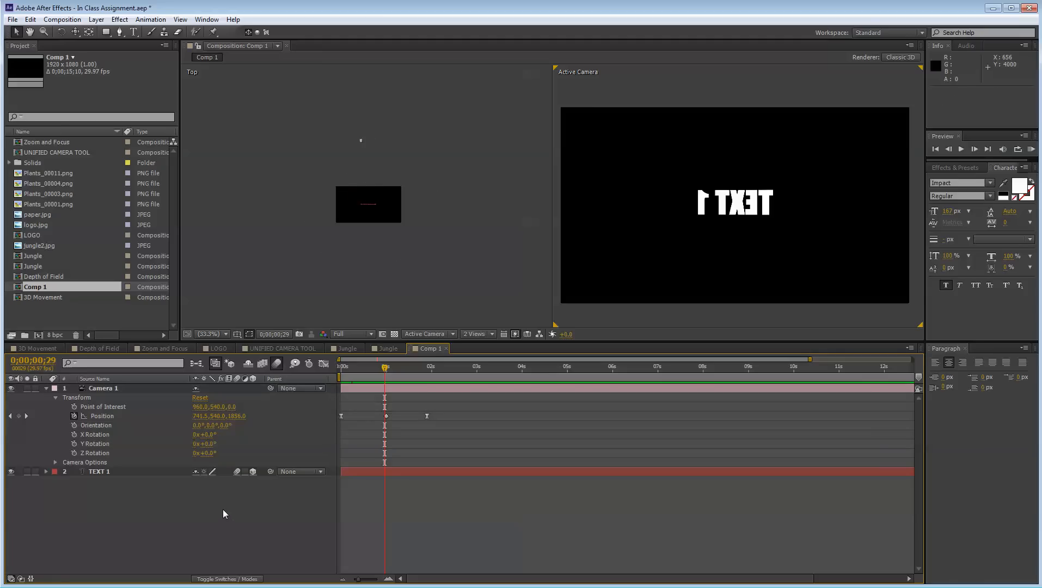
# Scrub to 0;00;01;26 and delete all of Camera 1's Position keyframes
pyautogui.moveTo(386, 372); pyautogui.dragTo(436, 381)
pyautogui.click(439, 386)
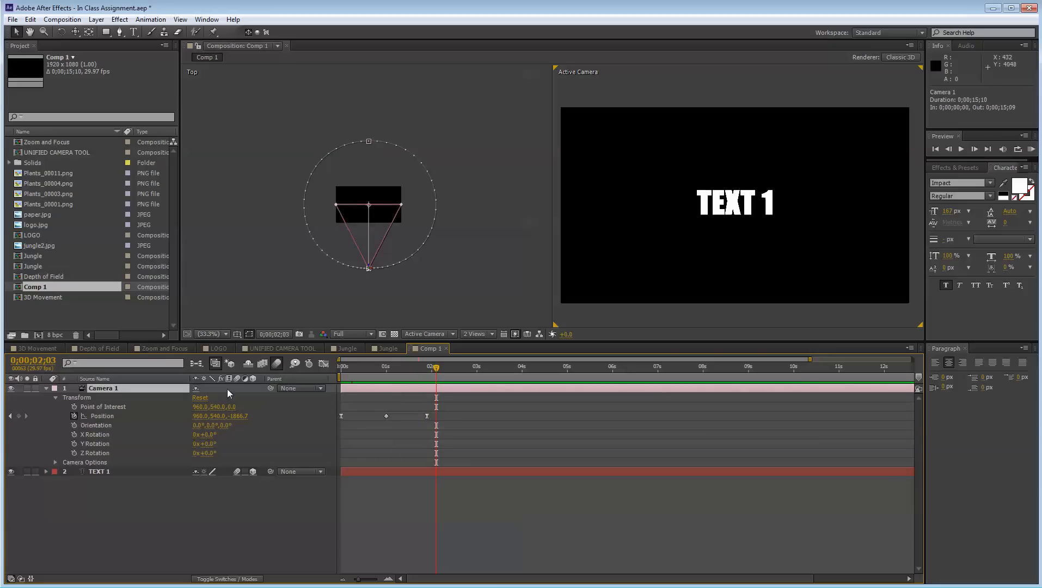
pyautogui.click(115, 418)
pyautogui.moveTo(417, 370)
pyautogui.mouseDown()
pyautogui.moveTo(357, 364)
pyautogui.moveTo(430, 372)
pyautogui.mouseUp()
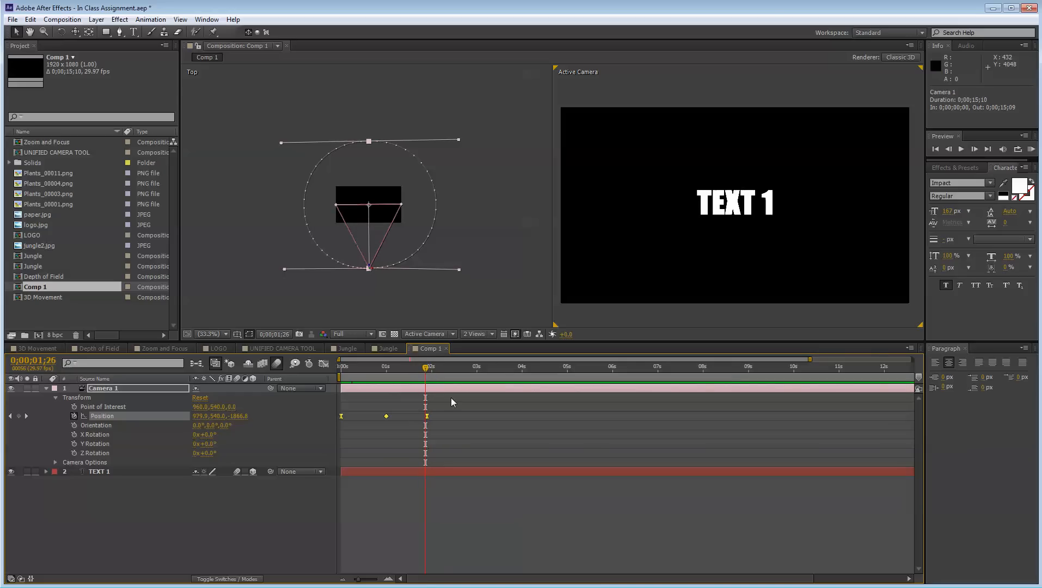
pyautogui.moveTo(450, 398); pyautogui.dragTo(347, 432)
pyautogui.press('Delete')
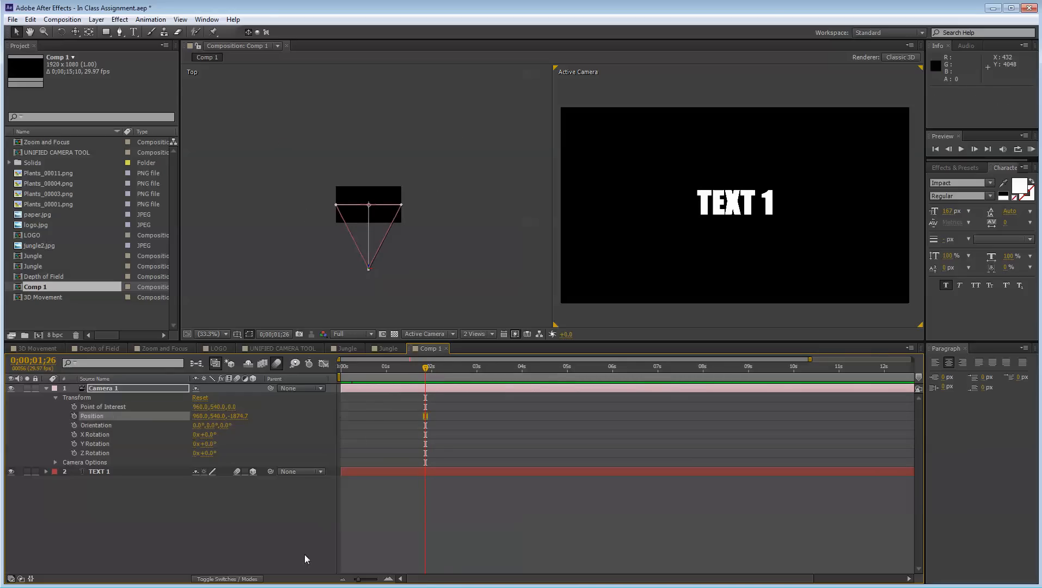
pyautogui.click(304, 554)
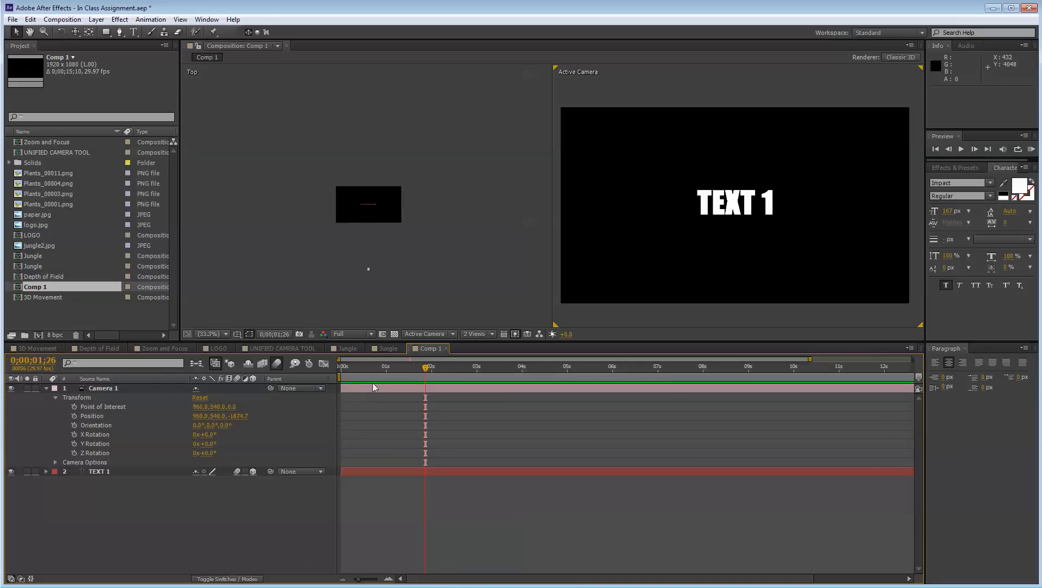
# Return to 0;00;00;00 and select Camera 1 in the Top view at 12.5% magnification
pyautogui.click(212, 334)
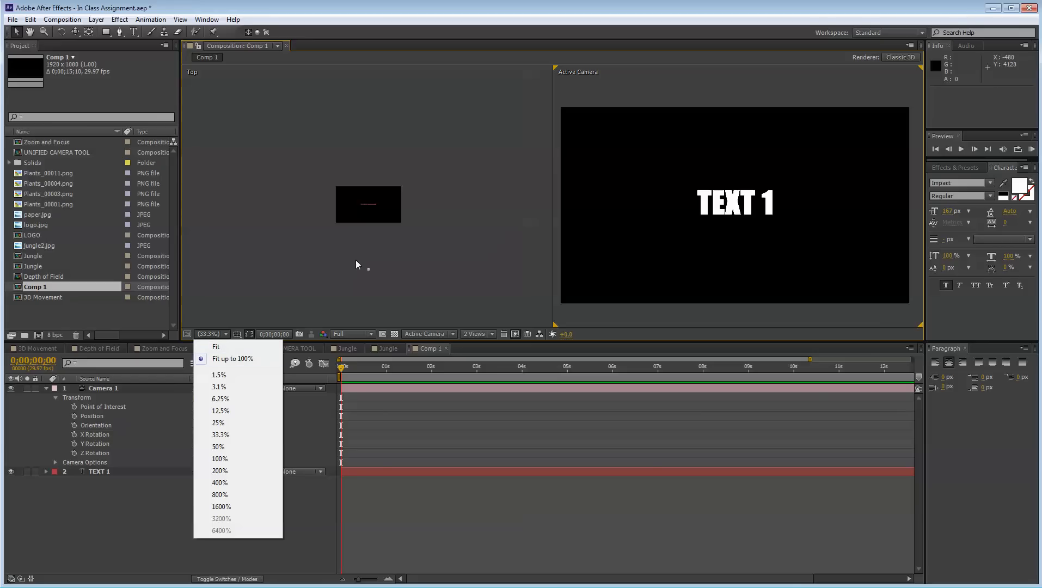
pyautogui.click(356, 260)
pyautogui.scroll(1, 357, 259)
pyautogui.press('space')
pyautogui.moveTo(358, 256); pyautogui.dragTo(355, 195)
pyautogui.click(368, 277)
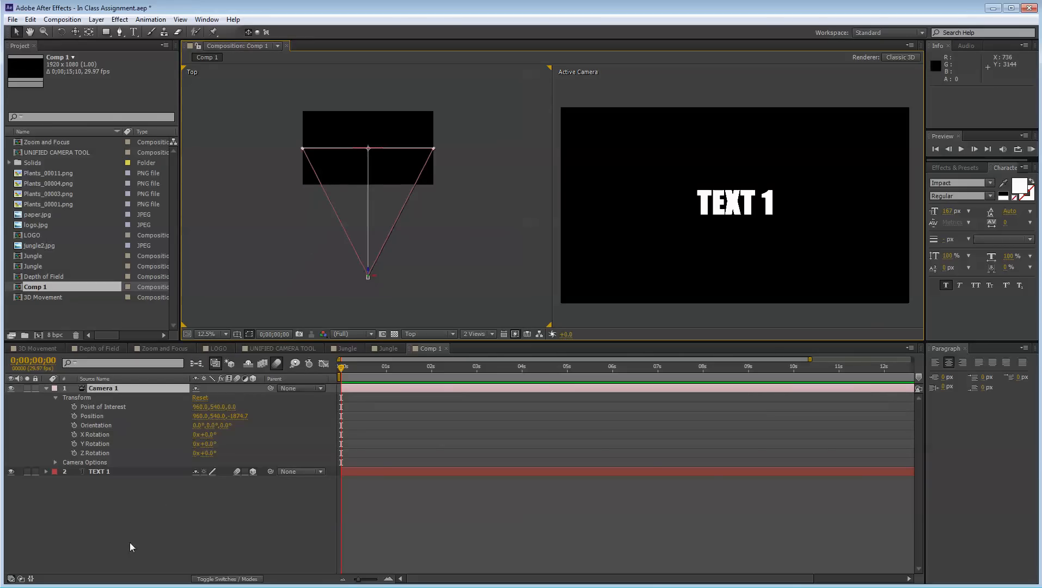
# Look through the available camera tools: Unified, Orbit, Track XY and Track Z
pyautogui.click(77, 32)
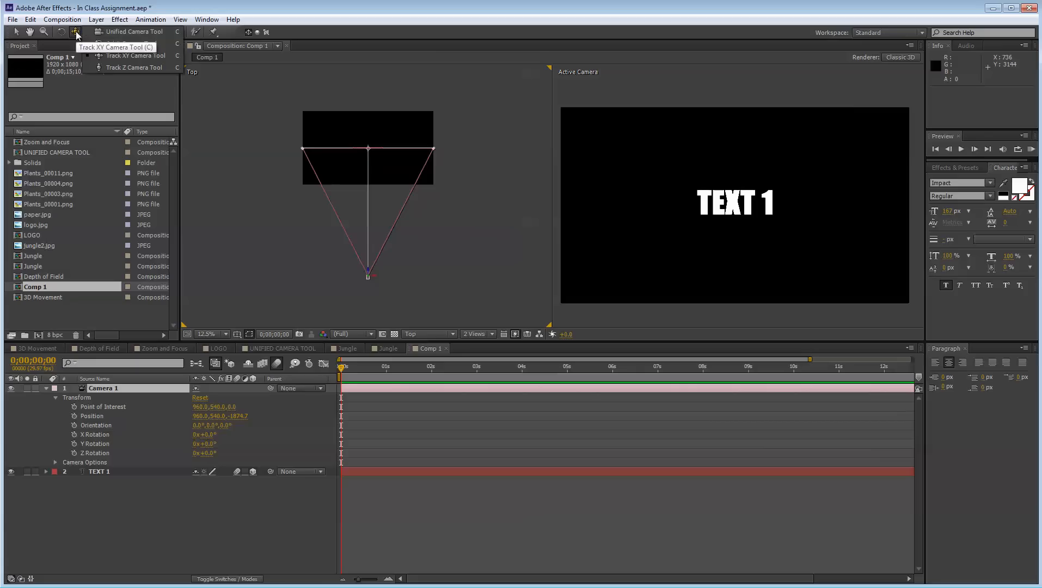
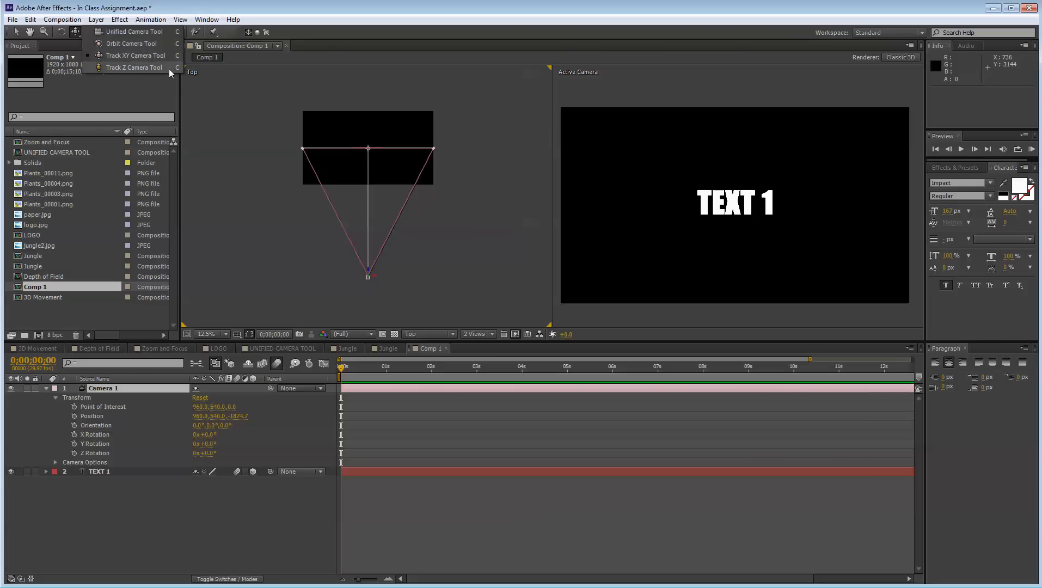
pyautogui.click(204, 523)
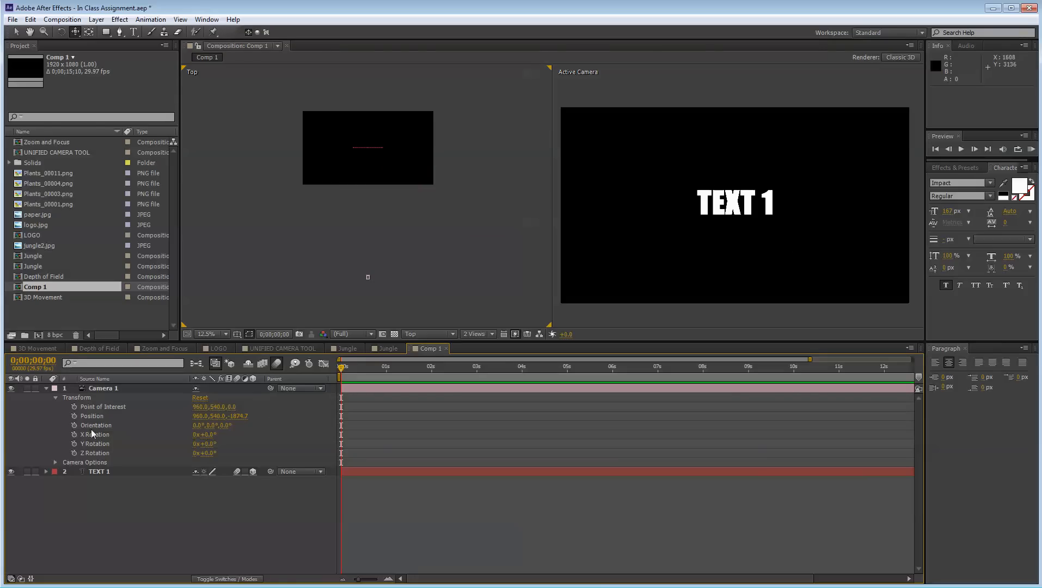
pyautogui.click(77, 32)
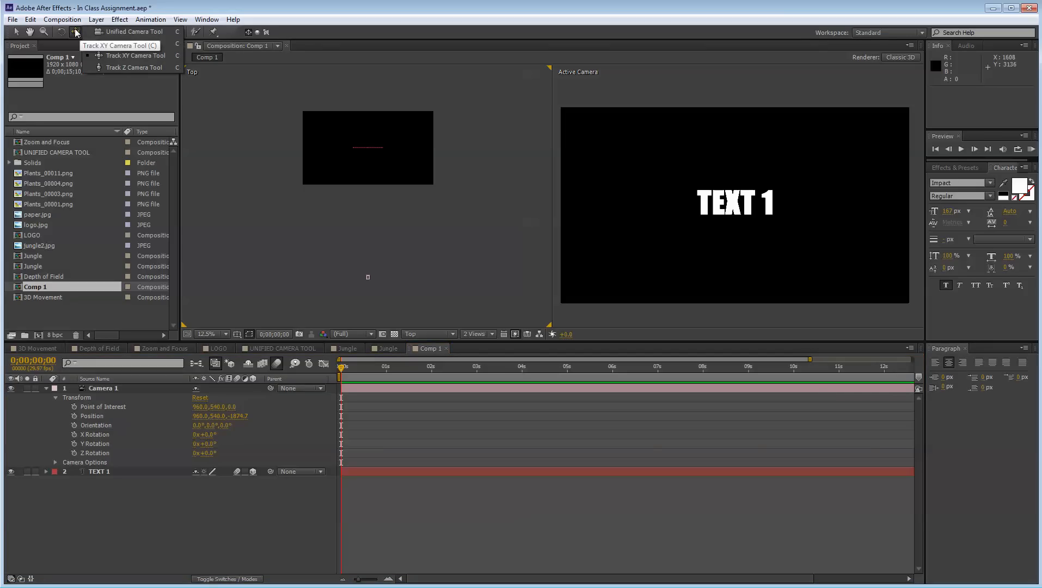
pyautogui.click(76, 33)
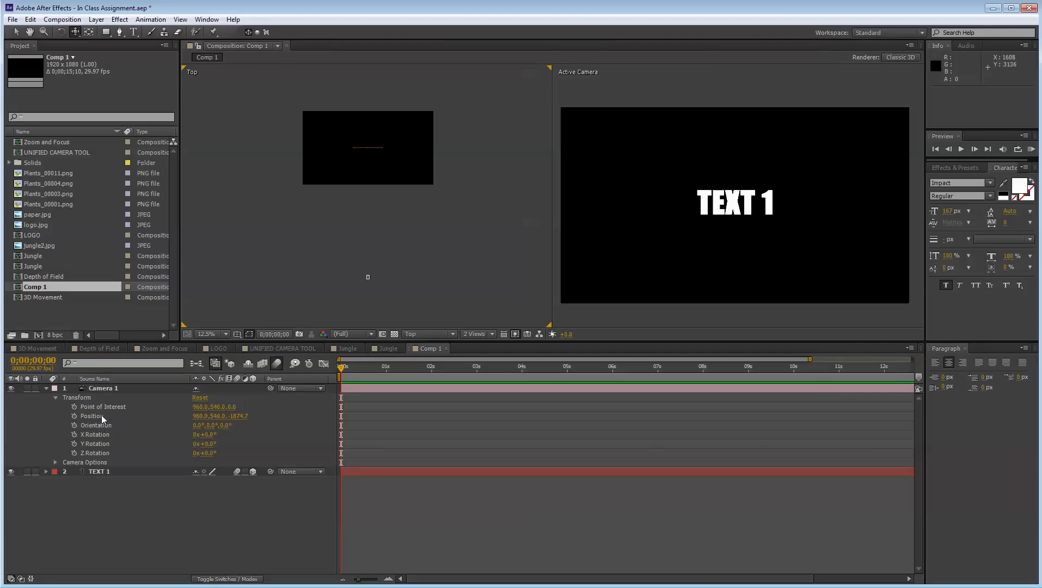
# Start keyframing Camera 1's Point of Interest and Position at 0;00;00;00
pyautogui.click(74, 408)
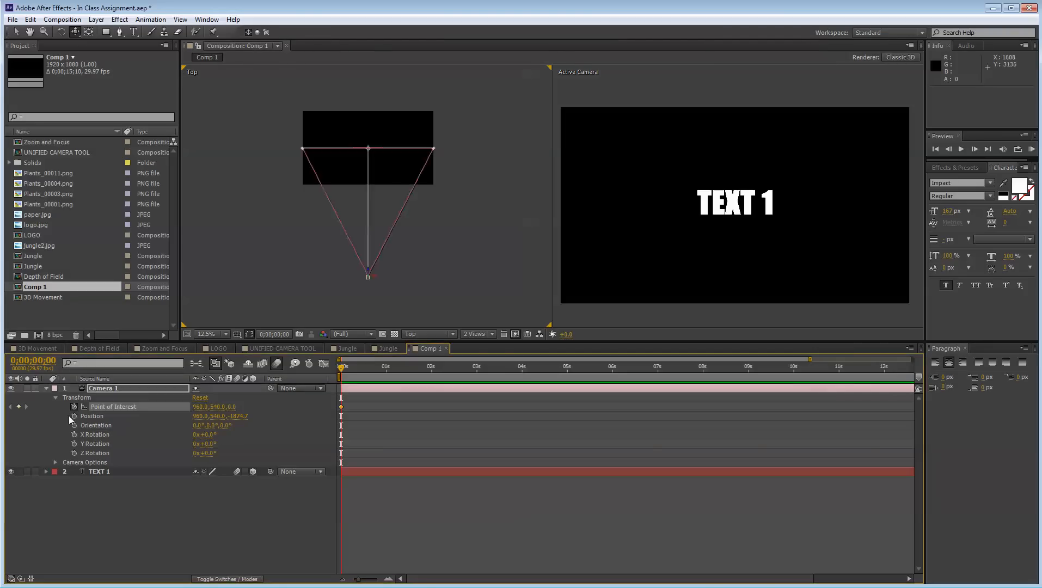
pyautogui.click(69, 417)
pyautogui.click(75, 418)
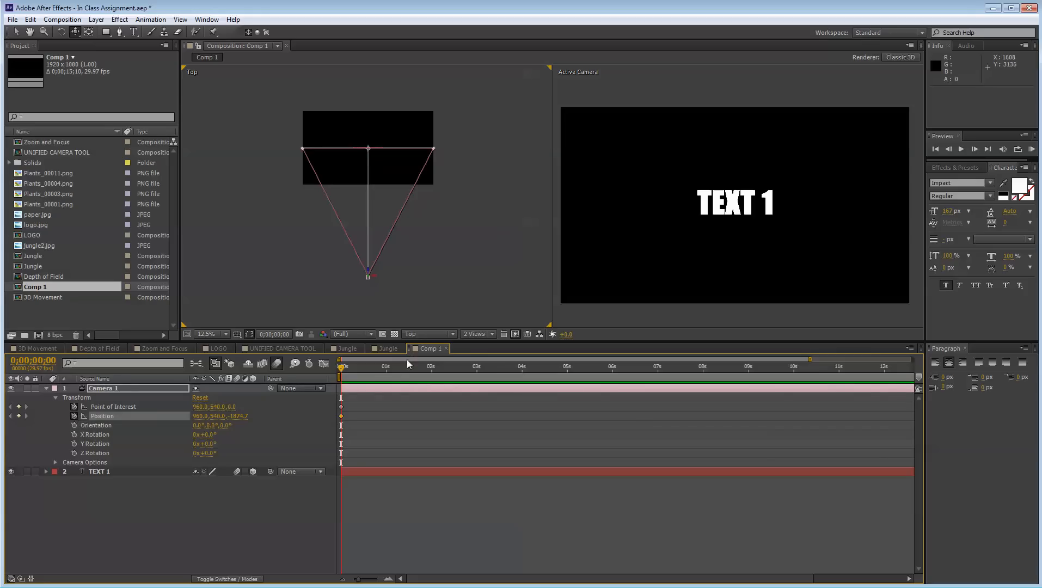
# Move to 0;00;01;13 and activate the Orbit Camera Tool
pyautogui.click(402, 372)
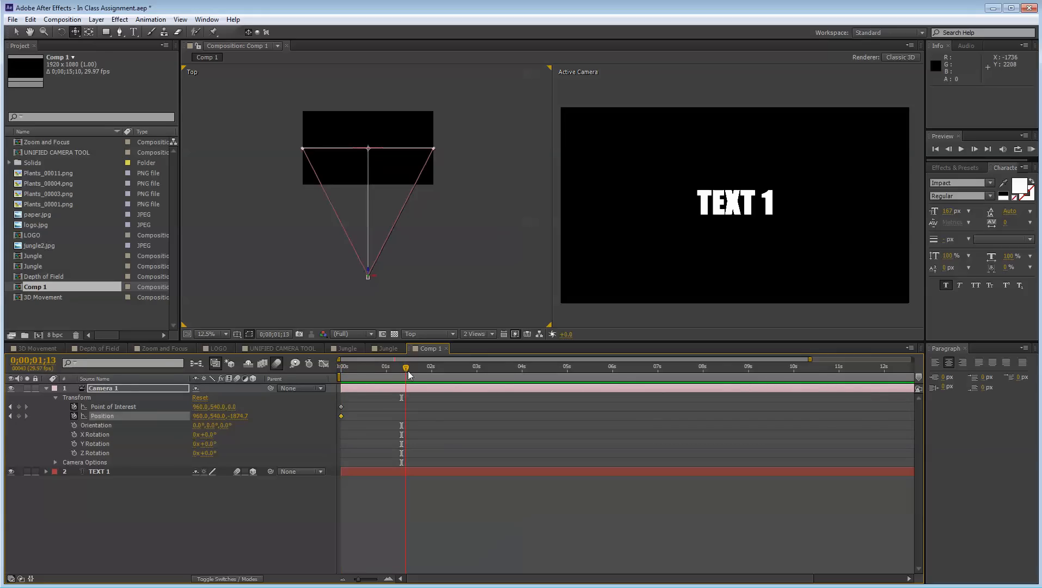
pyautogui.moveTo(77, 33); pyautogui.dragTo(115, 42)
# Try orbiting the camera behind TEXT 1 to about 936, 540, 1875, and undo the orbit adjustments
pyautogui.moveTo(722, 202); pyautogui.dragTo(852, 221)
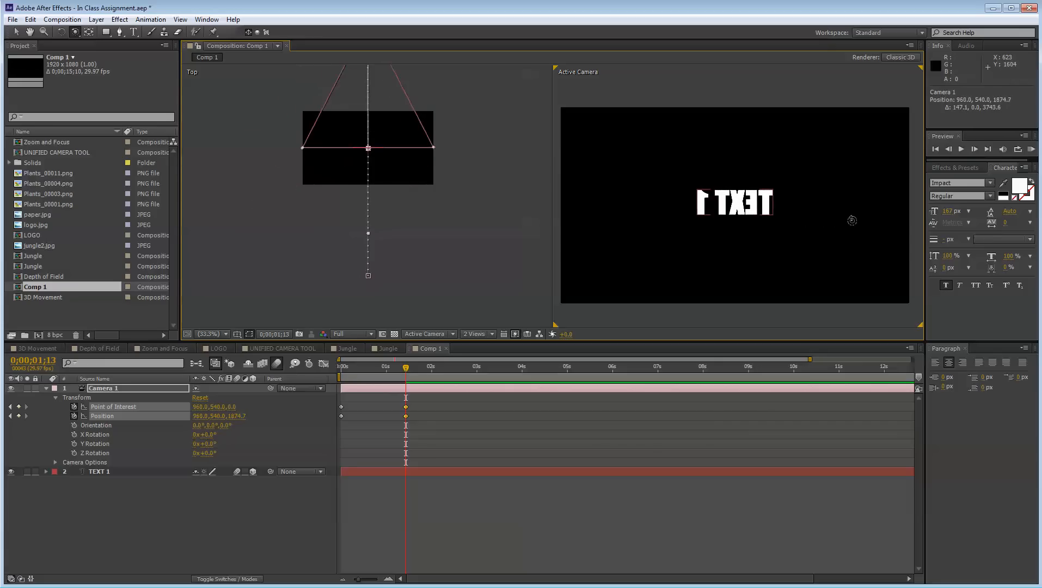
pyautogui.press('space')
pyautogui.moveTo(403, 188); pyautogui.dragTo(374, 167)
pyautogui.press('space')
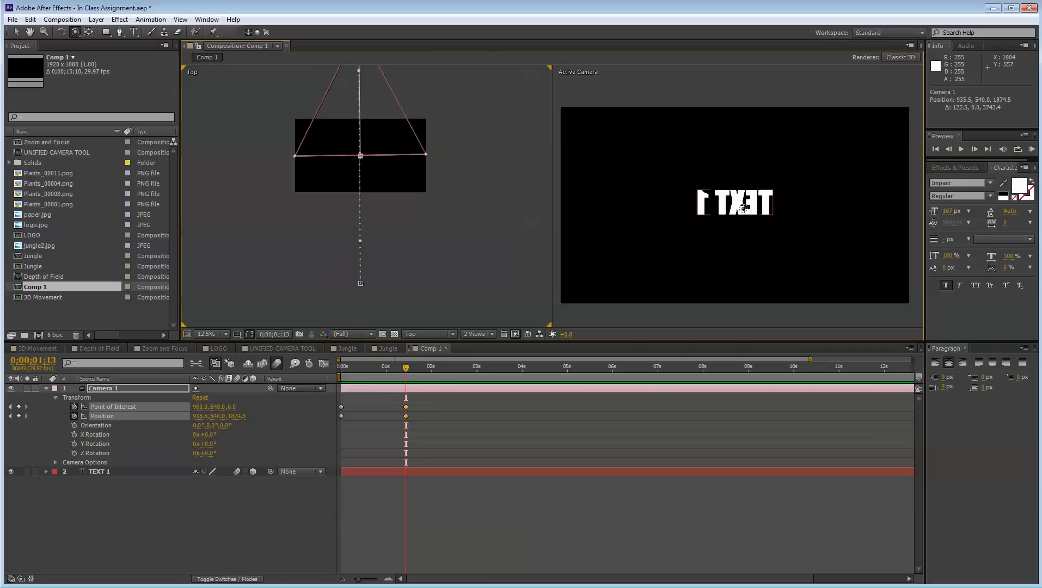
pyautogui.moveTo(745, 210); pyautogui.dragTo(817, 216)
pyautogui.hotkey('ctrl', 'z')
pyautogui.hotkey('ctrl', 'z')
pyautogui.hotkey('ctrl', 'z')
pyautogui.hotkey('ctrl', 'z')
pyautogui.hotkey('ctrl', 'z')
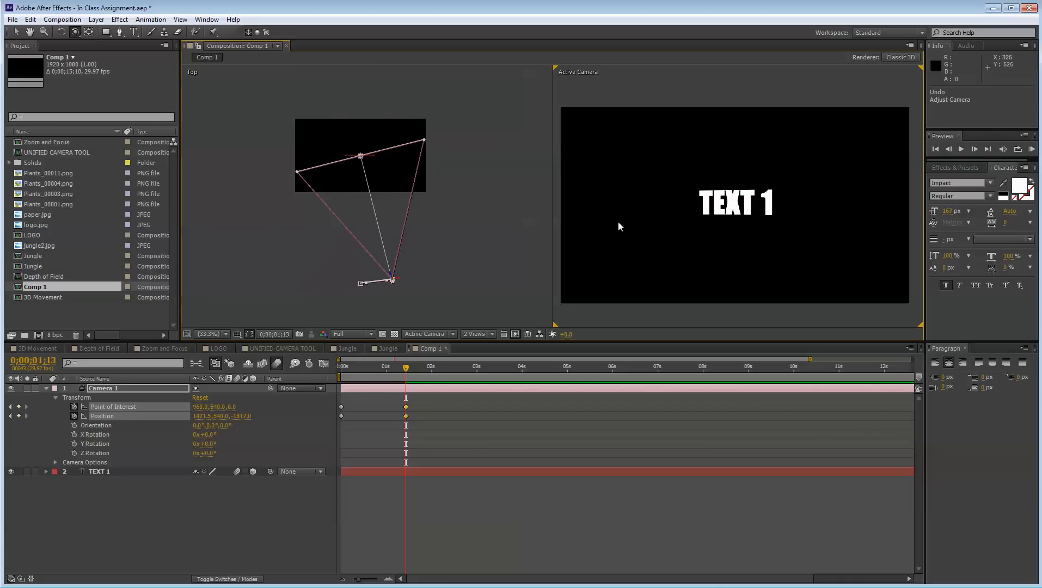
pyautogui.hotkey('ctrl', 'z')
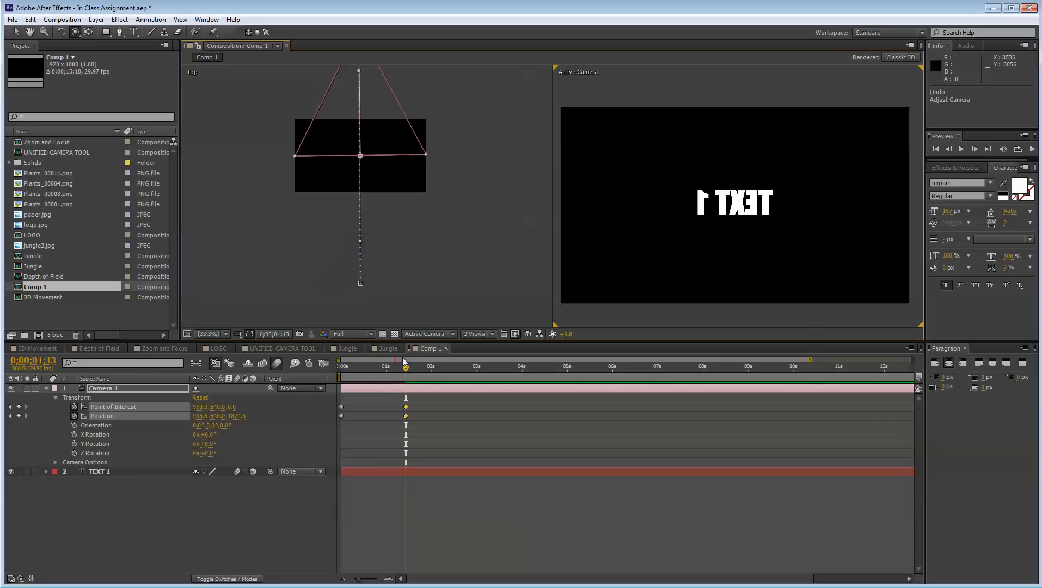
pyautogui.hotkey('ctrl', 'z')
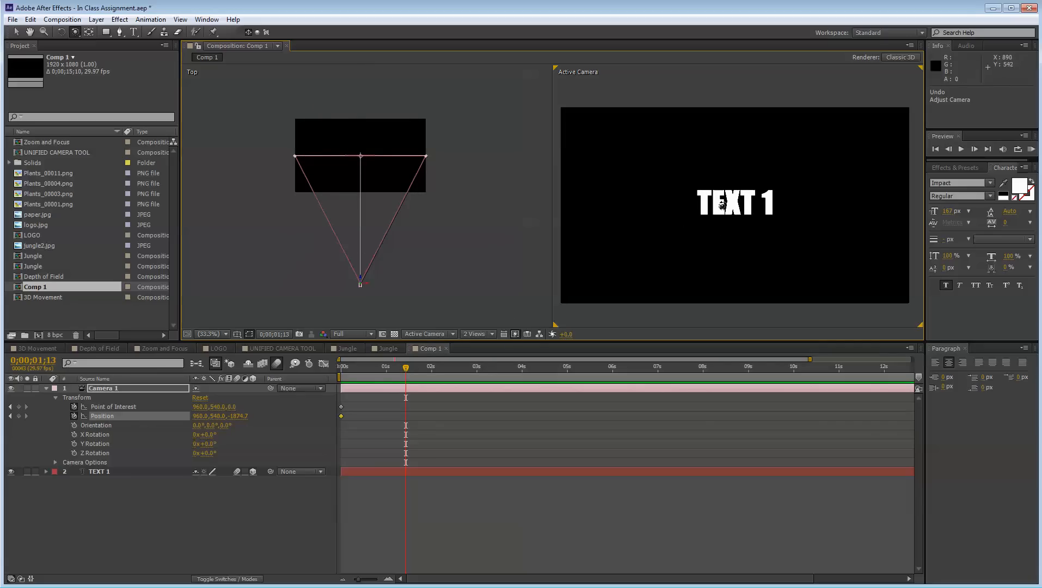
# Orbit Camera 1 behind TEXT 1 to about 960, 540, 1875 at 0;00;01;13
pyautogui.moveTo(724, 205); pyautogui.dragTo(853, 214)
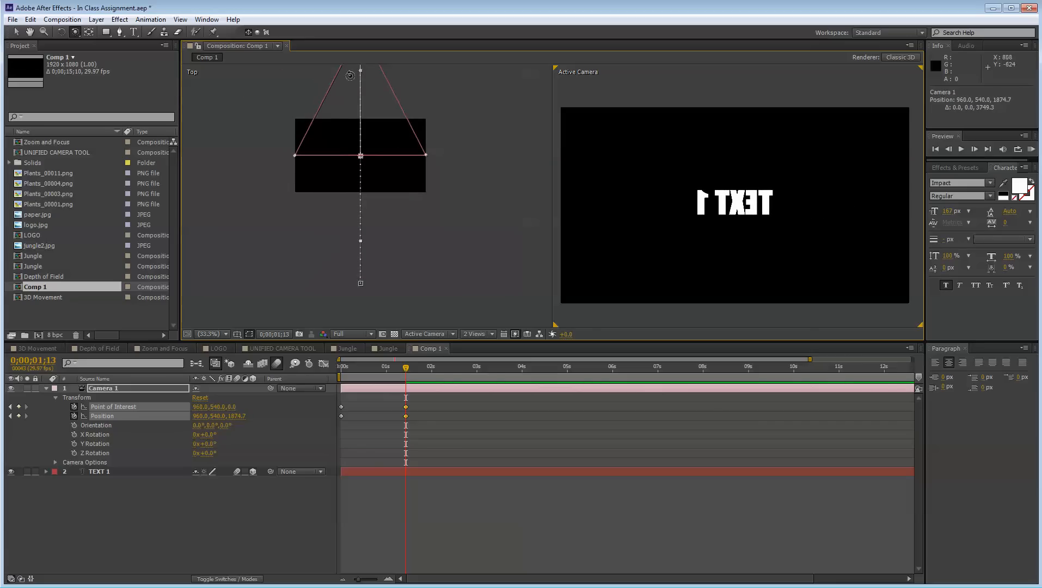
pyautogui.moveTo(409, 374)
pyautogui.mouseDown()
pyautogui.moveTo(330, 379)
pyautogui.moveTo(406, 376)
pyautogui.mouseUp()
pyautogui.press('h')
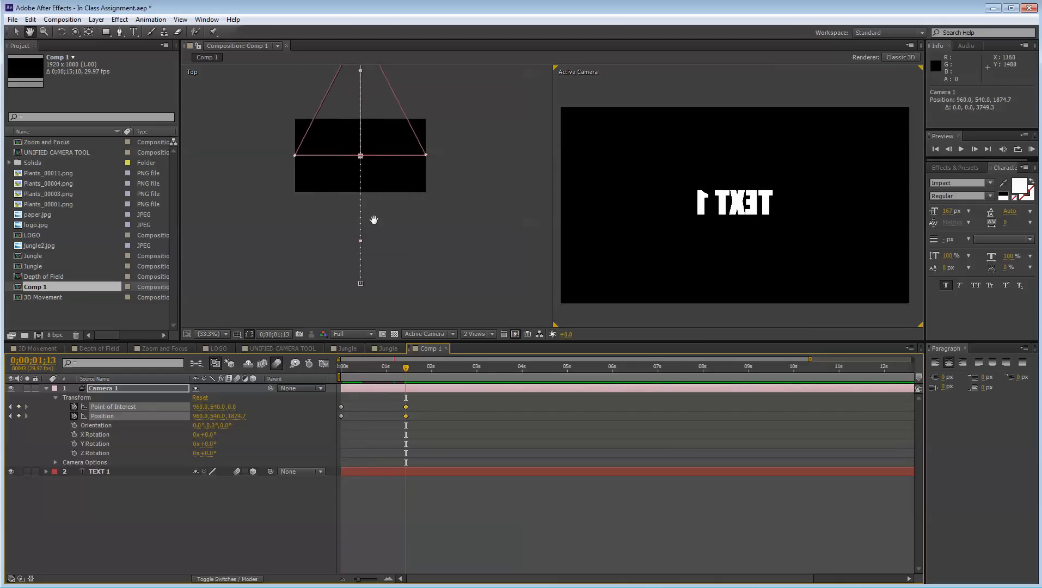
# Bend Camera 1's straight motion path into a half circle around TEXT 1 in the Top view by extending both keyframe tangents
pyautogui.press('c')
pyautogui.click(23, 32)
pyautogui.click(359, 241)
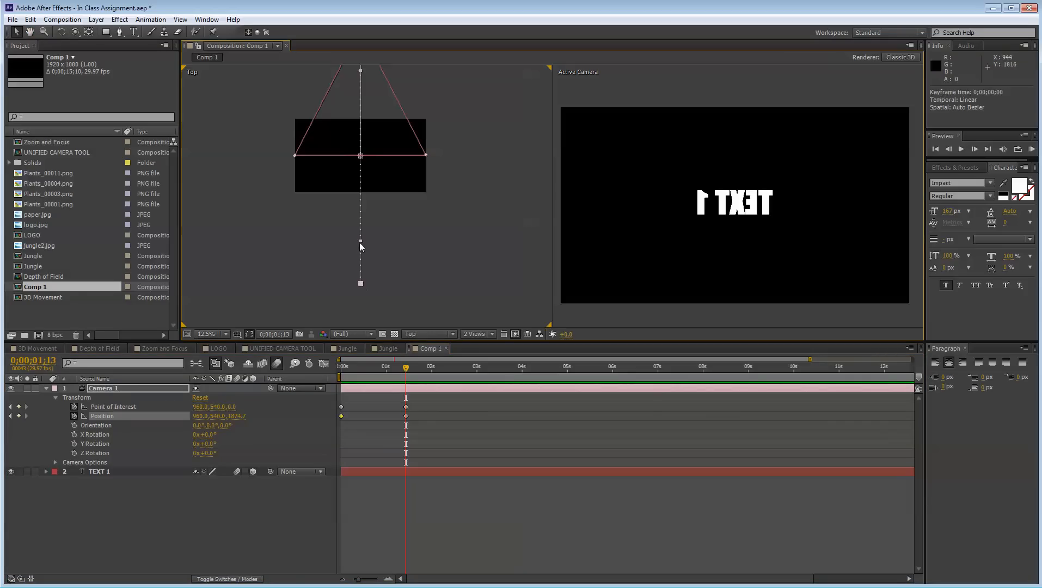
pyautogui.moveTo(361, 241); pyautogui.dragTo(202, 283)
pyautogui.press('h')
pyautogui.moveTo(255, 210); pyautogui.dragTo(282, 311)
pyautogui.press('v')
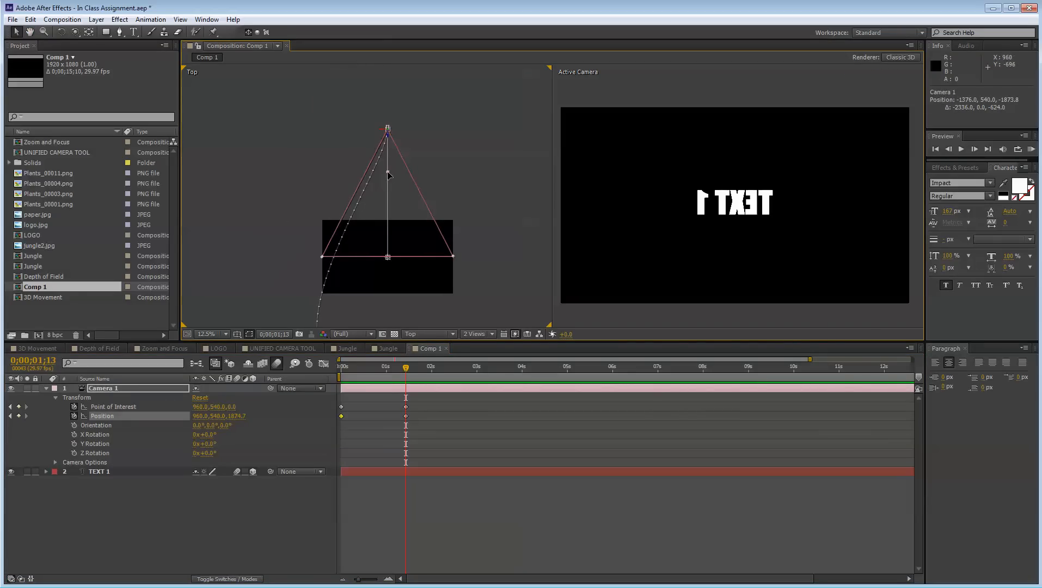
pyautogui.moveTo(389, 174); pyautogui.dragTo(210, 136)
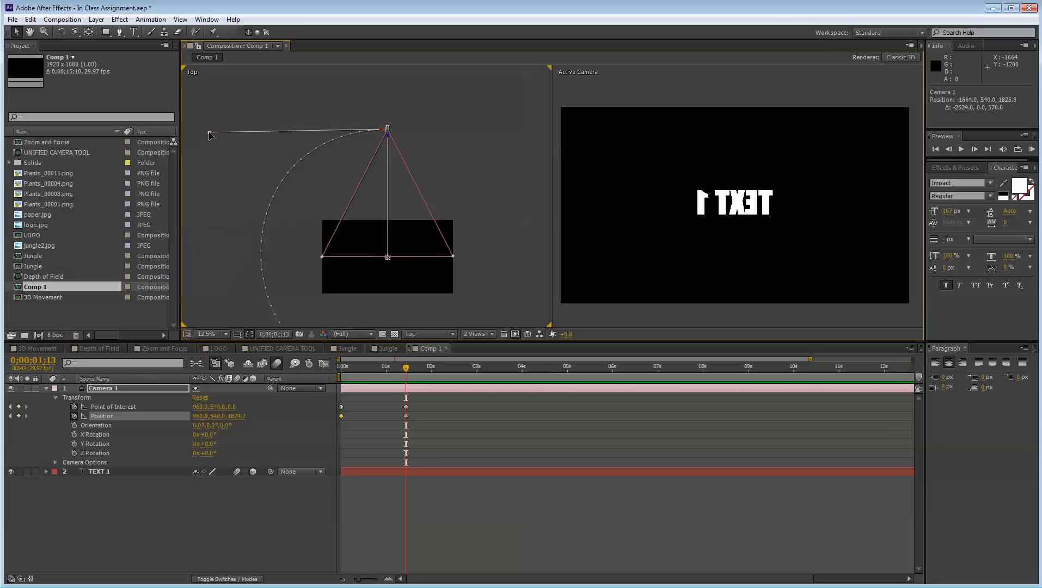
pyautogui.press('h')
pyautogui.moveTo(318, 237); pyautogui.dragTo(280, 139)
pyautogui.press('v')
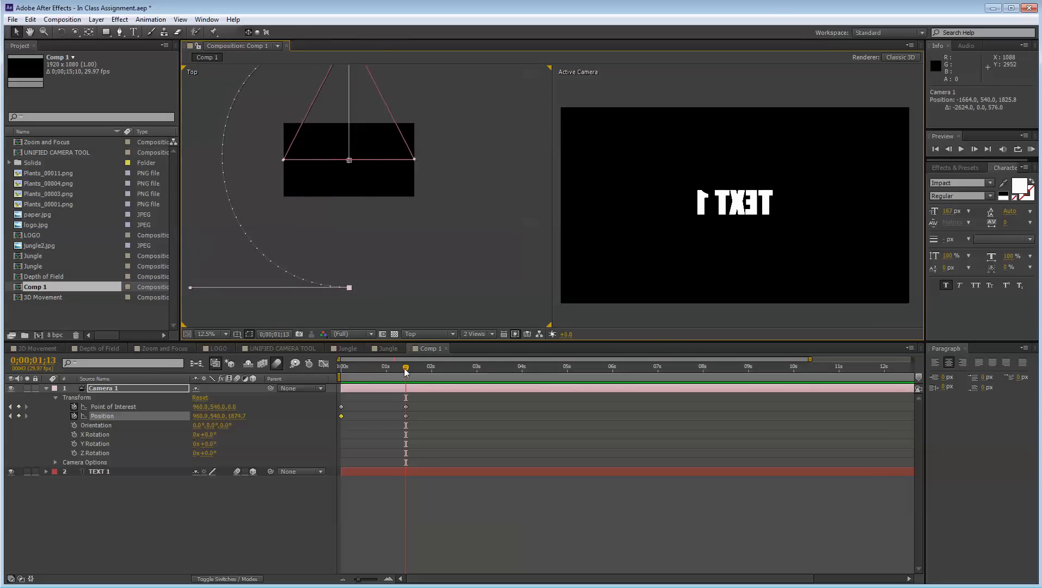
pyautogui.moveTo(406, 371); pyautogui.dragTo(382, 377)
# Undo the motion path tangent adjustments and the camera orbit
pyautogui.hotkey('ctrl', 'z')
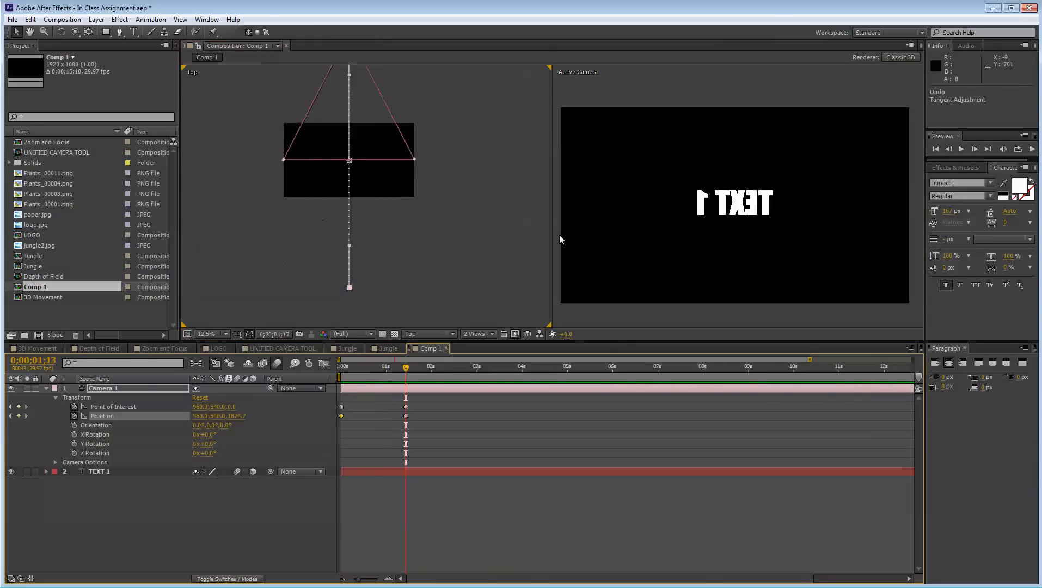
pyautogui.hotkey('ctrl', 'z')
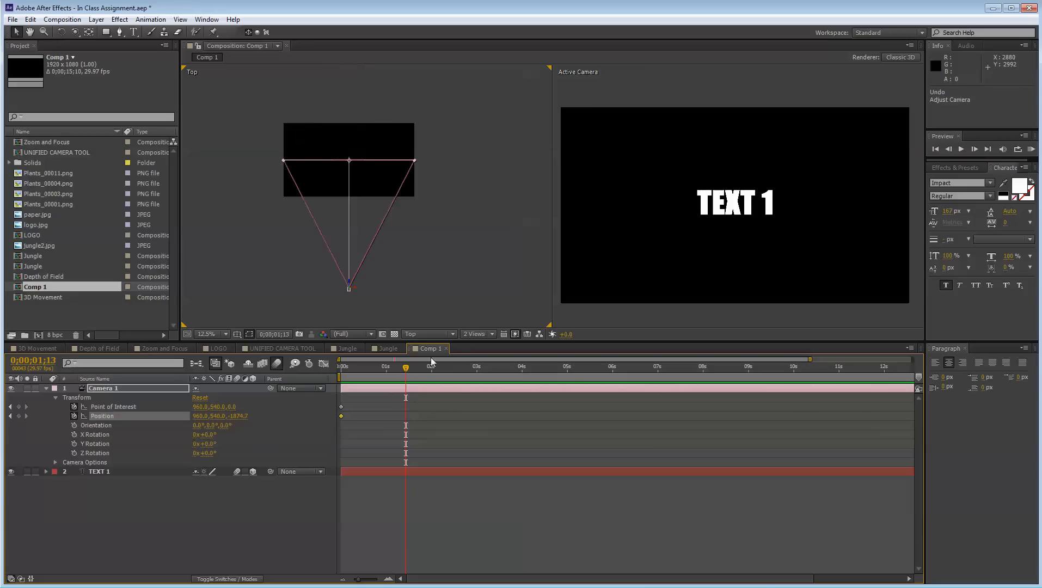
pyautogui.click(473, 335)
pyautogui.click(486, 369)
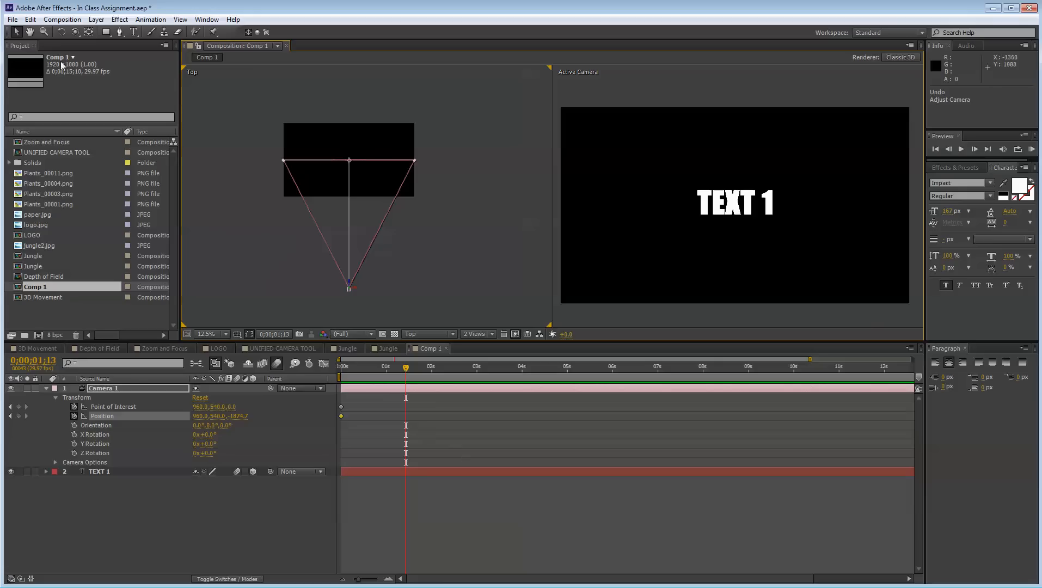
# Track Camera 1 sideways with the Track XY Camera Tool, ending at about 938.9, 540, -1874.7
pyautogui.click(76, 34)
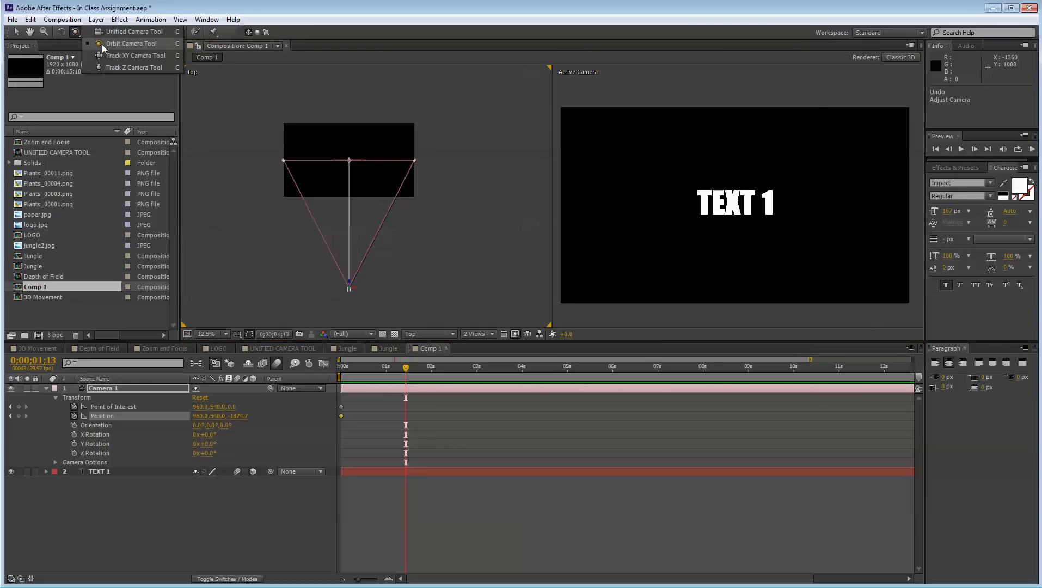
pyautogui.click(75, 33)
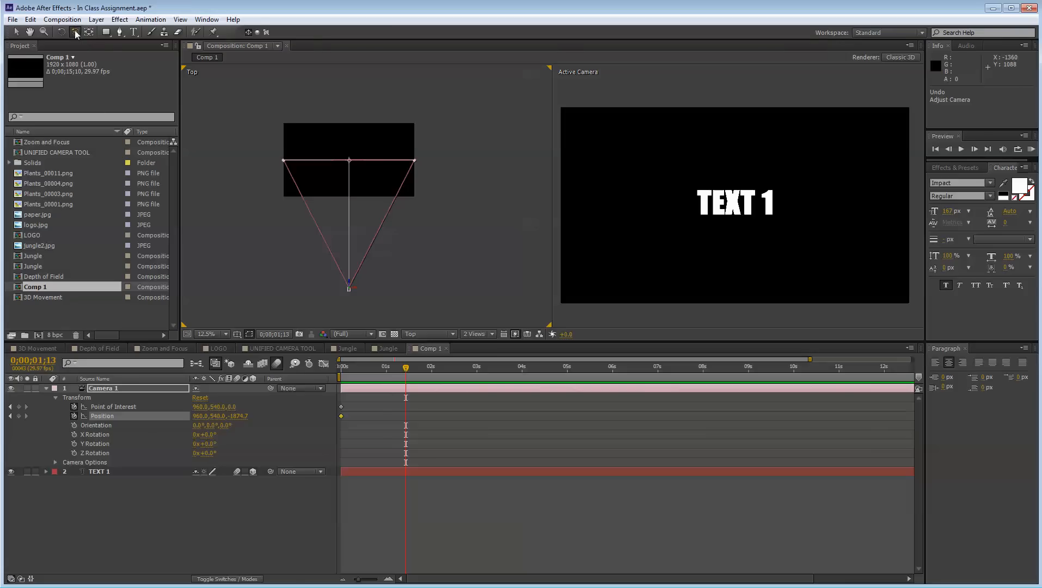
pyautogui.moveTo(74, 33); pyautogui.dragTo(122, 57)
pyautogui.moveTo(74, 34); pyautogui.dragTo(145, 63)
pyautogui.moveTo(709, 211); pyautogui.dragTo(875, 217)
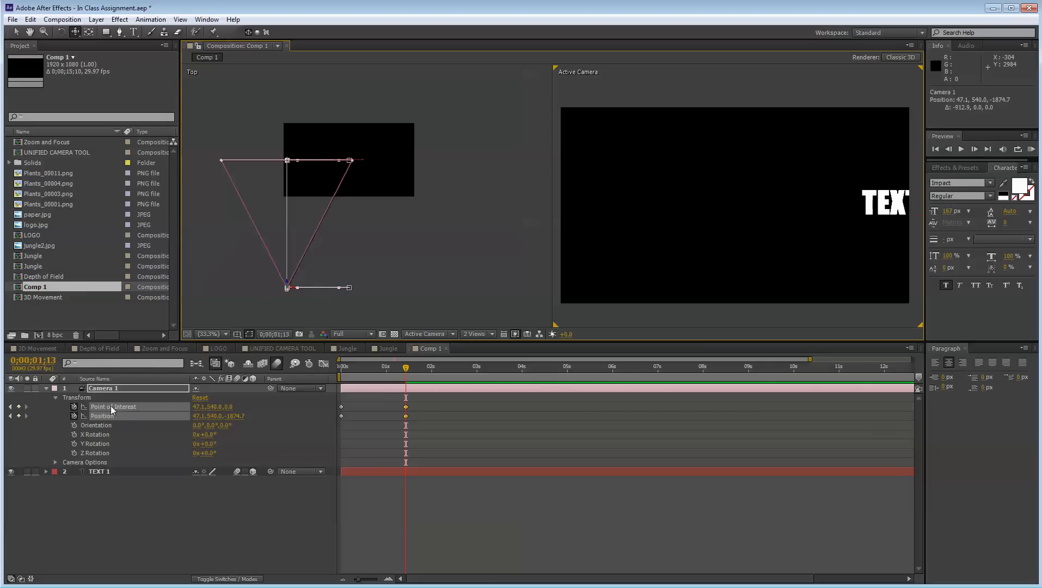
pyautogui.moveTo(666, 230); pyautogui.dragTo(845, 262)
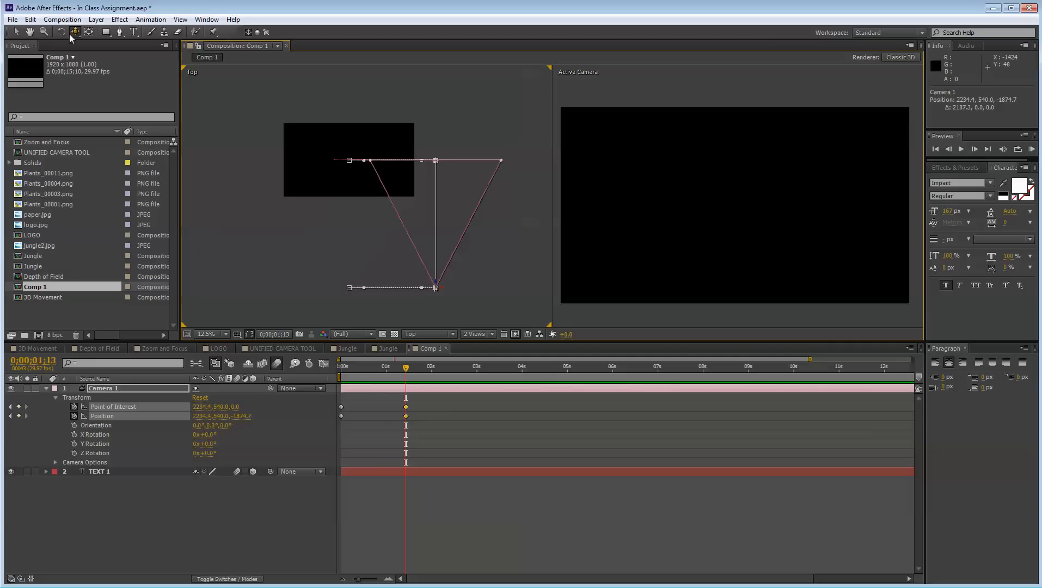
pyautogui.moveTo(675, 247); pyautogui.dragTo(863, 254)
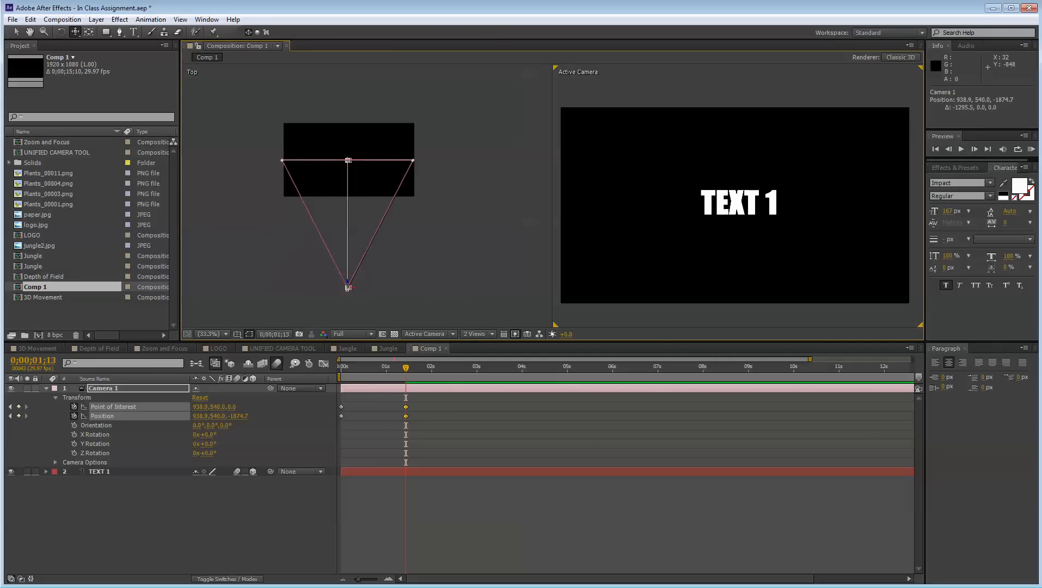
# Try orbiting Camera 1 with the Orbit Camera Tool to about 2803, 515, -196, and undo the orbit
pyautogui.moveTo(73, 33); pyautogui.dragTo(96, 47)
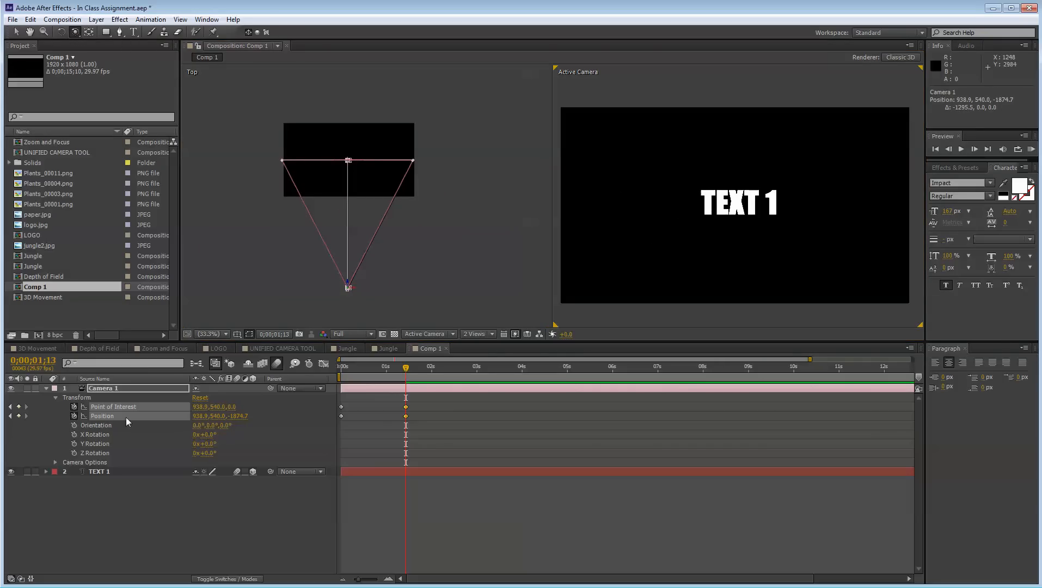
pyautogui.moveTo(679, 234); pyautogui.dragTo(577, 190)
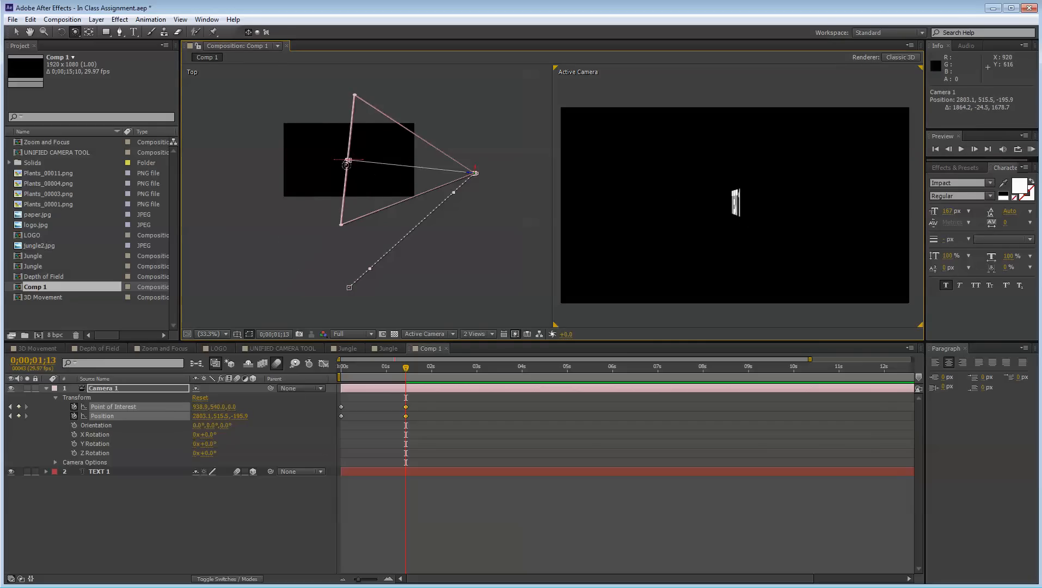
pyautogui.hotkey('ctrl', 'z')
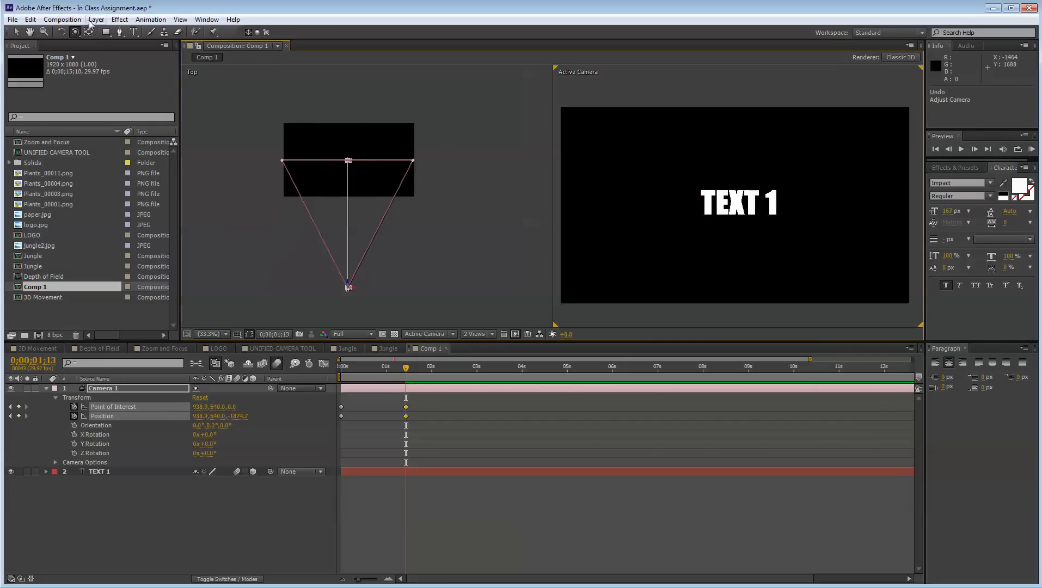
# Try moving Camera 1 in depth with the Track Z Camera Tool, and undo the move
pyautogui.moveTo(75, 34); pyautogui.dragTo(109, 69)
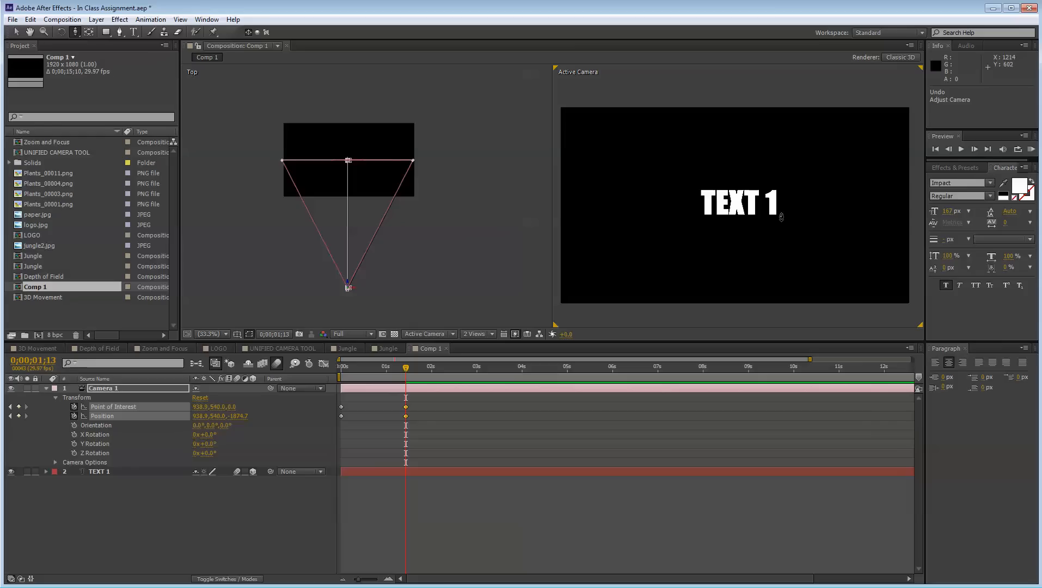
pyautogui.moveTo(734, 231); pyautogui.dragTo(754, 284)
pyautogui.hotkey('ctrl', 'z')
# Try orbiting Camera 1 with the Unified Camera Tool to about 1631, 368, 1734, and undo the orbit
pyautogui.moveTo(75, 32); pyautogui.dragTo(109, 40)
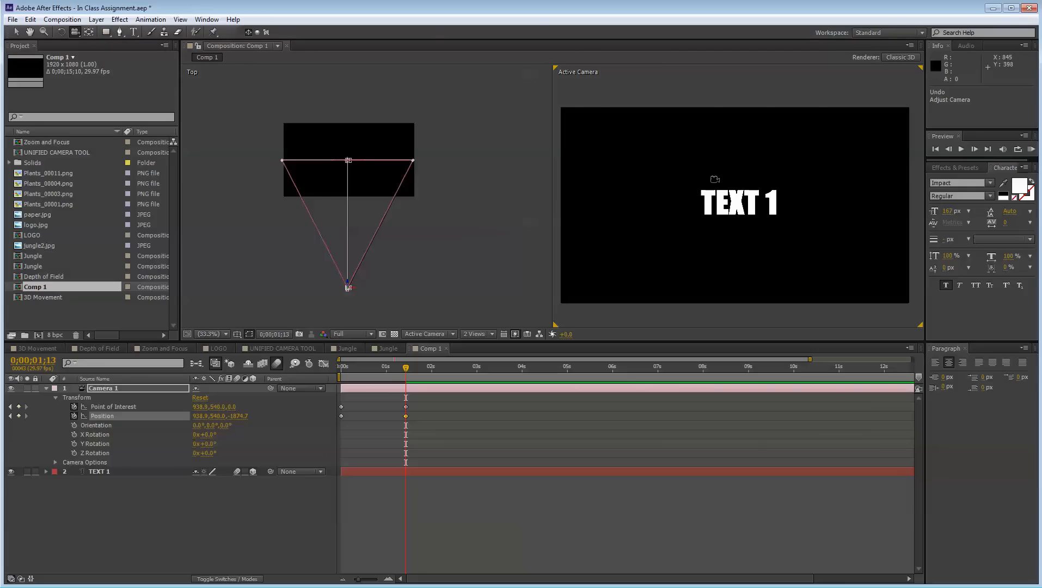
pyautogui.moveTo(716, 180); pyautogui.dragTo(618, 204)
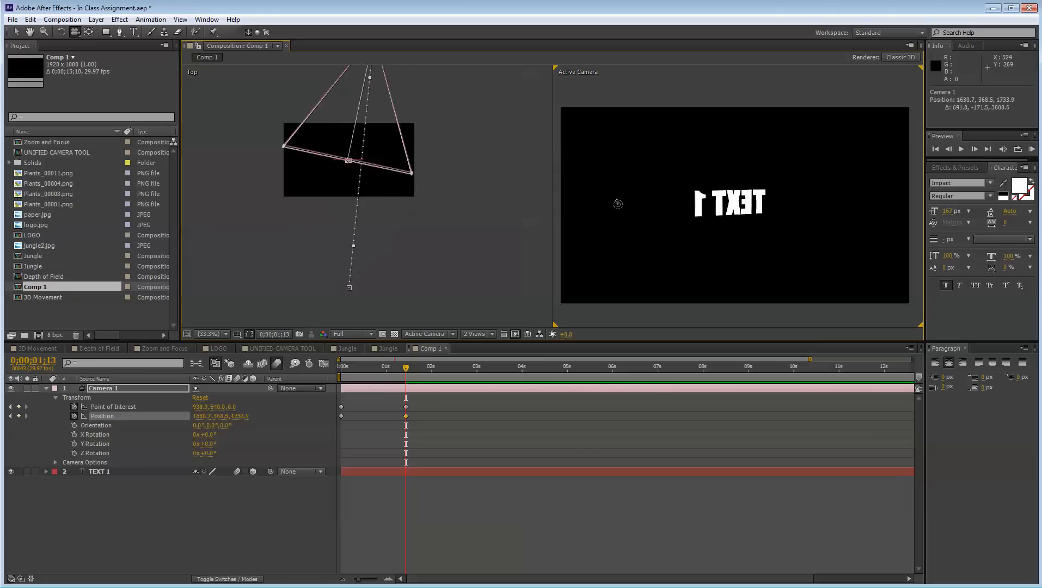
pyautogui.hotkey('ctrl', 'z')
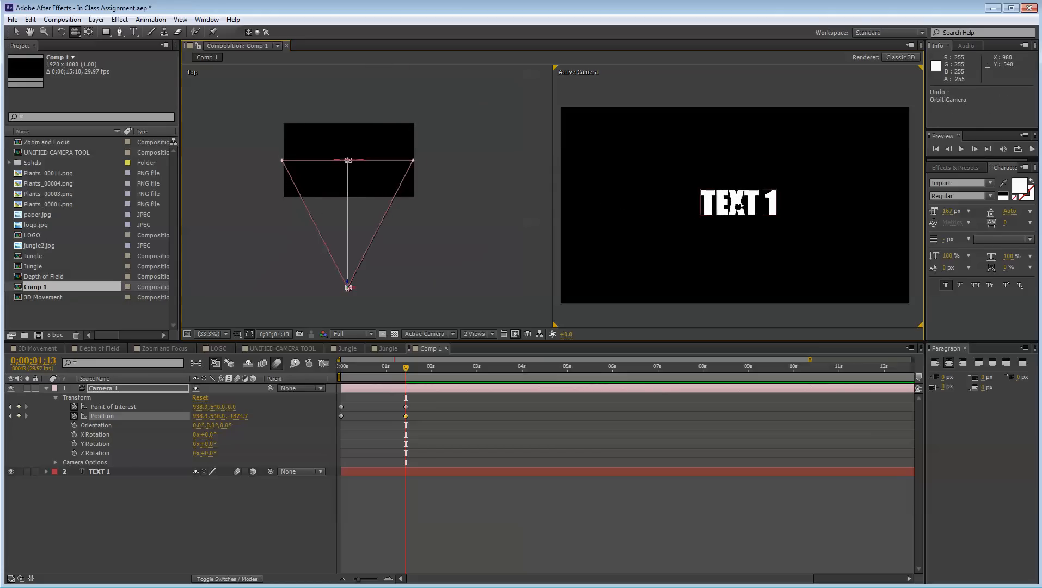
# Pull Camera 1 back to about Z -1953 with the Unified Camera Tool, undo the XY tracking, and return to the Selection Tool
pyautogui.moveTo(739, 207)
pyautogui.mouseDown()
pyautogui.moveTo(757, 186)
pyautogui.moveTo(770, 130)
pyautogui.moveTo(729, 209)
pyautogui.moveTo(721, 180)
pyautogui.moveTo(713, 187)
pyautogui.moveTo(763, 180)
pyautogui.moveTo(676, 163)
pyautogui.moveTo(647, 270)
pyautogui.moveTo(817, 311)
pyautogui.moveTo(789, 175)
pyautogui.moveTo(745, 191)
pyautogui.moveTo(713, 181)
pyautogui.moveTo(775, 185)
pyautogui.moveTo(727, 122)
pyautogui.moveTo(746, 223)
pyautogui.moveTo(728, 219)
pyautogui.mouseUp()
pyautogui.hotkey('ctrl', 'z')
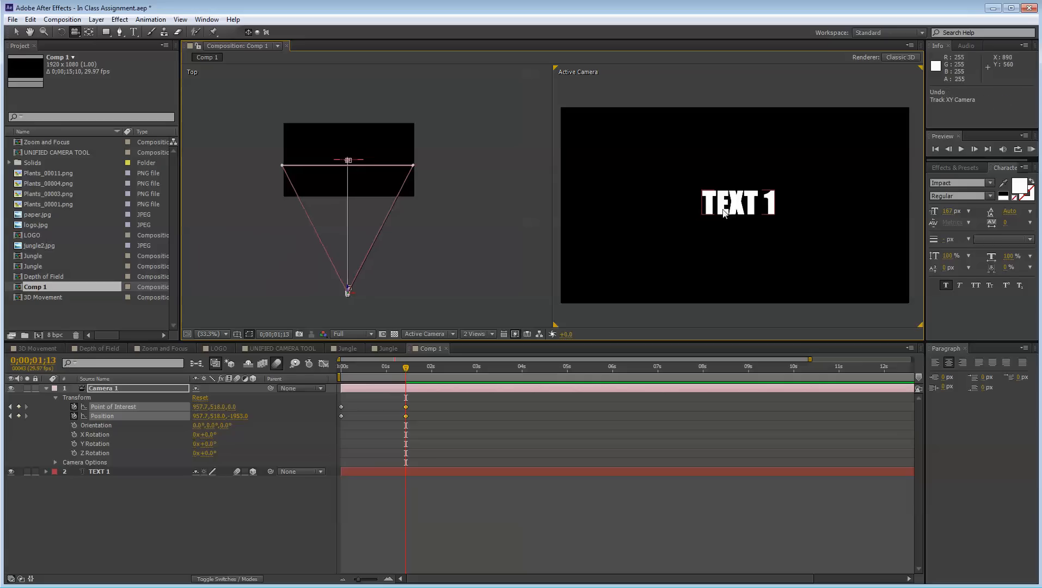
pyautogui.click(15, 31)
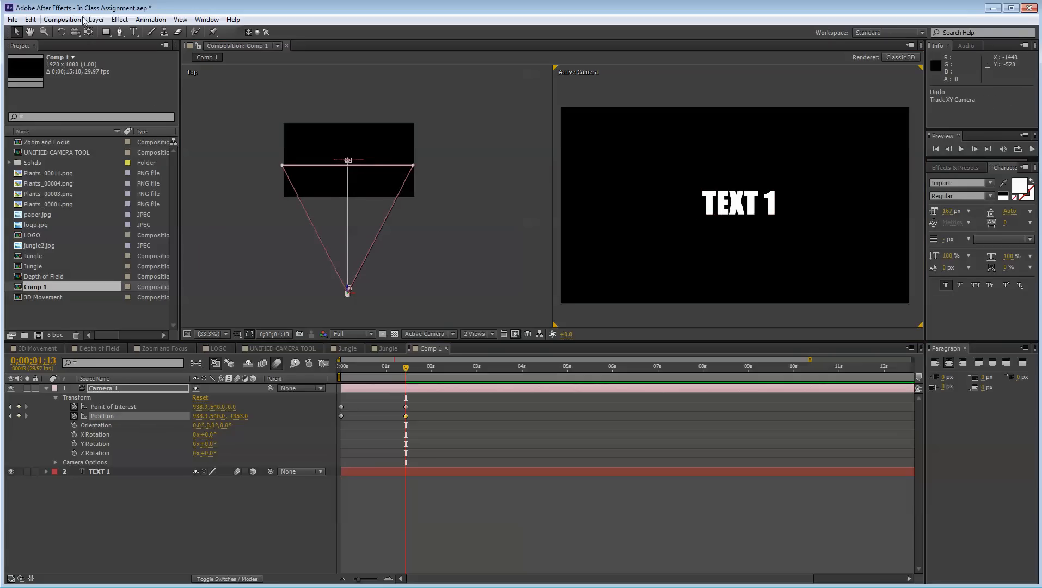
# Activate the Unified Camera Tool and clear the selection of Camera 1 and its transform properties
pyautogui.moveTo(75, 32); pyautogui.dragTo(151, 29)
pyautogui.click(218, 513)
pyautogui.click(100, 426)
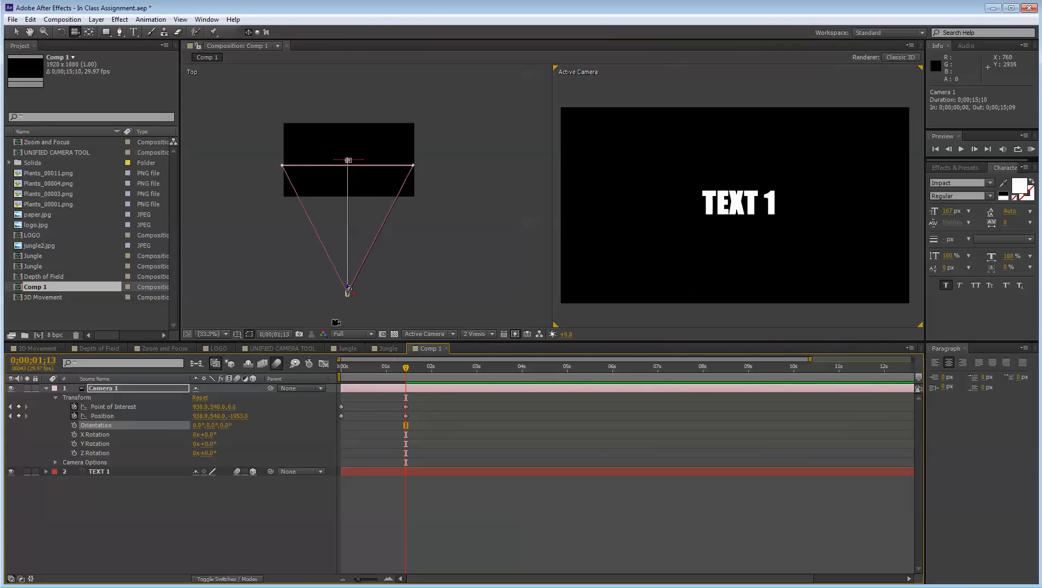
pyautogui.click(110, 408)
pyautogui.click(238, 512)
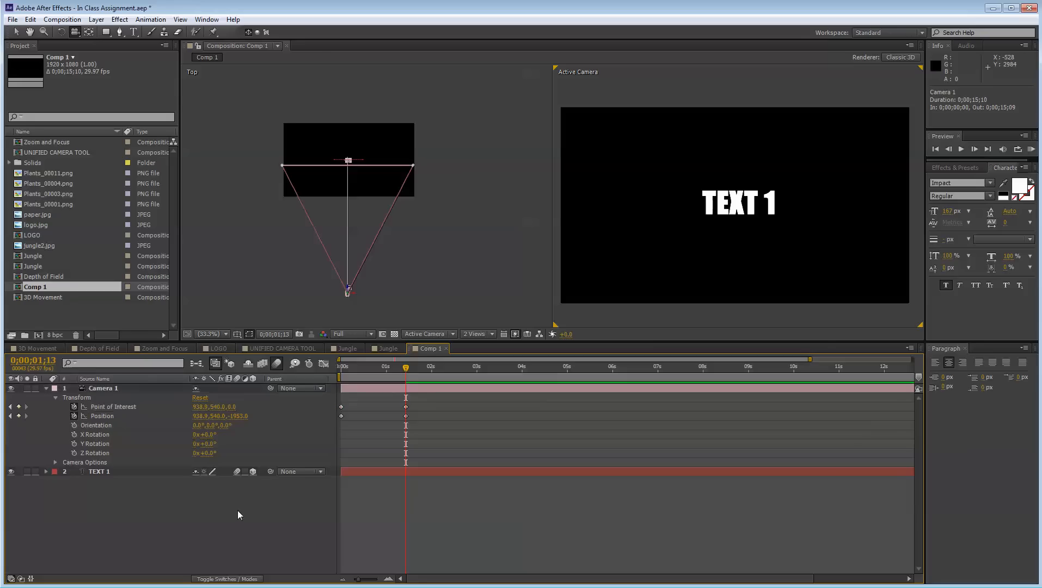
# Look through the Unified, Orbit, Track XY and Track Z camera tools, ending on the Selection Tool
pyautogui.click(18, 33)
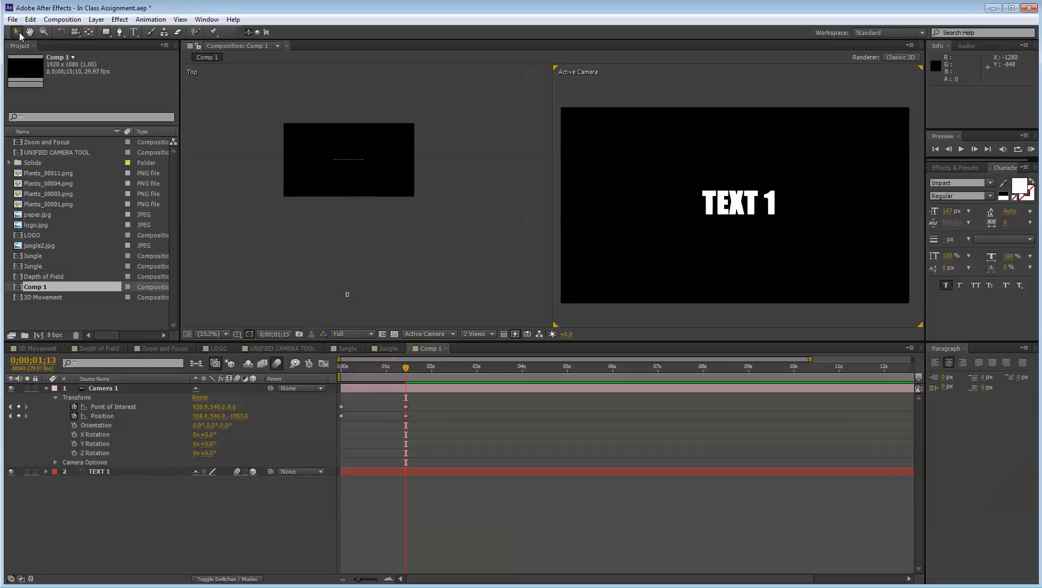
pyautogui.click(73, 32)
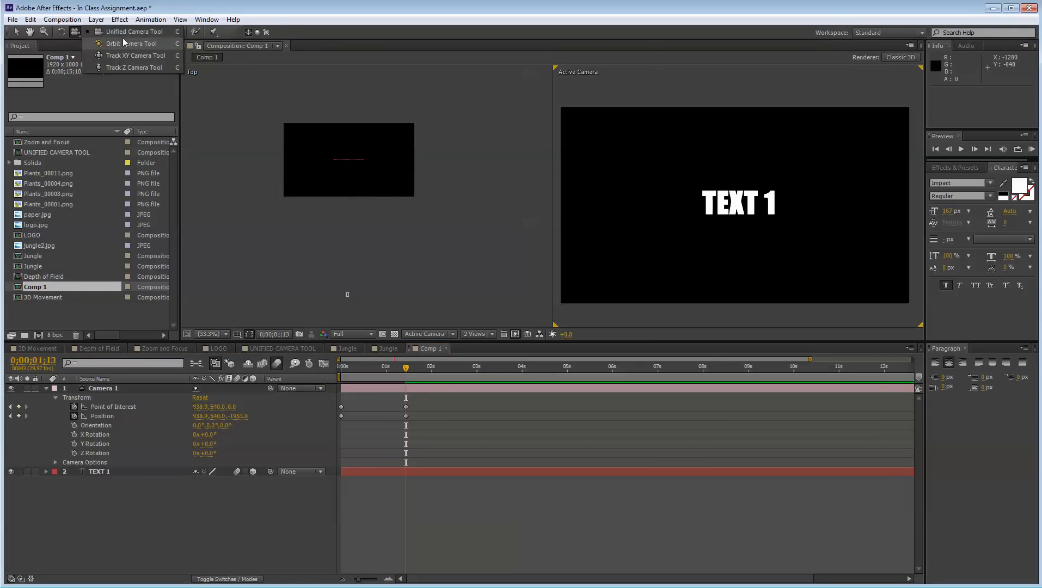
pyautogui.click(135, 66)
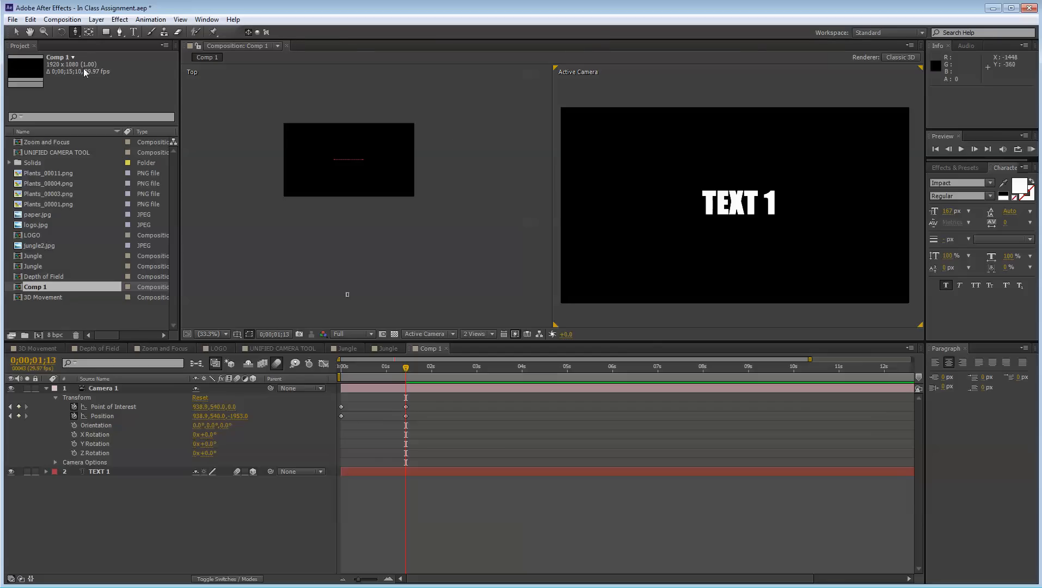
pyautogui.moveTo(76, 32); pyautogui.dragTo(105, 57)
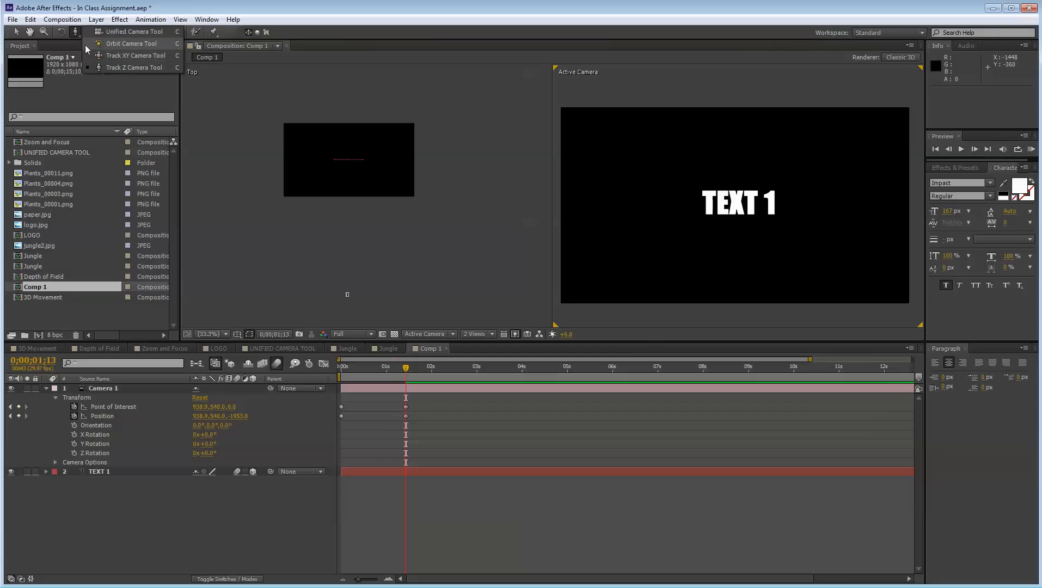
pyautogui.click(17, 31)
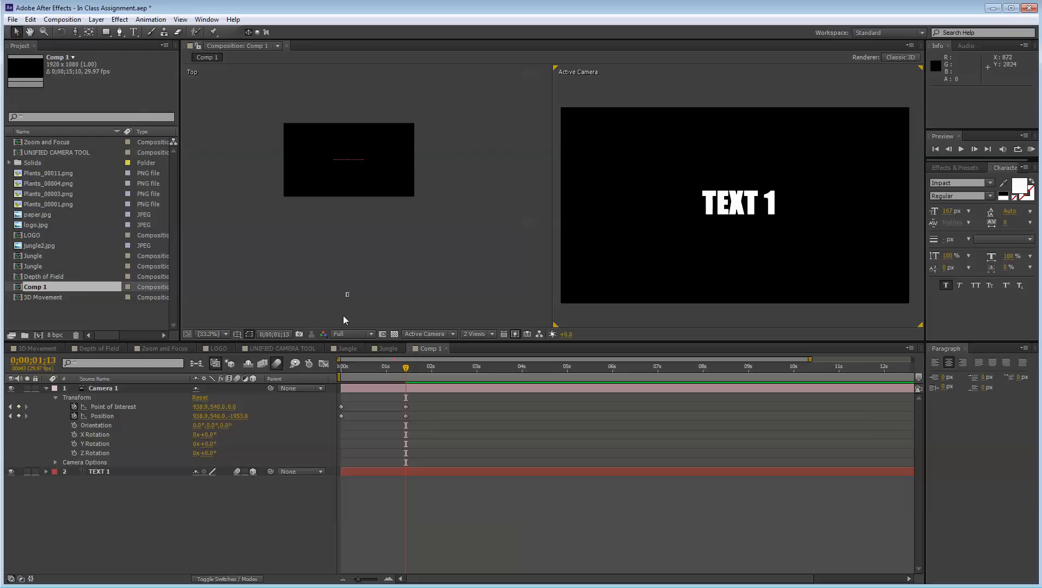
# Select Camera 1 and TEXT 1 together and orbit the camera to about -685, 795, -1055 with the Orbit Camera Tool
pyautogui.click(347, 294)
pyautogui.moveTo(310, 311); pyautogui.dragTo(391, 149)
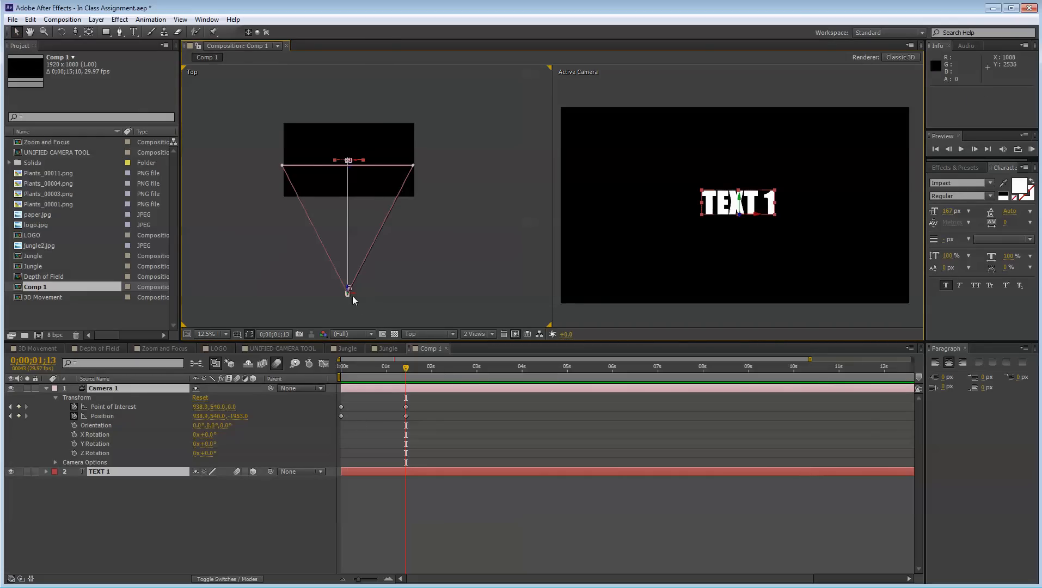
pyautogui.moveTo(77, 33); pyautogui.dragTo(102, 44)
pyautogui.moveTo(709, 224); pyautogui.dragTo(747, 219)
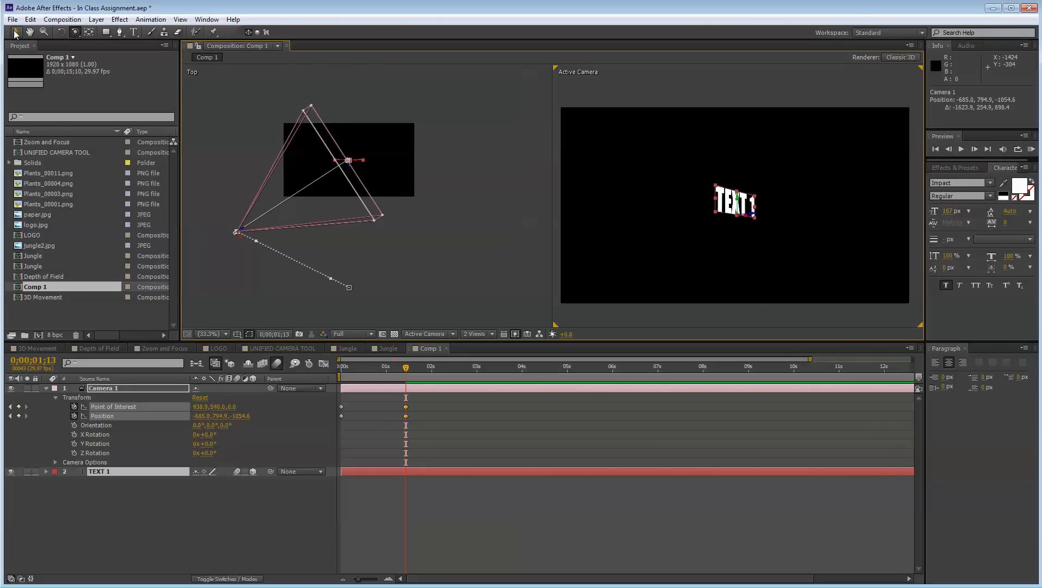
# Return to the Selection Tool, deselect both layers, and select only Camera 1
pyautogui.click(17, 32)
pyautogui.click(744, 245)
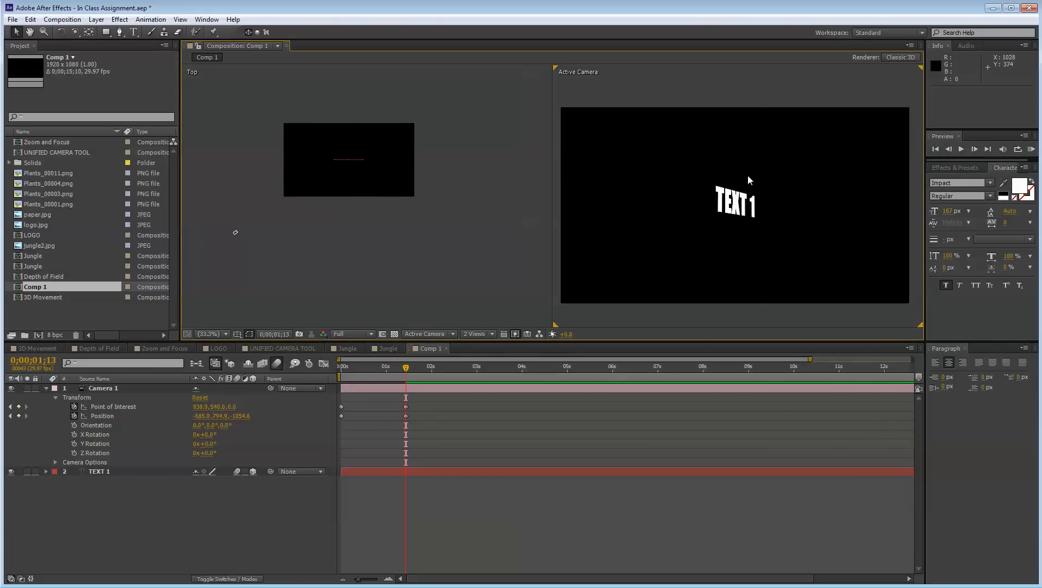
pyautogui.click(349, 281)
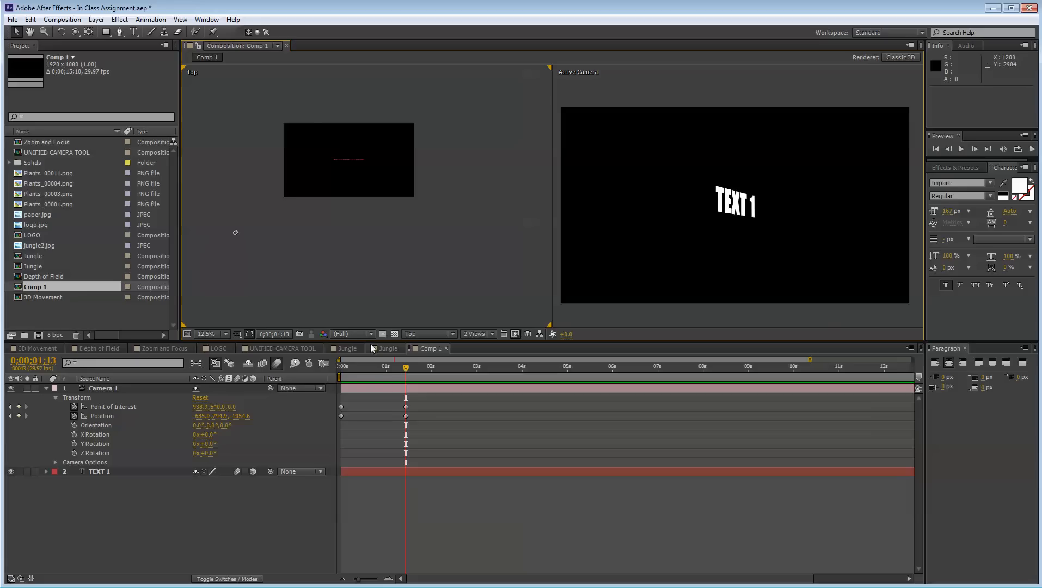
pyautogui.click(396, 389)
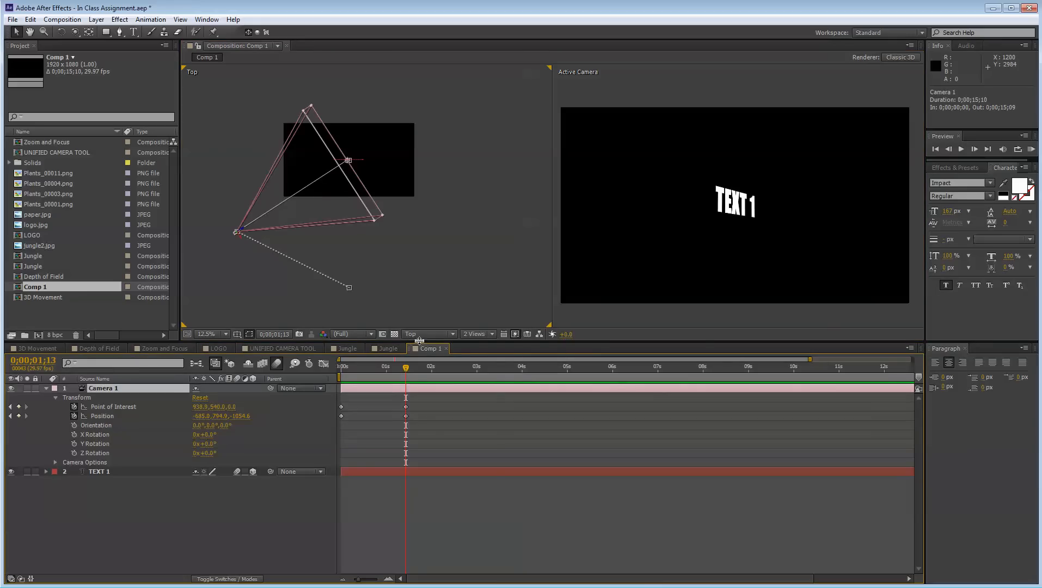
# Inspect Camera 1's motion path in the Top view through its starting Position keyframe and its keyframes at 0;00;01;13, ending with nothing selected
pyautogui.click(425, 334)
pyautogui.click(428, 403)
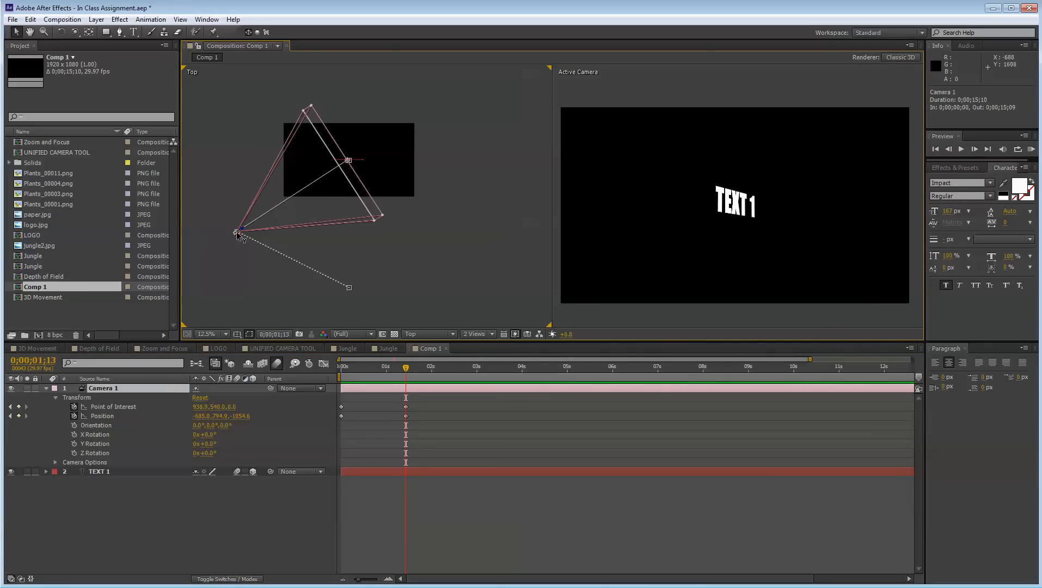
pyautogui.click(349, 288)
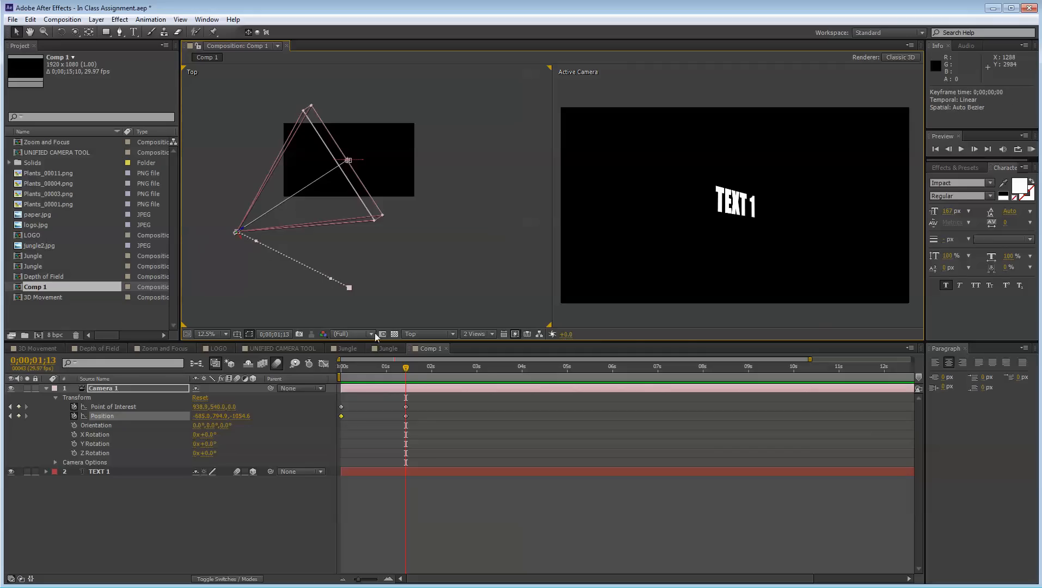
pyautogui.moveTo(402, 368); pyautogui.dragTo(426, 428)
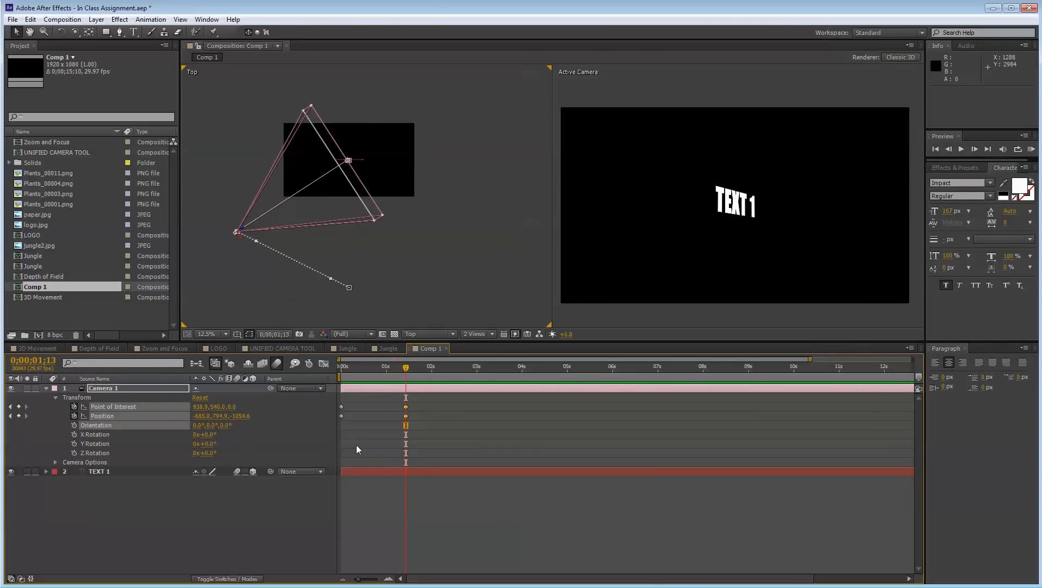
pyautogui.click(163, 533)
# Create a new composition, accepting the settings offered
pyautogui.click(96, 20)
pyautogui.click(62, 20)
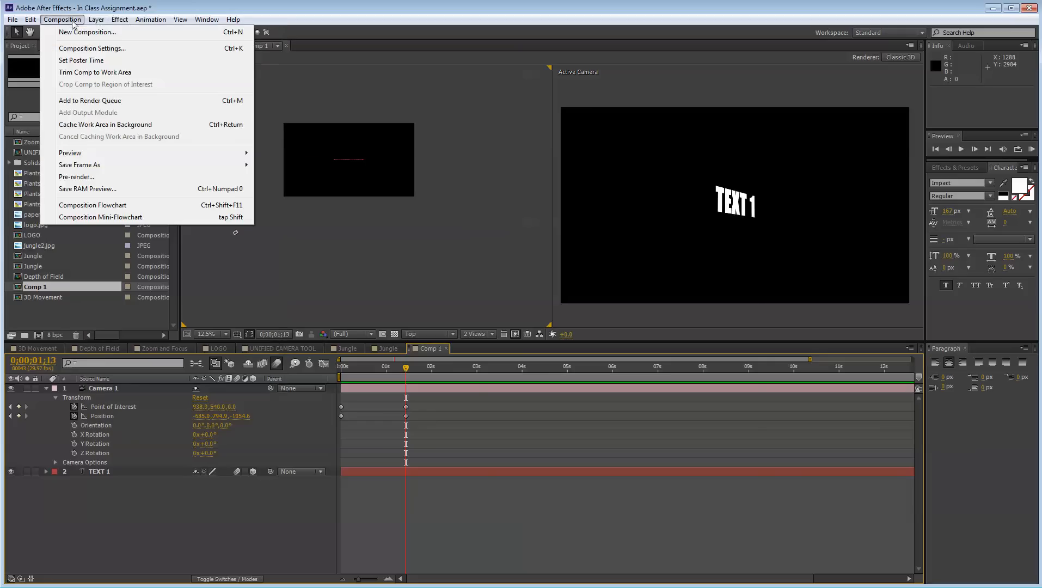
pyautogui.click(76, 28)
pyautogui.click(663, 475)
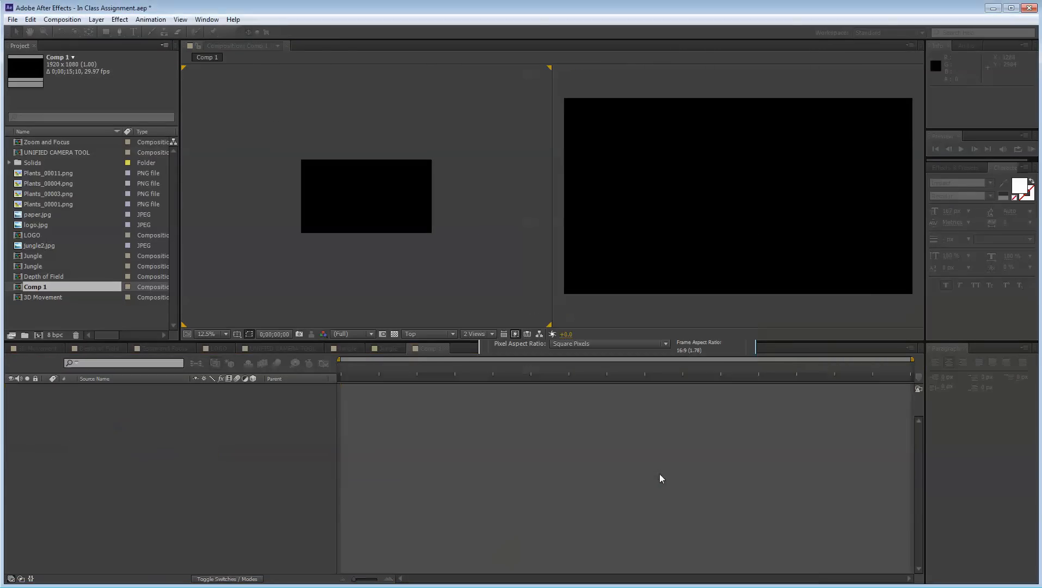
# Add the jungle2.jpg footage to the new composition as its first layer
pyautogui.click(47, 173)
pyautogui.keyDown('shift'); pyautogui.click(49, 204); pyautogui.keyUp('shift')
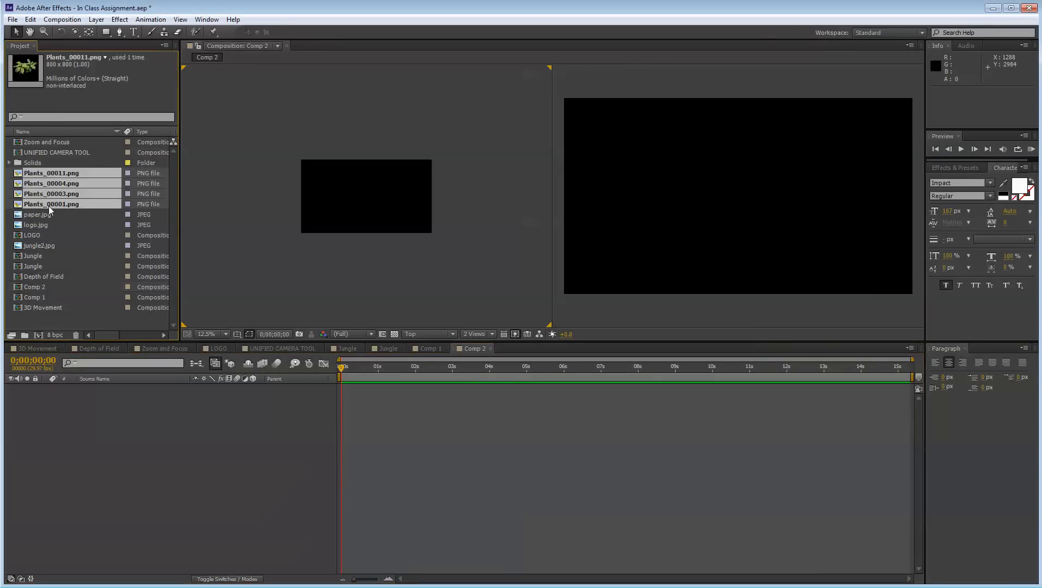
pyautogui.click(37, 245)
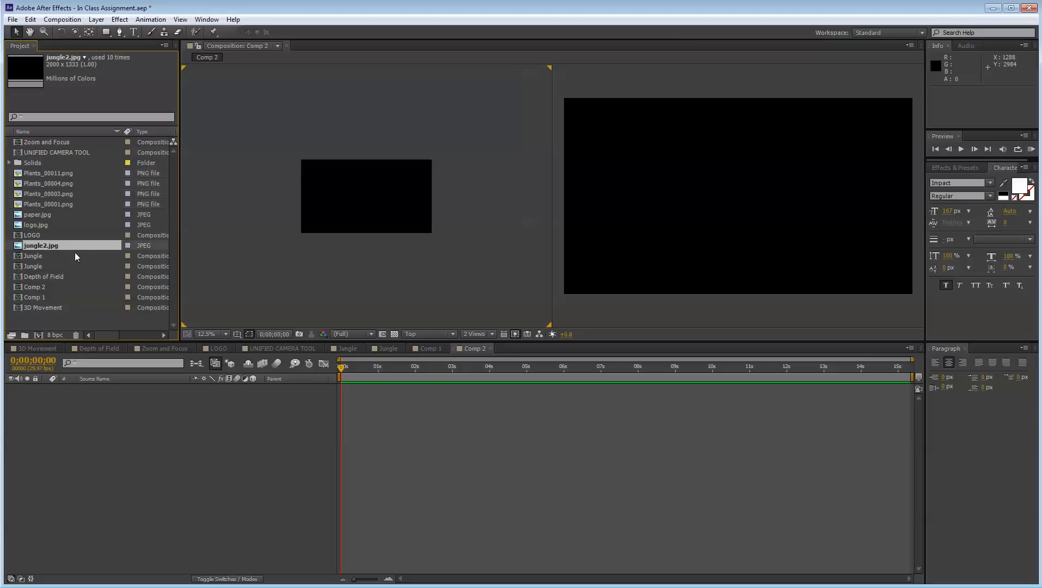
pyautogui.moveTo(58, 246); pyautogui.dragTo(204, 431)
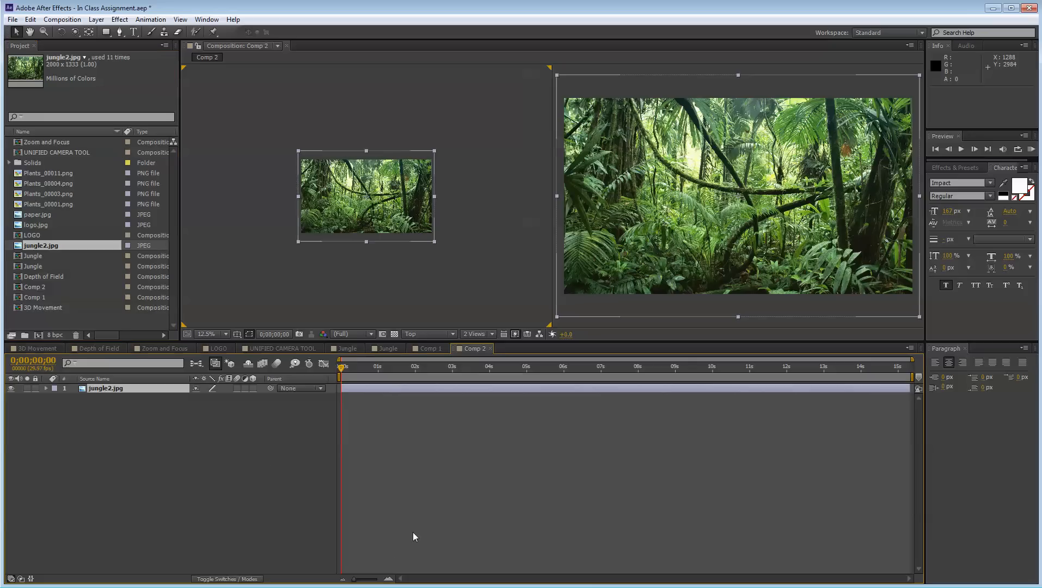
pyautogui.click(201, 454)
pyautogui.doubleClick(169, 389)
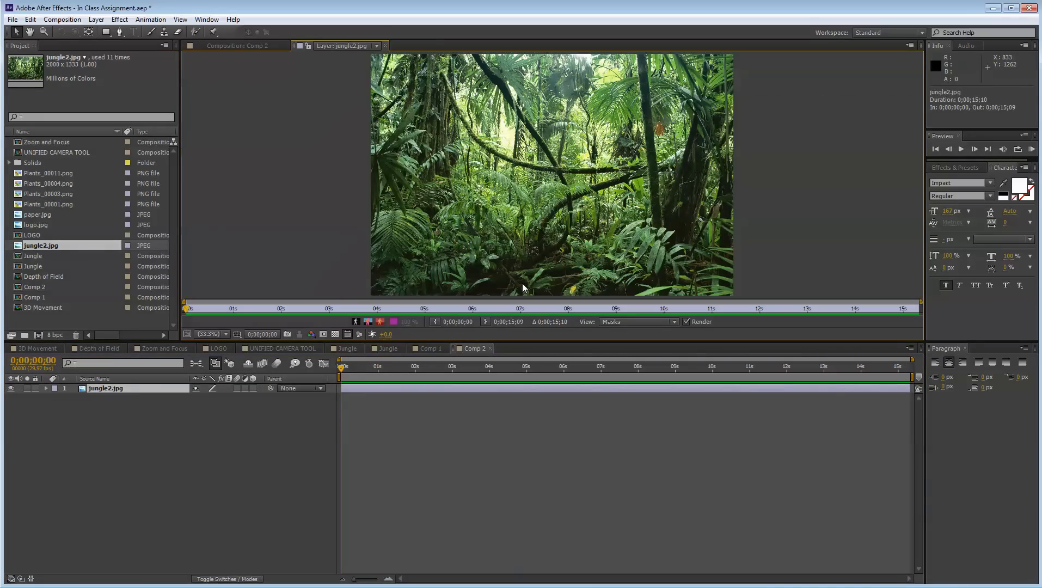
pyautogui.click(386, 46)
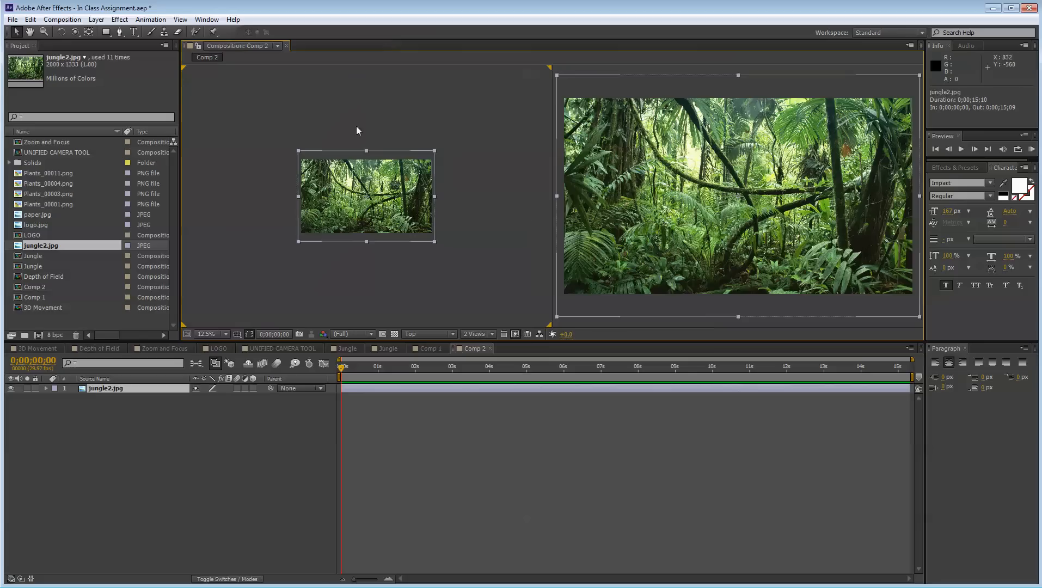
# Rename the jungle2.jpg layer as Background
pyautogui.click(145, 406)
pyautogui.click(136, 388)
pyautogui.press('Return')
pyautogui.write('B')
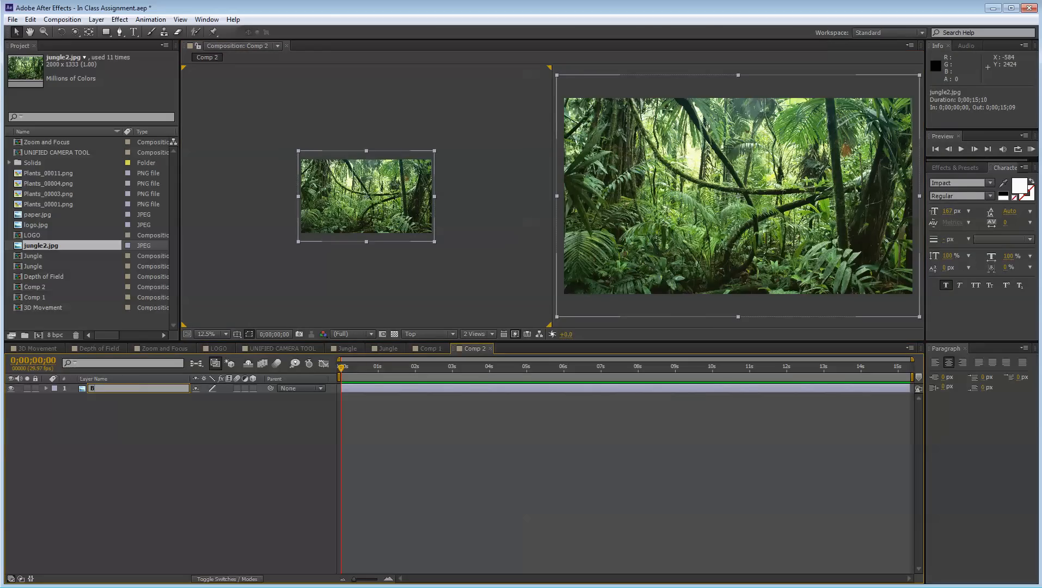
pyautogui.write('ackground')
pyautogui.press('Return')
# Add Plants_00001.png, Plants_00003.png, Plants_00004.png and Plants_00011.png to the composition above the Background layer
pyautogui.click(34, 205)
pyautogui.keyDown('shift'); pyautogui.click(34, 174); pyautogui.keyUp('shift')
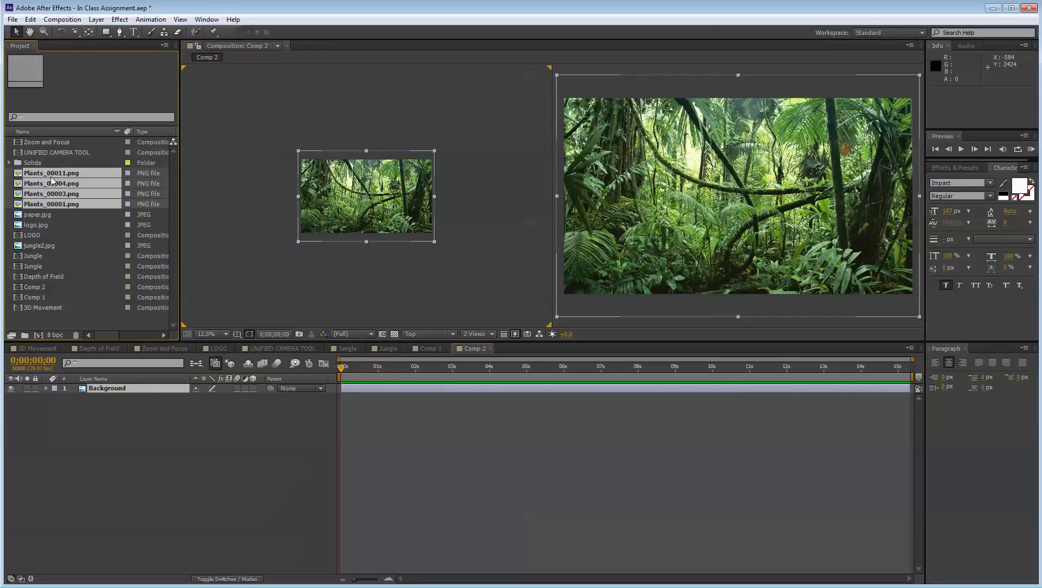
pyautogui.moveTo(34, 173); pyautogui.dragTo(139, 384)
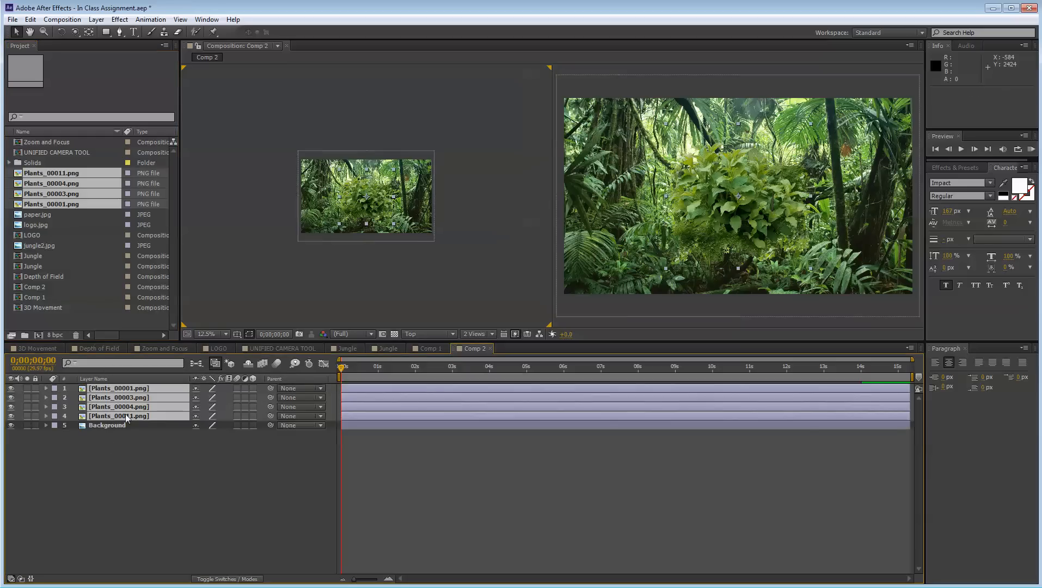
# Make all five layers 3D with motion blur, and enable motion blur for the composition
pyautogui.moveTo(254, 389); pyautogui.dragTo(238, 424)
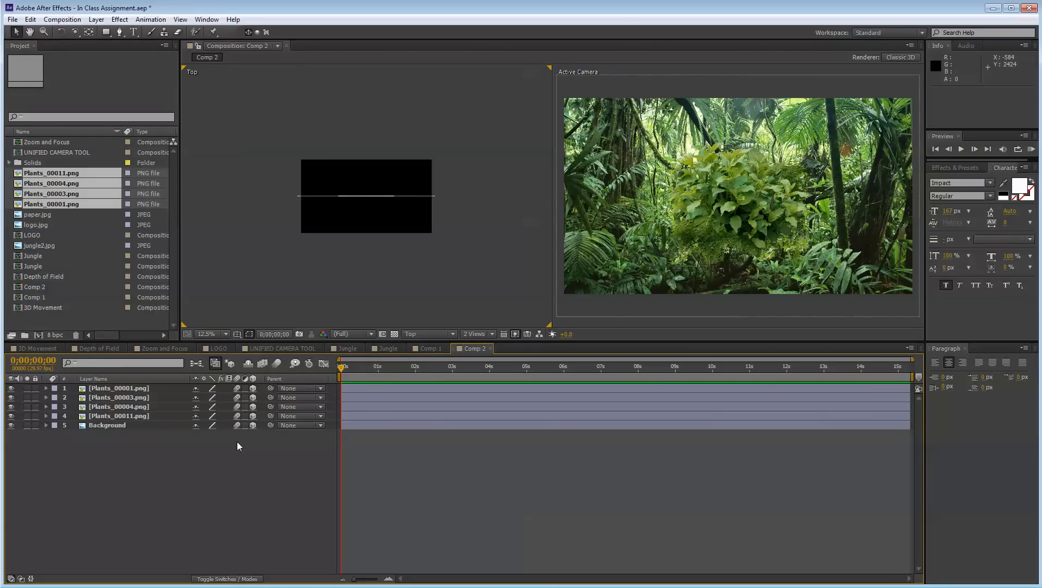
pyautogui.click(277, 364)
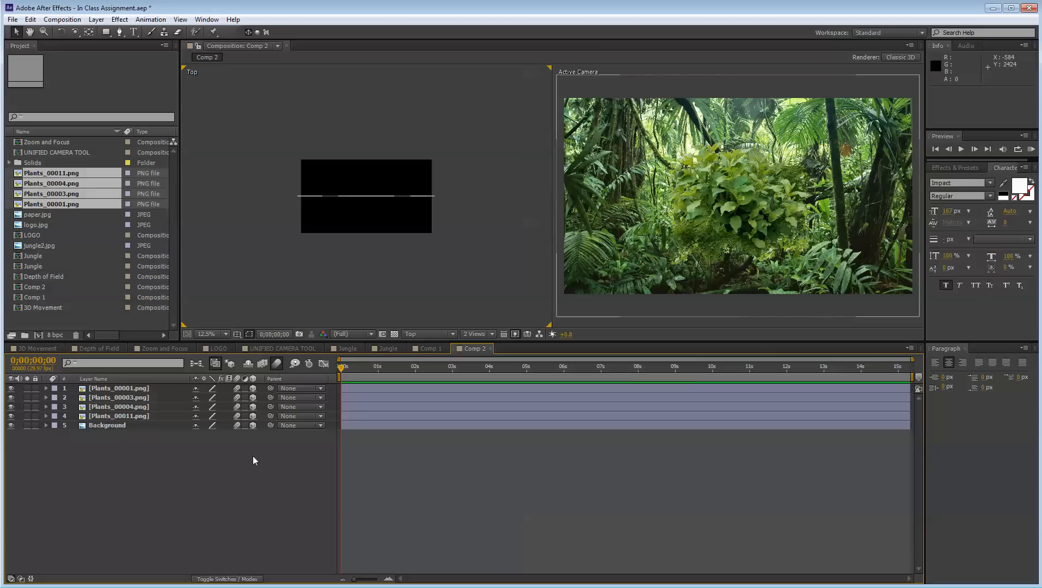
pyautogui.moveTo(238, 389); pyautogui.dragTo(237, 426)
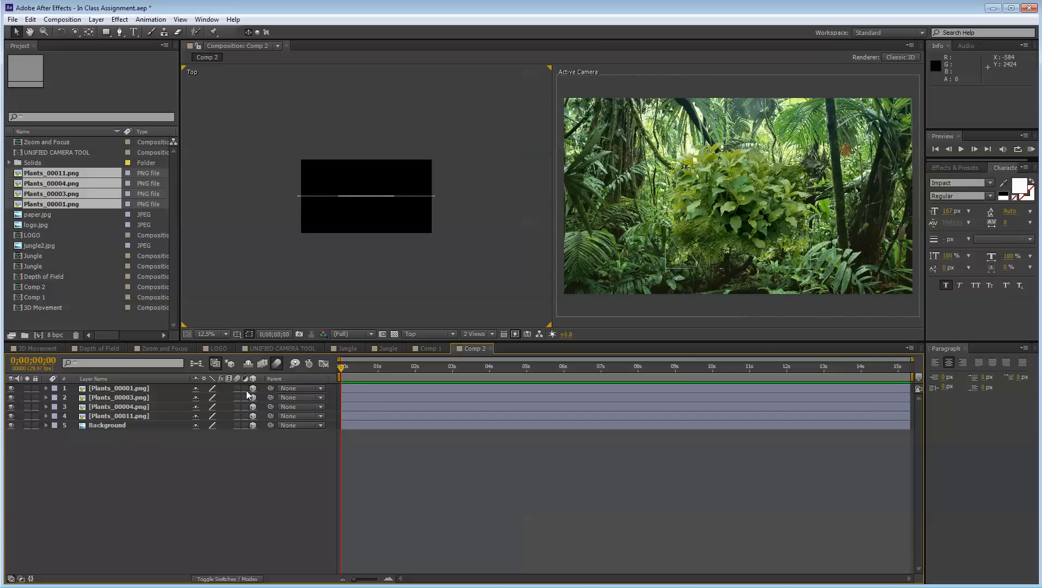
pyautogui.moveTo(253, 389); pyautogui.dragTo(253, 425)
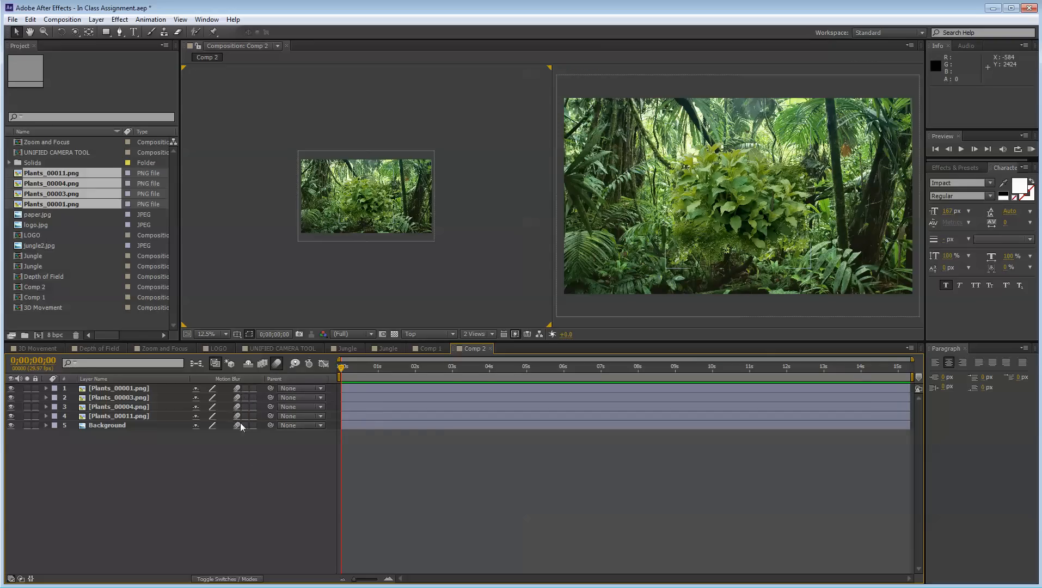
pyautogui.moveTo(252, 388); pyautogui.dragTo(253, 425)
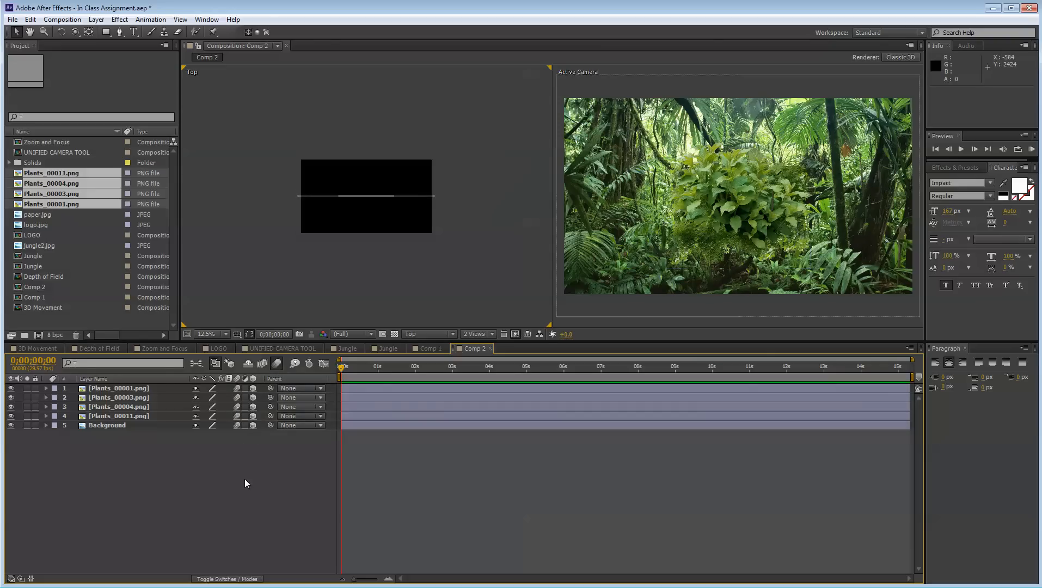
# Check the depth placement of the plant and Background layers in the Top view by selecting them, ending with nothing selected
pyautogui.click(442, 319)
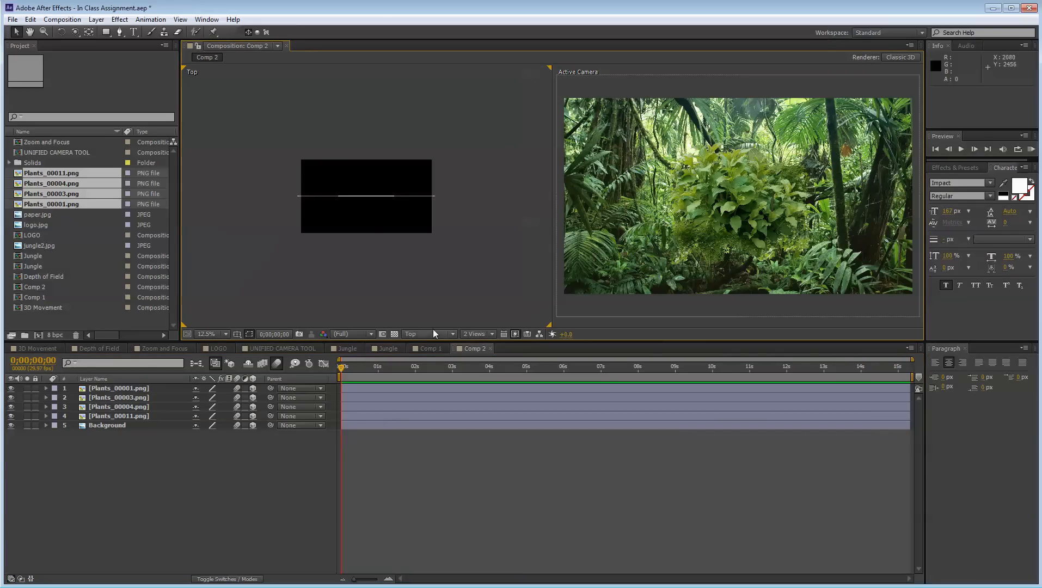
pyautogui.click(131, 418)
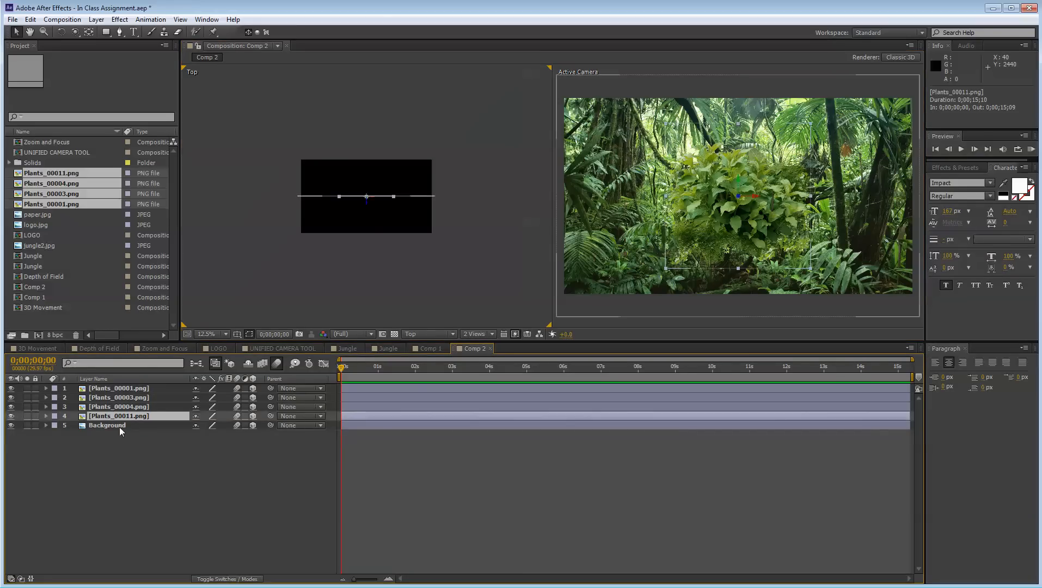
pyautogui.click(119, 427)
pyautogui.moveTo(246, 174); pyautogui.dragTo(491, 214)
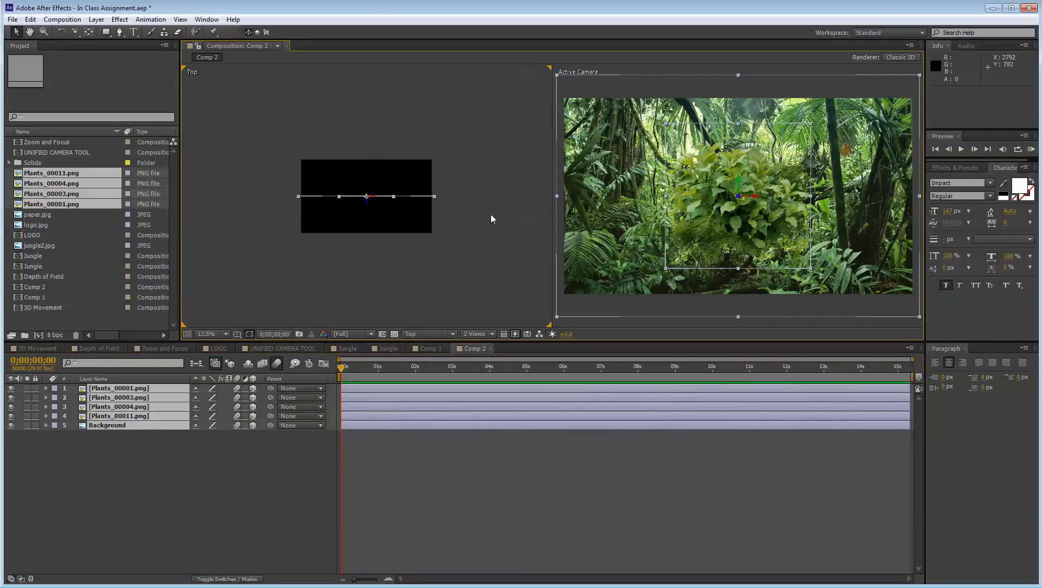
pyautogui.click(118, 473)
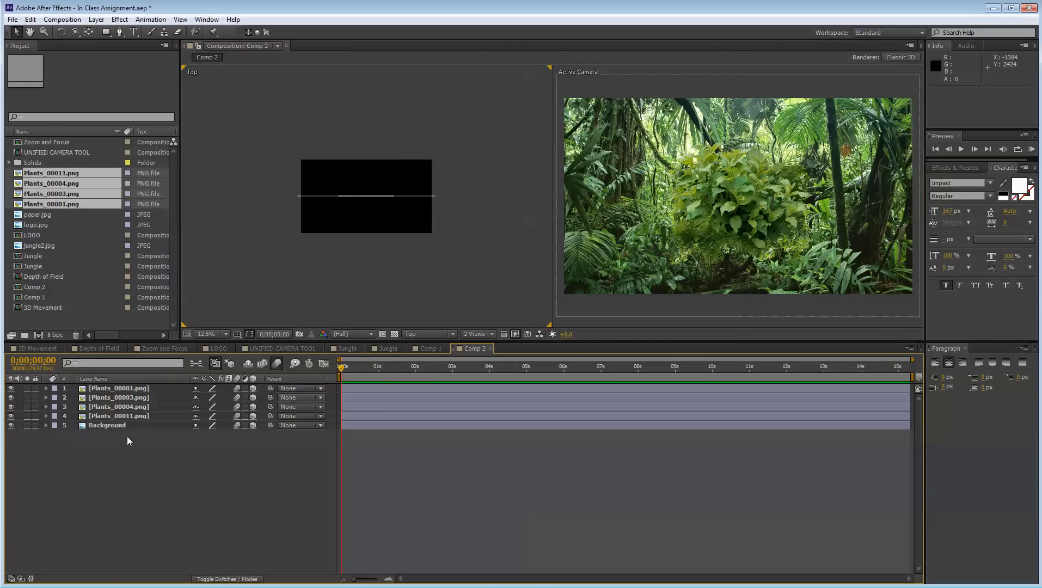
# Try the four plant layers below Background in the layer stack, and return Background to the bottom
pyautogui.click(117, 417)
pyautogui.keyDown('shift'); pyautogui.click(126, 390); pyautogui.keyUp('shift')
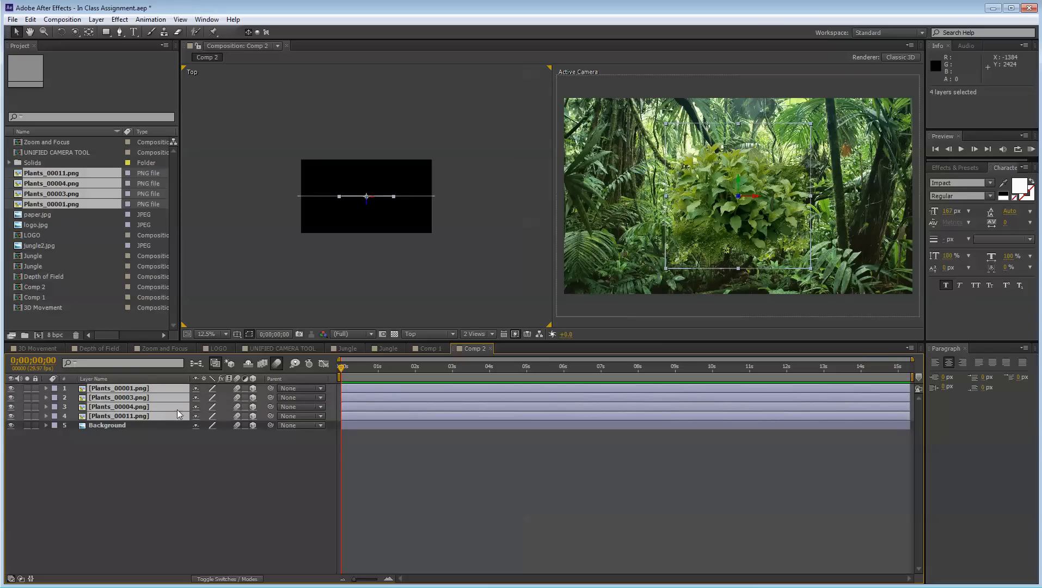
pyautogui.moveTo(146, 406); pyautogui.dragTo(129, 490)
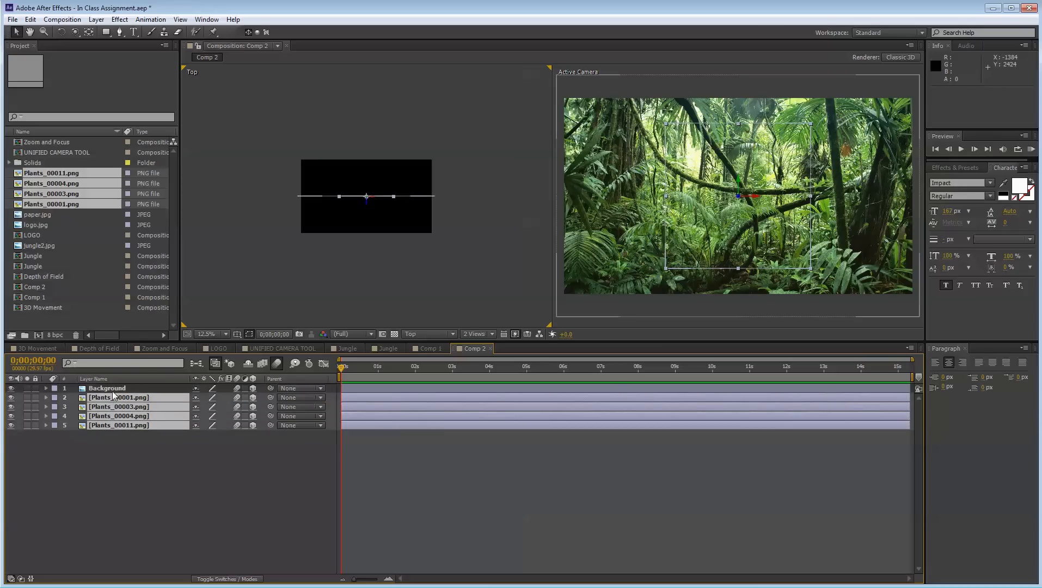
pyautogui.click(702, 229)
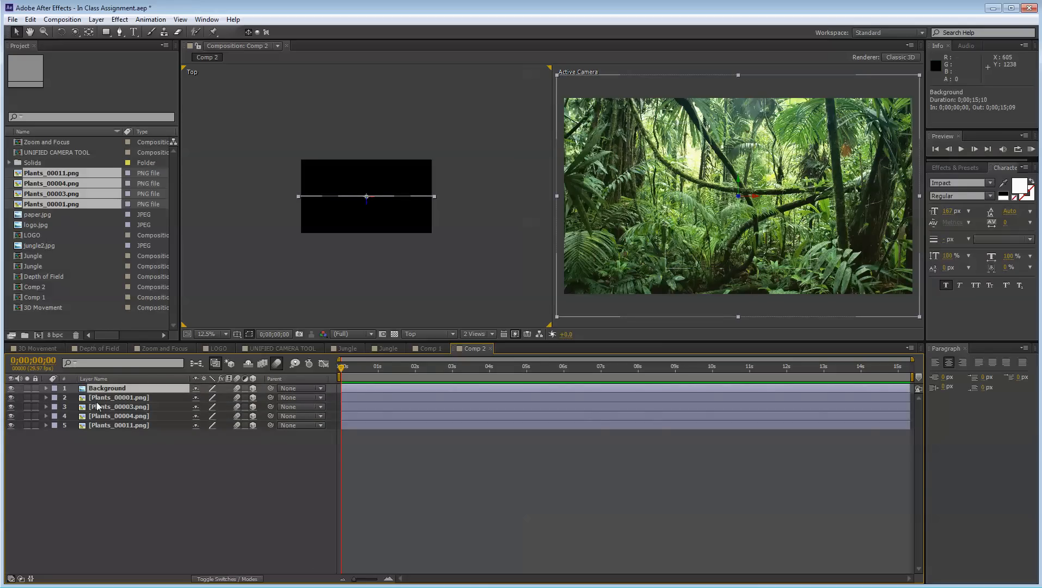
pyautogui.moveTo(109, 388); pyautogui.dragTo(135, 470)
pyautogui.click(135, 470)
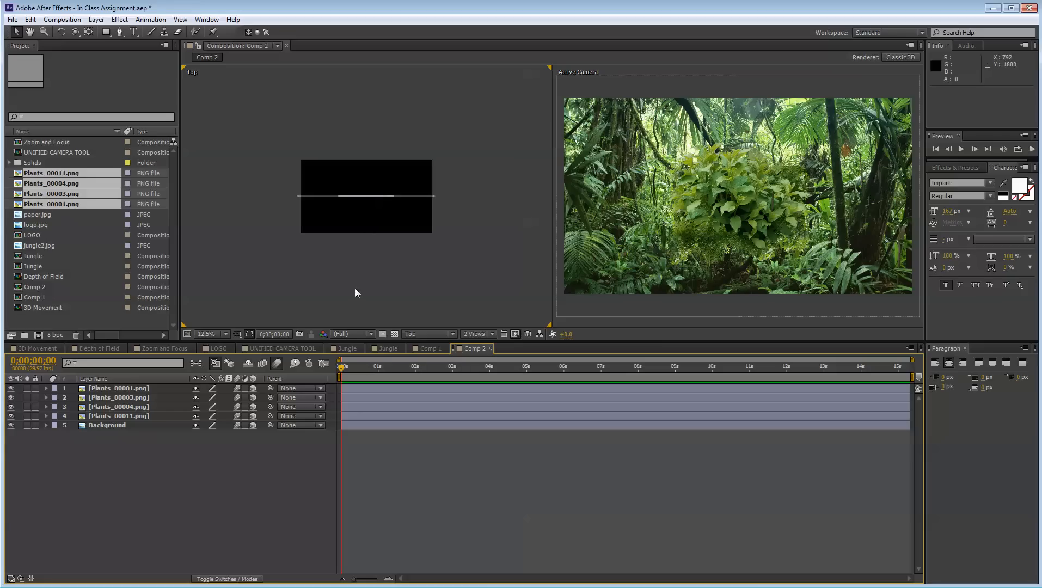
# Create a two-node camera with the 35mm preset in the composition
pyautogui.click(141, 416)
pyautogui.rightClick(185, 473)
pyautogui.moveTo(213, 479)
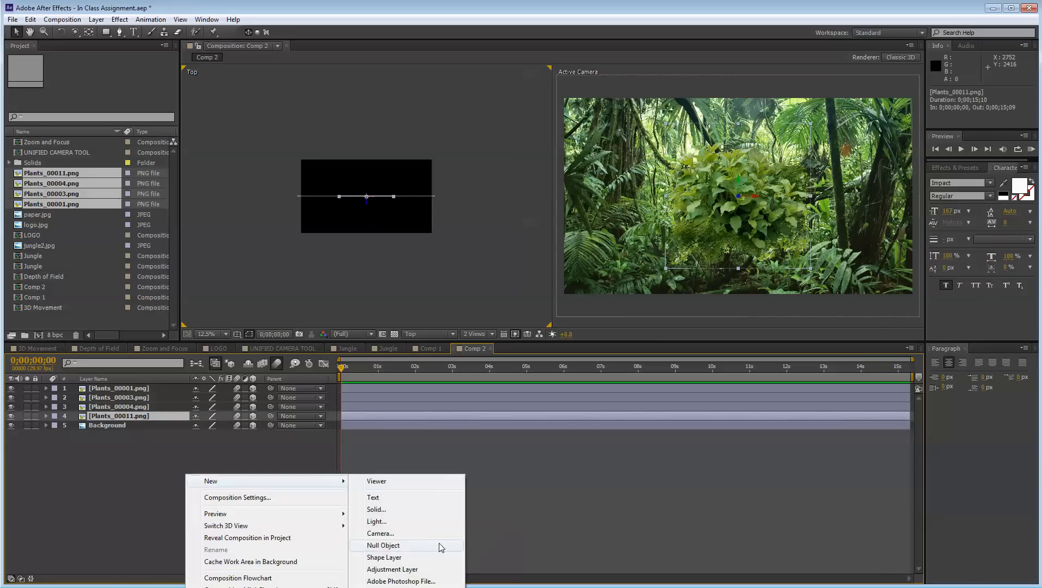
pyautogui.click(419, 532)
pyautogui.click(588, 241)
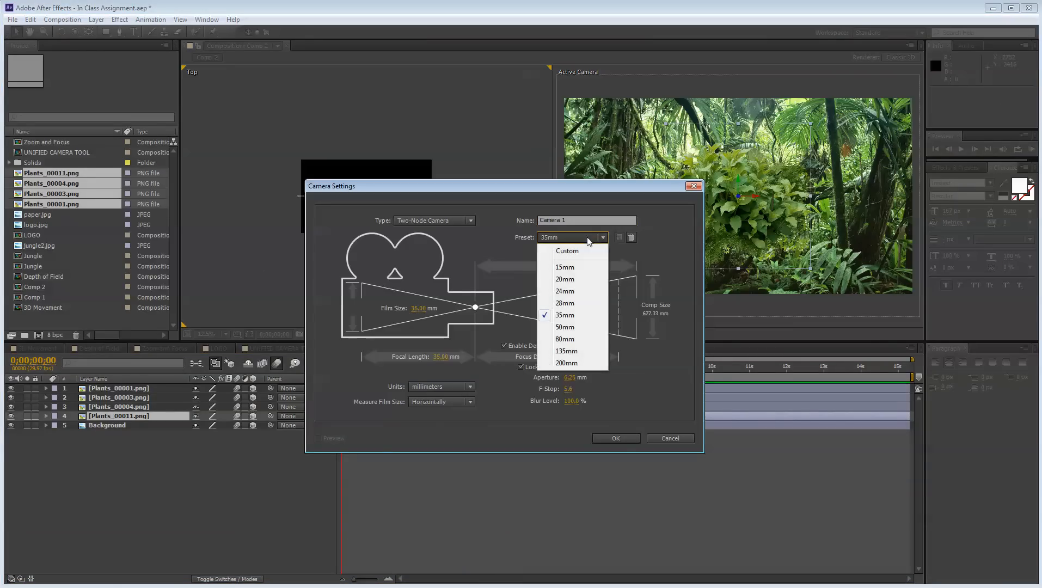
pyautogui.click(573, 318)
pyautogui.click(619, 440)
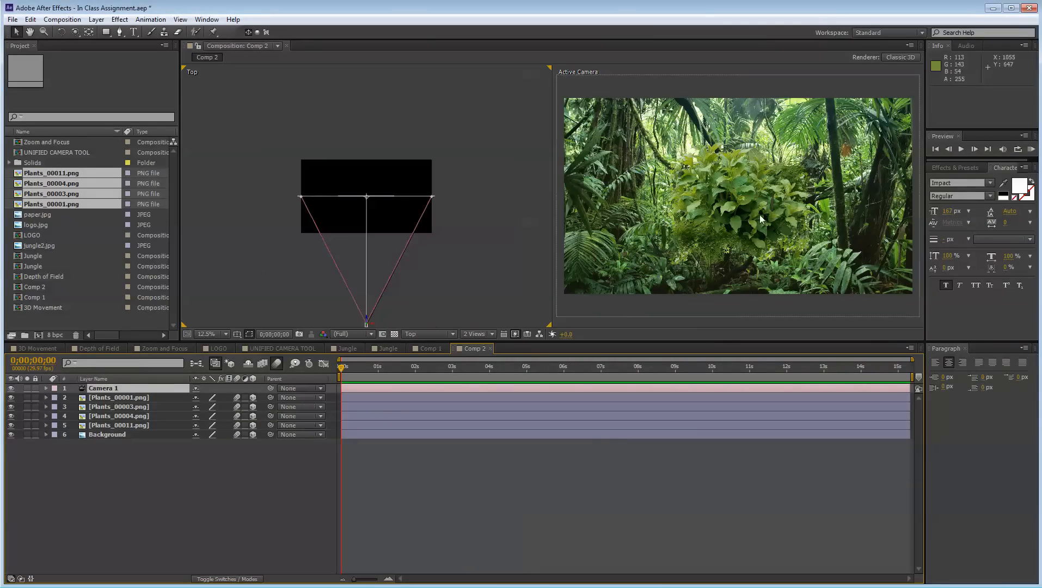
# Select the Plants_00001.png layer, switch its viewer to Camera 1, and return that viewer to Active Camera
pyautogui.click(716, 201)
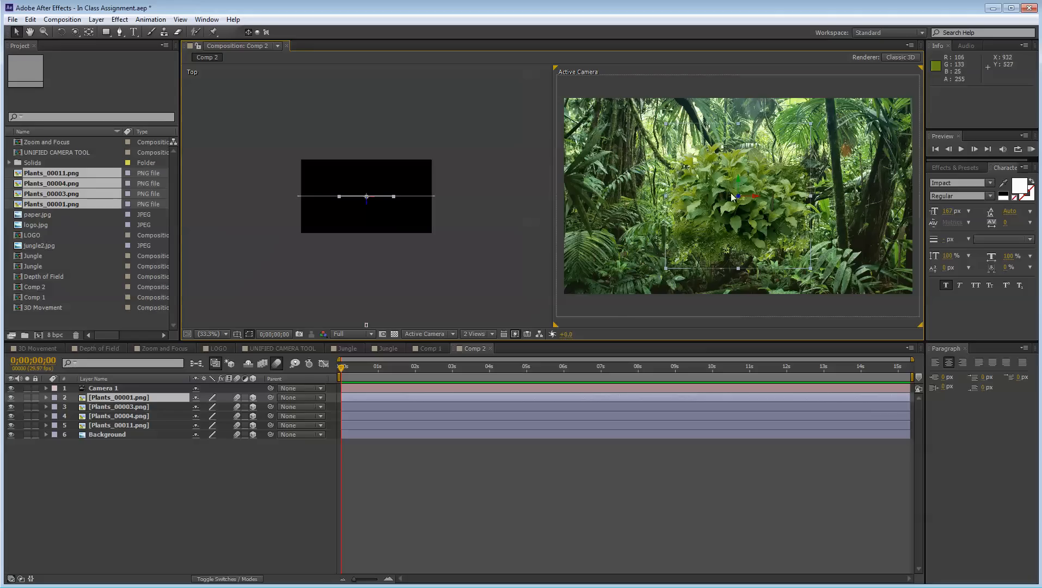
pyautogui.click(443, 334)
pyautogui.click(450, 364)
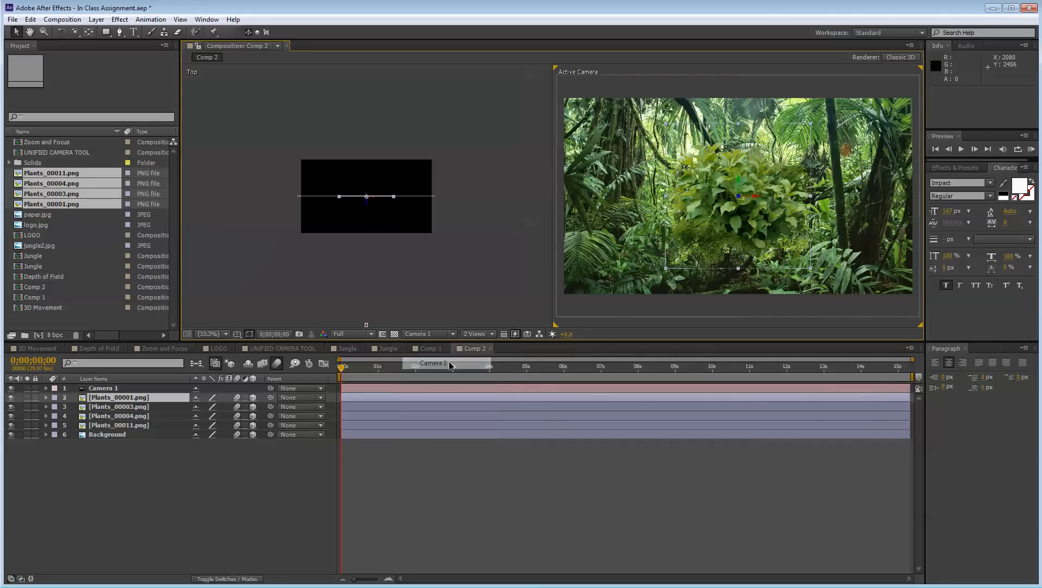
pyautogui.click(433, 332)
pyautogui.click(431, 352)
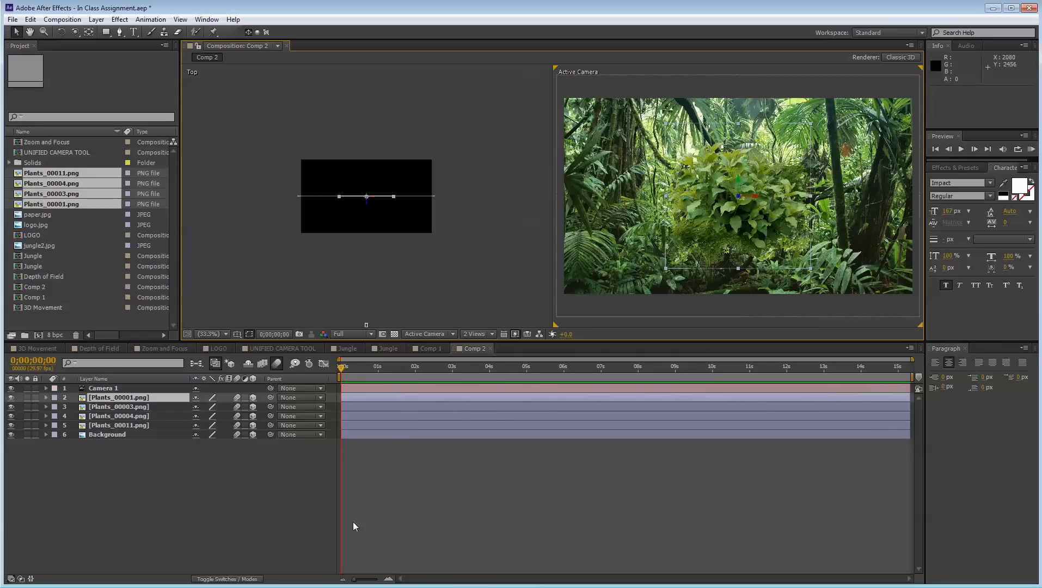
# Select the four plant layers and move them in the Top view close to the camera, to about 528, 540, -1216
pyautogui.click(190, 481)
pyautogui.click(118, 388)
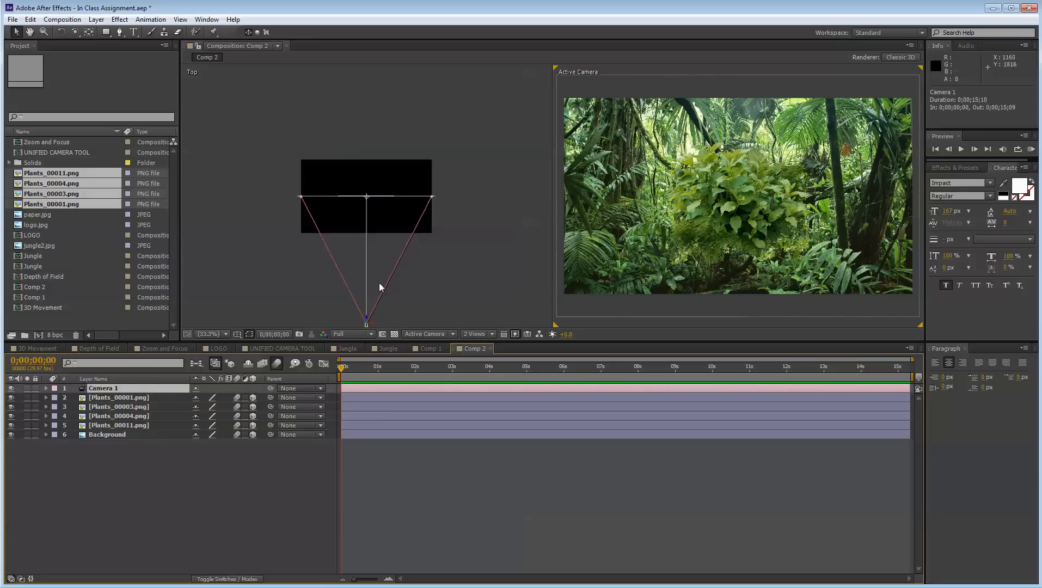
pyautogui.click(130, 397)
pyautogui.keyDown('shift'); pyautogui.click(137, 426); pyautogui.keyUp('shift')
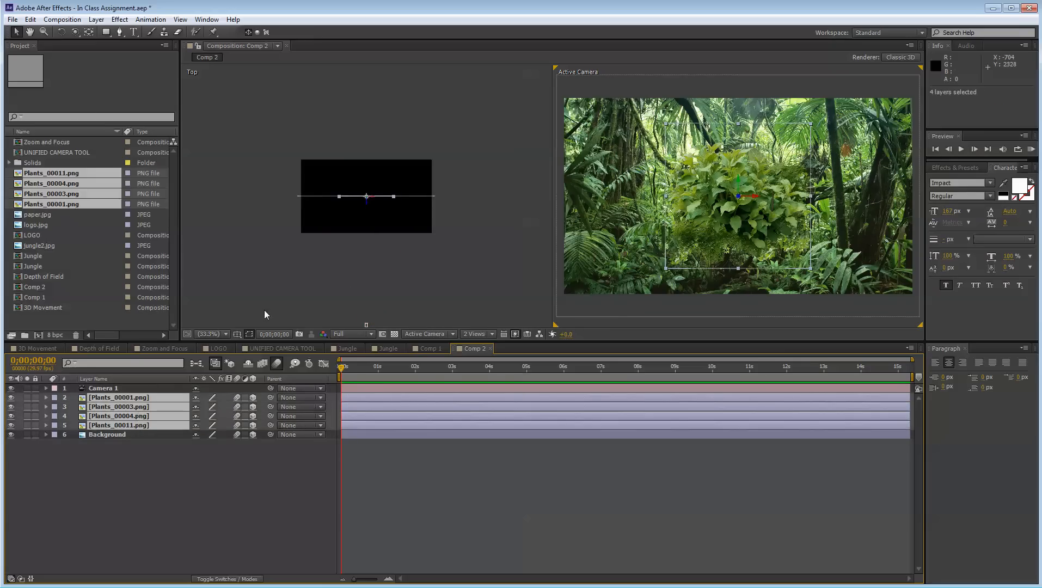
pyautogui.press('space')
pyautogui.moveTo(382, 220); pyautogui.dragTo(330, 257)
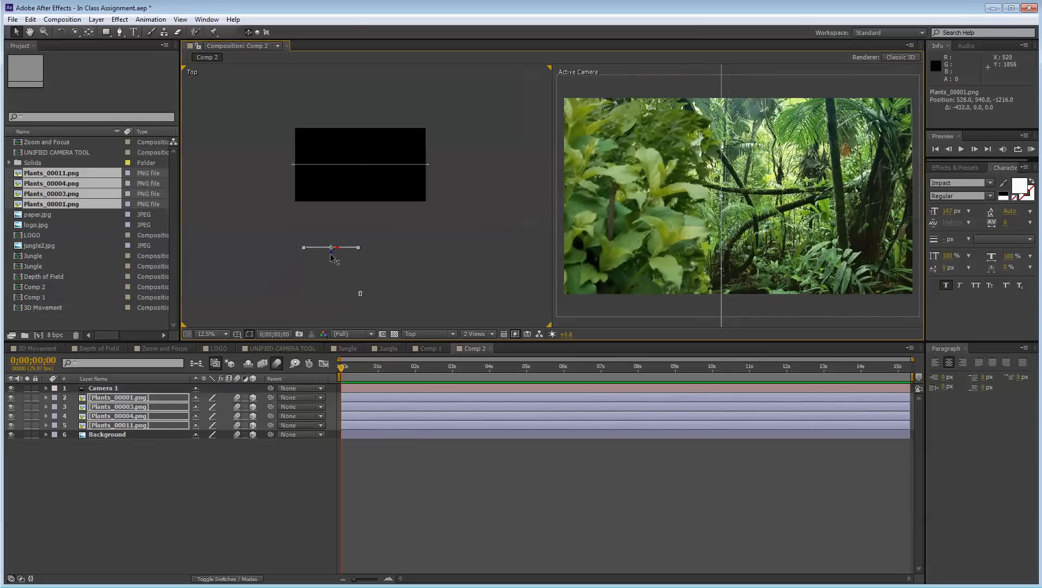
# Spread three plants in the Top view: Plants_00001.png to about 328, 540, -592, Plants_00003.png right of centre, Plants_00004.png to about 1368, 540, -1496
pyautogui.click(228, 481)
pyautogui.click(131, 397)
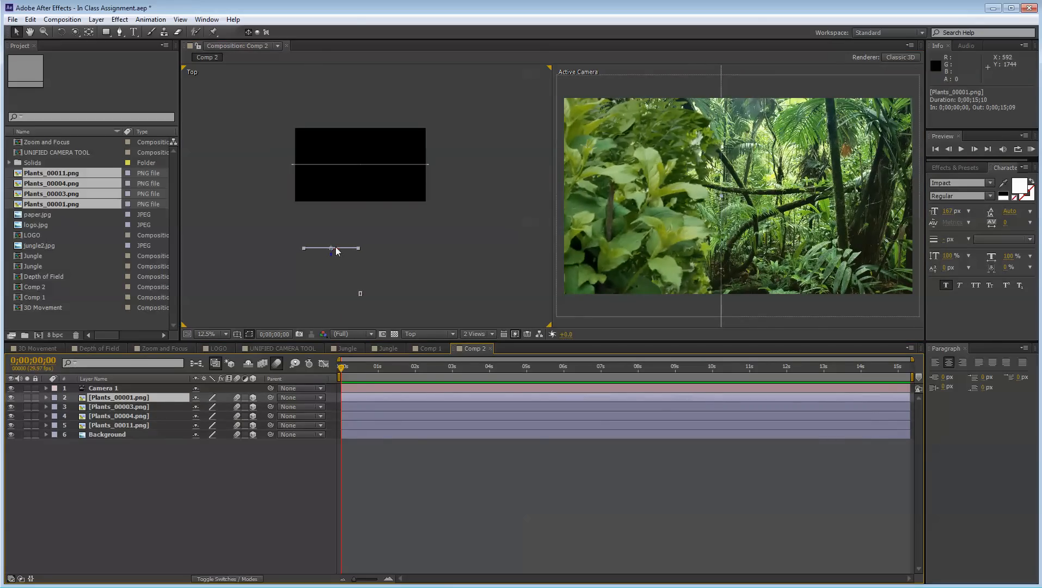
pyautogui.moveTo(351, 252); pyautogui.dragTo(325, 192)
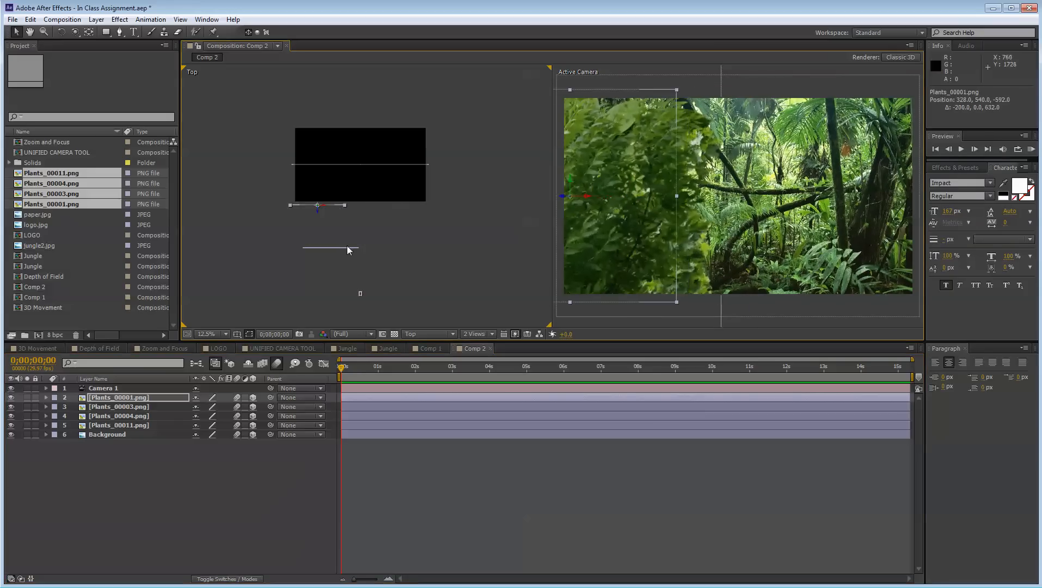
pyautogui.moveTo(349, 250); pyautogui.dragTo(426, 229)
pyautogui.moveTo(351, 246); pyautogui.dragTo(409, 269)
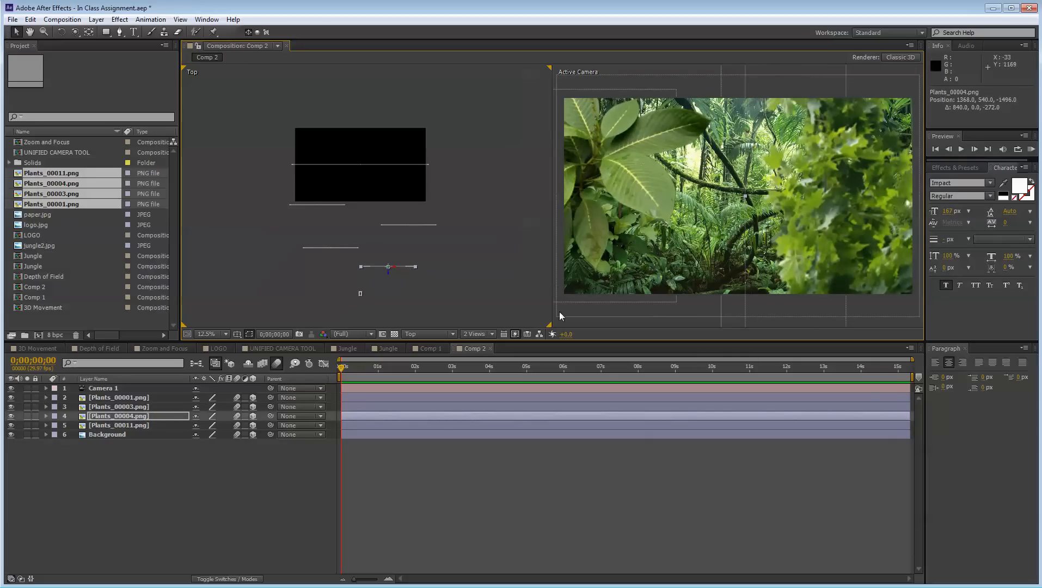
pyautogui.click(139, 448)
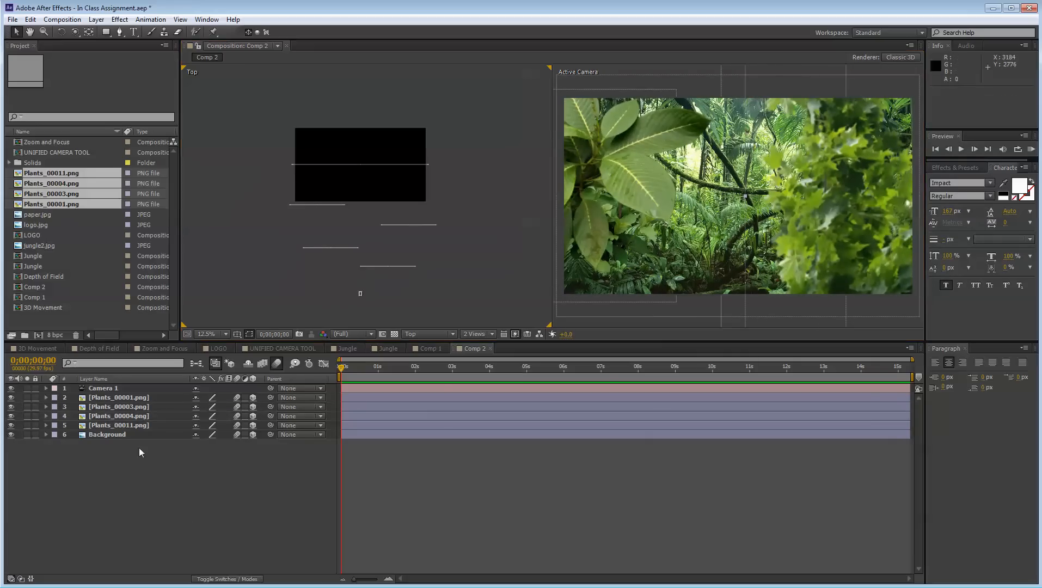
# Raise Plants_00001.png to about 369, 311, -592, and lower Plants_00011.png and bring it closer to the camera, to about 599, 700, -1440
pyautogui.click(143, 397)
pyautogui.moveTo(588, 184); pyautogui.dragTo(621, 103)
pyautogui.click(349, 249)
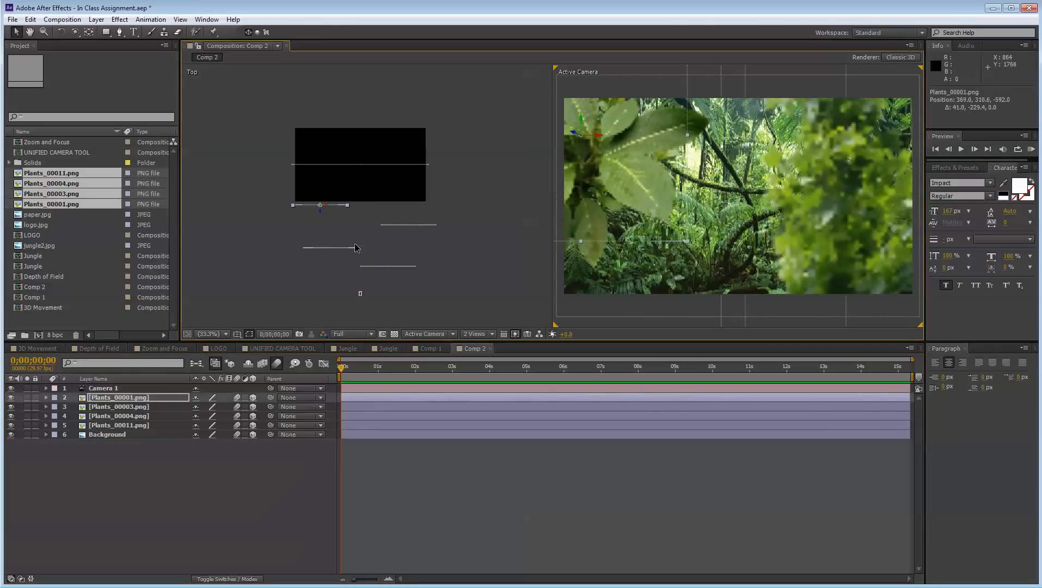
pyautogui.click(349, 250)
pyautogui.moveTo(626, 217); pyautogui.dragTo(660, 269)
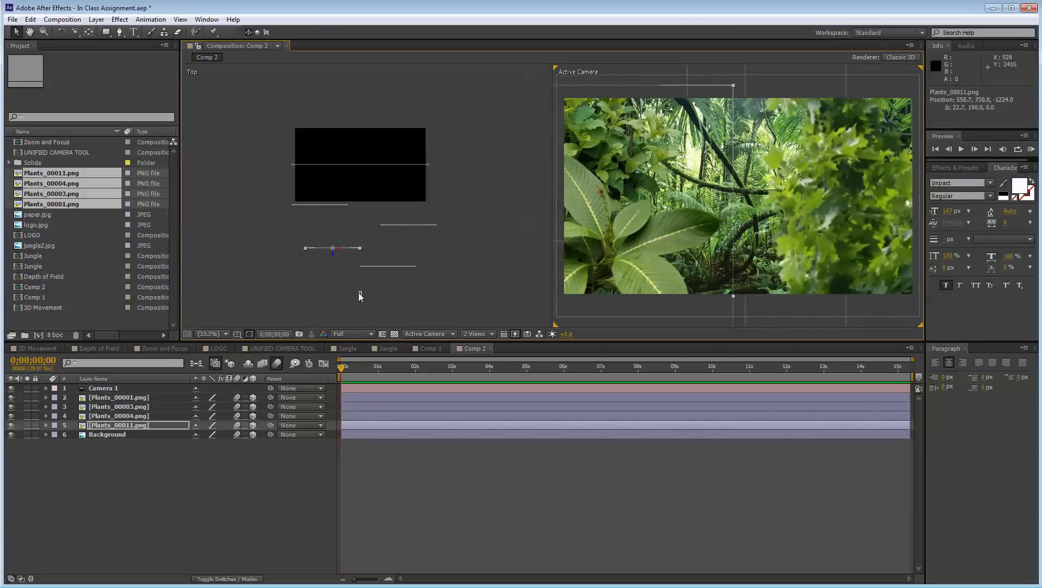
pyautogui.moveTo(334, 257); pyautogui.dragTo(335, 272)
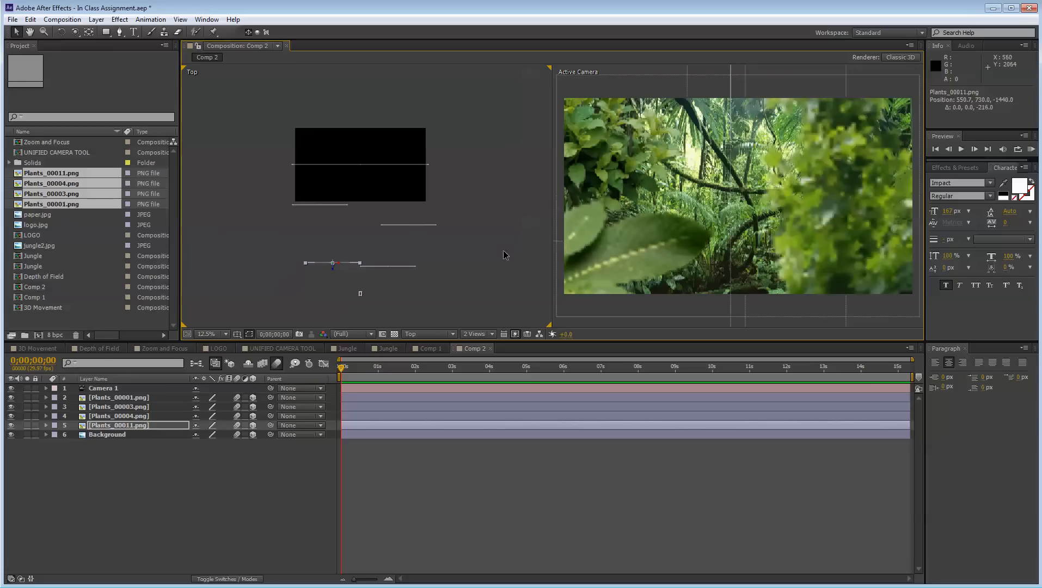
pyautogui.moveTo(660, 240); pyautogui.dragTo(681, 230)
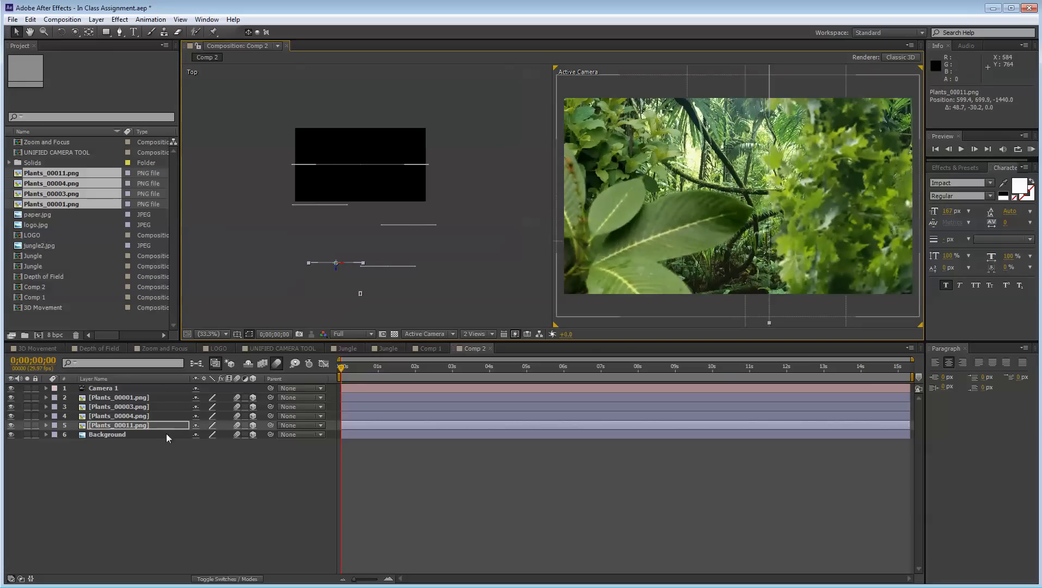
# Set the Z rotation of Plants_00011.png to 19° and reposition it at about 613, 685, -1440
pyautogui.press('r')
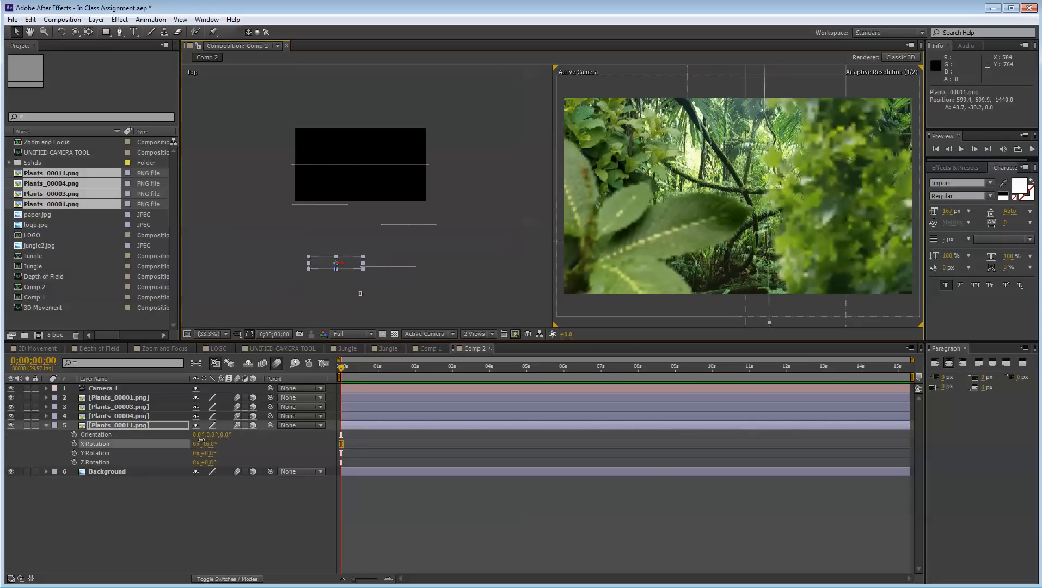
pyautogui.moveTo(208, 453)
pyautogui.mouseDown()
pyautogui.moveTo(189, 453)
pyautogui.moveTo(220, 462)
pyautogui.mouseUp()
pyautogui.hotkey('ctrl', 'z')
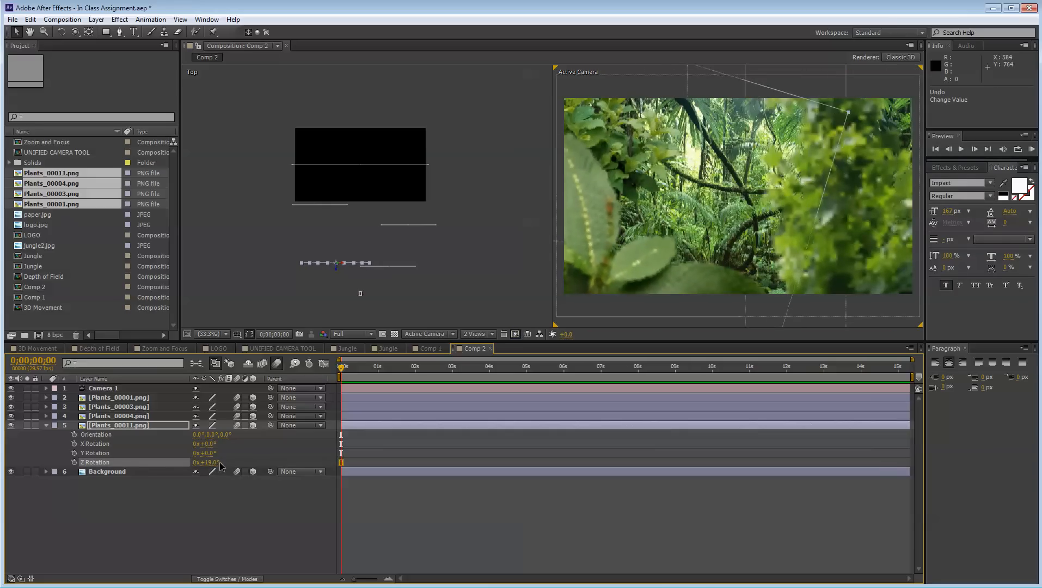
pyautogui.moveTo(600, 260); pyautogui.dragTo(606, 249)
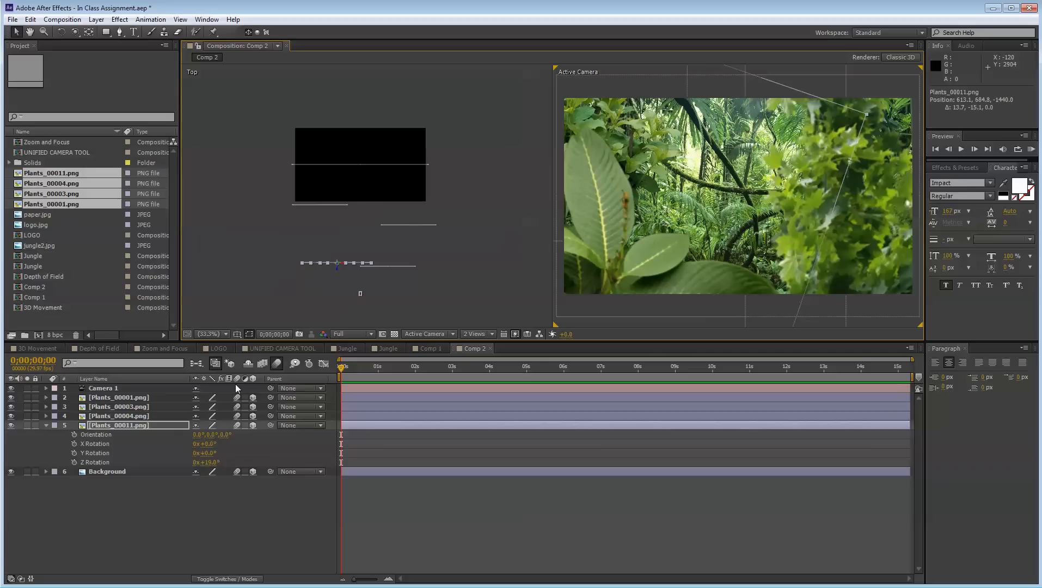
# Set the Z rotation of Plants_00001.png to 172° and move it to the upper edge of the frame, at about 457, 151, -592
pyautogui.click(330, 205)
pyautogui.moveTo(630, 134); pyautogui.dragTo(664, 117)
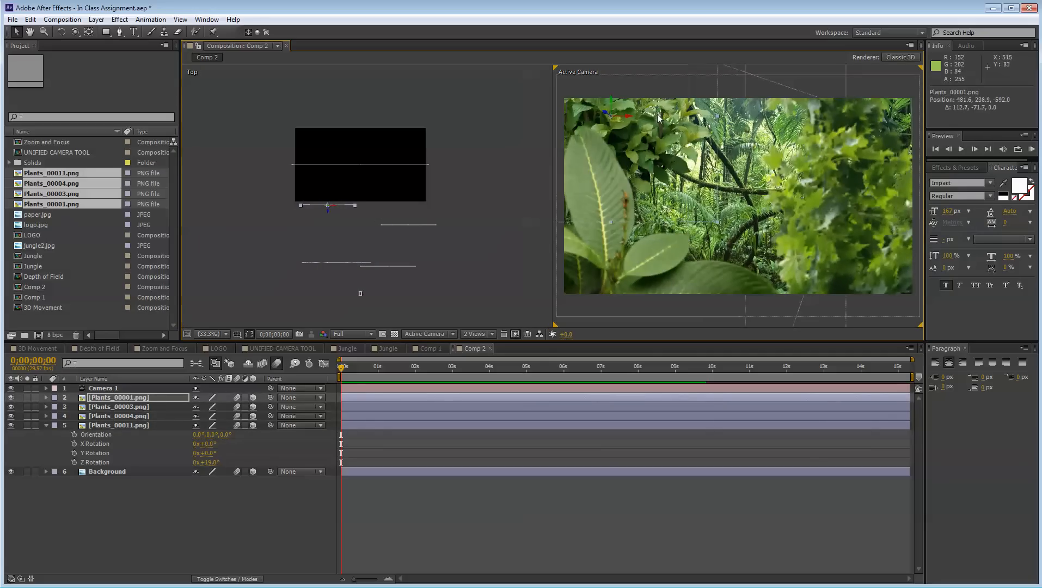
pyautogui.press('r')
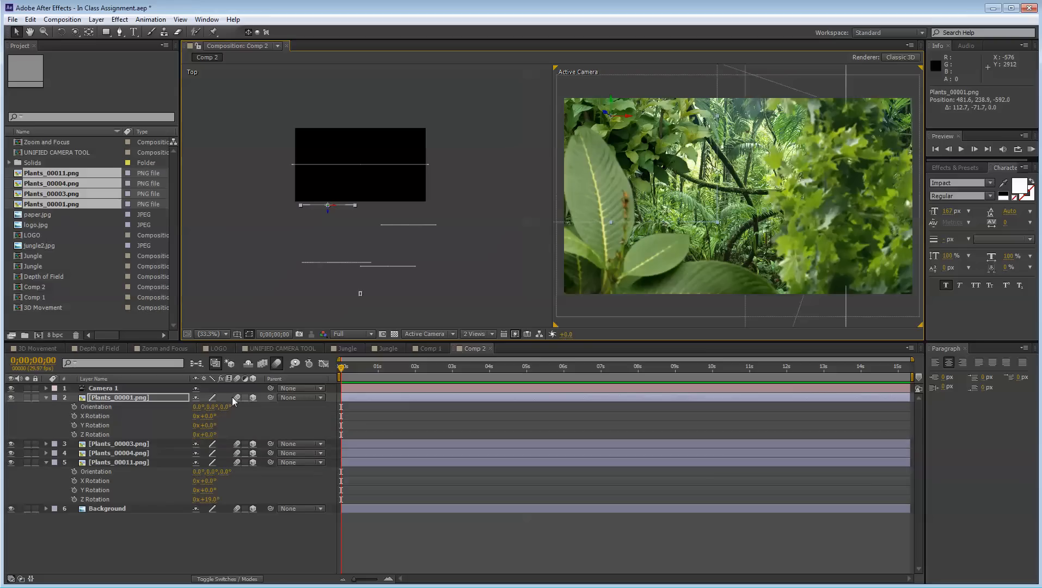
pyautogui.moveTo(209, 439); pyautogui.dragTo(297, 429)
pyautogui.moveTo(682, 106); pyautogui.dragTo(677, 87)
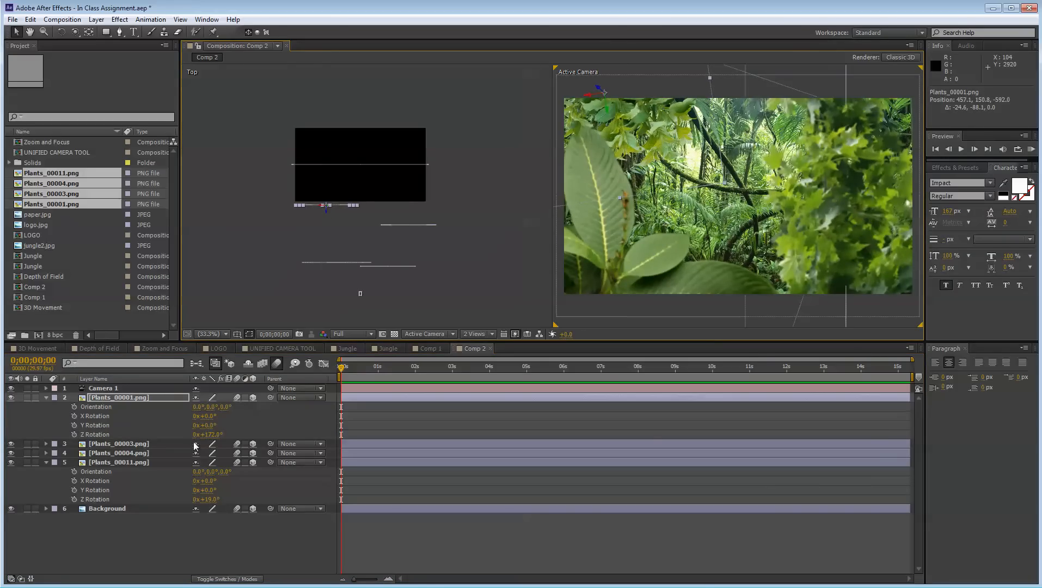
pyautogui.press('s')
pyautogui.click(266, 509)
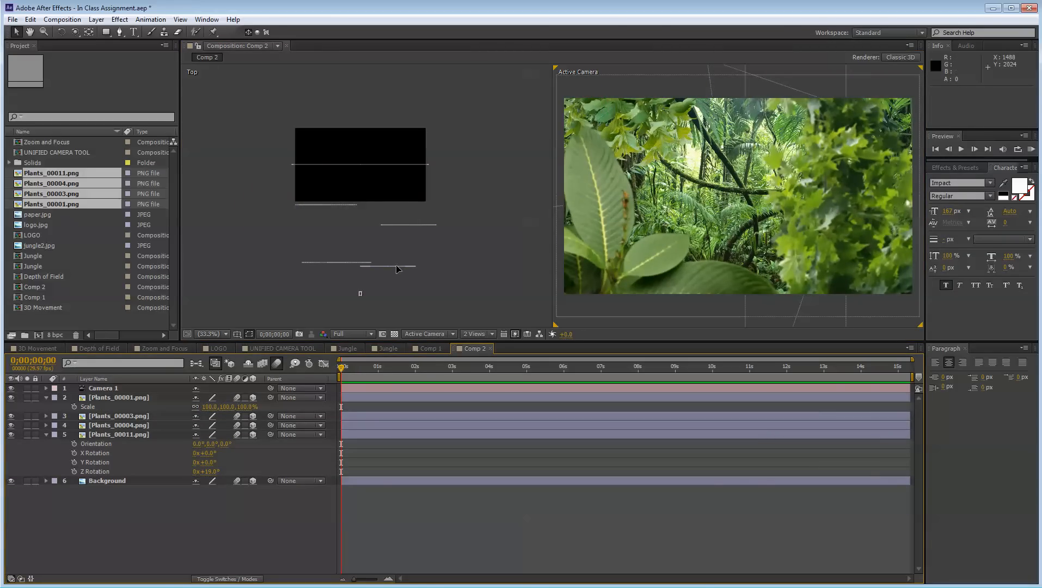
# Push Plants_00003.png back to about 1640, 540, -272 and Plants_00004.png to about 1225, 573, -984, and show the latter's rotation properties
pyautogui.moveTo(398, 269); pyautogui.dragTo(427, 182)
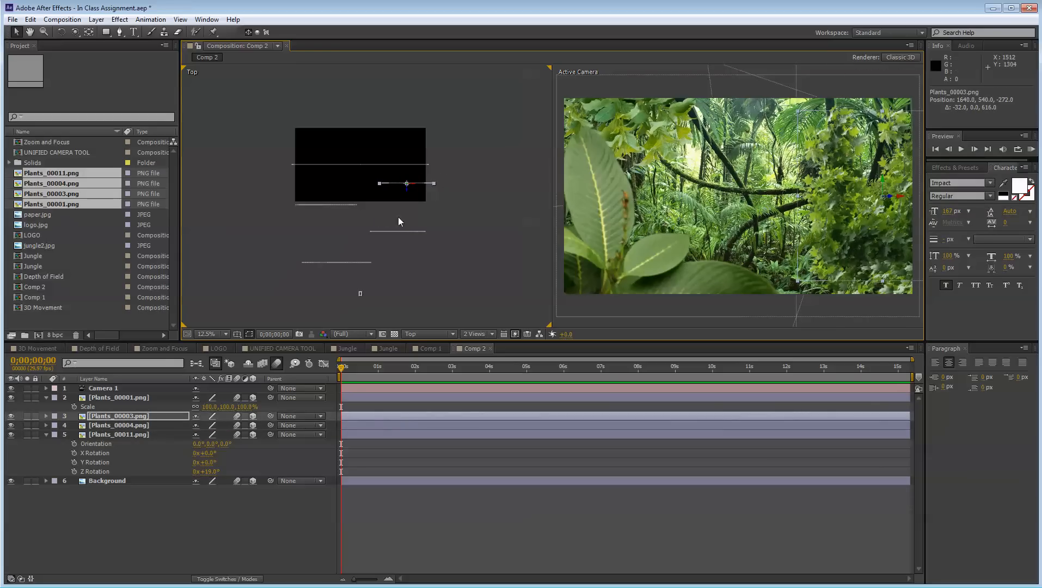
pyautogui.click(407, 231)
pyautogui.moveTo(866, 248); pyautogui.dragTo(752, 261)
pyautogui.press('r')
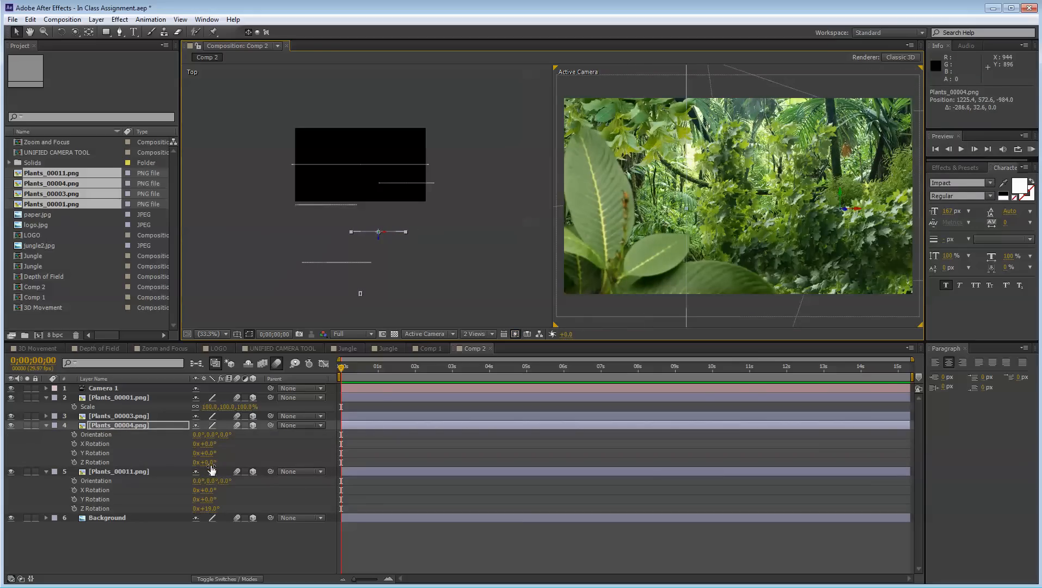
# Rotate the Plants_00004.png layer to a Z Rotation of 292° and place it at the lower right of the jungle scene
pyautogui.moveTo(209, 463); pyautogui.dragTo(356, 450)
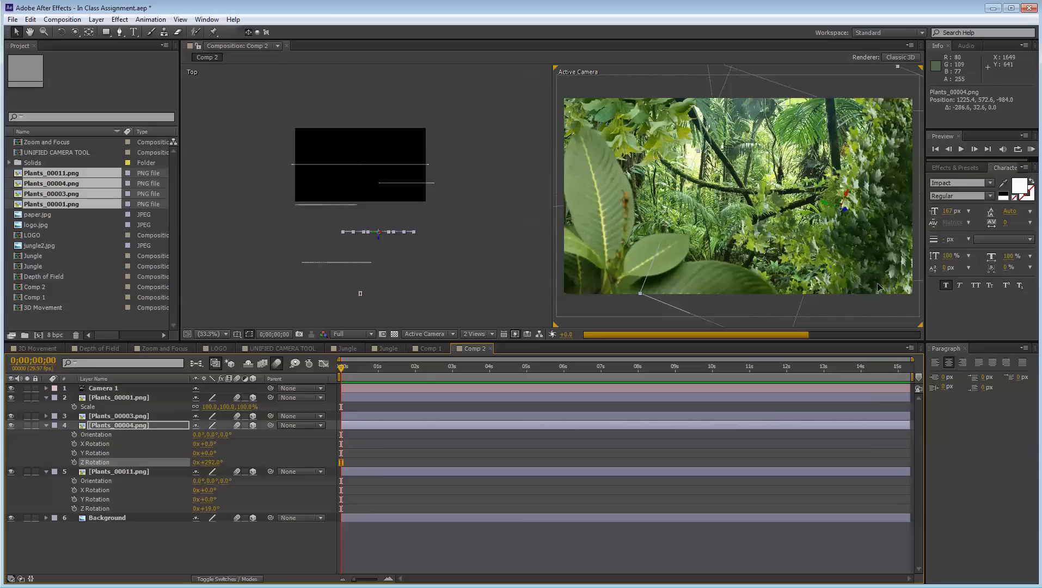
pyautogui.moveTo(878, 283)
pyautogui.mouseDown()
pyautogui.moveTo(873, 294)
pyautogui.moveTo(874, 282)
pyautogui.mouseUp()
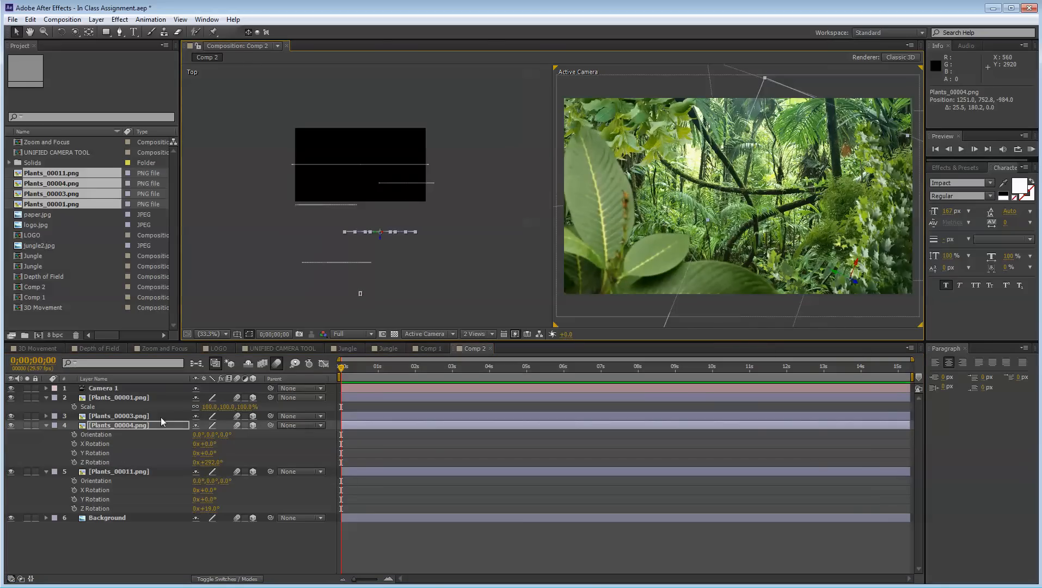
# Set the Plants_00003.png layer's Z Rotation to -128° and place it in the upper-right corner of the jungle scene
pyautogui.click(422, 183)
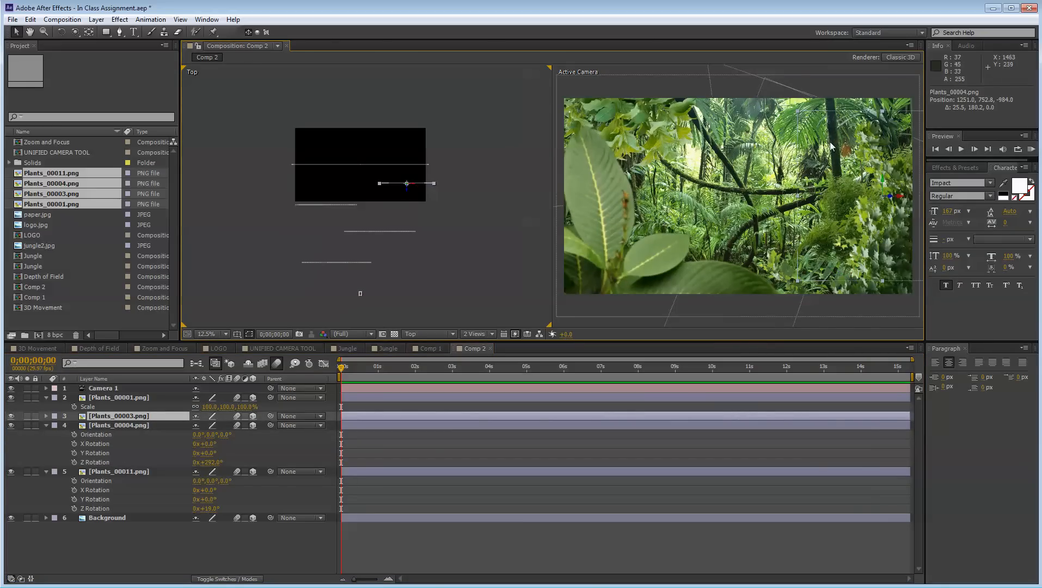
pyautogui.scroll(-2, 831, 146)
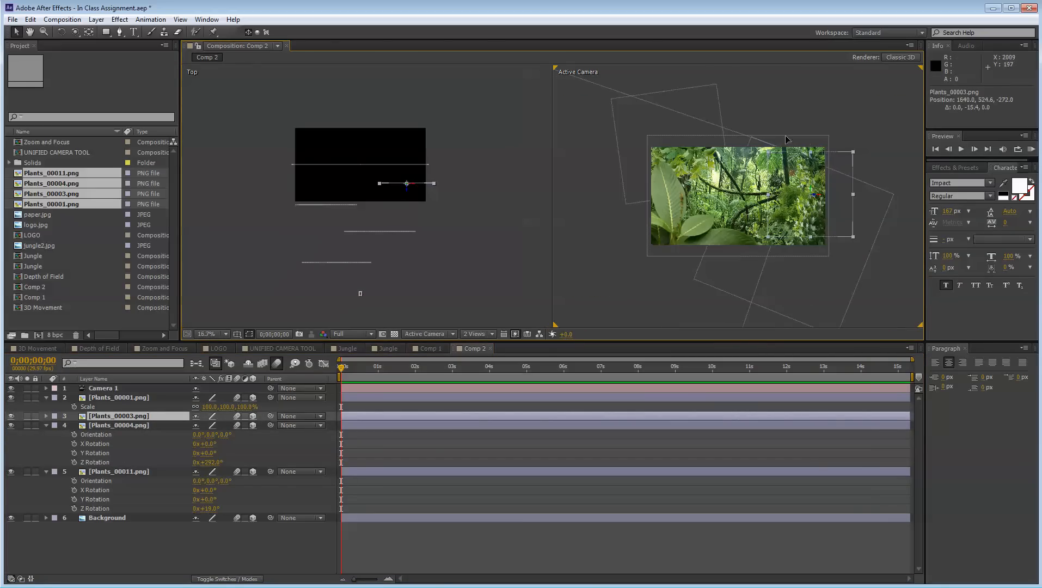
pyautogui.moveTo(831, 172); pyautogui.dragTo(851, 147)
pyautogui.scroll(3, 777, 170)
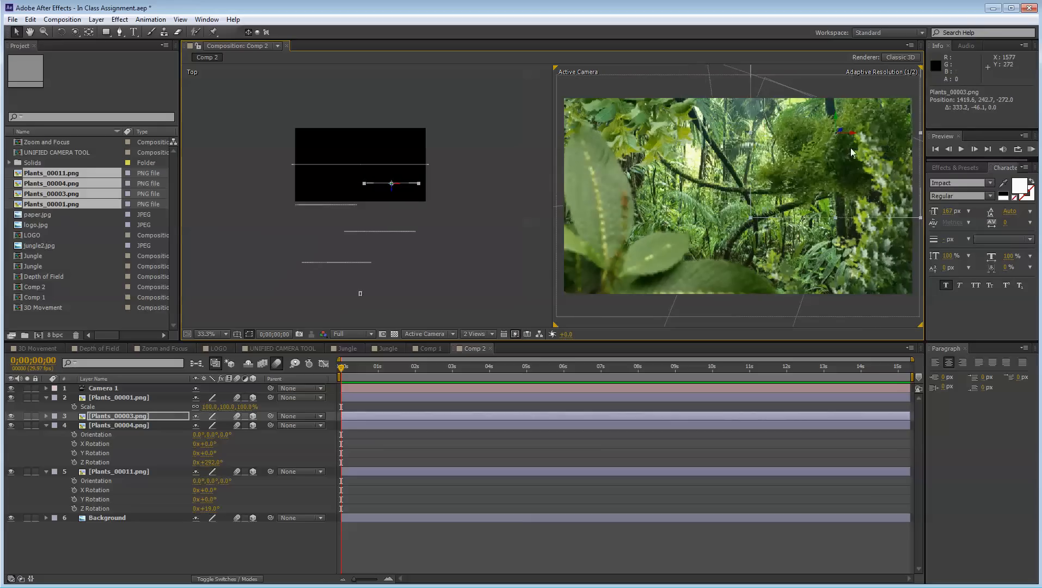
pyautogui.moveTo(796, 181); pyautogui.dragTo(710, 201)
pyautogui.press('r')
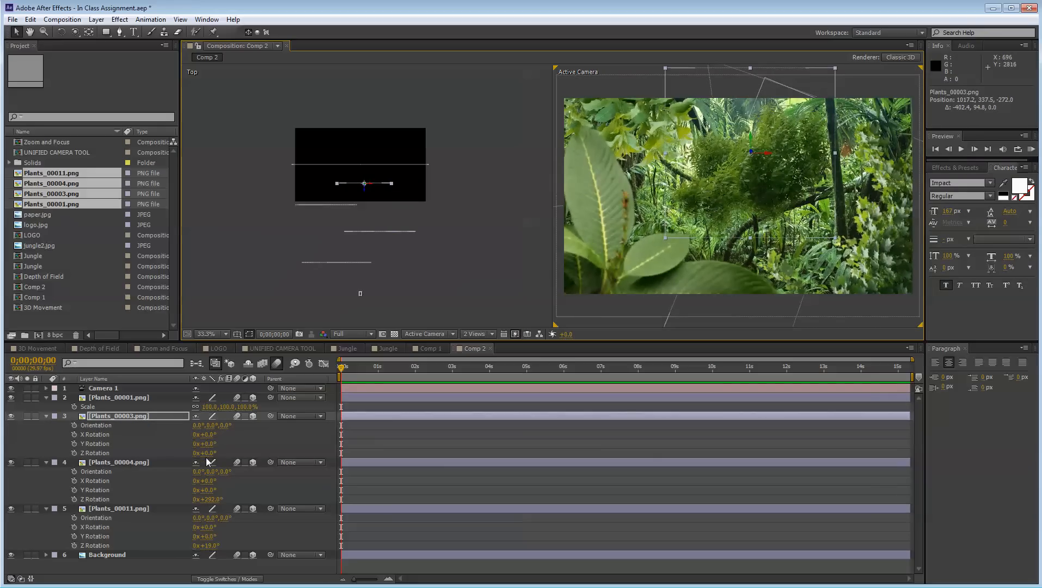
pyautogui.moveTo(206, 453); pyautogui.dragTo(132, 454)
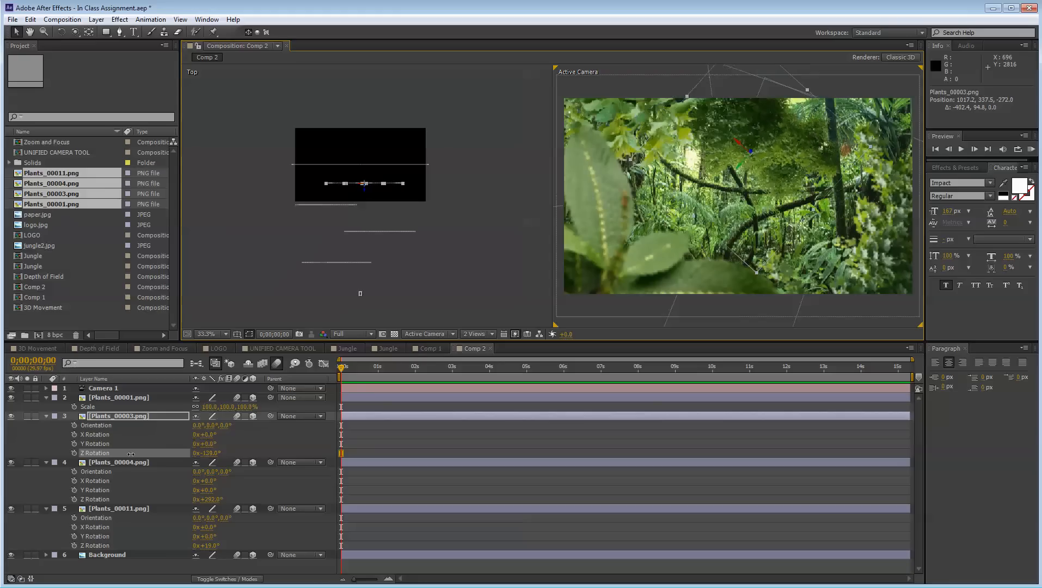
pyautogui.moveTo(834, 165); pyautogui.dragTo(887, 163)
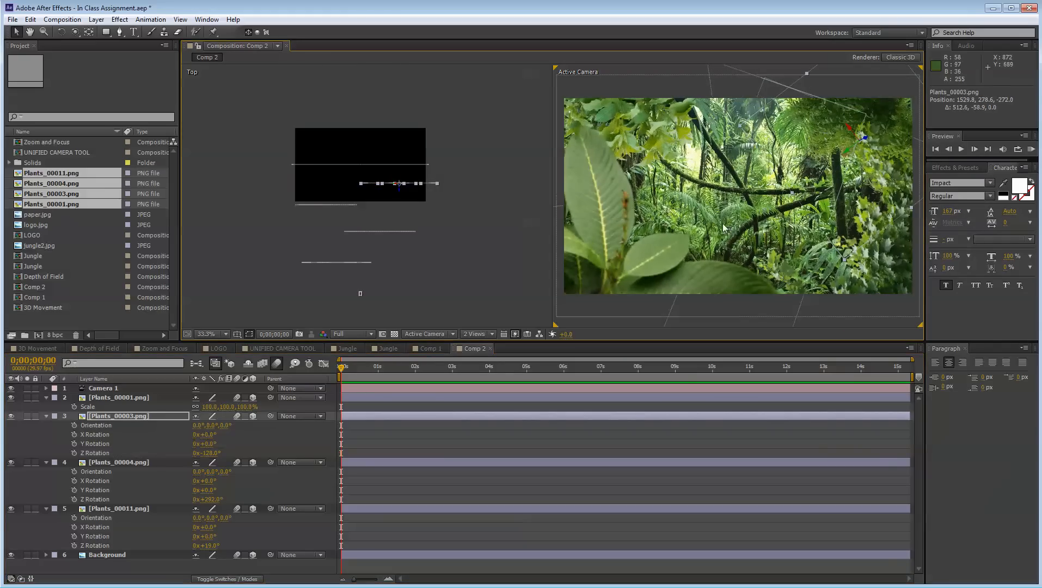
# Try moving Camera 1 forward between the plant layers, and undo the move
pyautogui.click(360, 293)
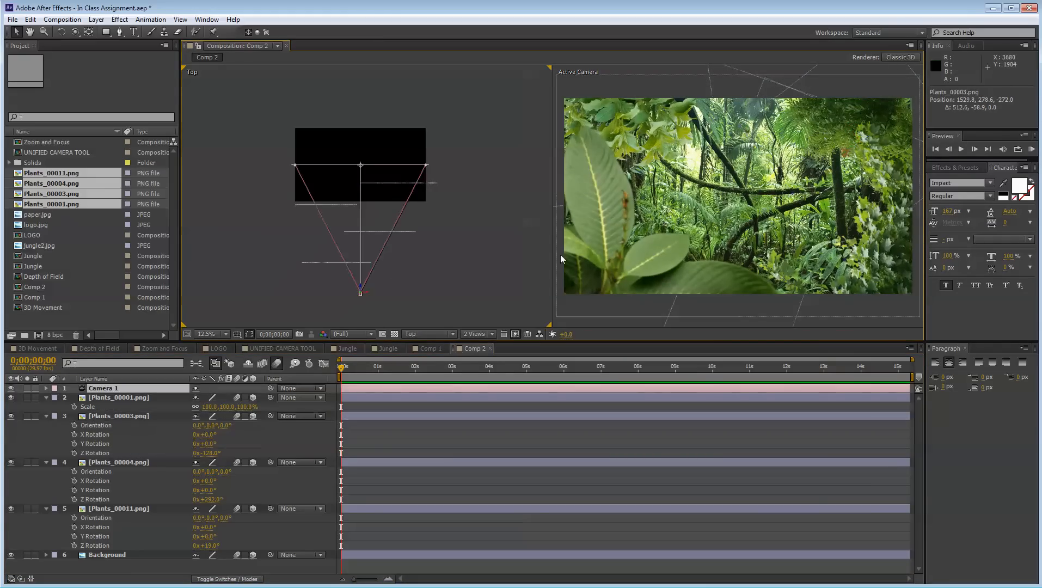
pyautogui.moveTo(359, 289); pyautogui.dragTo(368, 259)
pyautogui.hotkey('ctrl', 'z')
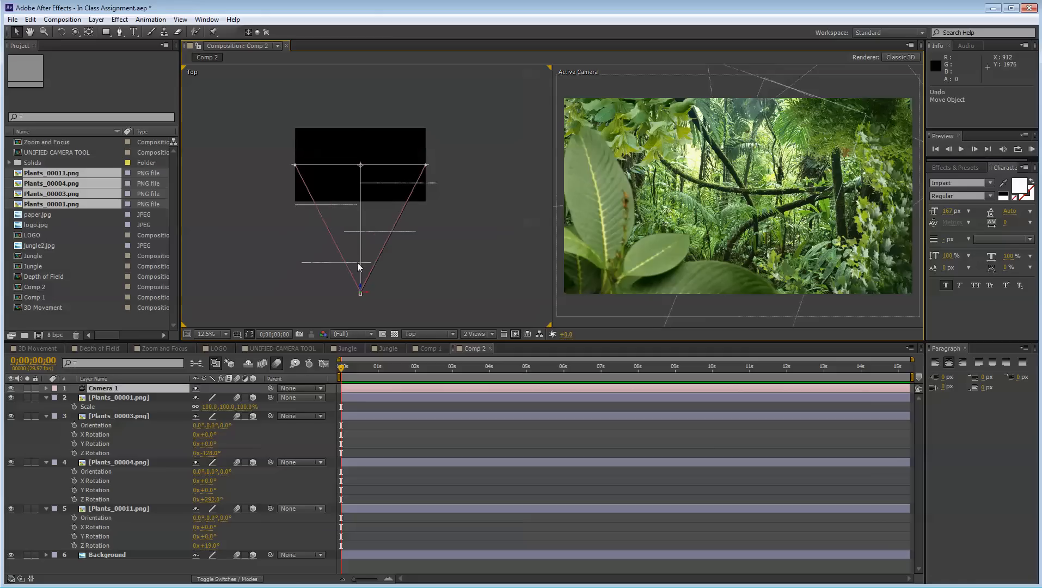
# Collapse the expanded properties of all layers in the timeline and deselect everything
pyautogui.click(424, 202)
pyautogui.click(141, 452)
pyautogui.hotkey('ctrl', 'a')
pyautogui.press('u')
pyautogui.click(131, 448)
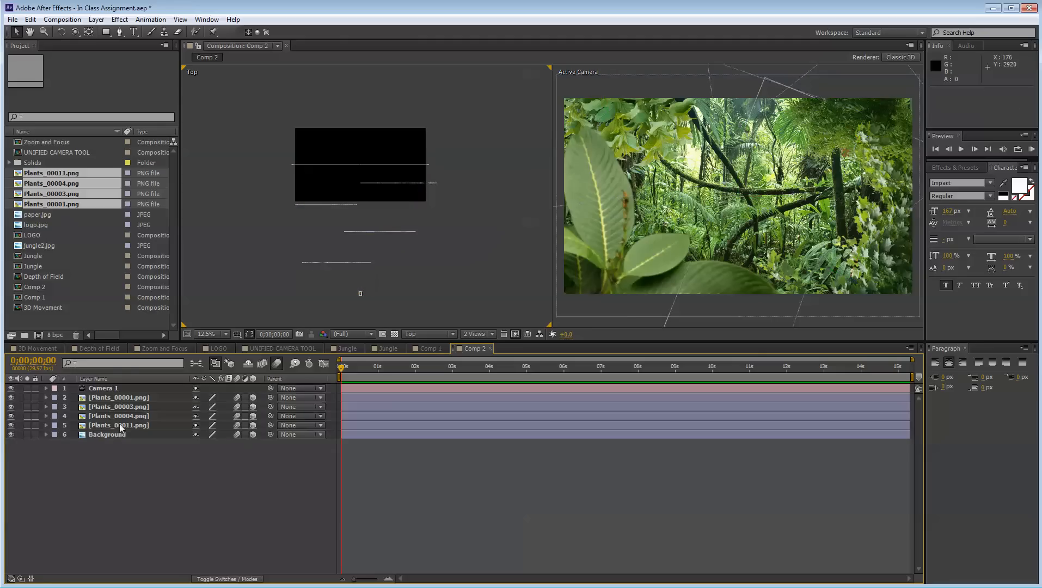
# Switch the composition to a single view, enlarge its viewing area and fit the image to it
pyautogui.click(442, 335)
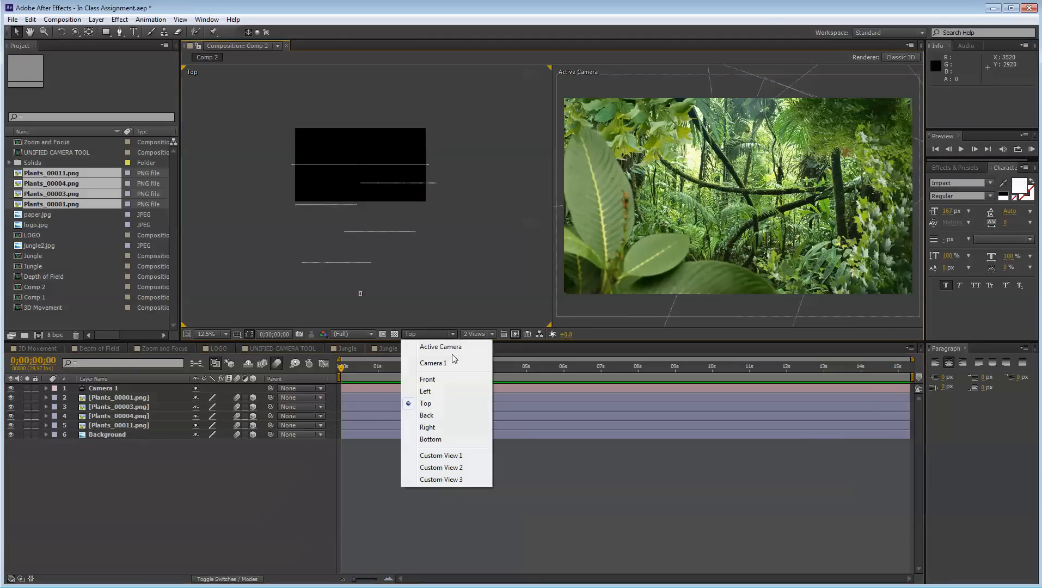
pyautogui.click(478, 334)
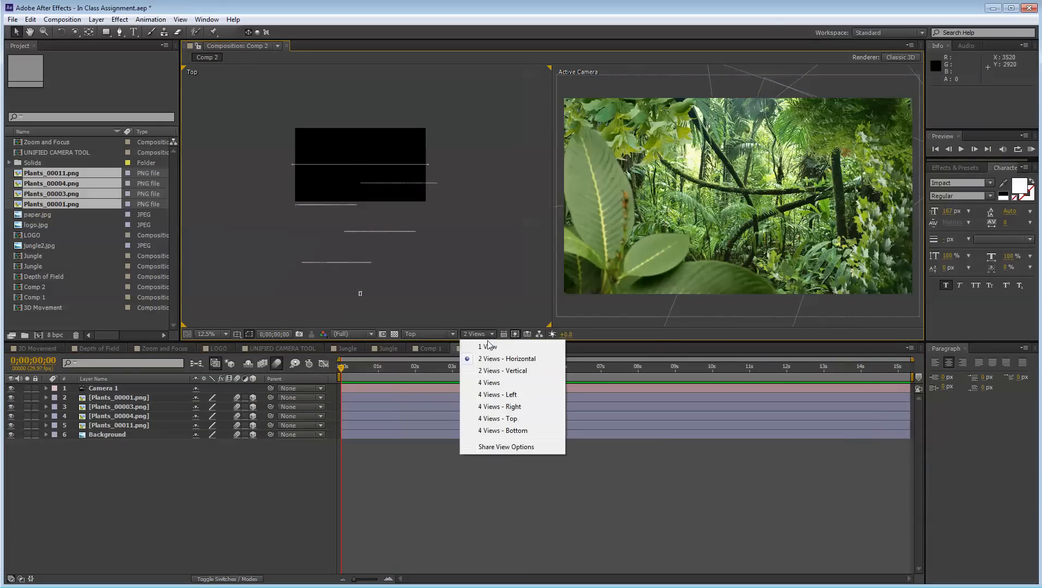
pyautogui.click(481, 347)
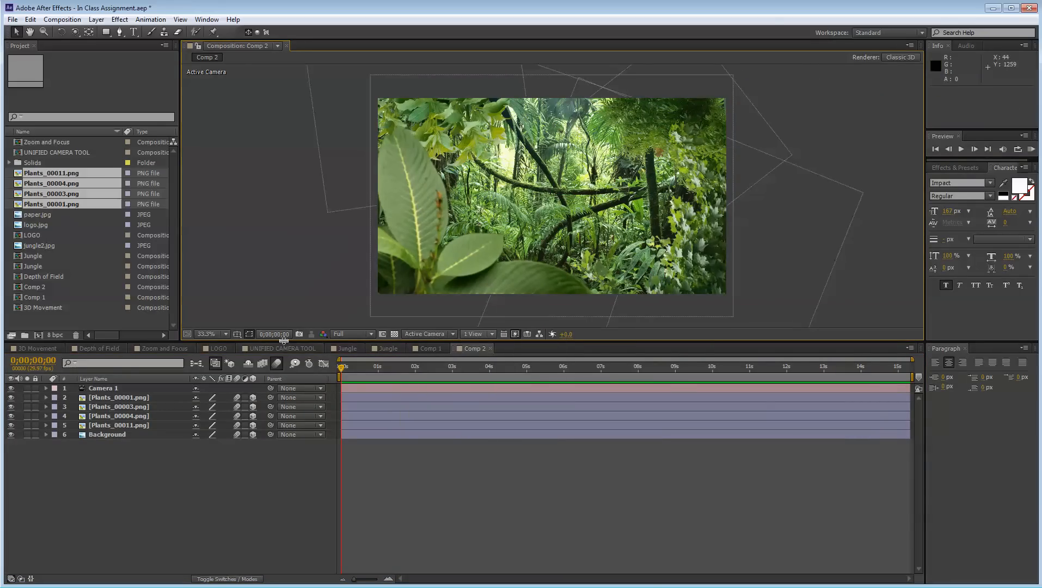
pyautogui.moveTo(284, 341); pyautogui.dragTo(283, 434)
pyautogui.click(206, 427)
pyautogui.click(240, 242)
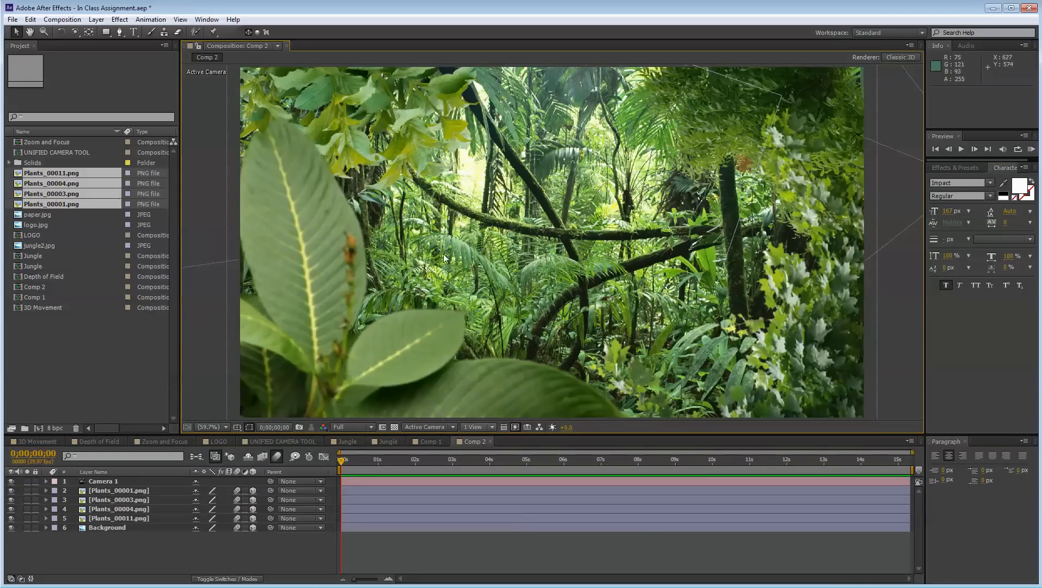
# In the Top view, move the Background layer back, away from the camera, to a Z position of about 1552
pyautogui.click(570, 234)
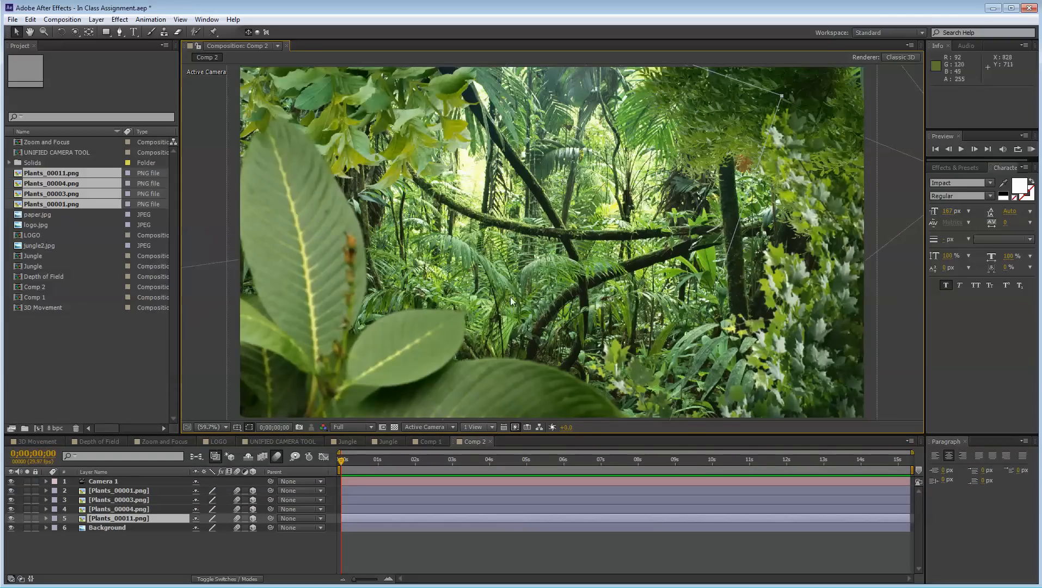
pyautogui.click(477, 428)
pyautogui.click(432, 426)
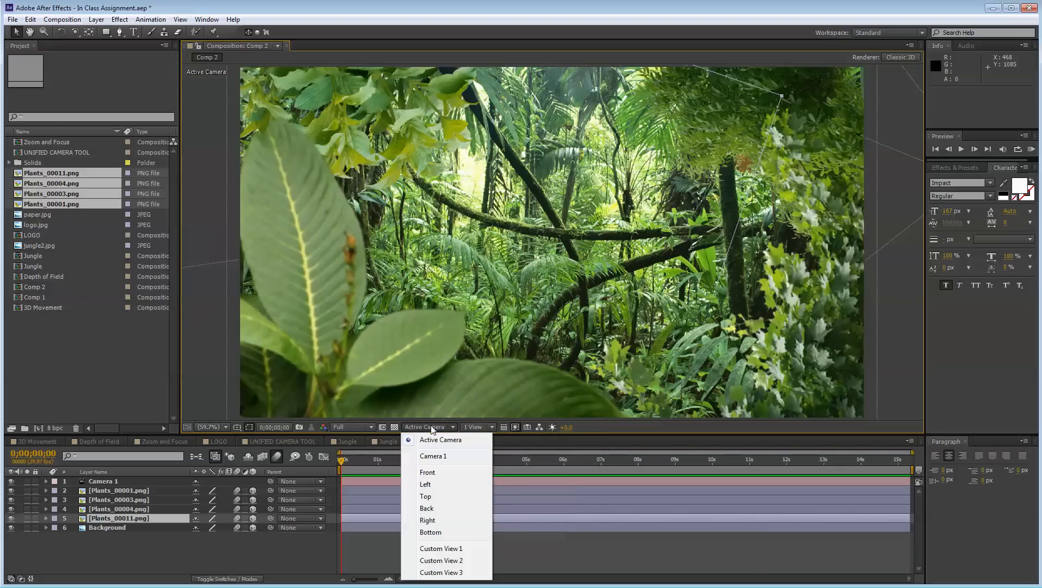
pyautogui.click(438, 500)
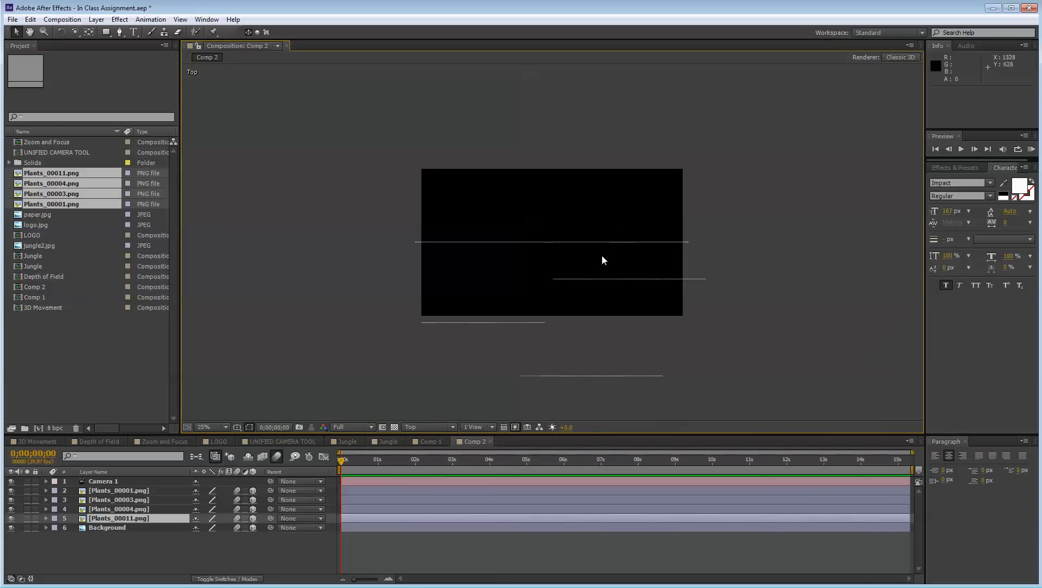
pyautogui.scroll(-1, 616, 273)
pyautogui.moveTo(565, 324); pyautogui.dragTo(563, 314)
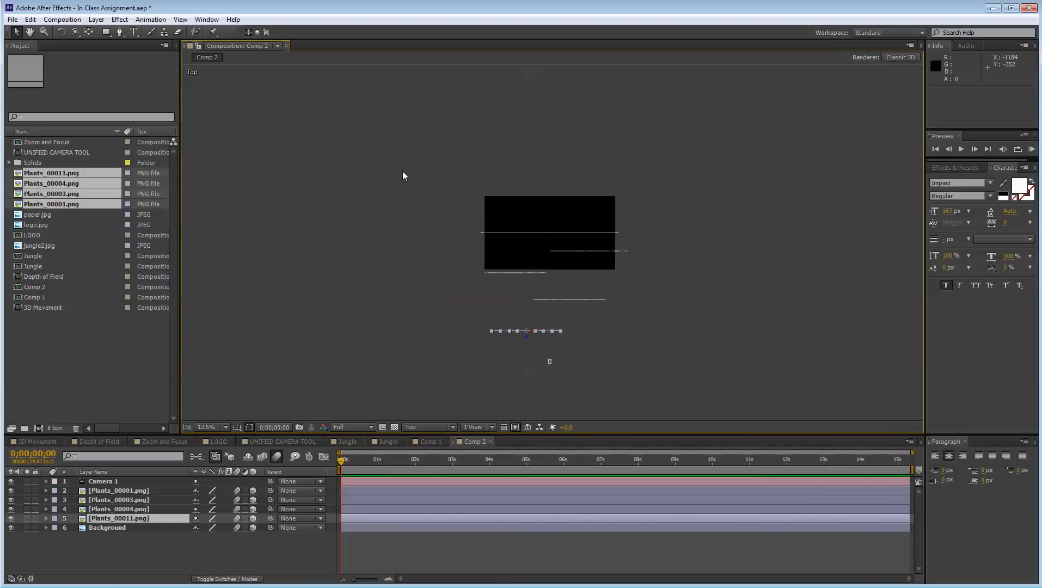
pyautogui.moveTo(400, 170); pyautogui.dragTo(539, 138)
# In the Active Camera view, scale the Background layer to 184% so it fills the frame, and deselect it
pyautogui.click(425, 427)
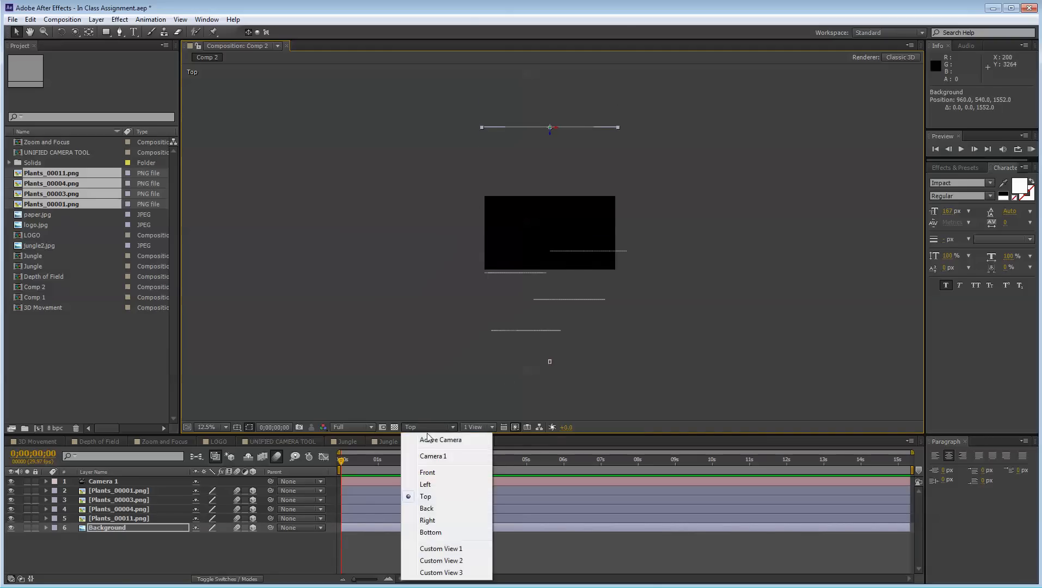
pyautogui.click(436, 439)
pyautogui.scroll(4, 549, 280)
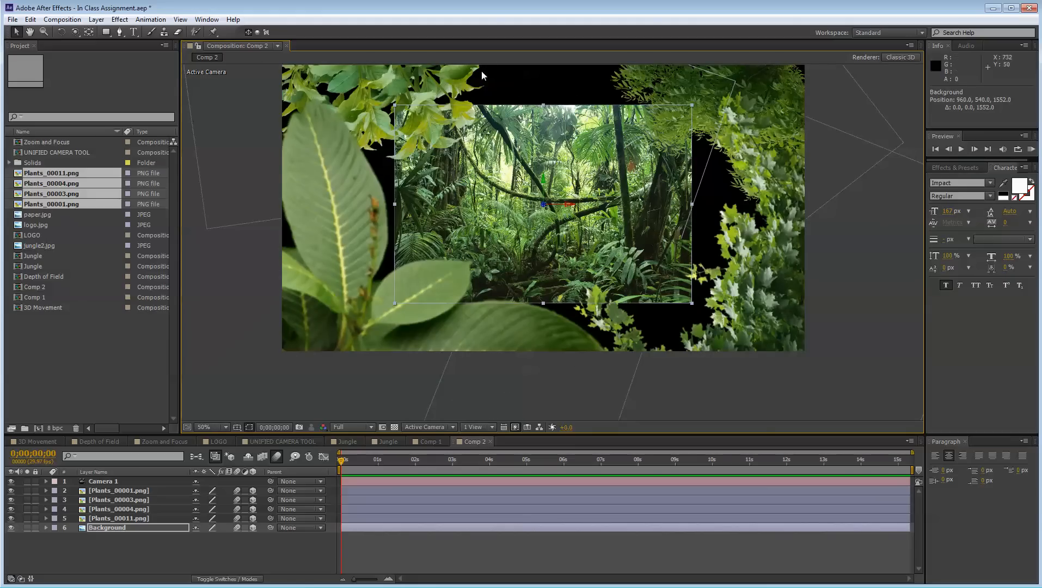
pyautogui.moveTo(212, 539); pyautogui.dragTo(266, 543)
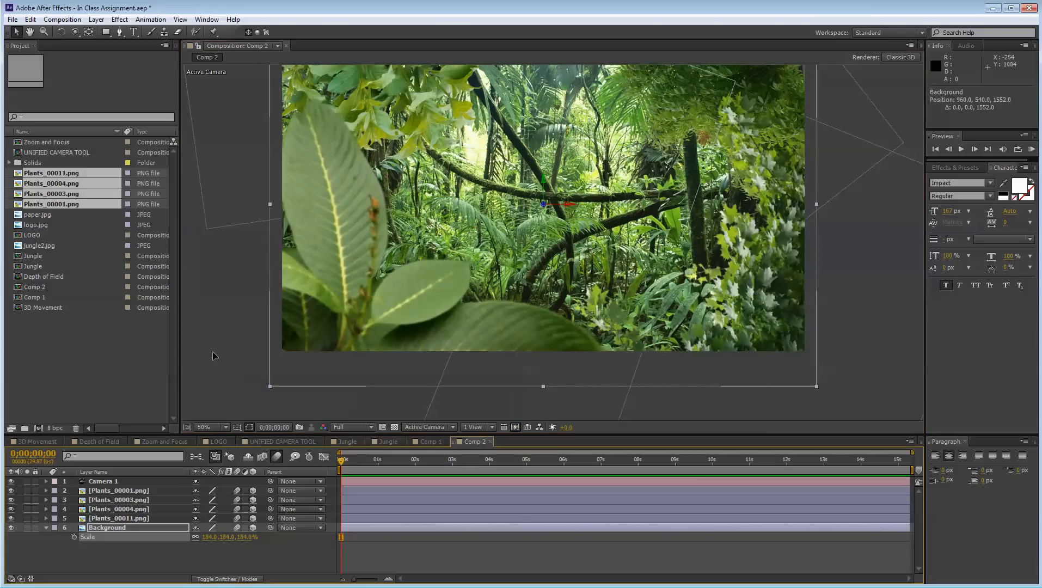
pyautogui.click(228, 346)
pyautogui.click(154, 544)
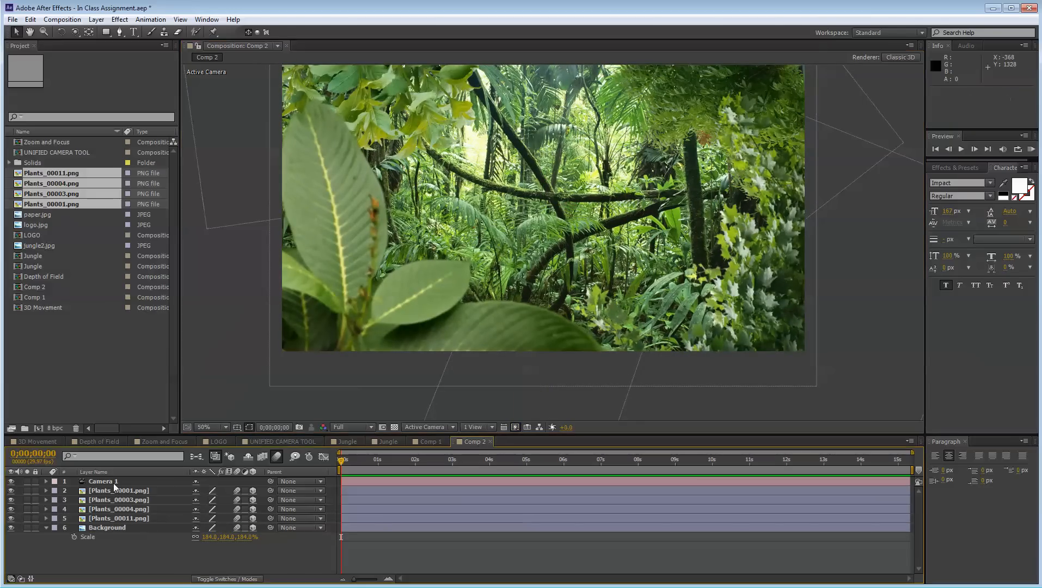
# Add a new text layer above Camera 1 reading "JUNGLE"
pyautogui.click(113, 482)
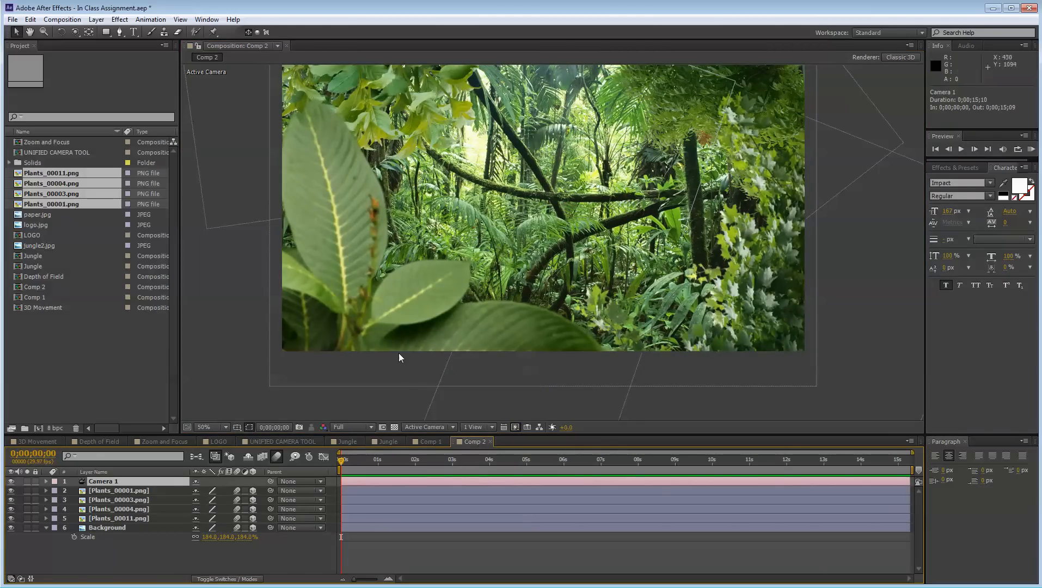
pyautogui.rightClick(109, 558)
pyautogui.moveTo(165, 444)
pyautogui.click(331, 460)
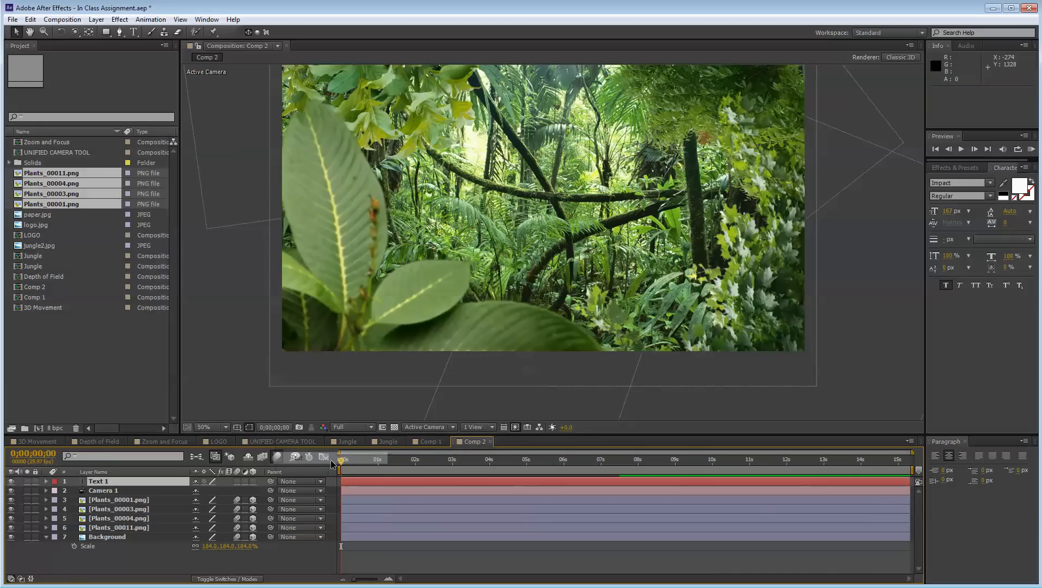
pyautogui.write('JUNGLE')
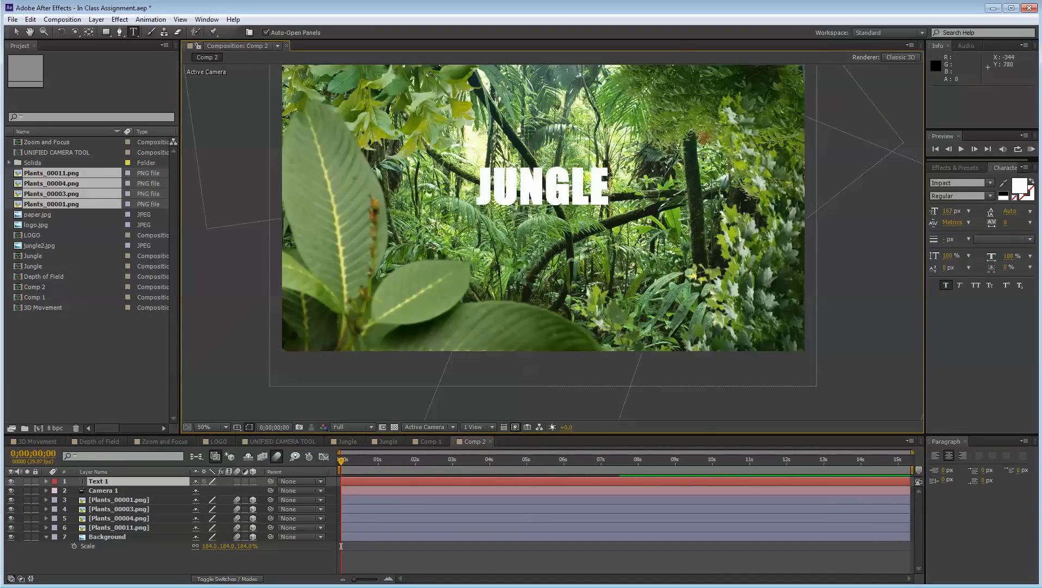
pyautogui.click(17, 32)
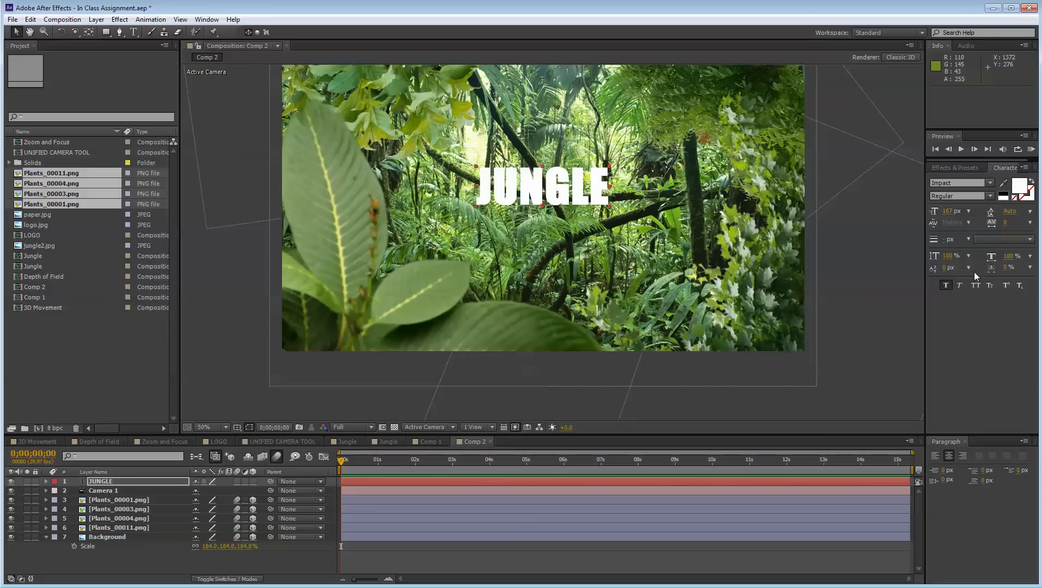
# Make the JUNGLE text a 3D layer and move it one level down, below Camera 1 in the layer stack
pyautogui.click(253, 481)
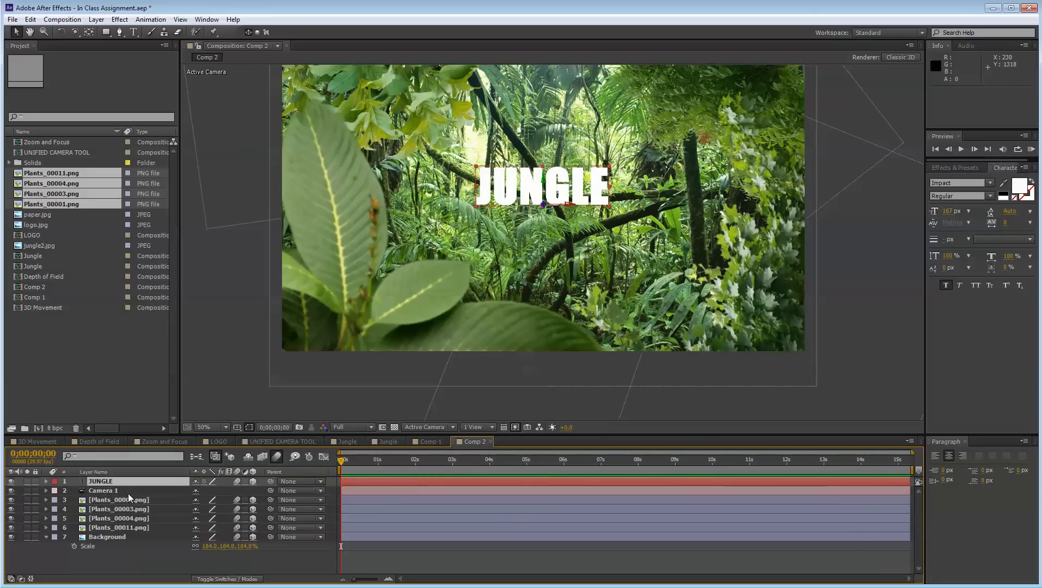
pyautogui.hotkey('ctrl', '[')
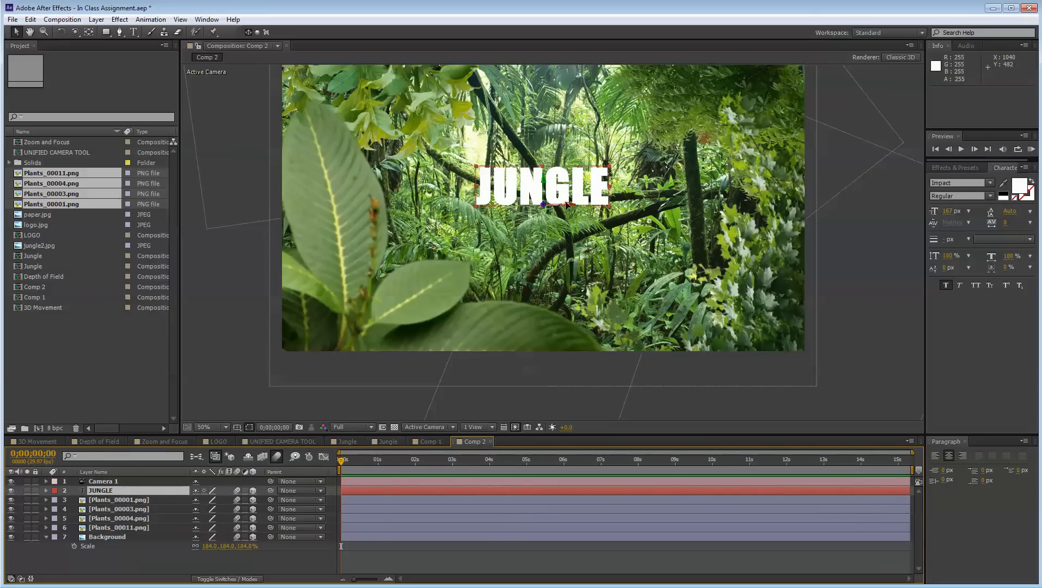
# Enlarge the JUNGLE text to a font size of 277 px and center it in the frame at about 950, 654
pyautogui.moveTo(566, 205); pyautogui.dragTo(567, 220)
pyautogui.moveTo(948, 211); pyautogui.dragTo(1012, 214)
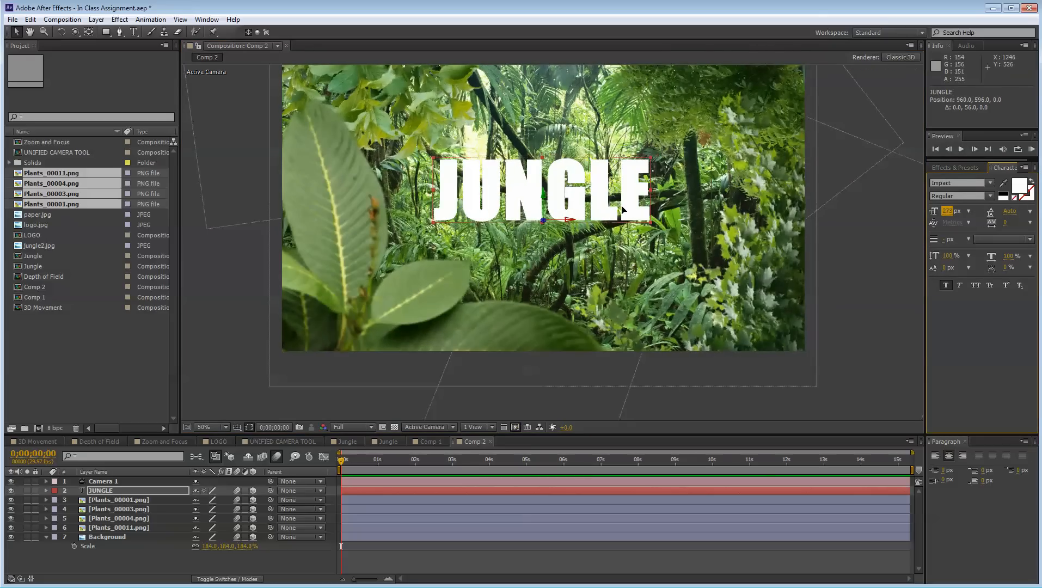
pyautogui.moveTo(622, 200); pyautogui.dragTo(621, 216)
pyautogui.moveTo(948, 211); pyautogui.dragTo(951, 211)
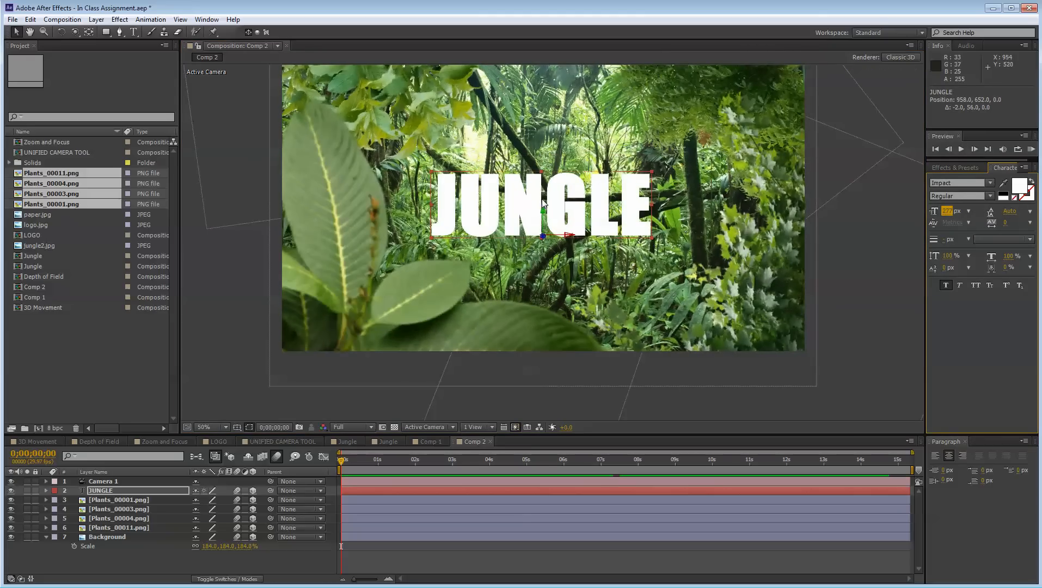
pyautogui.moveTo(543, 205); pyautogui.dragTo(538, 205)
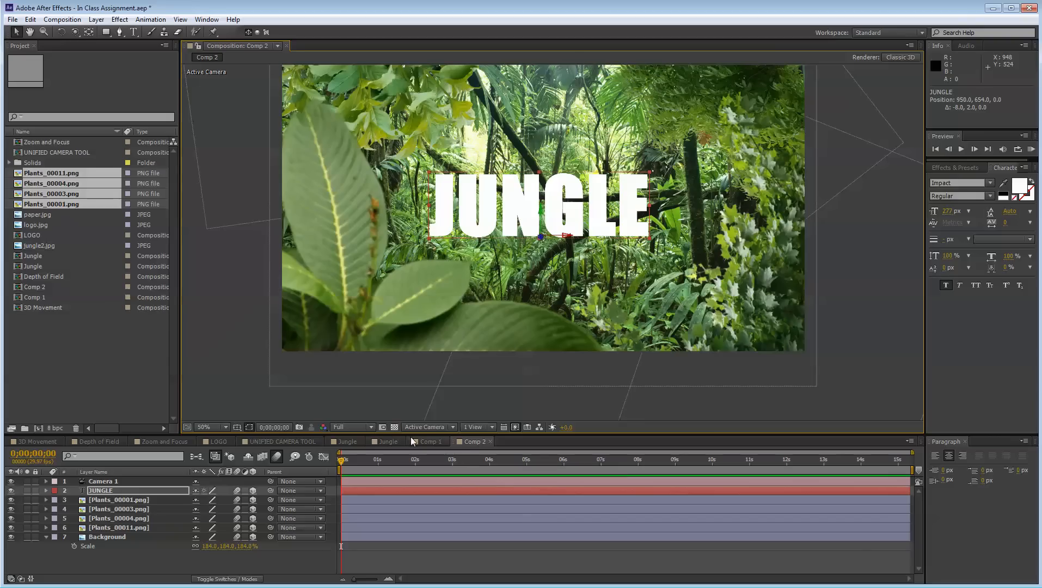
# In the Top view, move the JUNGLE text back in depth to a Z position of 224
pyautogui.click(365, 427)
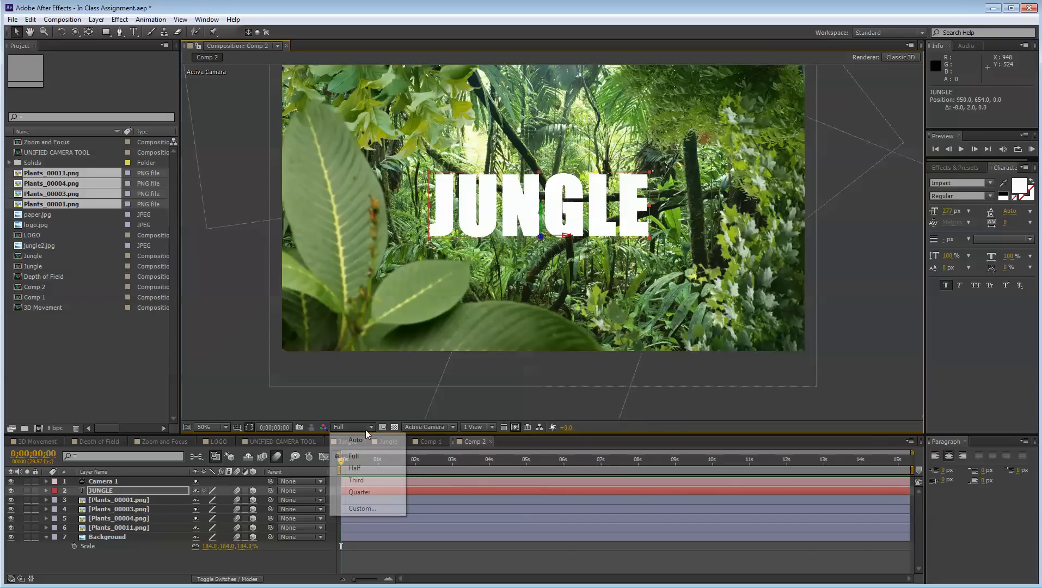
pyautogui.click(420, 427)
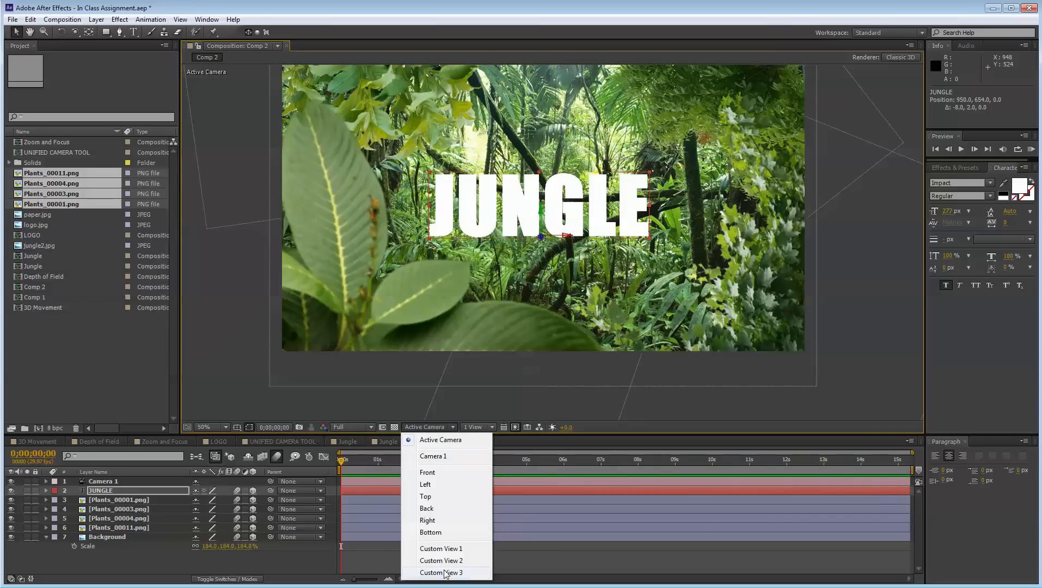
pyautogui.click(426, 496)
pyautogui.scroll(-4, 619, 182)
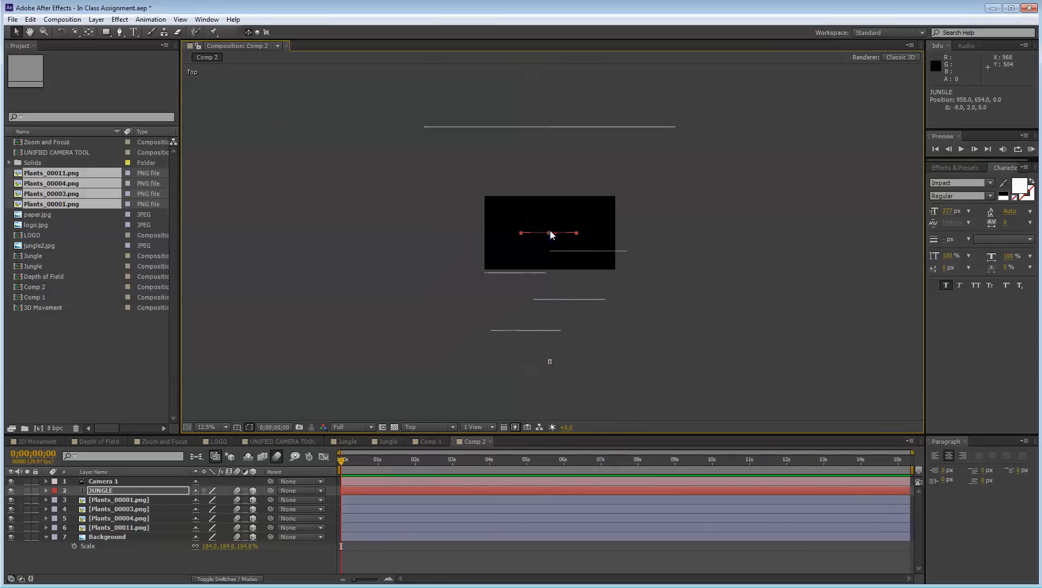
pyautogui.moveTo(550, 240); pyautogui.dragTo(553, 229)
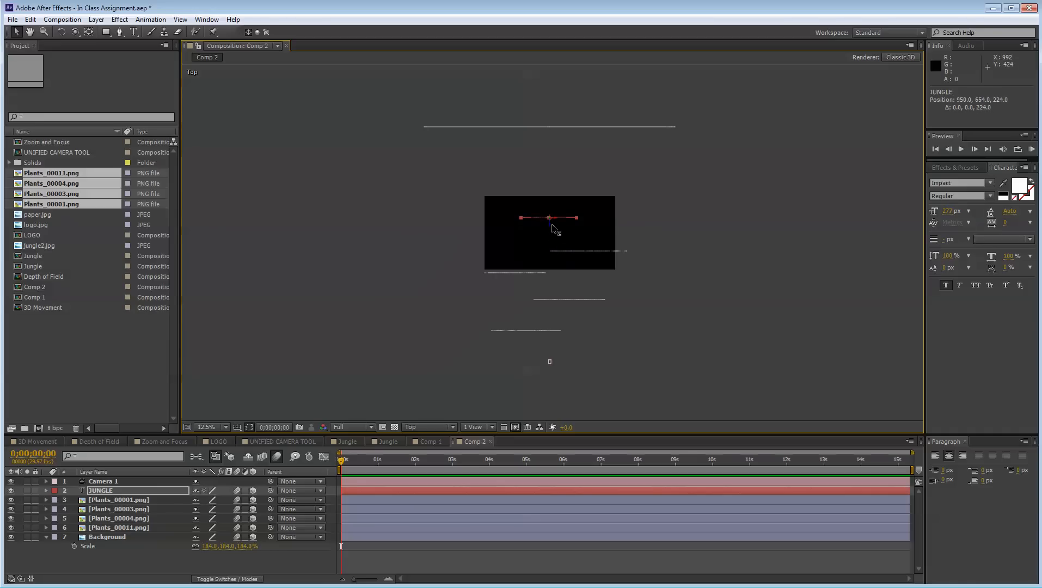
# Expand Camera 1's camera options, examine Depth of Field and Focus Distance, and undo a trial move of the camera
pyautogui.click(549, 362)
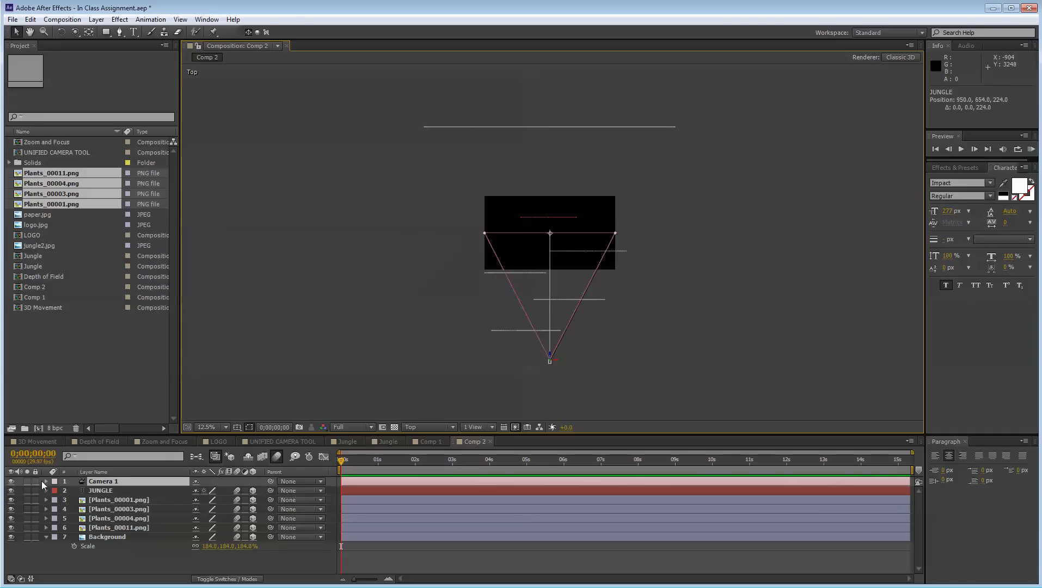
pyautogui.click(46, 481)
pyautogui.click(55, 500)
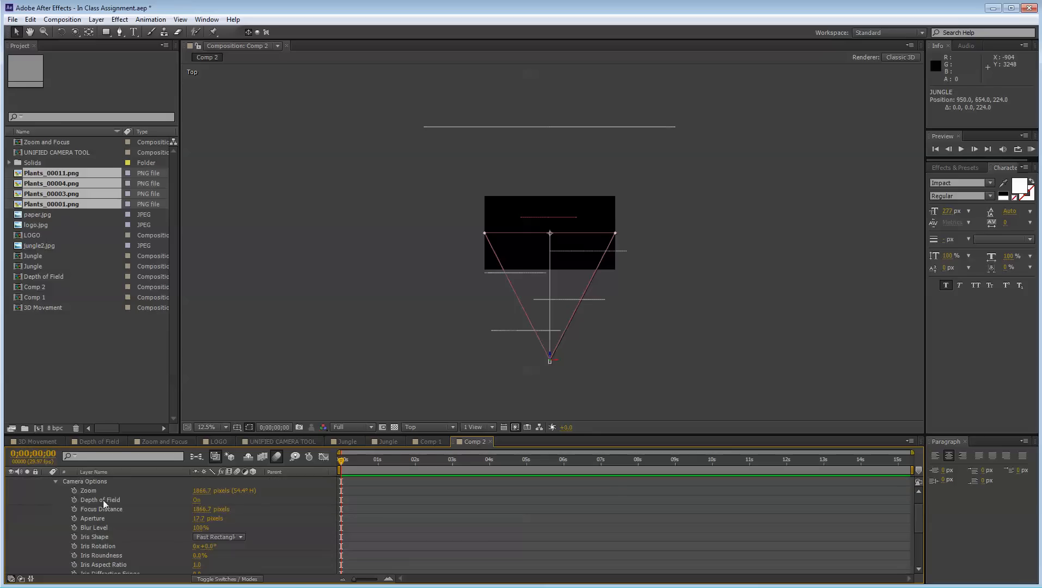
pyautogui.click(106, 498)
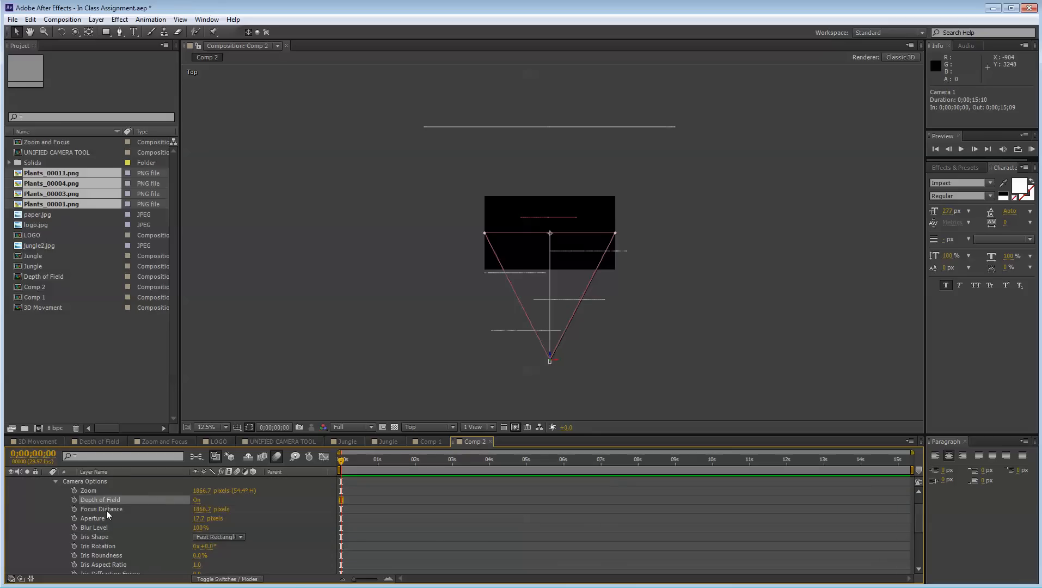
pyautogui.click(106, 510)
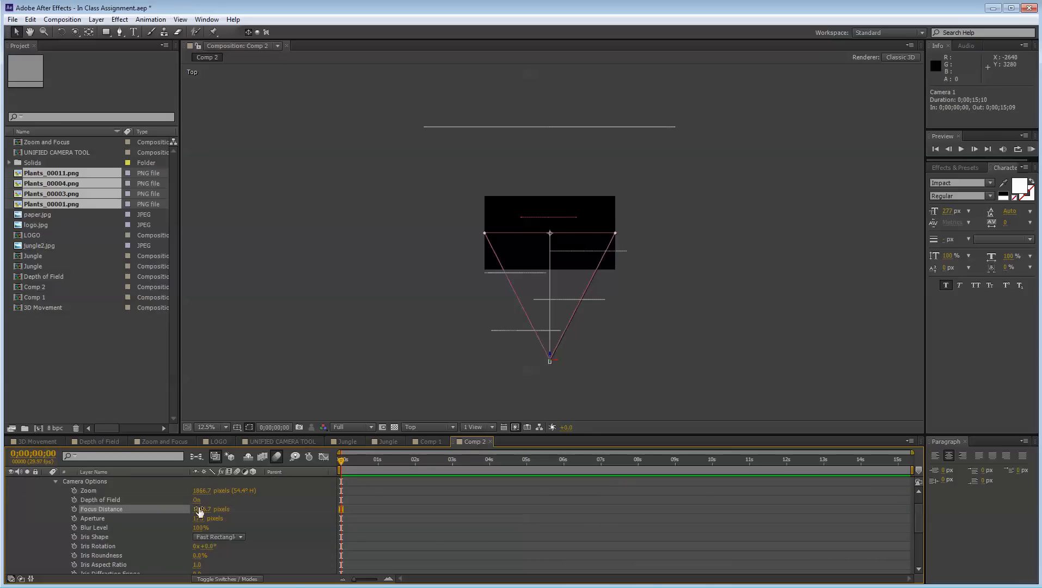
pyautogui.moveTo(550, 354); pyautogui.dragTo(559, 328)
pyautogui.hotkey('ctrl', 'z')
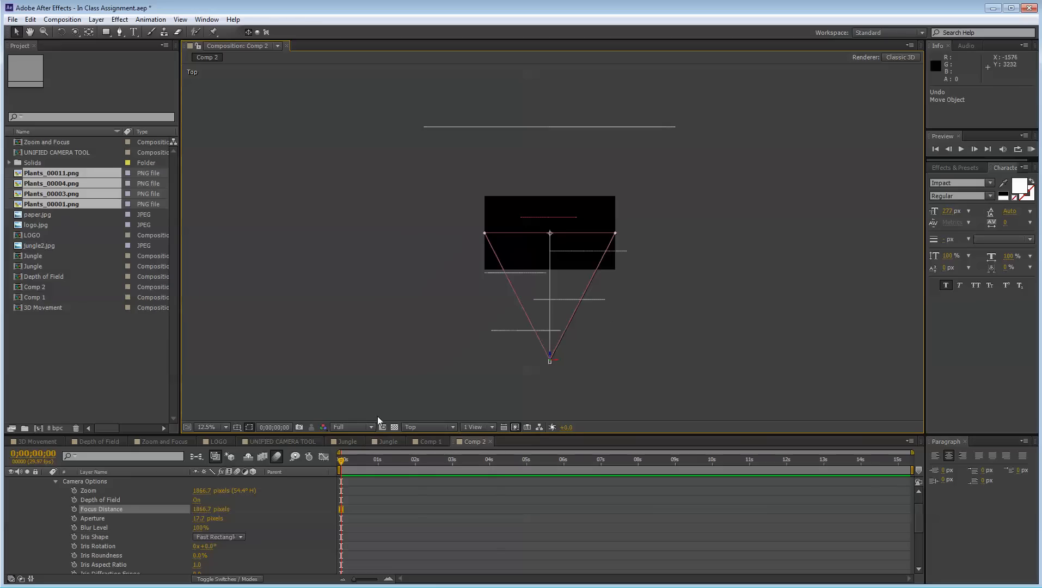
# Return the composition to the Active Camera view at 50% magnification with the whole frame visible
pyautogui.click(429, 427)
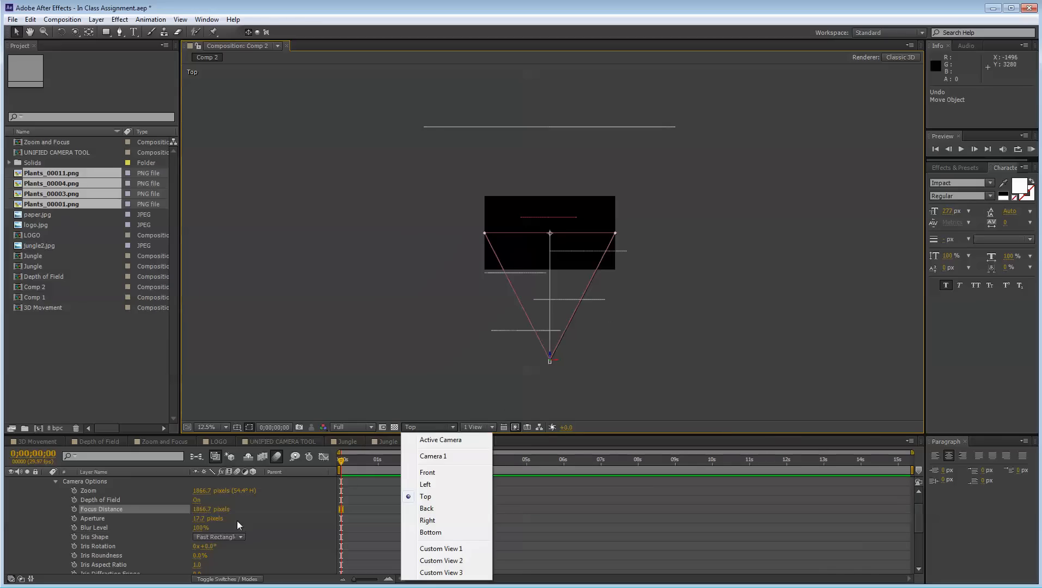
pyautogui.click(264, 506)
pyautogui.click(428, 427)
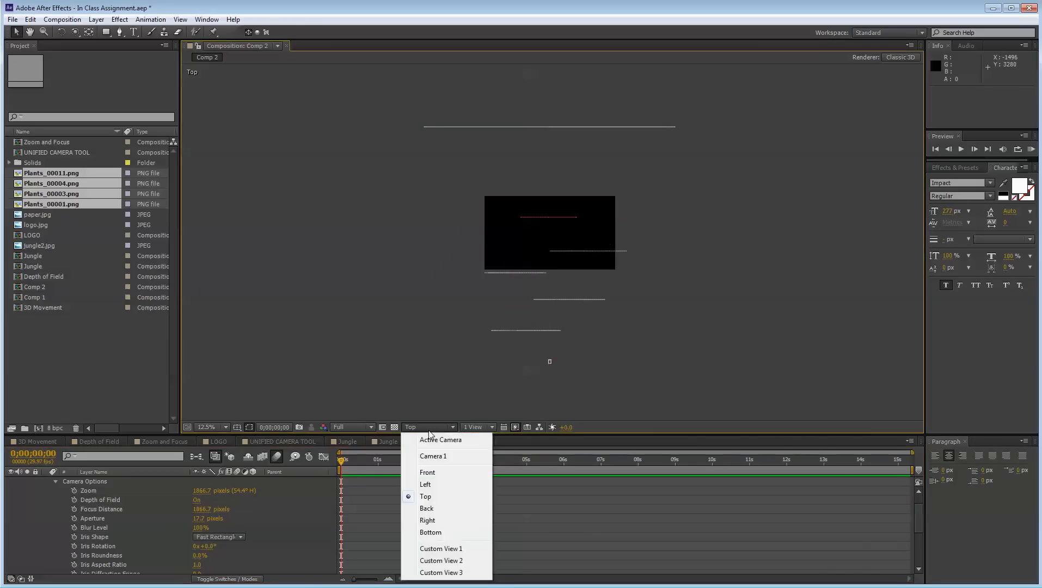
pyautogui.click(477, 427)
pyautogui.click(429, 428)
pyautogui.click(437, 443)
pyautogui.press('.')
pyautogui.press('.')
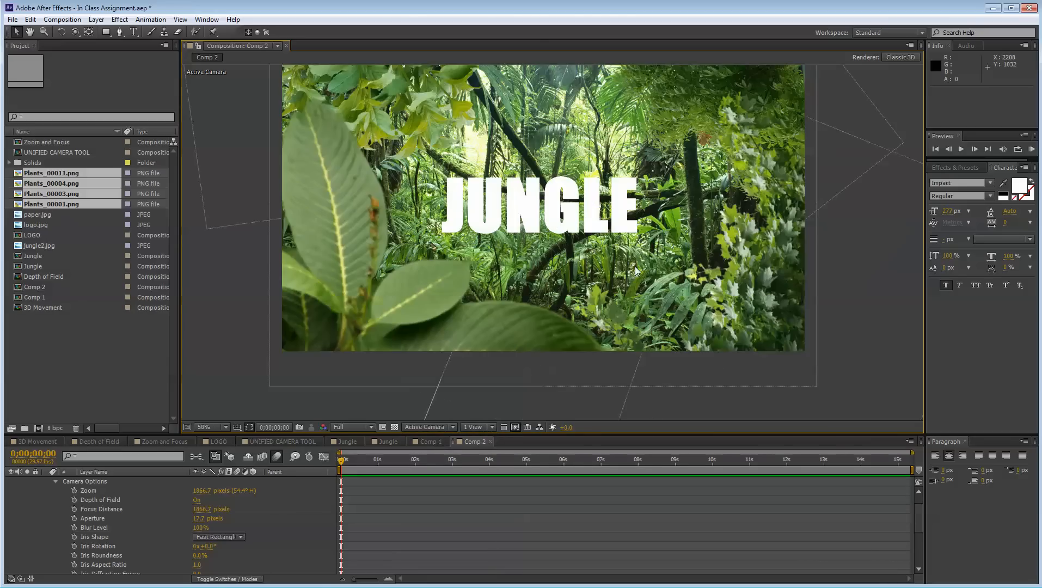
pyautogui.press('v')
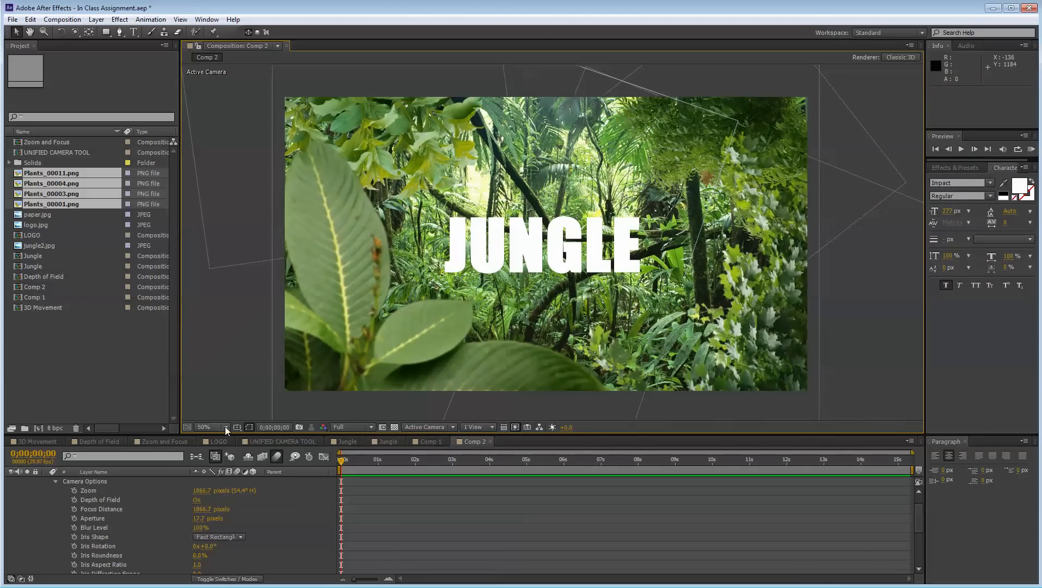
# Reveal Camera 1's transform properties and set starting keyframes for Position and Point of Interest at 0;00;00;00
pyautogui.click(55, 482)
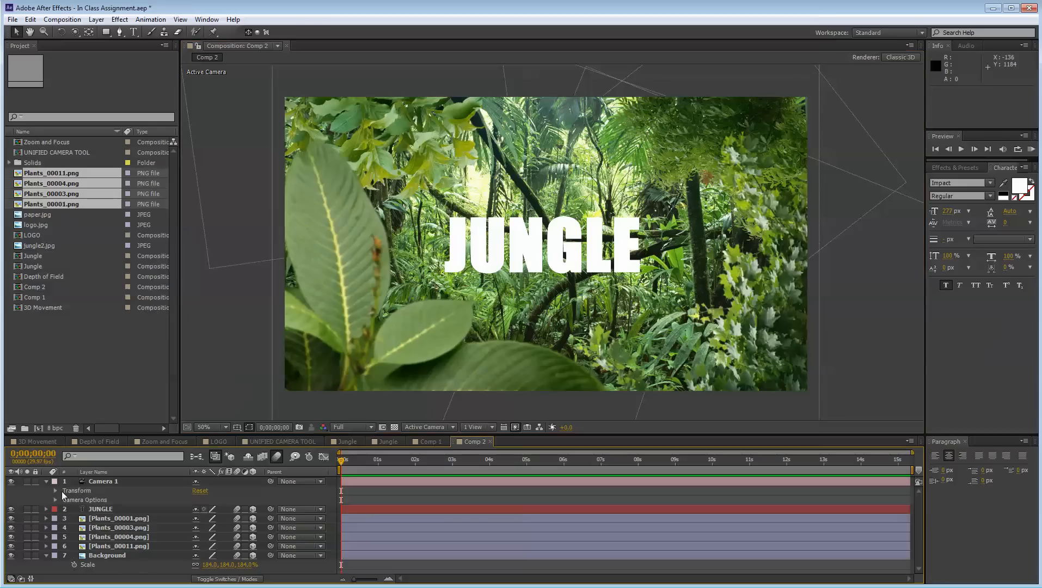
pyautogui.click(55, 490)
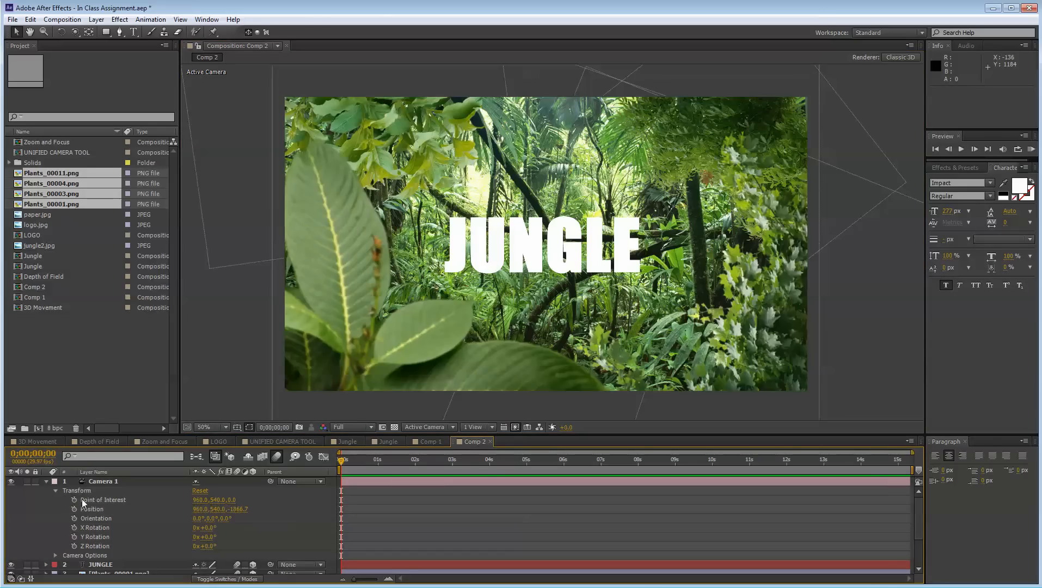
pyautogui.moveTo(77, 32); pyautogui.dragTo(137, 71)
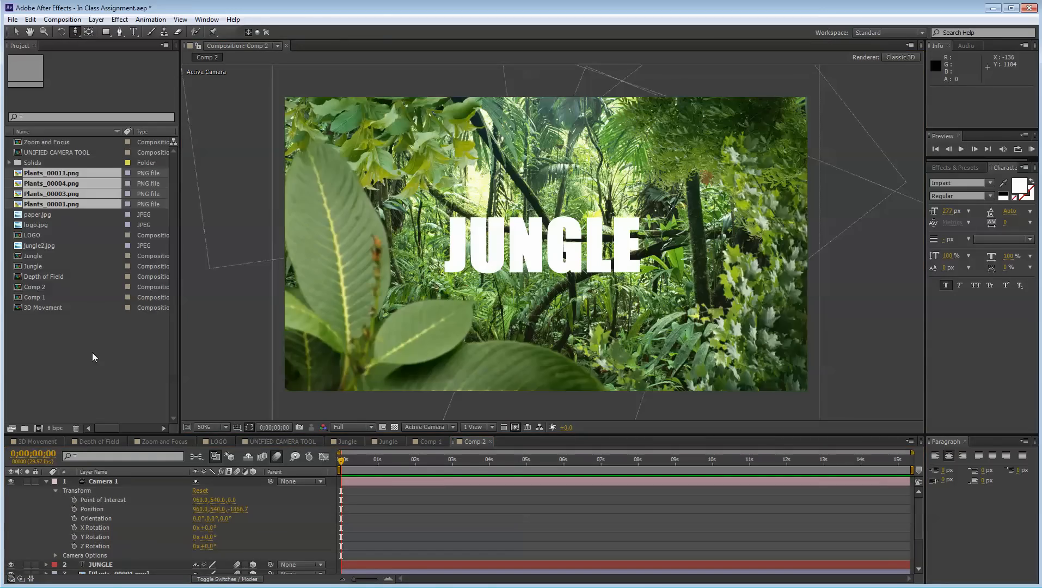
pyautogui.click(74, 510)
pyautogui.click(74, 500)
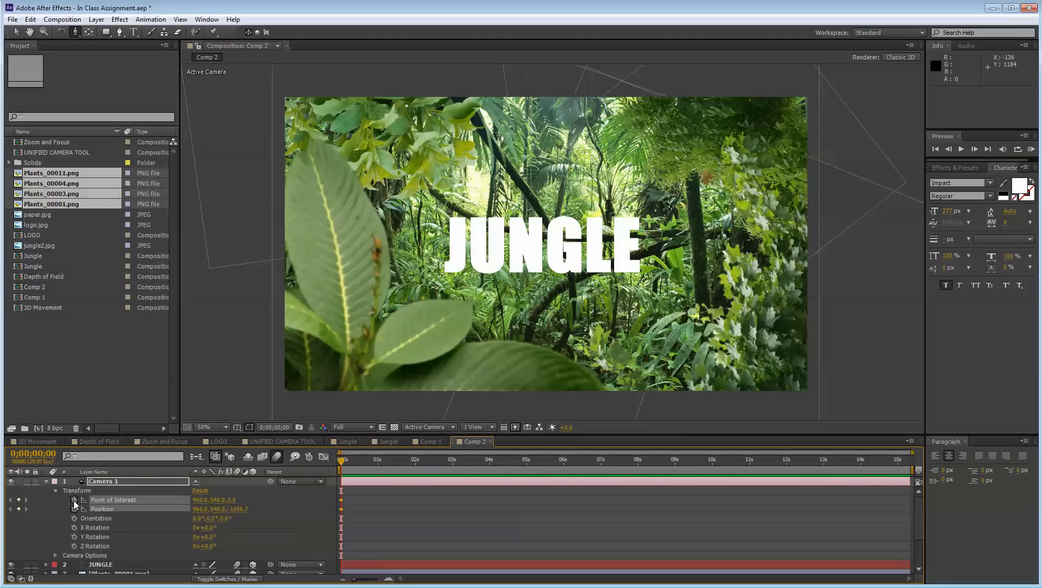
# At 3 seconds, push the camera forward with the Track Z Camera tool to a Z position of about -1255
pyautogui.moveTo(76, 32); pyautogui.dragTo(321, 511)
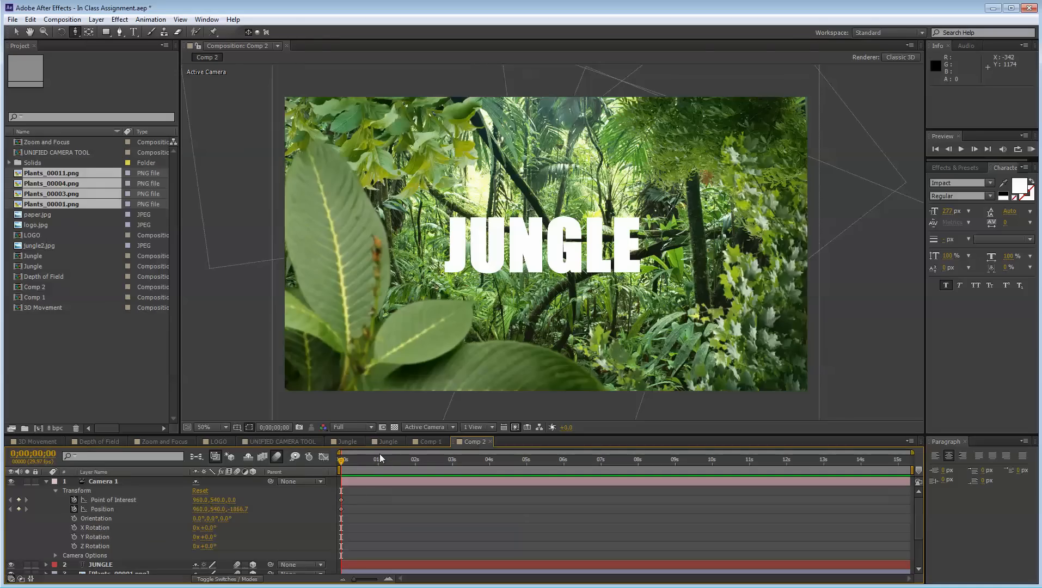
pyautogui.moveTo(364, 464); pyautogui.dragTo(452, 464)
pyautogui.moveTo(558, 333); pyautogui.dragTo(589, 275)
pyautogui.press('v')
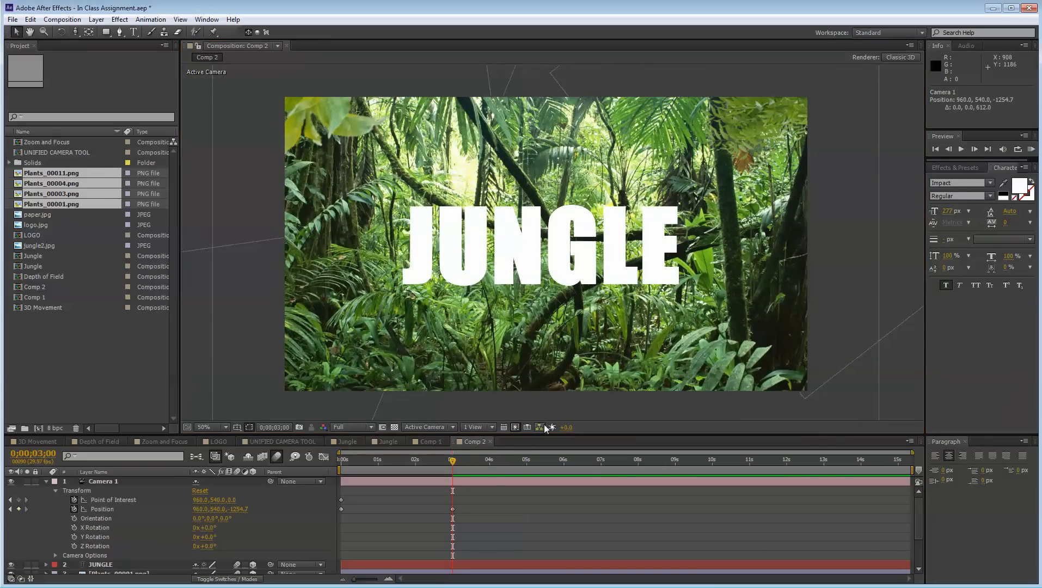
# Collapse the expanded properties of all layers in the timeline and deselect them
pyautogui.click(503, 518)
pyautogui.hotkey('ctrl', 'a')
pyautogui.press('s')
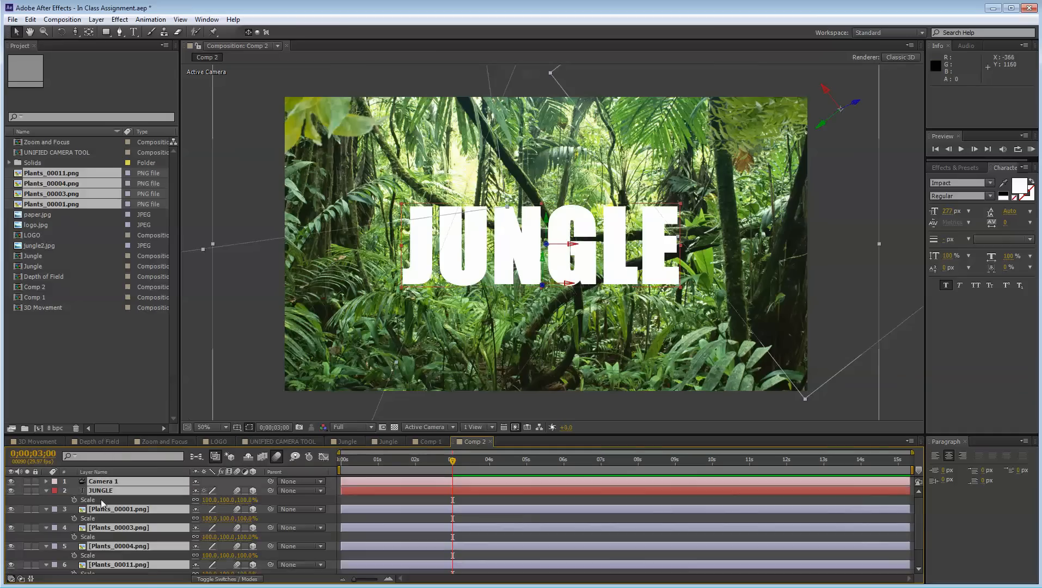
pyautogui.press('s')
pyautogui.click(132, 548)
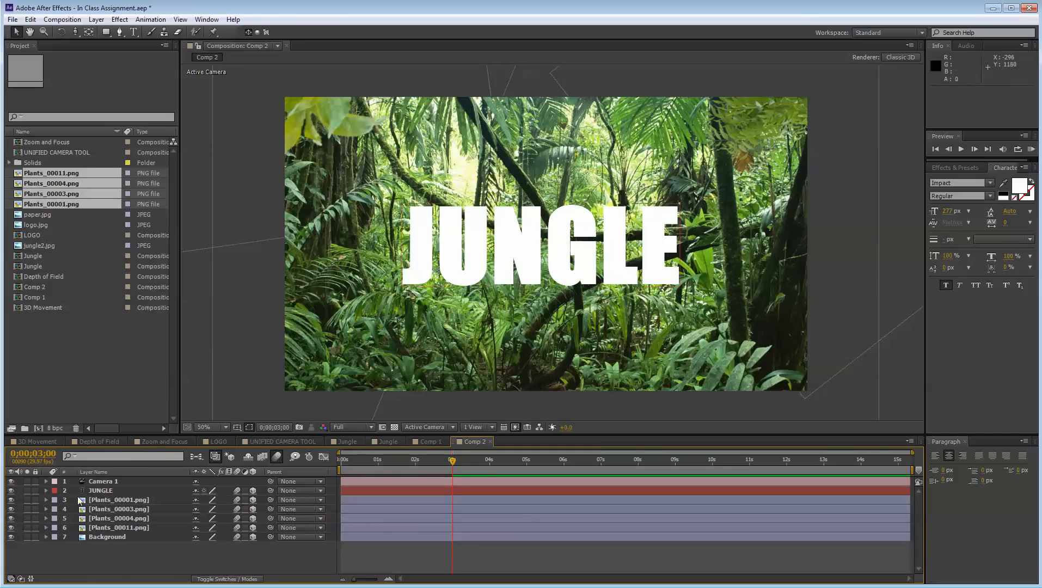
# Apply the Ramp effect to the JUNGLE text layer
pyautogui.click(103, 492)
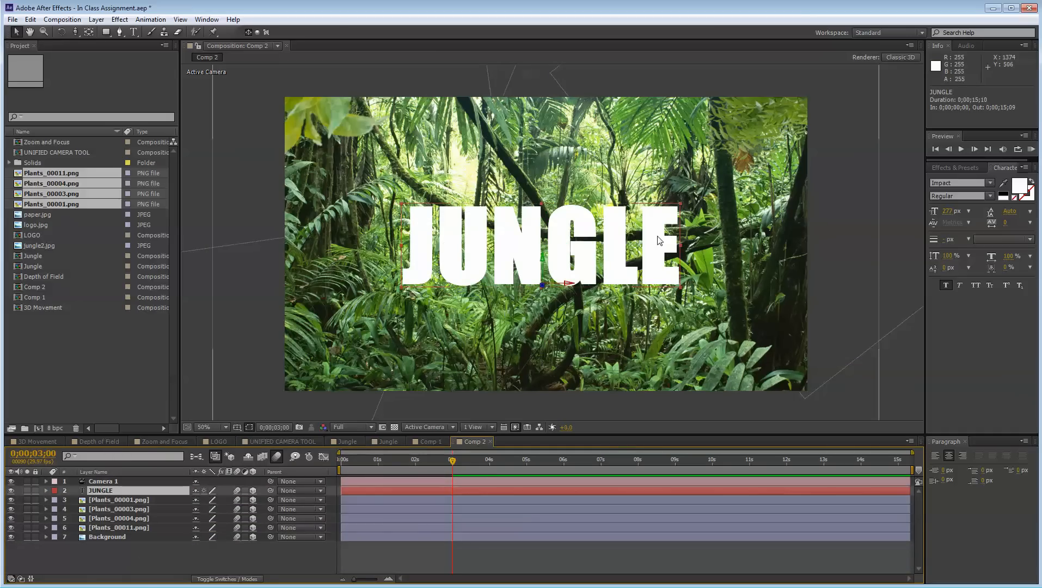
pyautogui.click(961, 165)
pyautogui.click(955, 179)
pyautogui.write('ramp[')
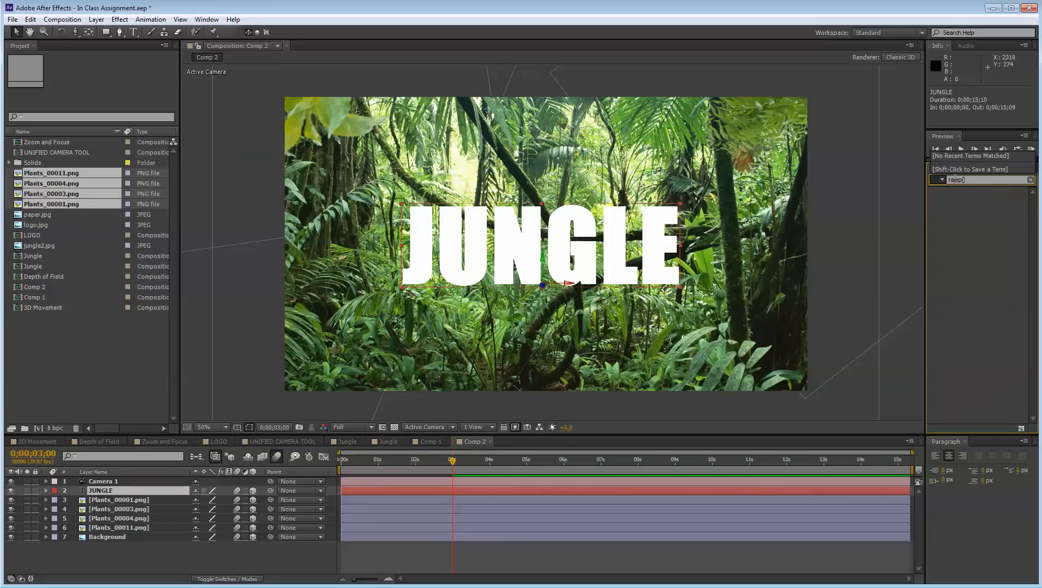
pyautogui.doubleClick(962, 201)
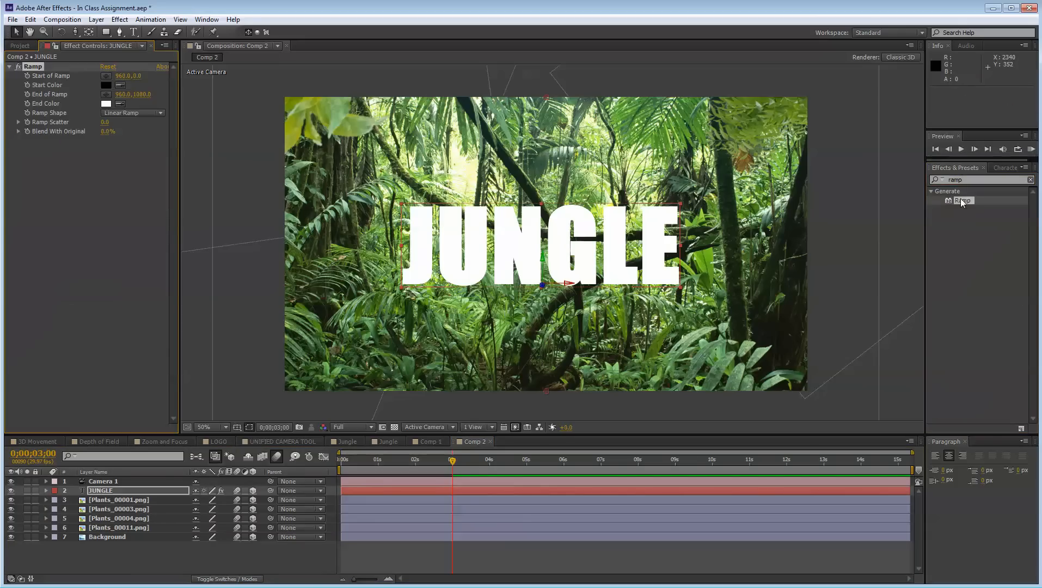
# Set the Ramp's start color to golden yellow and sample that same color for its end color
pyautogui.click(108, 86)
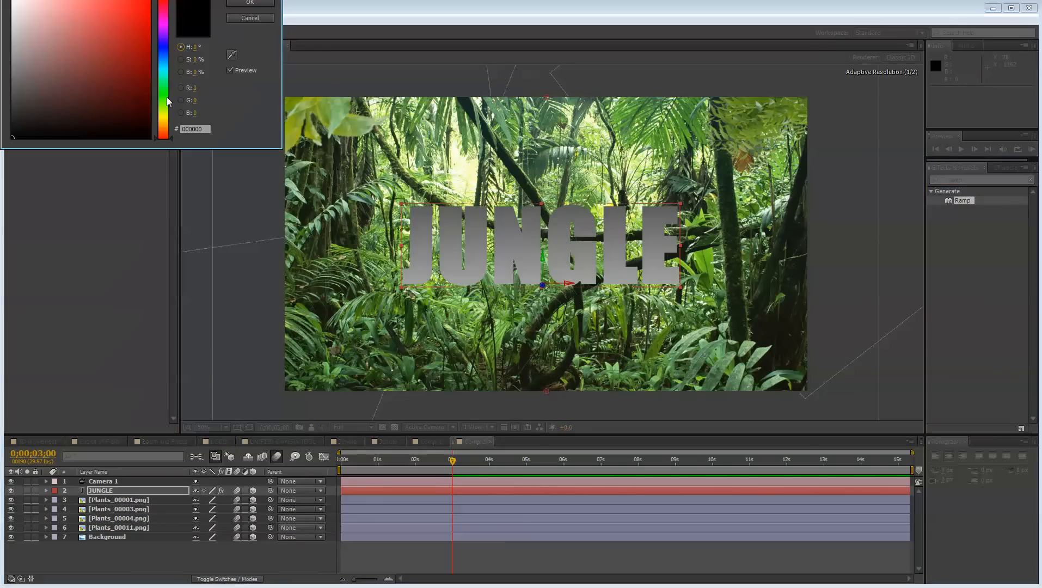
pyautogui.click(165, 119)
pyautogui.click(123, 47)
pyautogui.click(100, 53)
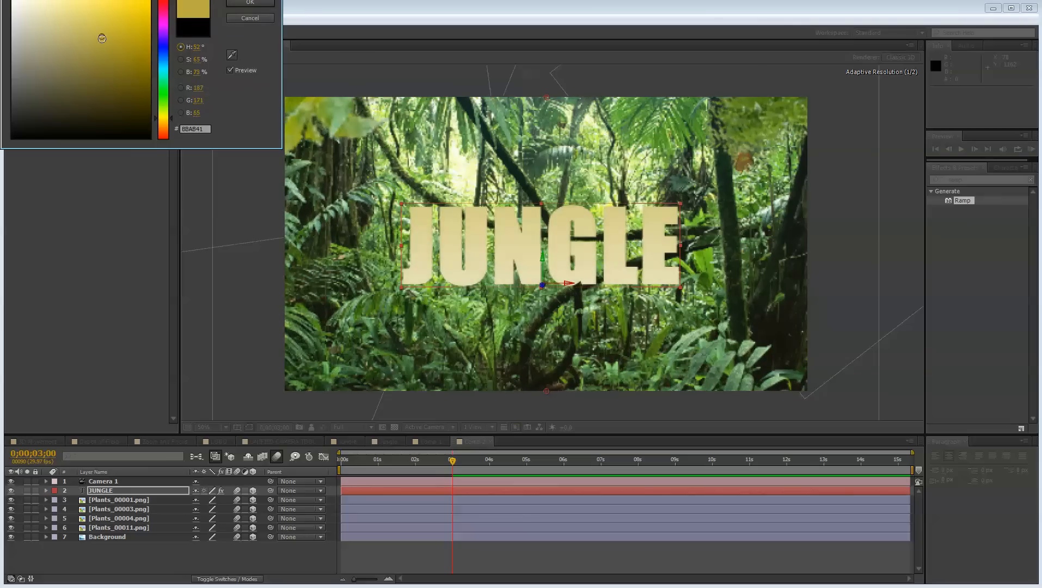
pyautogui.click(164, 120)
pyautogui.moveTo(102, 35); pyautogui.dragTo(97, 31)
pyautogui.press('Return')
pyautogui.press('Return')
pyautogui.press('Return')
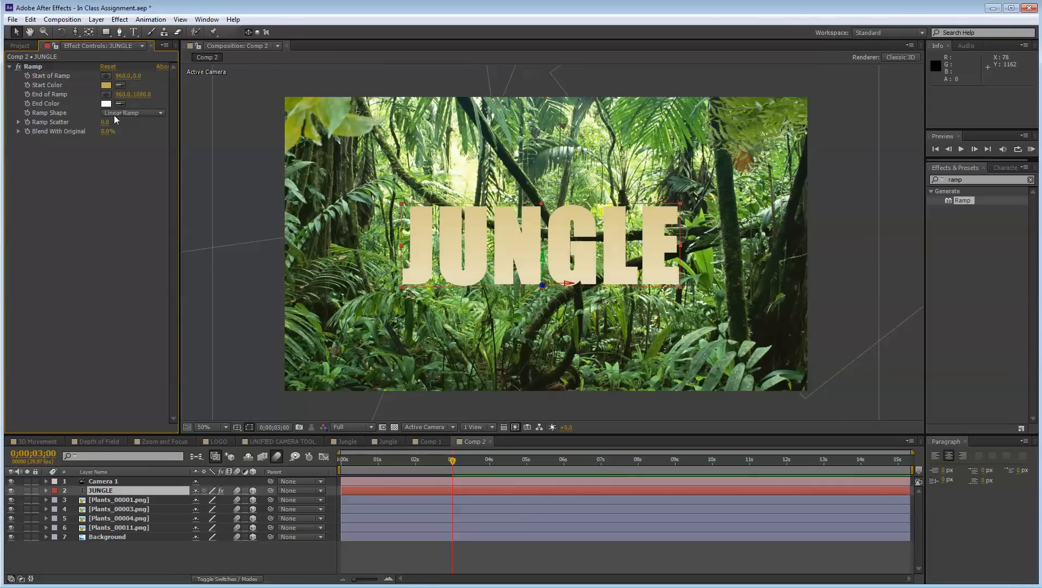
pyautogui.click(106, 85)
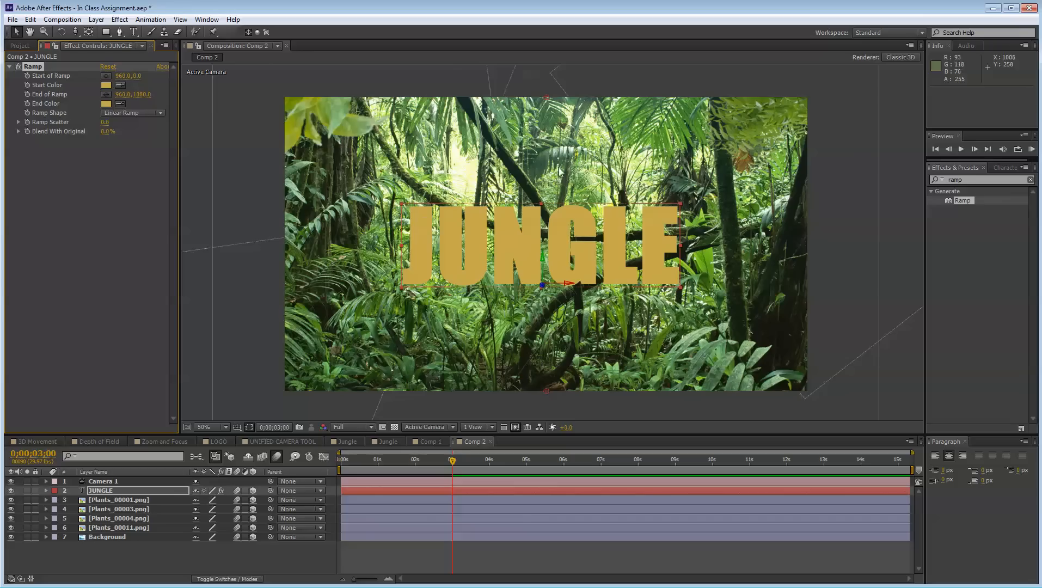
# Place the ramp's start at 960, 358 and end at 960, 724, with a lighter yellow start color and a darker gold end color
pyautogui.moveTo(546, 391); pyautogui.dragTo(547, 197)
pyautogui.click(105, 104)
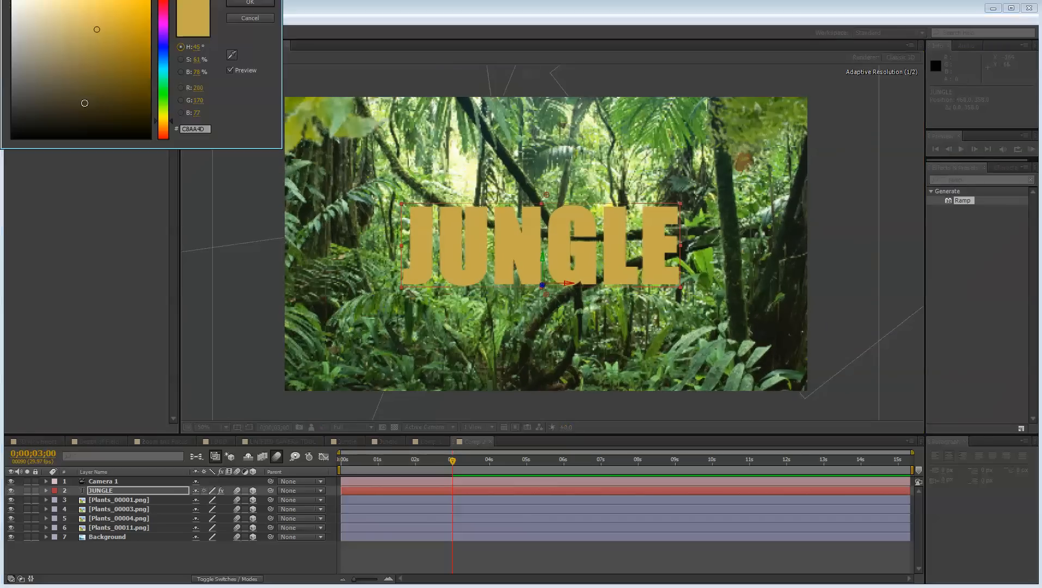
pyautogui.press('Return')
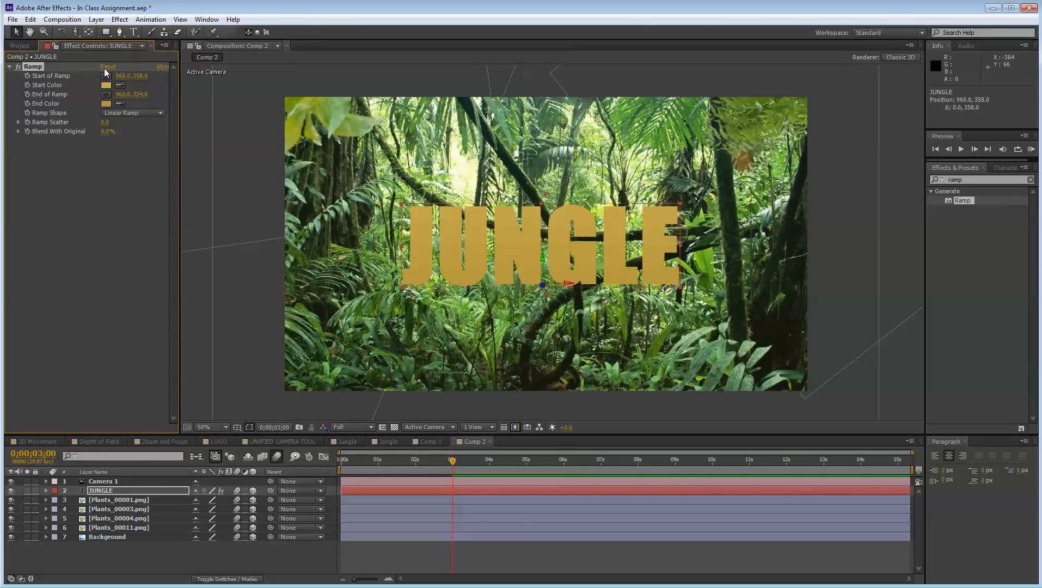
pyautogui.click(106, 86)
pyautogui.moveTo(67, 15); pyautogui.dragTo(75, 17)
pyautogui.press('Return')
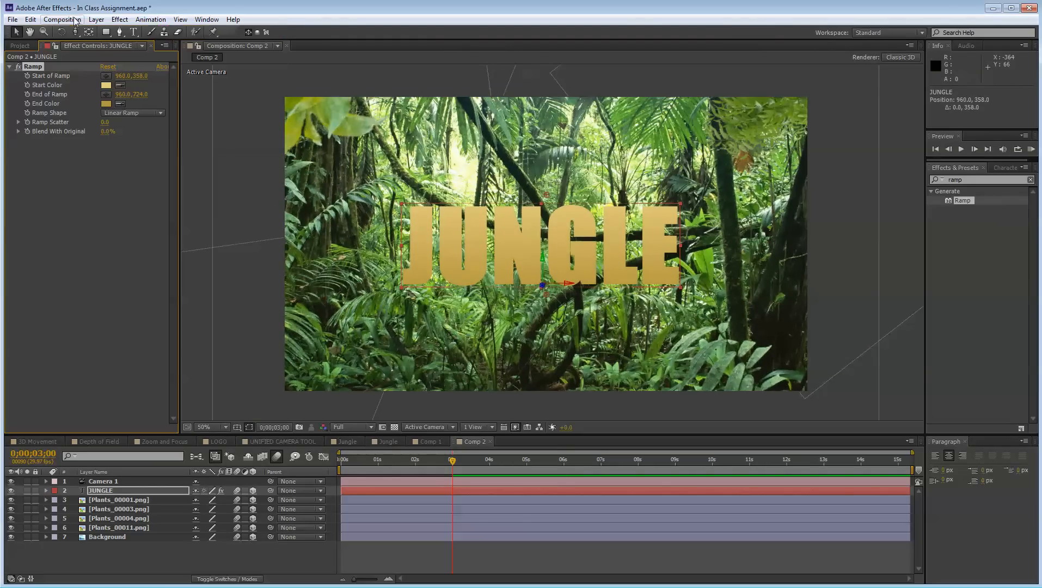
# Find the Bevel Alpha effect and apply it to the JUNGLE text layer
pyautogui.click(974, 179)
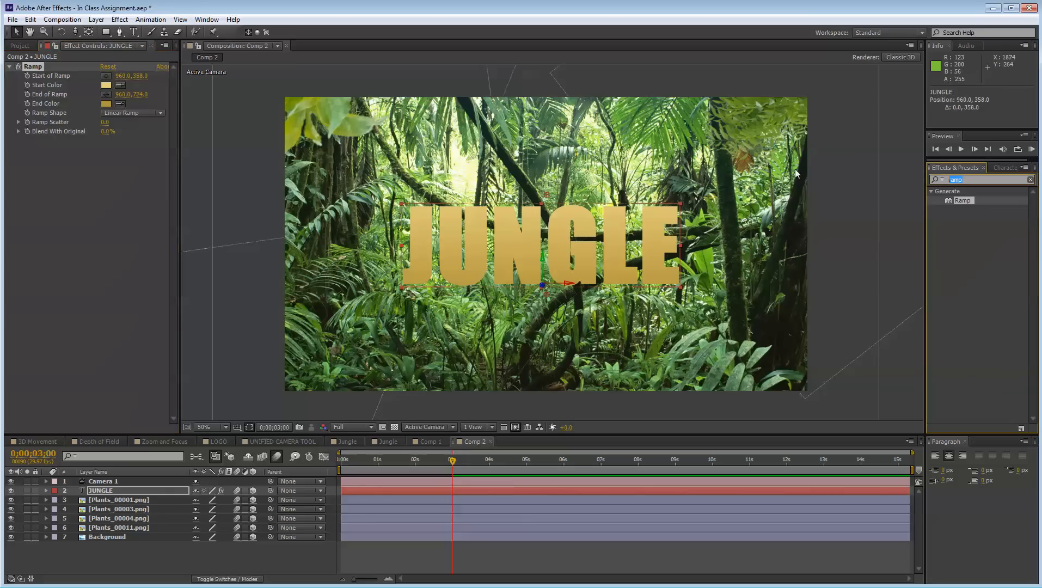
pyautogui.write('bevel al')
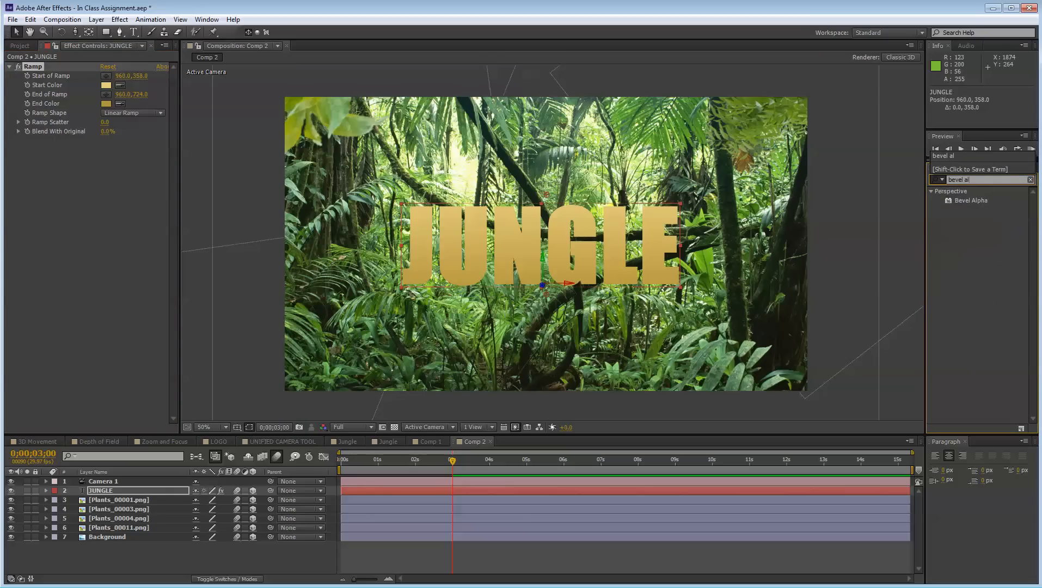
pyautogui.write('pha=')
pyautogui.press('BackSpace')
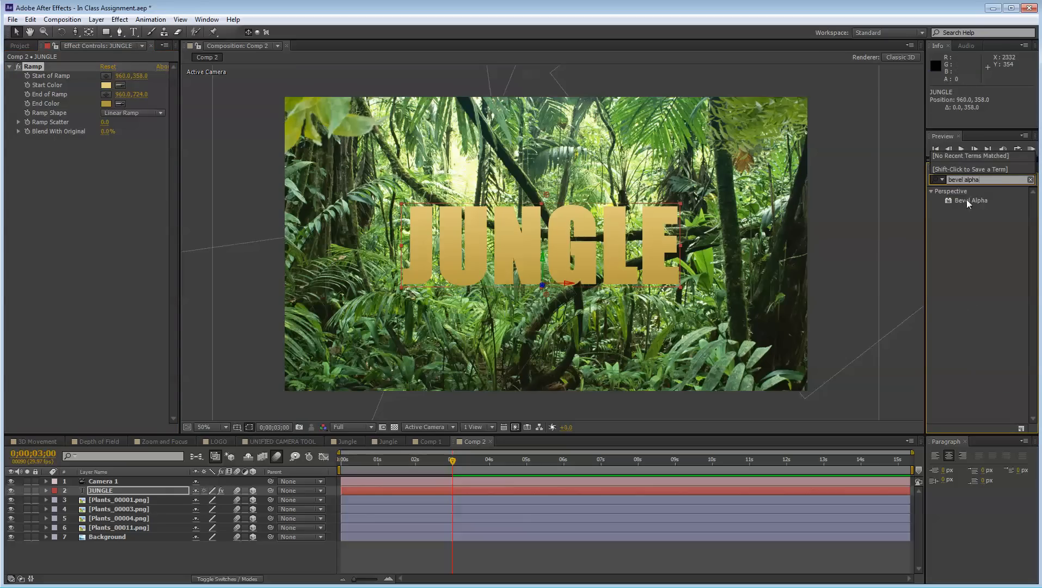
pyautogui.doubleClick(969, 200)
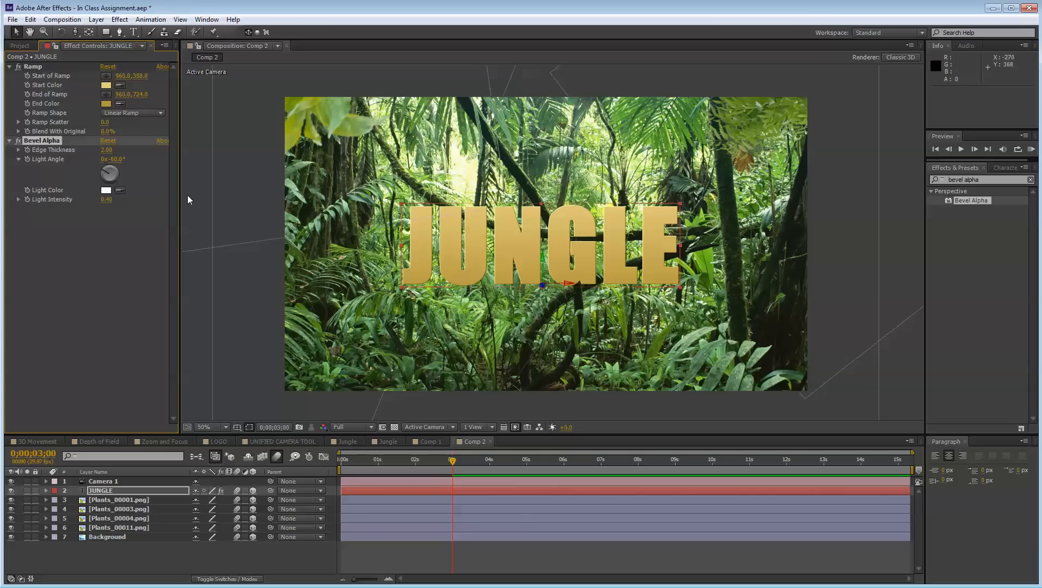
# Set the Bevel Alpha edge thickness on the JUNGLE text layer to 2.70
pyautogui.moveTo(107, 149); pyautogui.dragTo(110, 150)
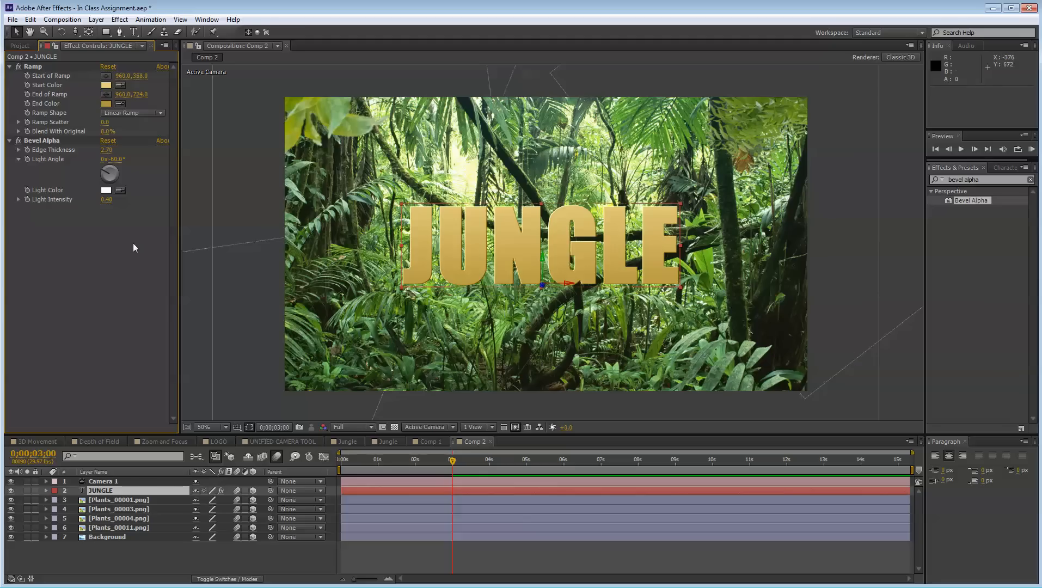
pyautogui.press('e')
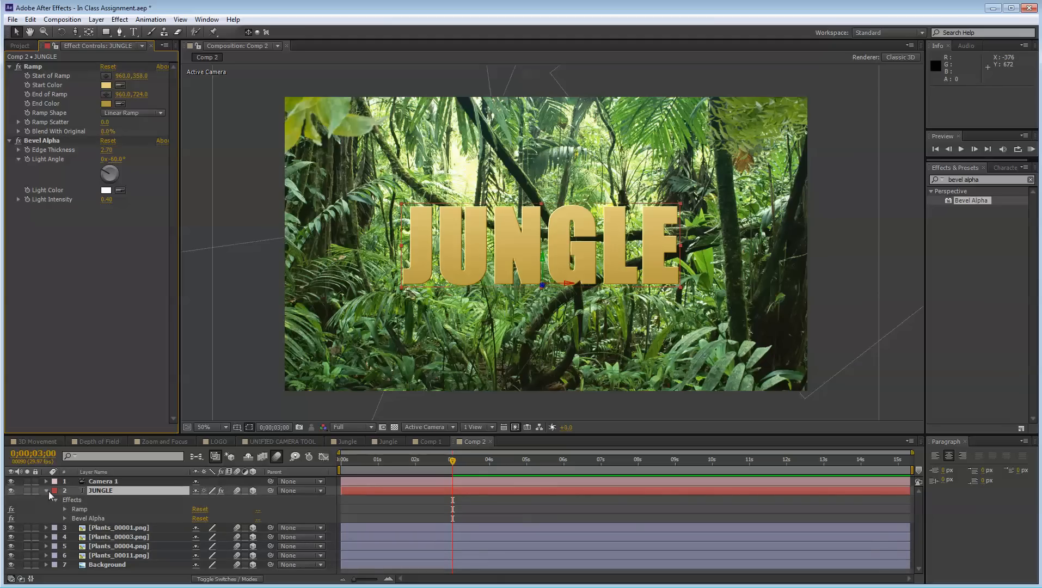
pyautogui.click(48, 491)
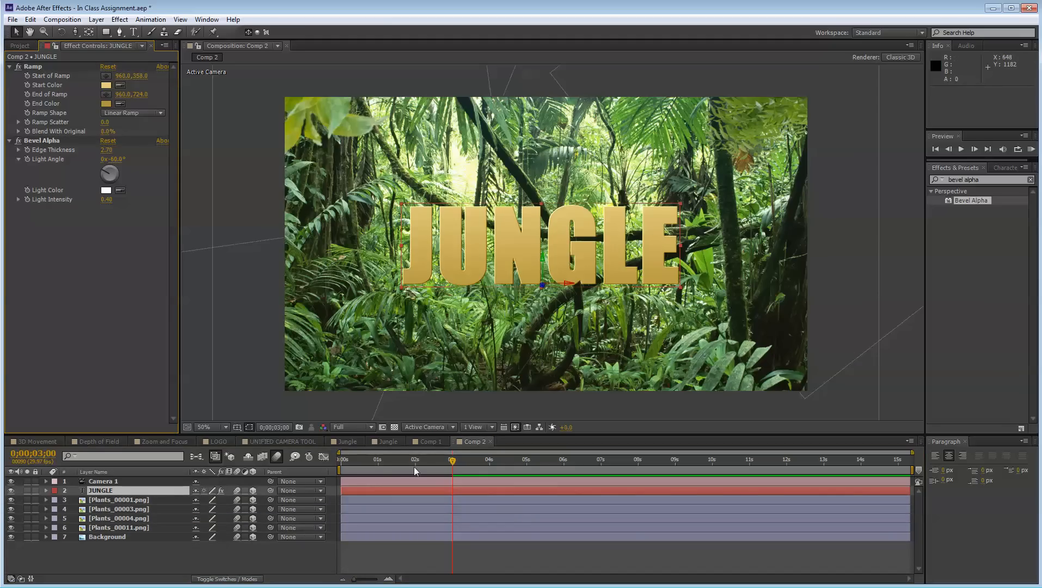
# Reveal Camera 1's keyframed properties and turn off keyframing for its Point of Interest, keeping the Position keyframes
pyautogui.click(124, 480)
pyautogui.click(46, 481)
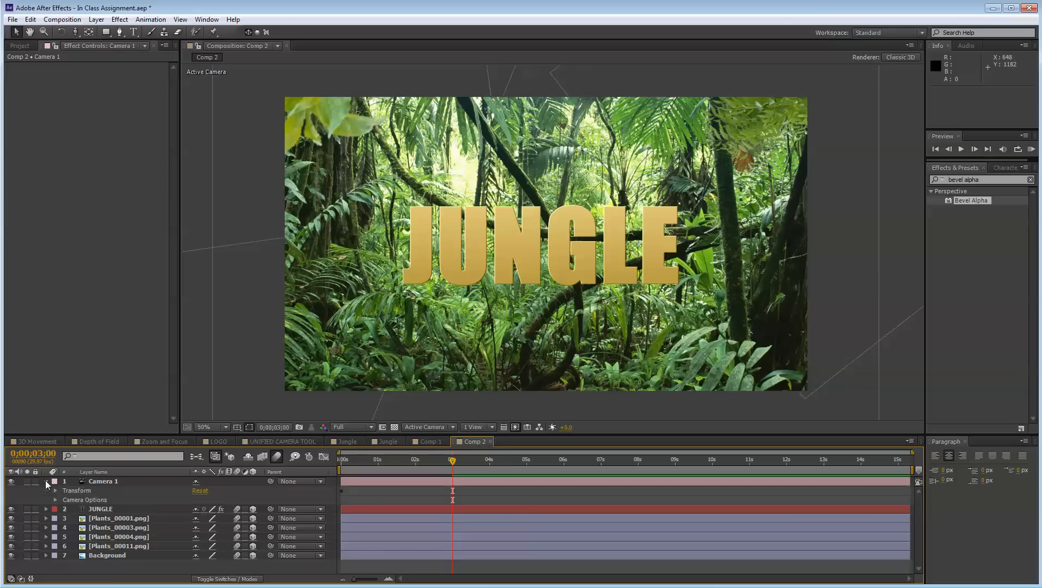
pyautogui.click(110, 481)
pyautogui.press('u')
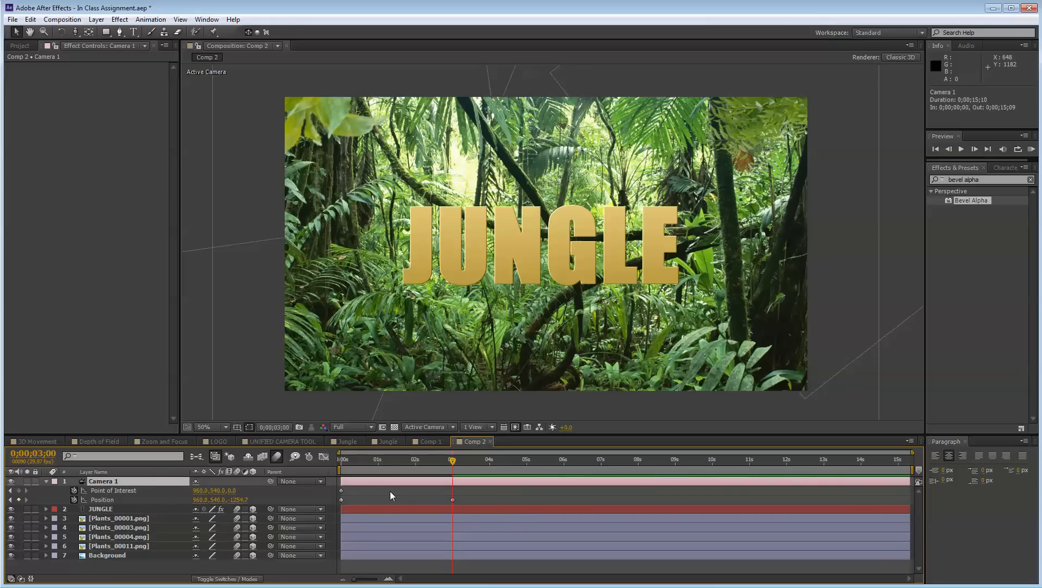
pyautogui.click(109, 490)
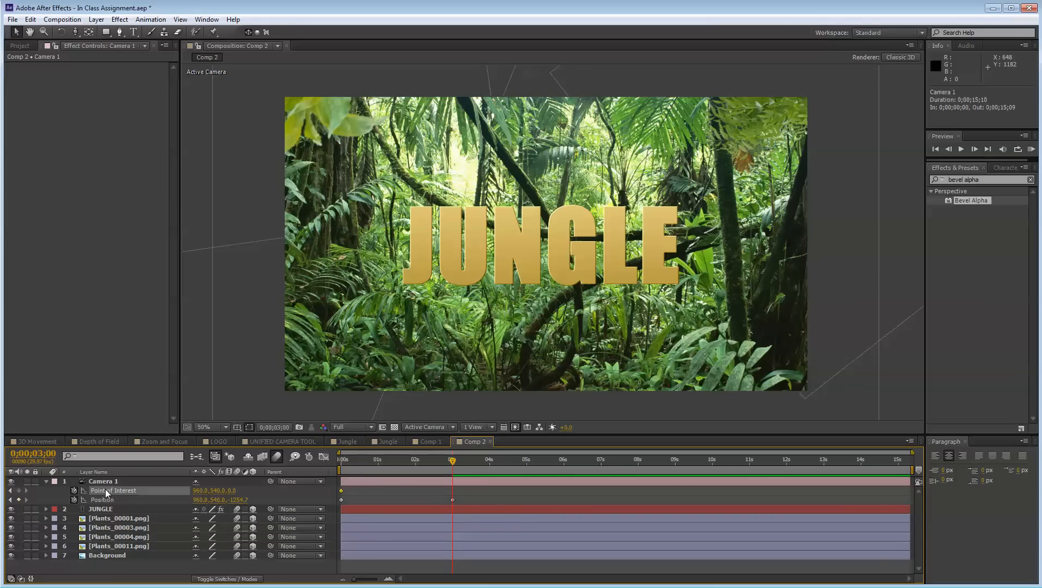
pyautogui.click(451, 492)
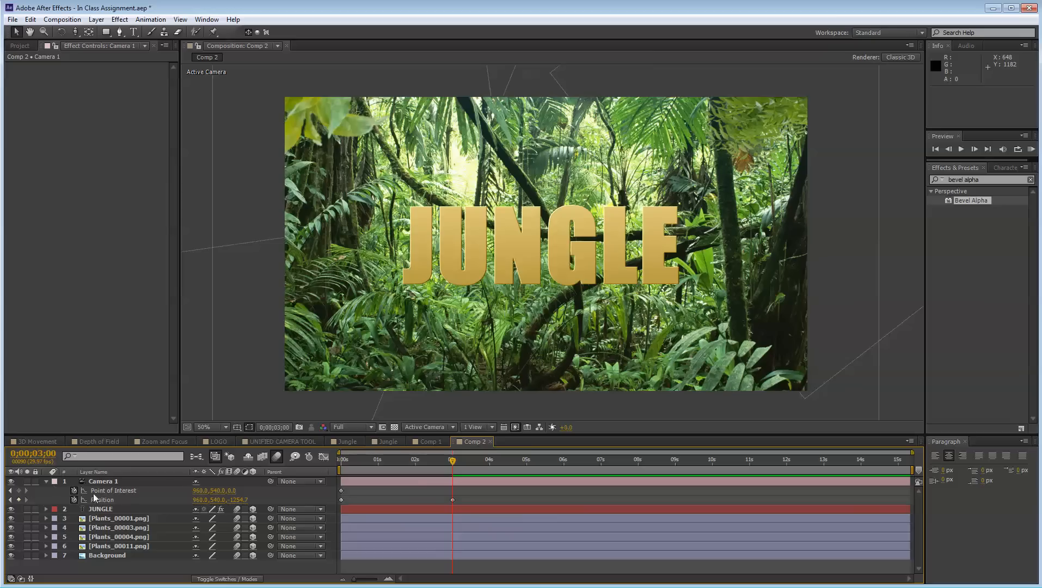
pyautogui.click(74, 491)
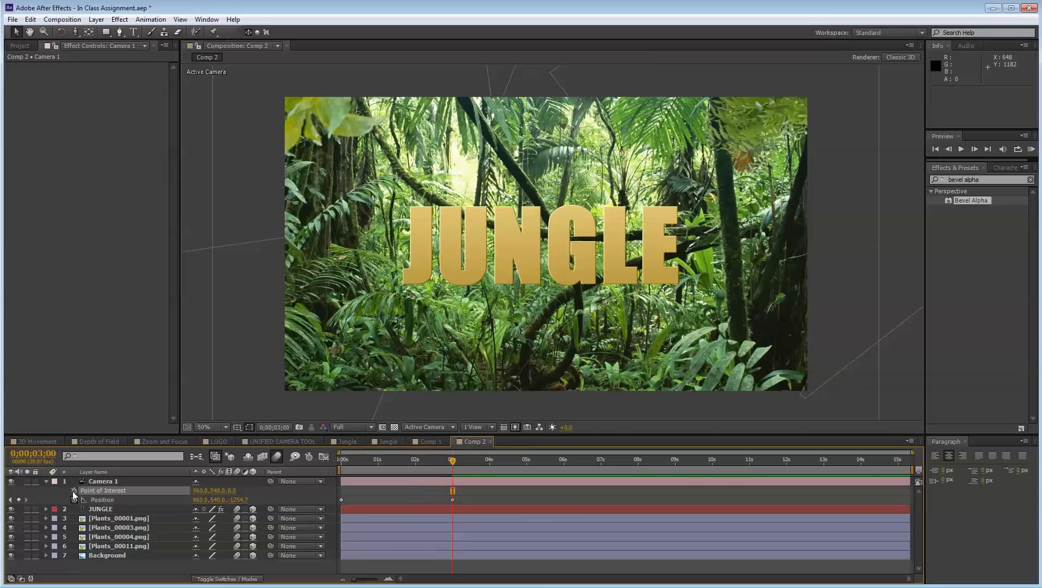
pyautogui.click(456, 498)
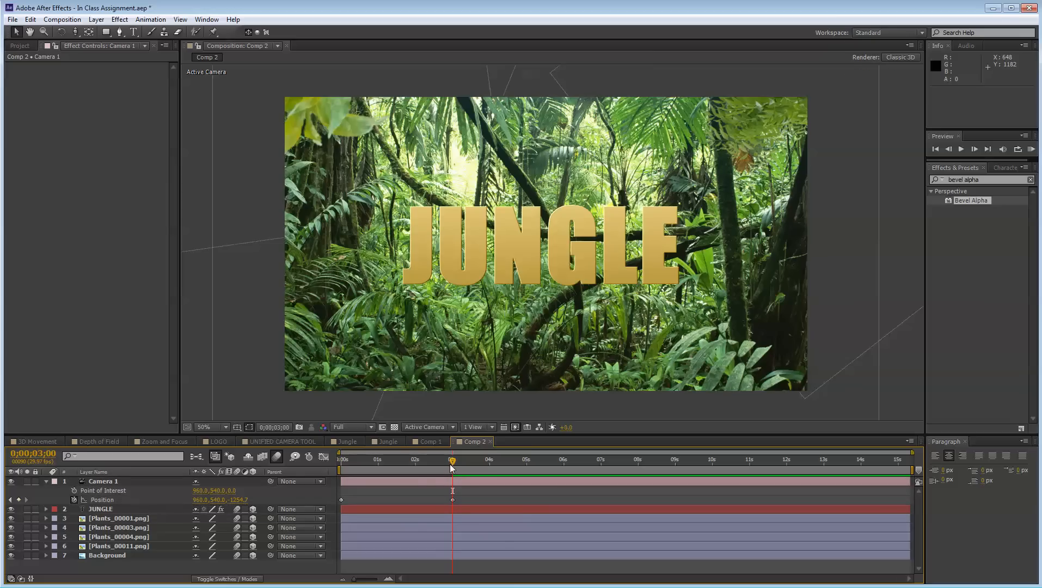
# At the first frame, track Camera 1 back from the title to a Position of 960, 540, -2026.7
pyautogui.moveTo(452, 467); pyautogui.dragTo(321, 470)
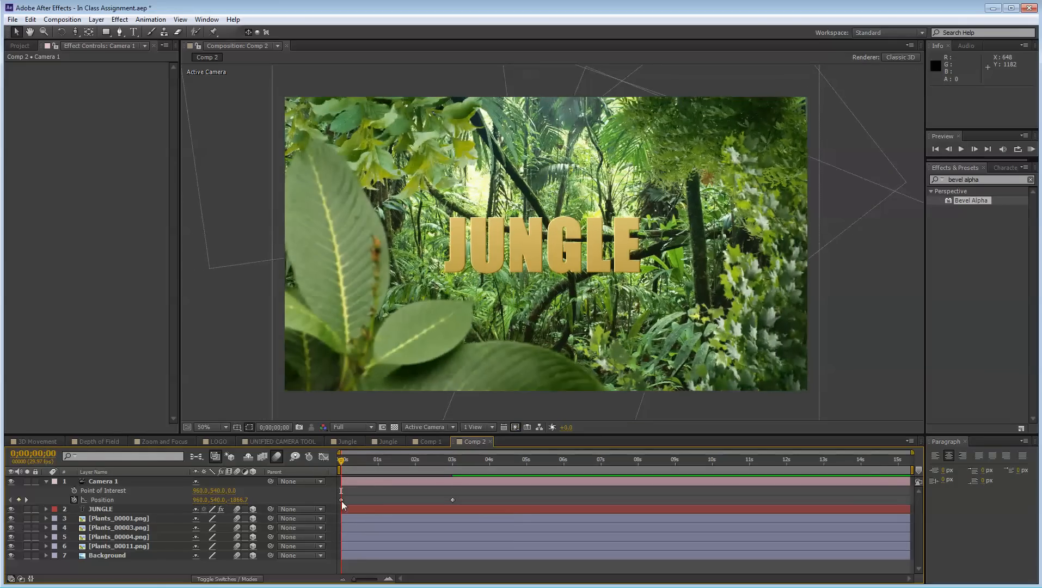
pyautogui.click(75, 32)
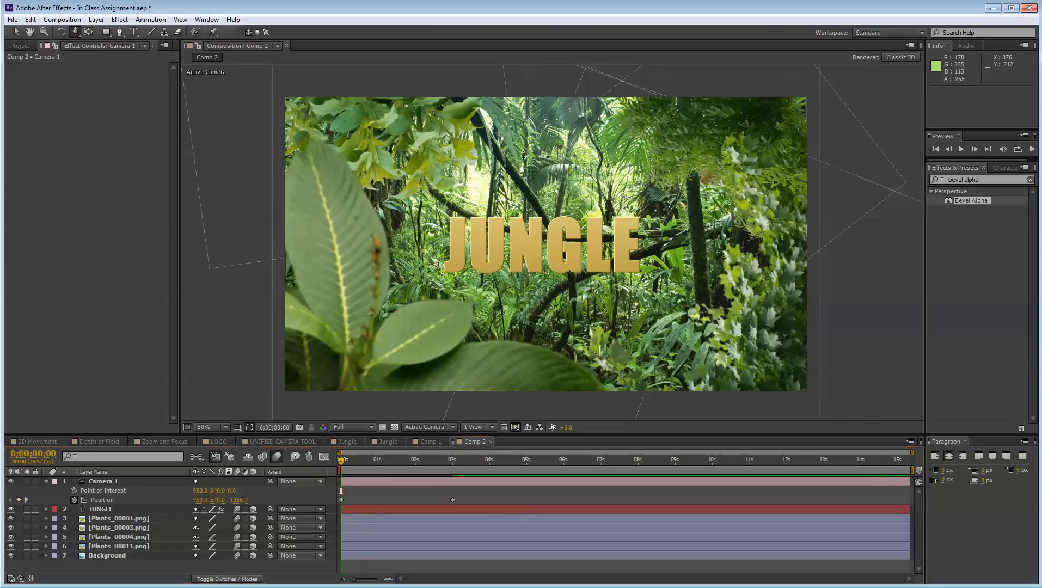
pyautogui.moveTo(605, 251); pyautogui.dragTo(614, 221)
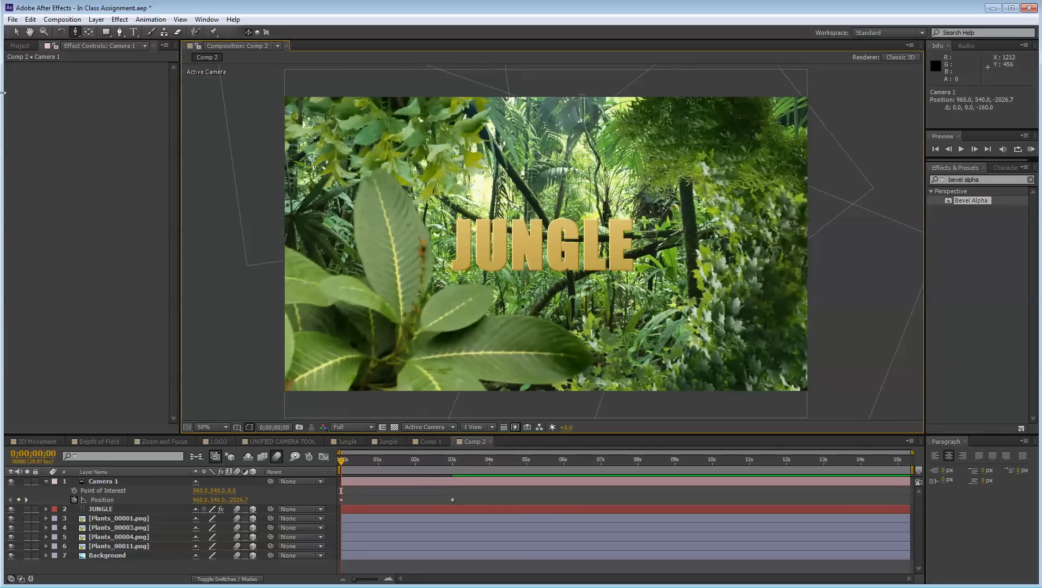
pyautogui.click(16, 31)
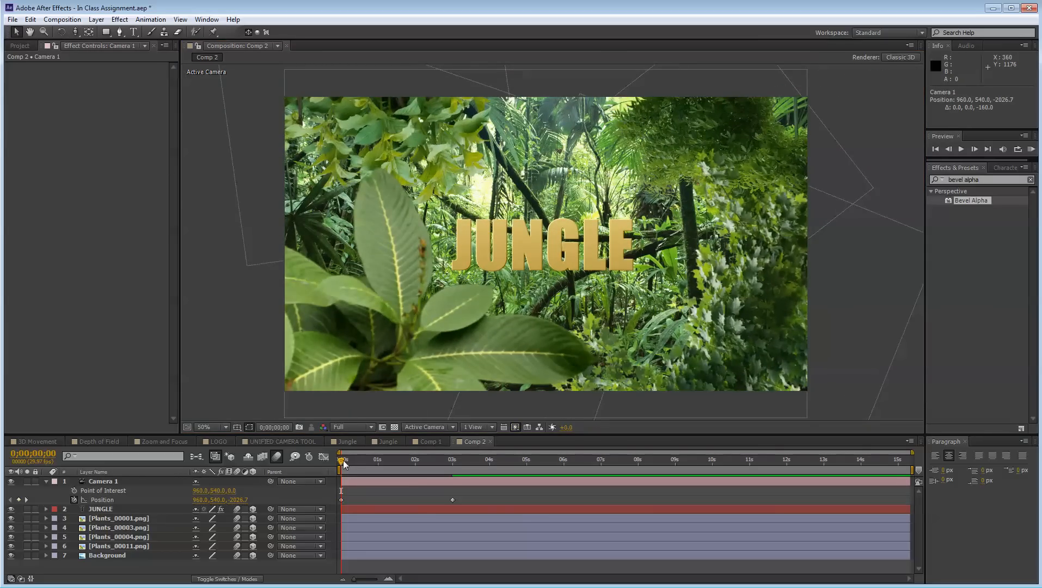
pyautogui.moveTo(343, 460)
pyautogui.mouseDown()
pyautogui.moveTo(467, 466)
pyautogui.moveTo(342, 462)
pyautogui.mouseUp()
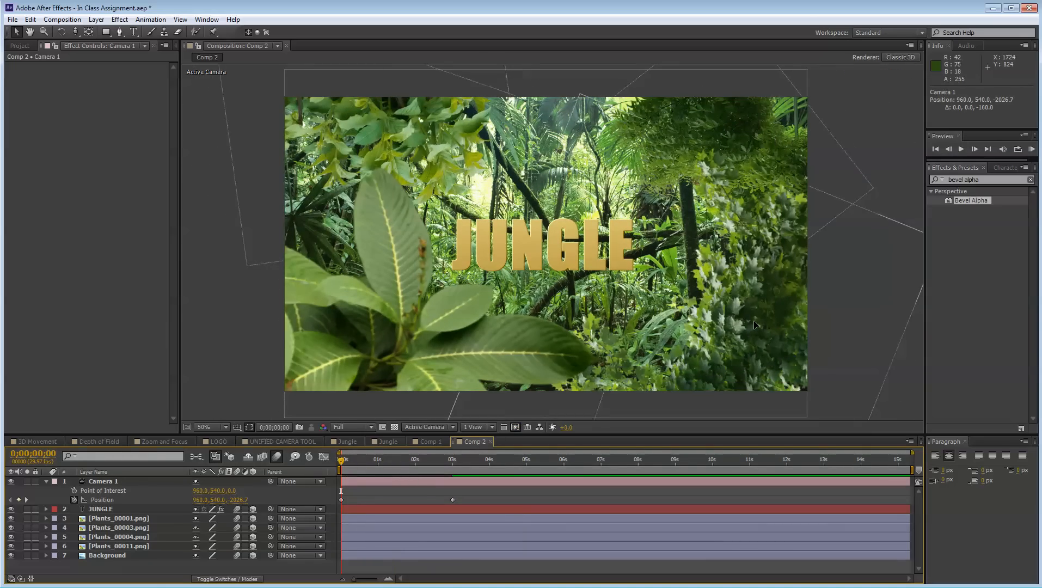
# Nudge the Plants_00004.png foliage to position 1254.3, 764.0, -984.0
pyautogui.moveTo(755, 325); pyautogui.dragTo(766, 338)
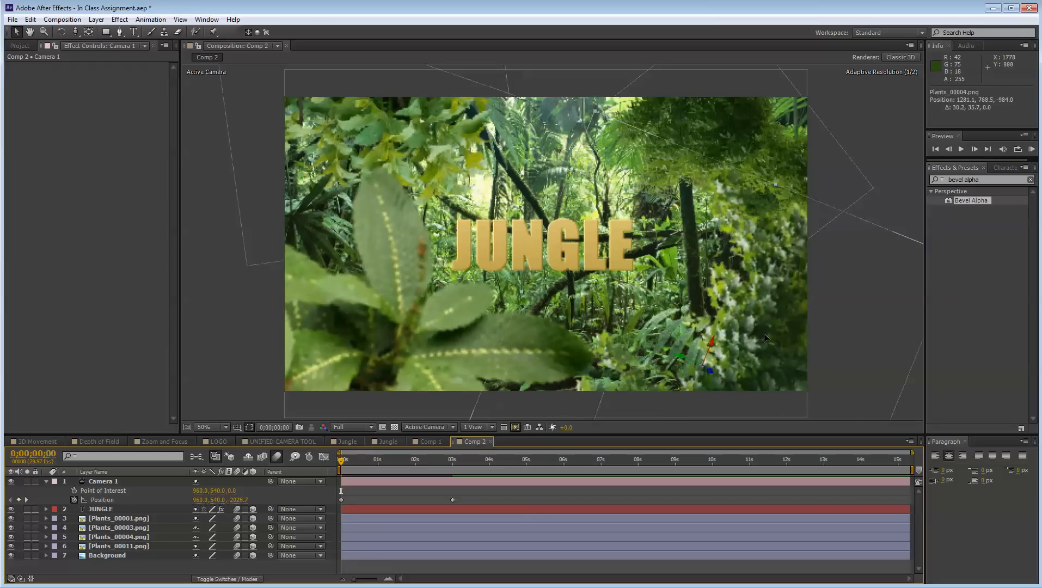
pyautogui.doubleClick(756, 327)
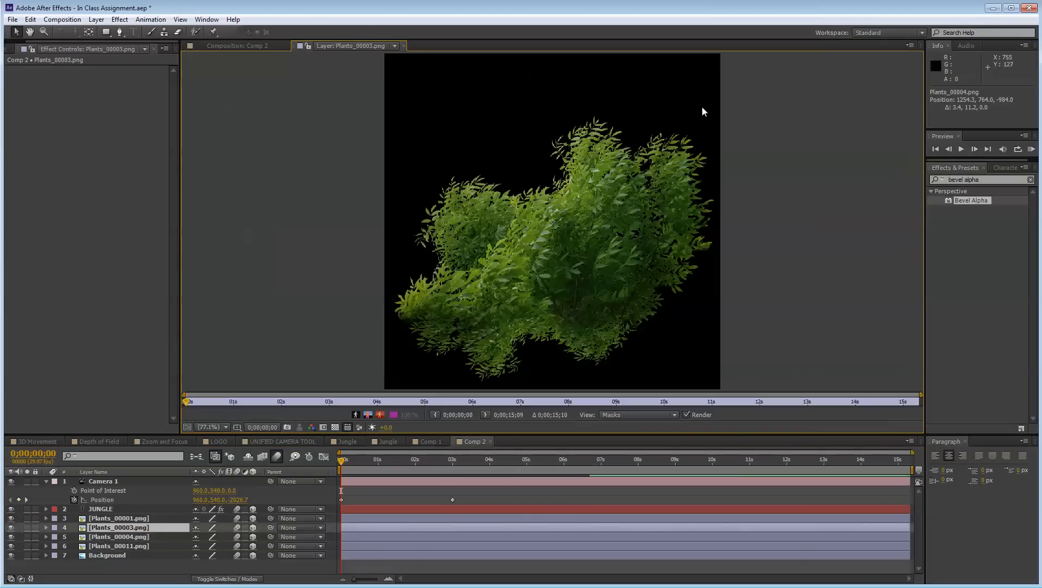
pyautogui.click(403, 46)
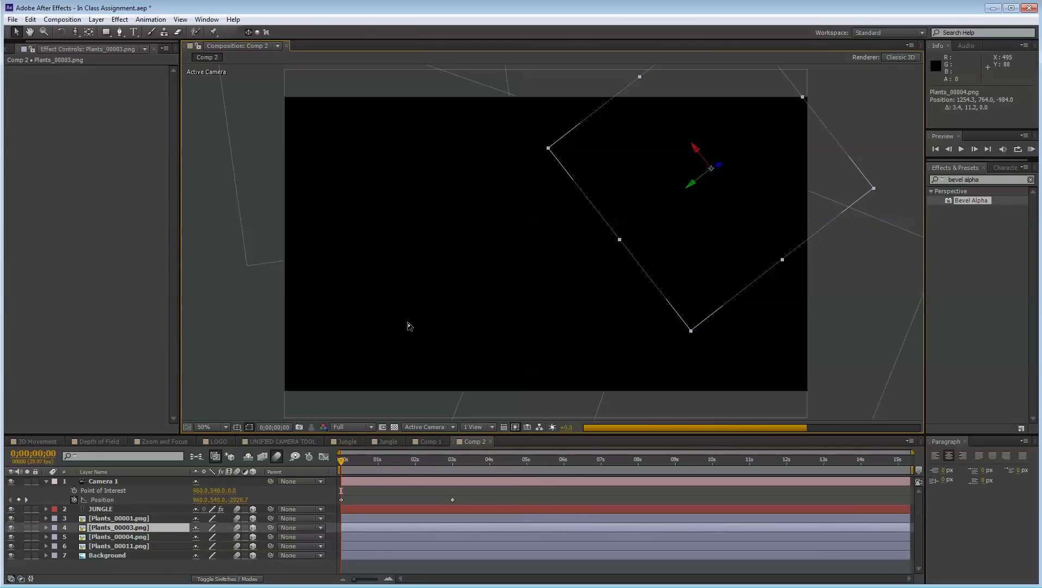
pyautogui.click(192, 327)
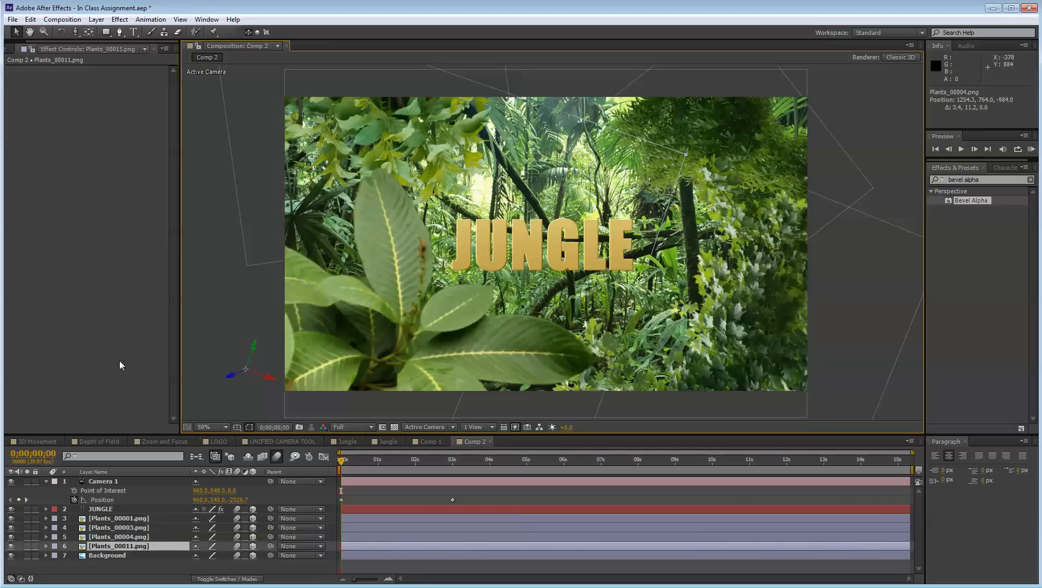
# Open Camera 1's Camera Options and raise the aperture to 105.7 pixels for a stronger depth-of-field blur
pyautogui.click(99, 481)
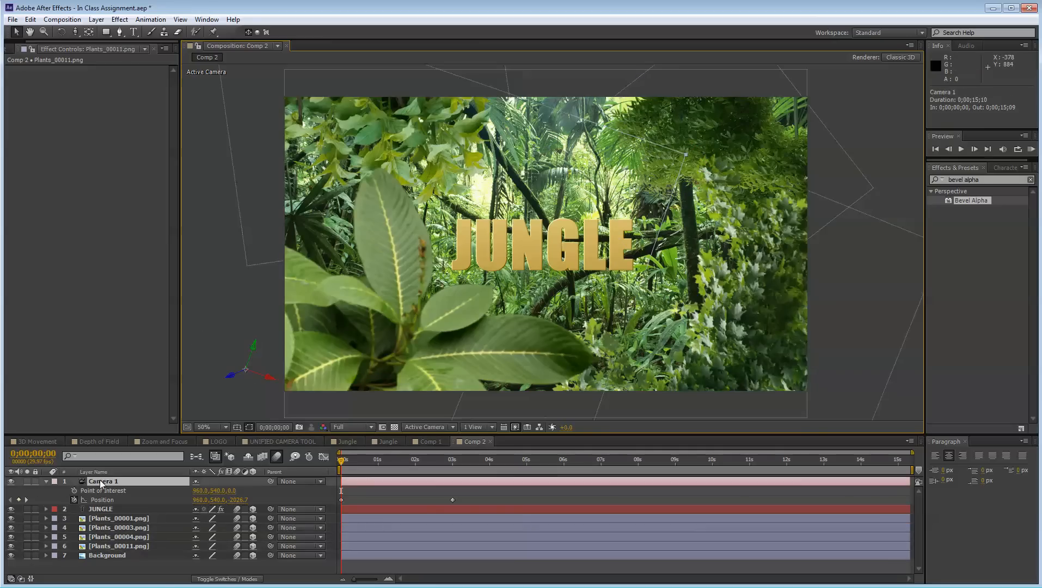
pyautogui.click(45, 483)
pyautogui.click(45, 483)
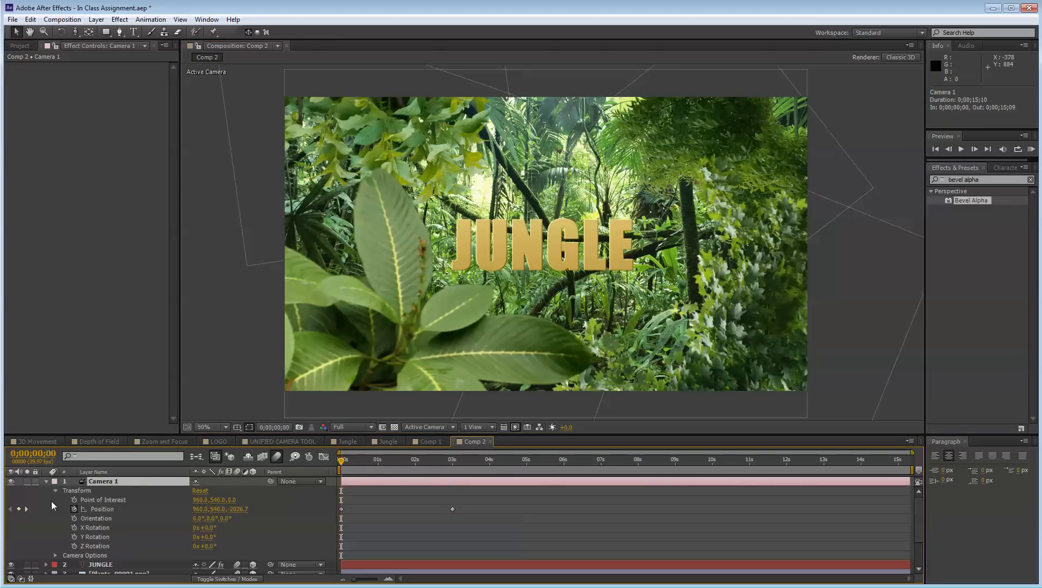
pyautogui.click(56, 490)
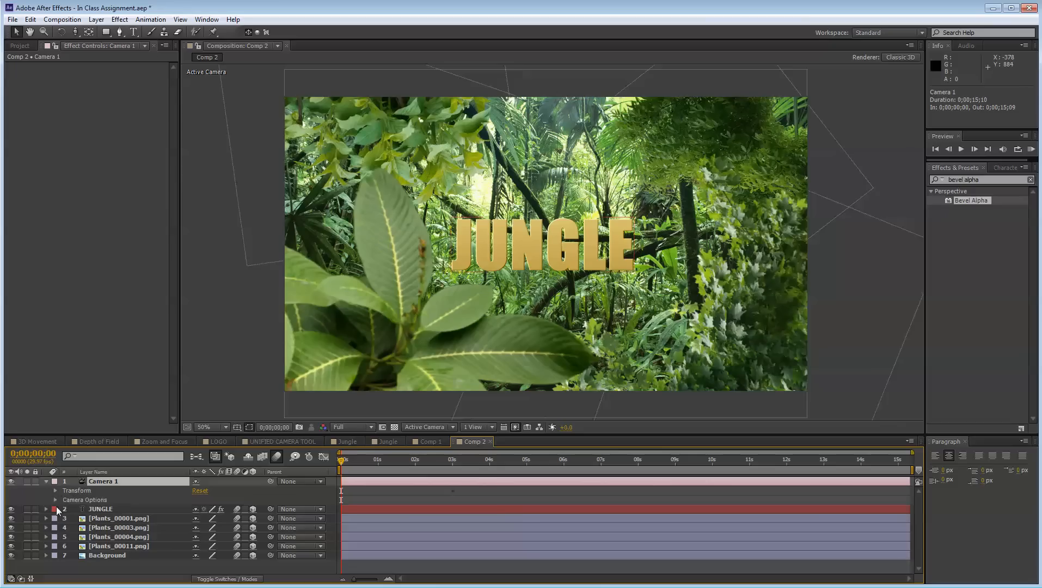
pyautogui.click(55, 500)
pyautogui.click(92, 519)
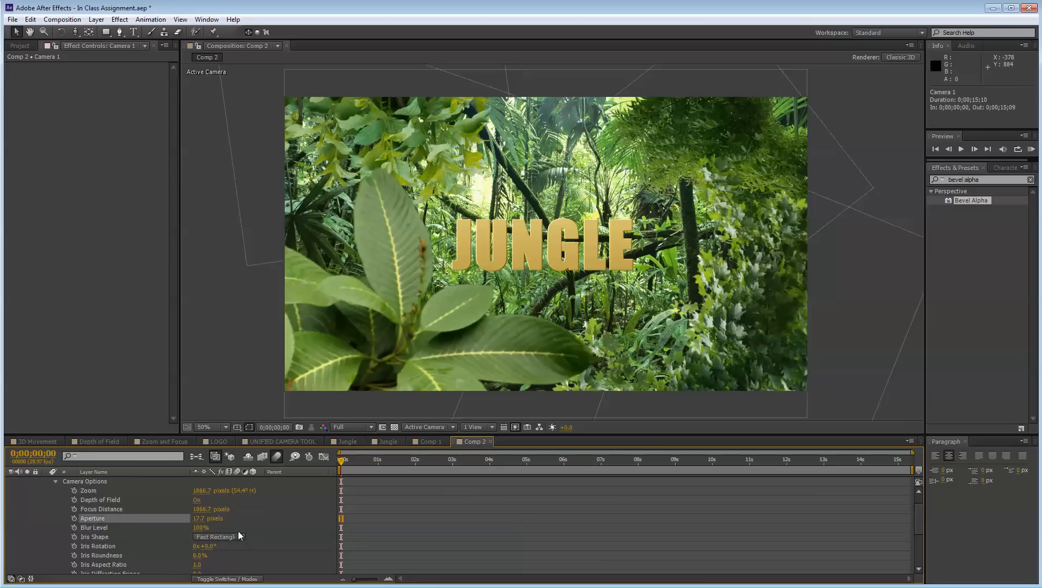
pyautogui.moveTo(201, 522); pyautogui.dragTo(240, 521)
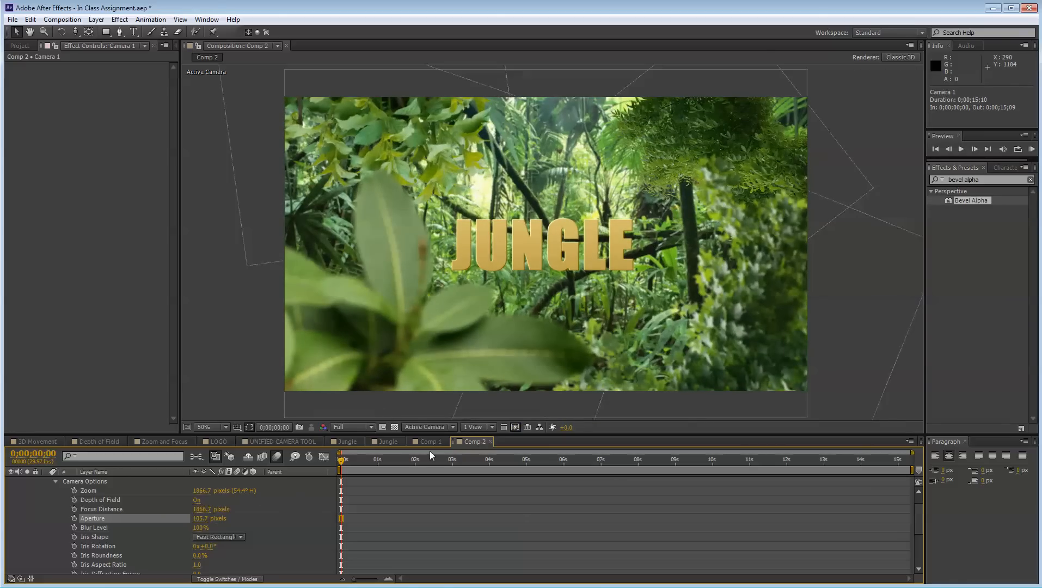
# Display Comp 2 from the Top view at 25% with the whole camera cone and all layers in frame
pyautogui.moveTo(348, 458); pyautogui.dragTo(476, 474)
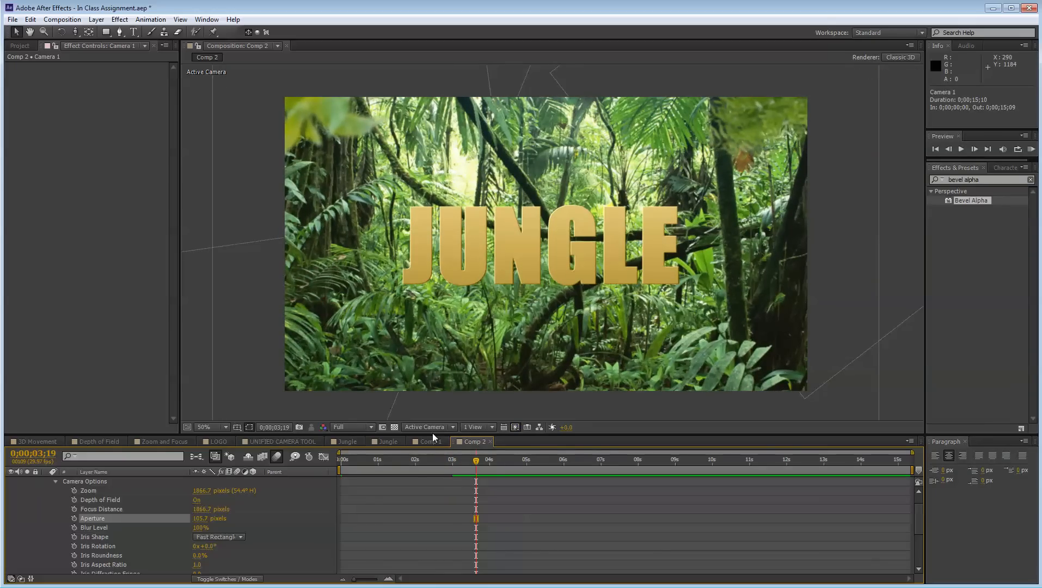
pyautogui.click(451, 428)
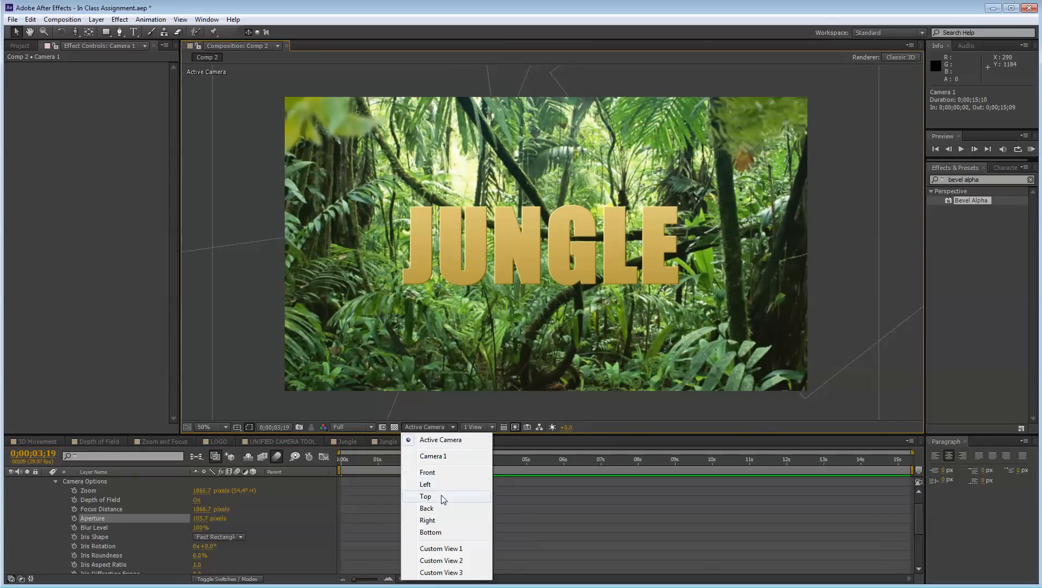
pyautogui.click(426, 496)
pyautogui.click(105, 508)
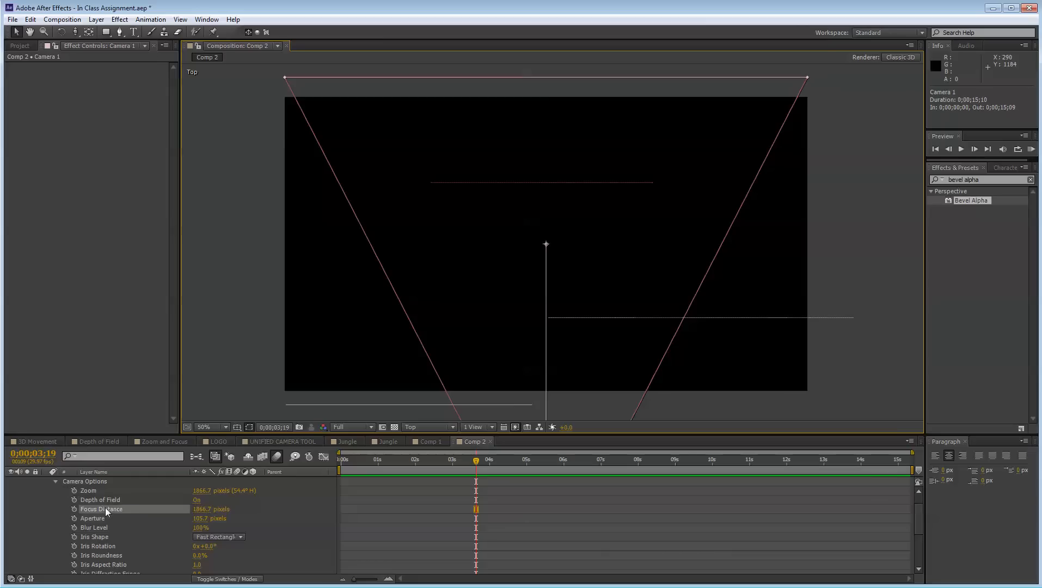
pyautogui.scroll(-1, 510, 345)
pyautogui.press('space')
pyautogui.moveTo(500, 336); pyautogui.dragTo(480, 293)
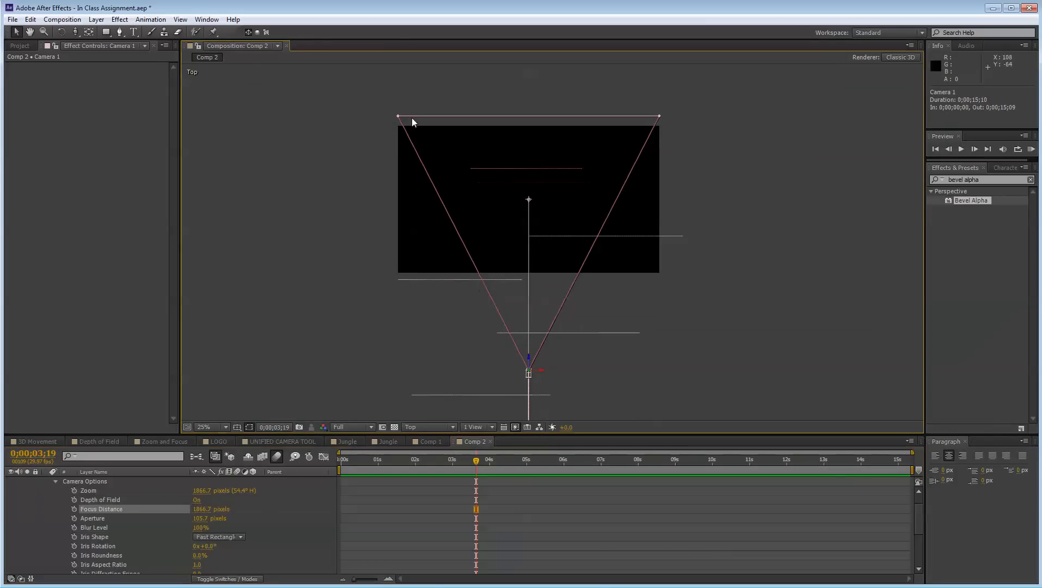
# Examine where Camera 1's focus distance falls relative to the plant and title layers at the first frame
pyautogui.moveTo(472, 466); pyautogui.dragTo(342, 463)
pyautogui.press('space')
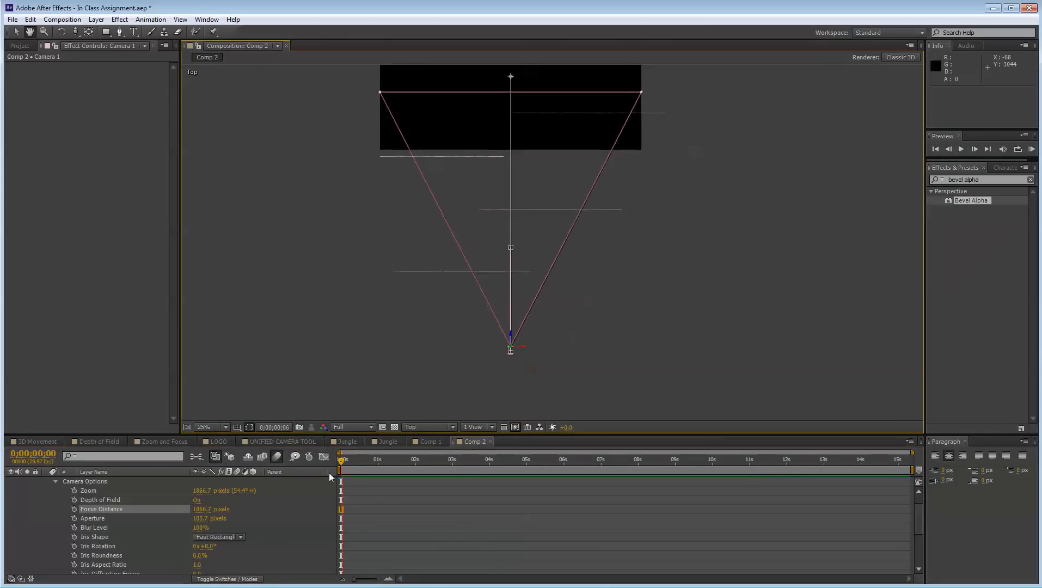
pyautogui.press('space')
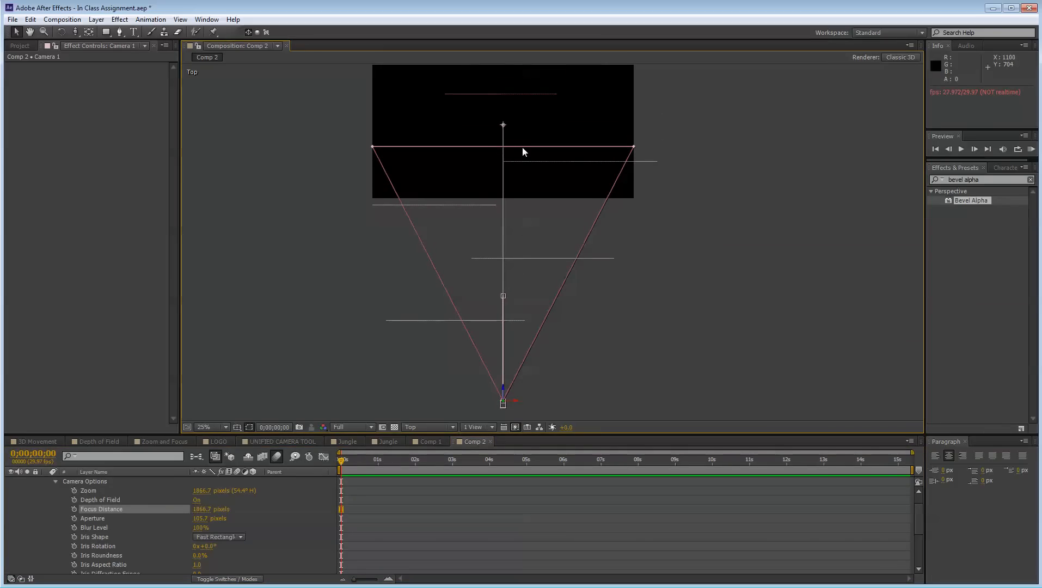
pyautogui.click(649, 162)
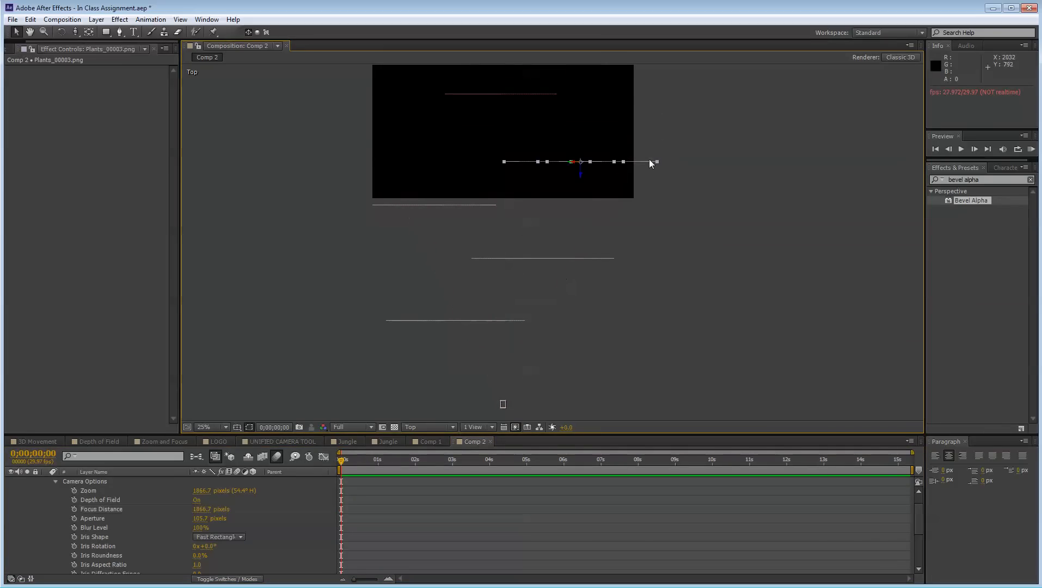
pyautogui.click(563, 336)
pyautogui.click(502, 405)
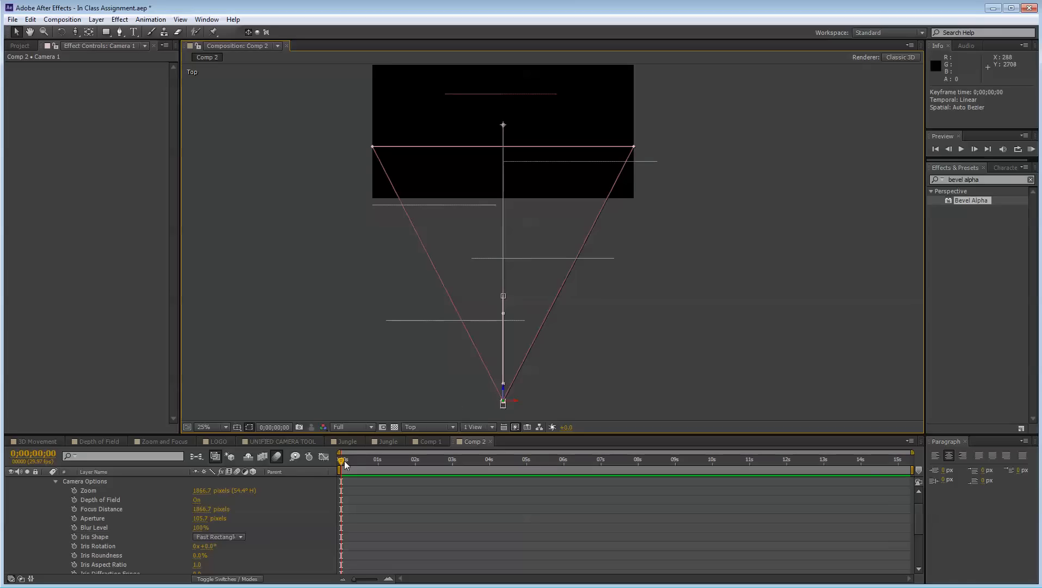
# At 0;00;04;11, reduce Camera 1's focus distance to about 1486 pixels, aligning the focal plane with the JUNGLE text layer
pyautogui.moveTo(344, 464); pyautogui.dragTo(498, 467)
pyautogui.press('h')
pyautogui.press('v')
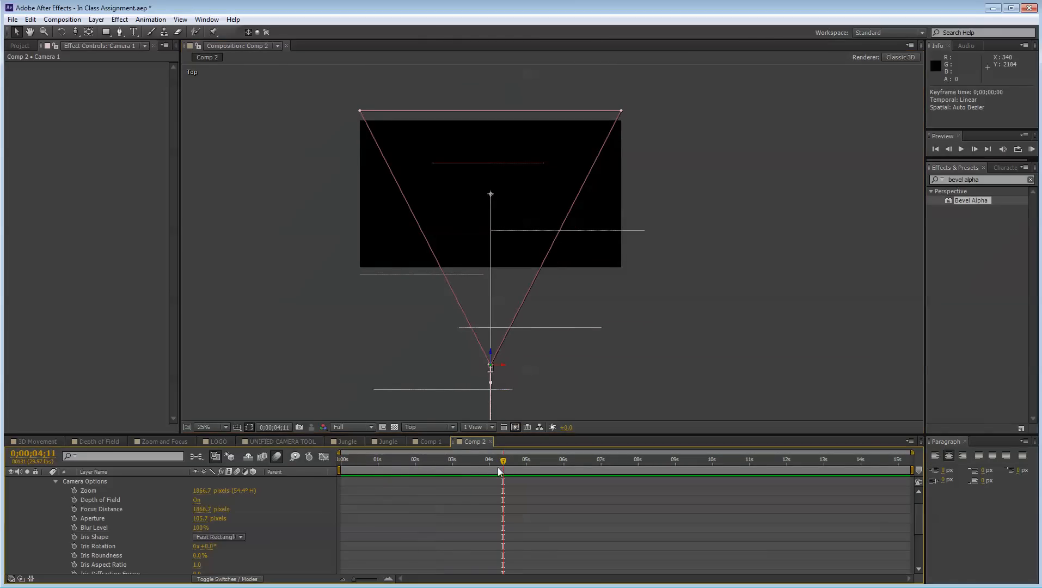
pyautogui.click(276, 456)
pyautogui.moveTo(205, 509); pyautogui.dragTo(9, 521)
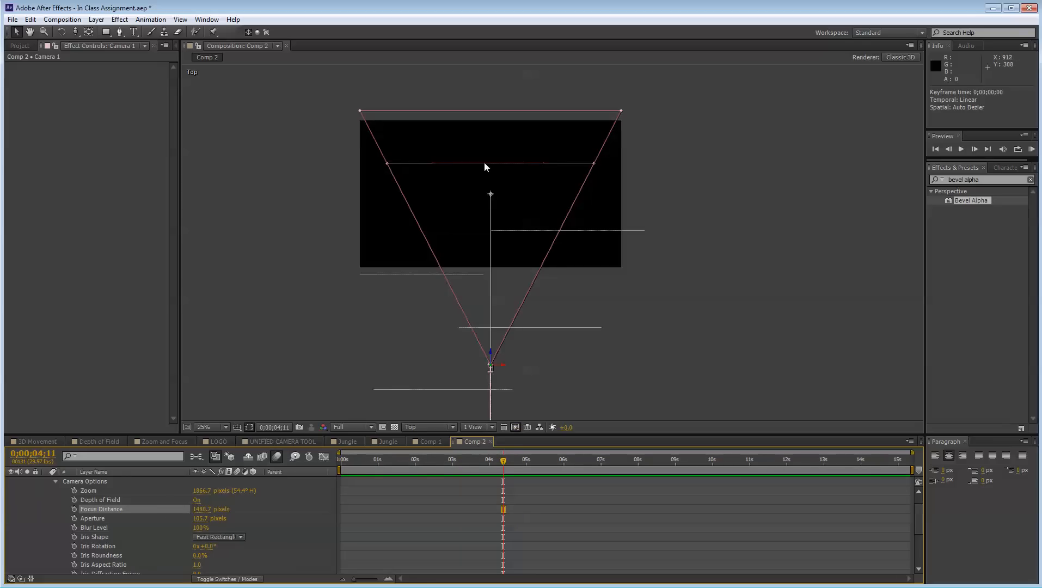
# Display Comp 2's first frame through the Active Camera, magnified to fit the viewer up to 100%
pyautogui.moveTo(501, 460); pyautogui.dragTo(310, 484)
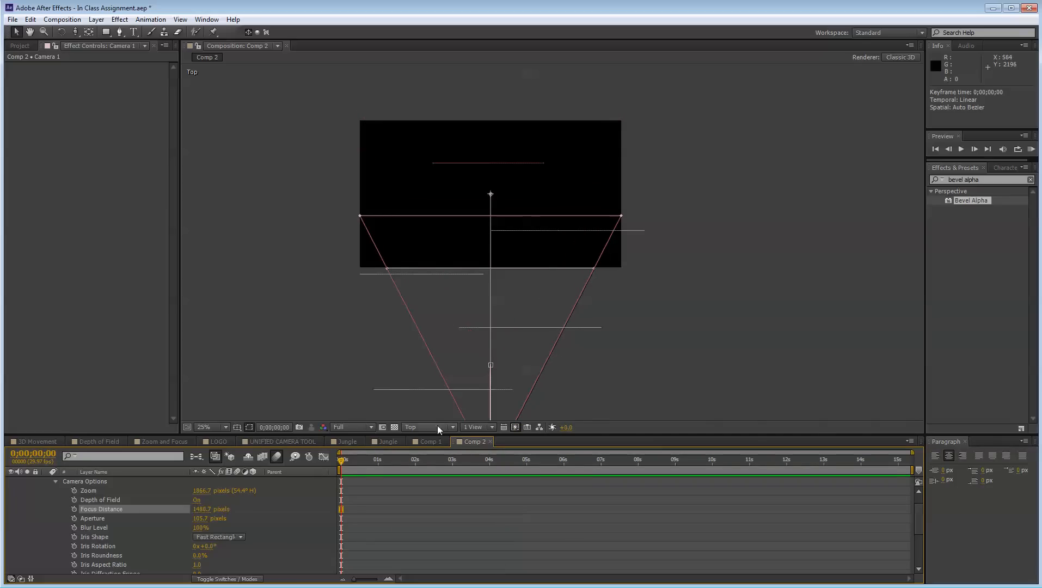
pyautogui.click(428, 442)
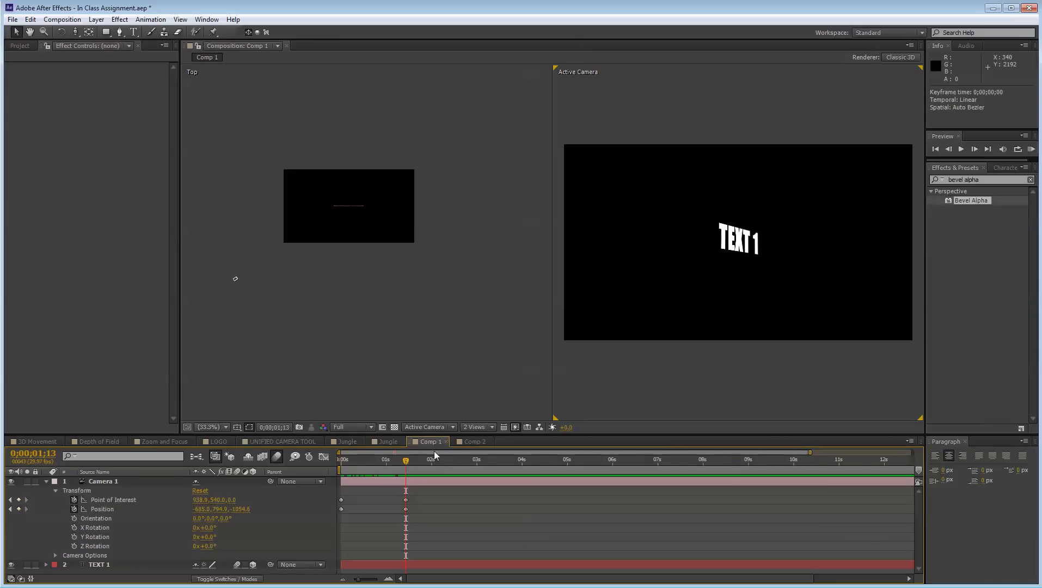
pyautogui.click(472, 442)
pyautogui.click(435, 428)
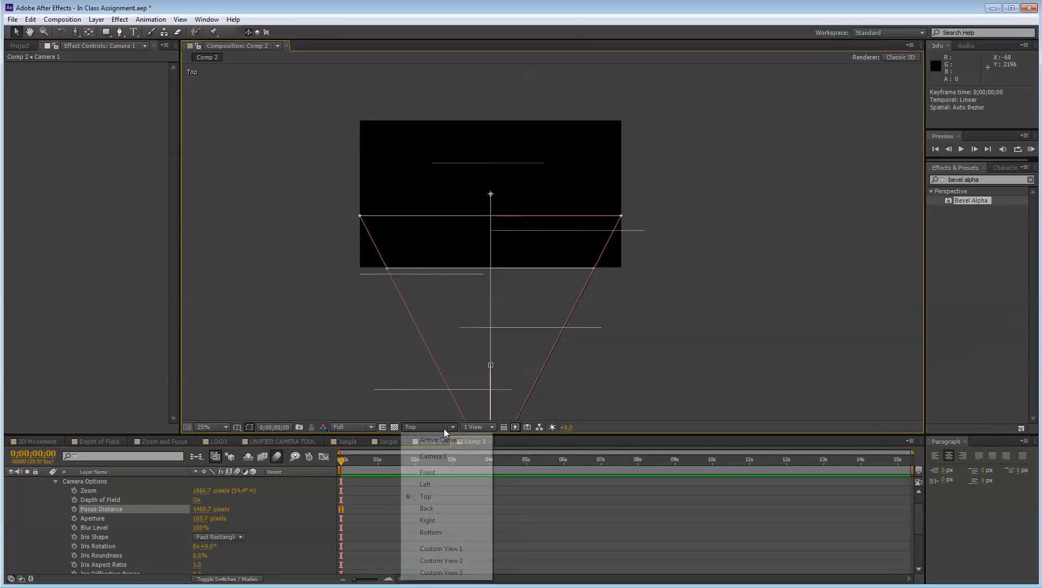
pyautogui.click(430, 374)
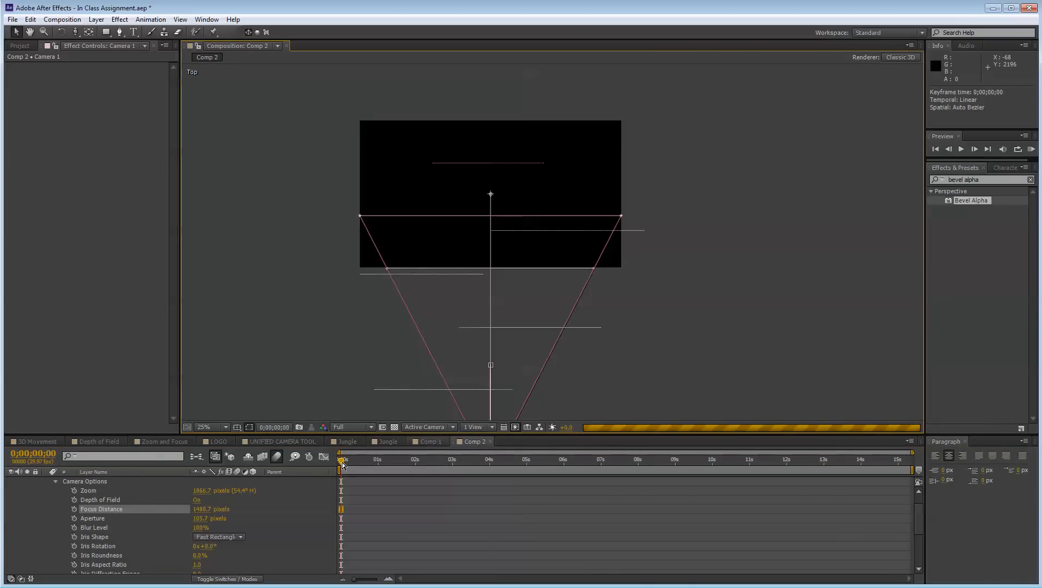
pyautogui.click(224, 427)
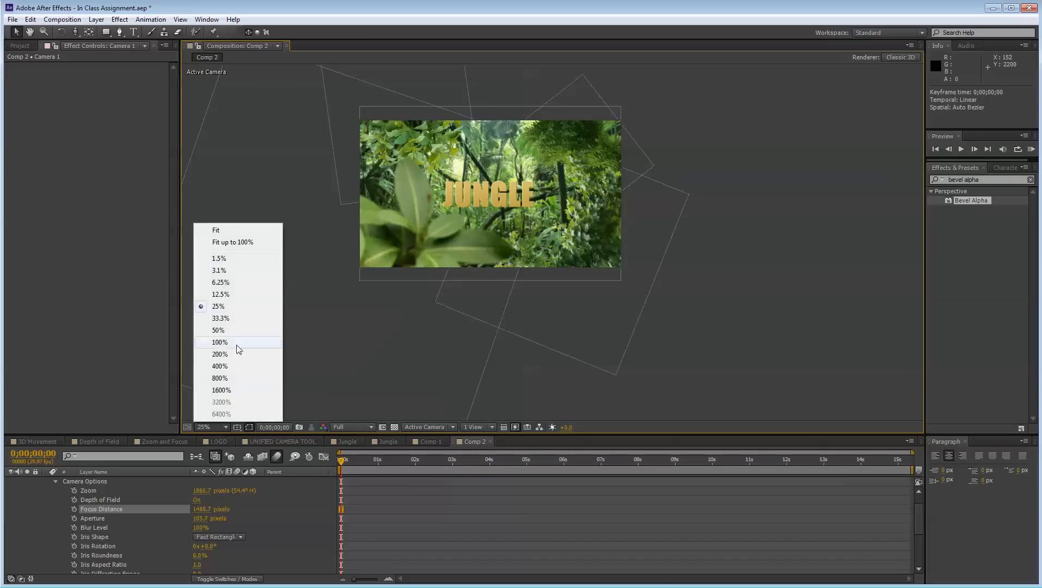
pyautogui.click(240, 239)
# Scrub through the camera push-in and end Comp 2's work area at 0;00;04;06
pyautogui.moveTo(342, 464); pyautogui.dragTo(382, 459)
pyautogui.click(495, 463)
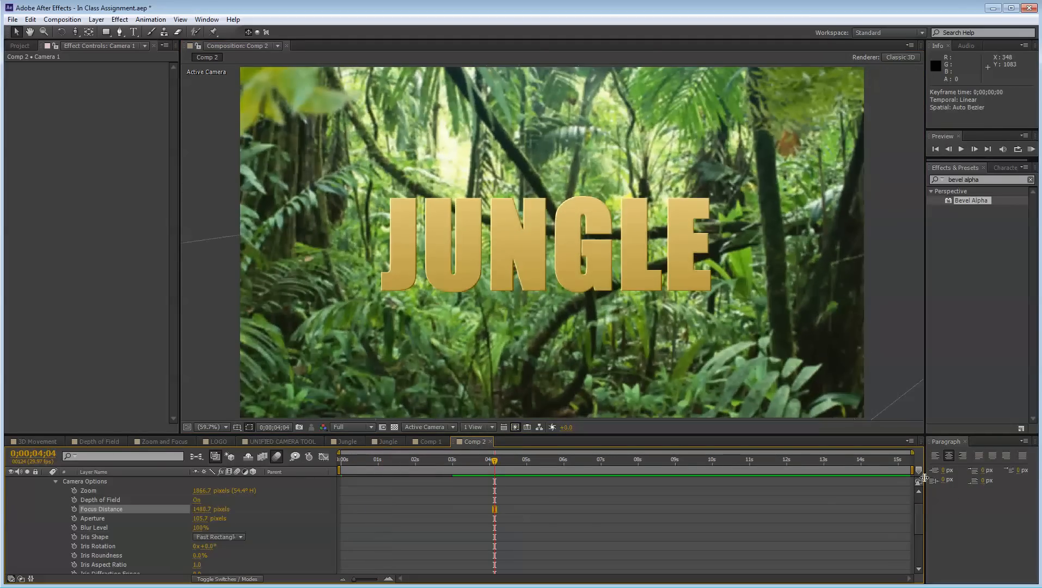
pyautogui.press('n')
# Lower the preview resolution to Half and play a RAM preview of the work area
pyautogui.click(460, 459)
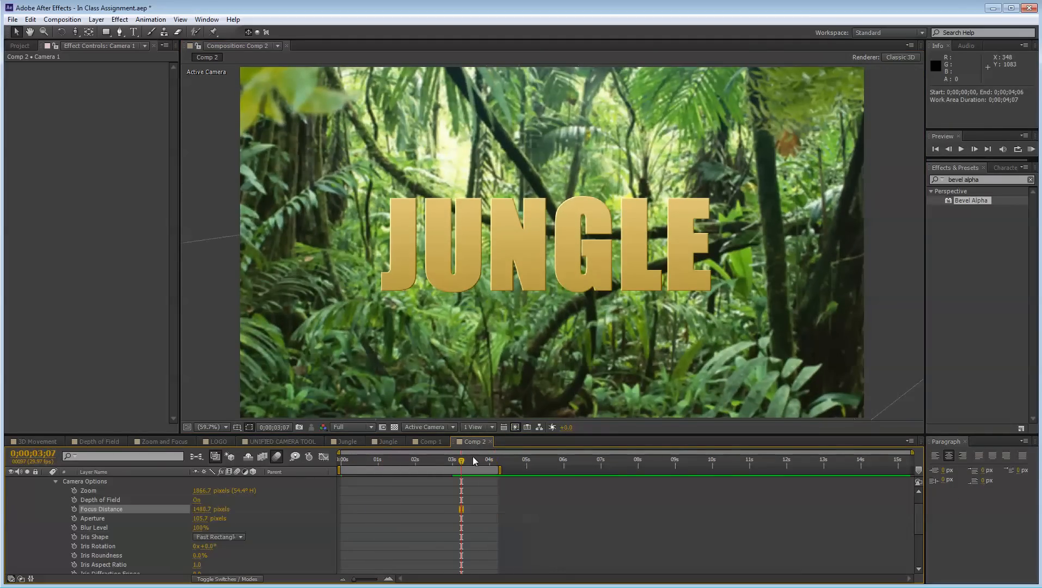
pyautogui.press('KP_0')
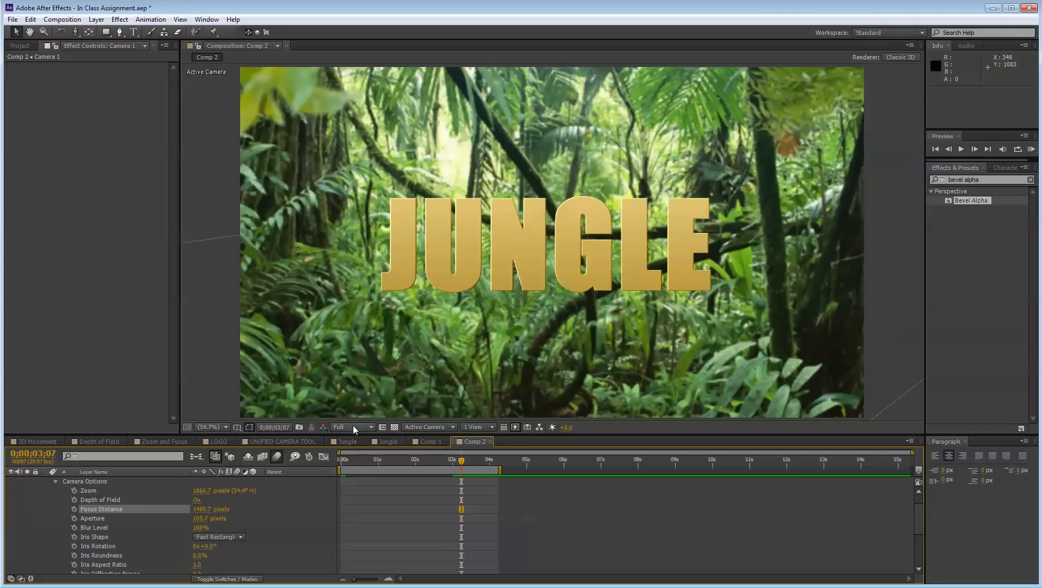
pyautogui.click(354, 427)
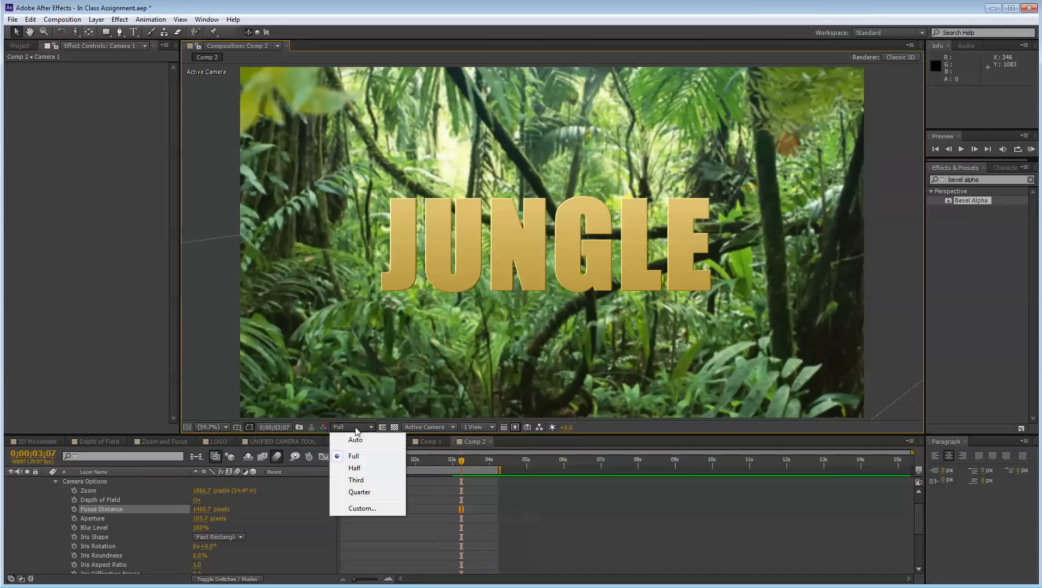
pyautogui.click(355, 468)
pyautogui.press('KP_0')
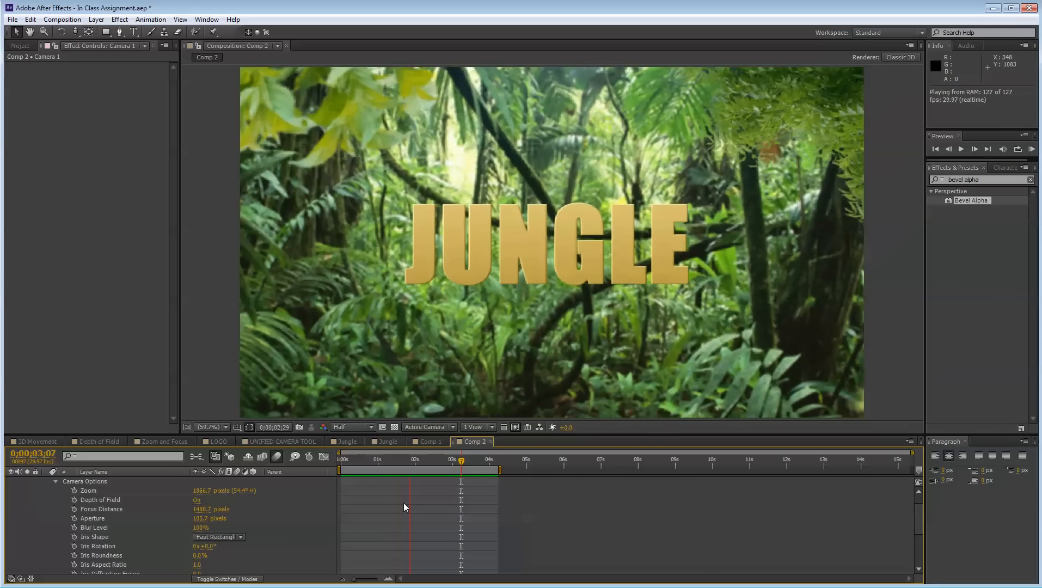
pyautogui.press('space')
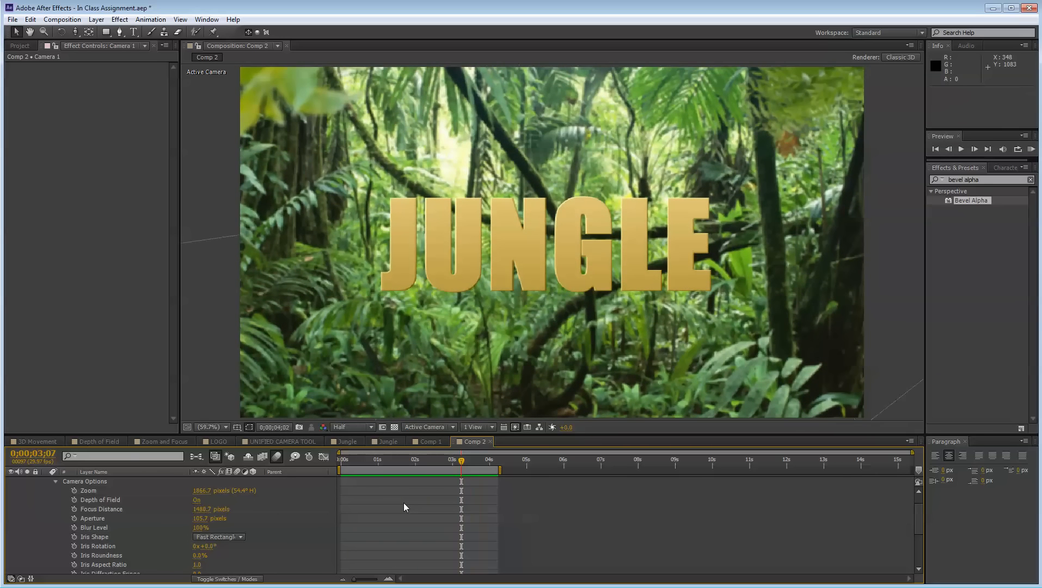
# Show Comp 2 from the Top view and expand Camera 1's Transform properties
pyautogui.click(492, 460)
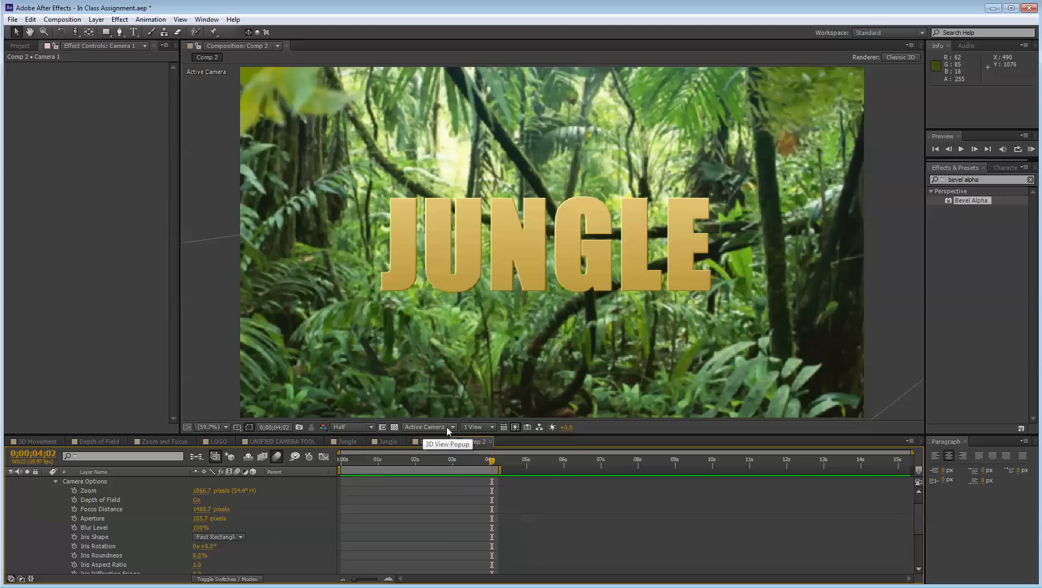
pyautogui.click(432, 427)
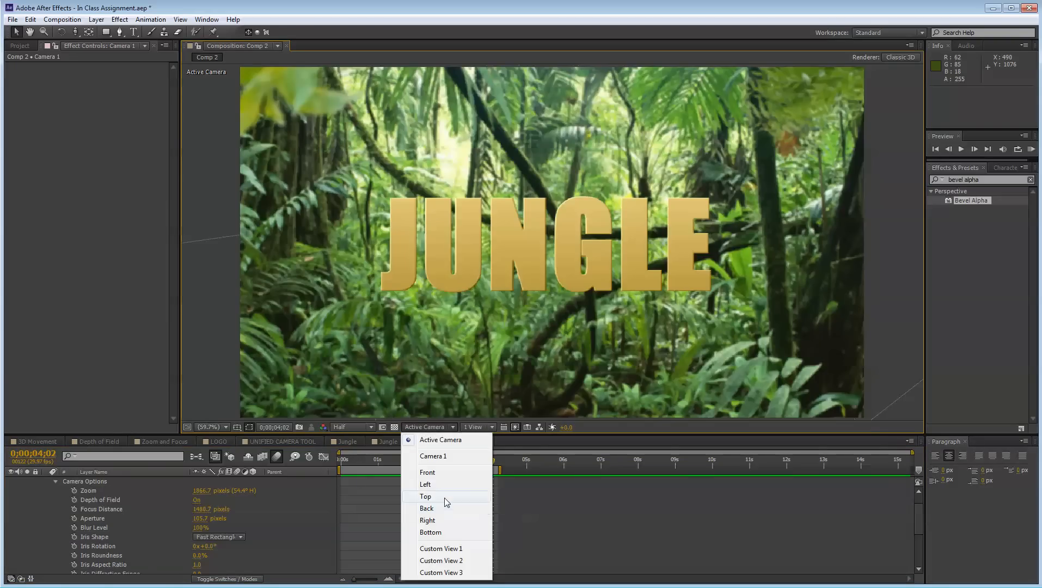
pyautogui.click(444, 497)
pyautogui.scroll(3, 445, 502)
pyautogui.click(105, 483)
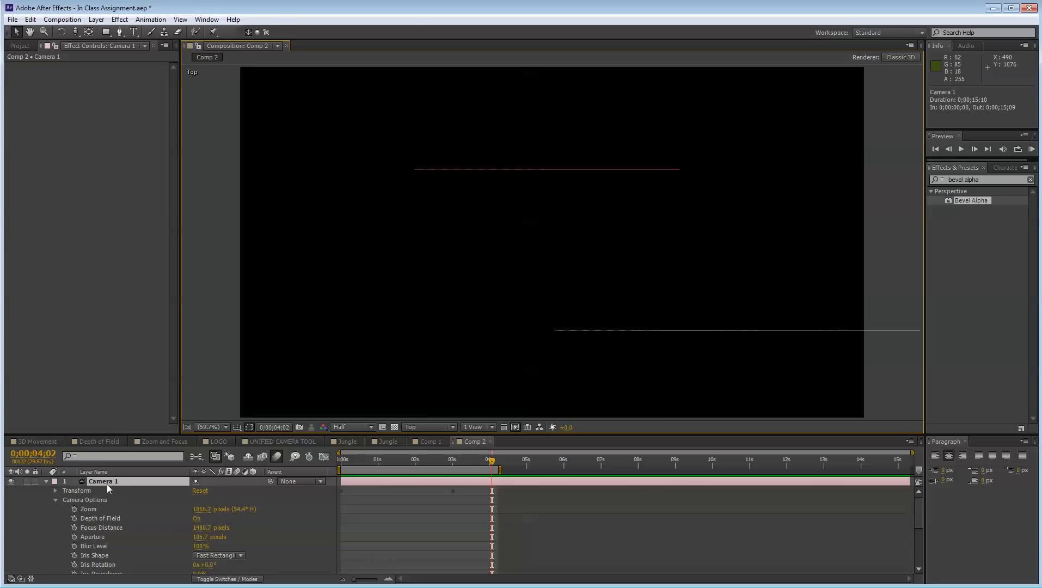
pyautogui.press('p')
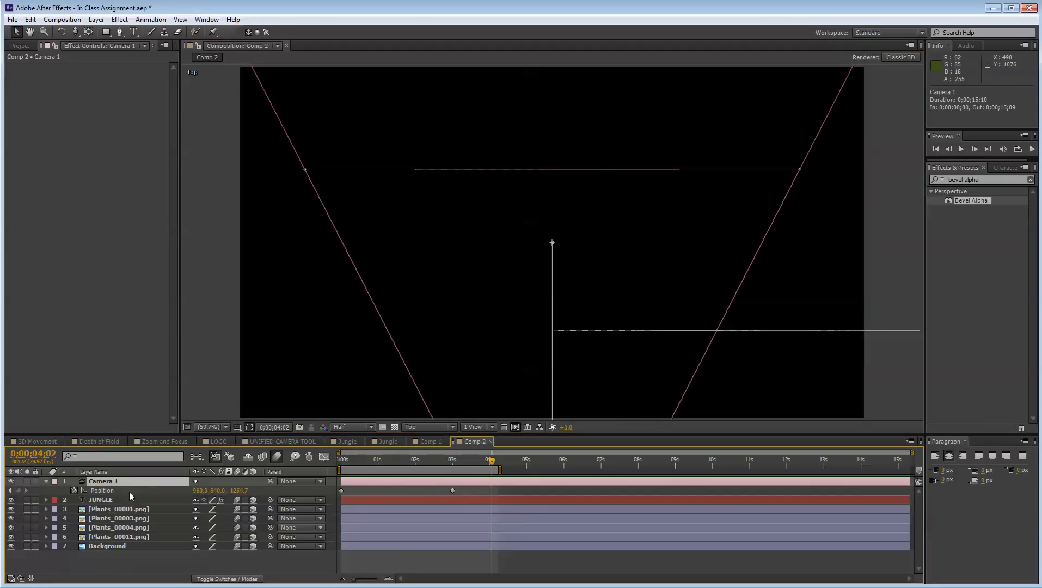
pyautogui.click(47, 481)
pyautogui.click(47, 481)
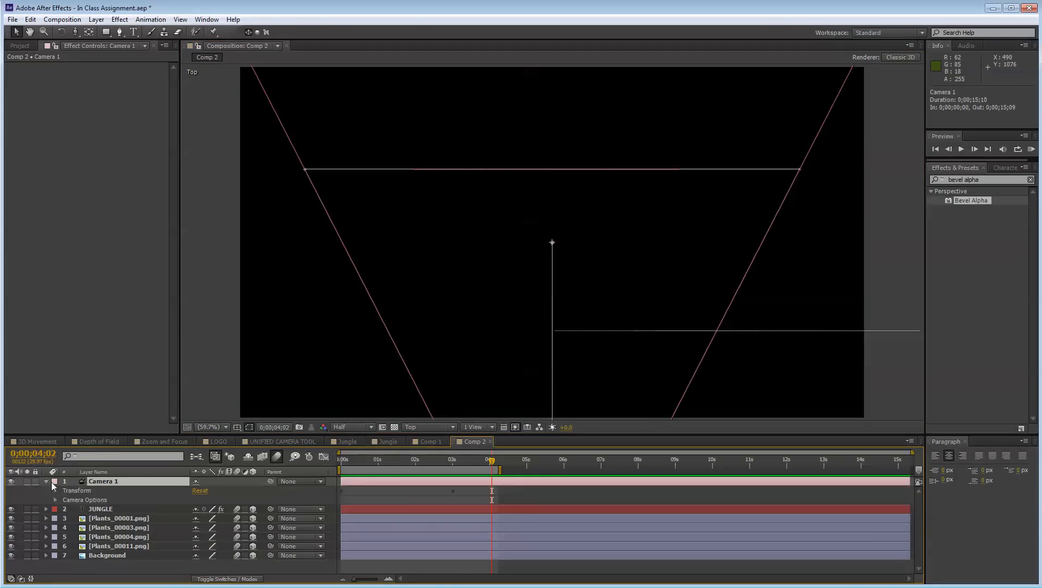
pyautogui.click(56, 491)
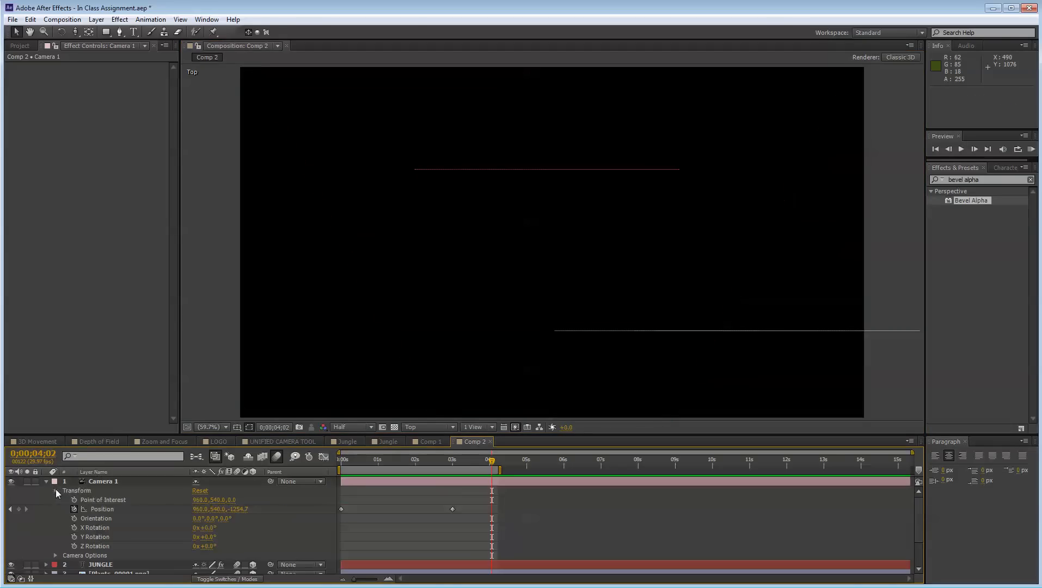
# At Camera 1's second Position keyframe, 0;00;03;00, open the Camera Options and set a Focus Distance keyframe
pyautogui.click(101, 509)
pyautogui.click(452, 461)
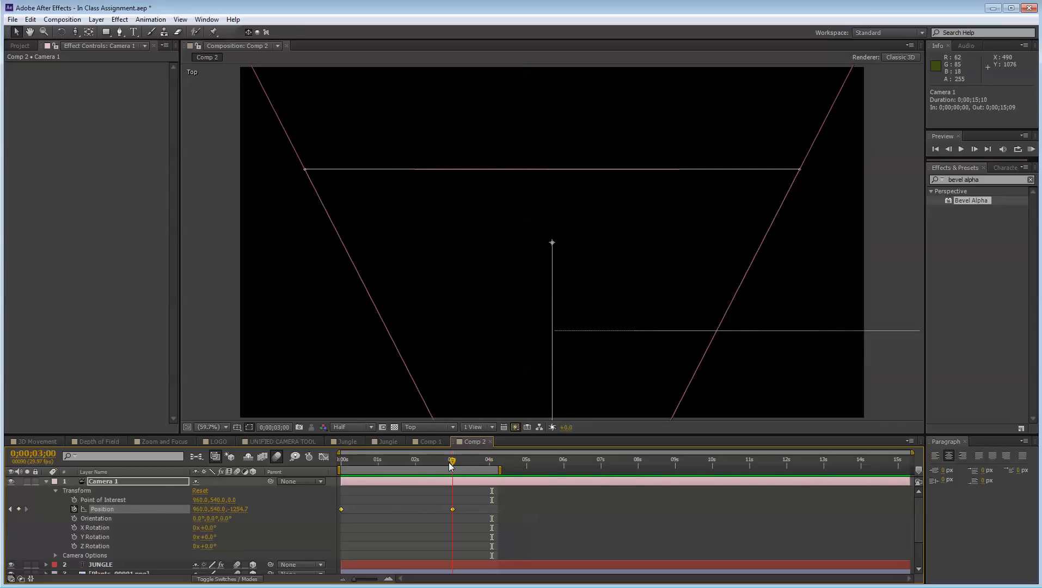
pyautogui.click(463, 520)
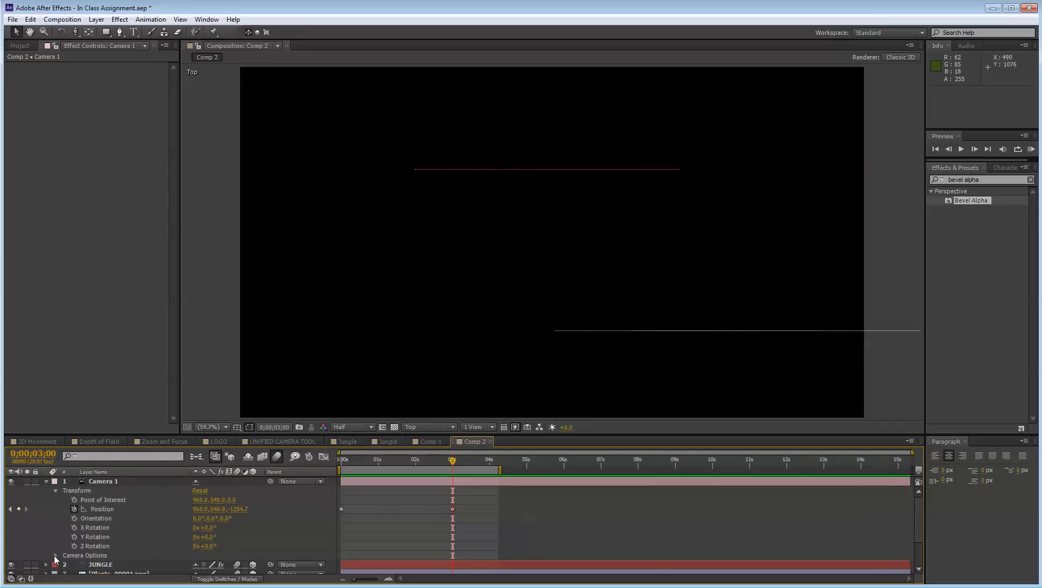
pyautogui.click(55, 556)
pyautogui.click(97, 509)
pyautogui.scroll(2, 124, 509)
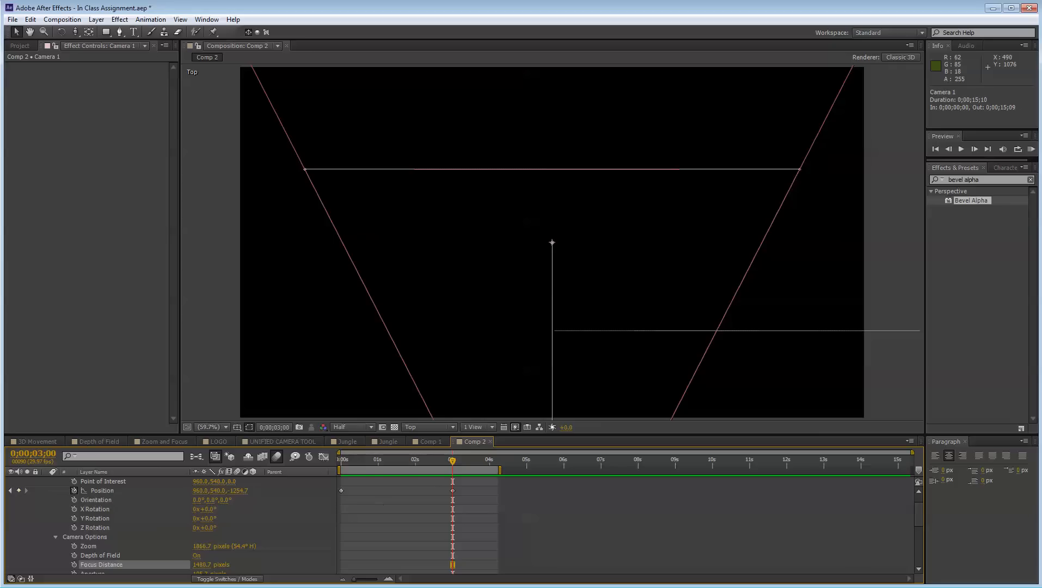
pyautogui.click(74, 564)
# Add a Focus Distance keyframe at the first frame and apply Easy Ease to Camera 1's Position and Focus Distance keyframes
pyautogui.moveTo(355, 461); pyautogui.dragTo(448, 548)
pyautogui.moveTo(467, 481)
pyautogui.mouseDown()
pyautogui.moveTo(403, 561)
pyautogui.moveTo(327, 551)
pyautogui.mouseUp()
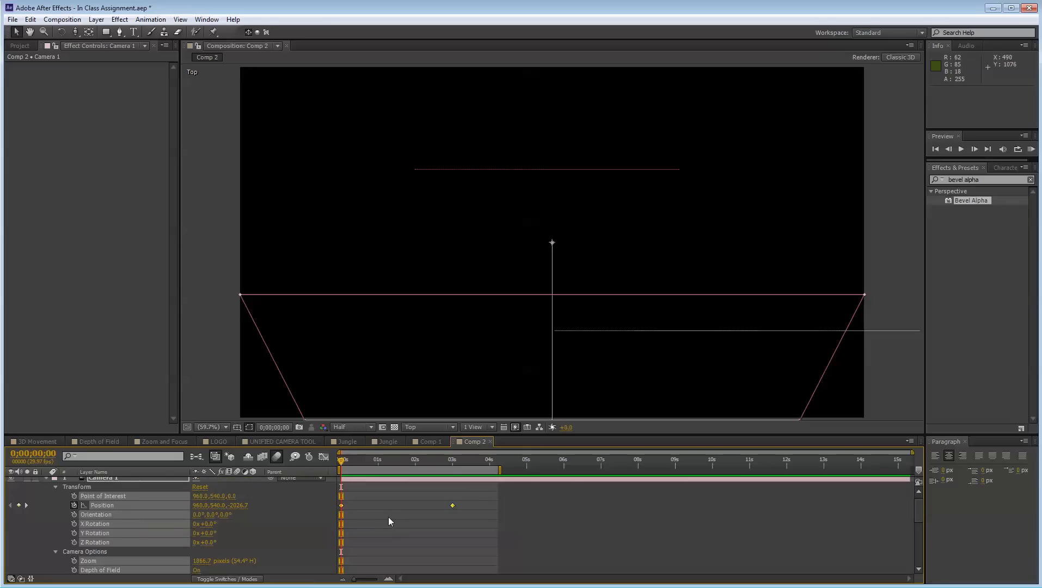
pyautogui.scroll(-1, 408, 526)
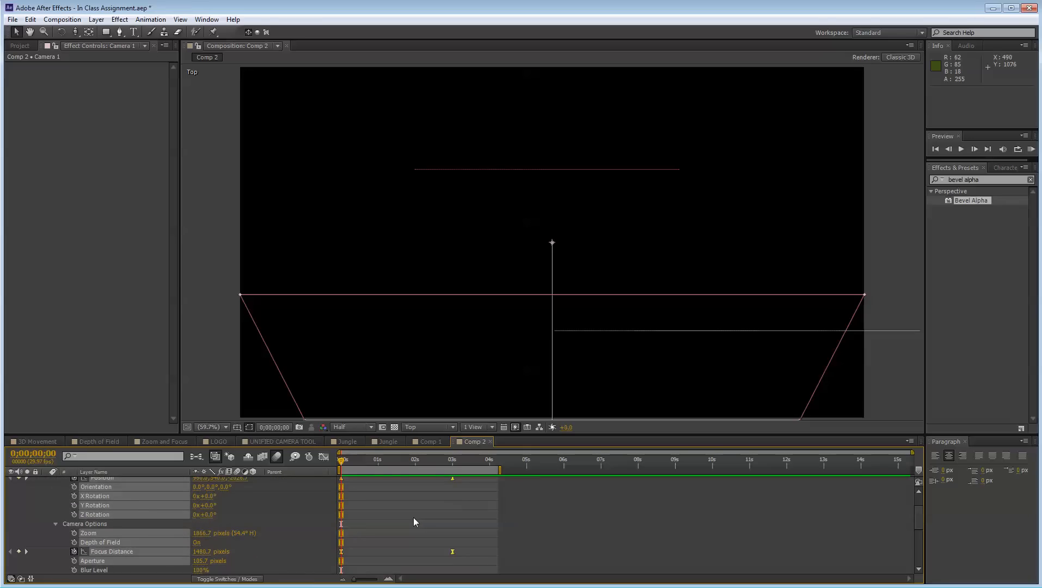
pyautogui.click(413, 518)
# In the Top view at 25%, compare Camera 1's focal plane with the JUNGLE layer at 0;00;03;00 and the first frame
pyautogui.scroll(-3, 495, 304)
pyautogui.press('h')
pyautogui.moveTo(487, 301); pyautogui.dragTo(482, 216)
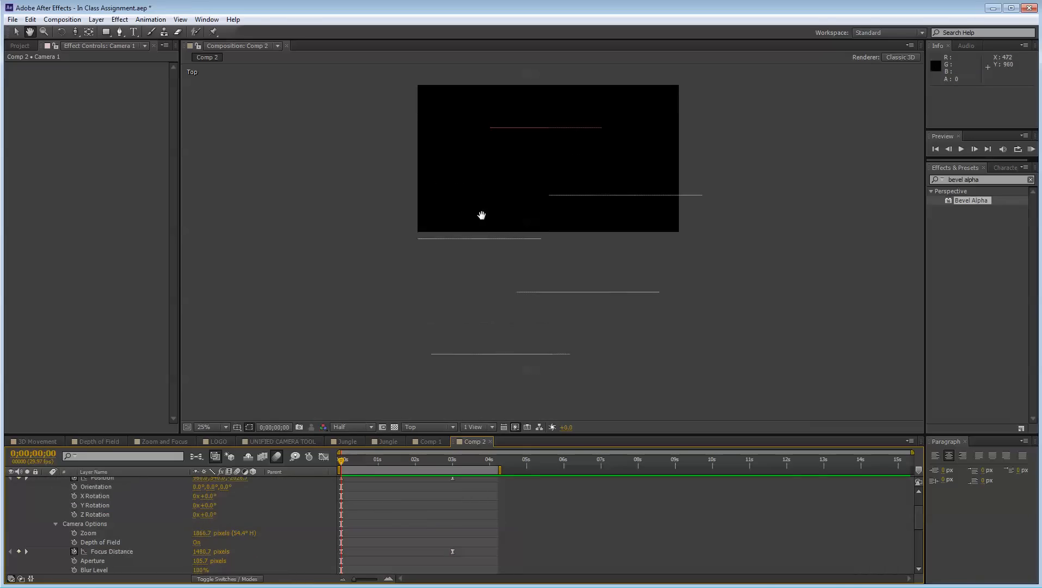
pyautogui.press('v')
pyautogui.scroll(1, 132, 491)
pyautogui.click(105, 479)
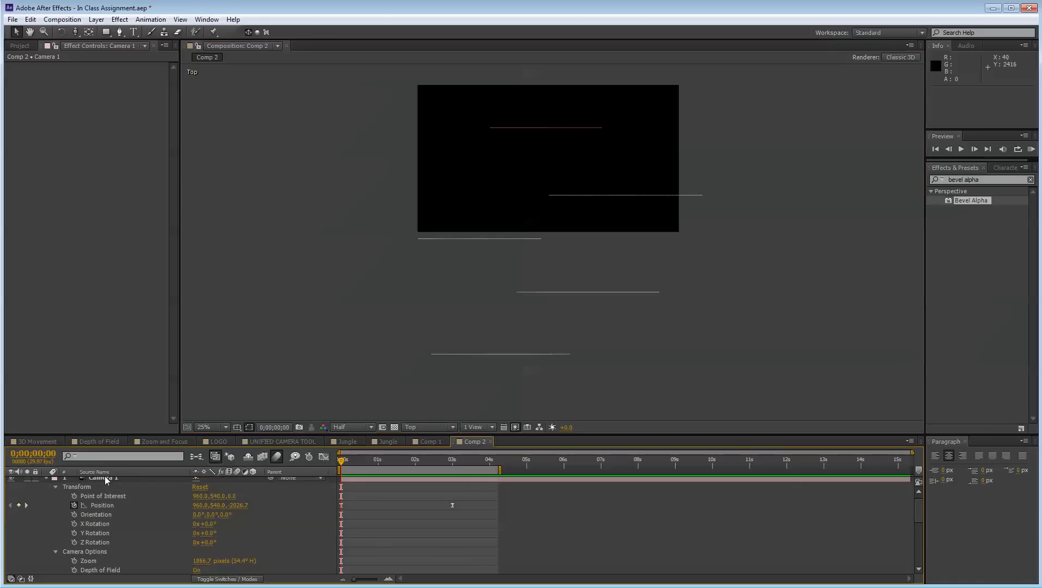
pyautogui.click(106, 479)
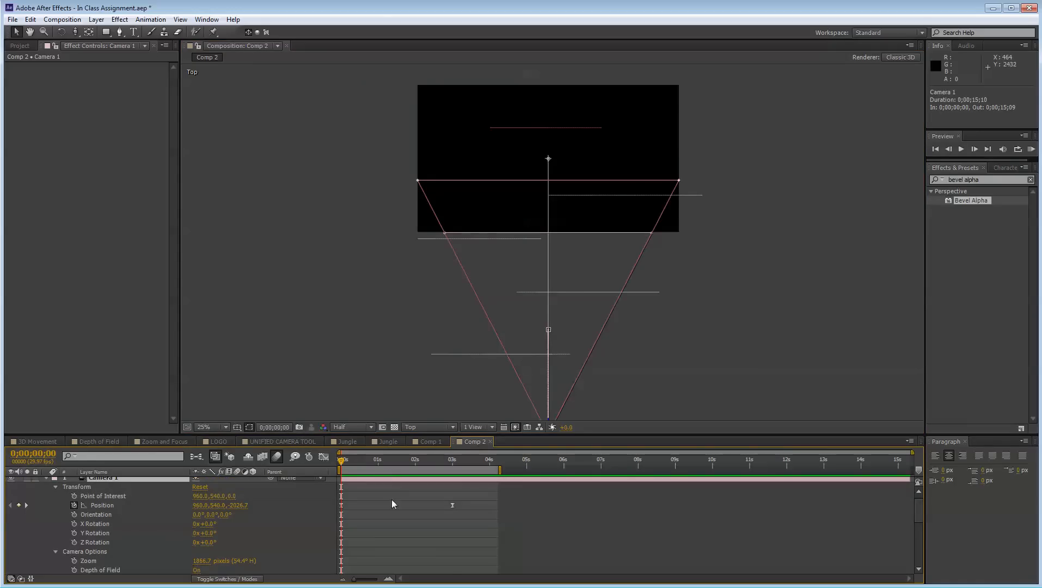
pyautogui.click(434, 462)
pyautogui.click(452, 462)
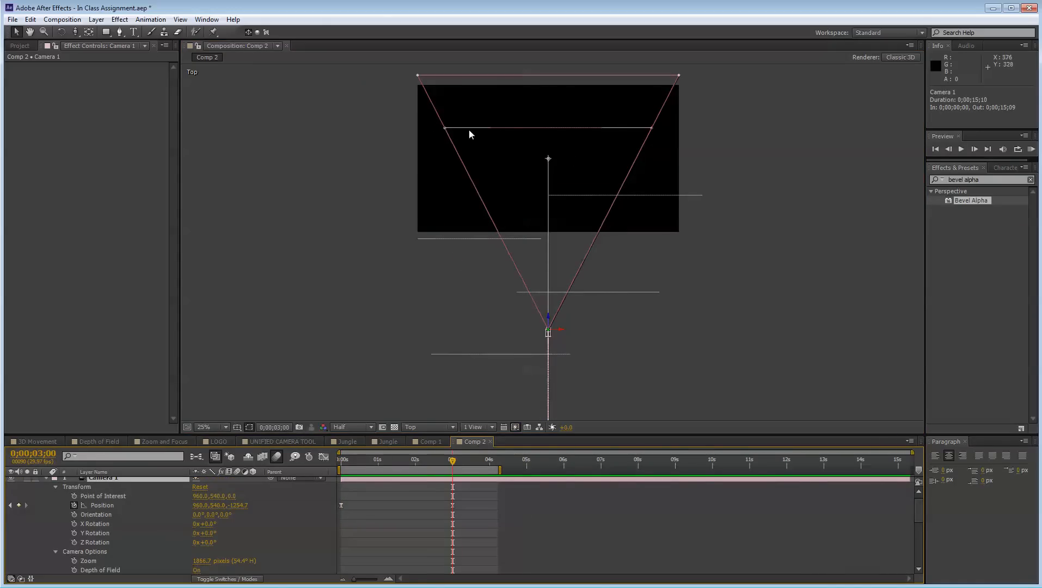
pyautogui.moveTo(357, 462); pyautogui.dragTo(314, 466)
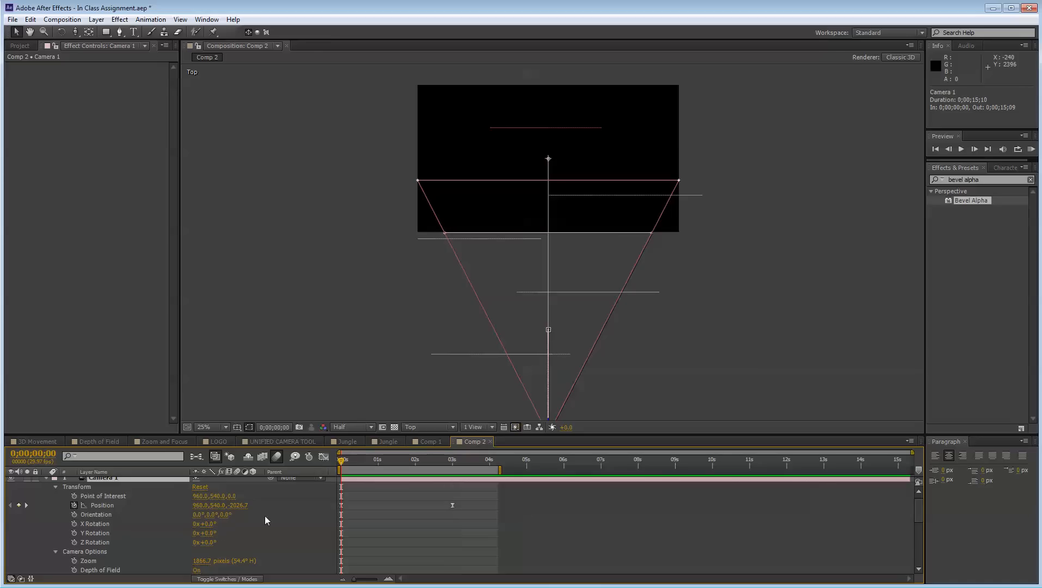
# At the first frame, raise Camera 1's Focus Distance to 2251.7 pixels, placing focus on the JUNGLE layer, and scrub through the move
pyautogui.click(186, 508)
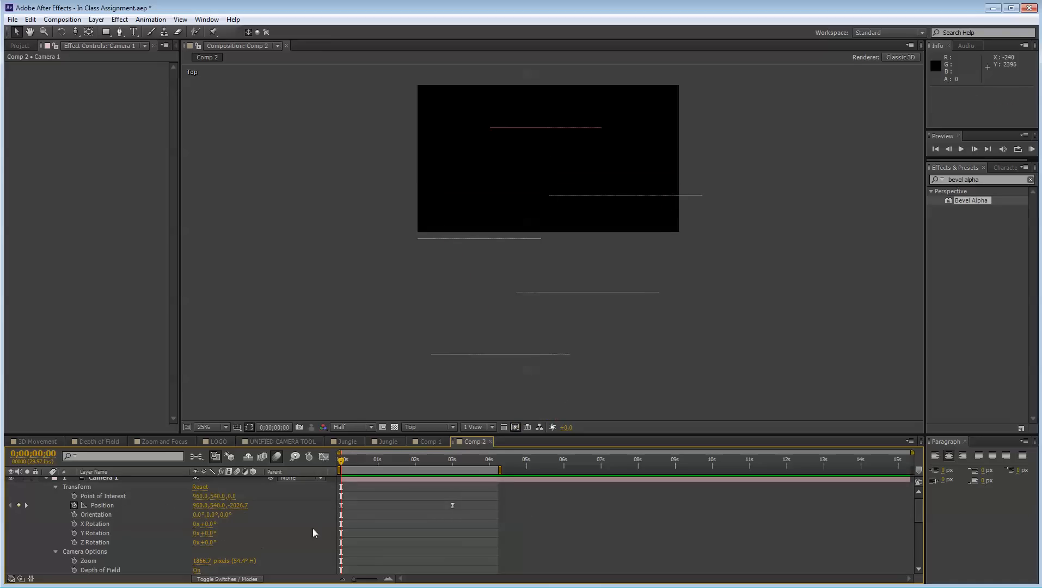
pyautogui.scroll(-4, 312, 533)
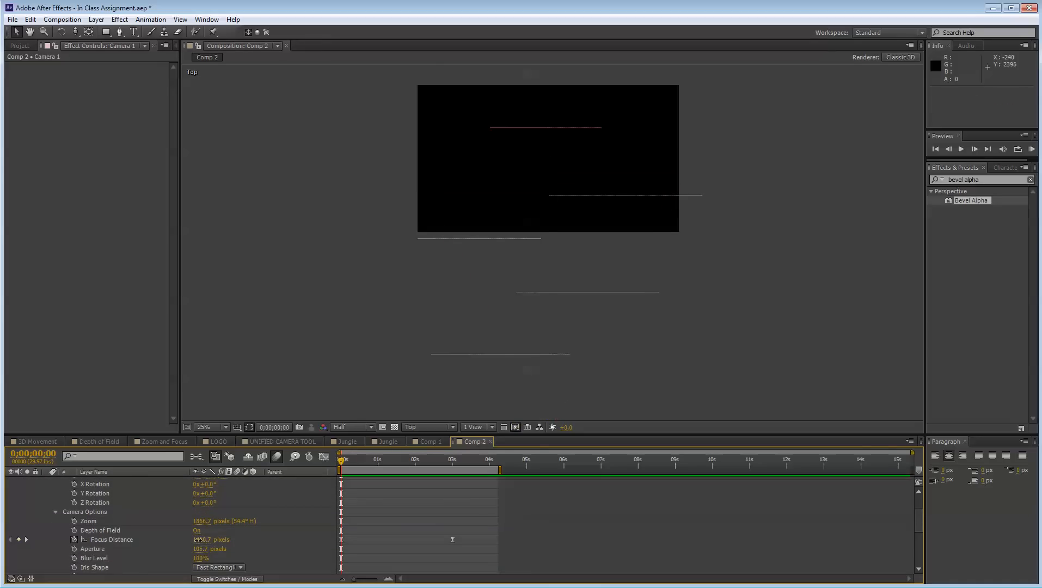
pyautogui.moveTo(197, 540); pyautogui.dragTo(619, 542)
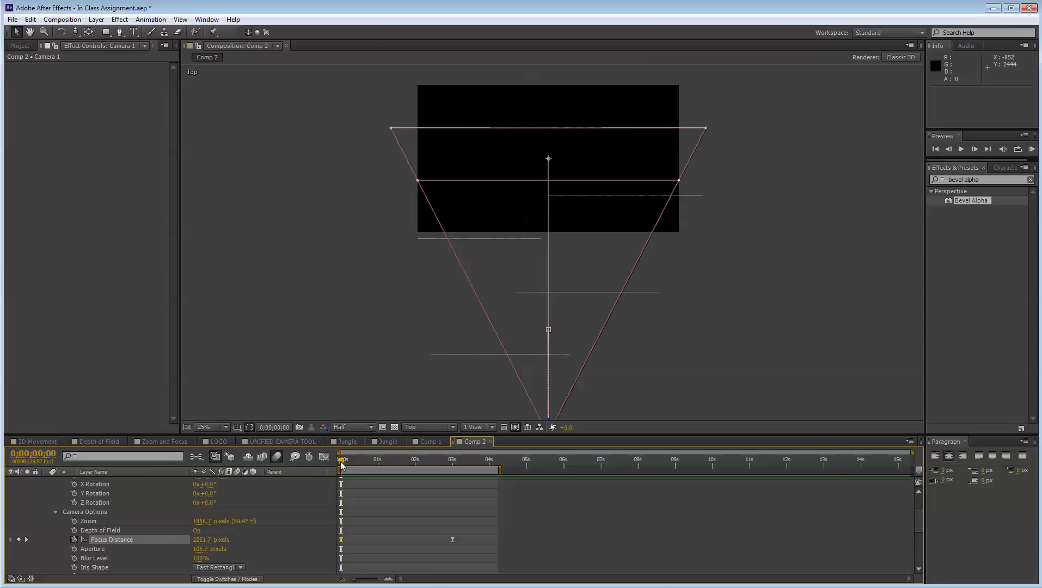
pyautogui.moveTo(342, 463); pyautogui.dragTo(347, 502)
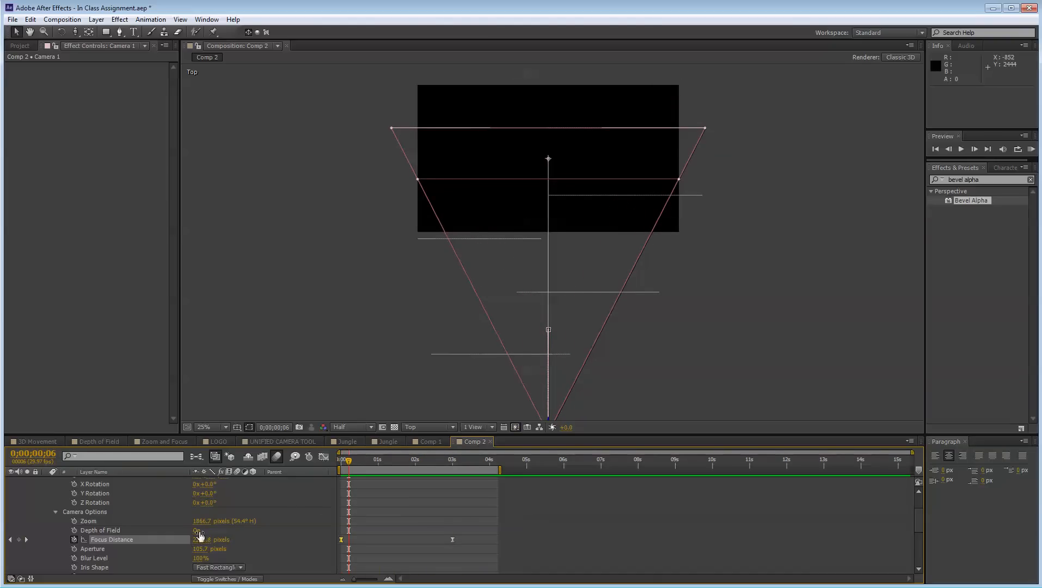
pyautogui.moveTo(348, 460); pyautogui.dragTo(410, 473)
# View Comp 2 through the Active Camera, fitted up to 100%, and scrub back to the first frame to check the focus
pyautogui.click(438, 427)
pyautogui.click(438, 427)
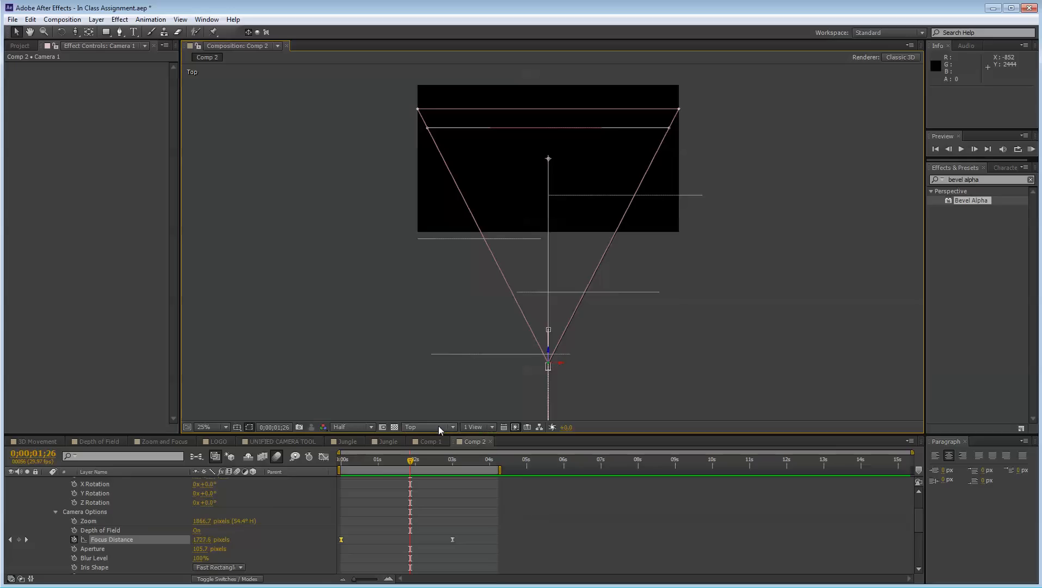
pyautogui.click(427, 427)
pyautogui.click(431, 438)
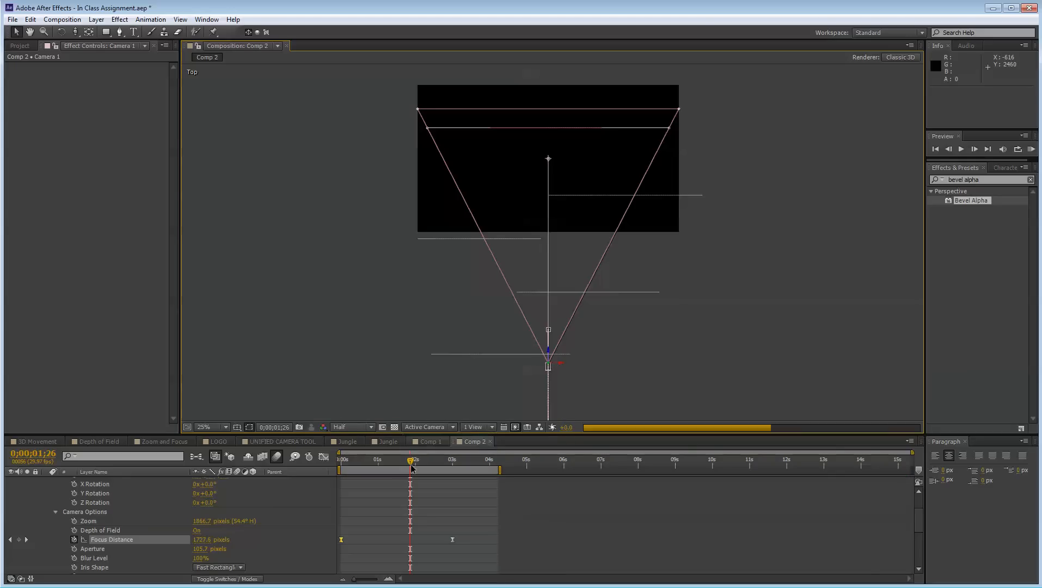
pyautogui.click(206, 427)
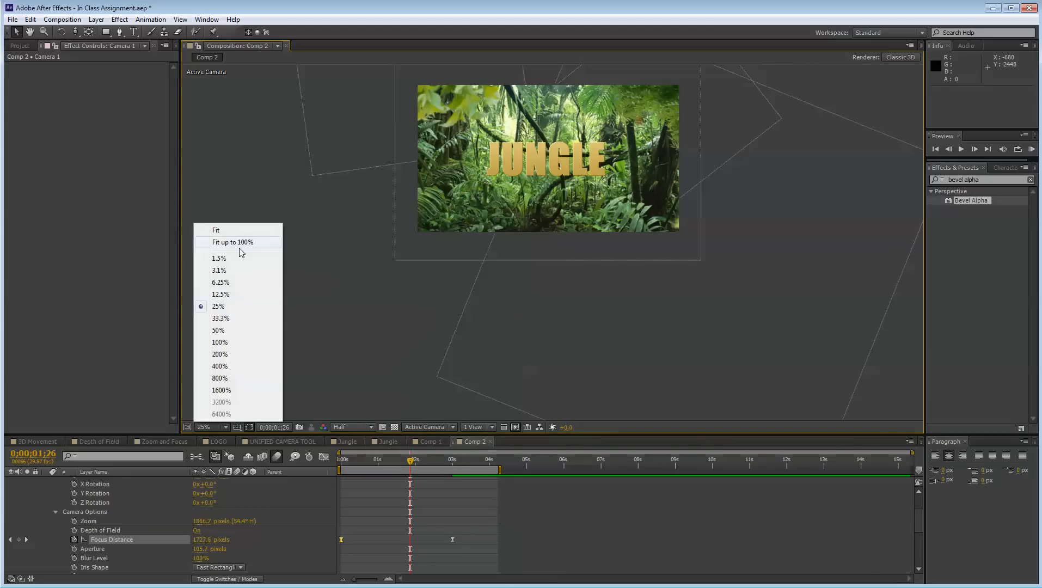
pyautogui.click(240, 243)
pyautogui.moveTo(395, 460); pyautogui.dragTo(326, 469)
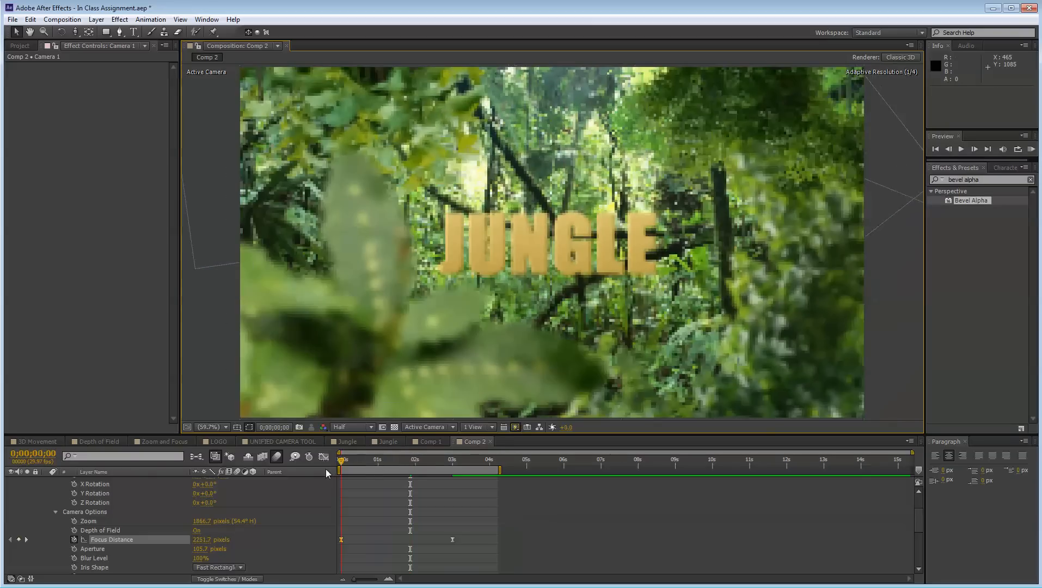
# Preview Comp 2's camera move and raise Camera 1's Aperture to 231.7 pixels for stronger depth-of-field blur
pyautogui.press('KP_0')
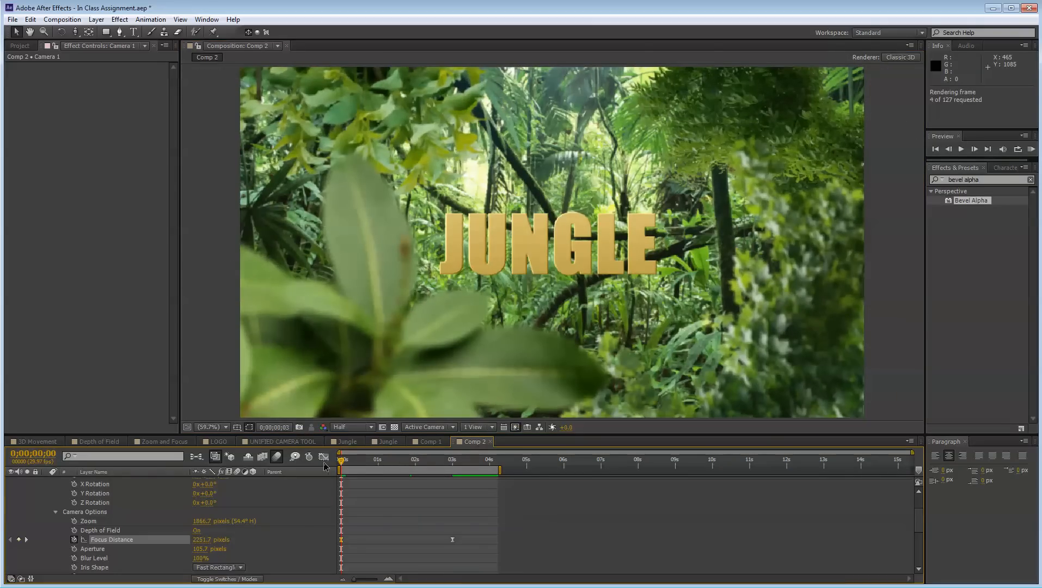
pyautogui.press('space')
pyautogui.press('space')
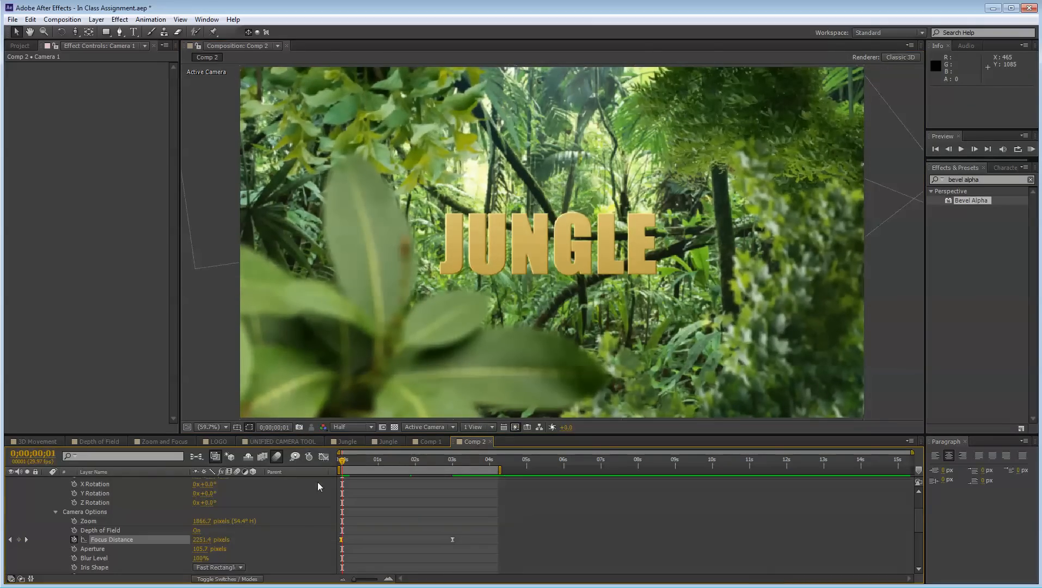
pyautogui.click(311, 525)
pyautogui.moveTo(200, 551); pyautogui.dragTo(289, 544)
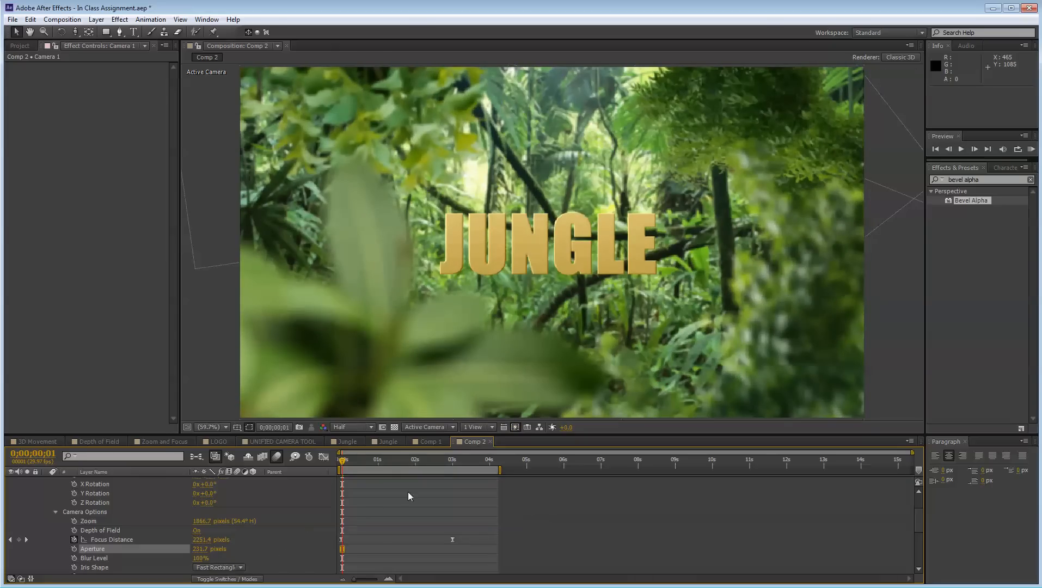
# Scrub through the camera move to examine the blur around the JUNGLE title and review Camera 1's Position and Focus Distance keyframes
pyautogui.moveTo(356, 460); pyautogui.dragTo(396, 460)
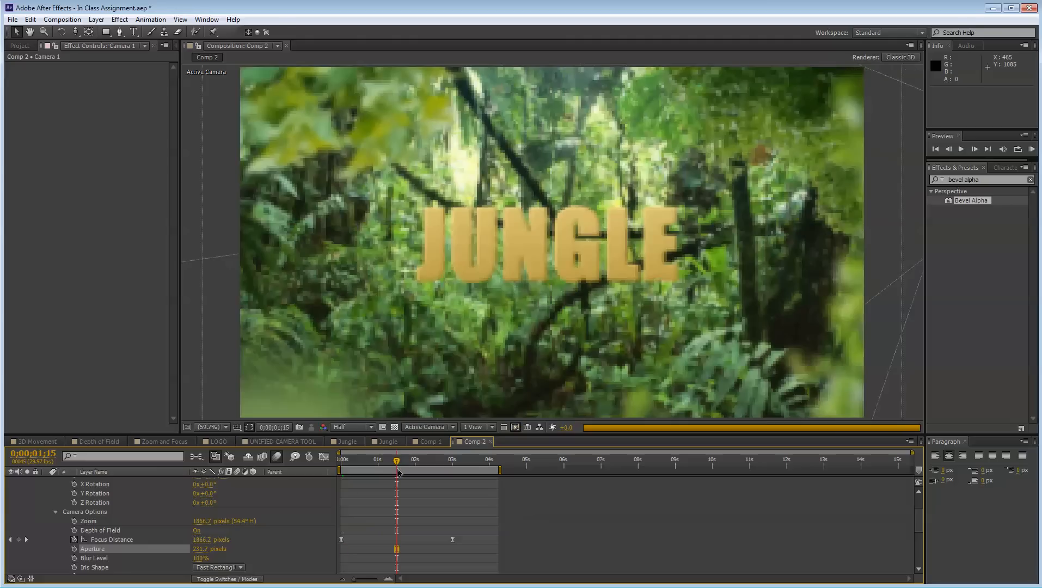
pyautogui.click(427, 460)
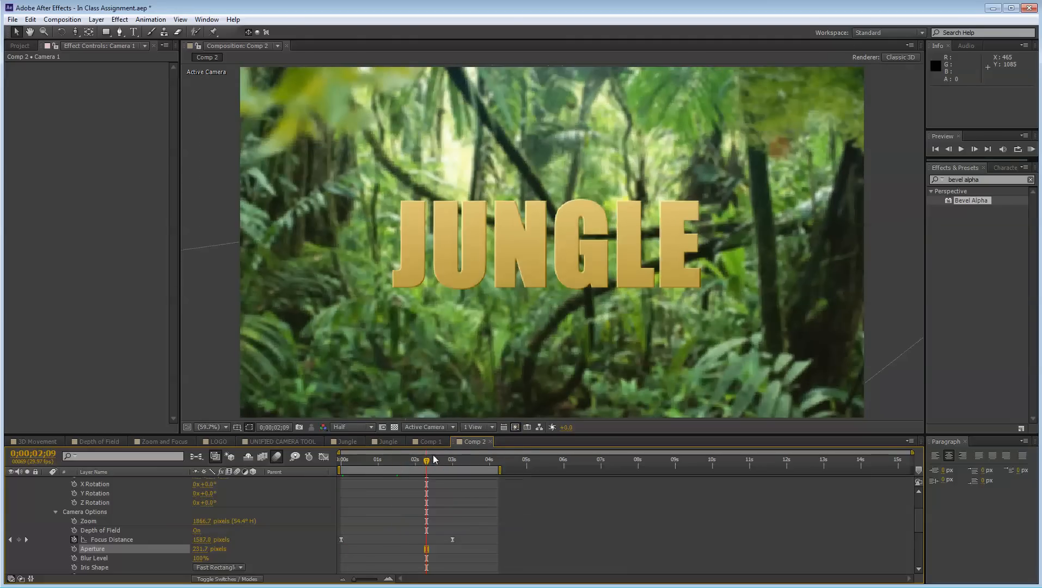
pyautogui.click(441, 458)
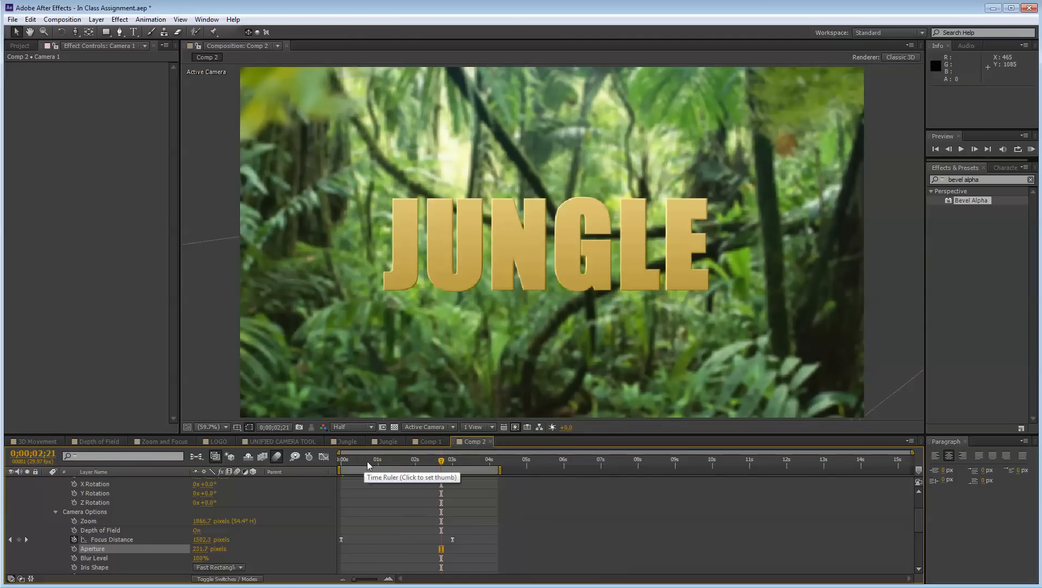
pyautogui.click(368, 459)
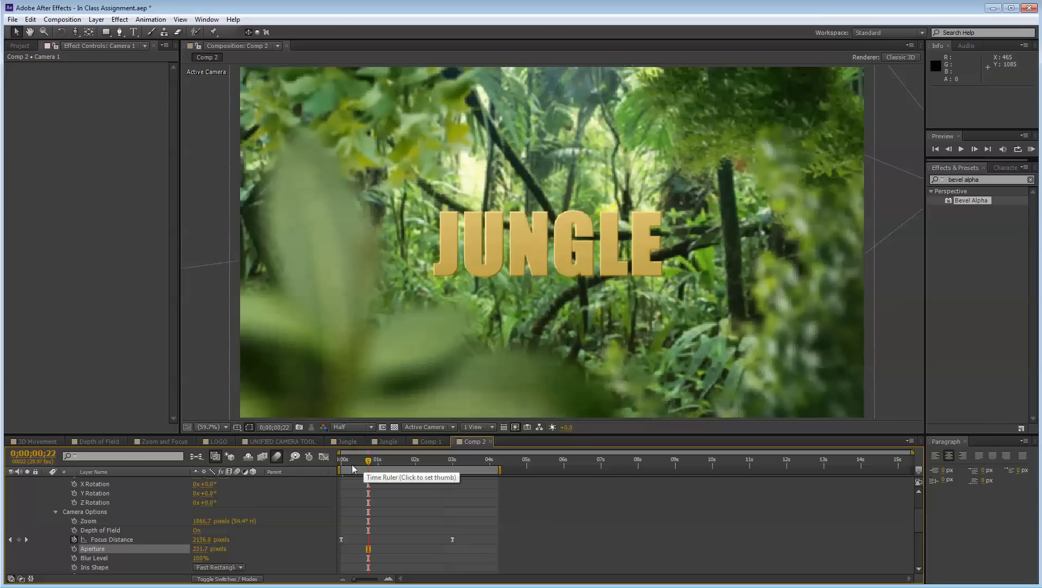
pyautogui.click(284, 522)
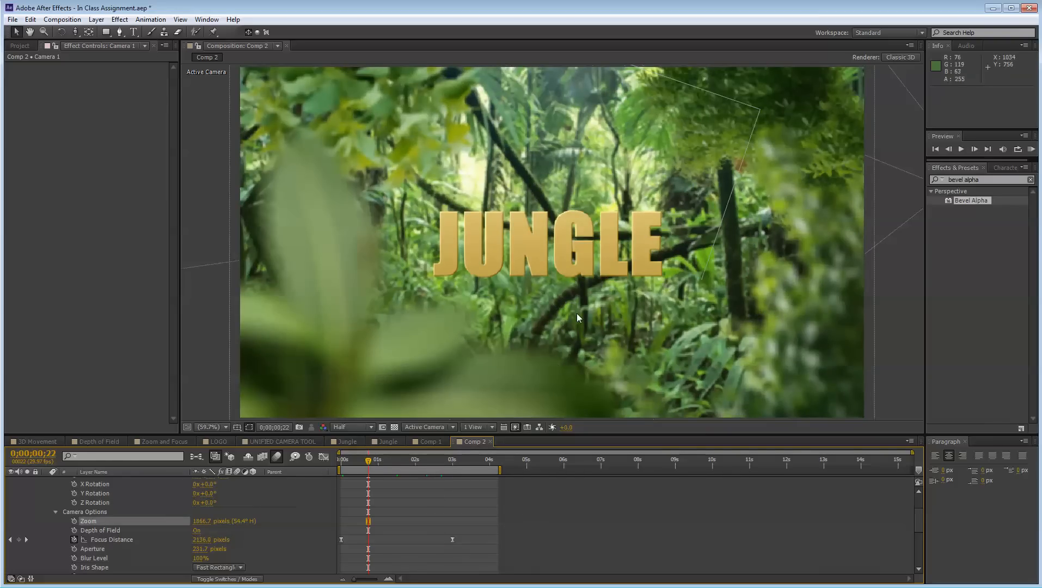
pyautogui.click(409, 539)
pyautogui.scroll(2, 407, 523)
pyautogui.scroll(-2, 398, 517)
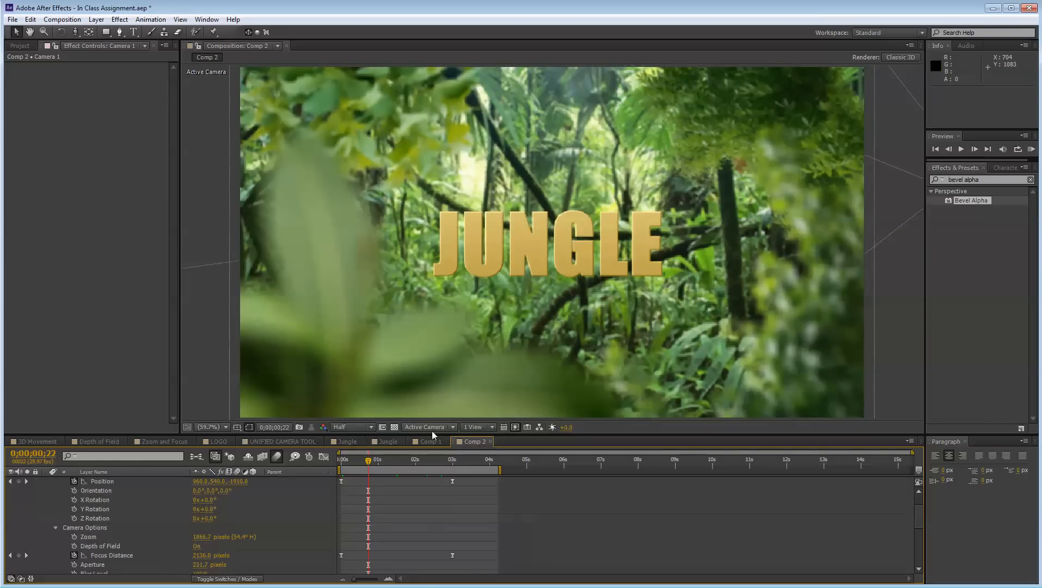
pyautogui.moveTo(376, 463); pyautogui.dragTo(414, 478)
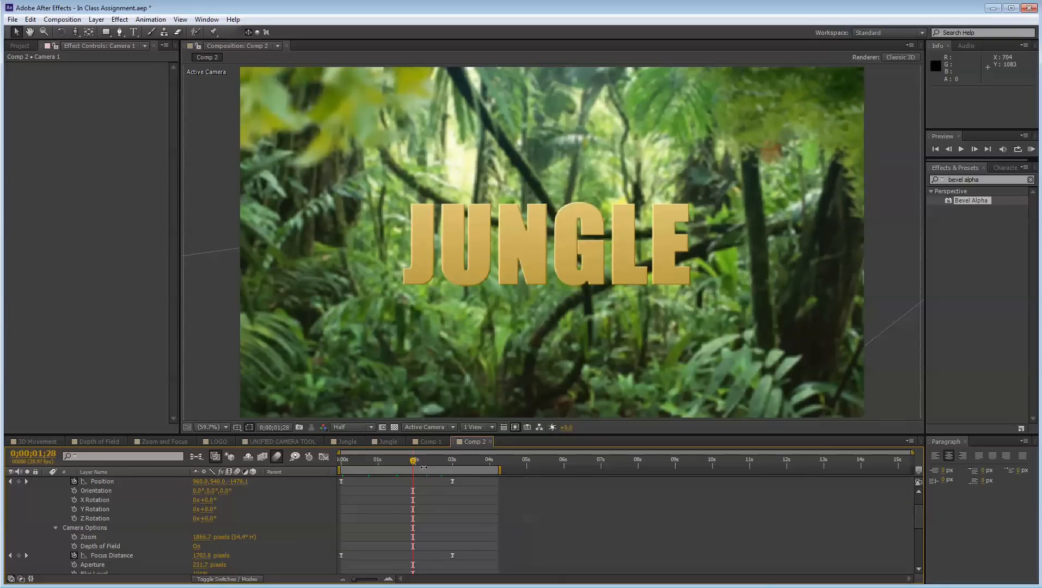
pyautogui.scroll(2, 385, 502)
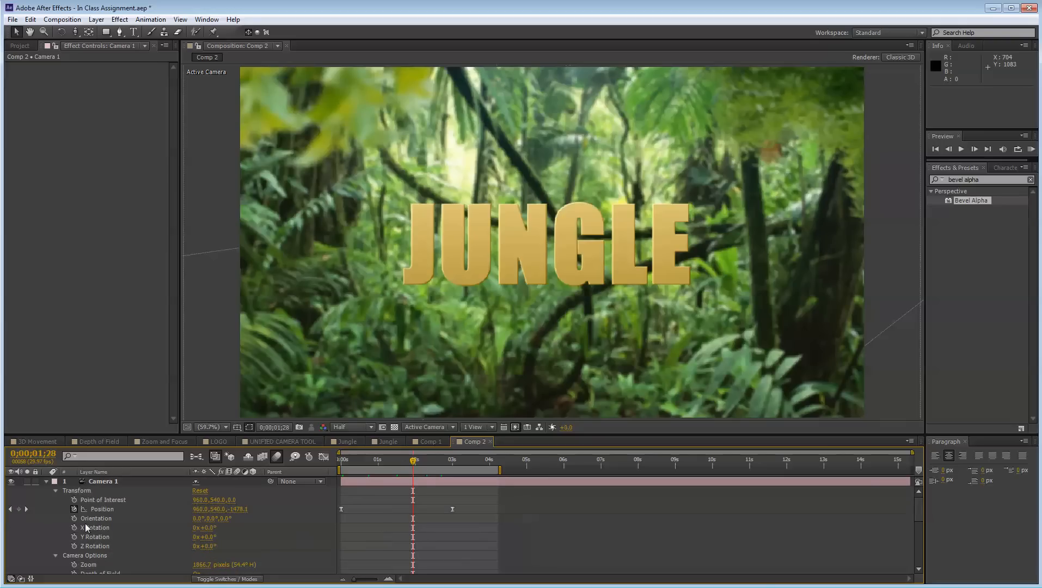
pyautogui.click(101, 509)
pyautogui.click(367, 519)
pyautogui.moveTo(379, 468); pyautogui.dragTo(428, 468)
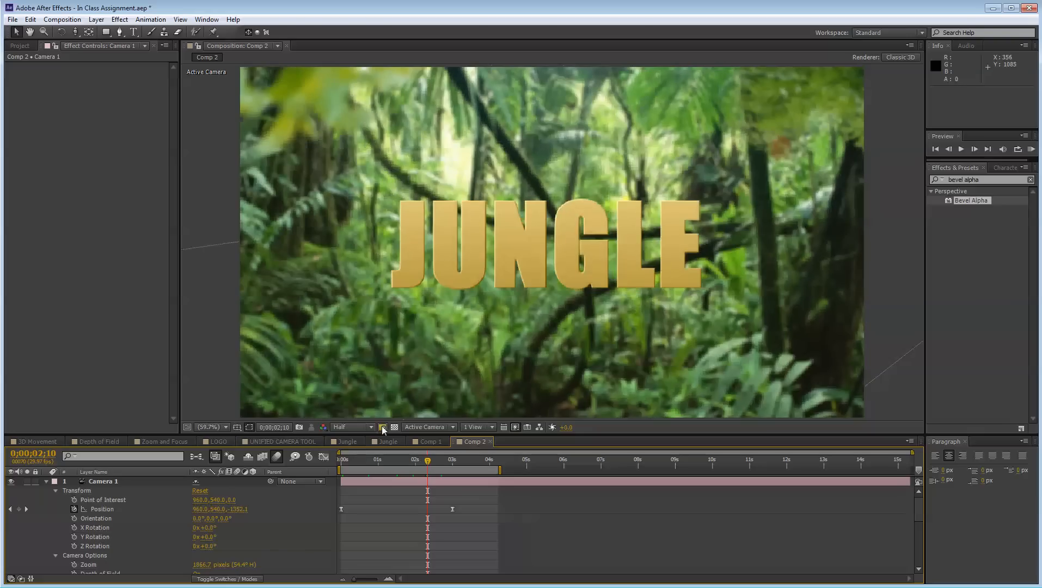
# Create a new composition named Comp 3 with the HDTV 1080 29.97 preset and a duration of 0;00;15;10
pyautogui.click(19, 46)
pyautogui.click(54, 354)
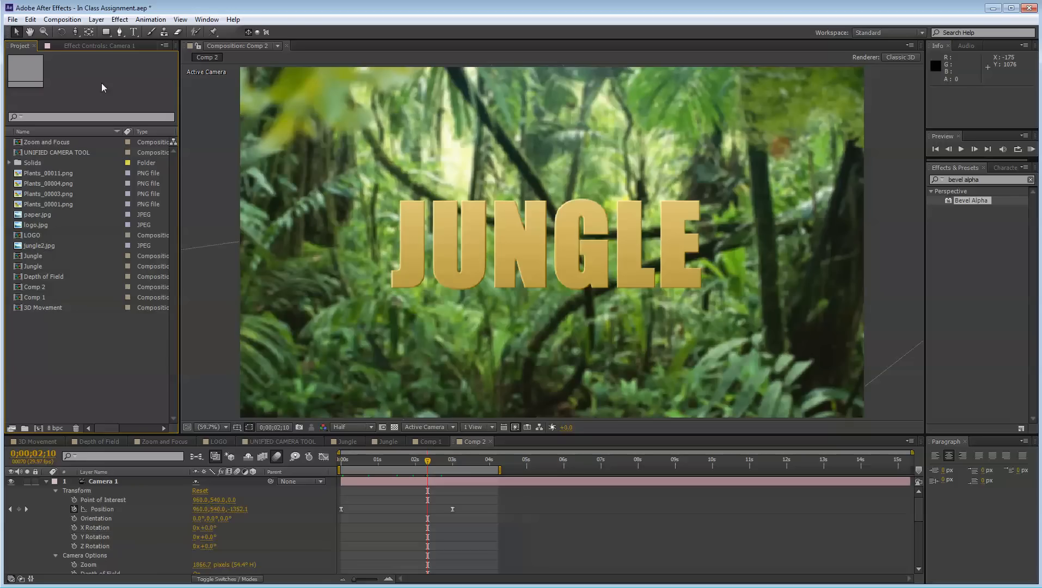
pyautogui.click(96, 19)
pyautogui.click(68, 26)
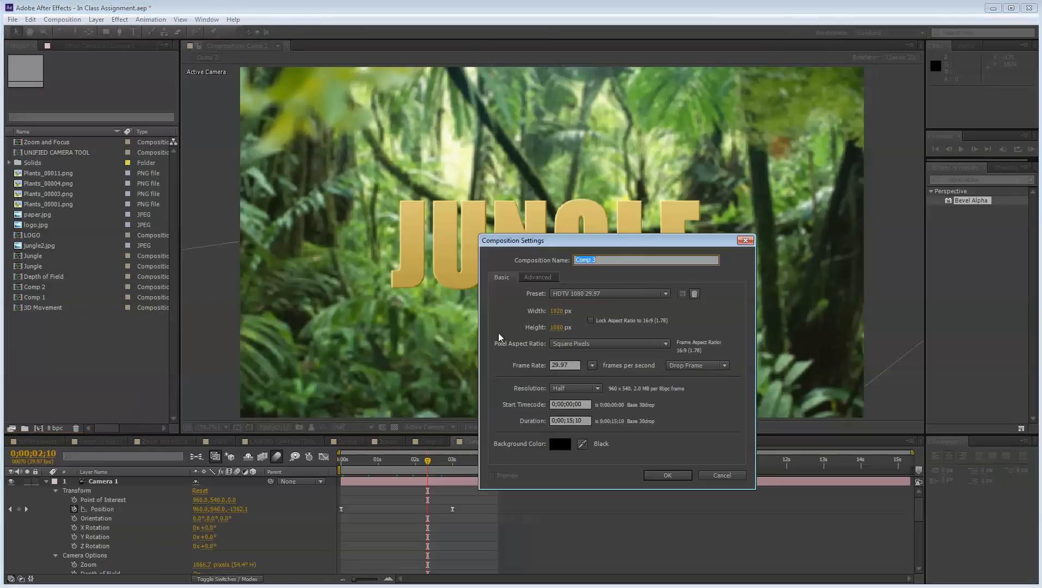
pyautogui.press('Return')
pyautogui.click(78, 346)
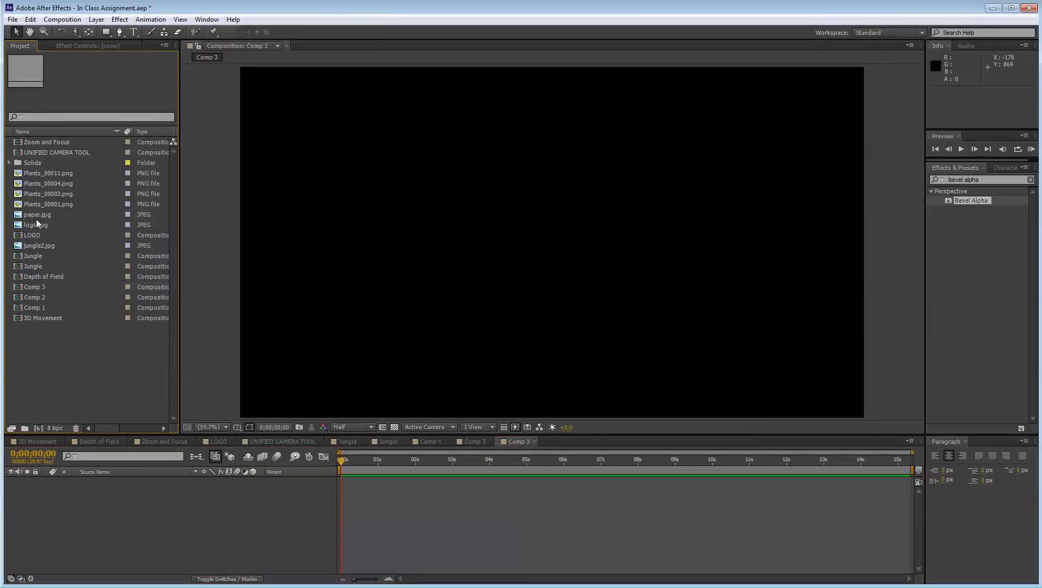
# Add paper.jpg to Comp 3 as a layer and rotate it 90 degrees
pyautogui.moveTo(36, 218); pyautogui.dragTo(128, 510)
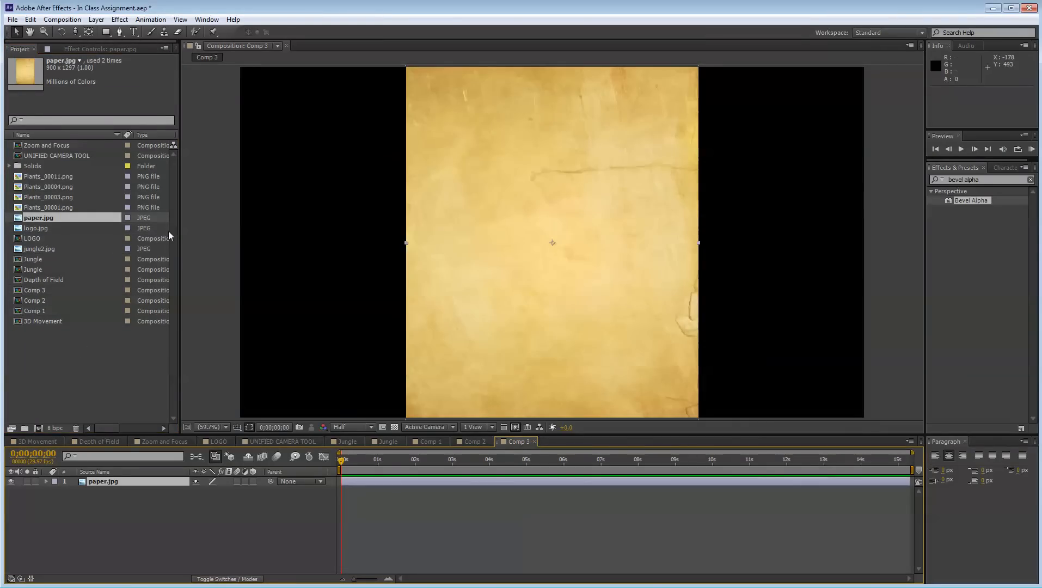
pyautogui.press('r')
pyautogui.click(213, 490)
pyautogui.write('90')
pyautogui.press('Return')
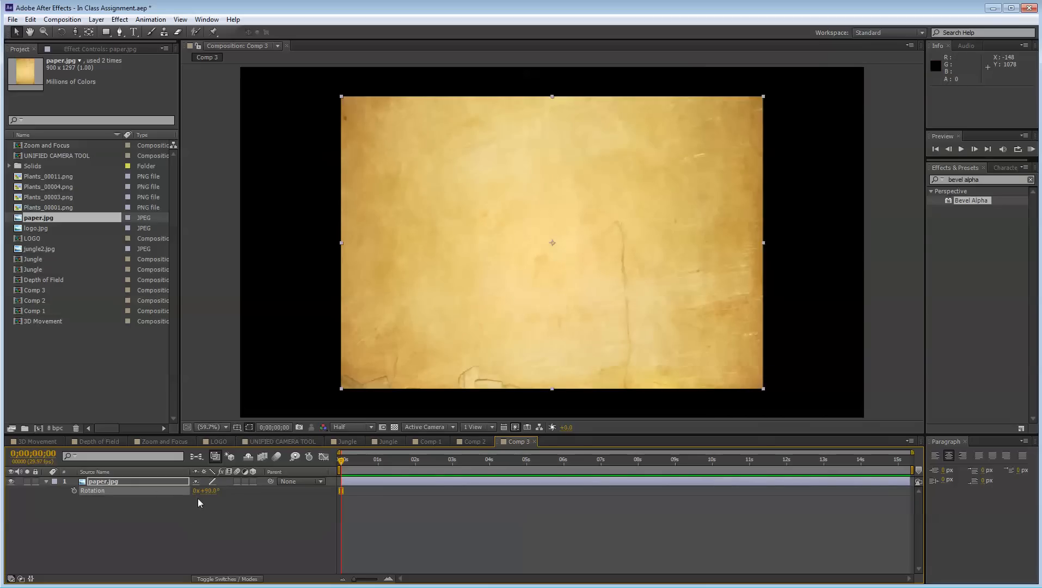
# Scale the paper.jpg layer to 150% so it fills the frame, and view the composition at 50%
pyautogui.press('s')
pyautogui.moveTo(212, 490); pyautogui.dragTo(239, 494)
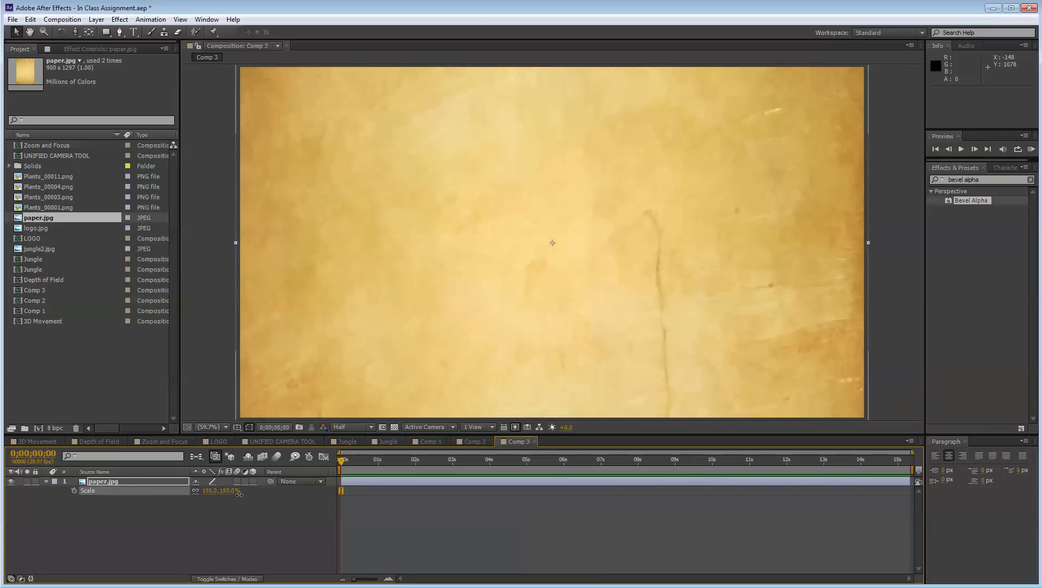
pyautogui.press(',')
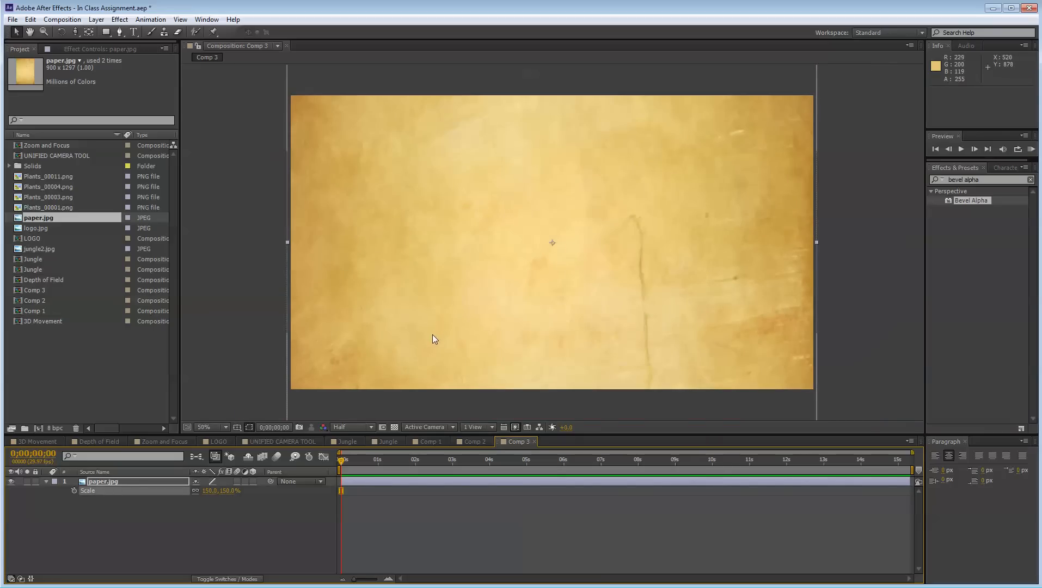
pyautogui.click(158, 509)
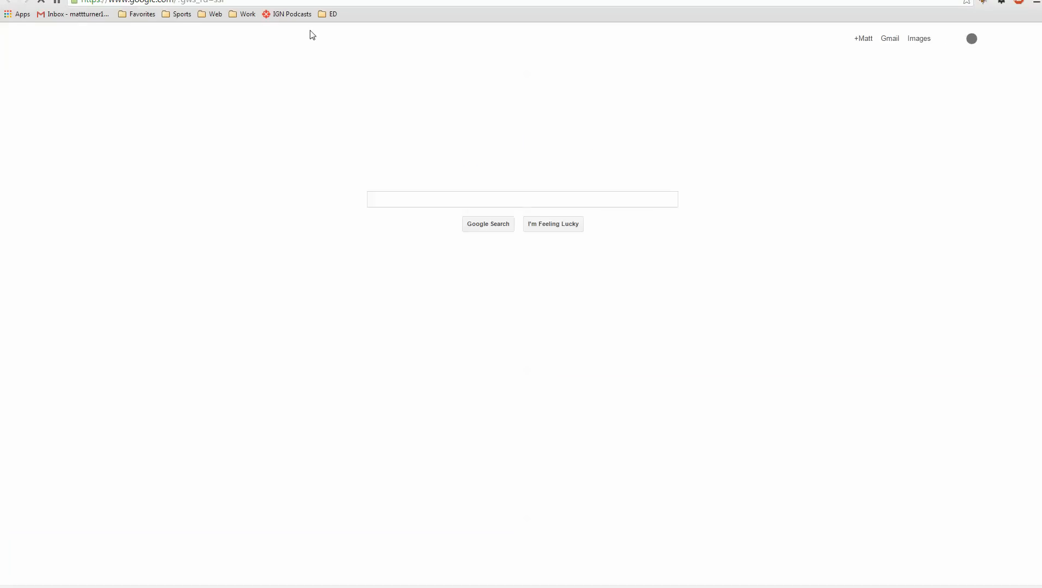
# Switch to the web browser, search Google for "lorum ipsum" and open the Lorem Ipsum generator site lipsum.com
pyautogui.write('l')
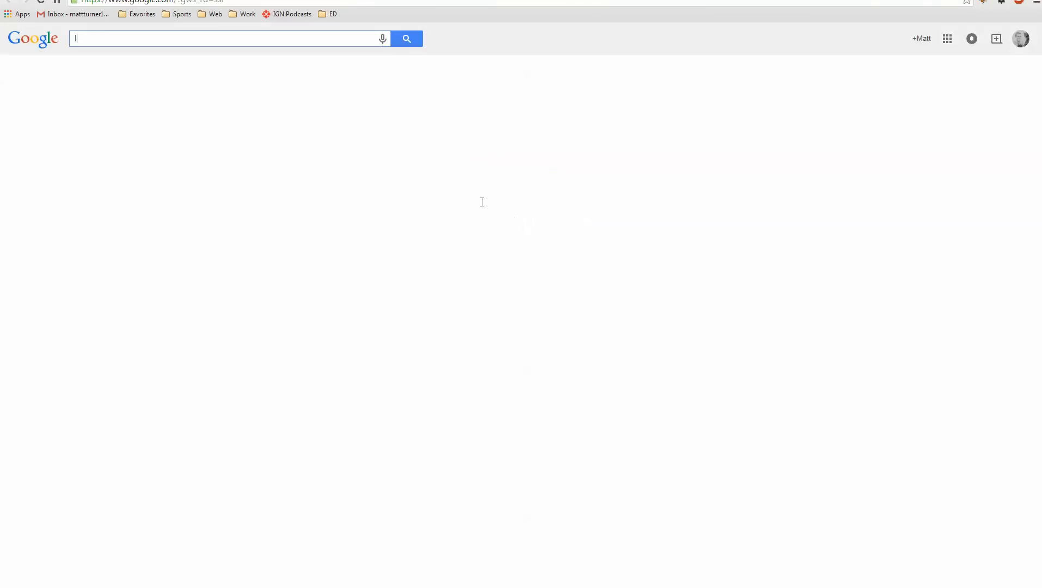
pyautogui.write('orum ipsum')
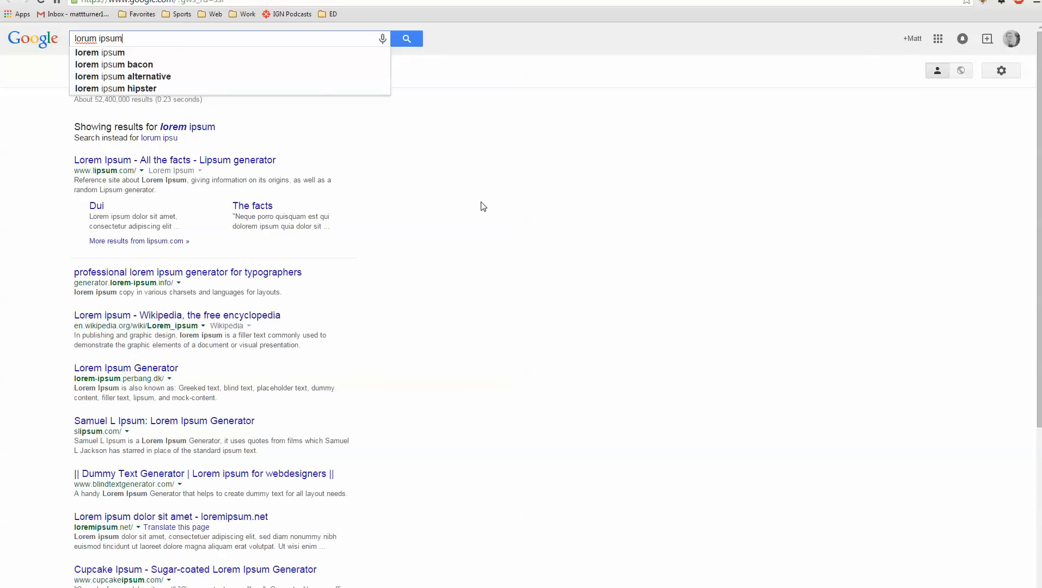
pyautogui.press('Return')
pyautogui.click(201, 173)
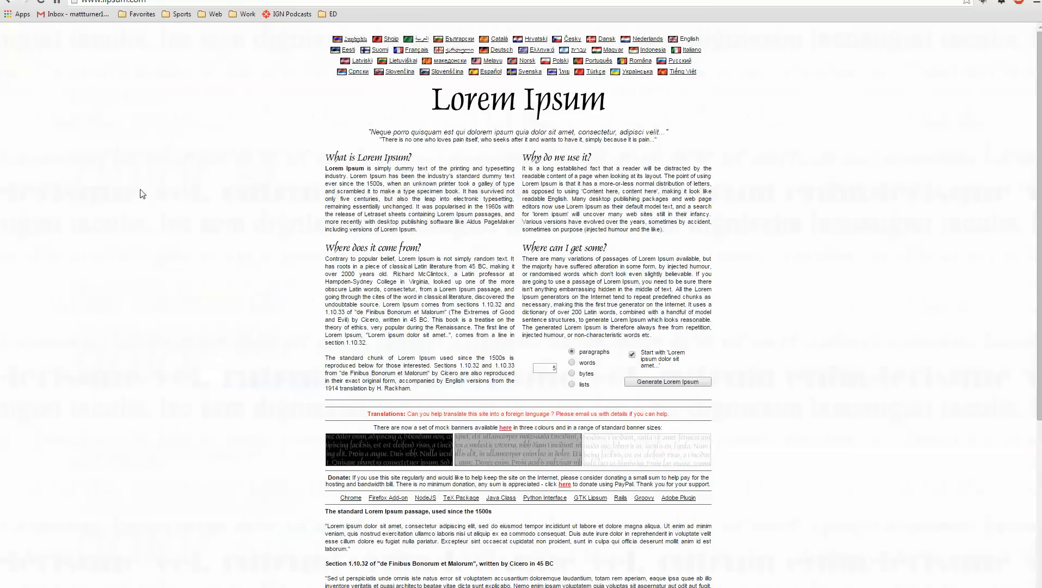
# Generate paragraphs of Lorem Ipsum placeholder text and copy the first five paragraphs
pyautogui.scroll(-2, 561, 376)
pyautogui.scroll(2, 545, 403)
pyautogui.doubleClick(545, 368)
pyautogui.click(632, 382)
pyautogui.scroll(-2, 506, 344)
pyautogui.scroll(1, 507, 344)
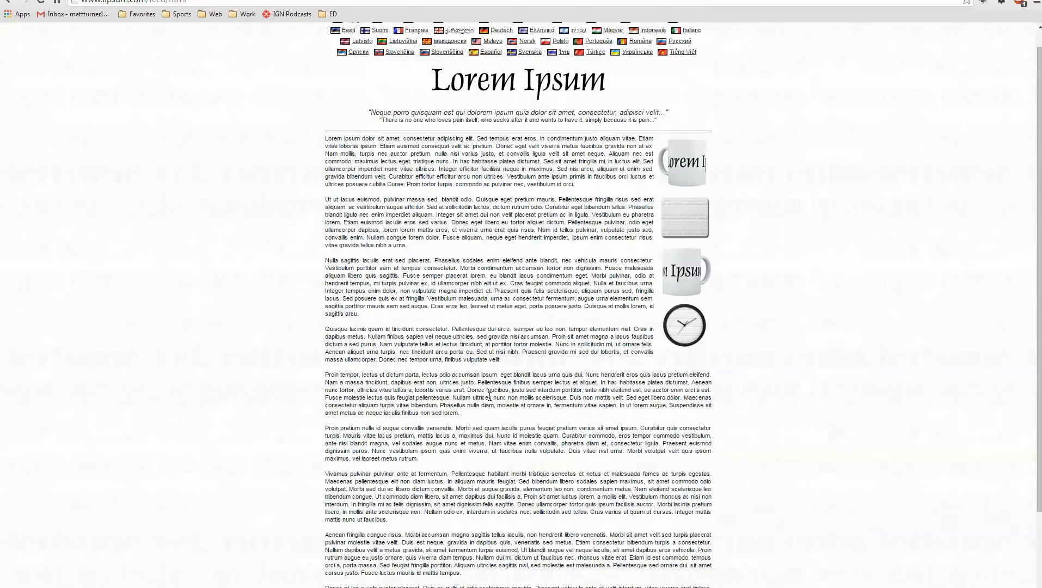
pyautogui.moveTo(461, 414); pyautogui.dragTo(322, 136)
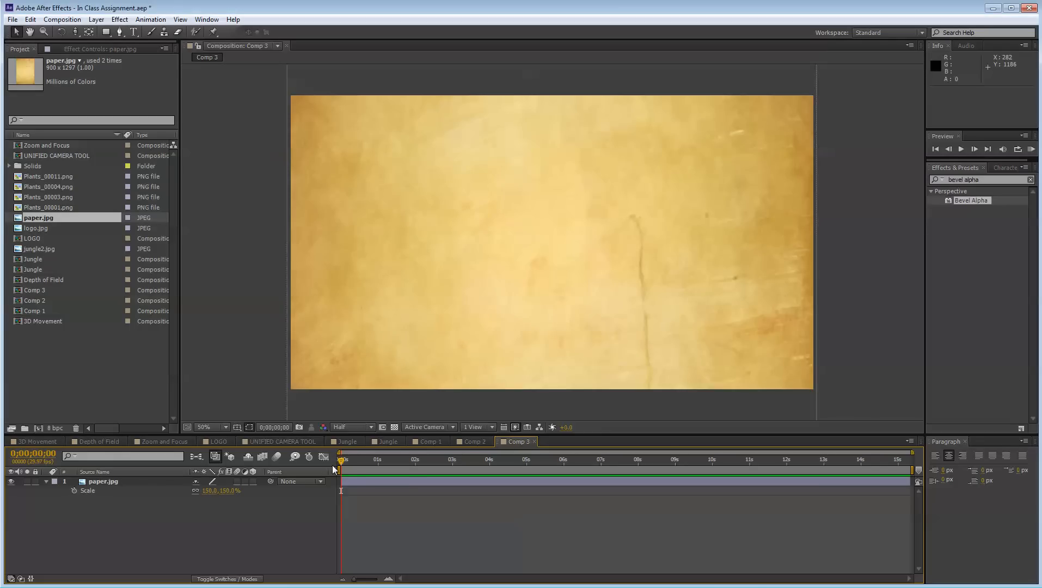
pyautogui.rightClick(238, 521)
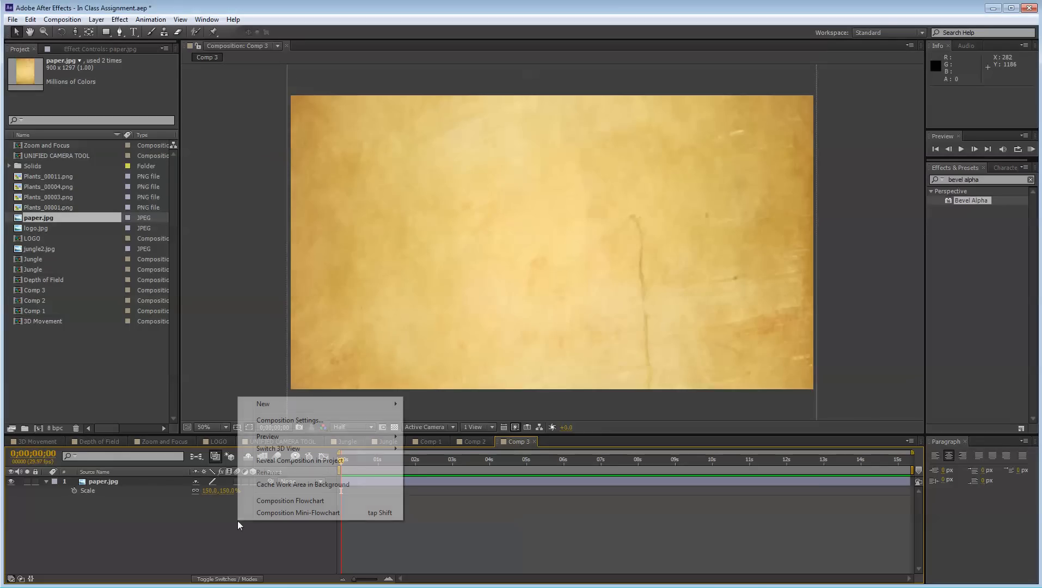
pyautogui.moveTo(288, 404)
pyautogui.click(444, 421)
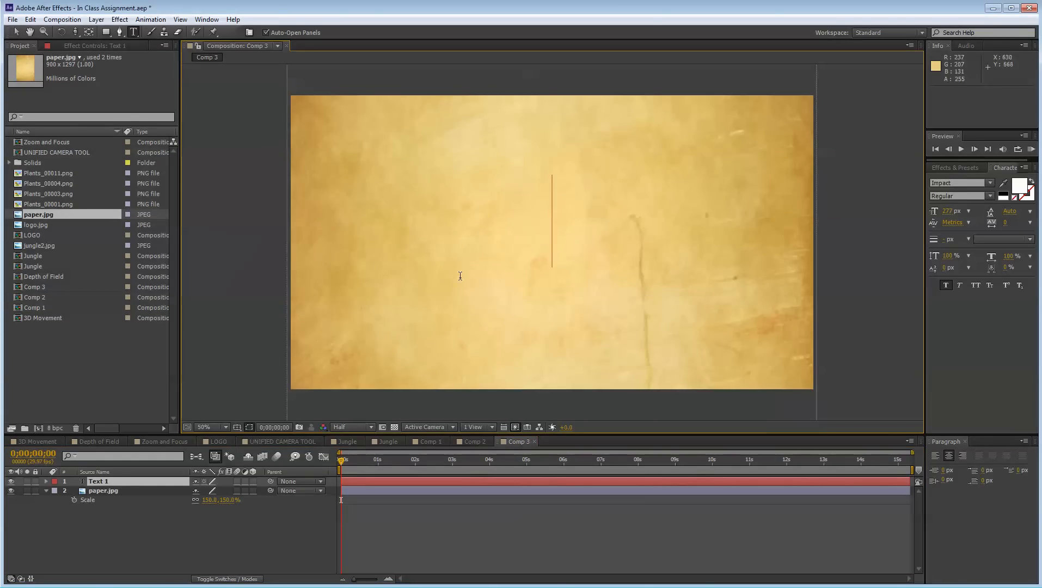
pyautogui.click(122, 483)
pyautogui.press('Delete')
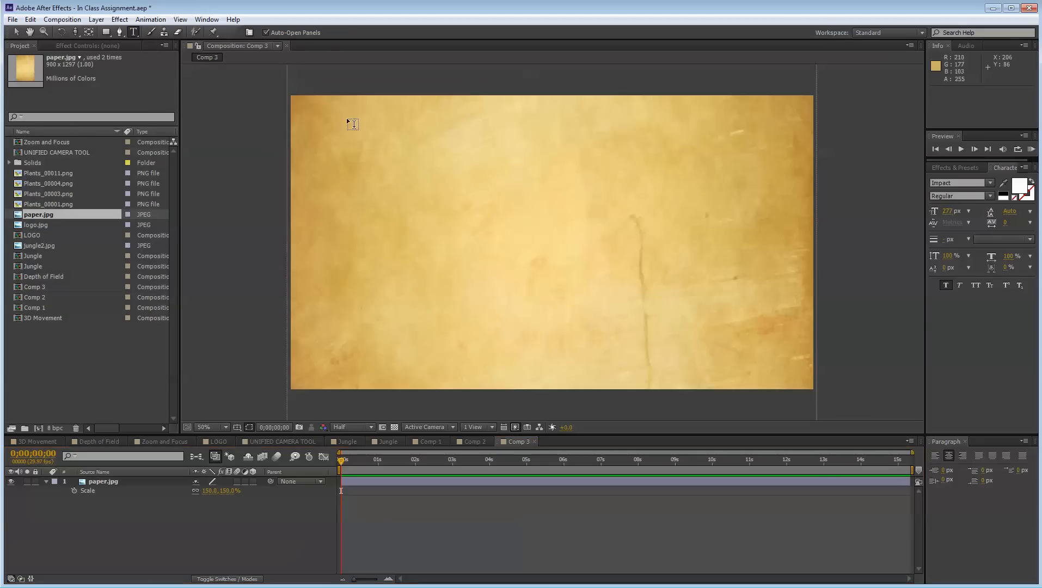
pyautogui.click(452, 201)
pyautogui.write('asdfasdfasdf')
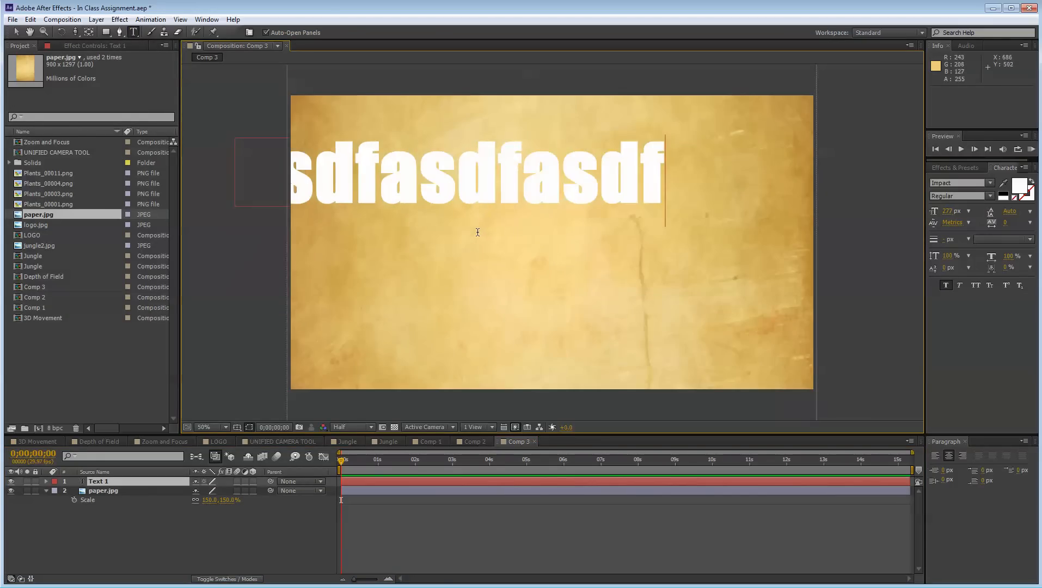
pyautogui.hotkey('ctrl', 'a')
pyautogui.press('BackSpace')
pyautogui.click(127, 534)
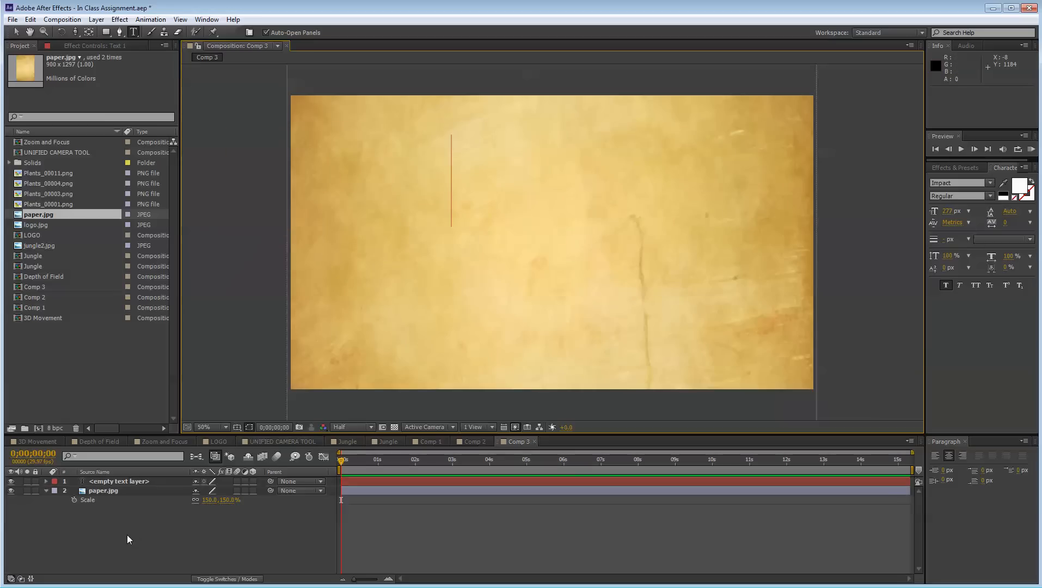
pyautogui.click(122, 481)
pyautogui.press('Delete')
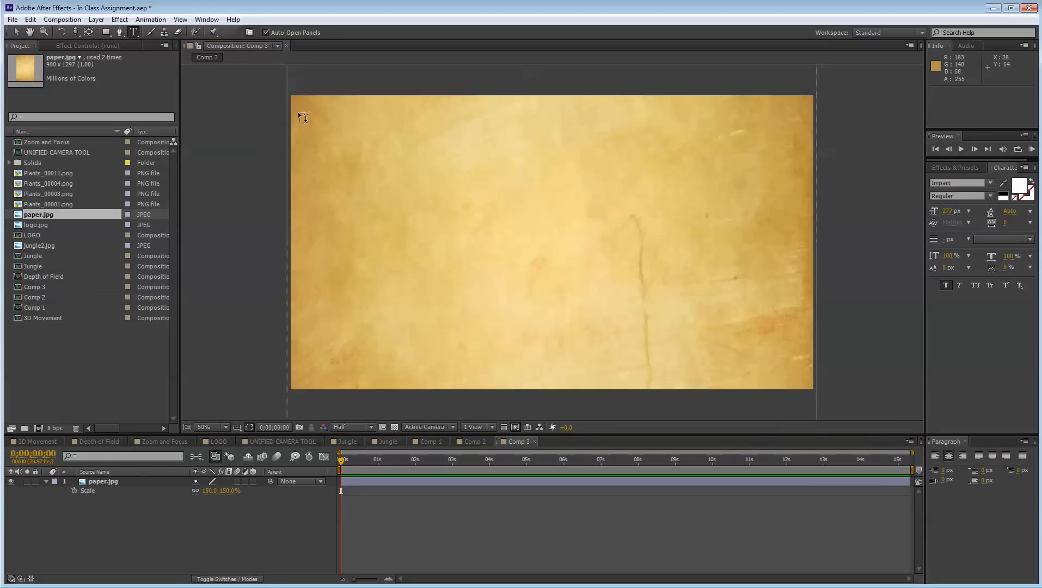
# Draw a paragraph text box covering nearly the whole Comp 3 frame and paste the copied Lorem Ipsum text into it
pyautogui.moveTo(295, 104); pyautogui.dragTo(810, 386)
pyautogui.hotkey('ctrl', 'v')
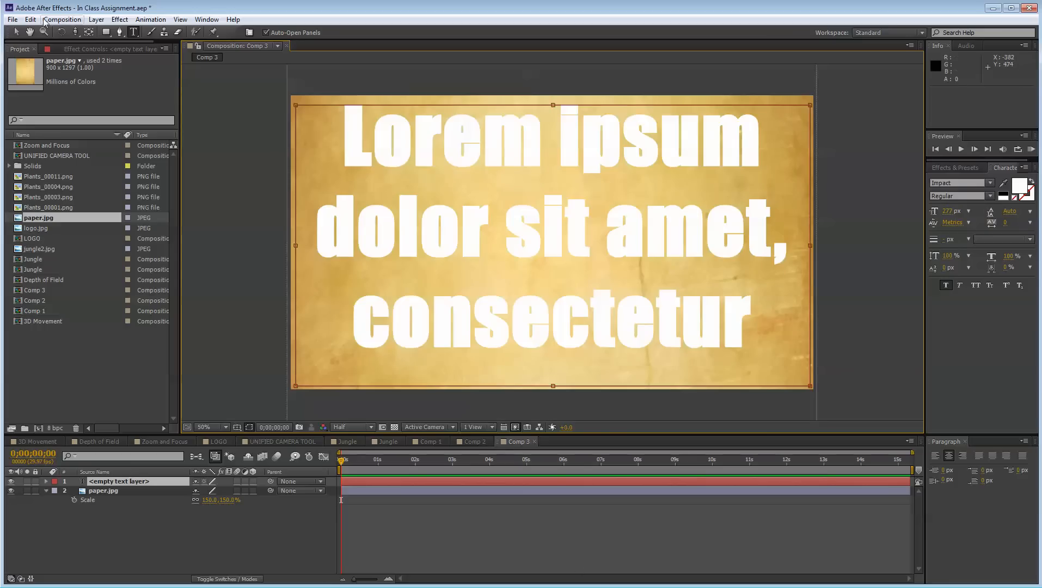
pyautogui.click(17, 32)
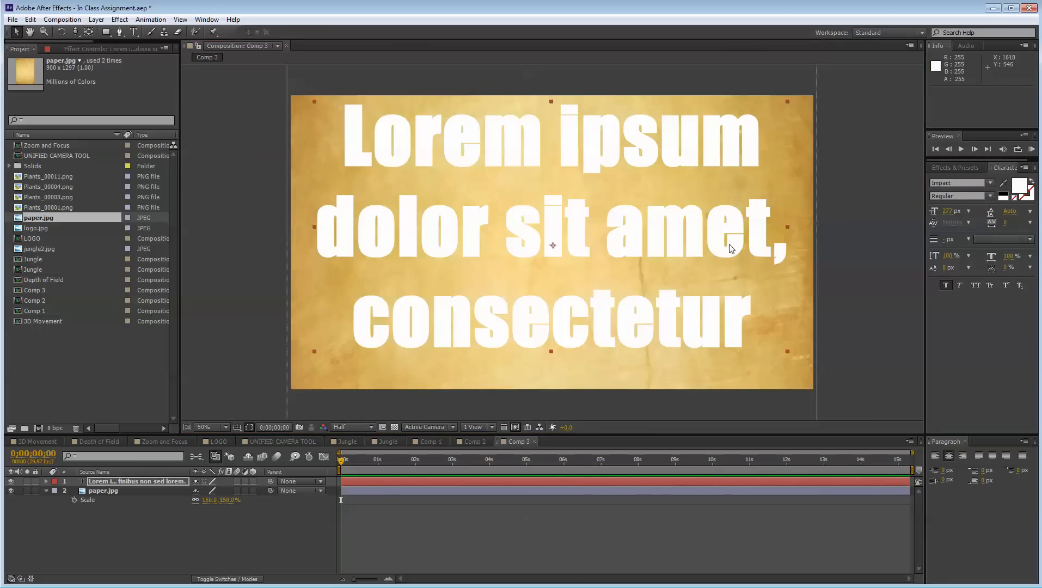
# Reduce the Lorem Ipsum text's font size to 27 px
pyautogui.click(954, 211)
pyautogui.moveTo(954, 210); pyautogui.dragTo(833, 223)
pyautogui.moveTo(947, 213); pyautogui.dragTo(945, 211)
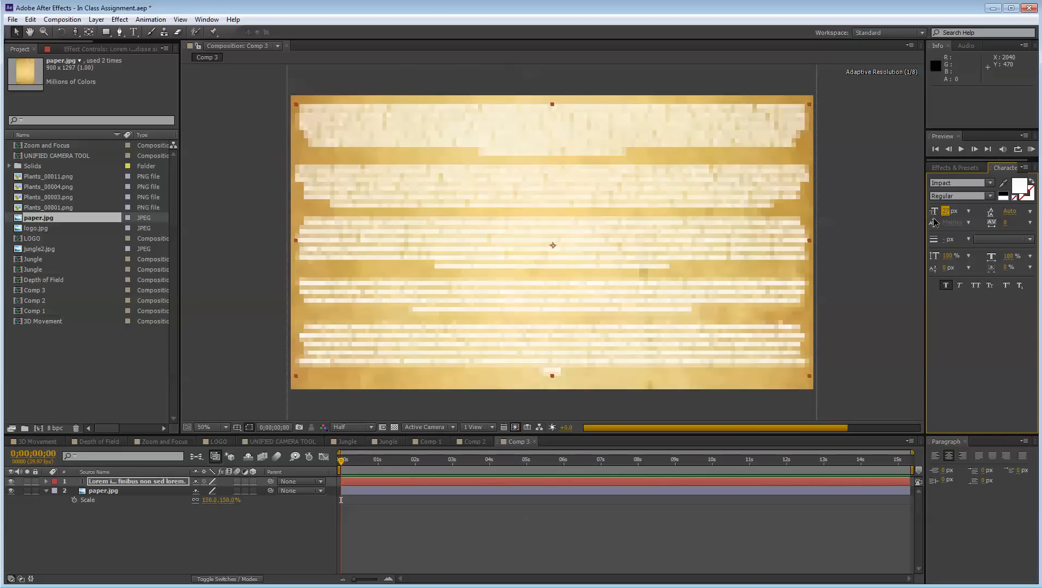
pyautogui.click(1026, 187)
pyautogui.click(247, 17)
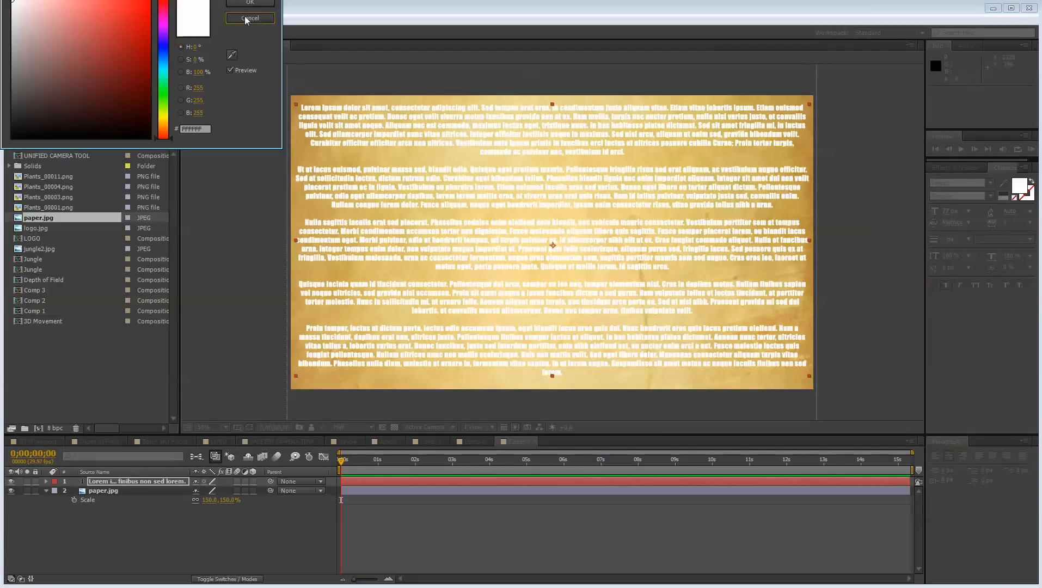
# Change the Lorem Ipsum text's font to Palace Script MT and increase its size to 38 px
pyautogui.click(989, 183)
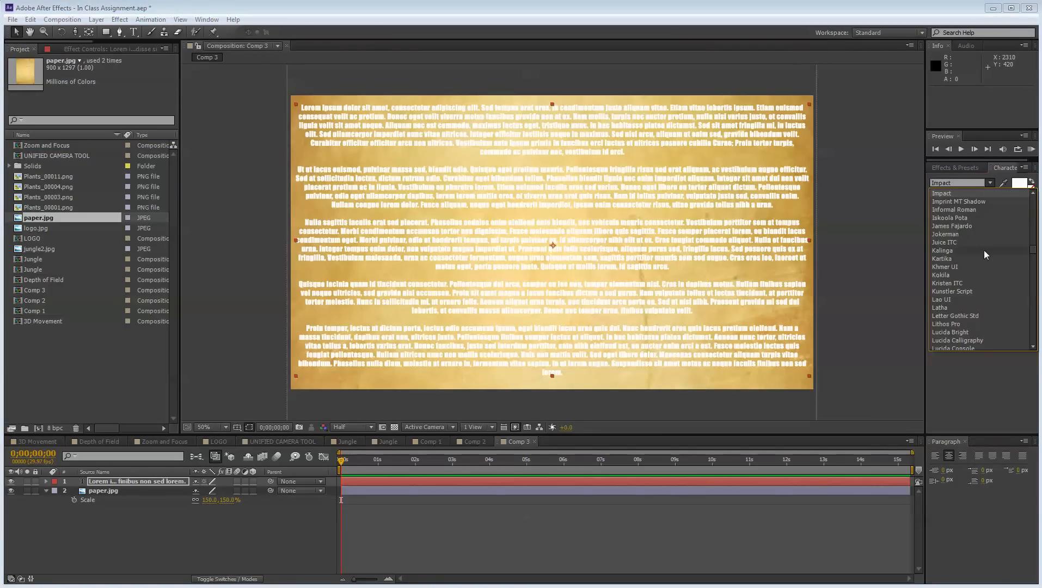
pyautogui.scroll(-5, 983, 253)
pyautogui.scroll(-6, 986, 257)
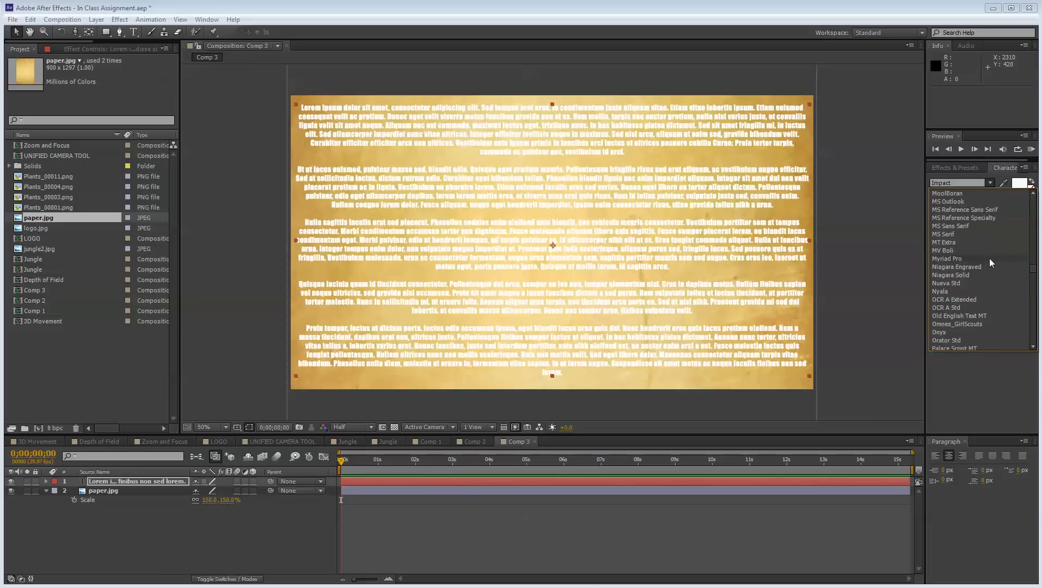
pyautogui.click(982, 315)
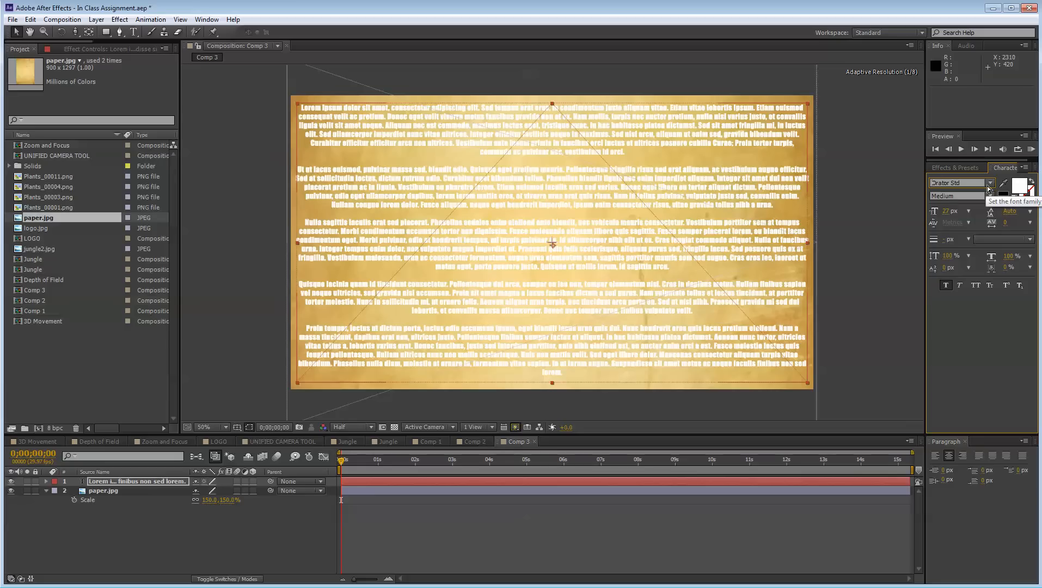
pyautogui.press('Down')
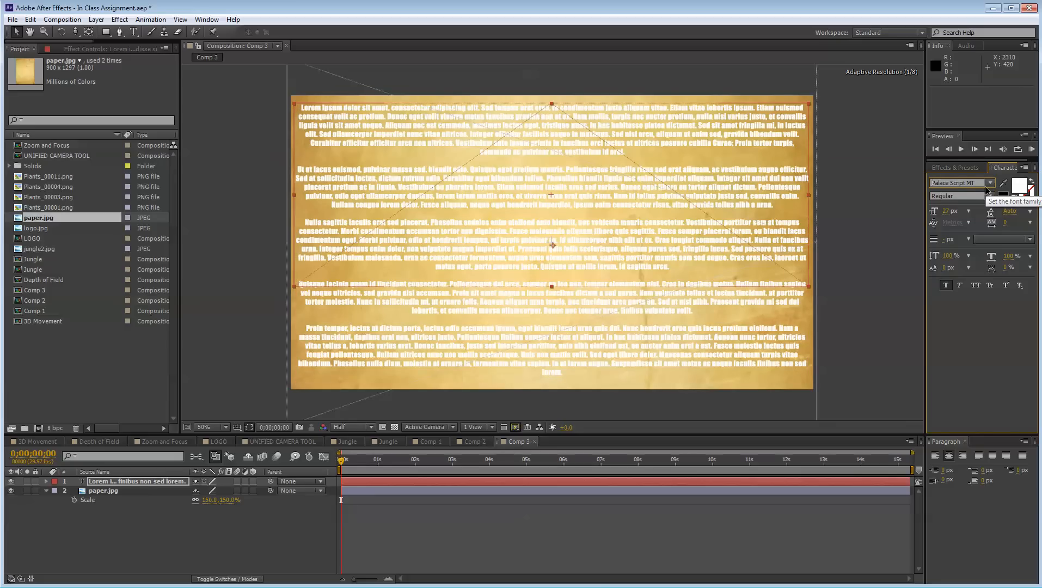
pyautogui.doubleClick(674, 270)
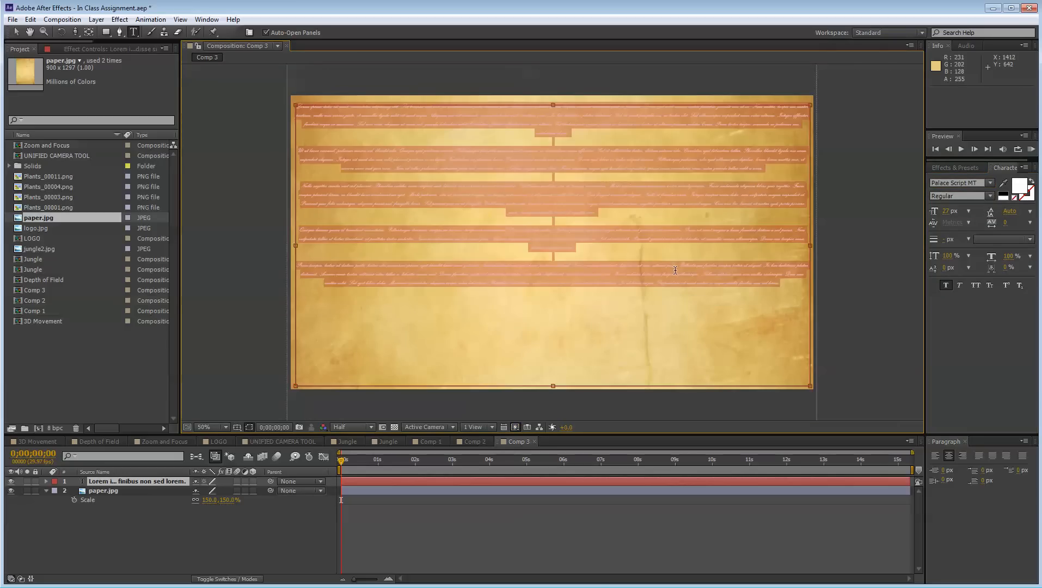
pyautogui.click(585, 265)
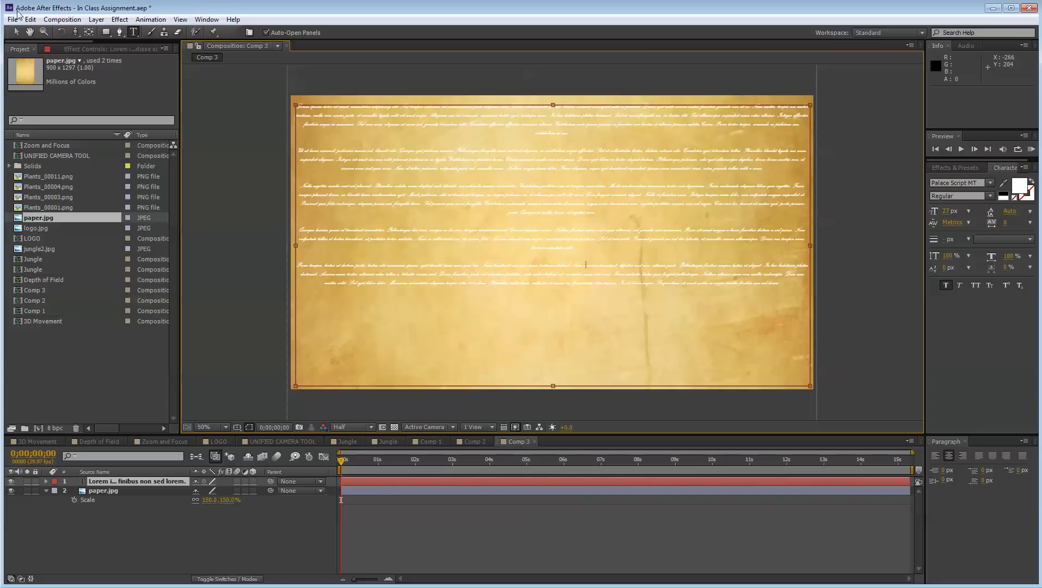
pyautogui.click(16, 32)
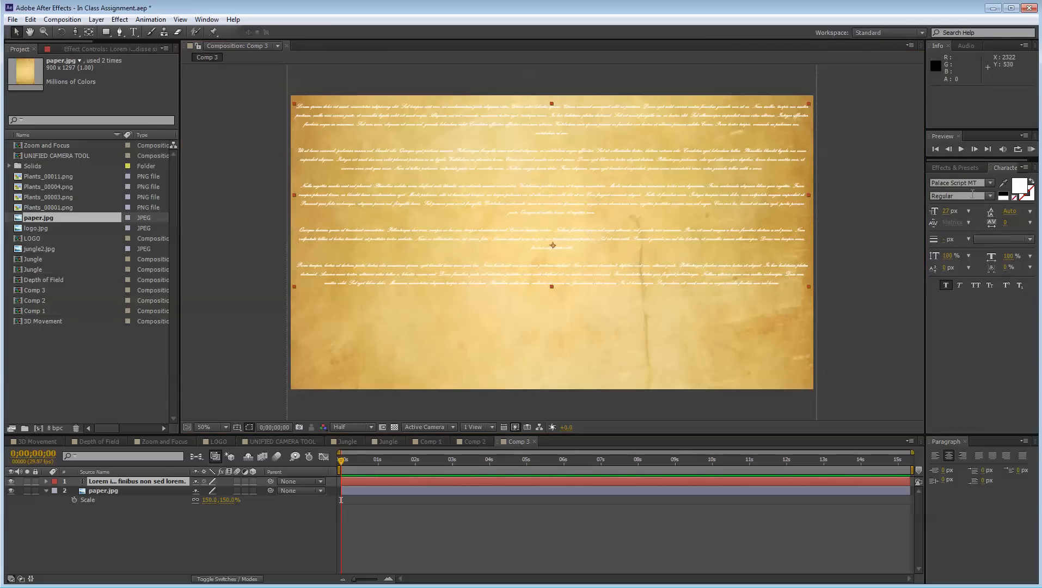
pyautogui.moveTo(950, 211); pyautogui.dragTo(962, 209)
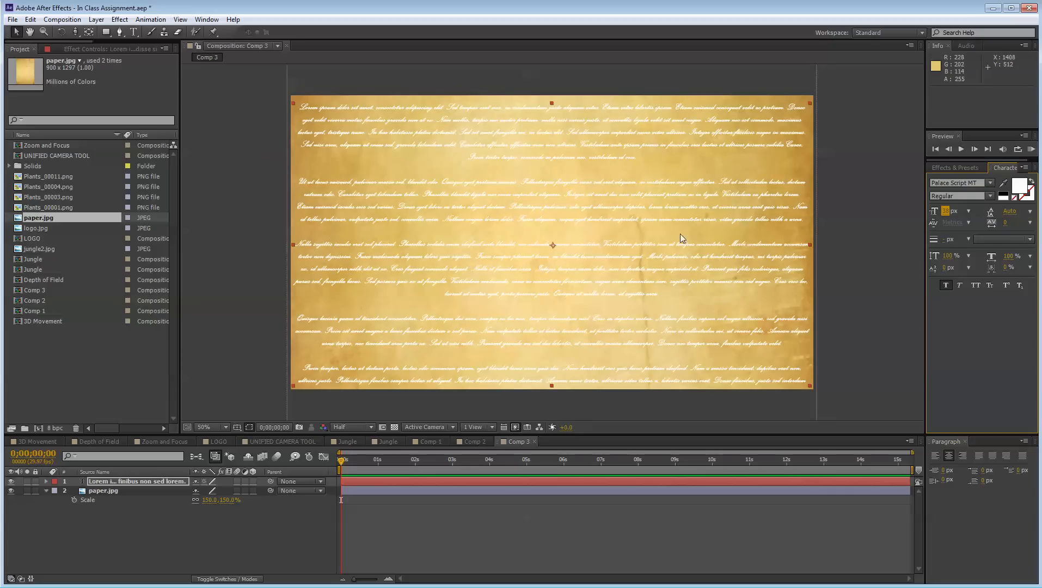
pyautogui.click(1021, 188)
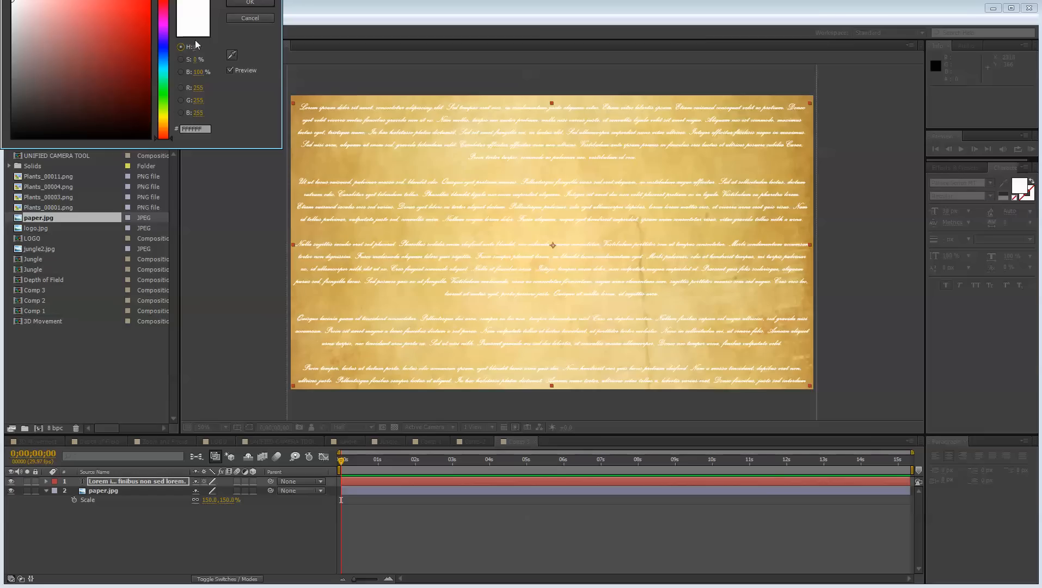
pyautogui.click(231, 55)
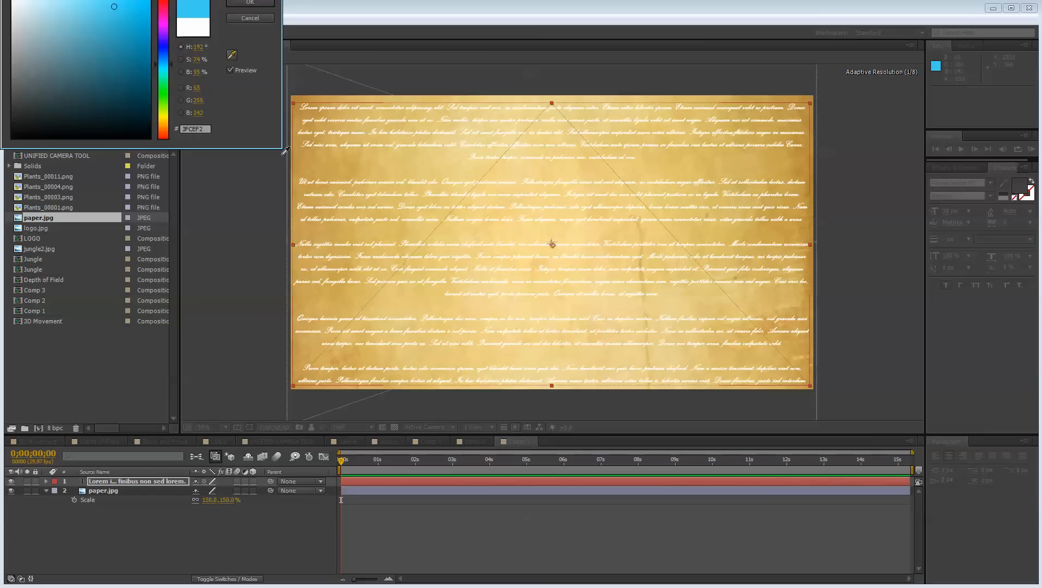
pyautogui.click(312, 166)
pyautogui.moveTo(257, 30); pyautogui.dragTo(267, 189)
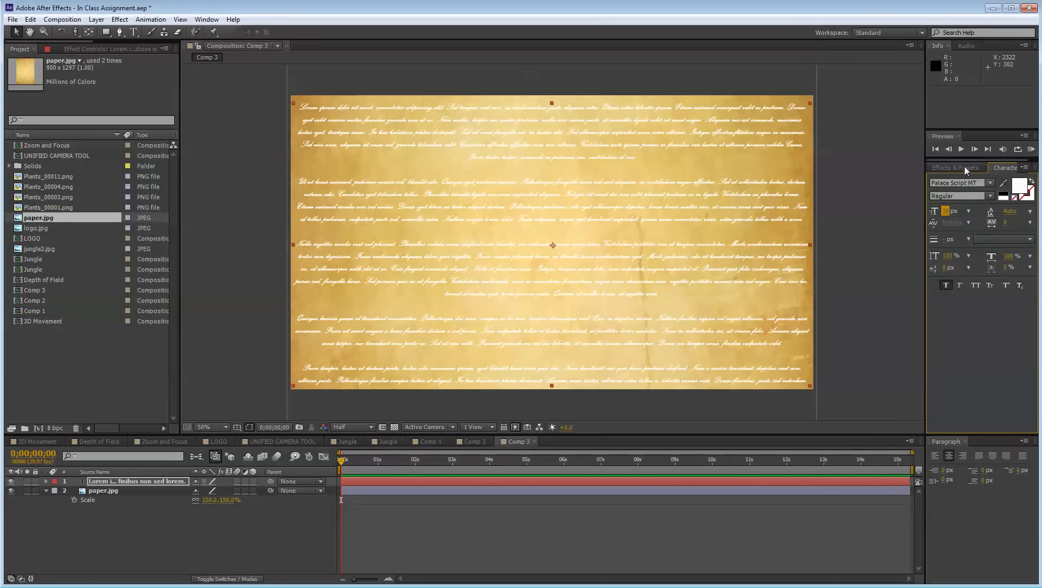
# Find the Fill effect and apply it to the Lorem Ipsum text layer
pyautogui.click(996, 179)
pyautogui.write('fill')
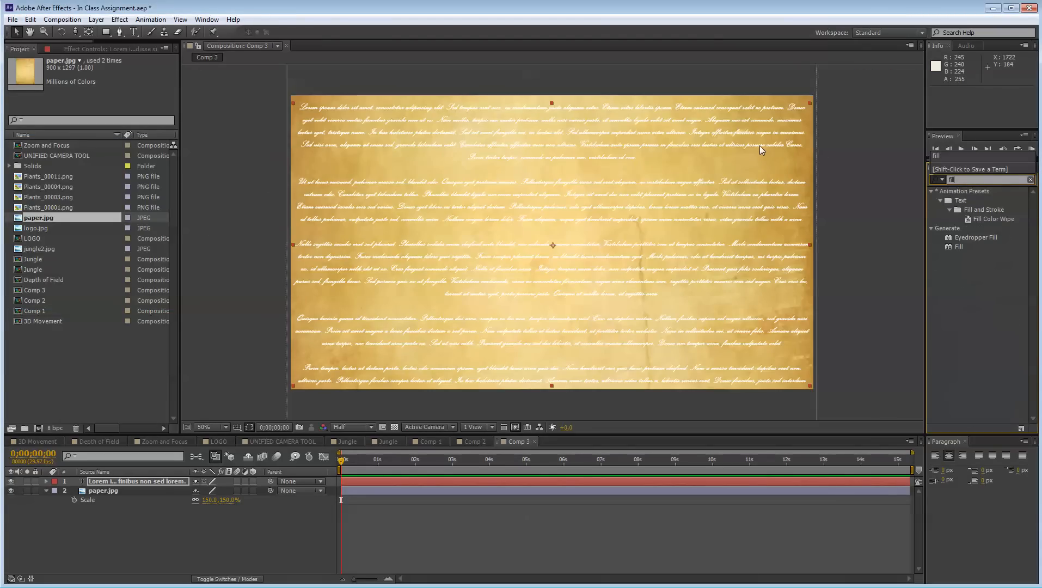
pyautogui.doubleClick(960, 247)
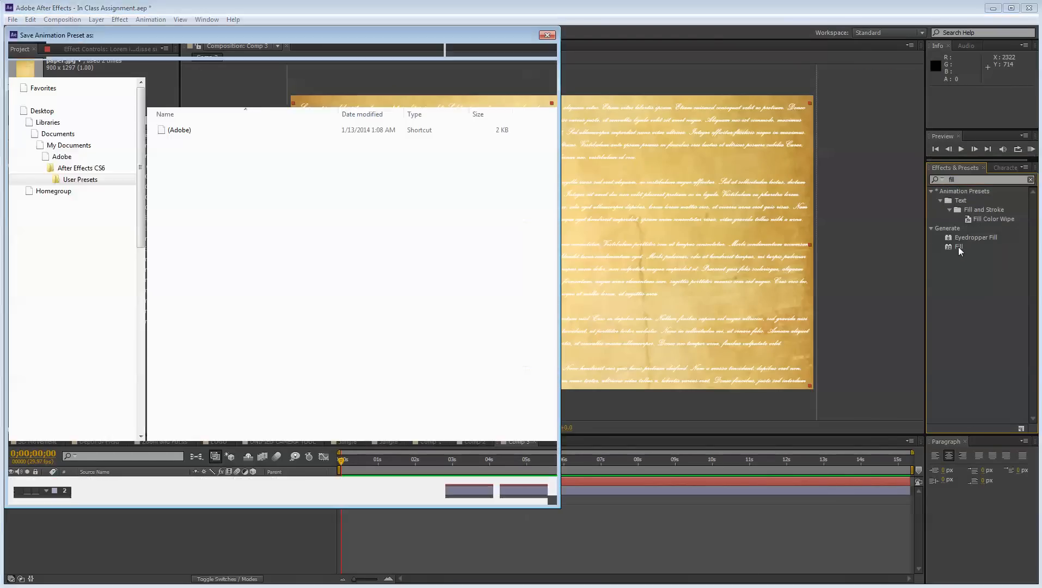
pyautogui.click(522, 491)
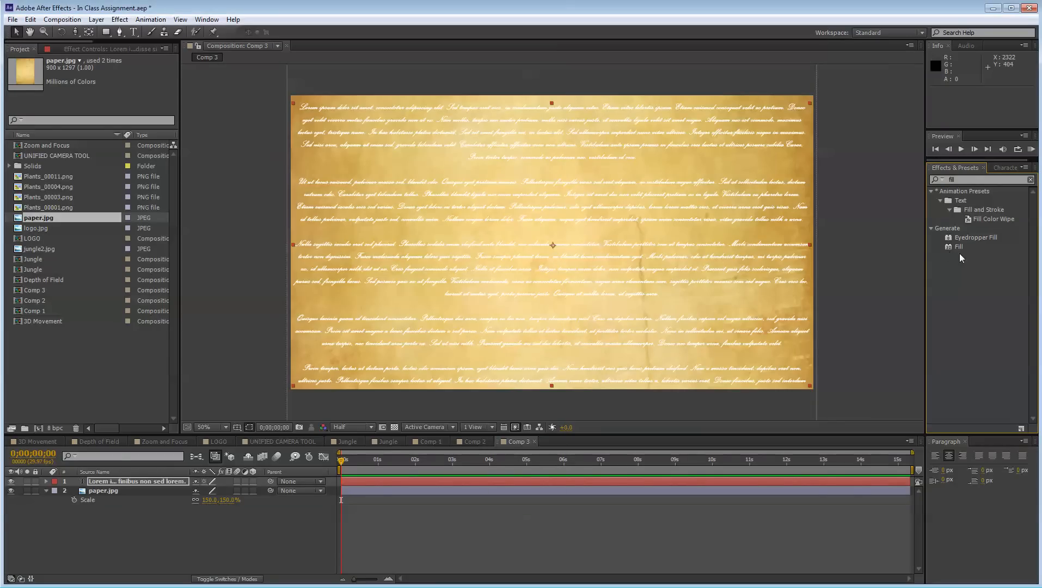
pyautogui.moveTo(959, 248); pyautogui.dragTo(146, 480)
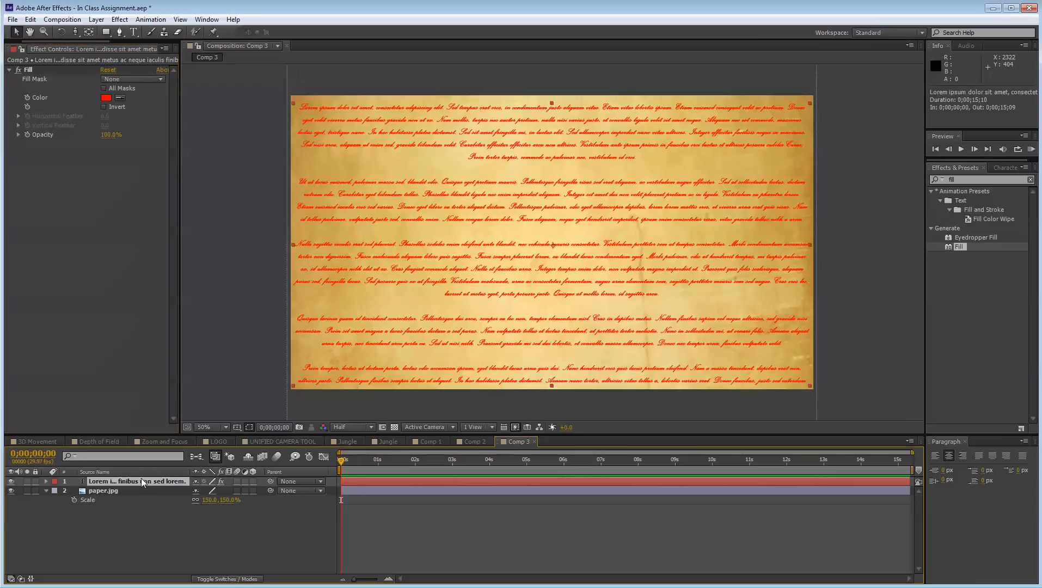
# Sample the paper's golden tone for the Fill effect's color and darken it to brown 493813
pyautogui.click(120, 98)
pyautogui.click(311, 168)
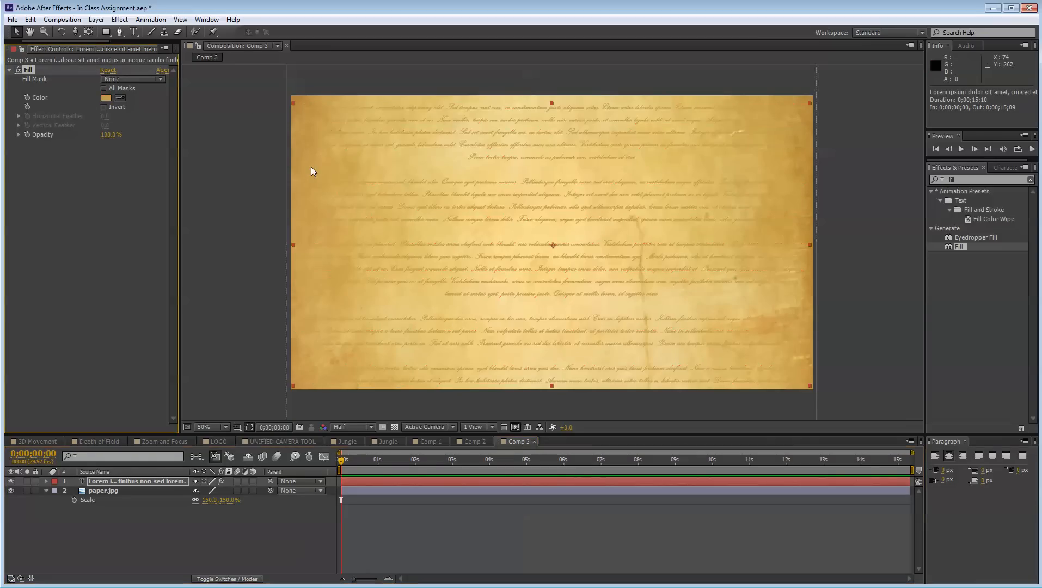
pyautogui.click(106, 97)
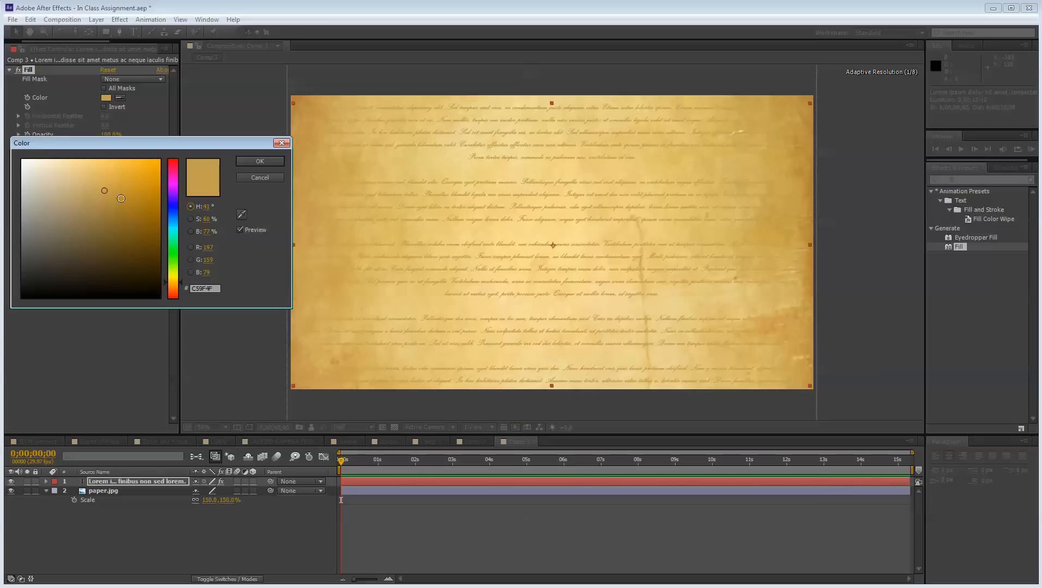
pyautogui.moveTo(109, 195); pyautogui.dragTo(124, 259)
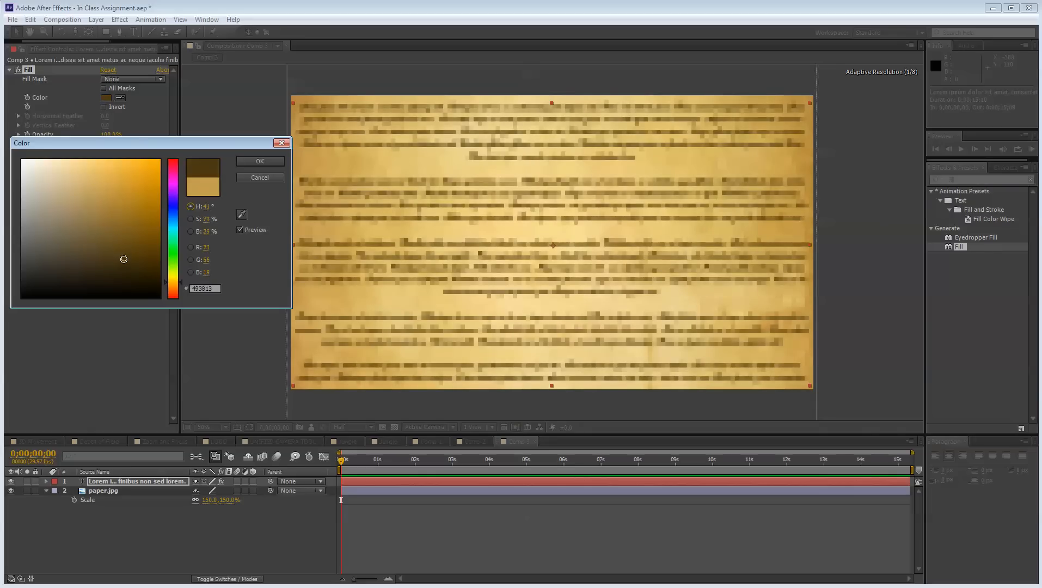
pyautogui.press('Return')
pyautogui.click(559, 350)
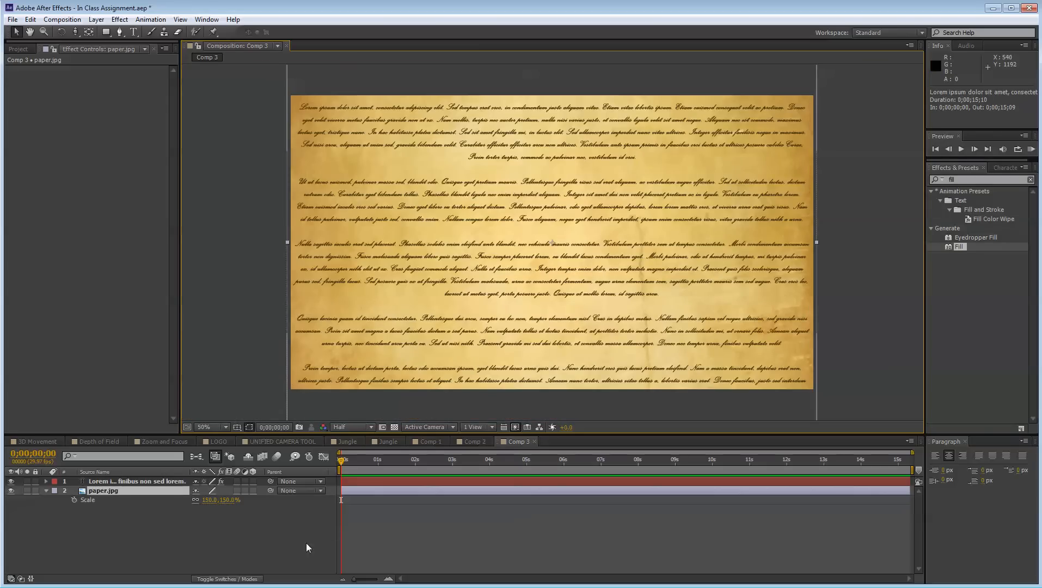
pyautogui.click(307, 544)
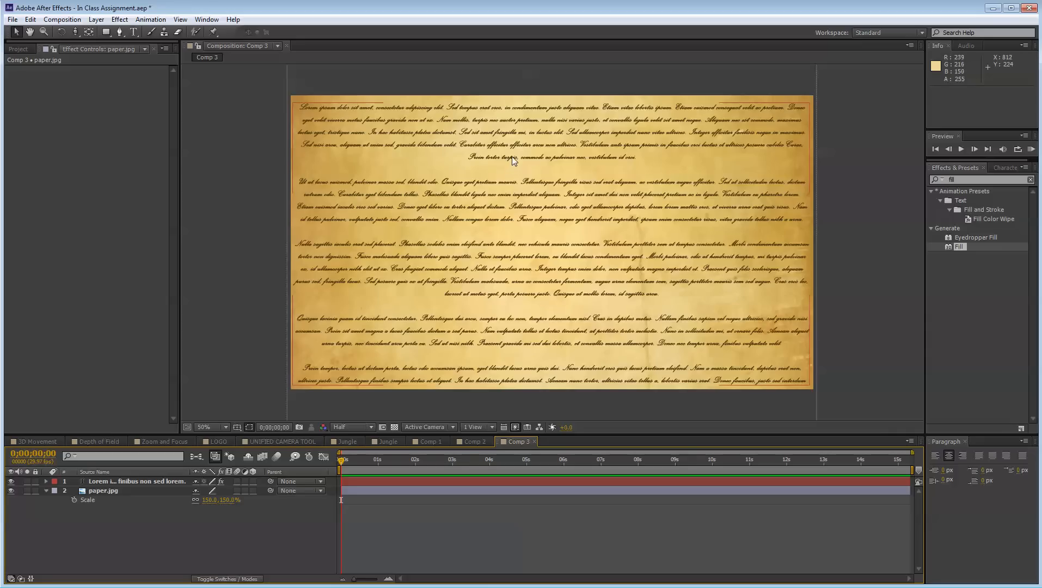
# Scale the Lorem Ipsum text layer down in the frame to about 84% wide and 80% high
pyautogui.click(111, 492)
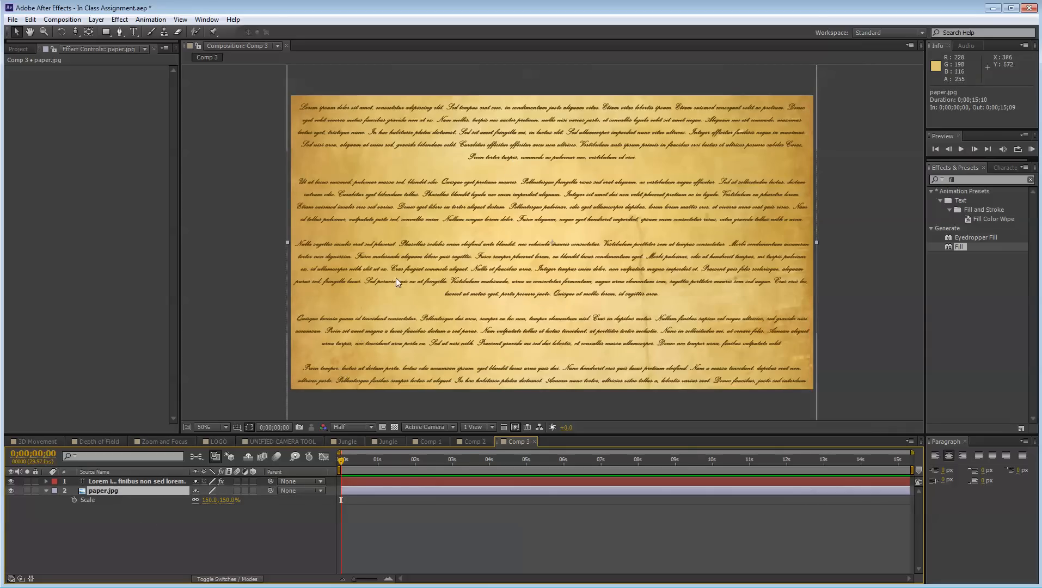
pyautogui.click(154, 481)
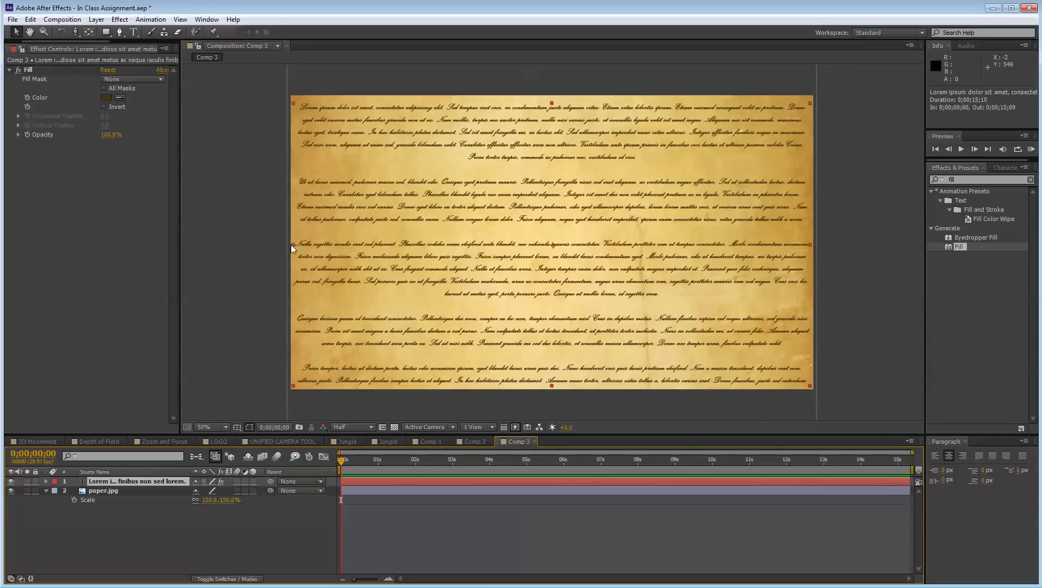
pyautogui.moveTo(293, 244); pyautogui.dragTo(320, 250)
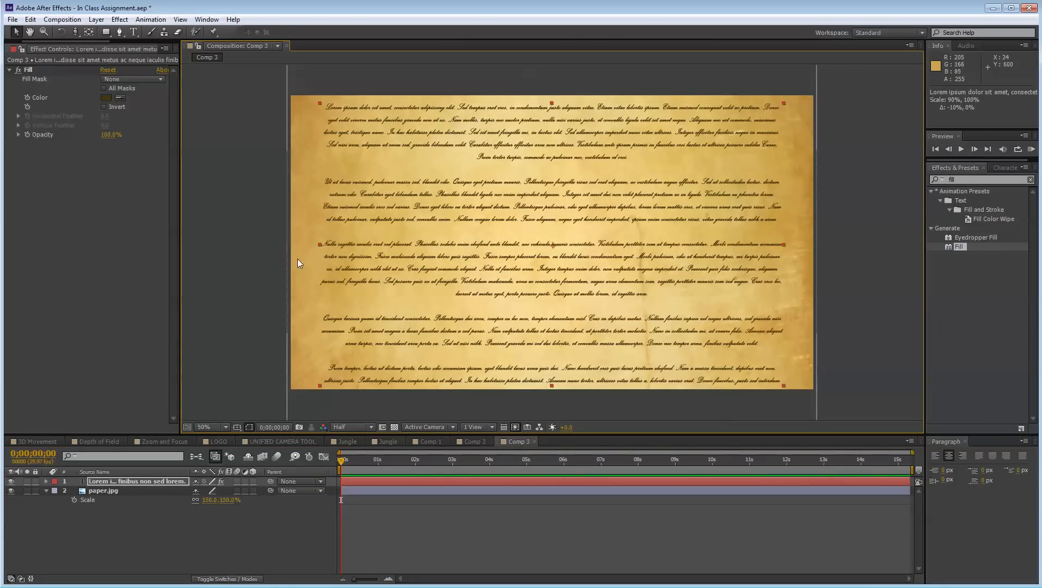
pyautogui.moveTo(552, 102); pyautogui.dragTo(550, 132)
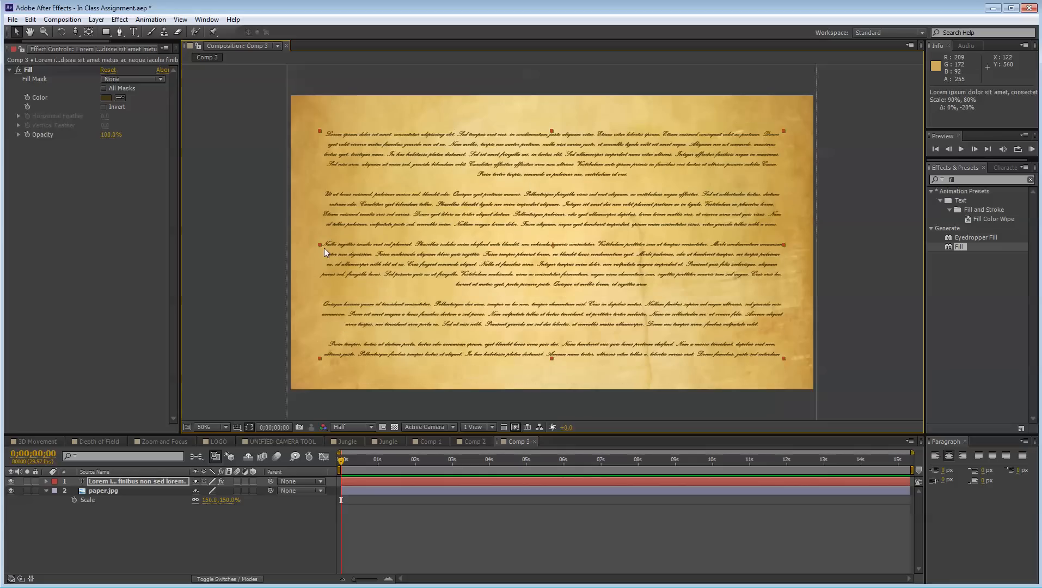
pyautogui.moveTo(319, 245); pyautogui.dragTo(333, 246)
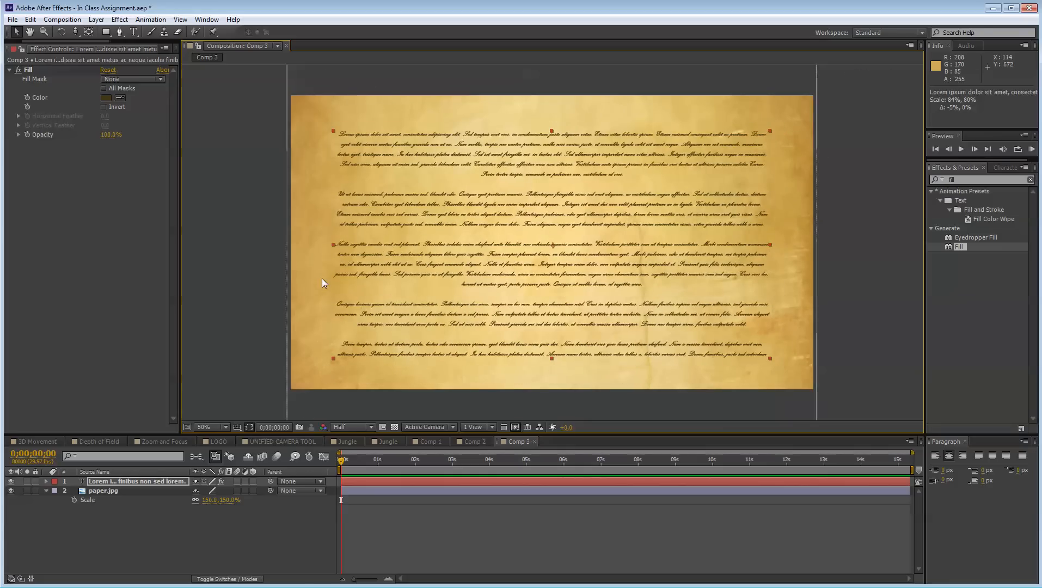
pyautogui.click(246, 537)
# Try to narrow the Lorem Ipsum paragraph text box from its left edge, and undo the resize
pyautogui.doubleClick(567, 250)
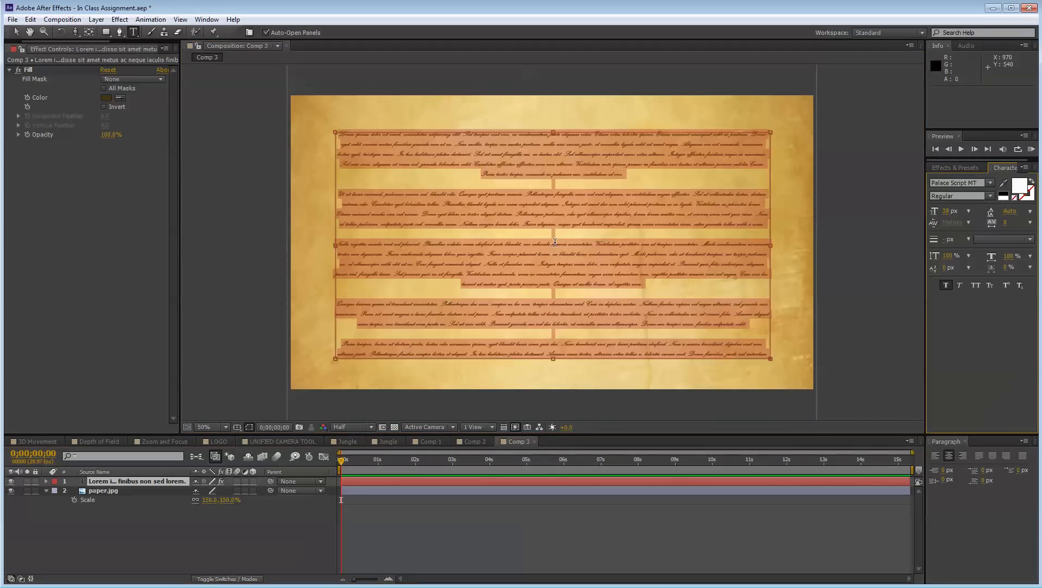
pyautogui.moveTo(429, 233); pyautogui.dragTo(417, 252)
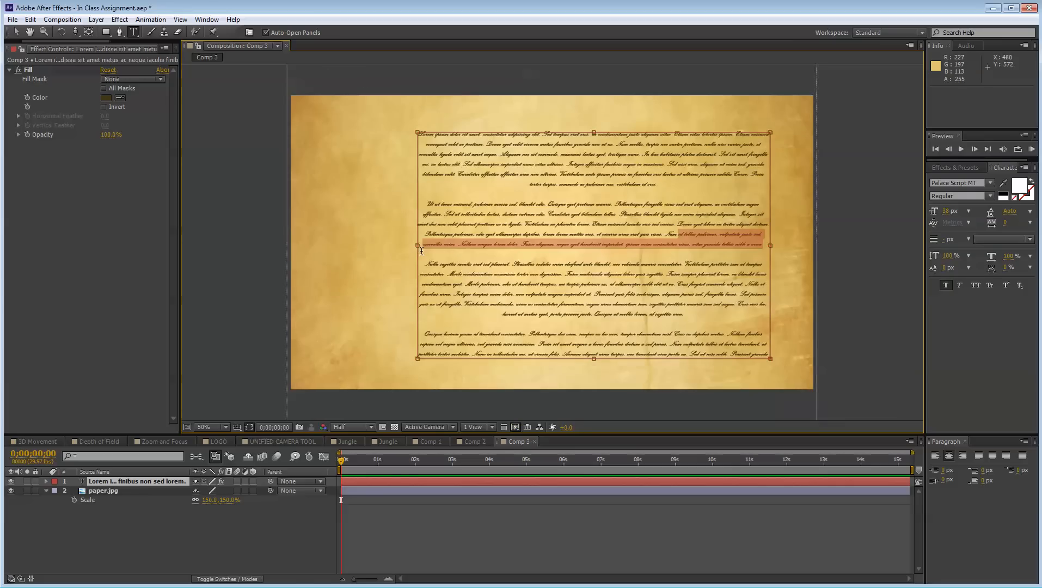
pyautogui.hotkey('ctrl', 'z')
pyautogui.click(16, 32)
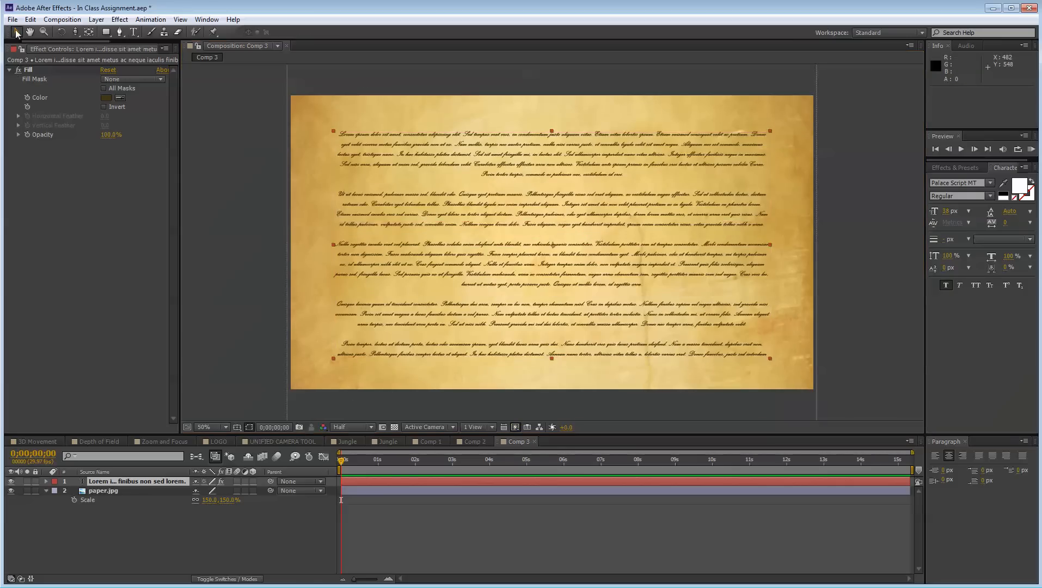
# Set the Lorem Ipsum text layer's Scale to 85% both horizontally and vertically
pyautogui.press('s')
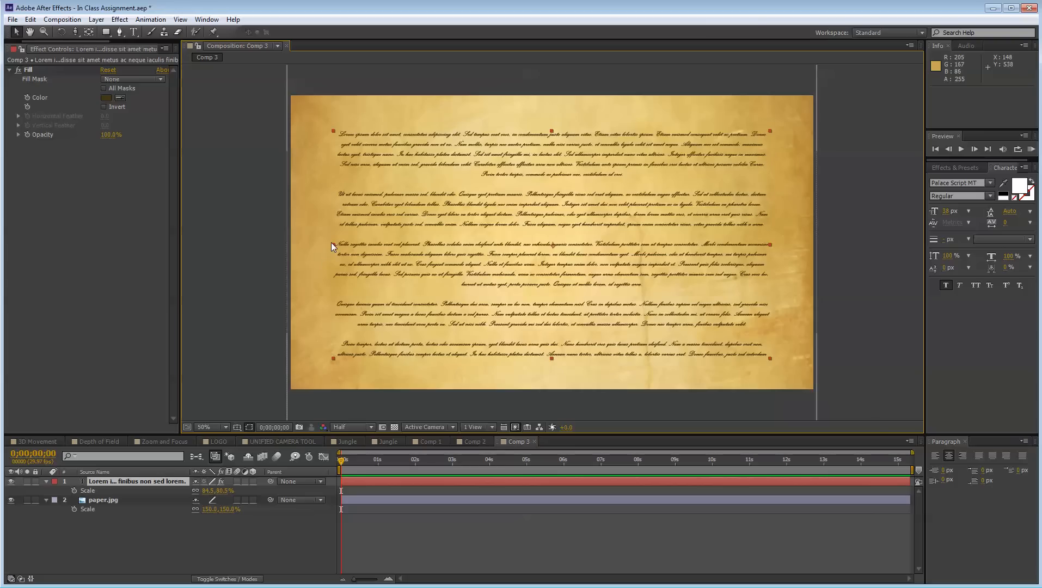
pyautogui.moveTo(334, 245); pyautogui.dragTo(497, 244)
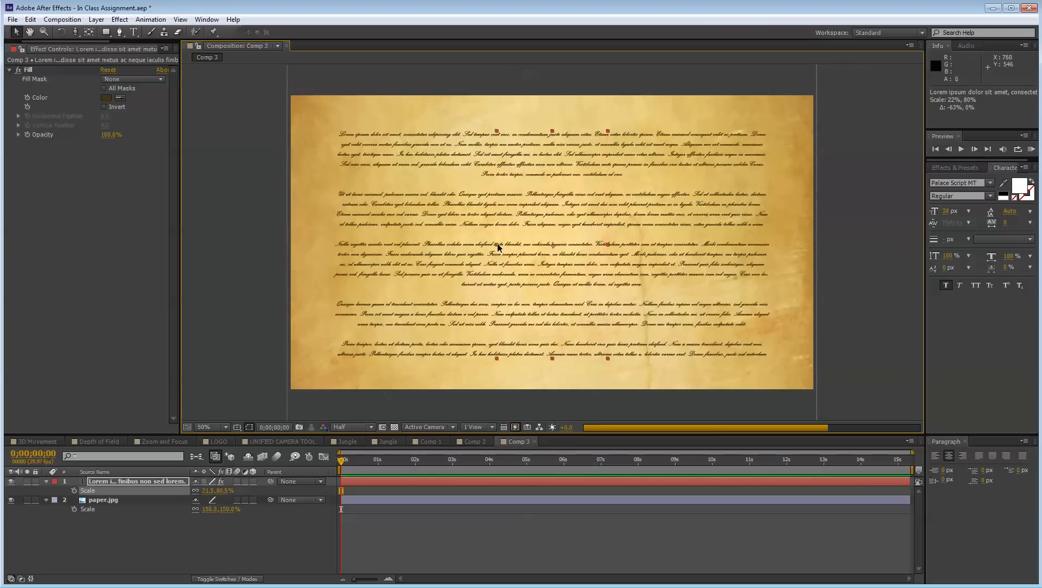
pyautogui.hotkey('ctrl', 'z')
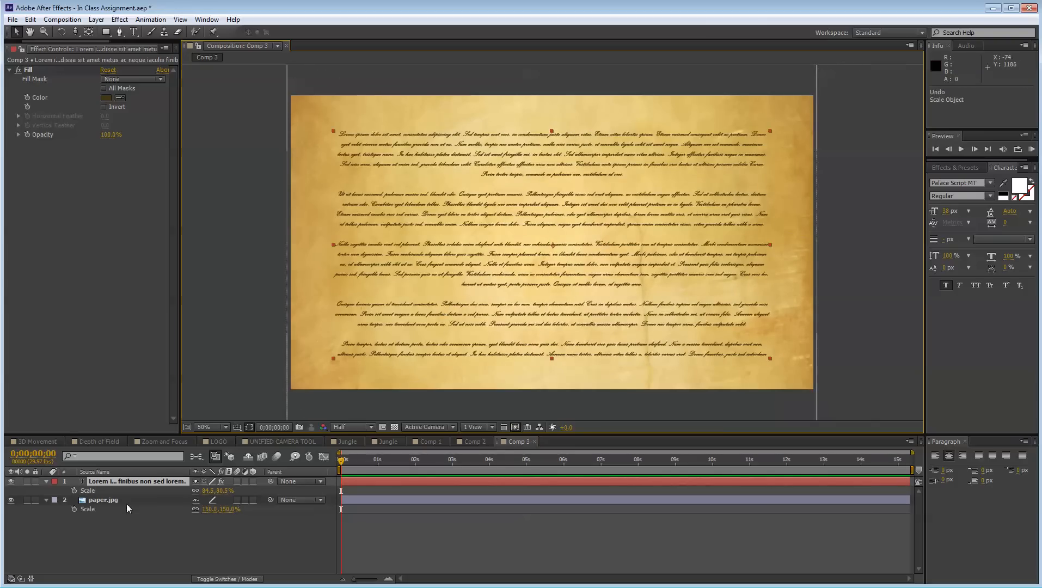
pyautogui.click(195, 491)
pyautogui.click(212, 490)
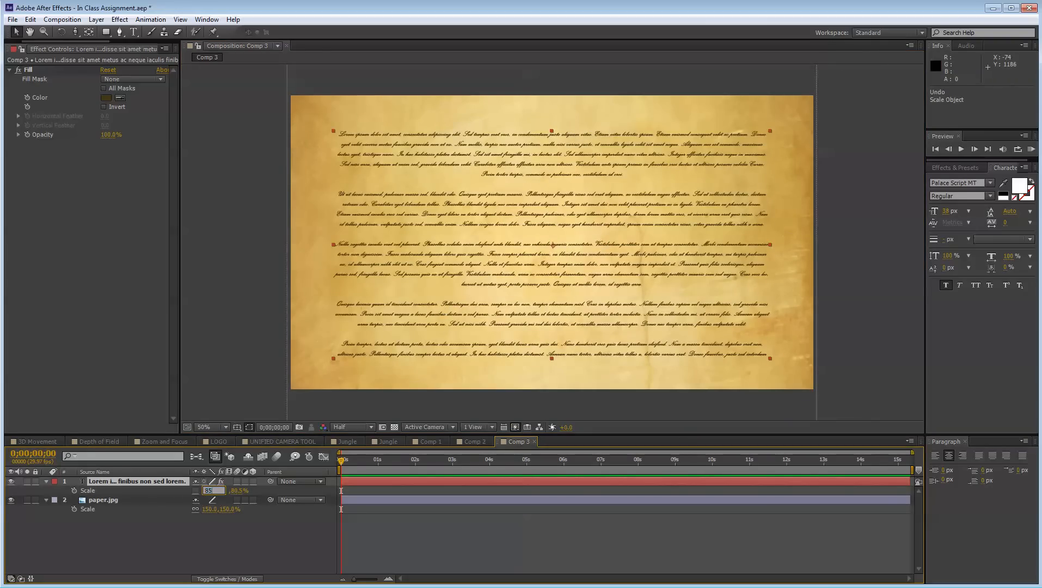
pyautogui.write('85')
pyautogui.press('Return')
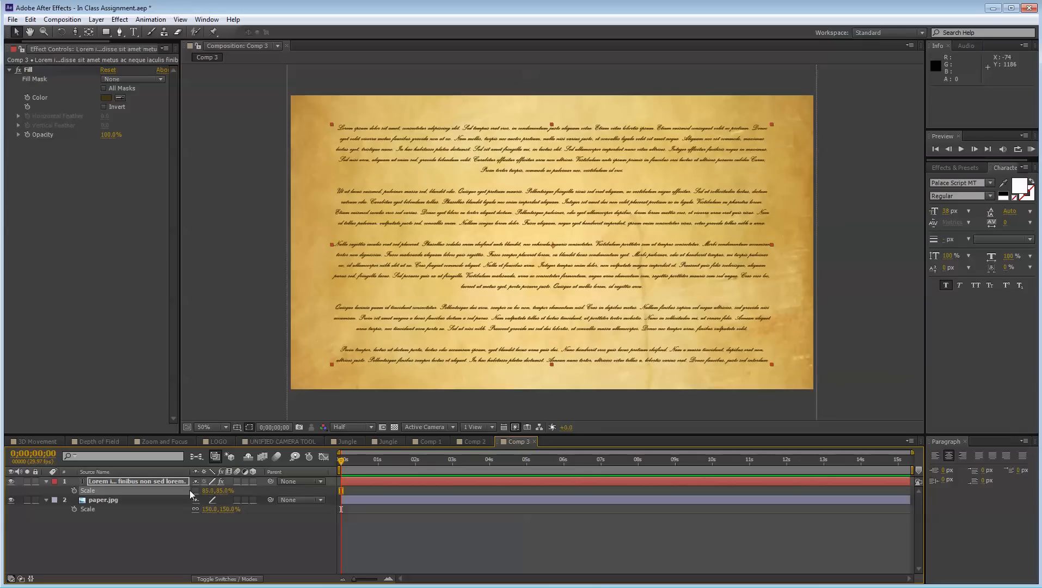
# Narrow the Lorem Ipsum paragraph text box from both sides to about 70% of the frame's width
pyautogui.doubleClick(459, 250)
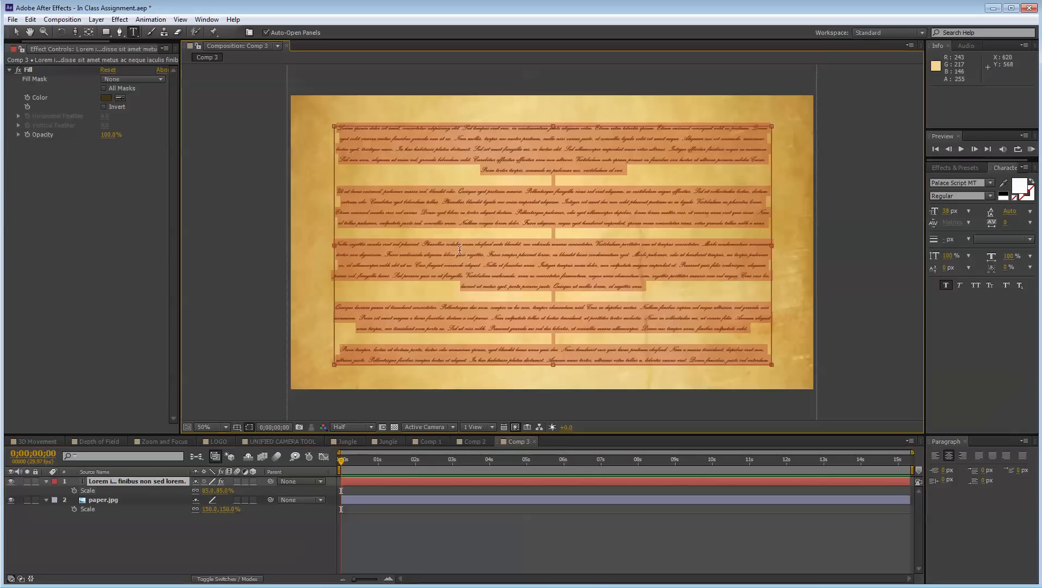
pyautogui.tripleClick(450, 261)
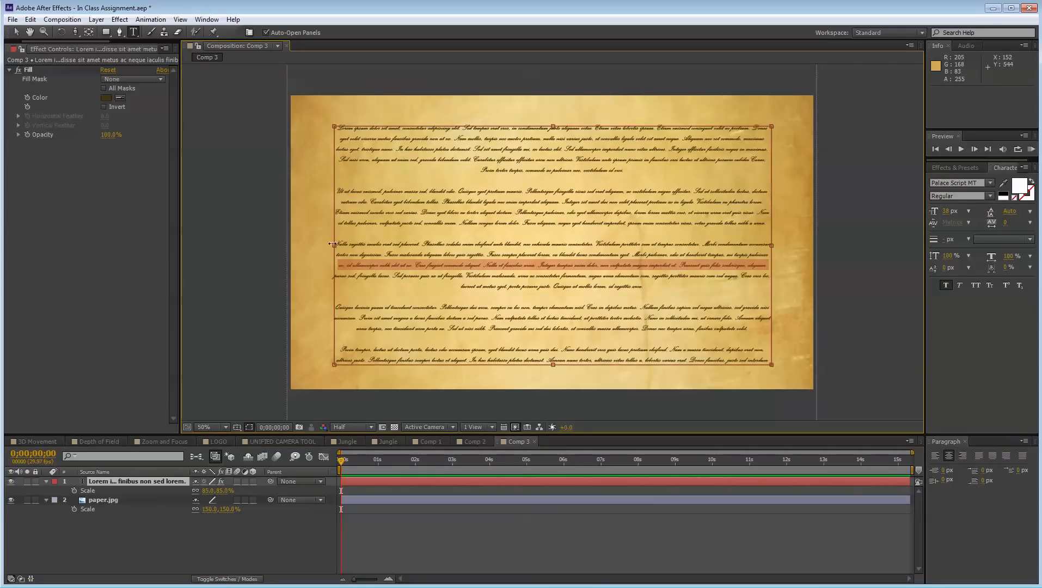
pyautogui.moveTo(332, 244); pyautogui.dragTo(361, 244)
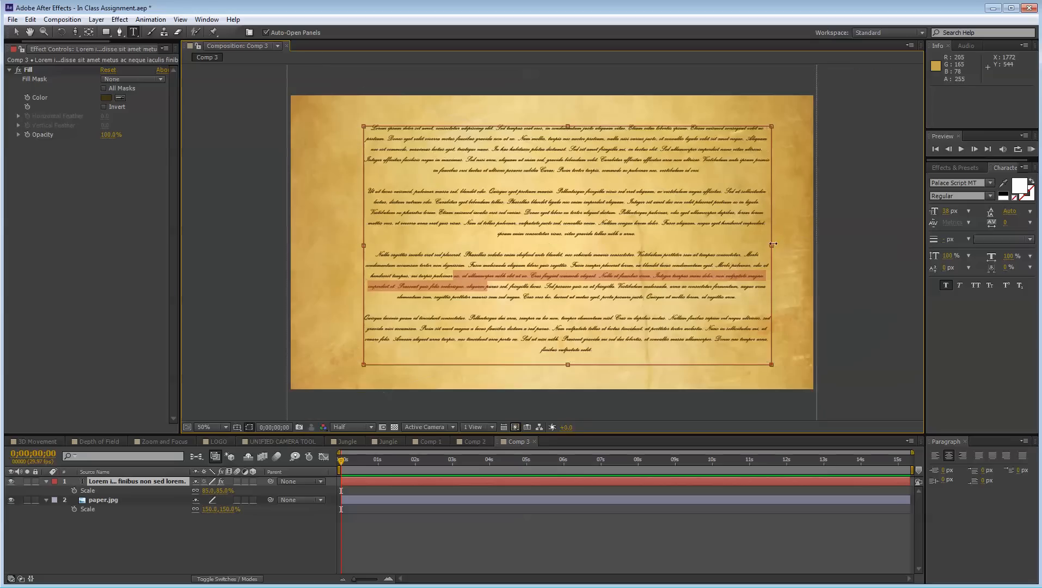
pyautogui.moveTo(740, 251)
pyautogui.mouseDown()
pyautogui.moveTo(714, 250)
pyautogui.moveTo(732, 246)
pyautogui.mouseUp()
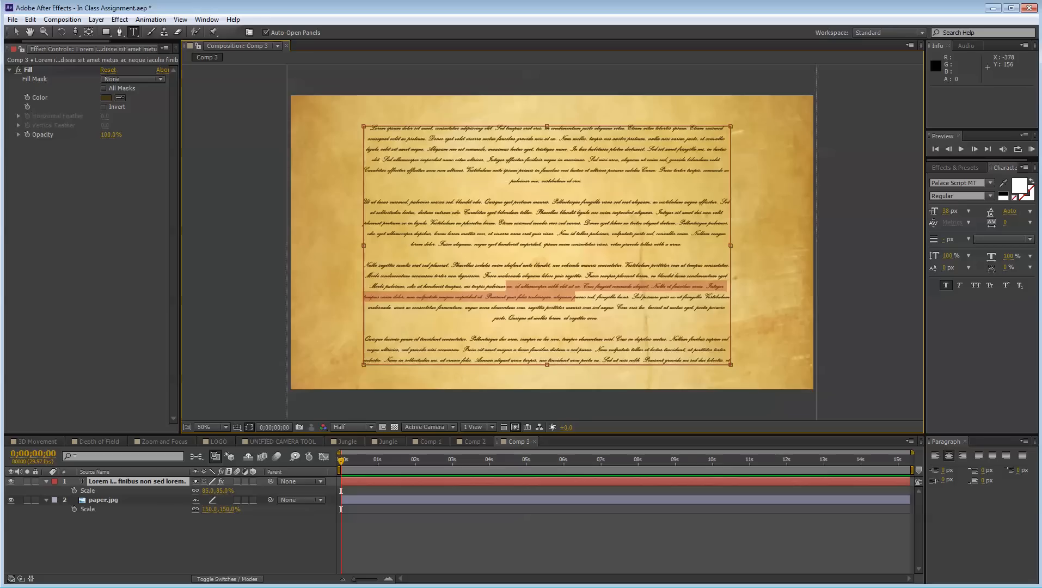
pyautogui.click(14, 34)
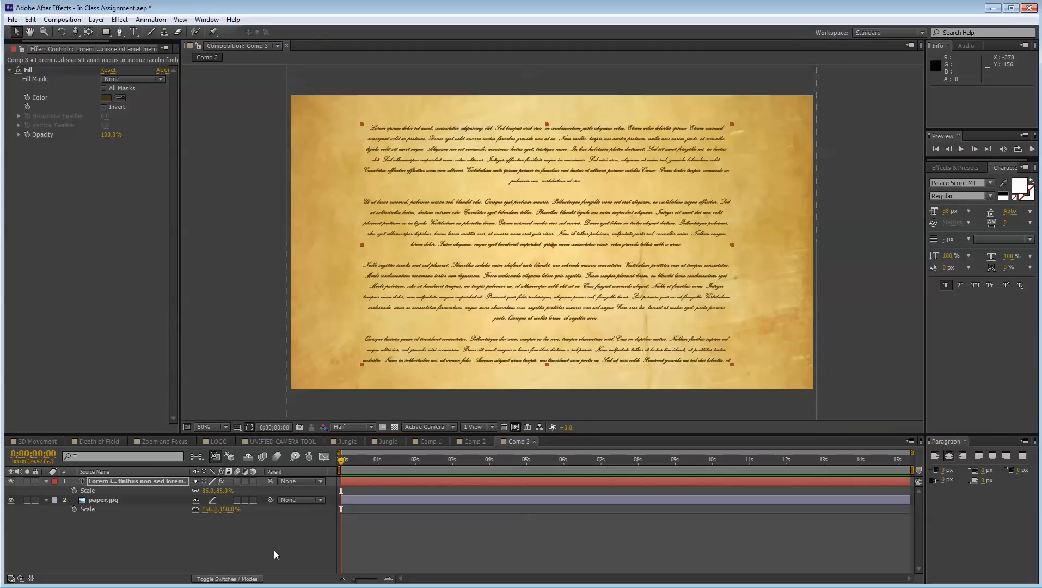
pyautogui.click(237, 542)
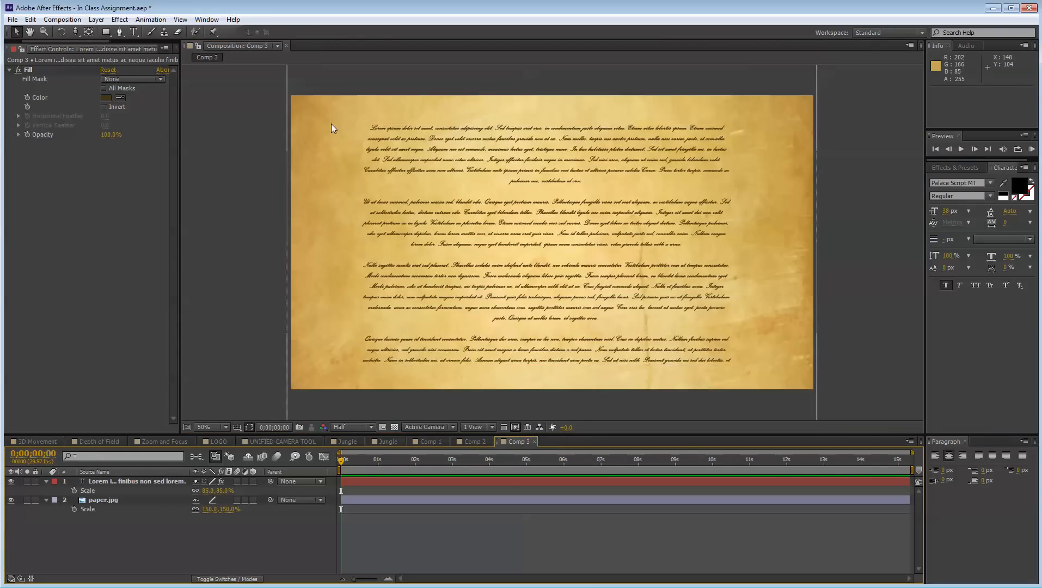
pyautogui.click(421, 227)
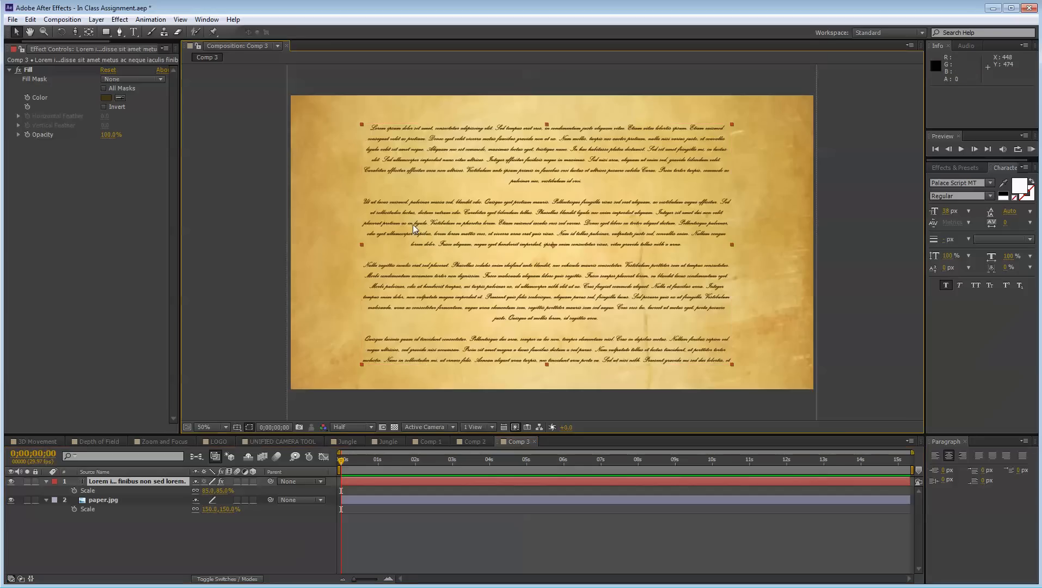
# Enable motion blur for the composition and turn on motion blur and 3D for both the text and paper.jpg layers
pyautogui.click(277, 457)
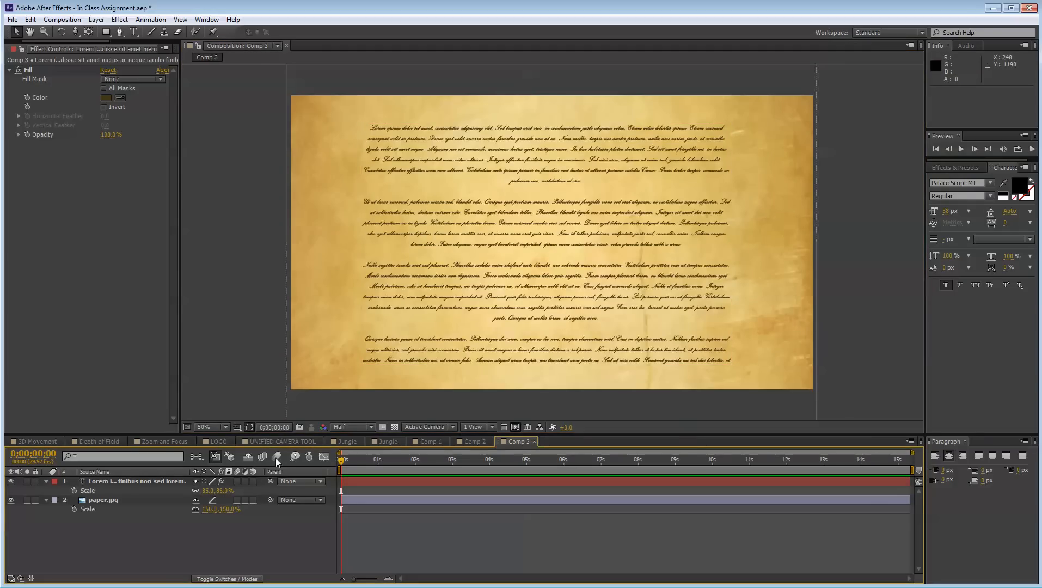
pyautogui.click(253, 500)
pyautogui.click(252, 482)
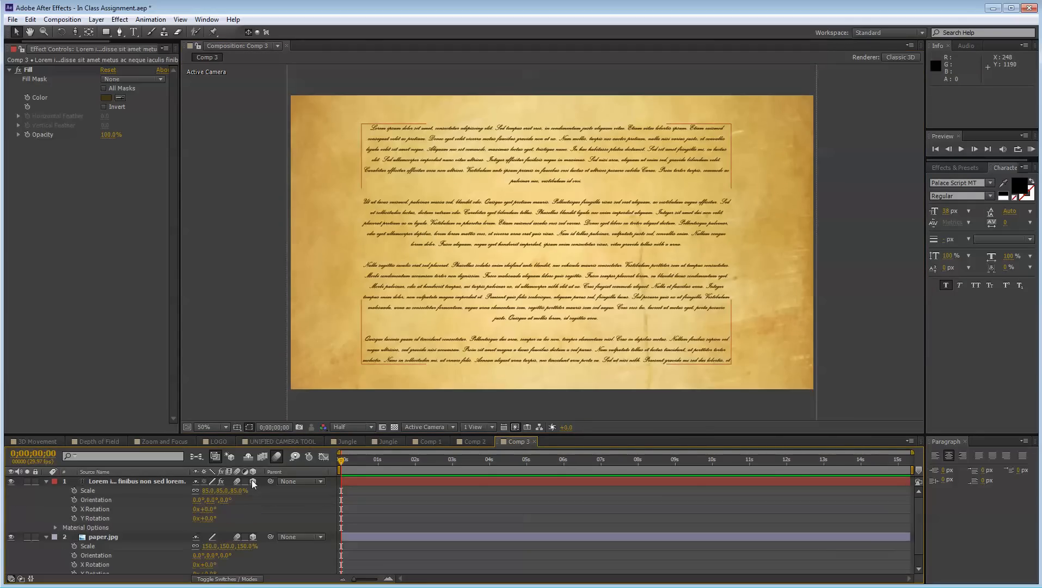
pyautogui.click(45, 482)
pyautogui.click(46, 491)
# Add a two-node camera with the 35mm preset and depth of field enabled
pyautogui.rightClick(104, 506)
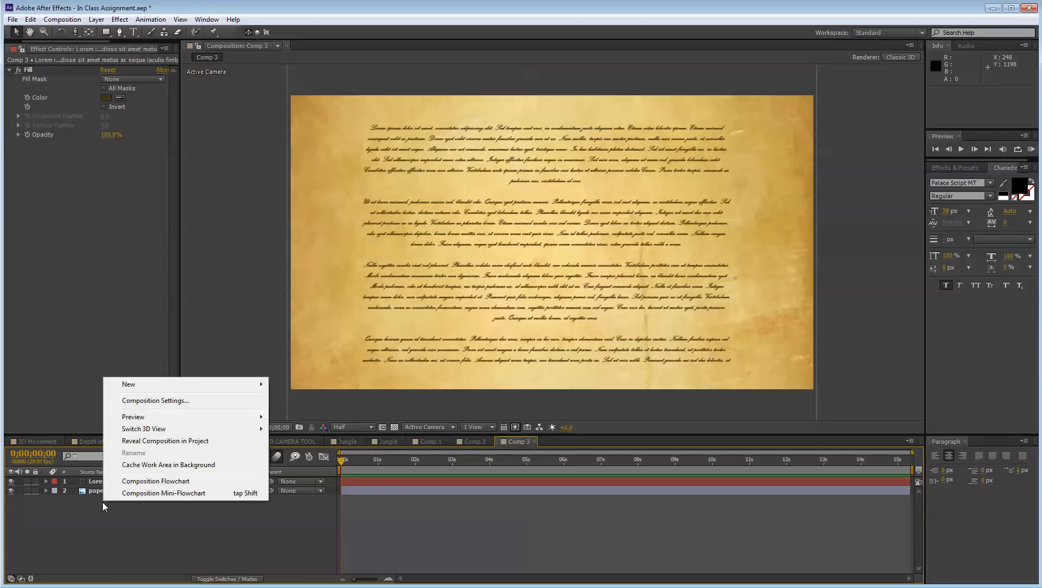
pyautogui.moveTo(172, 387)
pyautogui.click(327, 438)
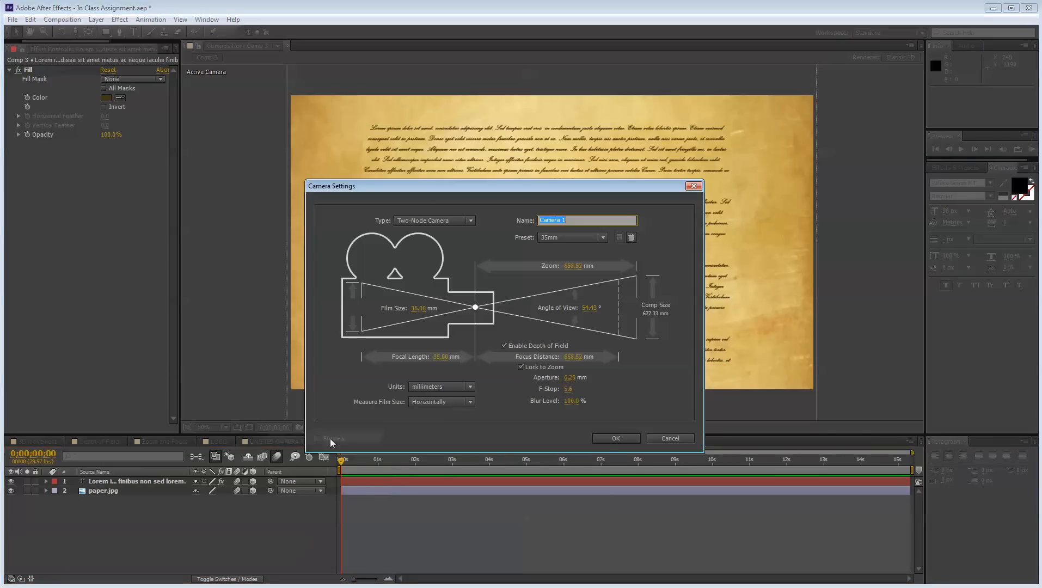
pyautogui.click(624, 439)
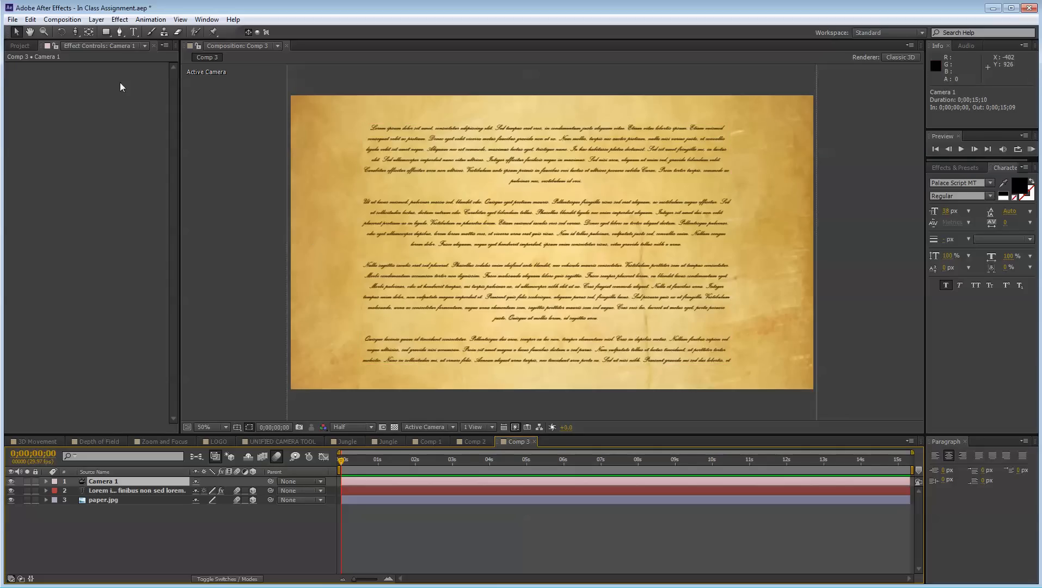
# Track the camera in toward the page to a Z position of about -611 and set the preview resolution to Full
pyautogui.click(77, 31)
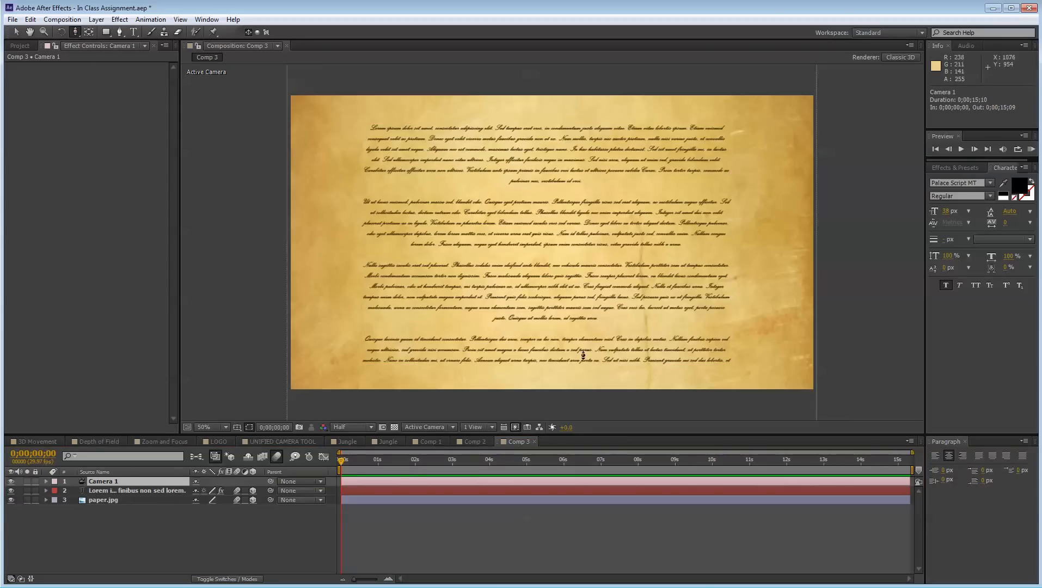
pyautogui.moveTo(497, 328); pyautogui.dragTo(511, 287)
pyautogui.click(351, 427)
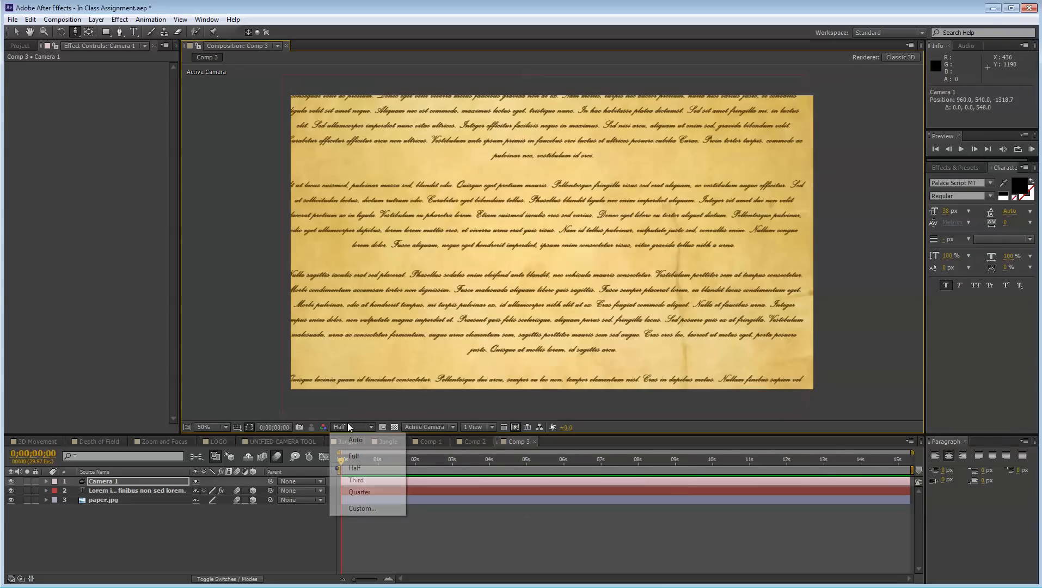
pyautogui.click(362, 492)
pyautogui.moveTo(557, 345); pyautogui.dragTo(564, 313)
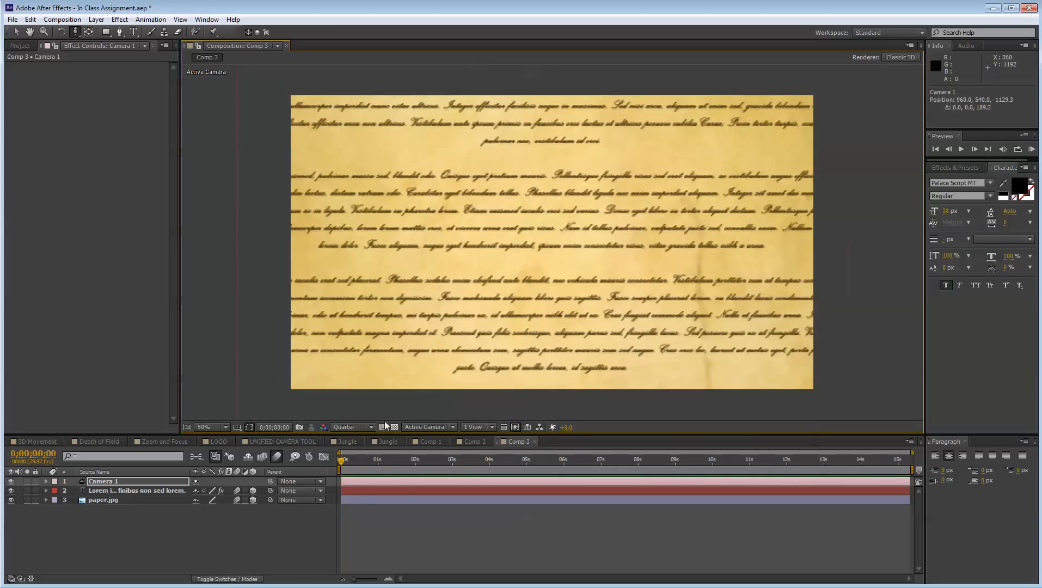
pyautogui.click(361, 428)
pyautogui.click(368, 456)
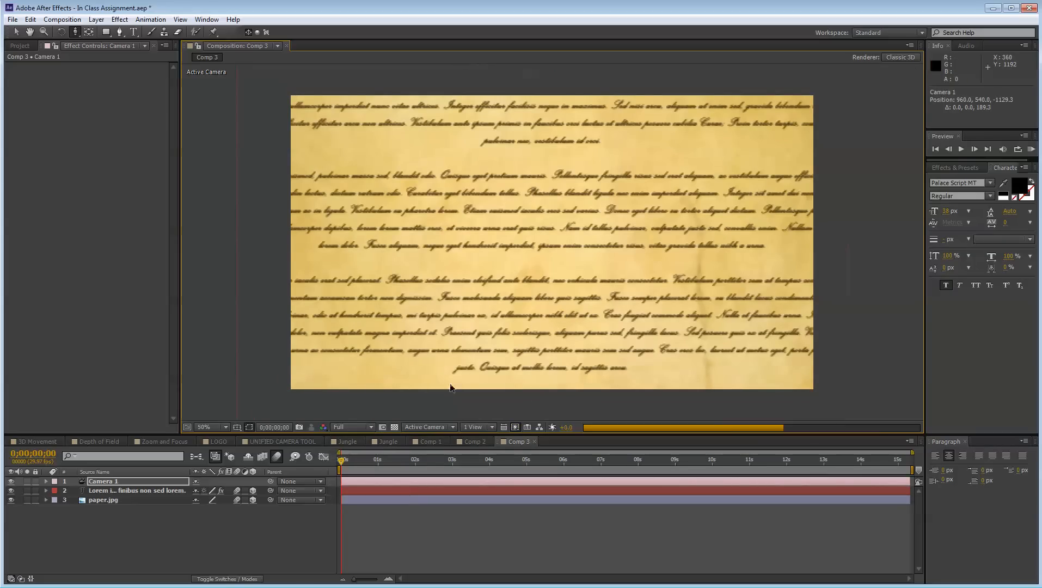
pyautogui.moveTo(505, 308); pyautogui.dragTo(530, 240)
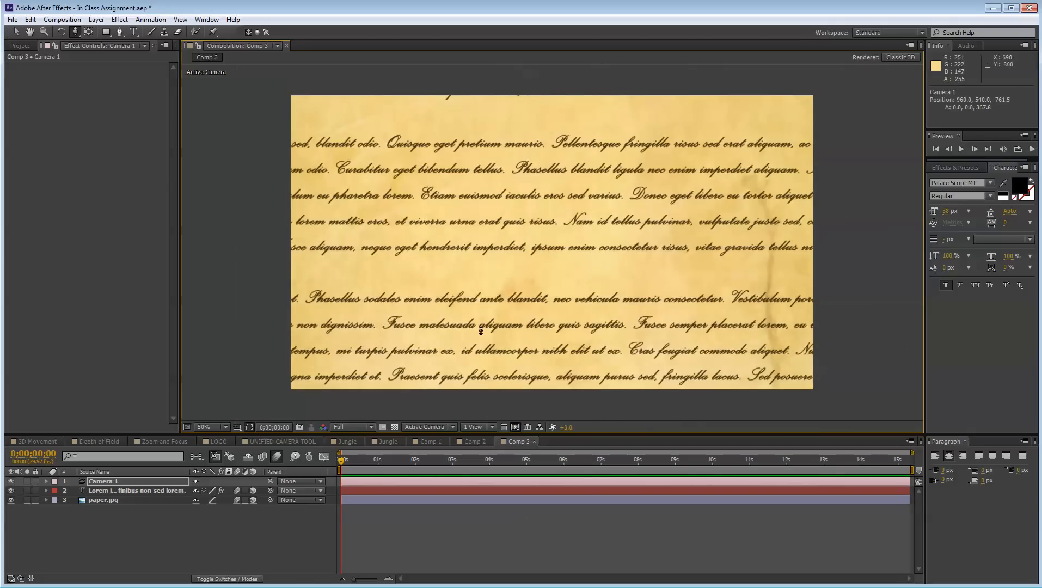
pyautogui.moveTo(538, 249); pyautogui.dragTo(545, 227)
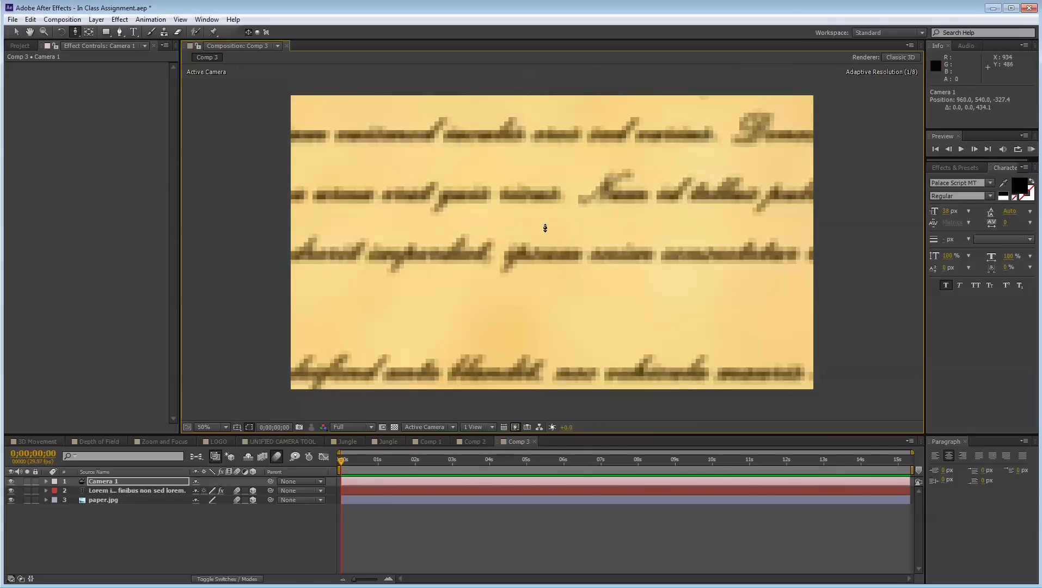
pyautogui.moveTo(522, 276); pyautogui.dragTo(573, 344)
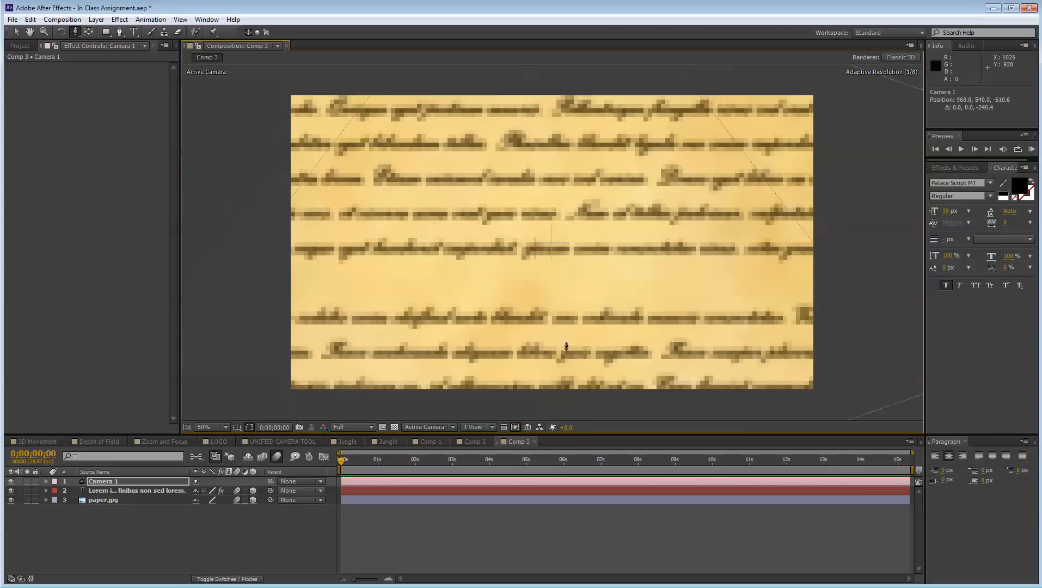
# Set the font size of all the Lorem Ipsum text to 140 px
pyautogui.click(15, 36)
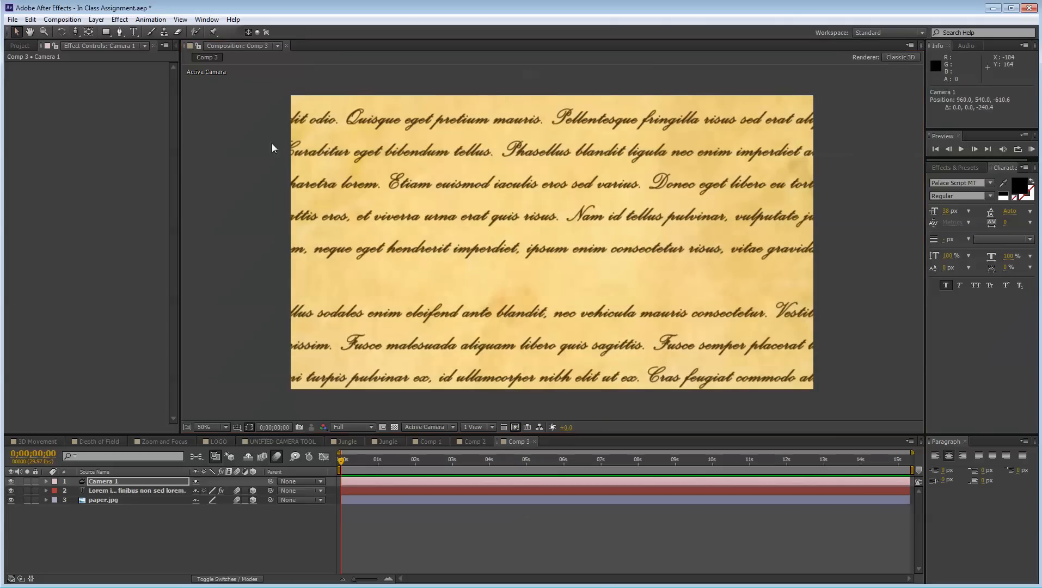
pyautogui.doubleClick(599, 246)
pyautogui.tripleClick(573, 244)
pyautogui.hotkey('ctrl', 'a')
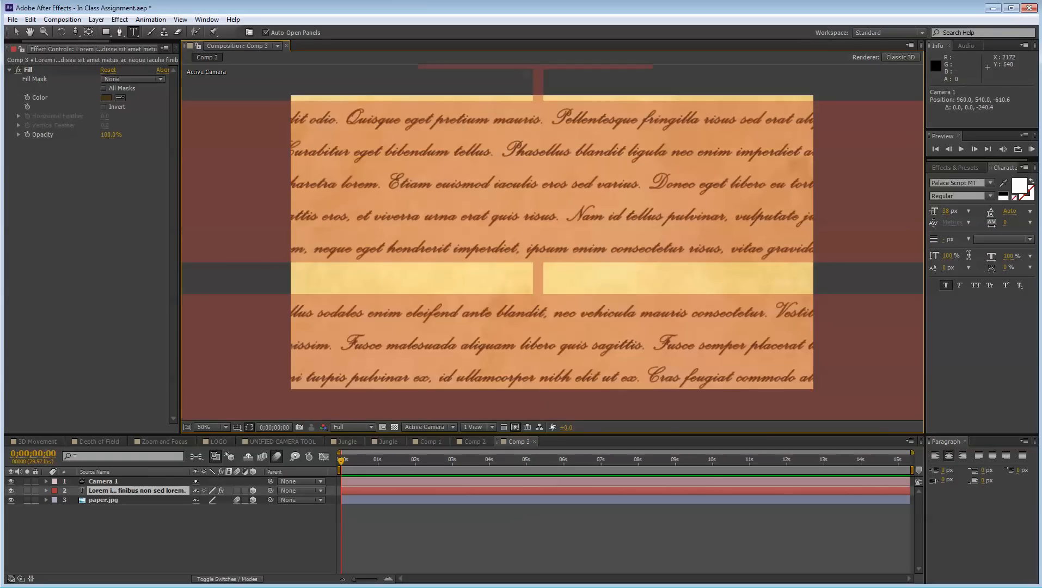
pyautogui.moveTo(958, 218); pyautogui.dragTo(1007, 221)
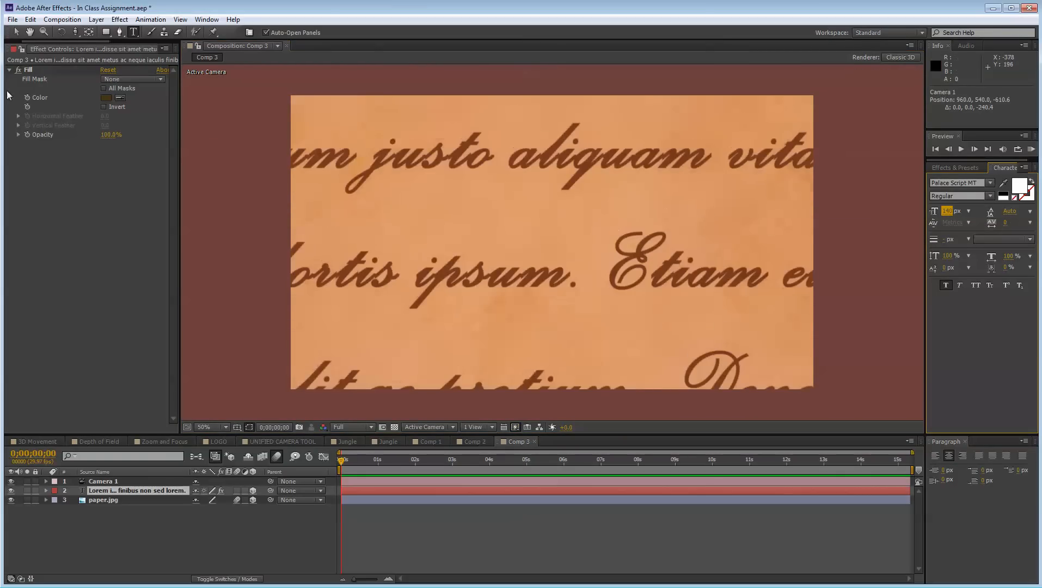
pyautogui.click(17, 34)
pyautogui.click(266, 531)
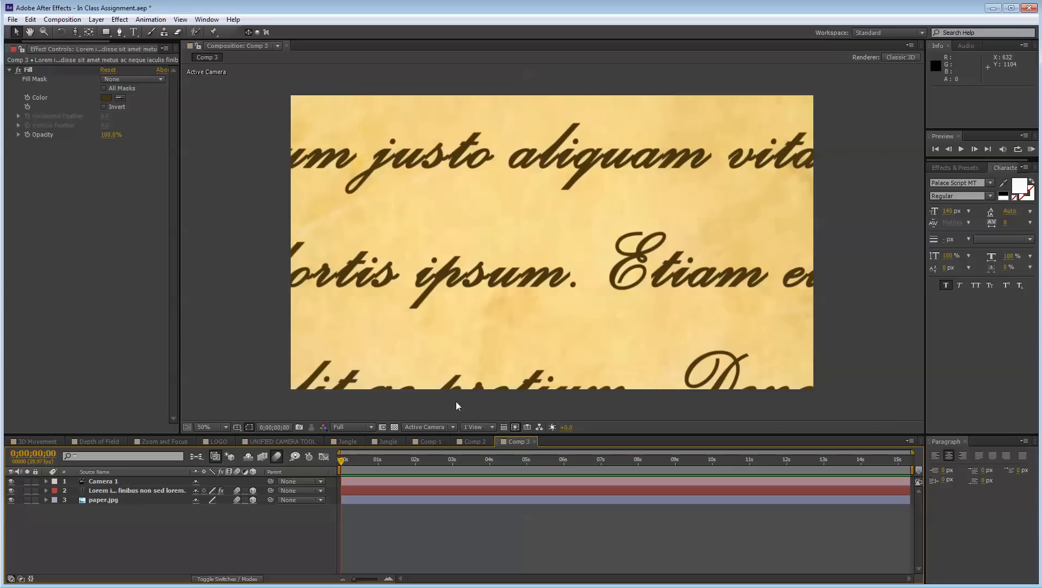
# Track the camera across the page to the opening lines, at a Position of about 825, 355, -611
pyautogui.click(145, 479)
pyautogui.moveTo(63, 32); pyautogui.dragTo(106, 56)
pyautogui.moveTo(558, 296); pyautogui.dragTo(882, 369)
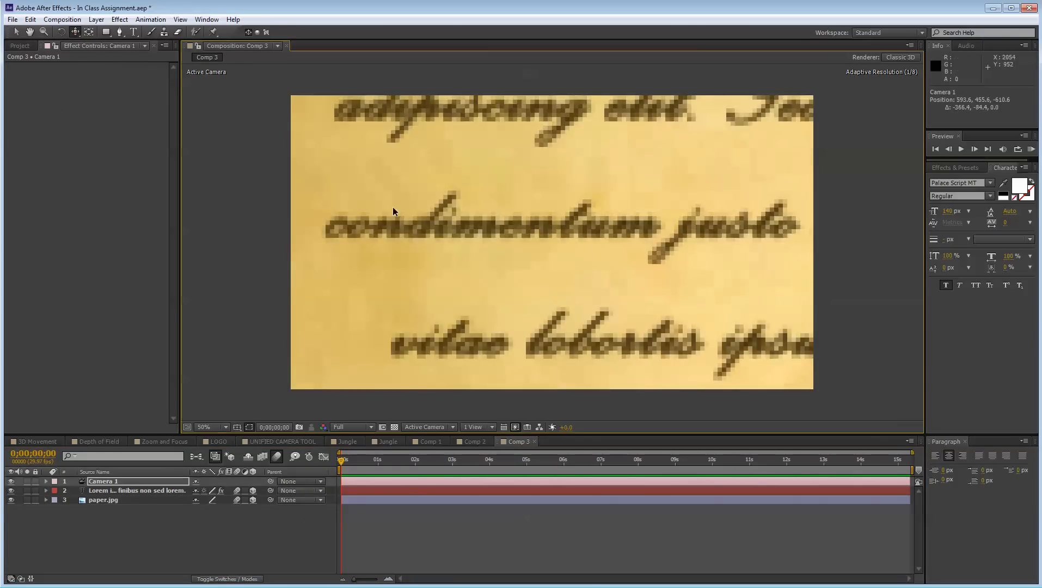
pyautogui.moveTo(394, 211); pyautogui.dragTo(663, 400)
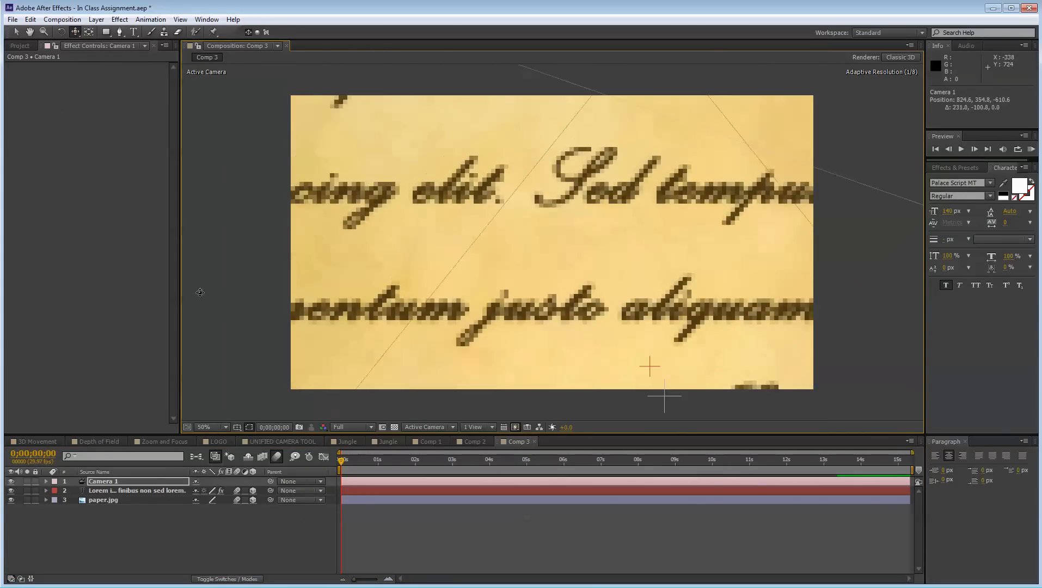
# Orbit the camera to a slanted view and frame the opening word Lorem, at a Position of about 244, 27, -204
pyautogui.moveTo(77, 33); pyautogui.dragTo(115, 67)
pyautogui.moveTo(551, 228); pyautogui.dragTo(598, 257)
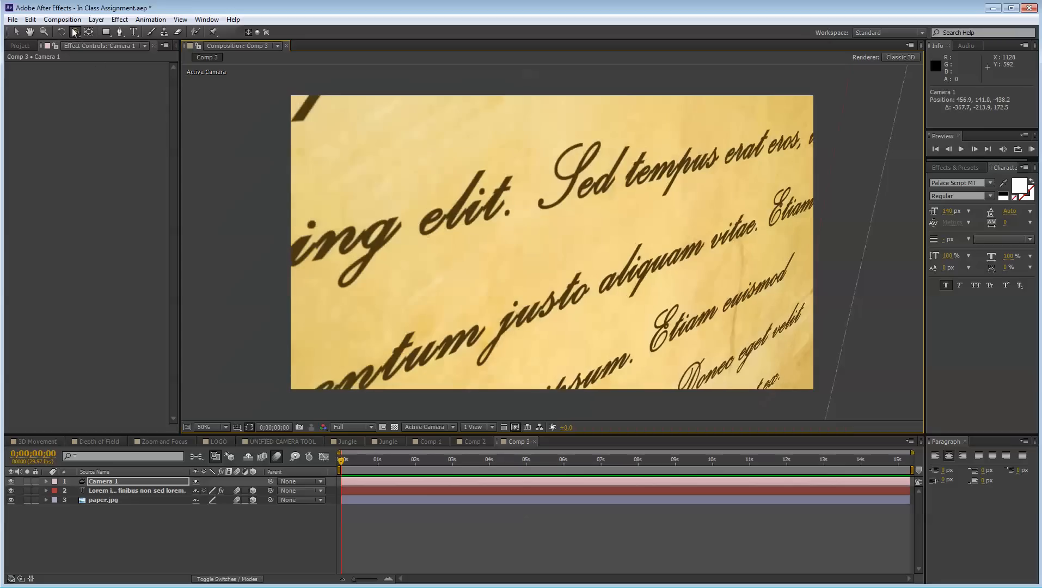
pyautogui.moveTo(75, 33); pyautogui.dragTo(117, 56)
pyautogui.moveTo(470, 250); pyautogui.dragTo(721, 347)
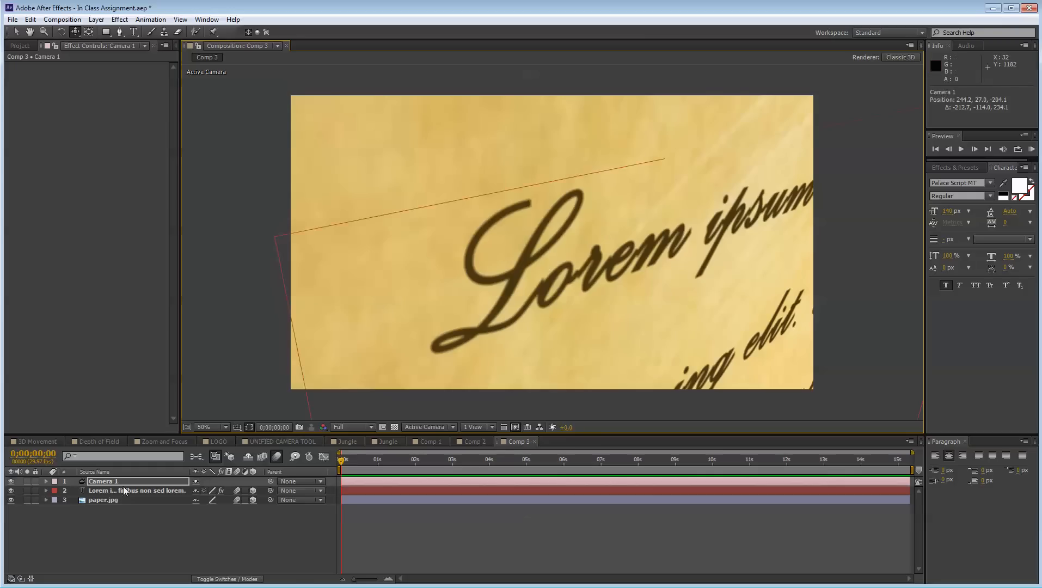
# Start keyframing the camera's Point of Interest and Position at 0;00;00;00
pyautogui.click(46, 481)
pyautogui.click(55, 491)
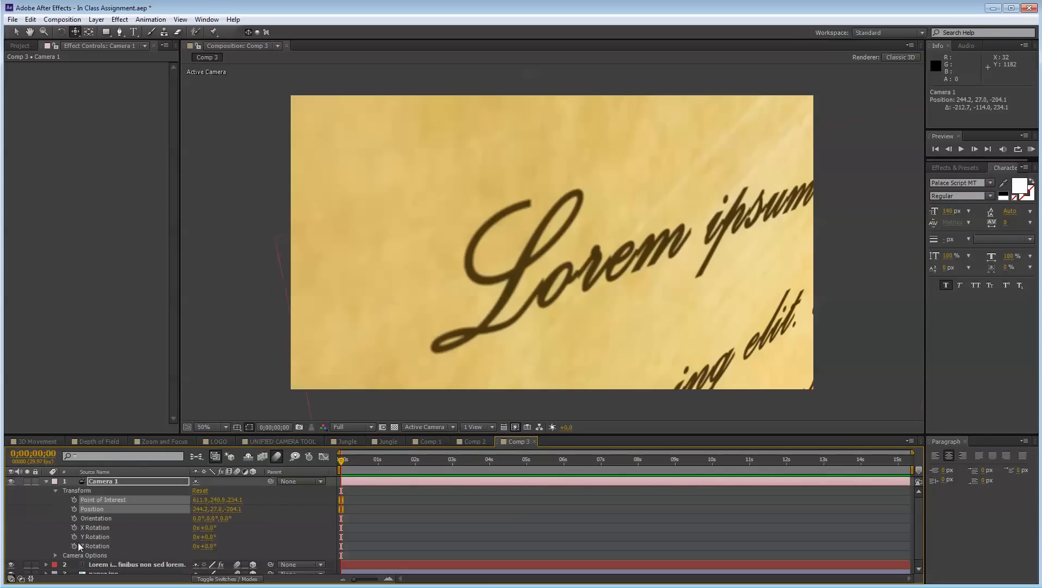
pyautogui.click(75, 510)
pyautogui.click(75, 500)
pyautogui.click(388, 512)
# At 0;00;03;27, orbit and track the camera along the text to a Position of about 1519, 572, -309
pyautogui.click(395, 461)
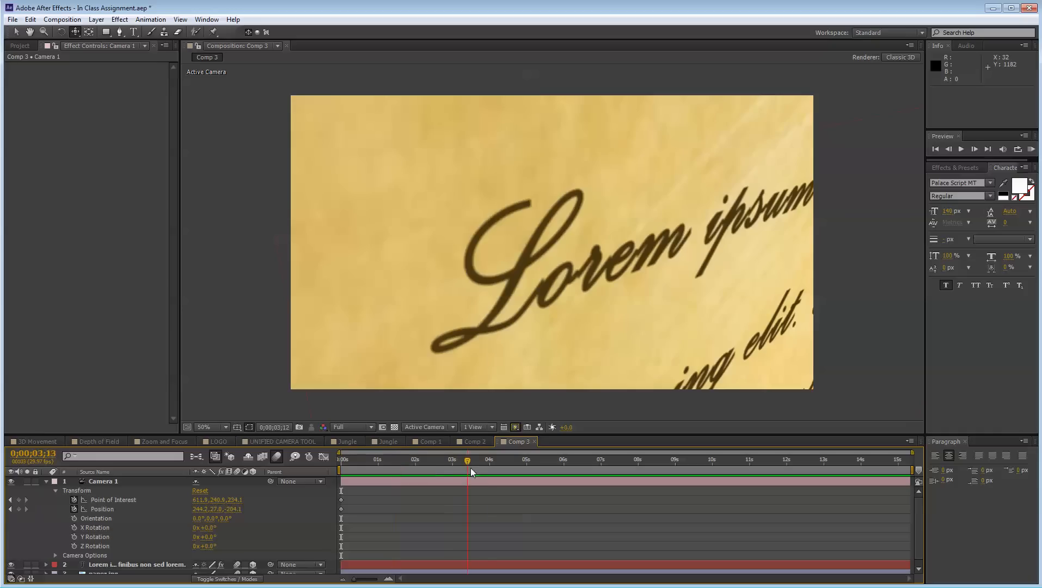
pyautogui.click(75, 33)
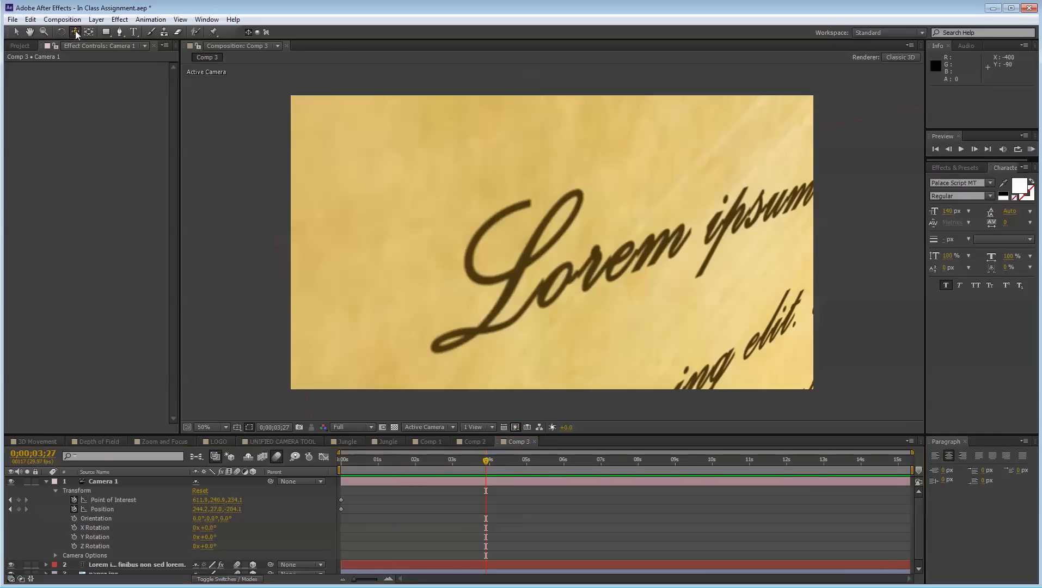
pyautogui.click(119, 46)
pyautogui.moveTo(668, 251); pyautogui.dragTo(592, 226)
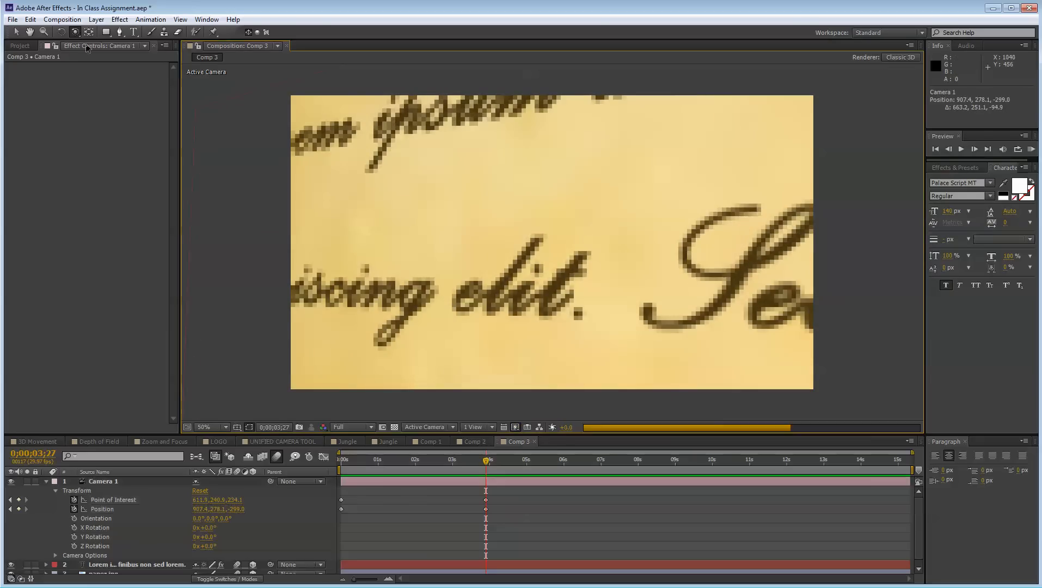
pyautogui.click(75, 33)
pyautogui.click(119, 55)
pyautogui.moveTo(704, 311); pyautogui.dragTo(503, 204)
pyautogui.click(75, 32)
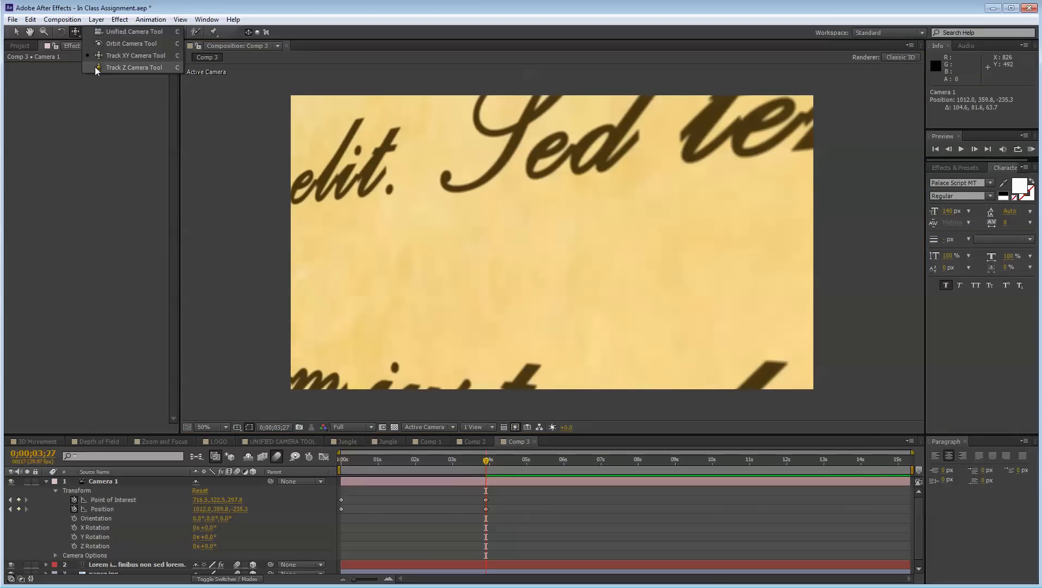
pyautogui.click(116, 34)
pyautogui.moveTo(564, 216); pyautogui.dragTo(433, 193)
pyautogui.moveTo(498, 208); pyautogui.dragTo(376, 207)
# From the Top view, move Camera 1's Point of Interest keyframes onto the page plane, at a Z of about -2 and 0
pyautogui.moveTo(497, 457); pyautogui.dragTo(409, 468)
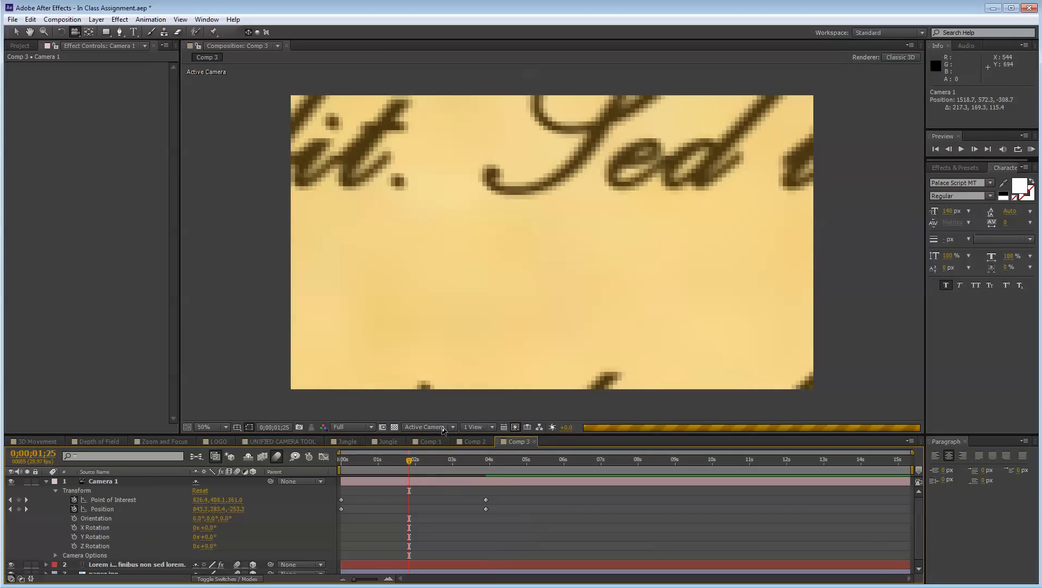
pyautogui.click(444, 428)
pyautogui.click(426, 497)
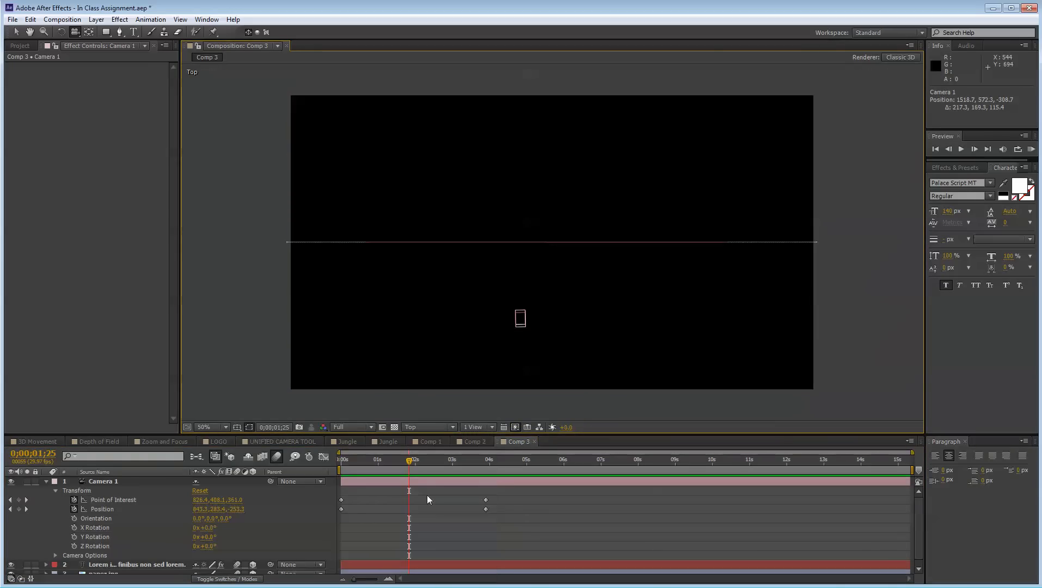
pyautogui.press(',')
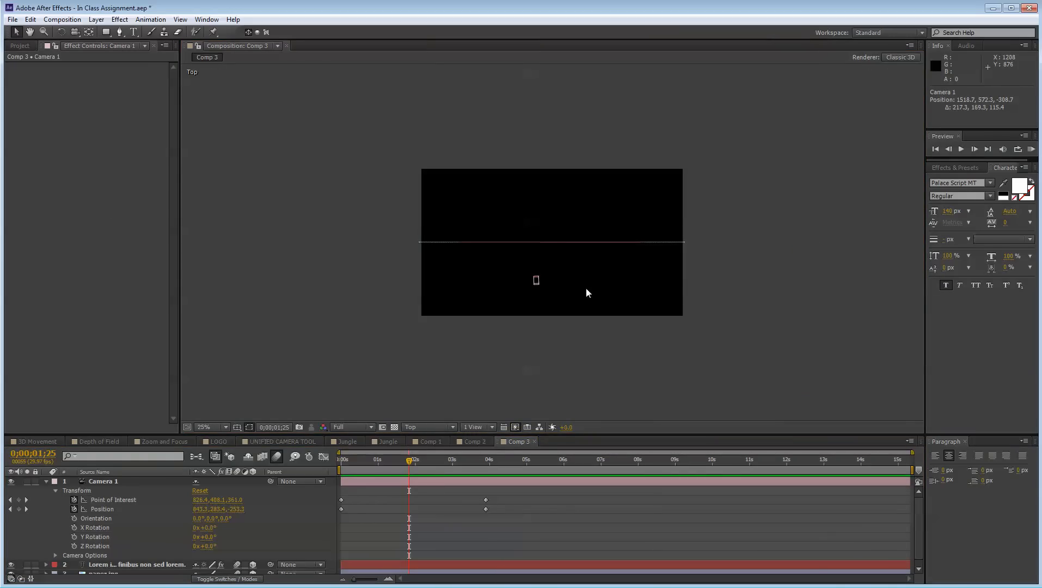
pyautogui.click(536, 282)
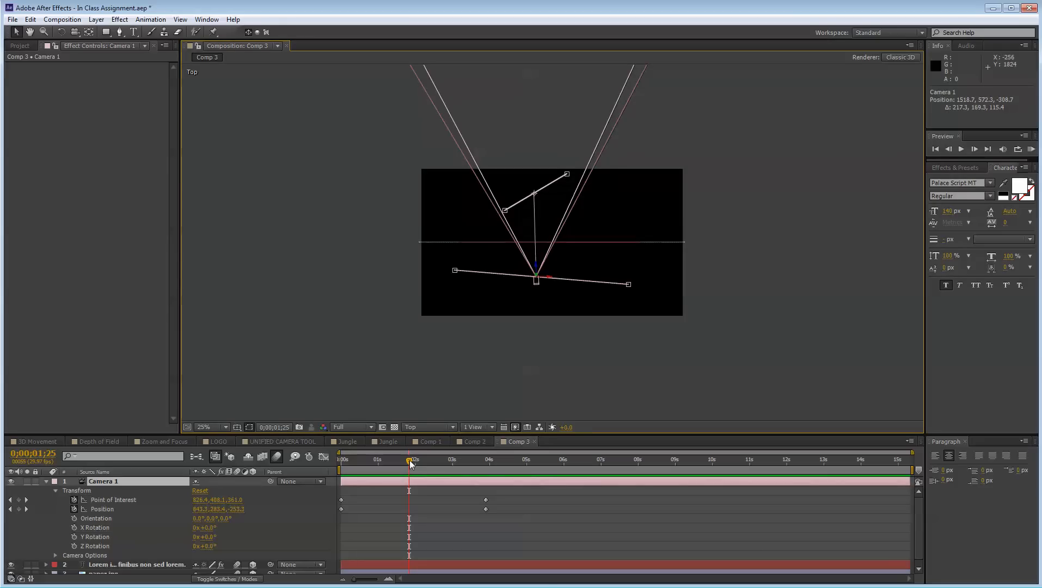
pyautogui.moveTo(410, 460); pyautogui.dragTo(468, 460)
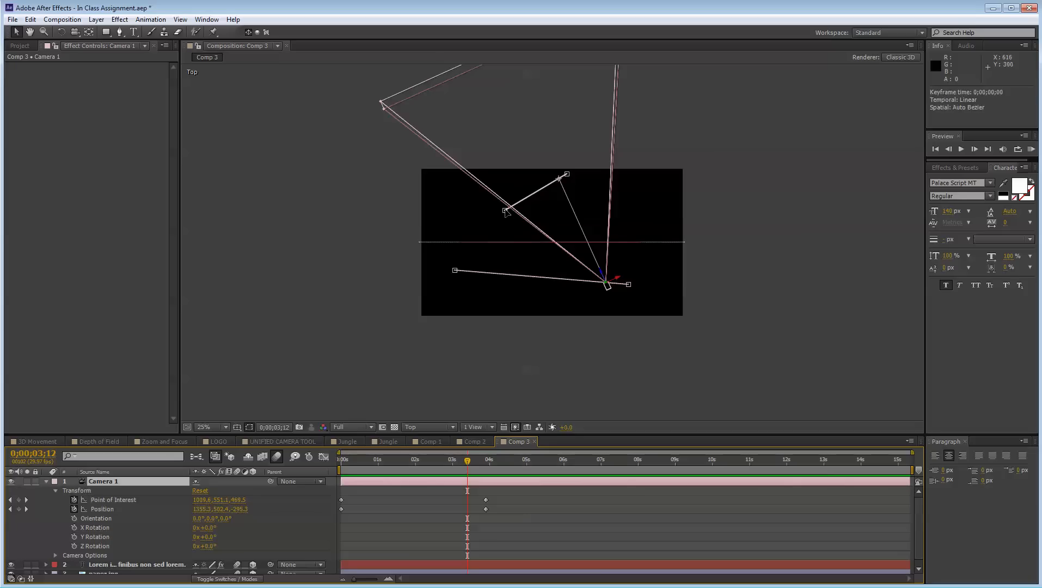
pyautogui.moveTo(505, 212); pyautogui.dragTo(512, 245)
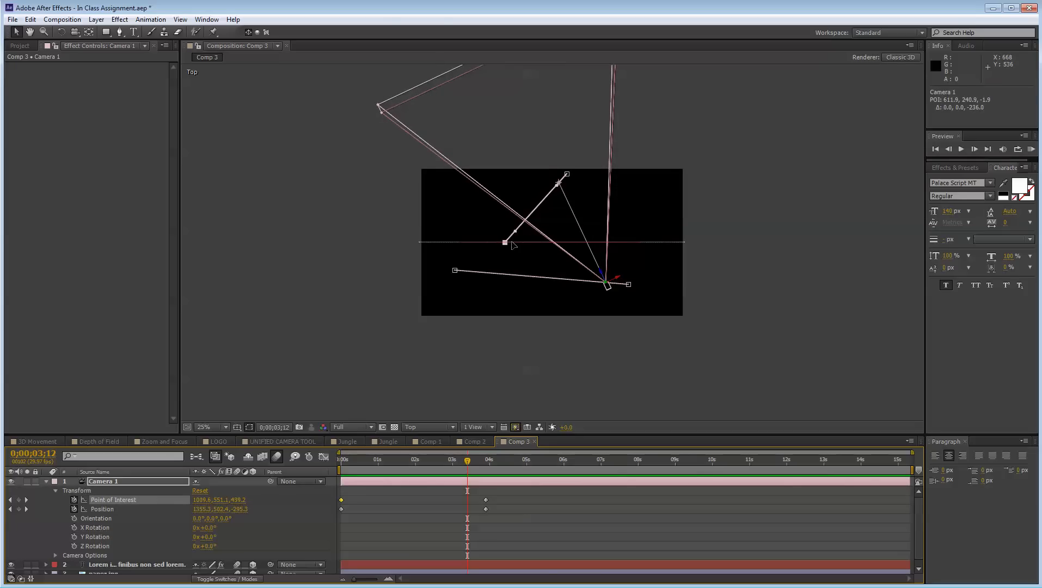
pyautogui.moveTo(567, 177); pyautogui.dragTo(568, 244)
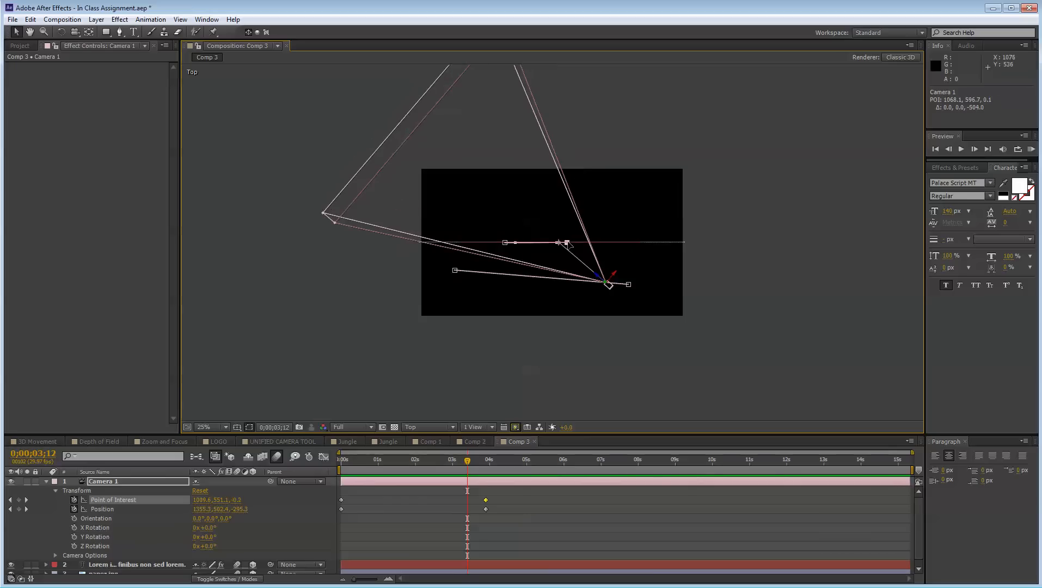
# Bend the camera's Position path into an arc away from the page, with path handles at about 417, 118, -582 and 1206, 481, -611
pyautogui.moveTo(465, 459)
pyautogui.mouseDown()
pyautogui.moveTo(344, 461)
pyautogui.moveTo(472, 460)
pyautogui.mouseUp()
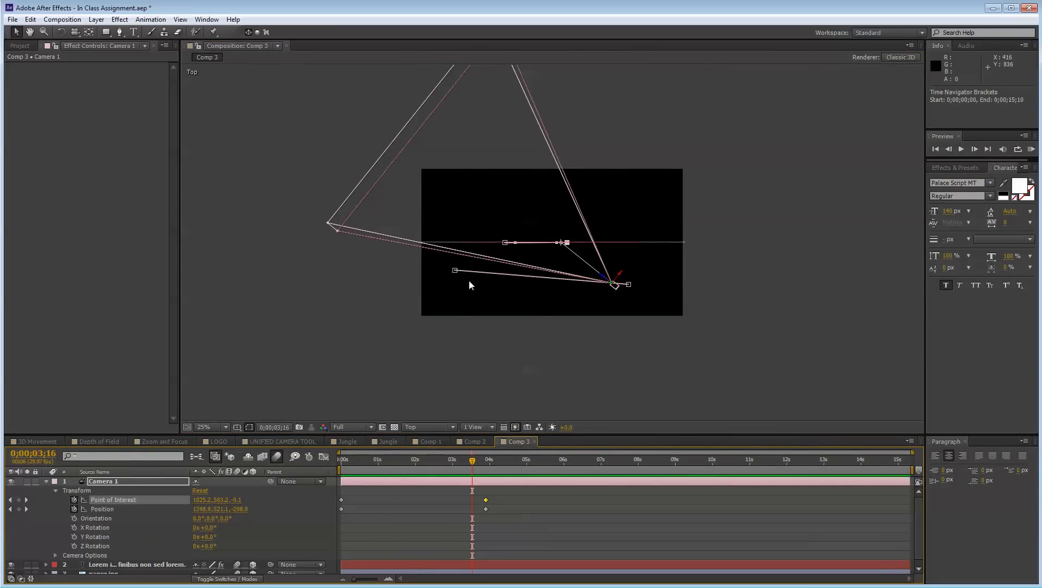
pyautogui.click(455, 271)
pyautogui.moveTo(483, 273); pyautogui.dragTo(506, 331)
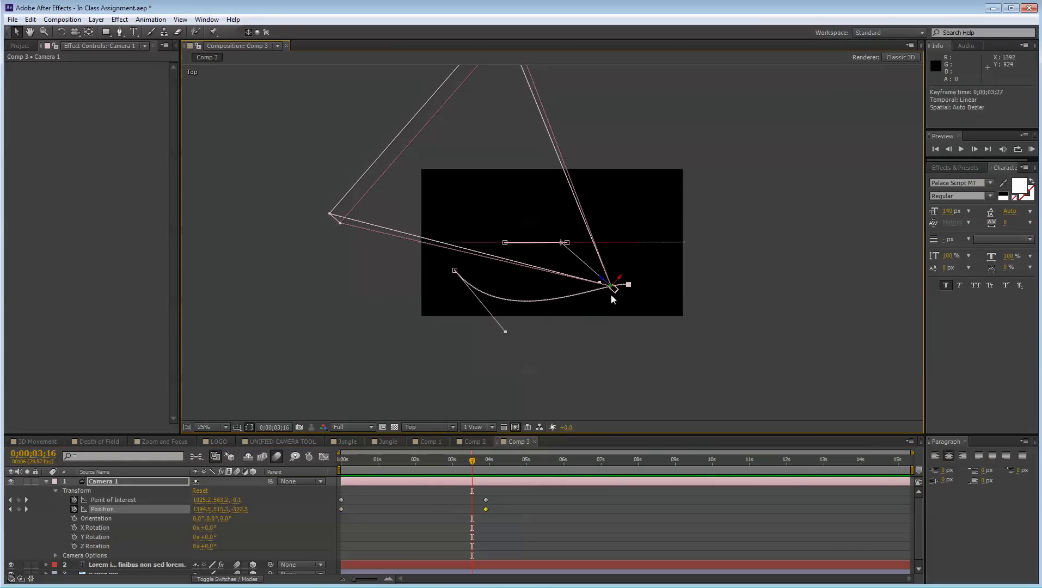
pyautogui.moveTo(610, 291); pyautogui.dragTo(586, 326)
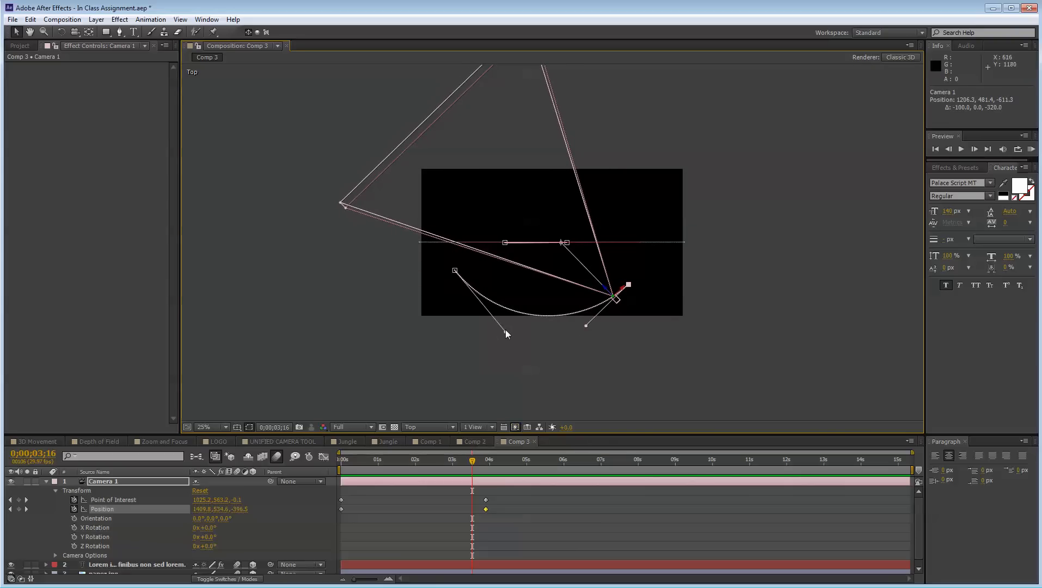
pyautogui.moveTo(506, 330); pyautogui.dragTo(479, 322)
# Return to the Active Camera view and scrub through the curved camera move
pyautogui.moveTo(472, 471); pyautogui.dragTo(356, 444)
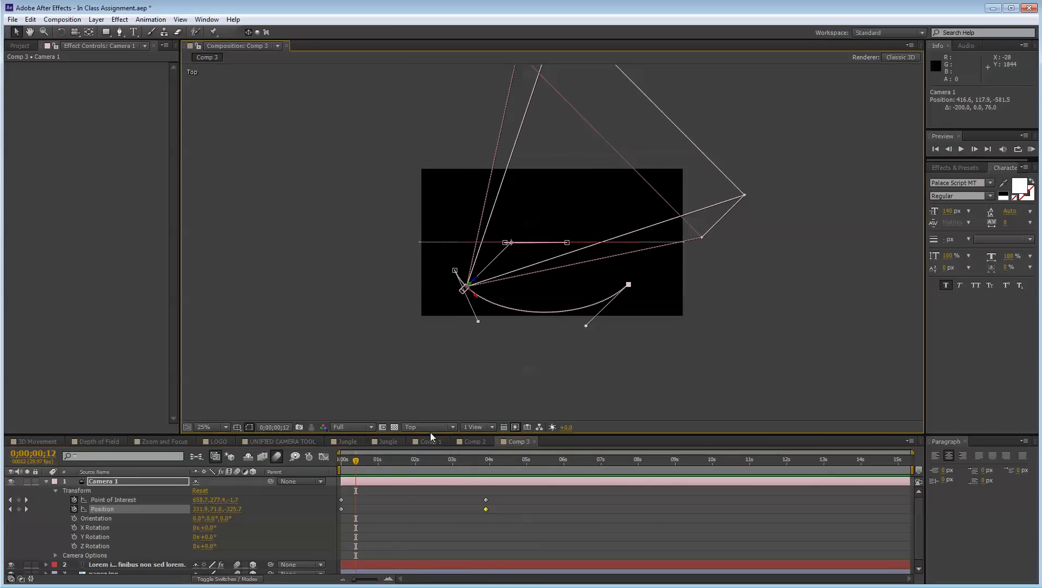
pyautogui.click(430, 428)
pyautogui.click(442, 436)
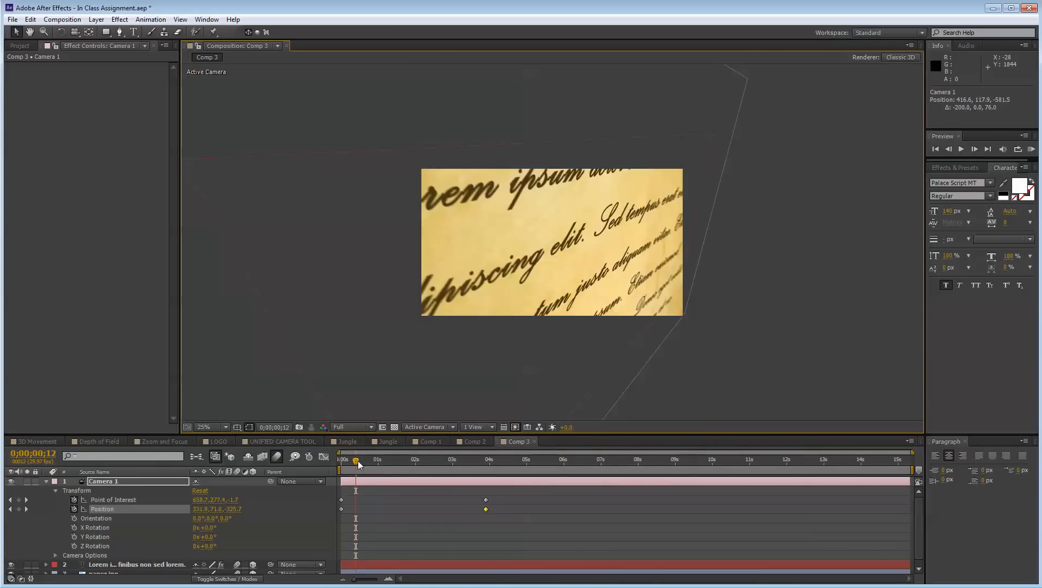
pyautogui.moveTo(357, 461); pyautogui.dragTo(461, 472)
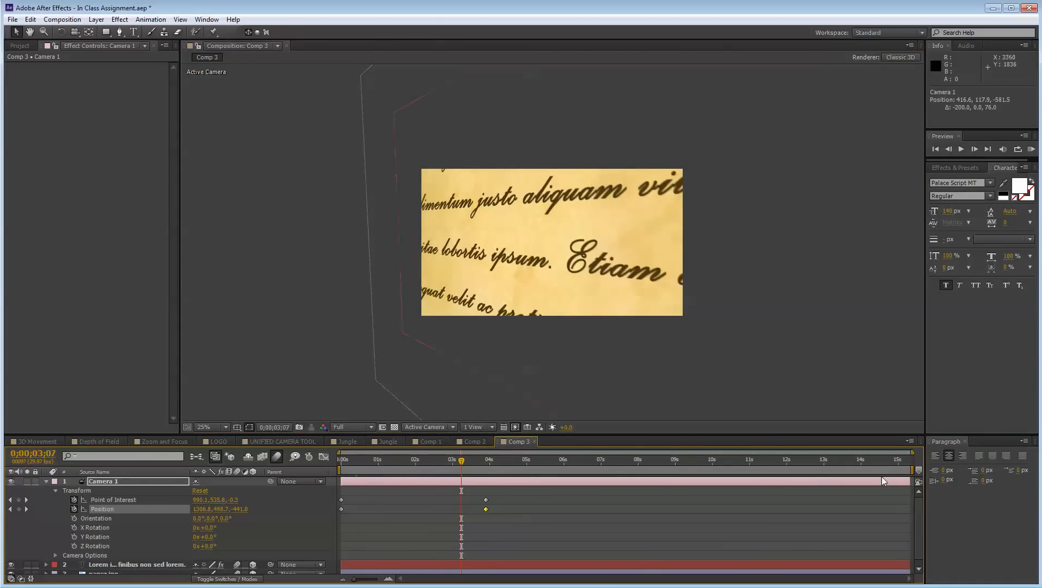
# End the work area just past 4 seconds and apply Easy Ease to all Point of Interest and Position keyframes
pyautogui.moveTo(913, 469); pyautogui.dragTo(299, 521)
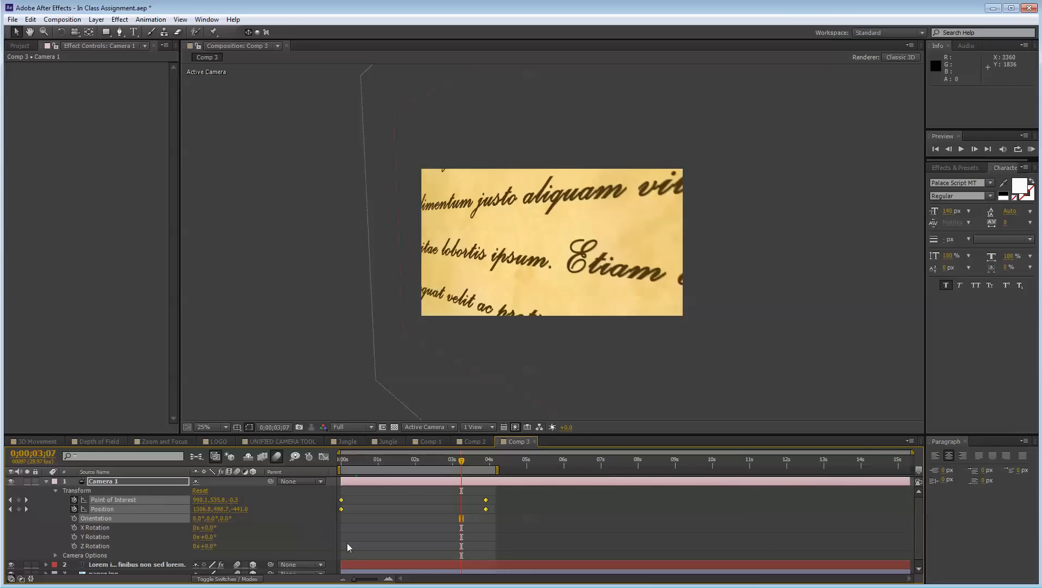
pyautogui.press('F9')
pyautogui.click(491, 527)
pyautogui.press('KP_0')
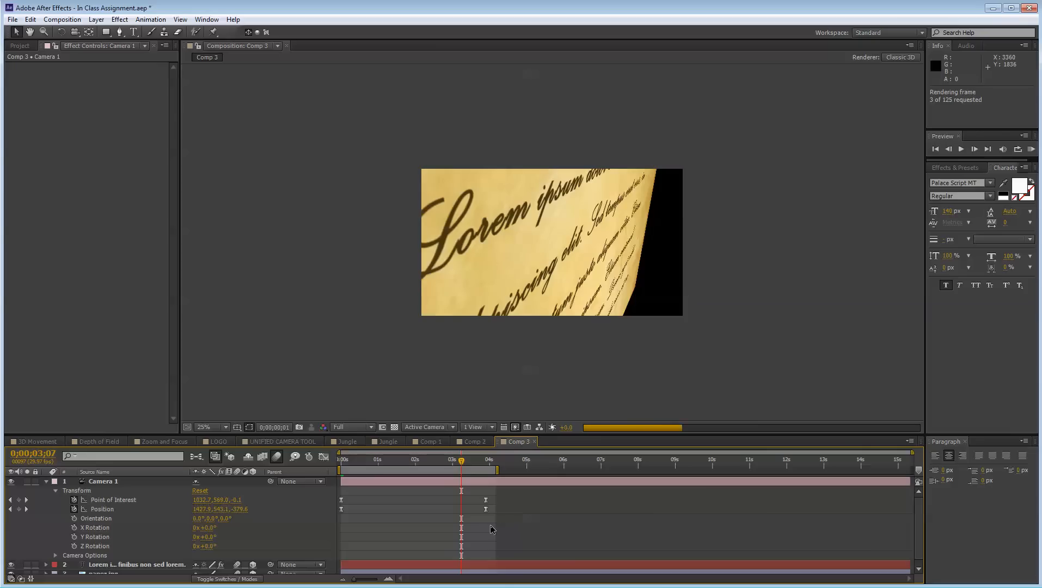
pyautogui.press('space')
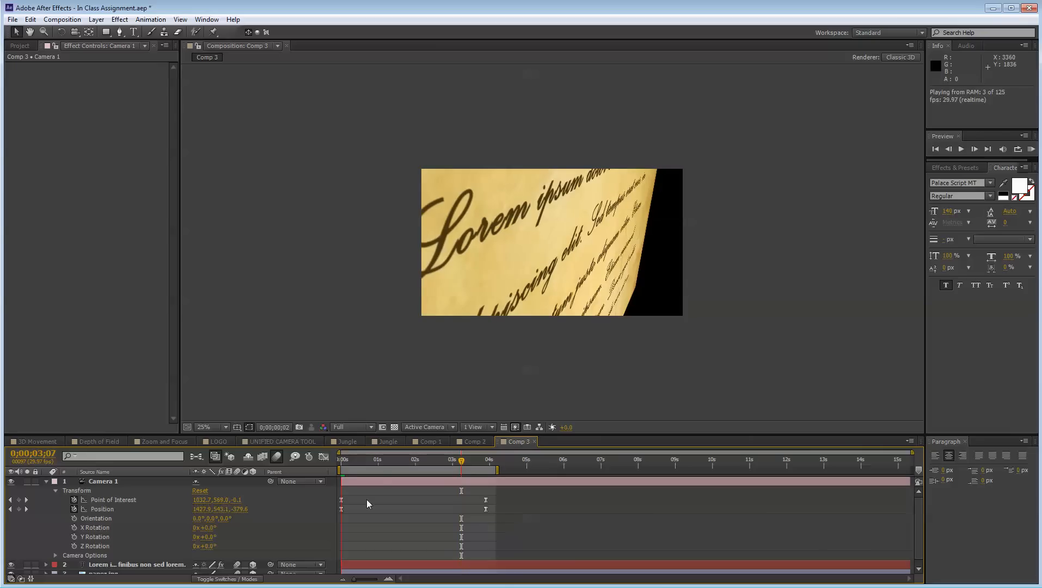
# At 0;00;00;00, orbit the camera to a Position of about 297, 64, -304
pyautogui.click(371, 458)
pyautogui.click(341, 461)
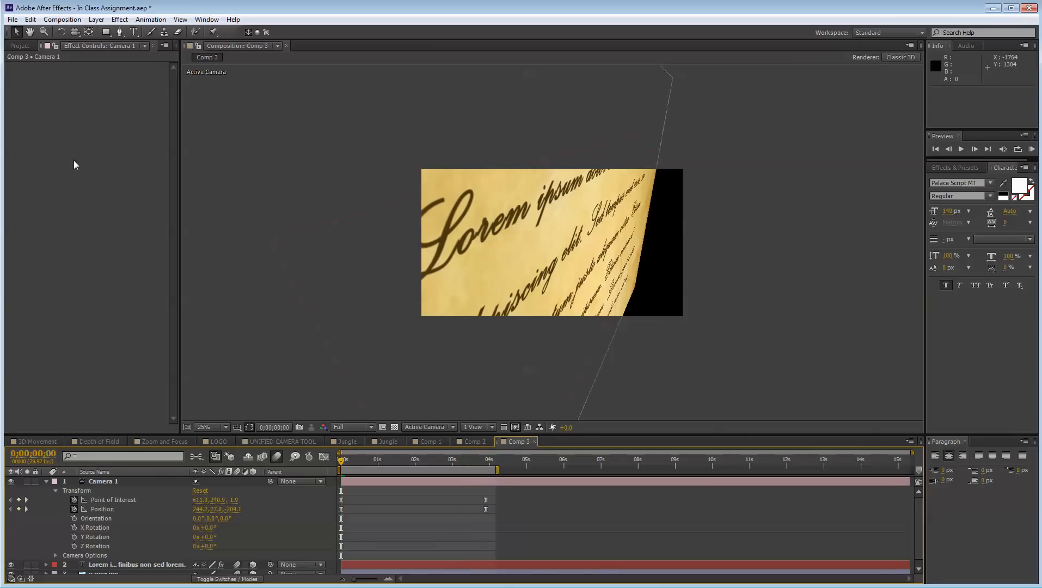
pyautogui.moveTo(76, 32); pyautogui.dragTo(100, 45)
pyautogui.moveTo(539, 231); pyautogui.dragTo(526, 245)
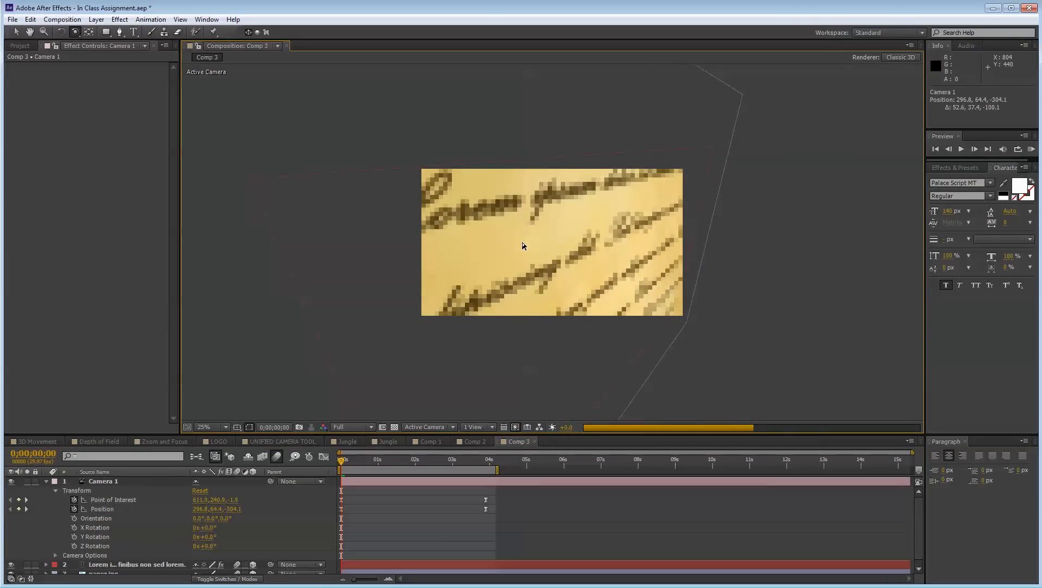
# At 0;00;03;27, orbit the camera to a Position of about 1449, 534, -387
pyautogui.moveTo(353, 459); pyautogui.dragTo(457, 475)
pyautogui.moveTo(478, 482); pyautogui.dragTo(485, 483)
pyautogui.moveTo(440, 297); pyautogui.dragTo(542, 279)
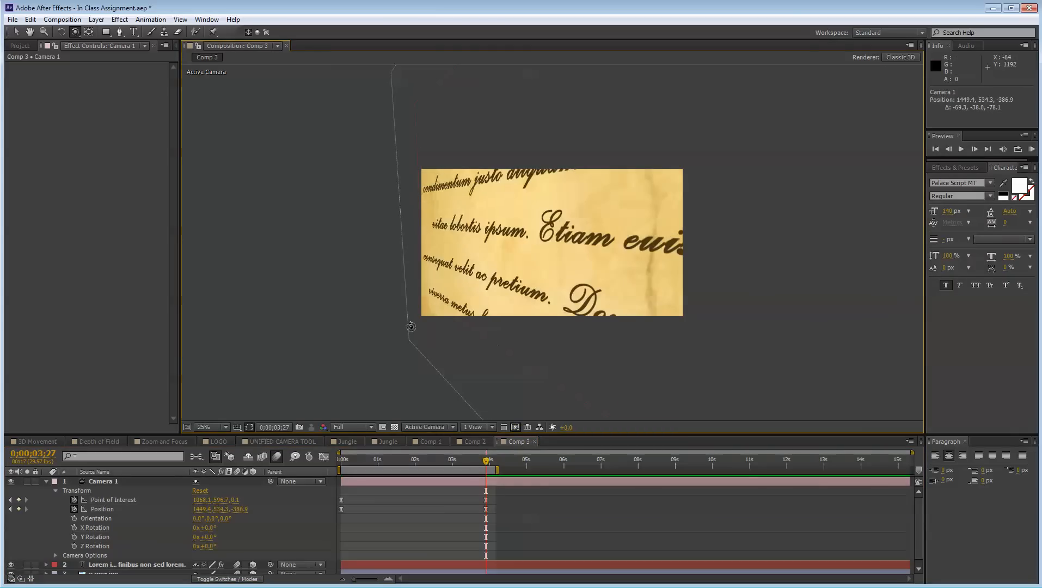
# Delete the camera's Point of Interest and Position keyframes at 0;00;03;27
pyautogui.moveTo(485, 468); pyautogui.dragTo(340, 447)
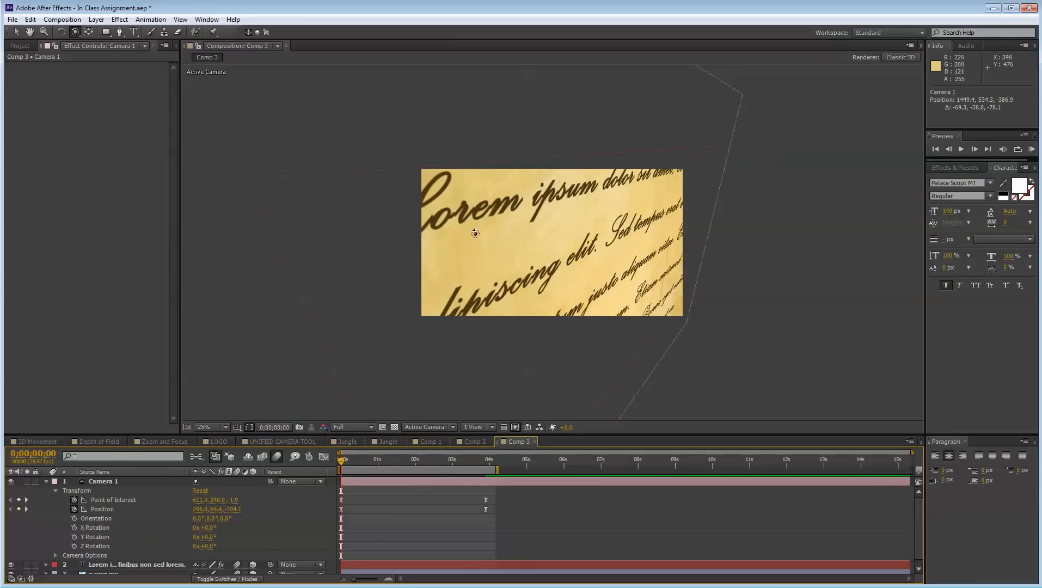
pyautogui.moveTo(480, 493); pyautogui.dragTo(508, 534)
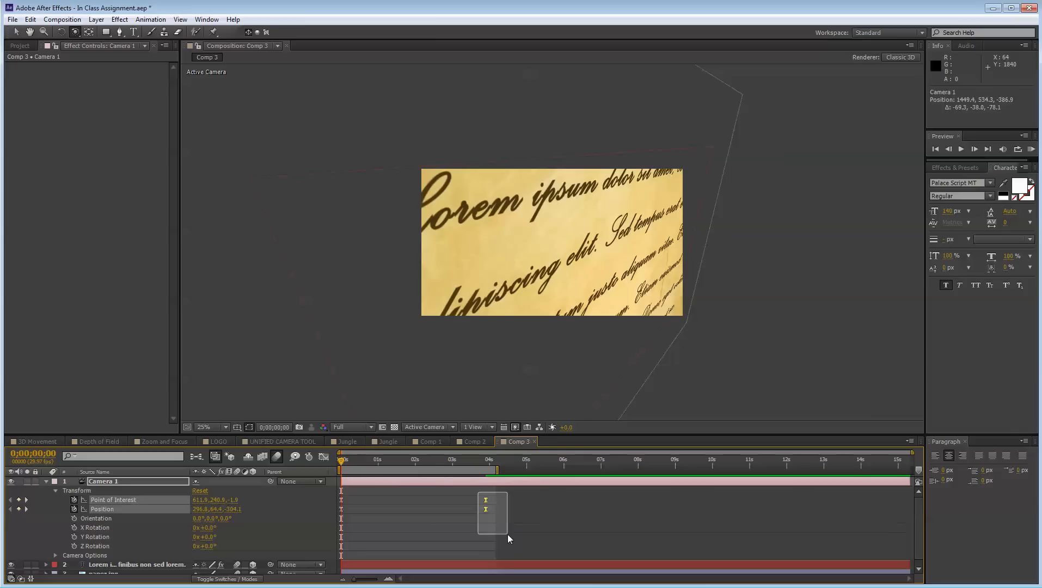
pyautogui.press('Delete')
# At 0;00;03;22, try reframing the lower text lines with the Unified Camera Tool, at a Position of about 748, 528, -372
pyautogui.moveTo(451, 462); pyautogui.dragTo(469, 467)
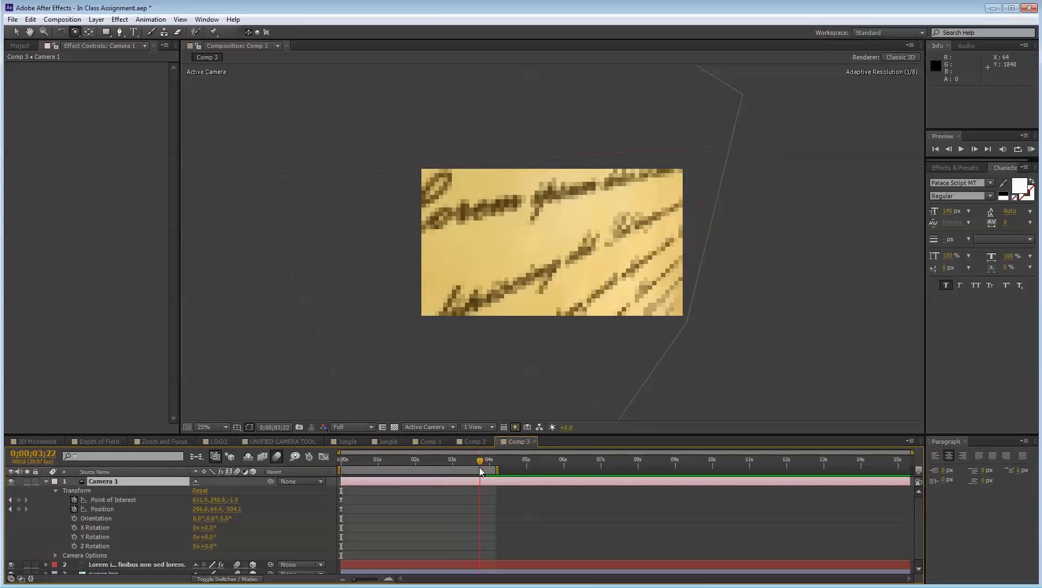
pyautogui.click(75, 32)
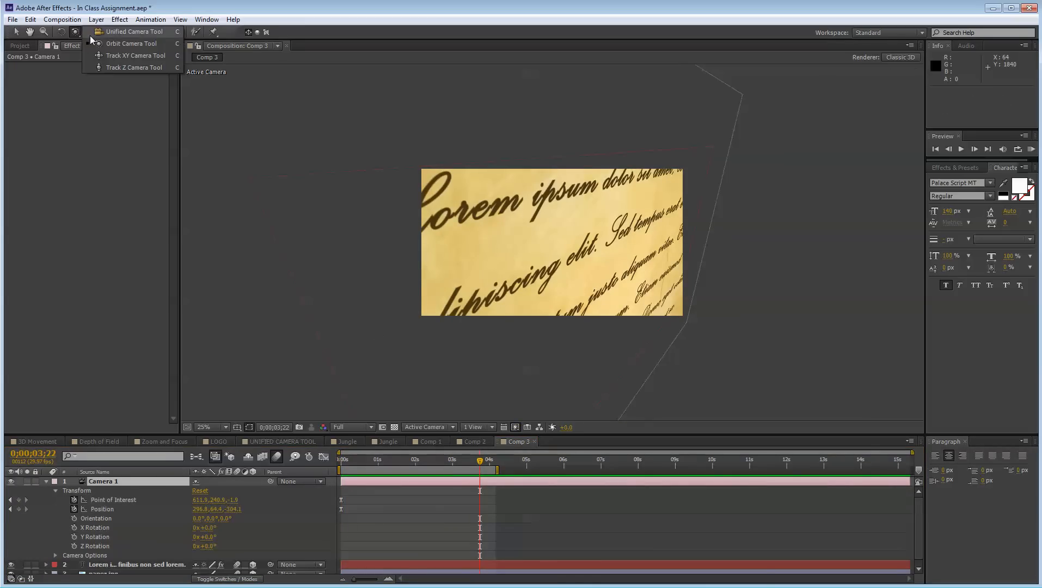
pyautogui.click(91, 32)
pyautogui.moveTo(538, 289); pyautogui.dragTo(351, 99)
pyautogui.hotkey('ctrl', 'z')
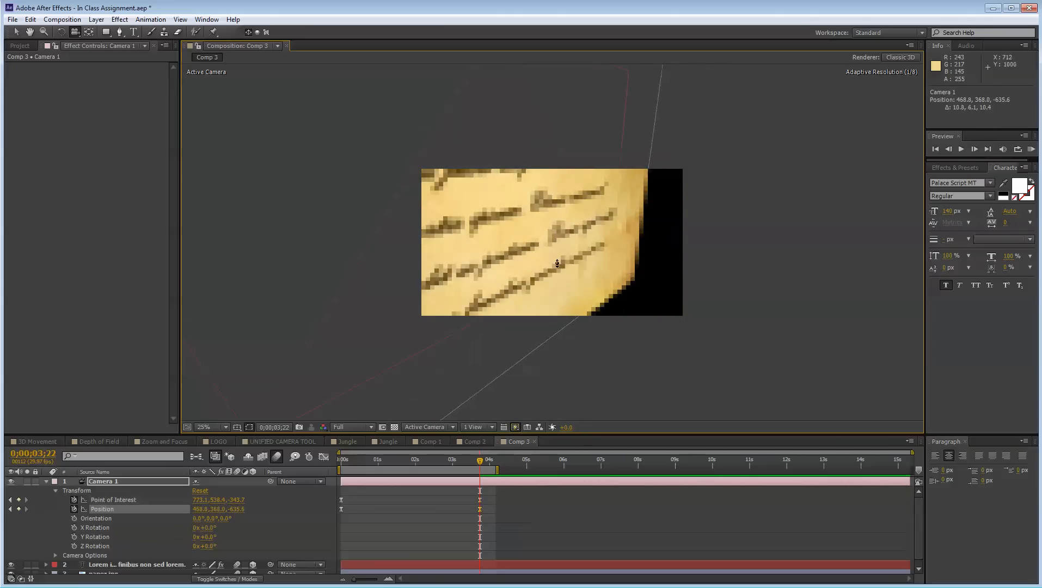
pyautogui.moveTo(557, 263); pyautogui.dragTo(547, 222)
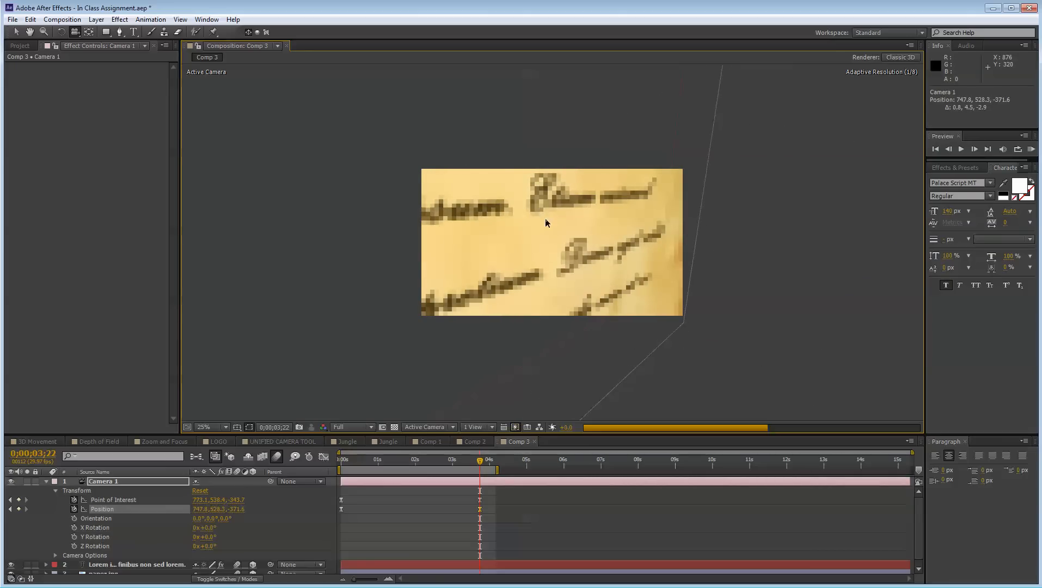
# Undo the last camera moves and remove the camera keyframes at 0;00;03;22
pyautogui.moveTo(479, 467); pyautogui.dragTo(469, 537)
pyautogui.hotkey('ctrl', 'z')
pyautogui.hotkey('ctrl', 'z')
pyautogui.hotkey('ctrl', 'z')
pyautogui.press('Delete')
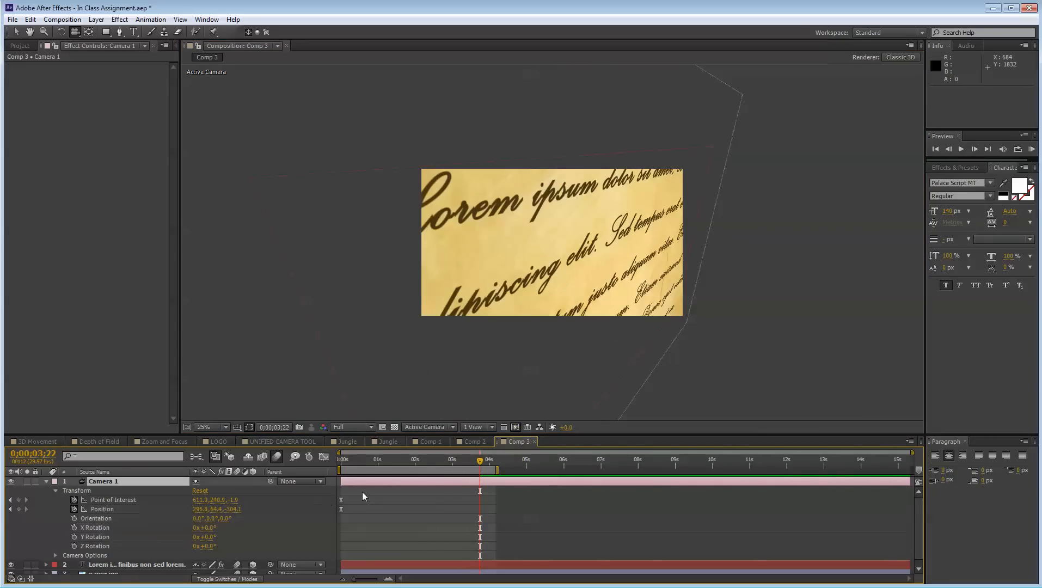
# Convert the Point of Interest and Position keyframes at 0;00;00;00 back to linear
pyautogui.moveTo(361, 491); pyautogui.dragTo(331, 519)
pyautogui.press('Home')
pyautogui.press('Delete')
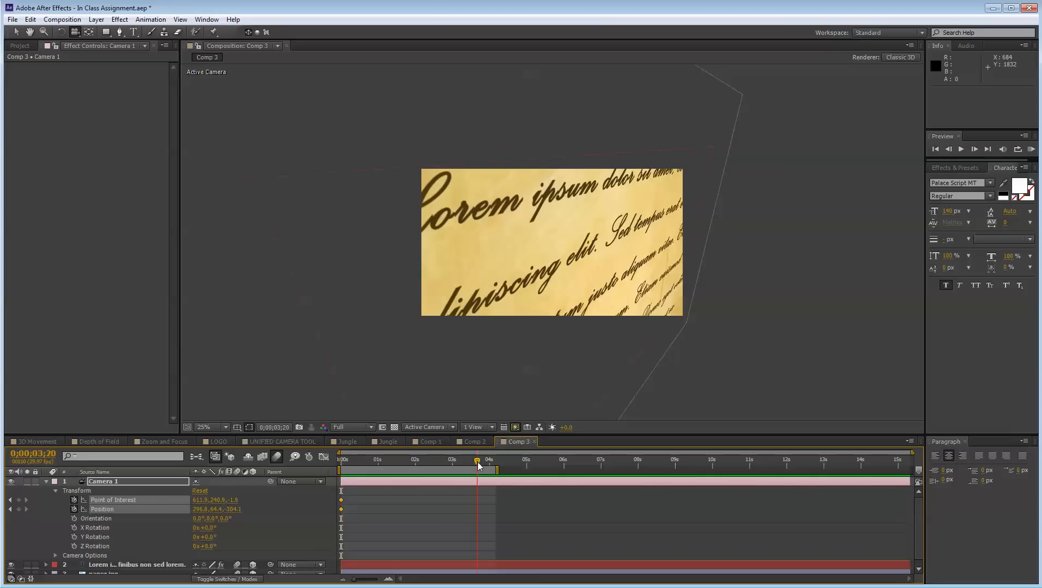
# At 0;00;03;23, track the camera across the page and in toward the Donec line, to a Position of about 832, 543, -226
pyautogui.moveTo(478, 462); pyautogui.dragTo(481, 462)
pyautogui.moveTo(79, 39); pyautogui.dragTo(102, 55)
pyautogui.moveTo(692, 276); pyautogui.dragTo(525, 135)
pyautogui.moveTo(76, 33); pyautogui.dragTo(114, 69)
pyautogui.moveTo(652, 294); pyautogui.dragTo(633, 117)
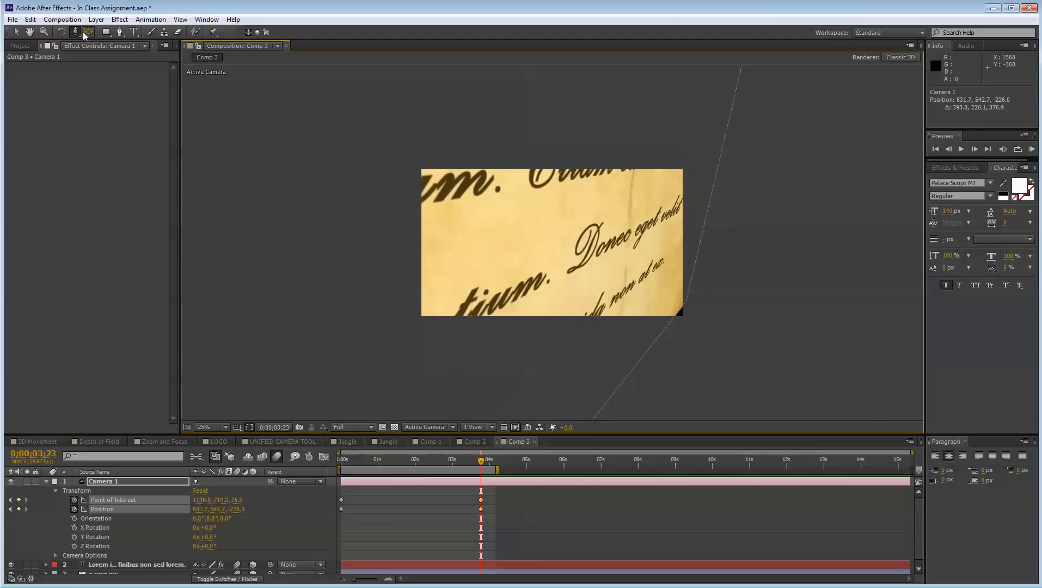
# Orbit the end view at 0;00;03;23 to a camera Position of about 826, 621, -254
pyautogui.click(94, 45)
pyautogui.moveTo(643, 259); pyautogui.dragTo(642, 254)
pyautogui.press('v')
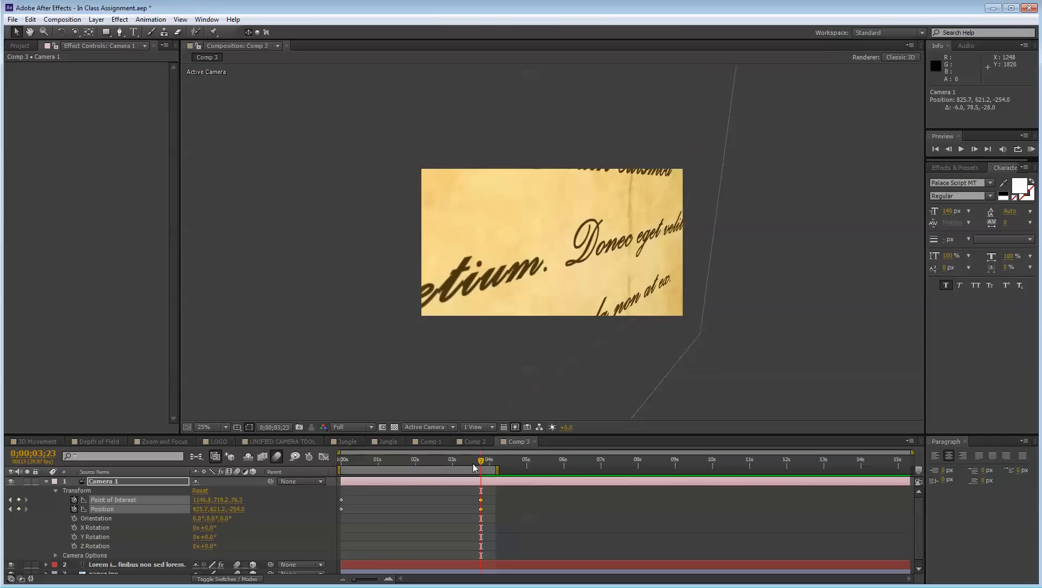
pyautogui.moveTo(474, 464)
pyautogui.mouseDown()
pyautogui.moveTo(349, 463)
pyautogui.moveTo(323, 443)
pyautogui.moveTo(382, 460)
pyautogui.moveTo(476, 459)
pyautogui.mouseUp()
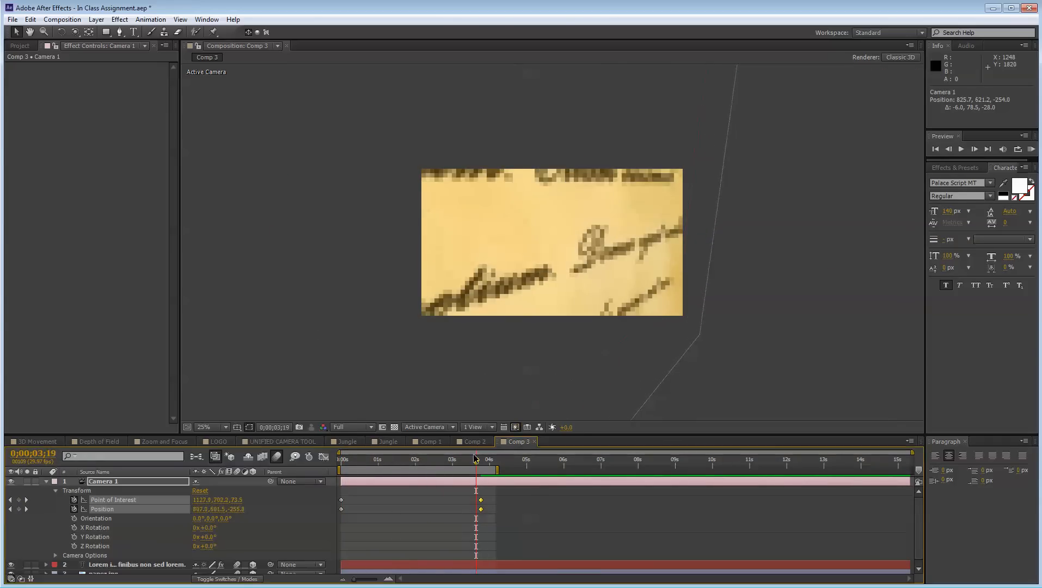
# Set the composition view to Fit up to 100% and start a RAM preview of the camera move
pyautogui.click(222, 429)
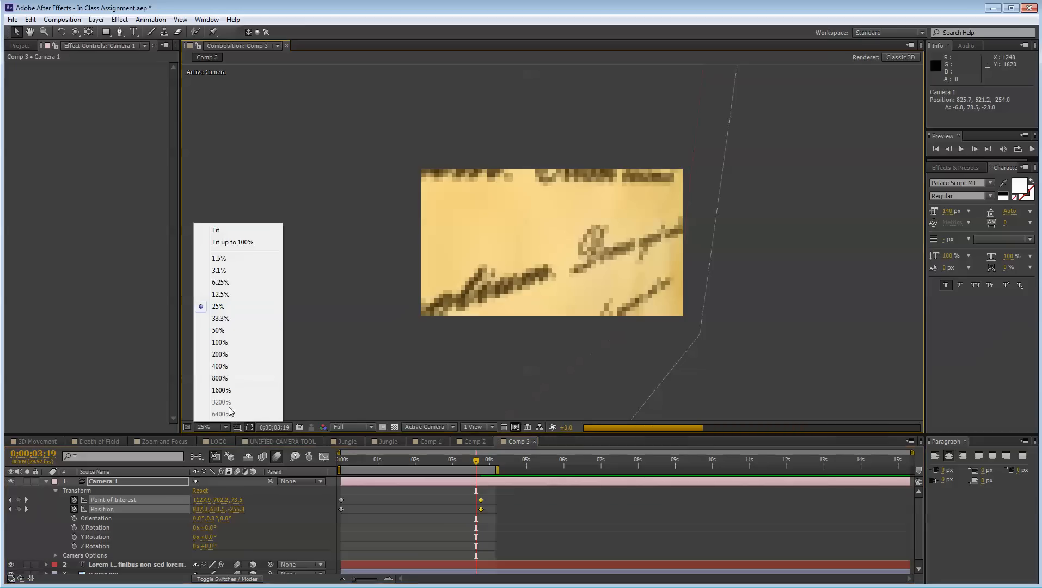
pyautogui.click(235, 242)
pyautogui.click(431, 566)
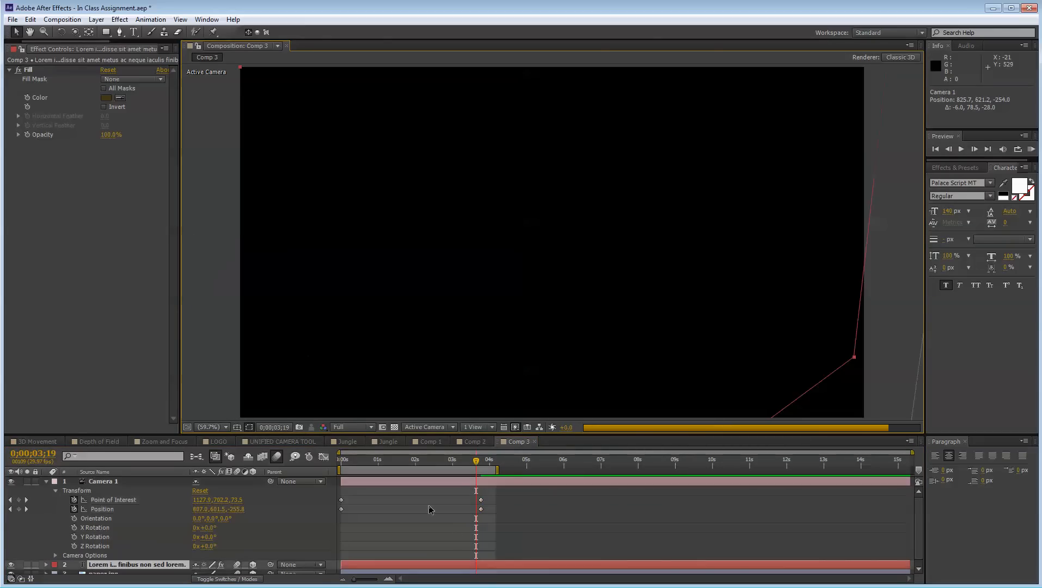
pyautogui.click(484, 534)
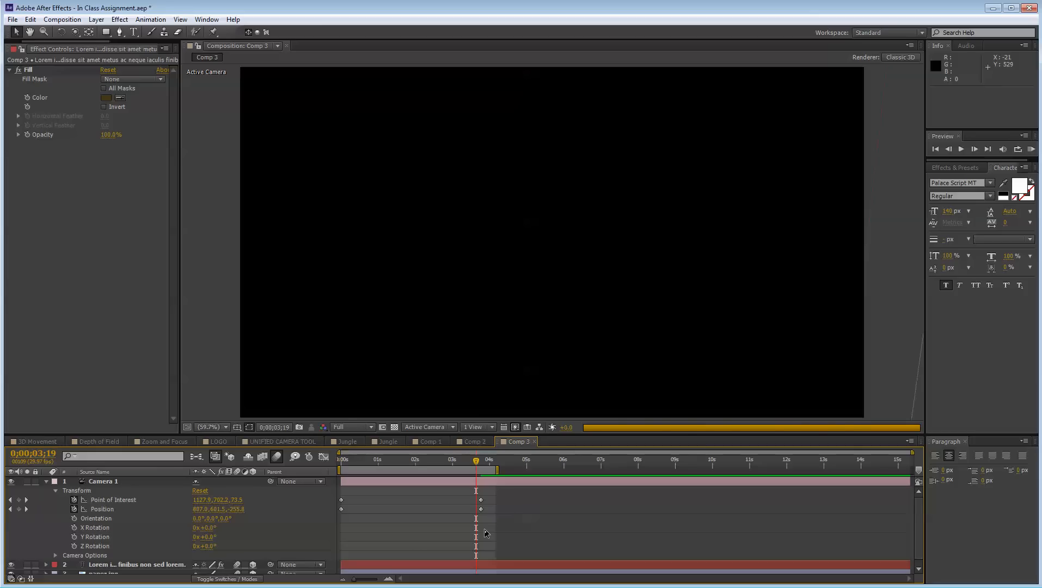
pyautogui.press('KP_0')
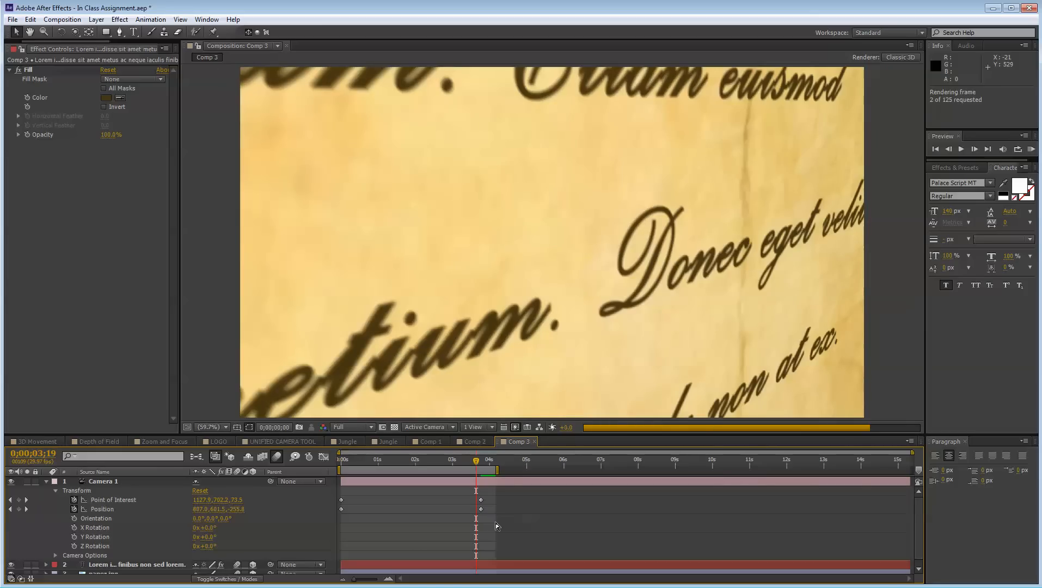
# Stop the preview and set the composition's preview resolution to Half
pyautogui.click(340, 427)
pyautogui.click(344, 428)
pyautogui.click(358, 459)
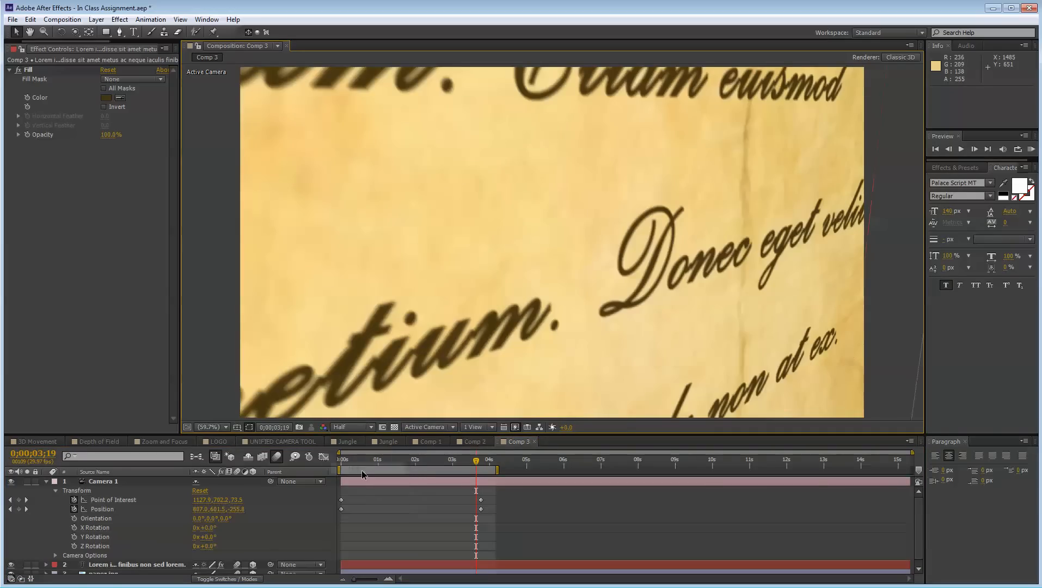
# Run a RAM preview of the camera move, stop it, and play the composition again from the first frame
pyautogui.press('KP_0')
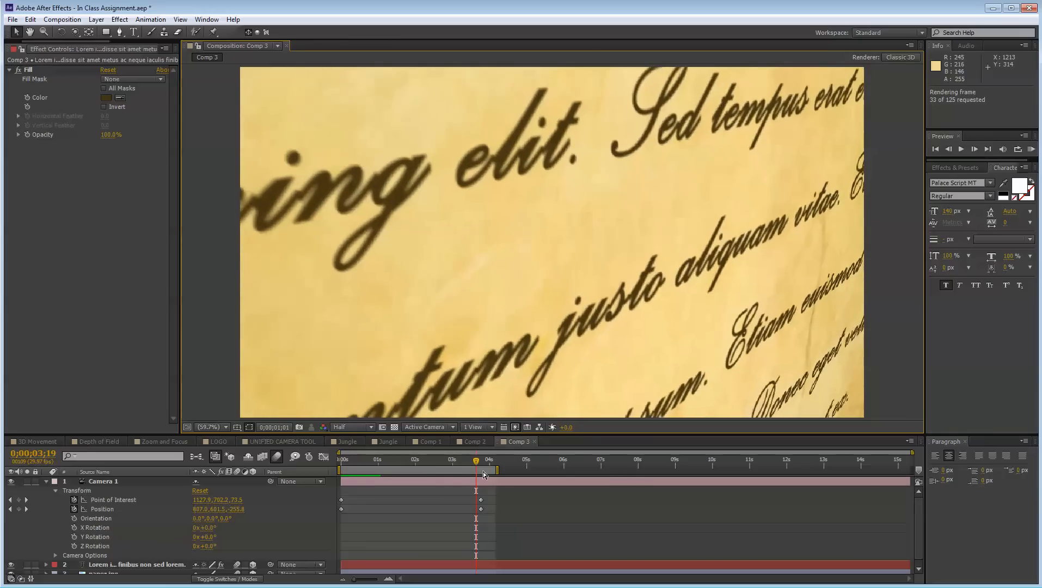
pyautogui.press('space')
pyautogui.press('space')
pyautogui.moveTo(354, 463); pyautogui.dragTo(338, 463)
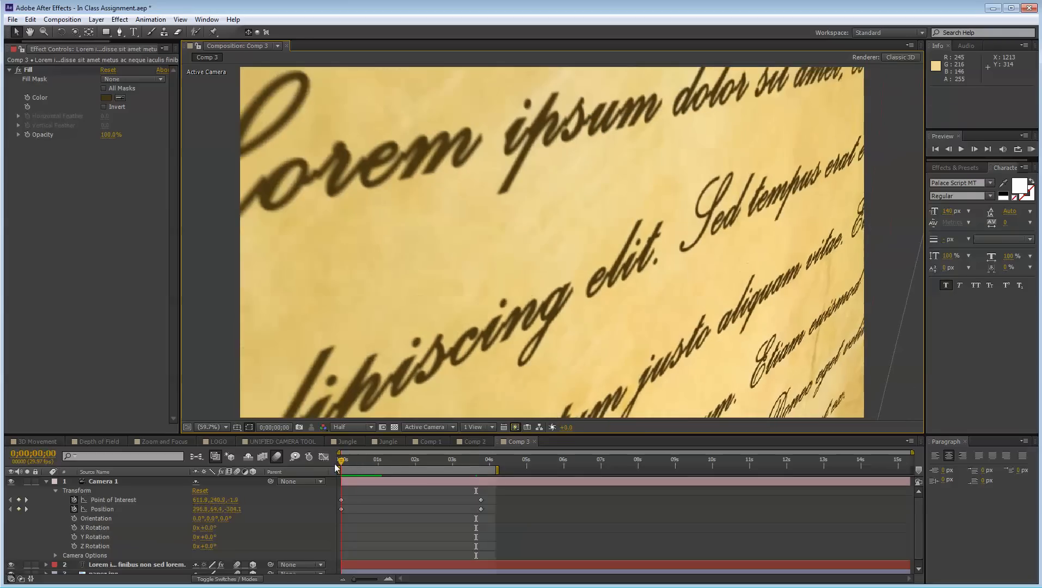
pyautogui.press('space')
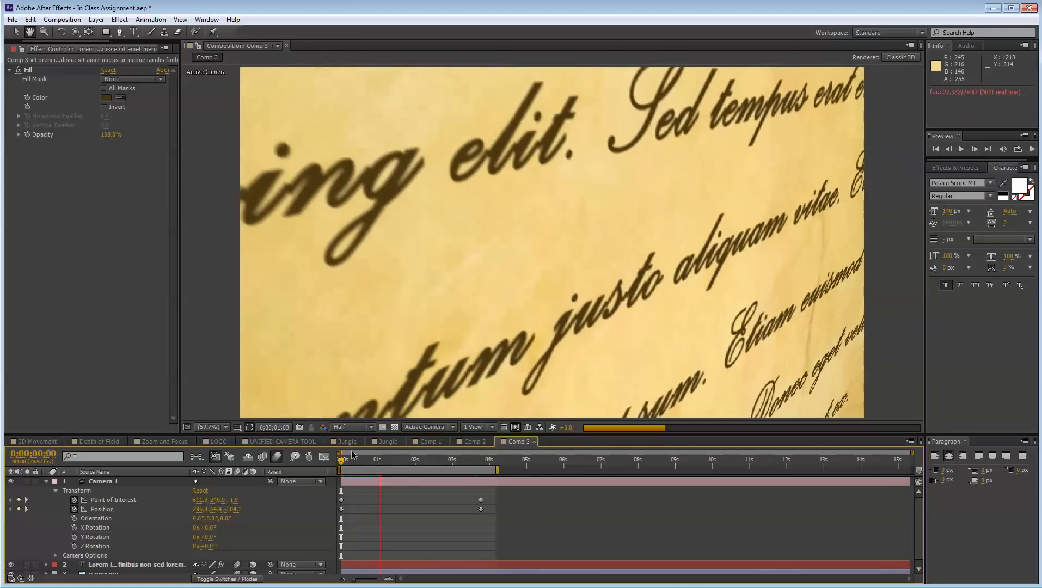
# In Camera 1's camera options, raise the Aperture to 147.7 pixels for a stronger depth-of-field blur
pyautogui.click(55, 490)
pyautogui.click(55, 500)
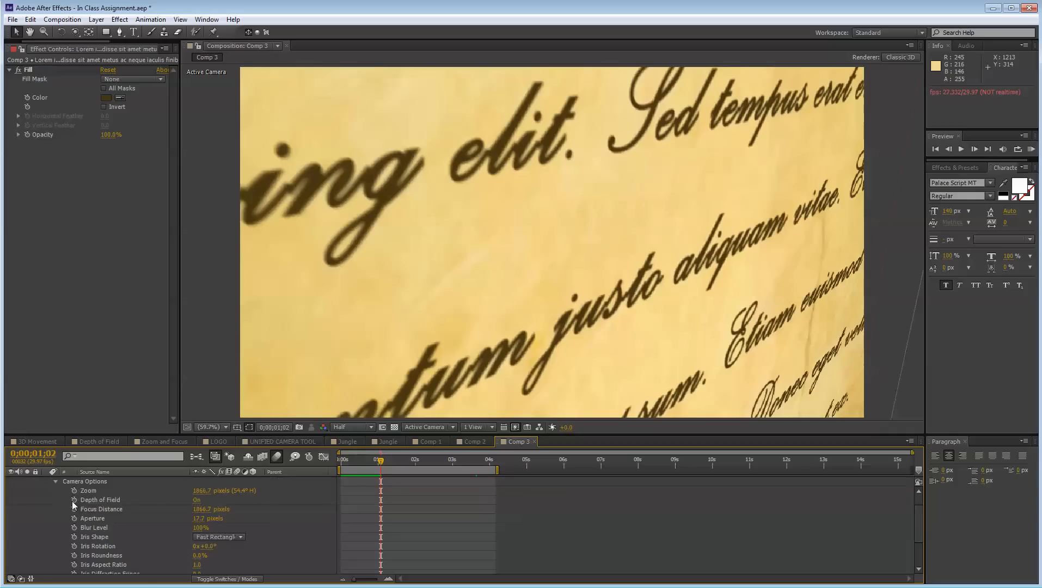
pyautogui.click(101, 500)
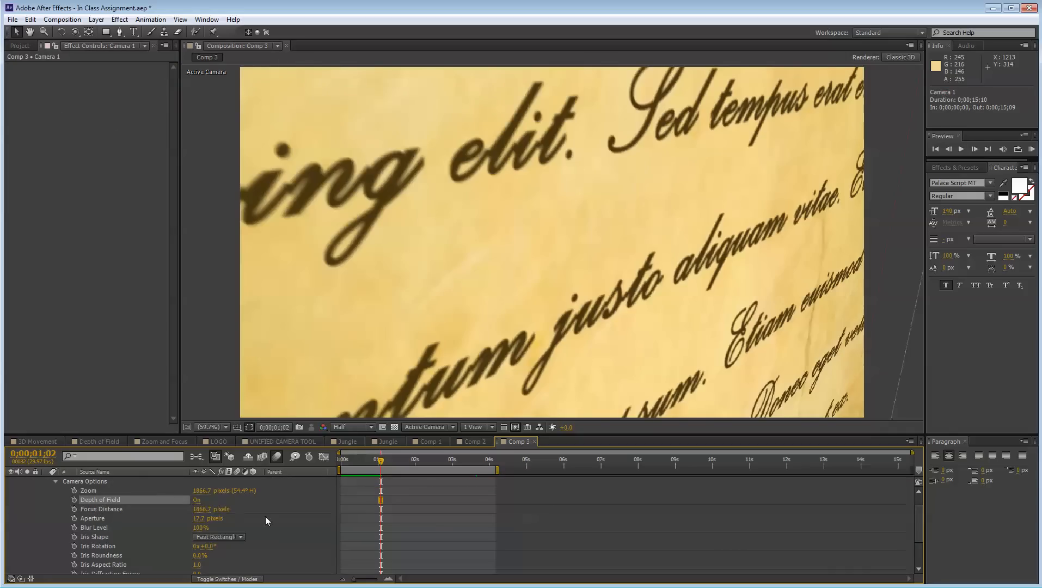
pyautogui.moveTo(199, 519); pyautogui.dragTo(263, 516)
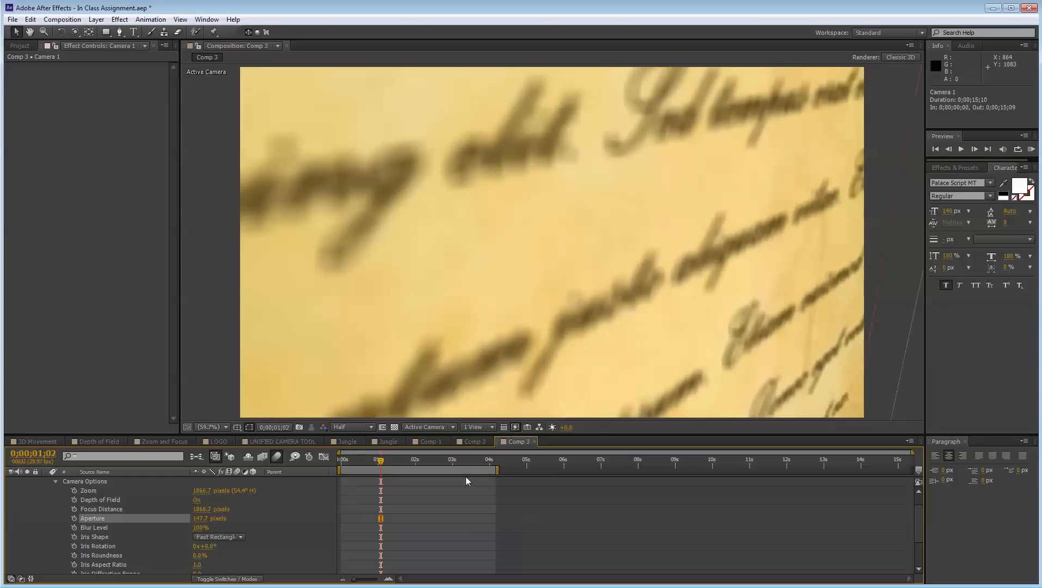
# In the Top view, set Camera 1's Focus Distance to 437 pixels, bringing the focal plane to the point of interest
pyautogui.click(117, 509)
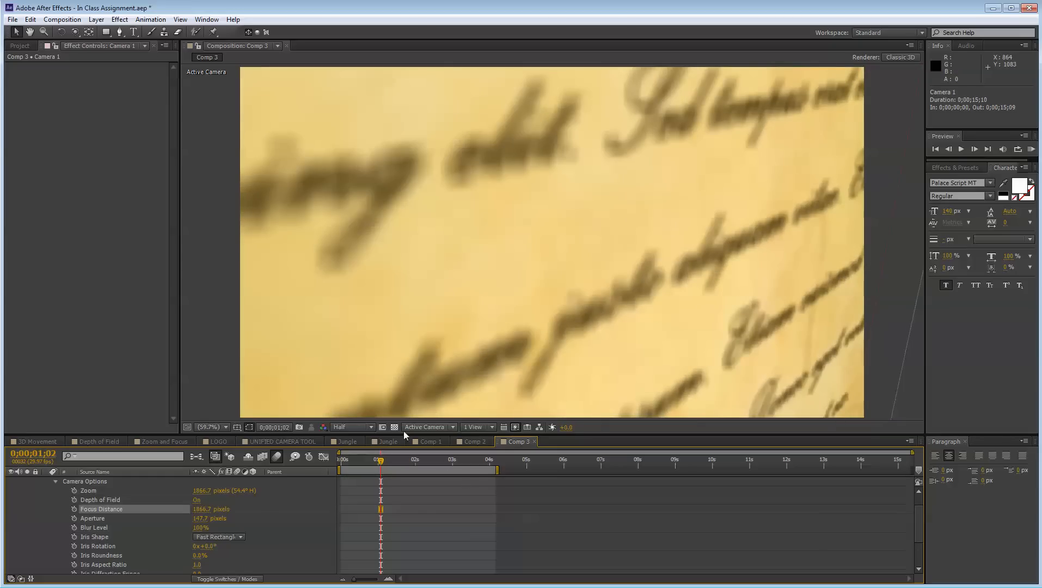
pyautogui.click(430, 428)
pyautogui.click(434, 498)
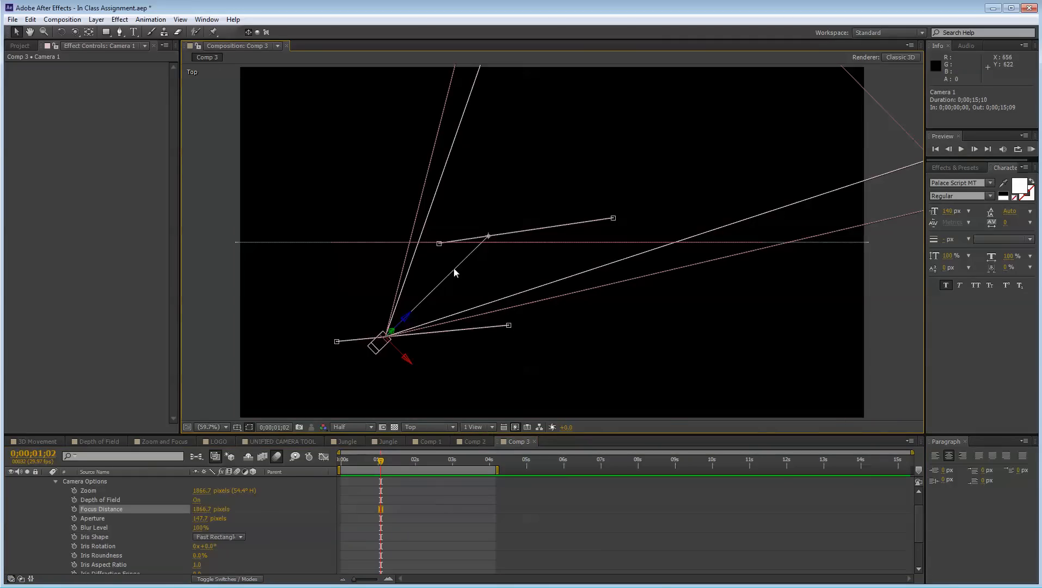
pyautogui.scroll(-3, 452, 264)
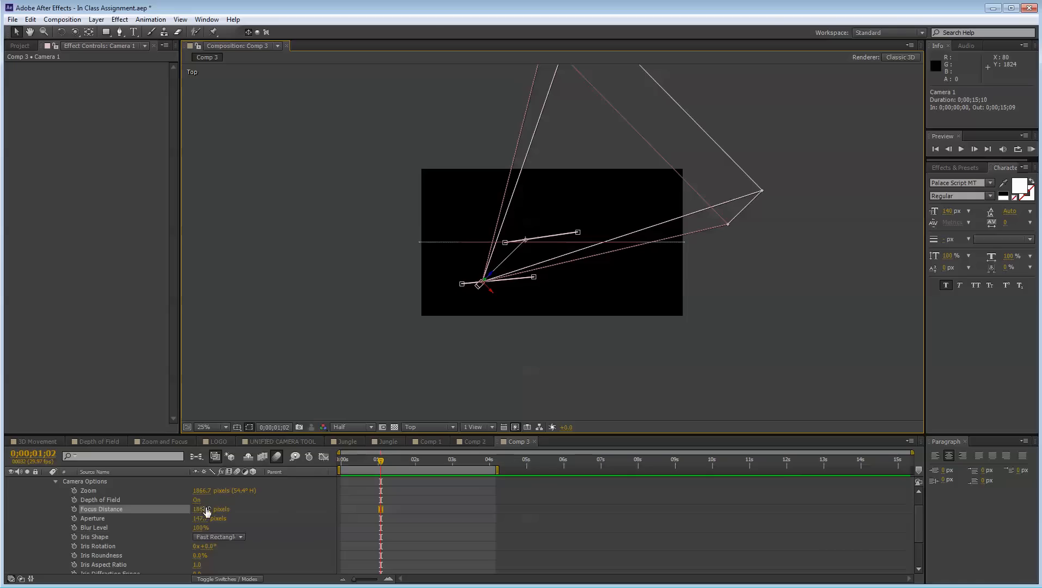
pyautogui.moveTo(206, 510); pyautogui.dragTo(146, 520)
pyautogui.press('/')
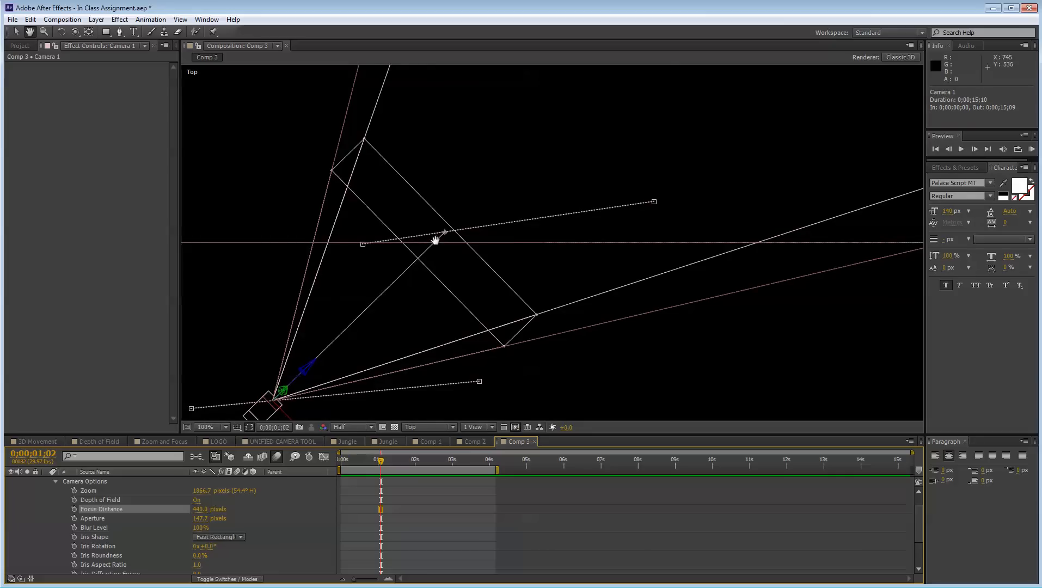
pyautogui.moveTo(436, 237); pyautogui.dragTo(505, 235)
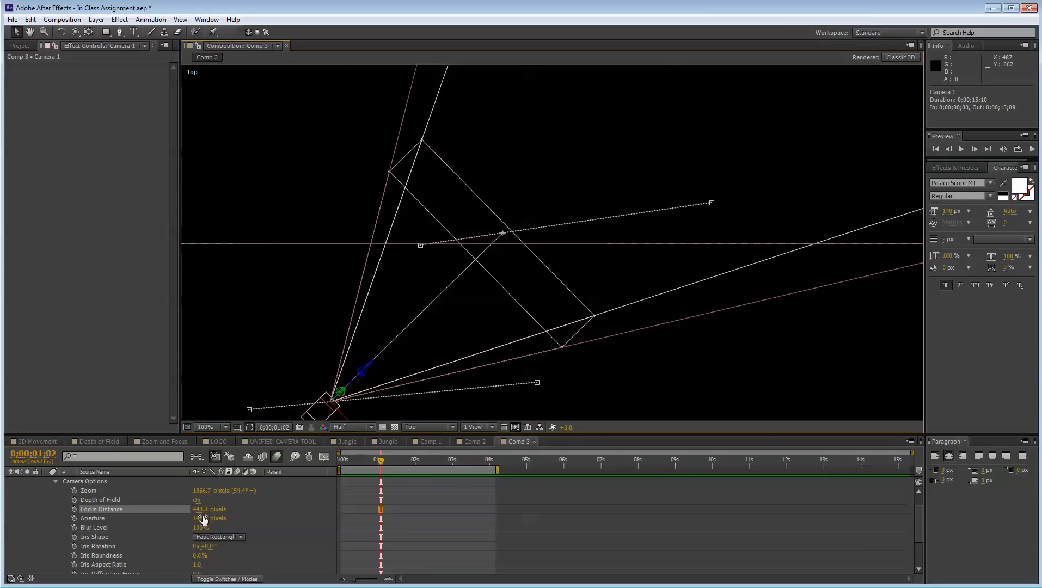
pyautogui.moveTo(201, 509); pyautogui.dragTo(200, 508)
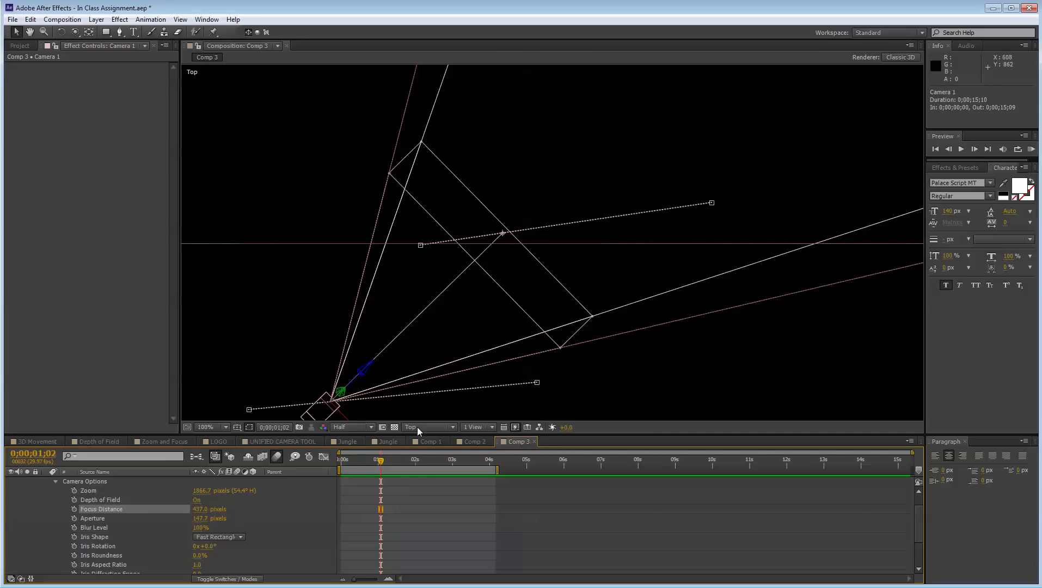
# Return the composition to the Active Camera view and fit it up to 100%
pyautogui.click(449, 427)
pyautogui.click(456, 437)
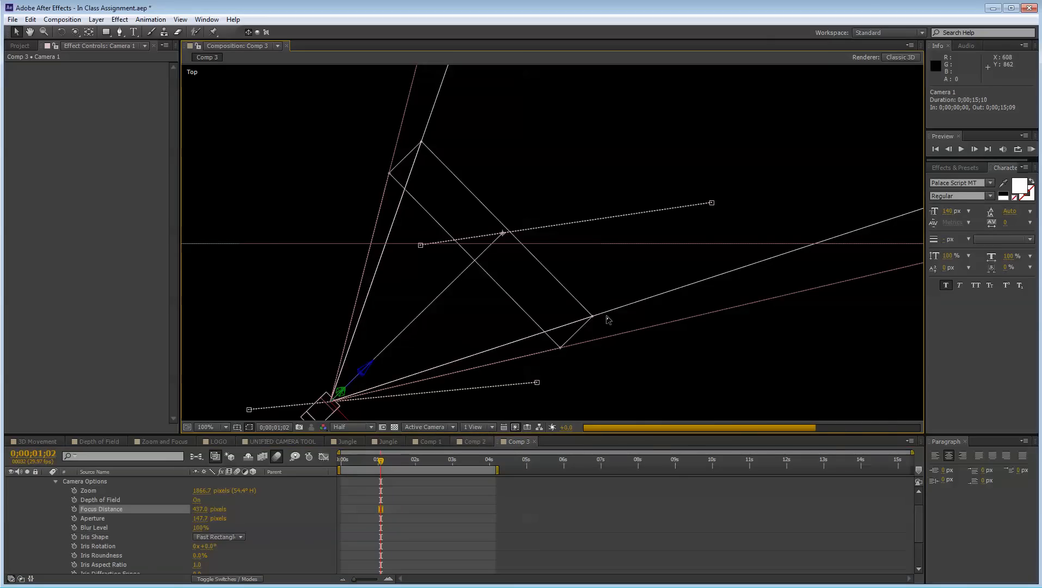
pyautogui.scroll(-3, 643, 298)
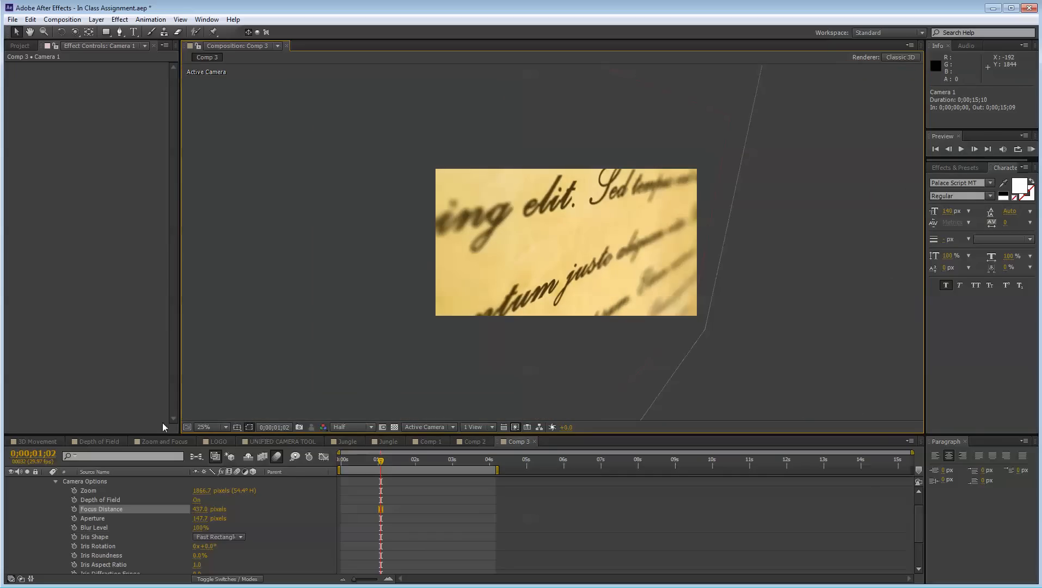
pyautogui.click(206, 427)
pyautogui.click(234, 242)
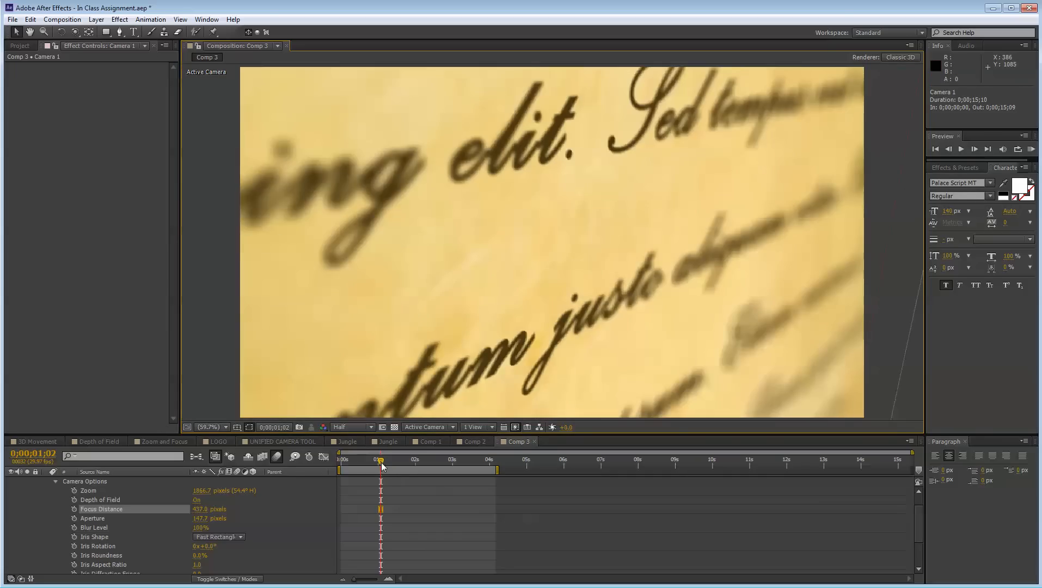
# Scrub the camera move to check the depth of field, collapse Camera 1's properties, and play from near the start
pyautogui.moveTo(381, 465); pyautogui.dragTo(477, 464)
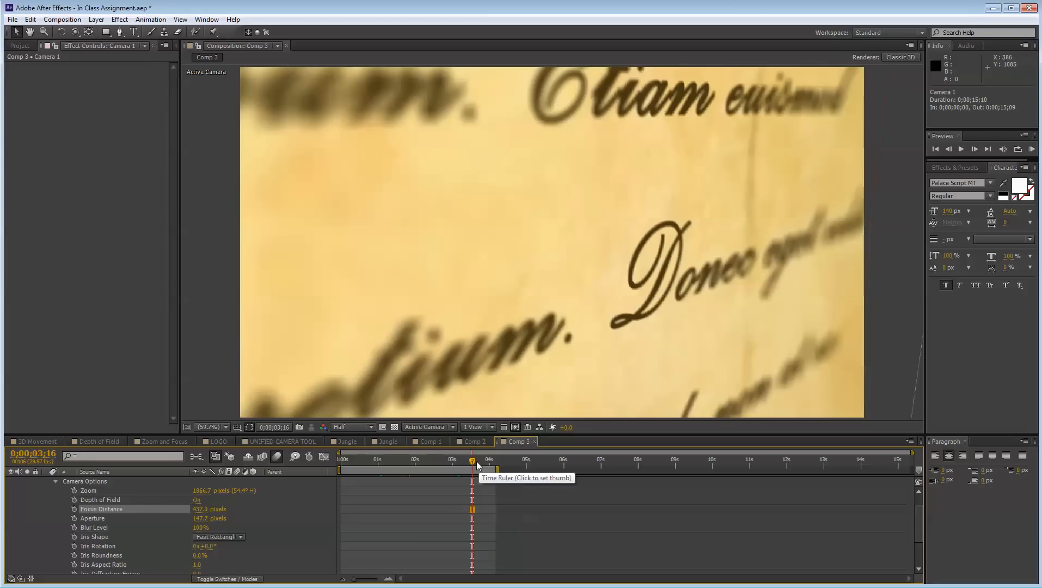
pyautogui.scroll(1, 67, 493)
pyautogui.click(55, 500)
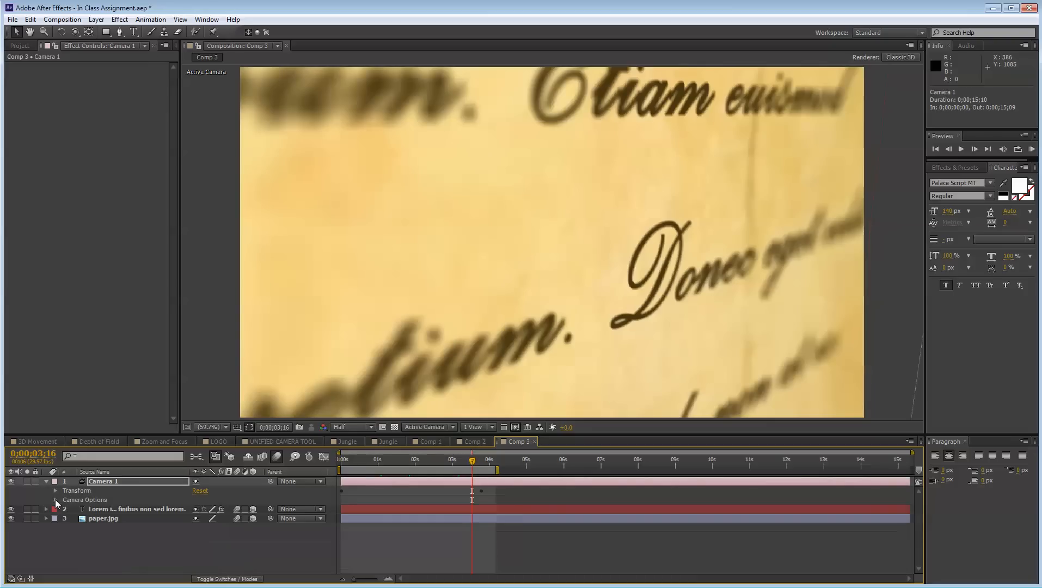
pyautogui.click(83, 550)
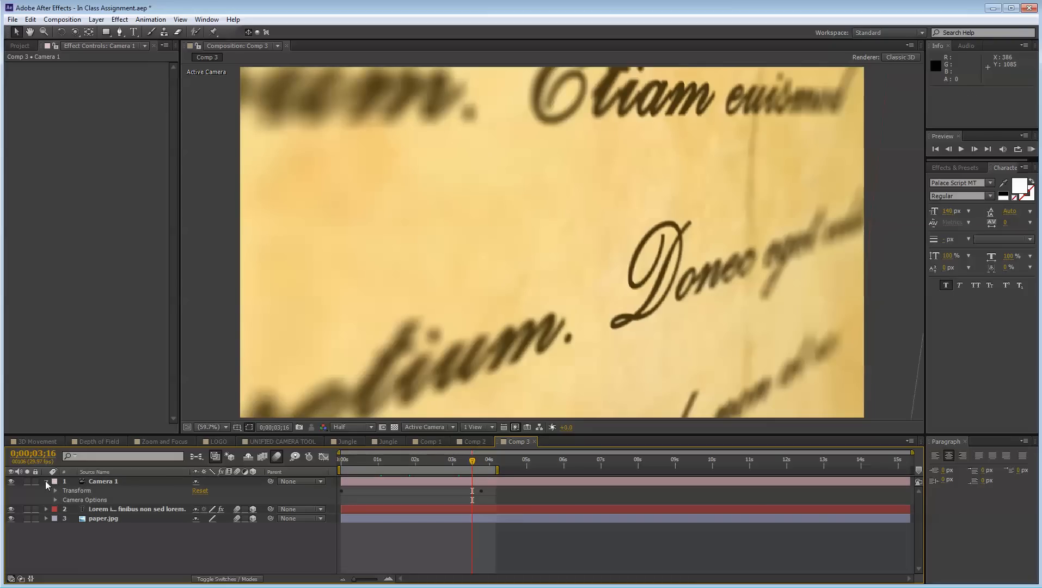
pyautogui.click(46, 481)
pyautogui.moveTo(457, 461); pyautogui.dragTo(347, 442)
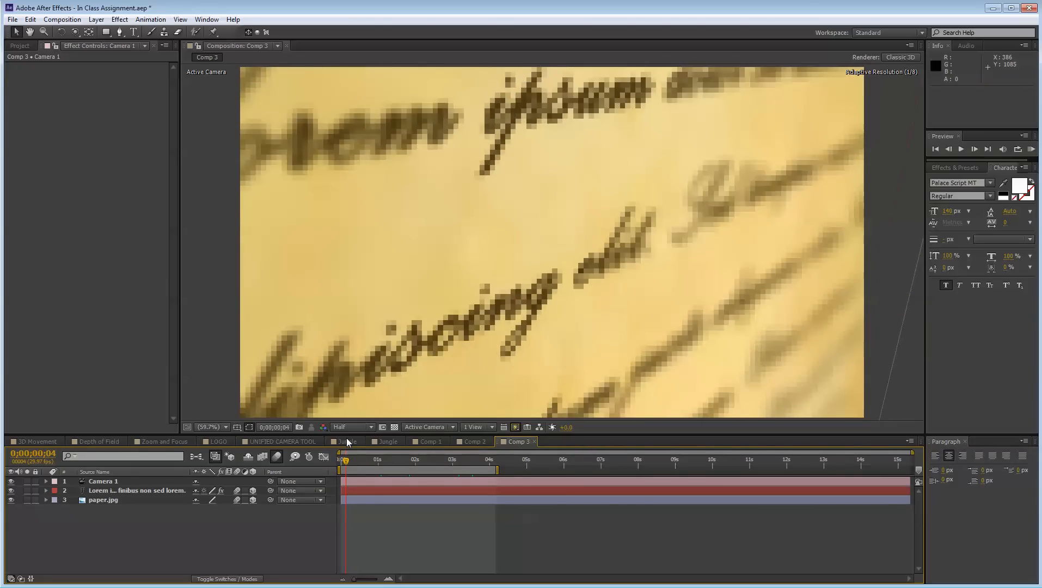
pyautogui.press('space')
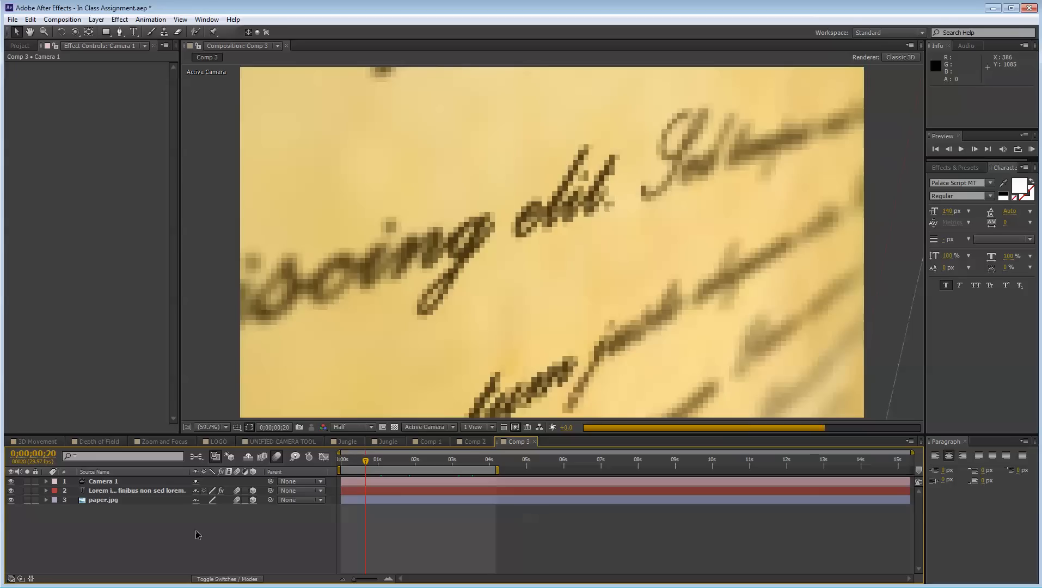
# Add a new adjustment layer above the camera, text and paper layers and leave it selected
pyautogui.rightClick(106, 525)
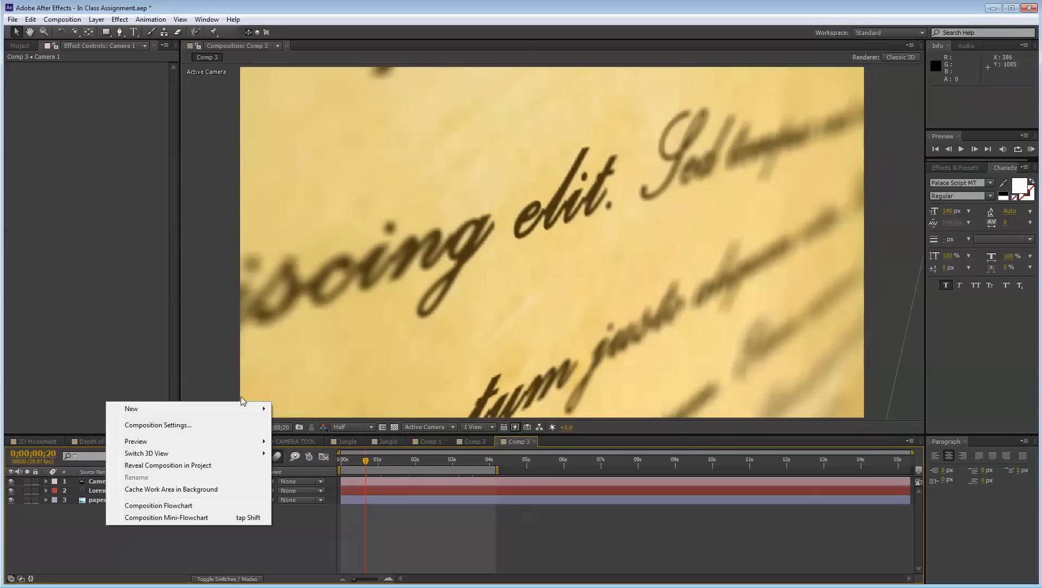
pyautogui.moveTo(239, 409)
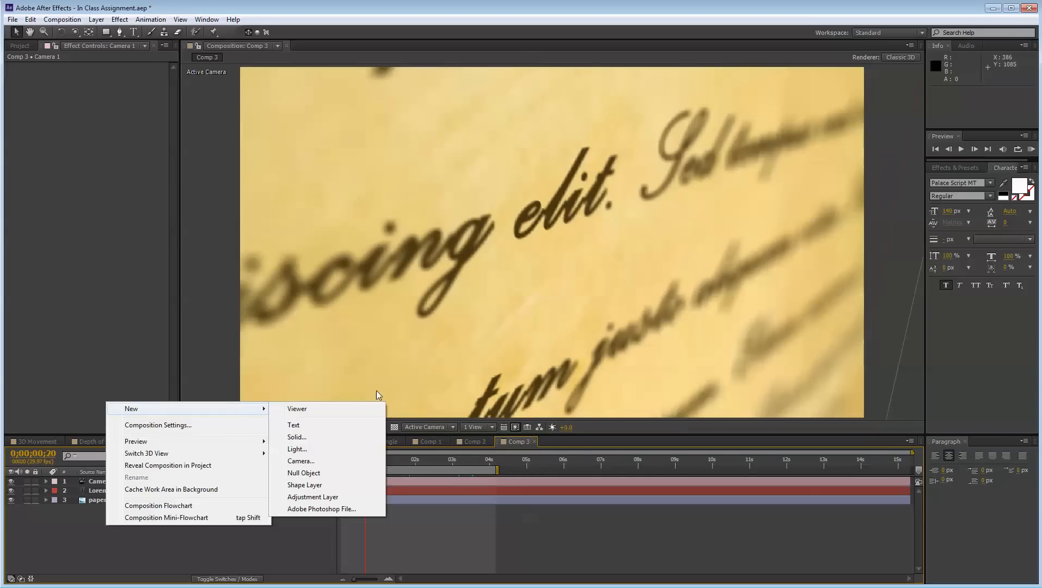
pyautogui.click(335, 498)
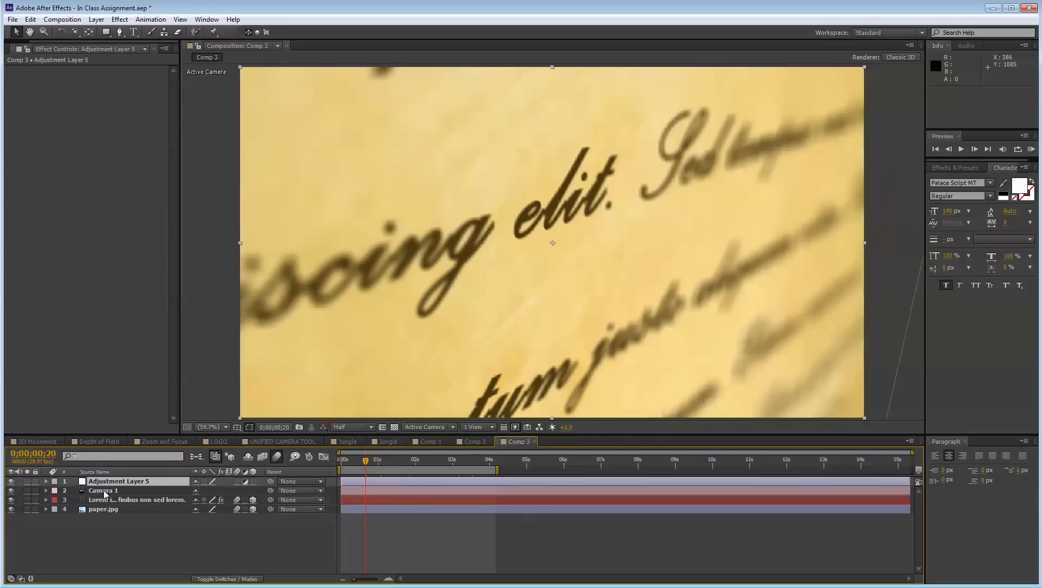
pyautogui.click(103, 491)
pyautogui.click(104, 500)
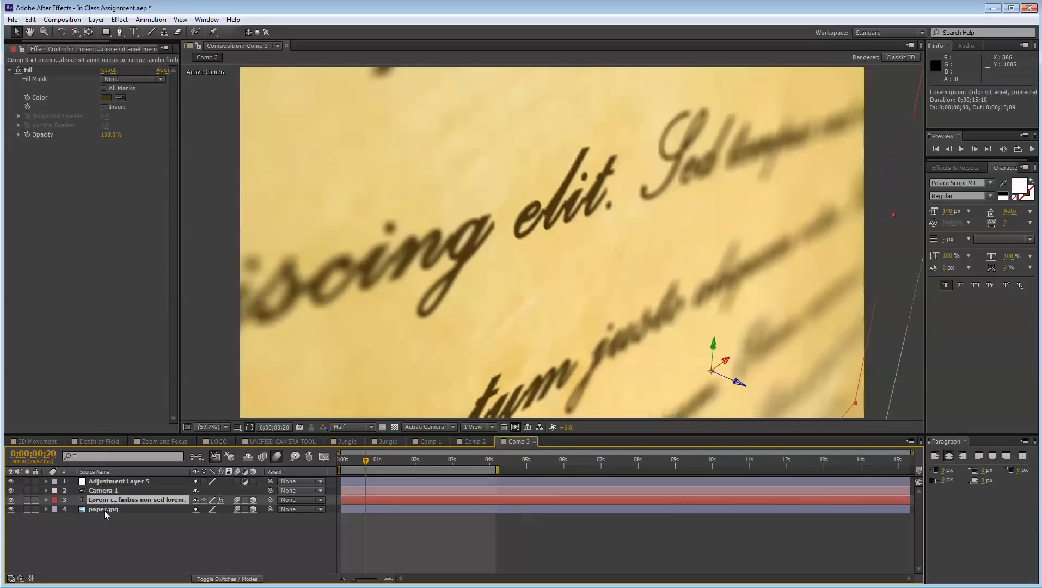
pyautogui.click(104, 509)
pyautogui.click(104, 481)
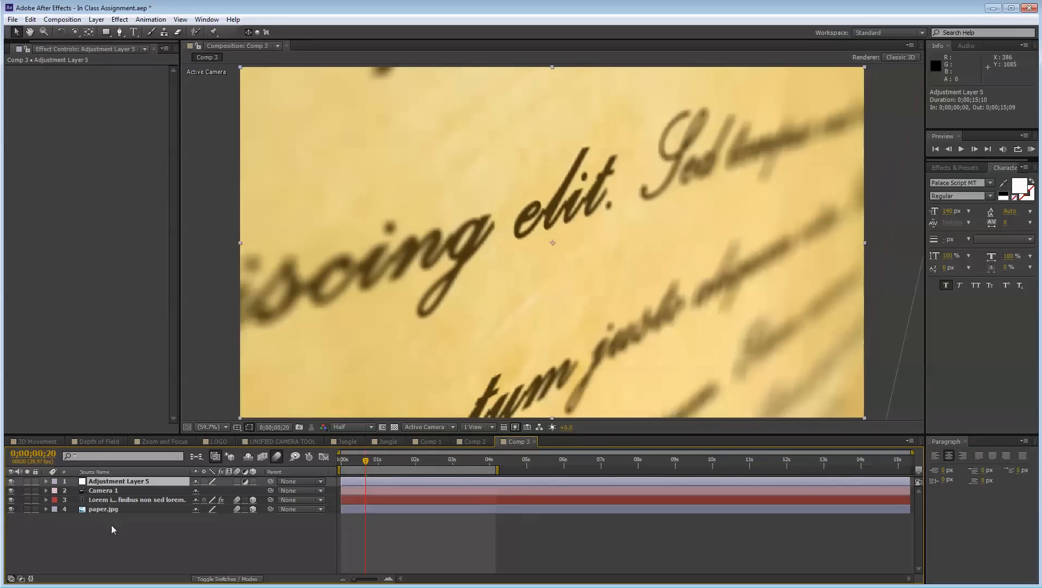
# Add a full-frame elliptical mask to the adjustment layer with the Ellipse tool and return to the Selection tool
pyautogui.click(107, 32)
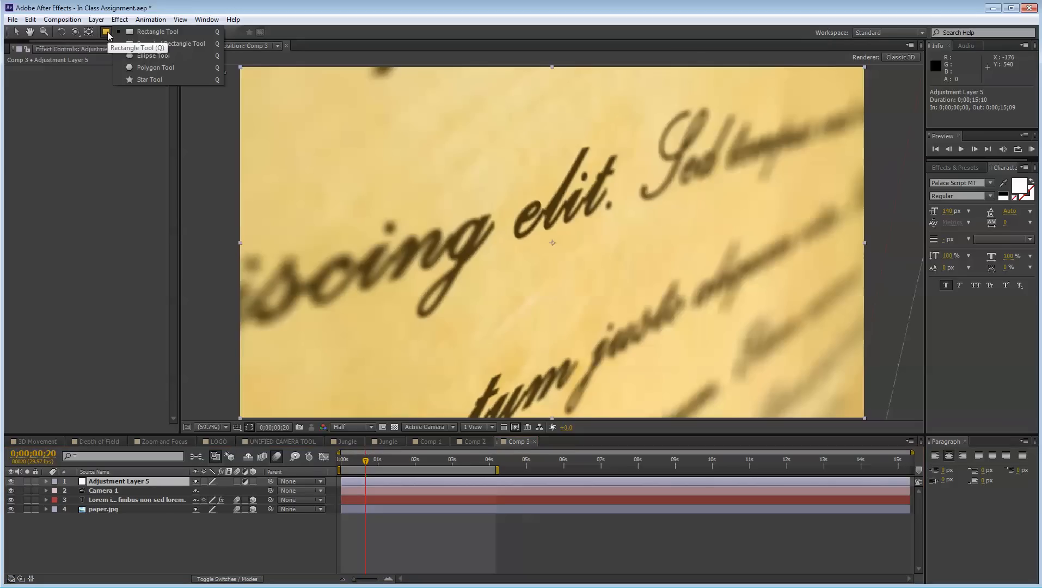
pyautogui.click(163, 57)
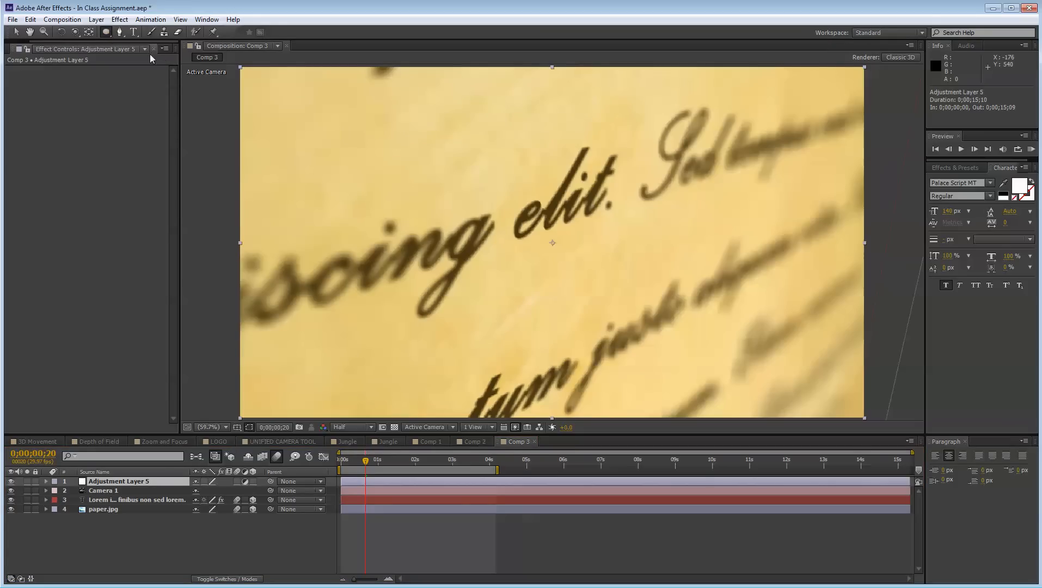
pyautogui.click(126, 484)
pyautogui.doubleClick(106, 33)
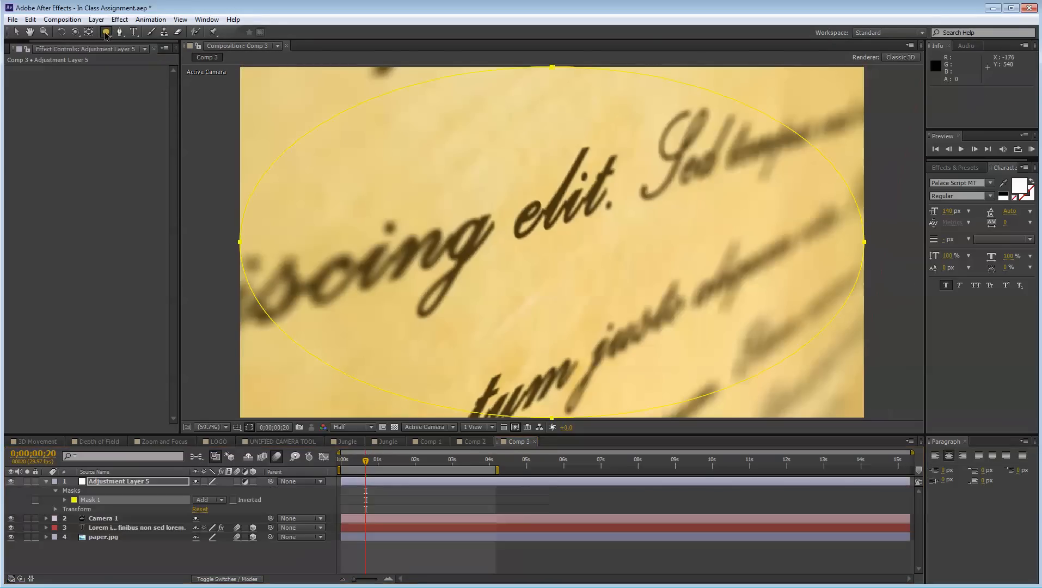
pyautogui.press('v')
# Search the effects for "curves" and apply the Curves color correction effect to the adjustment layer
pyautogui.click(955, 169)
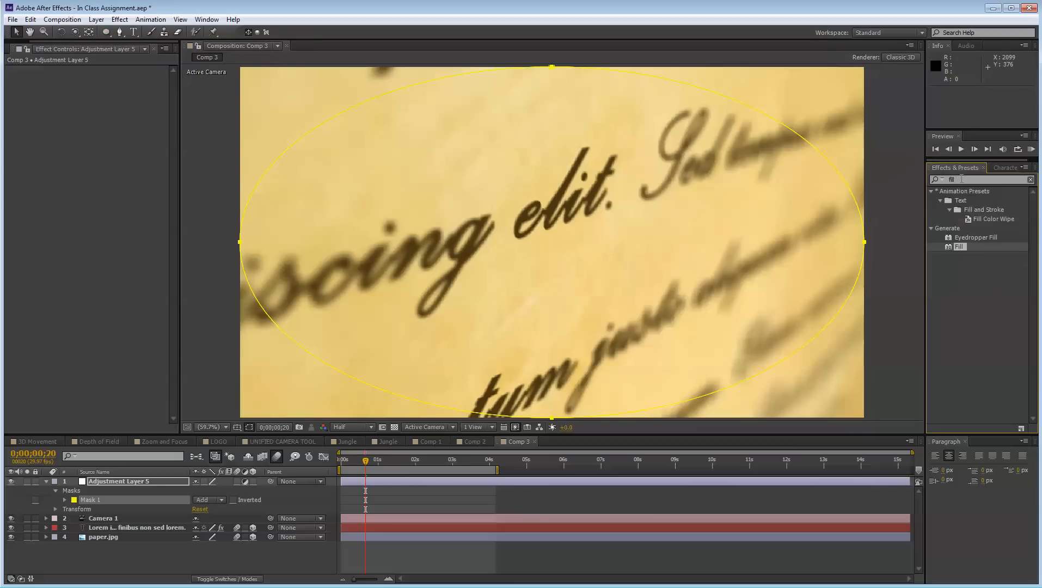
pyautogui.moveTo(965, 180); pyautogui.dragTo(779, 128)
pyautogui.write('curves')
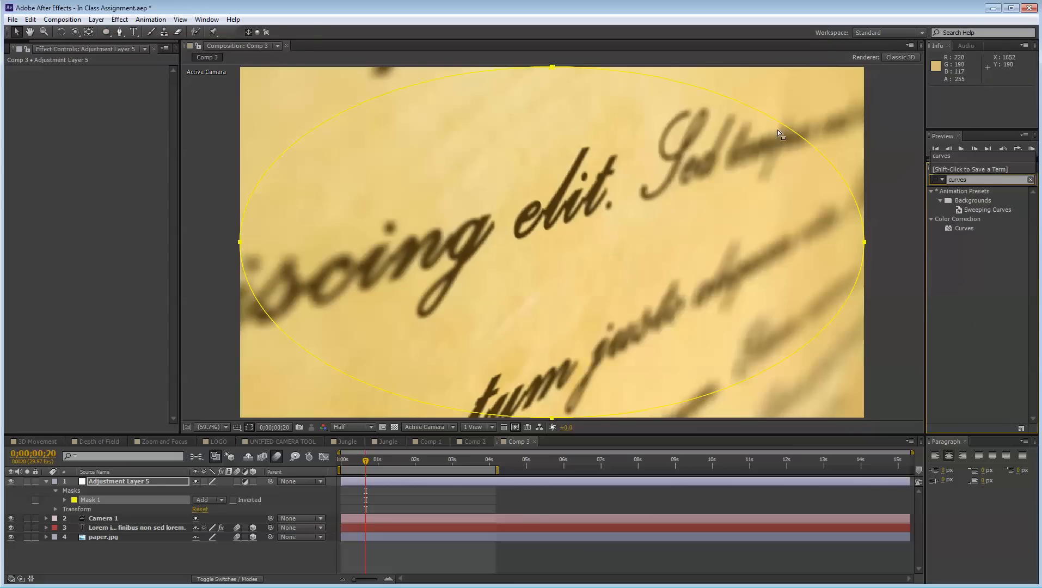
pyautogui.doubleClick(965, 228)
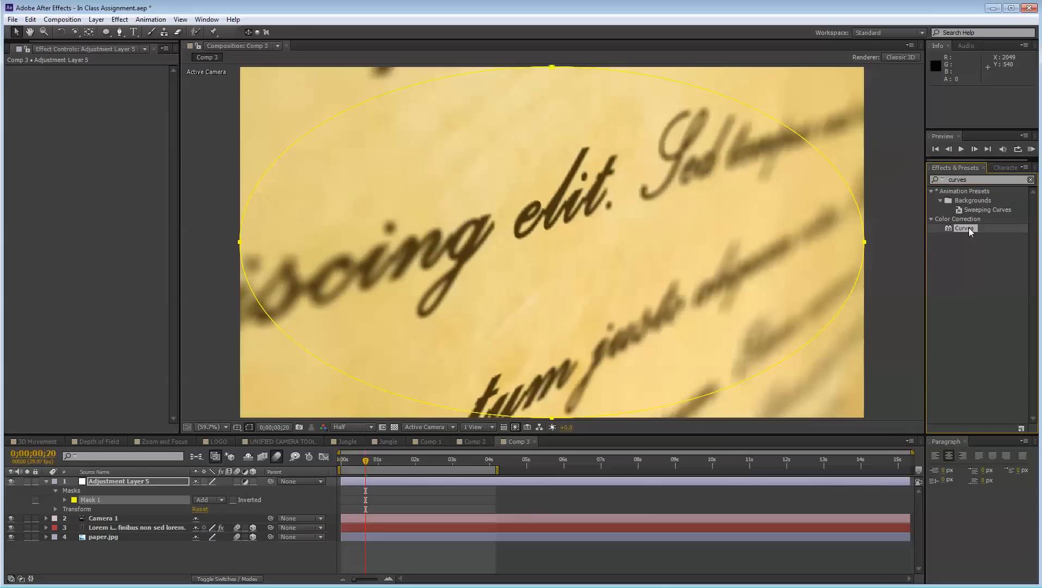
# Lower the Curves midtones to darken the adjustment layer's masked area and set Mask 1's mode to Subtract
pyautogui.click(94, 501)
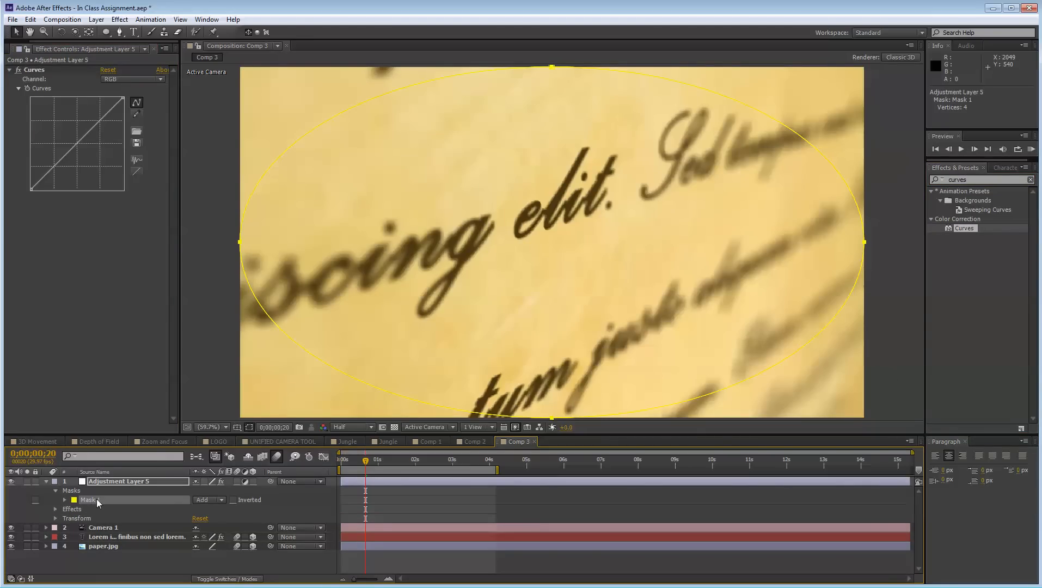
pyautogui.click(220, 501)
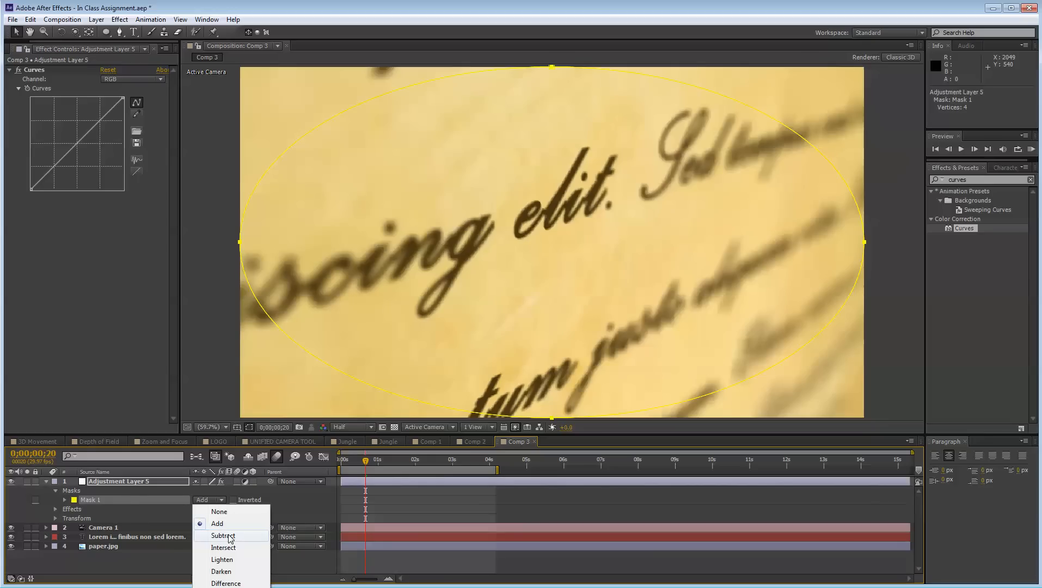
pyautogui.click(223, 525)
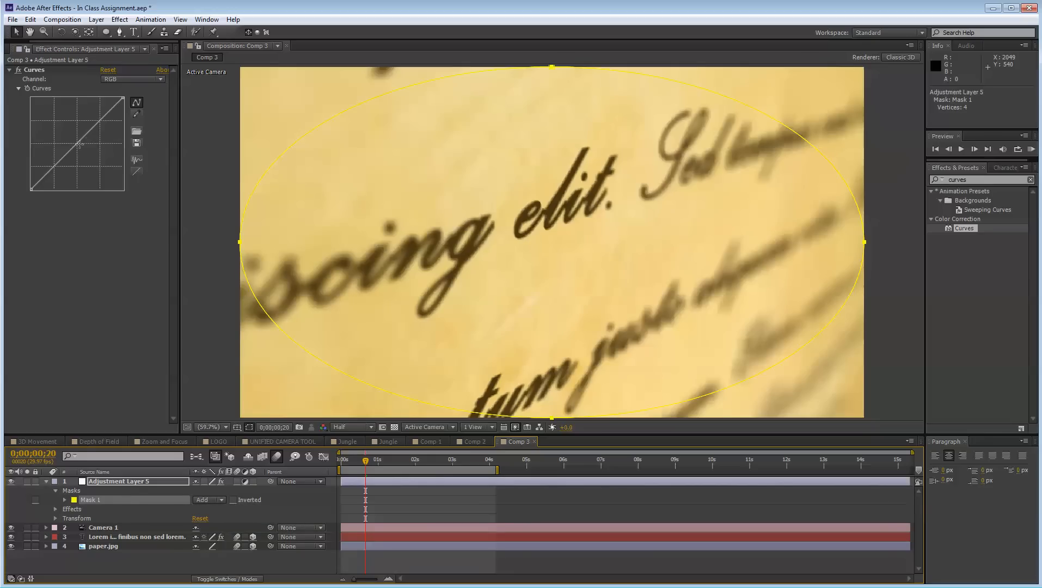
pyautogui.moveTo(79, 145); pyautogui.dragTo(85, 166)
pyautogui.click(208, 501)
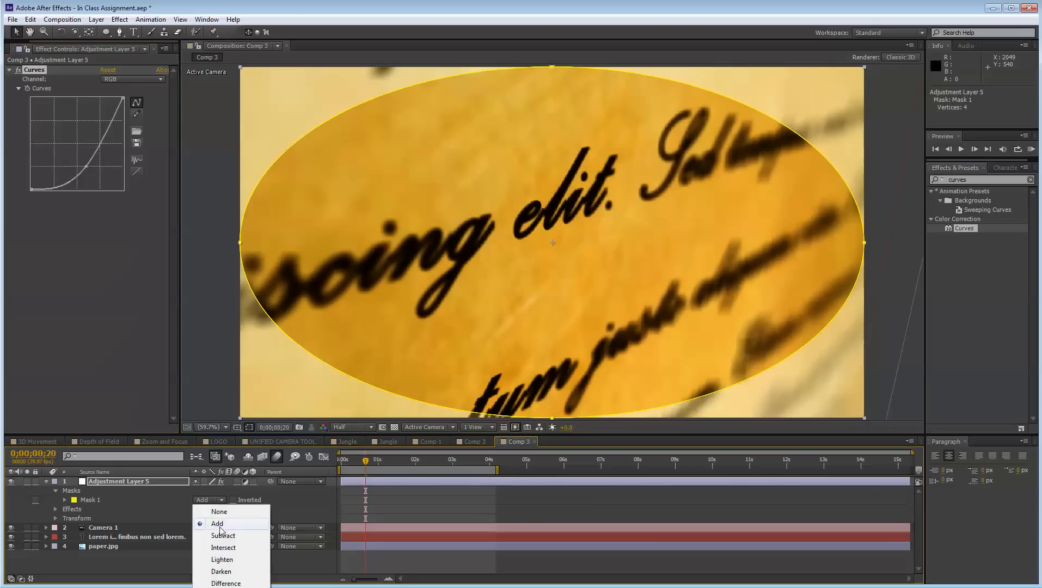
pyautogui.click(222, 536)
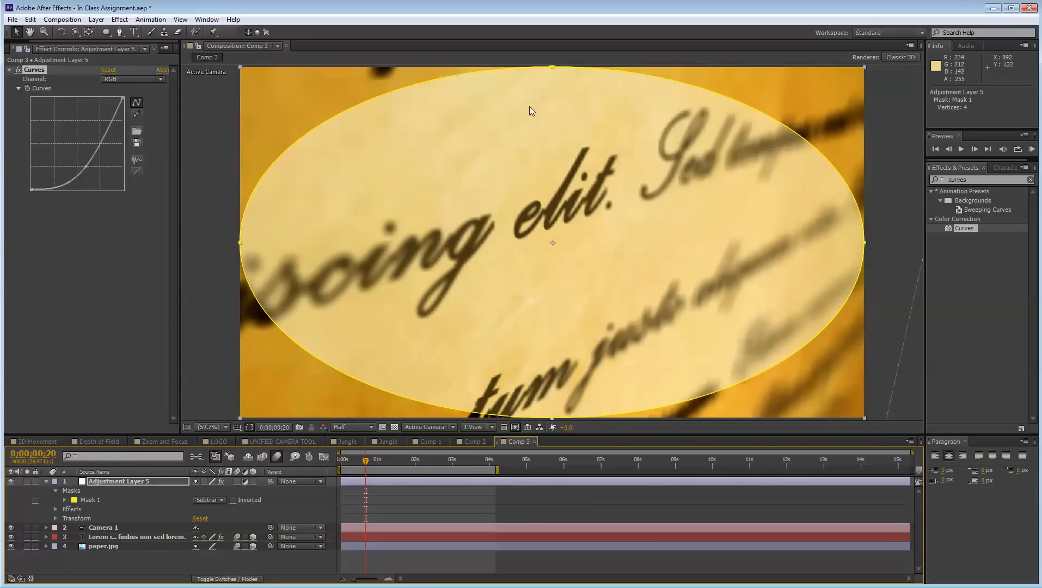
# Set Mask 1's feather to 360 pixels and slightly fine-tune the Curves midpoint
pyautogui.click(65, 500)
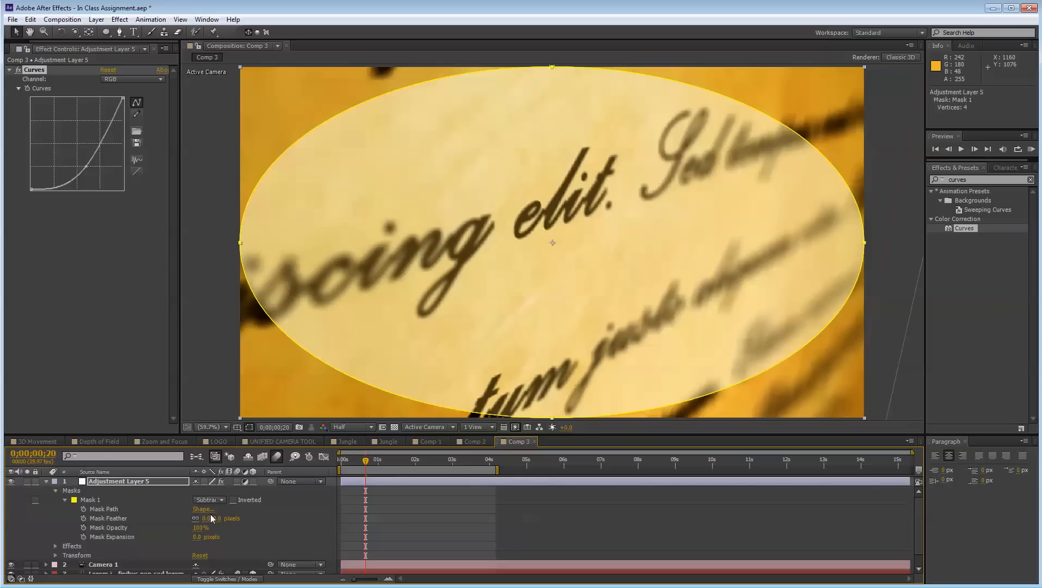
pyautogui.moveTo(210, 514); pyautogui.dragTo(414, 512)
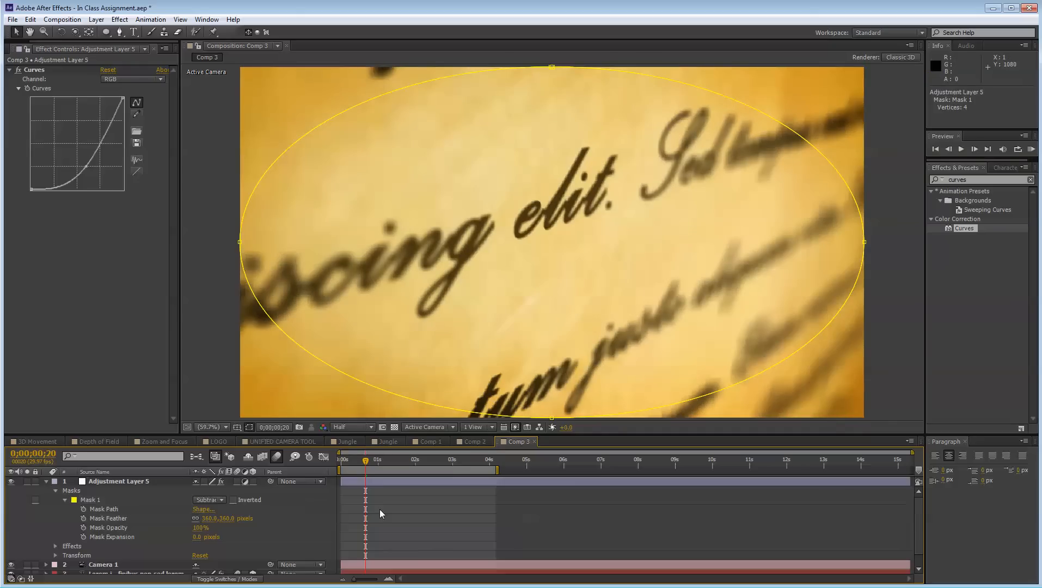
pyautogui.click(380, 510)
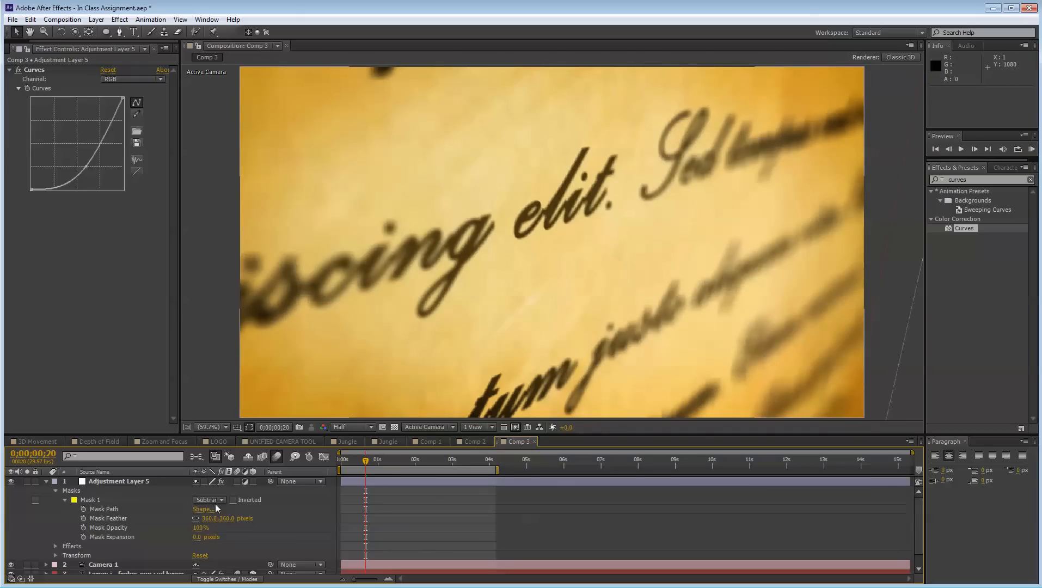
pyautogui.moveTo(86, 165); pyautogui.dragTo(88, 166)
pyautogui.click(407, 541)
# Play the composition from the start, collapse the adjustment layer's properties, and scrub through the camera move to check the vignette
pyautogui.moveTo(367, 461); pyautogui.dragTo(333, 450)
pyautogui.press('space')
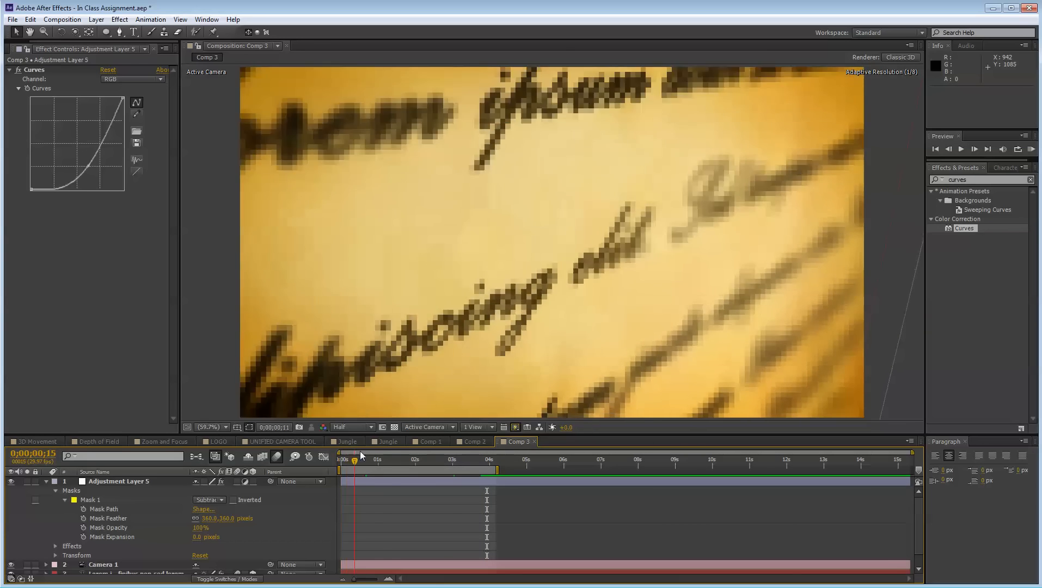
pyautogui.click(46, 482)
pyautogui.click(397, 469)
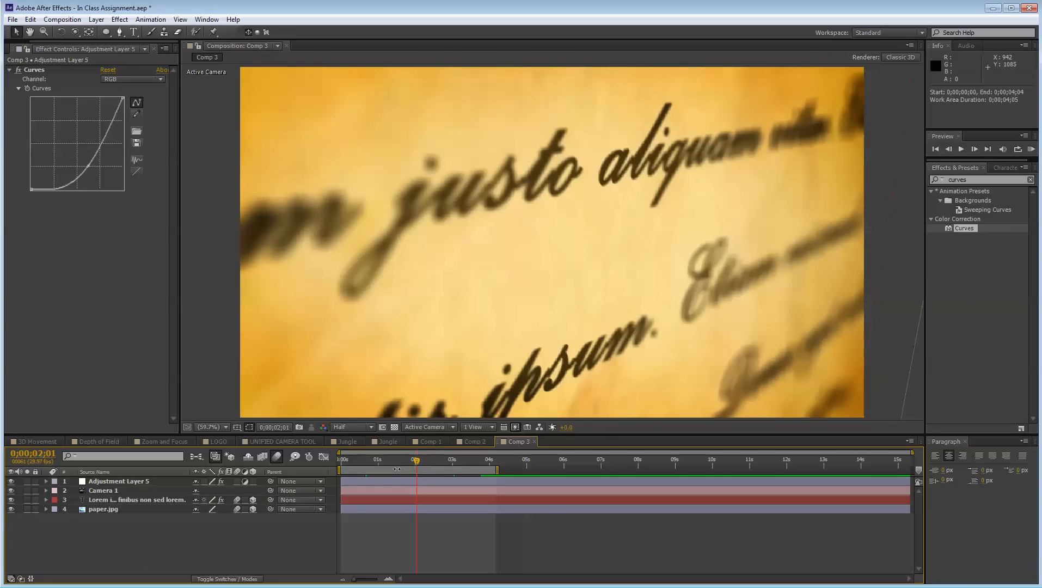
pyautogui.moveTo(394, 460); pyautogui.dragTo(482, 460)
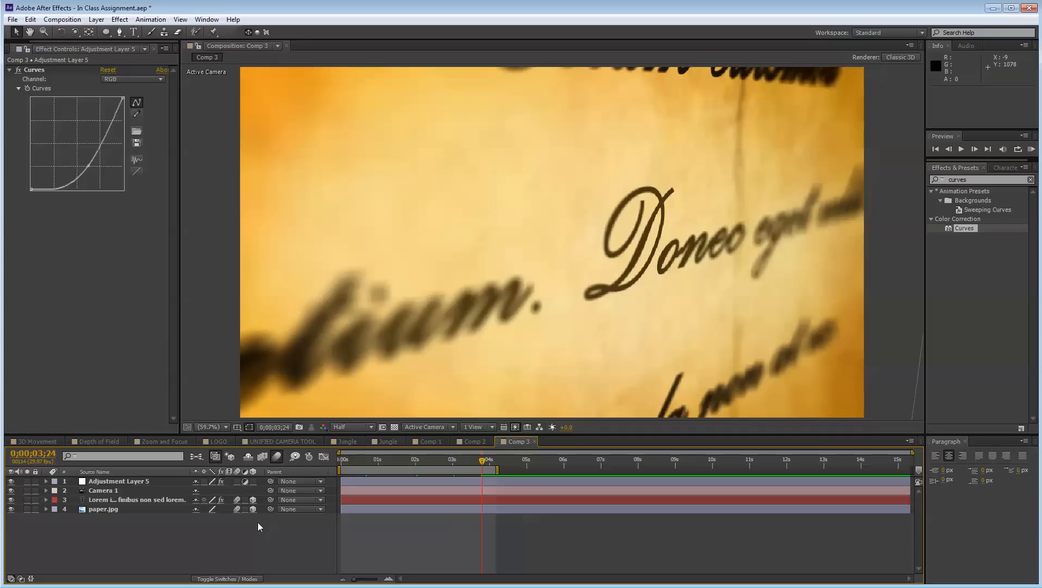
pyautogui.moveTo(453, 460); pyautogui.dragTo(351, 479)
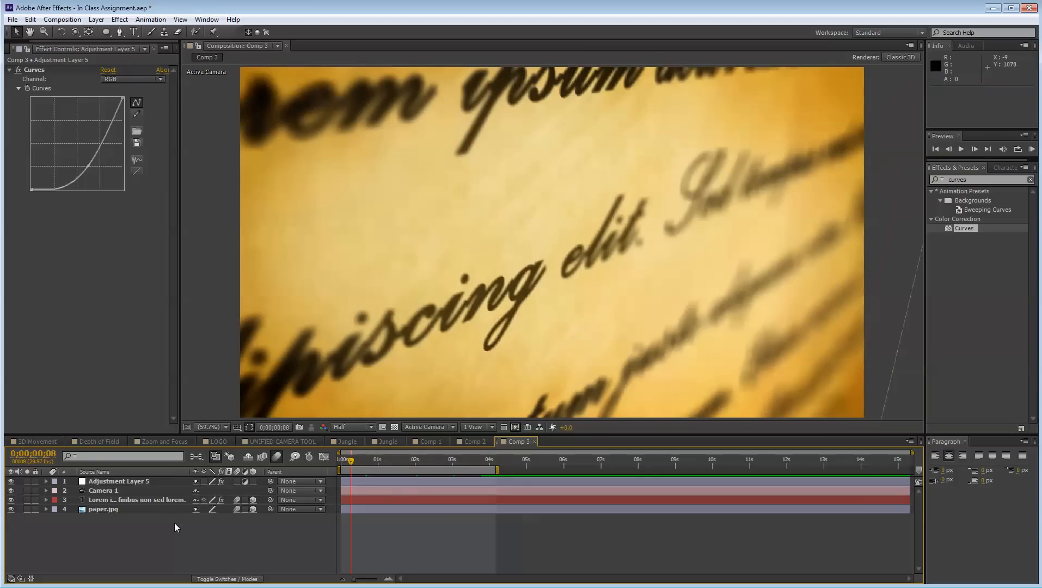
# Switch the viewer to two horizontal views, select the camera in the Top view, and return the playhead to the start
pyautogui.click(475, 427)
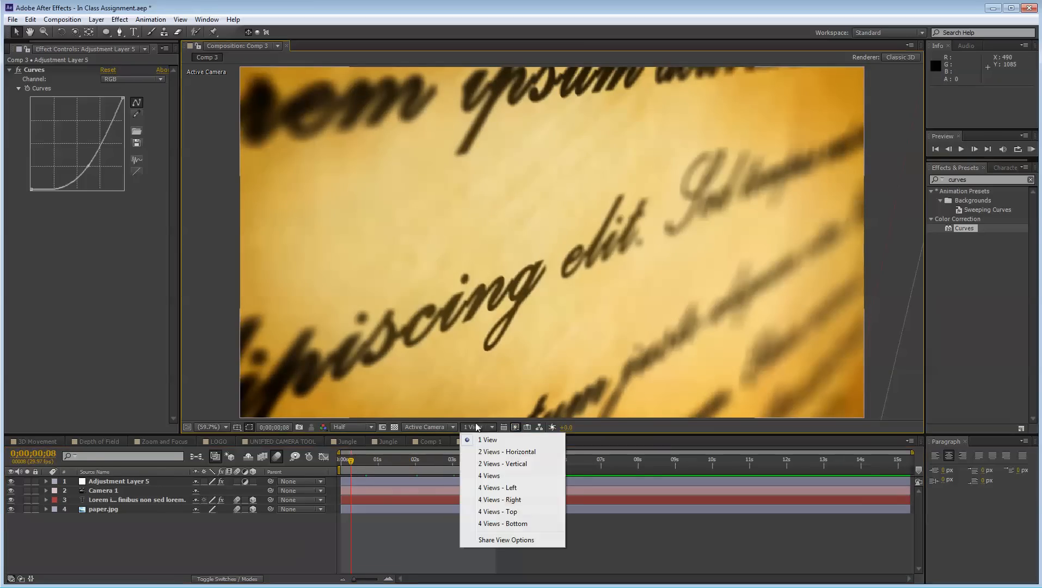
pyautogui.click(486, 451)
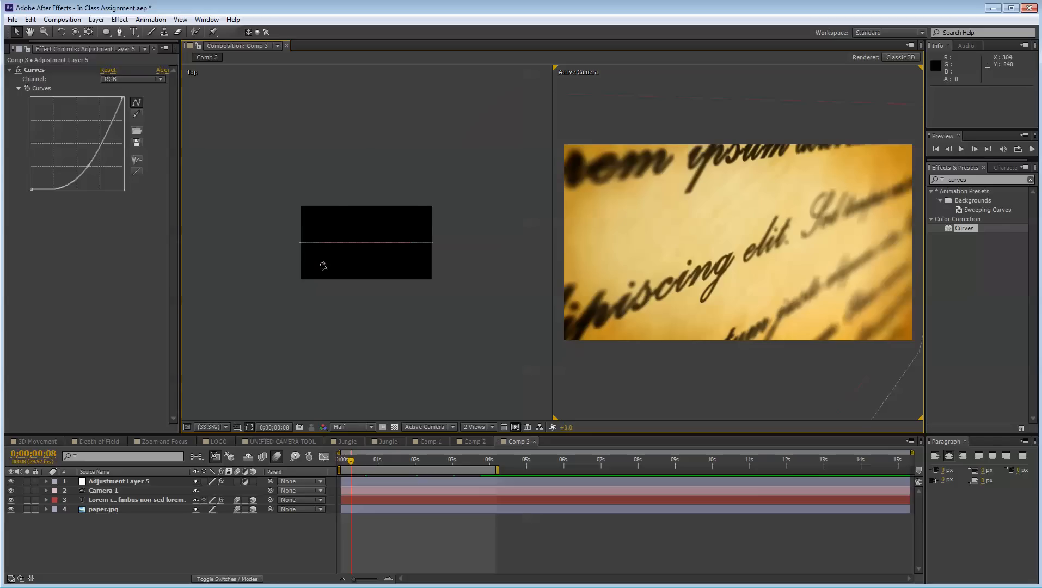
pyautogui.click(323, 265)
pyautogui.moveTo(386, 460); pyautogui.dragTo(336, 501)
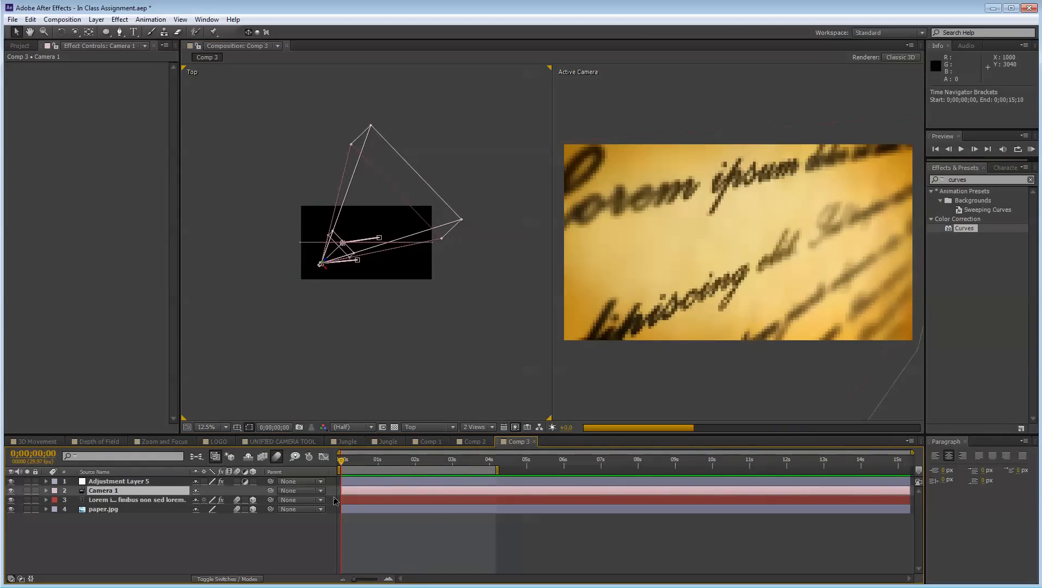
pyautogui.click(196, 559)
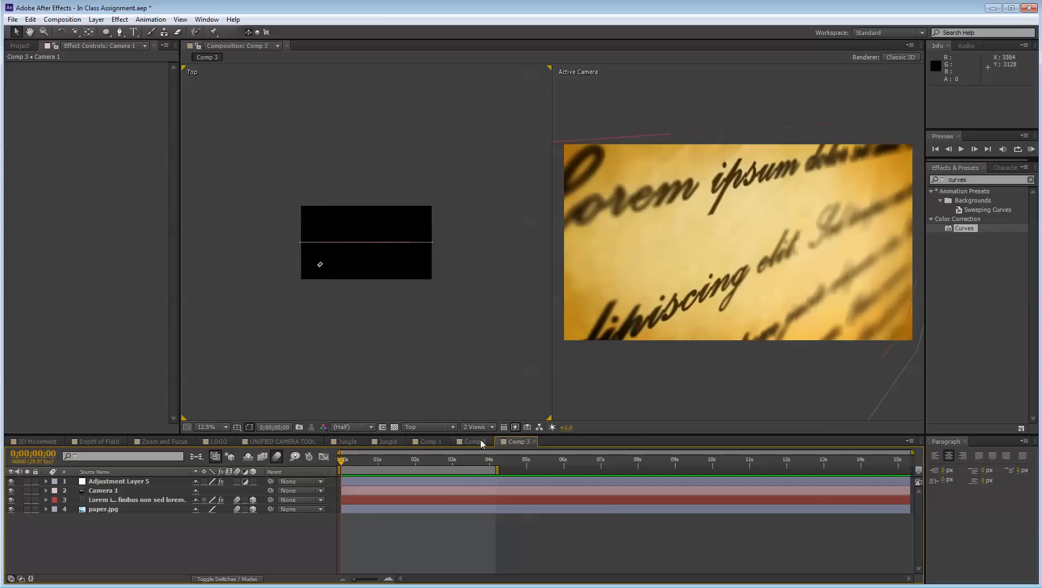
# Try bending the camera's motion path with its first position keyframe's tangent in the Top view, and undo the adjustment
pyautogui.click(321, 268)
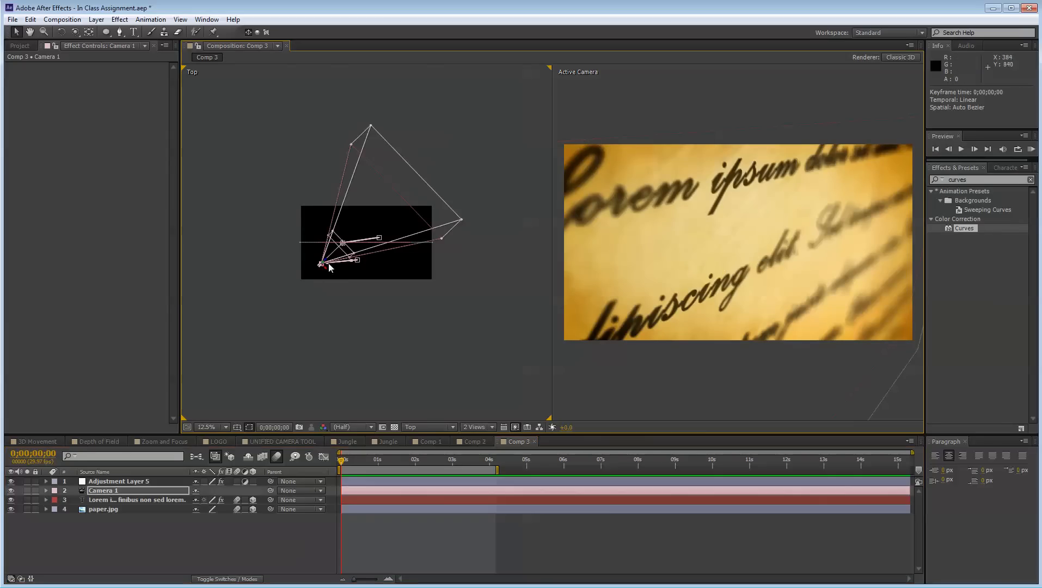
pyautogui.scroll(4, 354, 260)
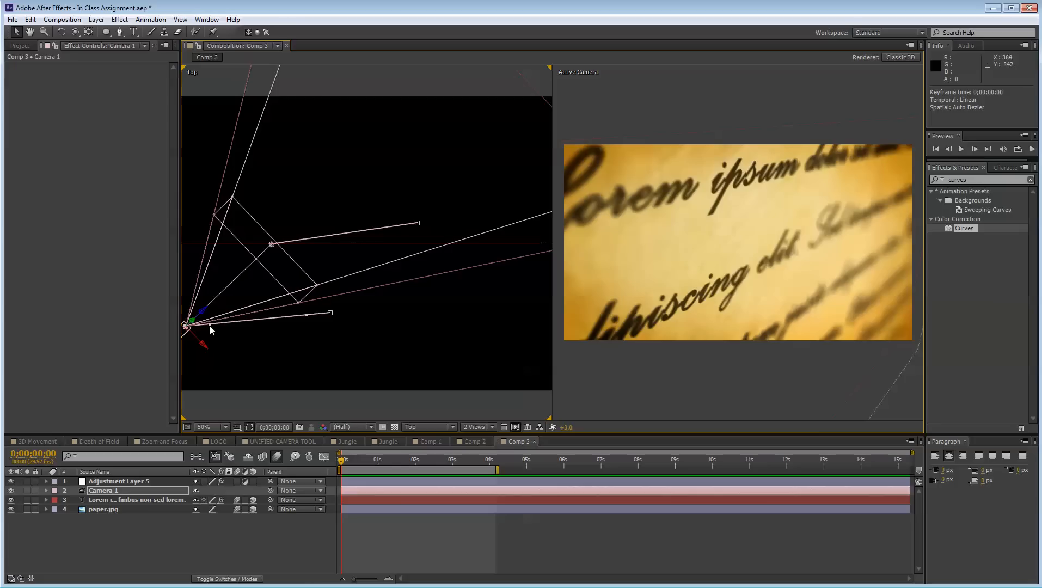
pyautogui.moveTo(210, 324); pyautogui.dragTo(237, 387)
pyautogui.hotkey('ctrl', 'z')
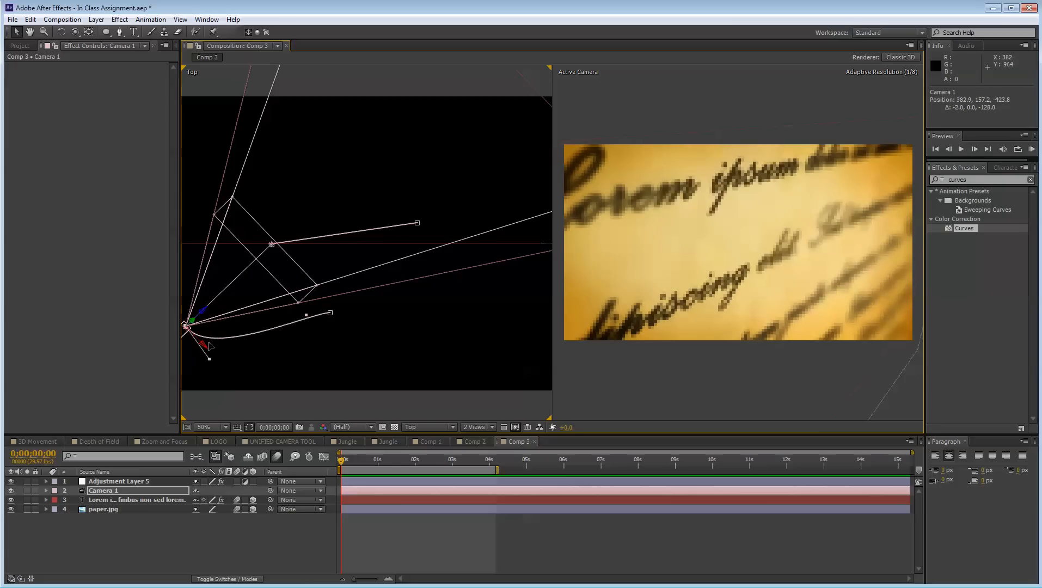
pyautogui.moveTo(312, 331); pyautogui.dragTo(355, 353)
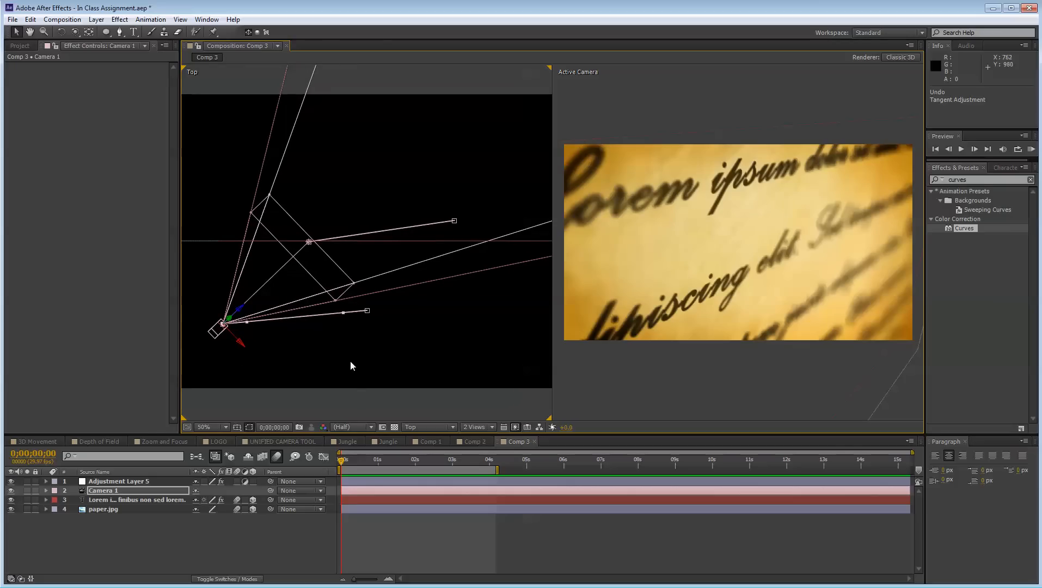
pyautogui.click(275, 544)
pyautogui.press(',')
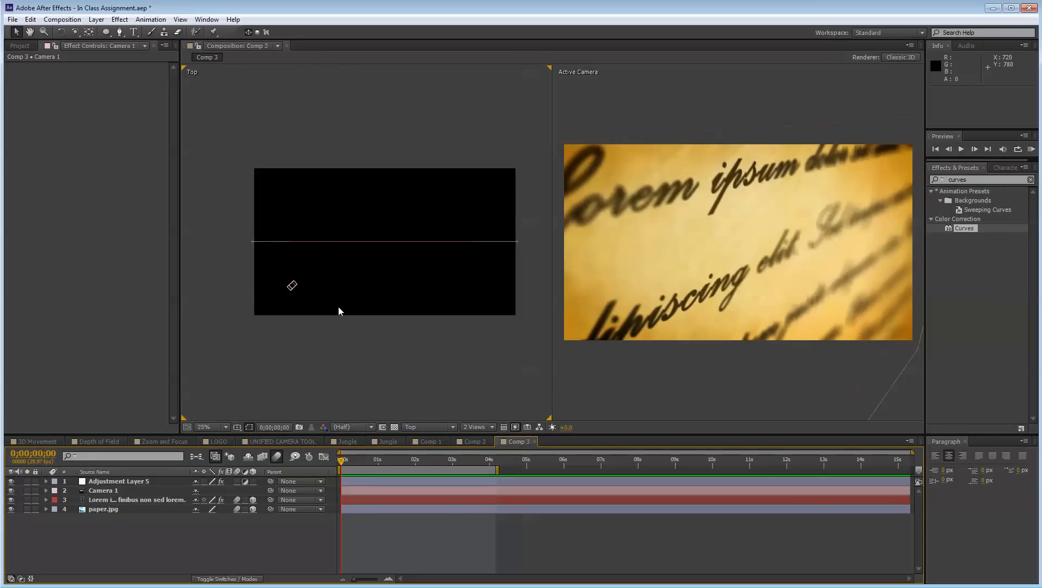
pyautogui.moveTo(340, 309); pyautogui.dragTo(309, 315)
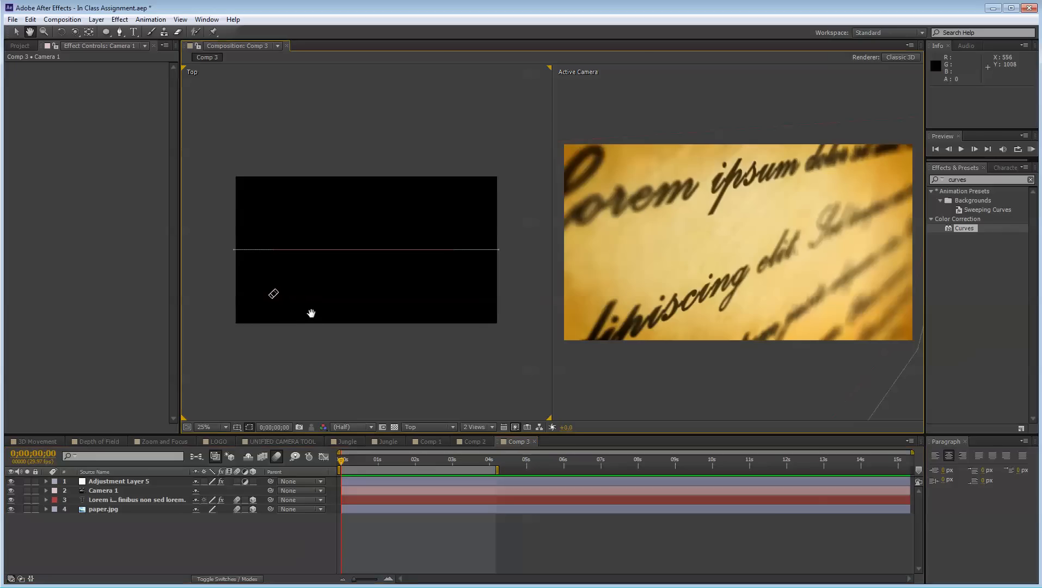
pyautogui.click(273, 294)
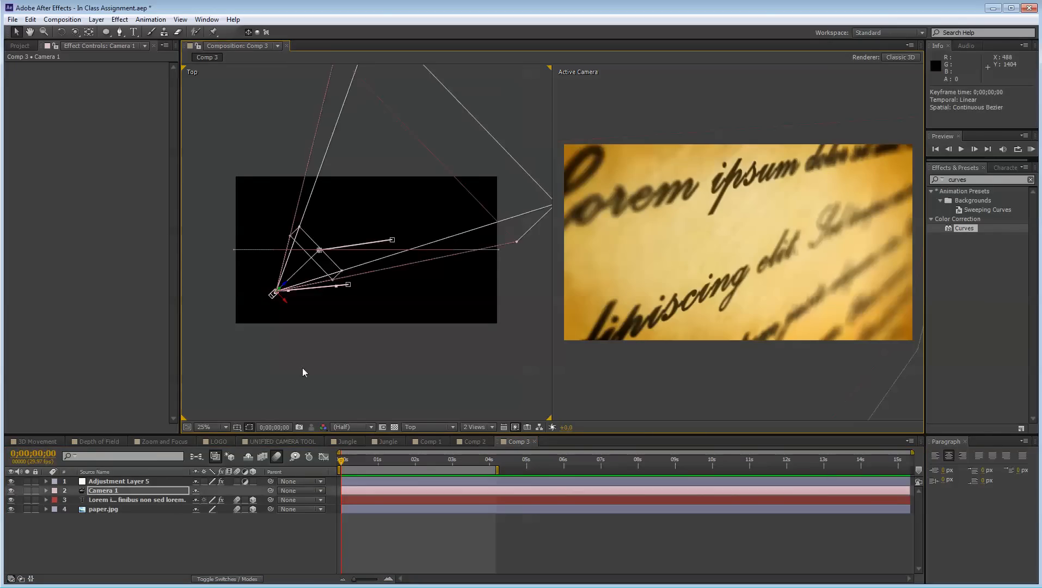
pyautogui.click(303, 369)
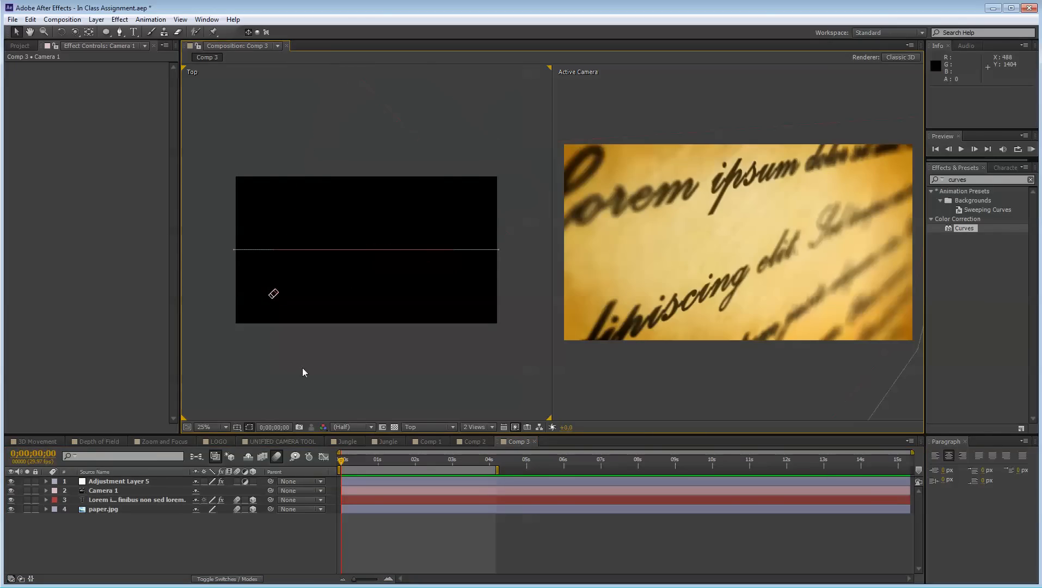
pyautogui.click(313, 544)
# Reveal Camera 1's keyframes and apply Easy Ease to all its Point of Interest and Position keyframes
pyautogui.click(134, 493)
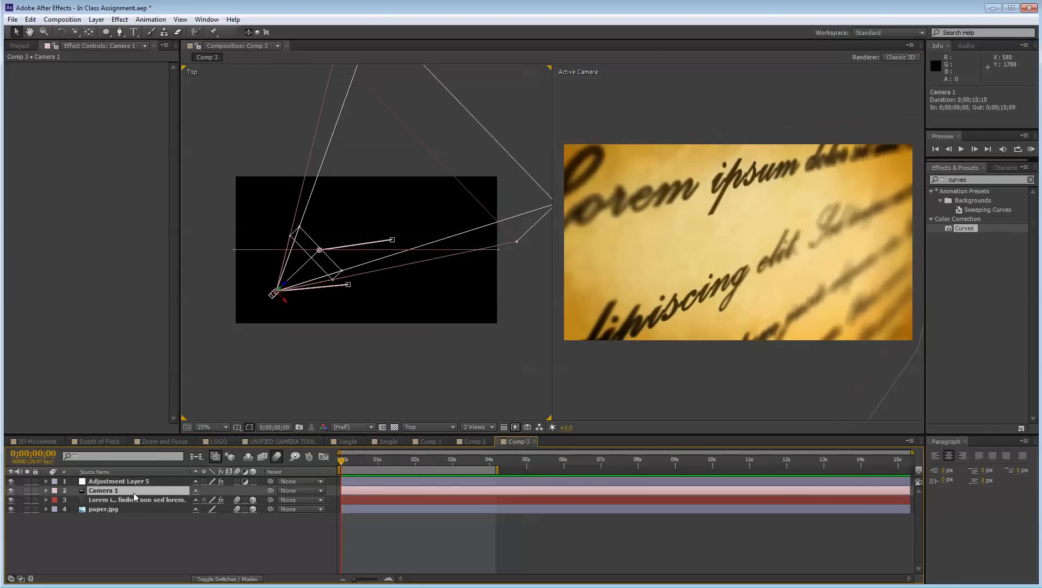
pyautogui.press('u')
pyautogui.moveTo(499, 499); pyautogui.dragTo(276, 531)
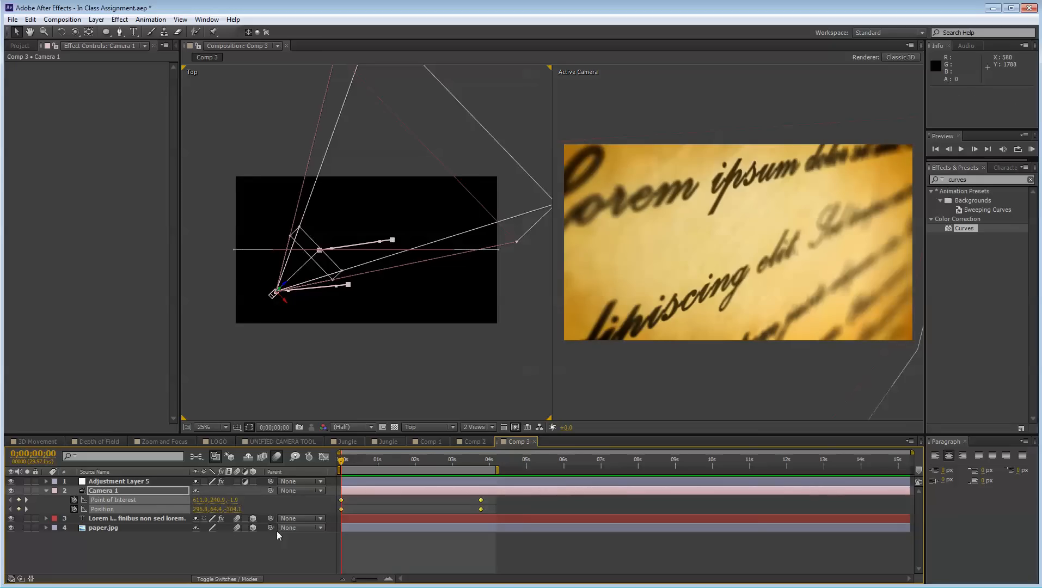
pyautogui.press('F9')
pyautogui.click(258, 555)
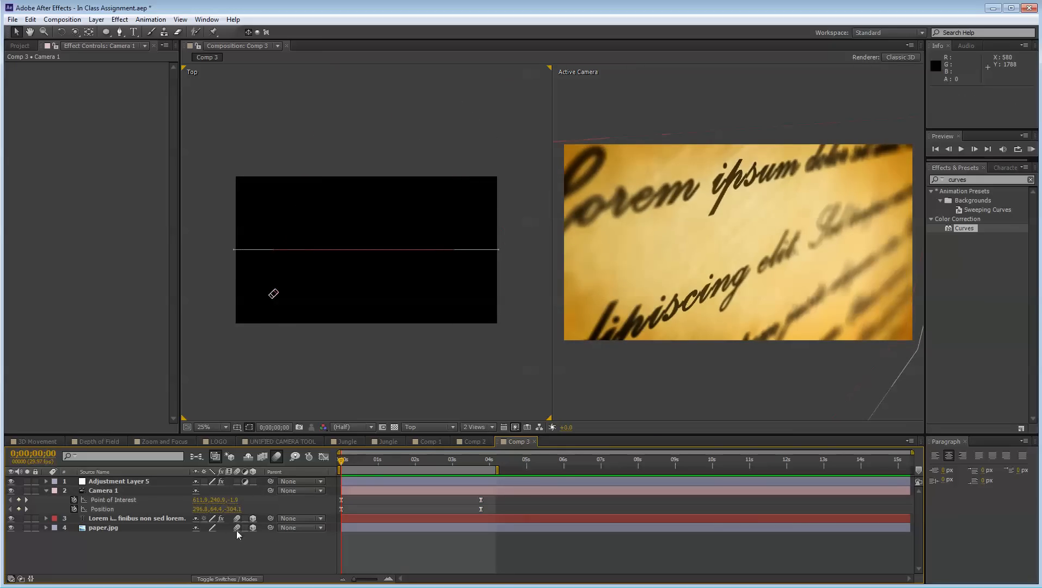
pyautogui.click(278, 457)
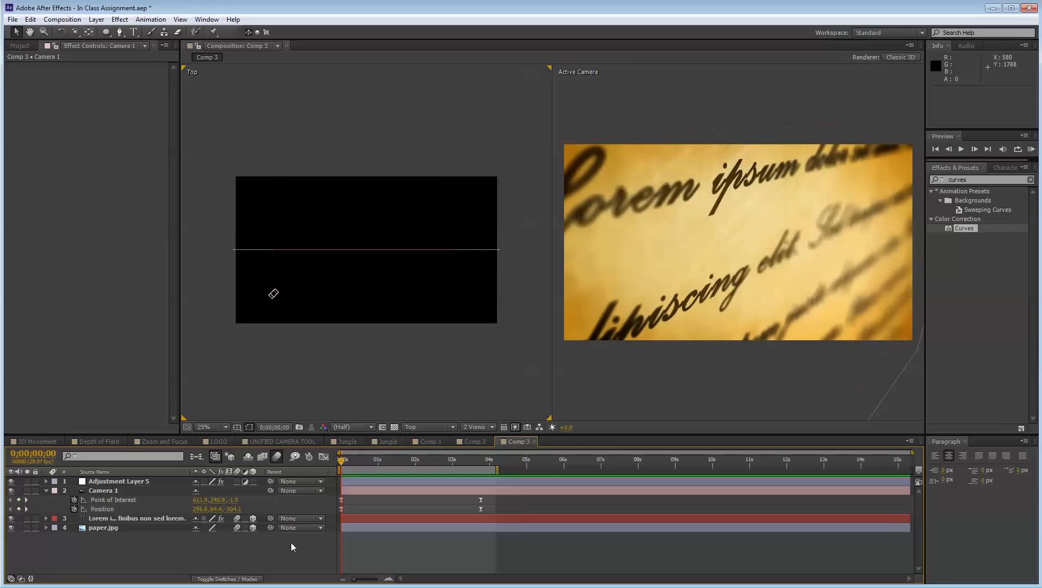